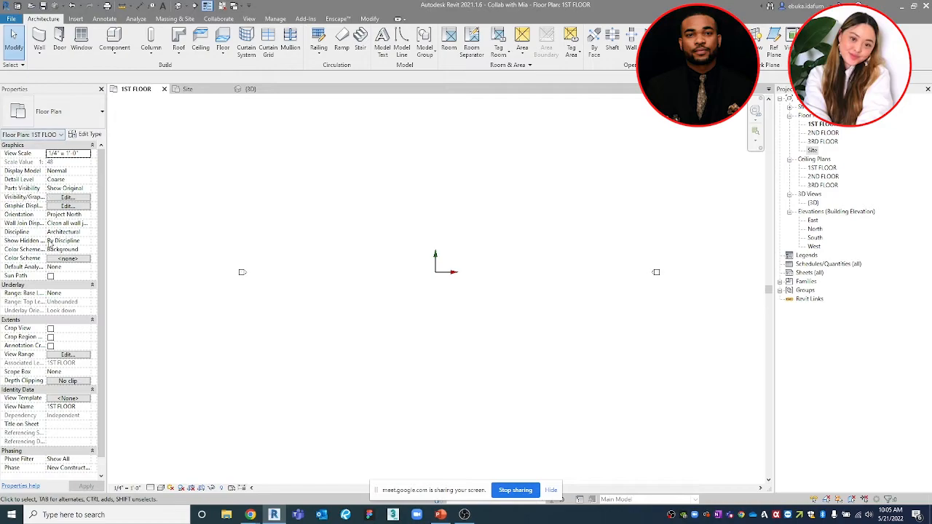
Widen the Properties palette and close the 3D and Site views, keeping only the 1ST FLOOR plan open
left_click_drag(108, 199, 140, 202)
middle_click_drag(250, 228, 252, 209)
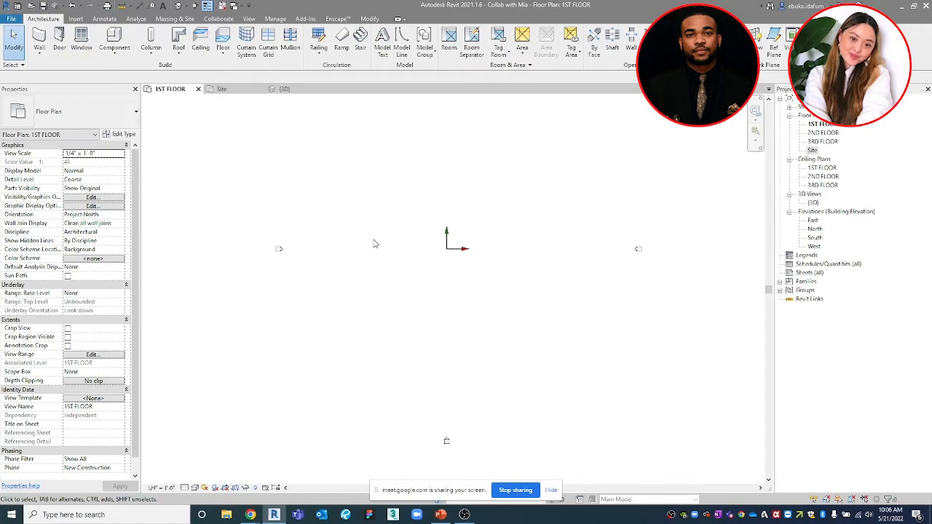
left_click(323, 88)
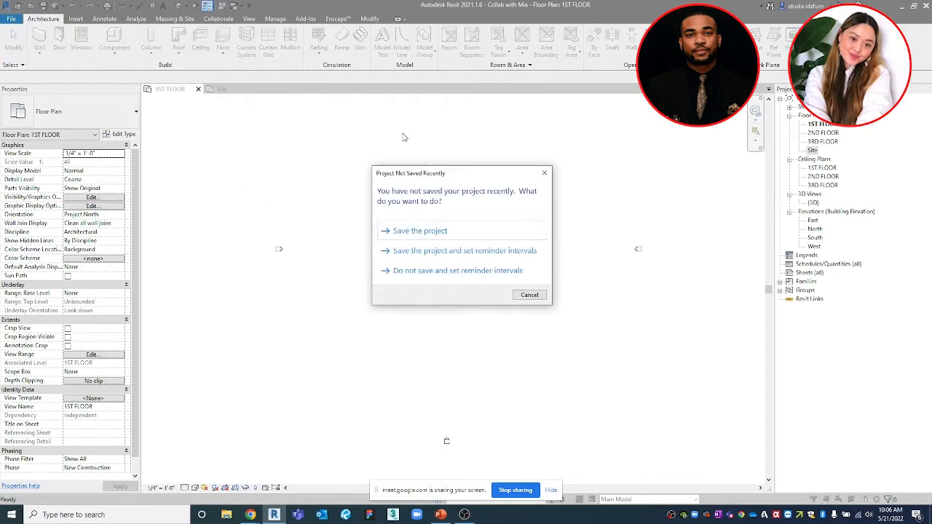
left_click(546, 172)
left_click(261, 89)
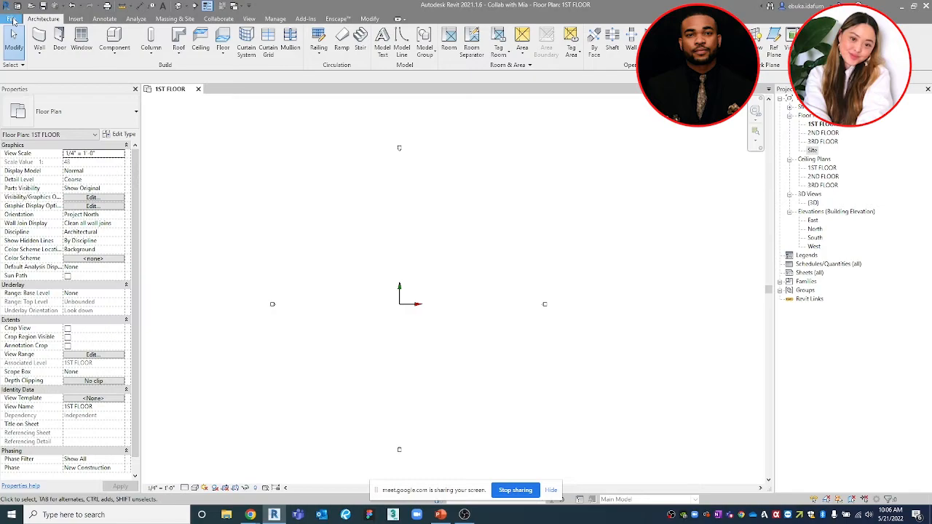
Review the file commands and the available architecture, insert, annotation, analysis, massing, collaboration, view, management and Enscape tools
left_click(12, 19)
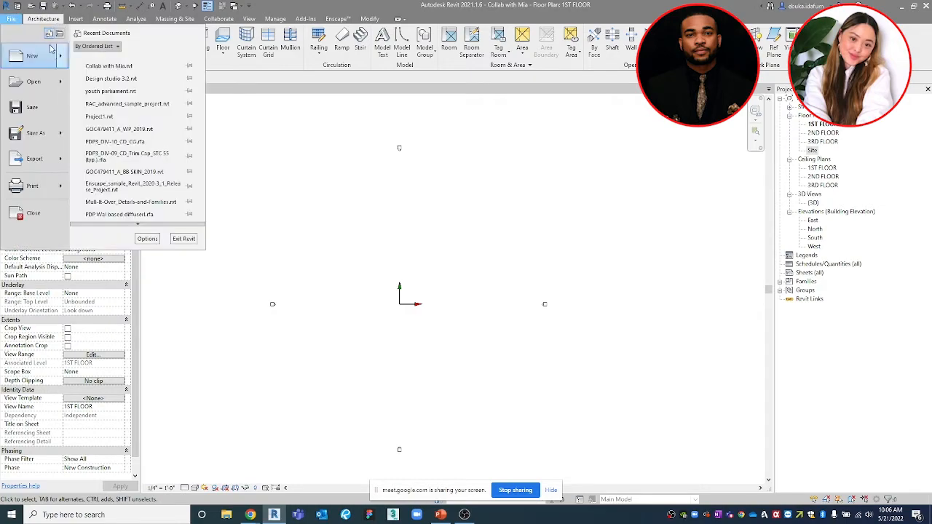
left_click(58, 20)
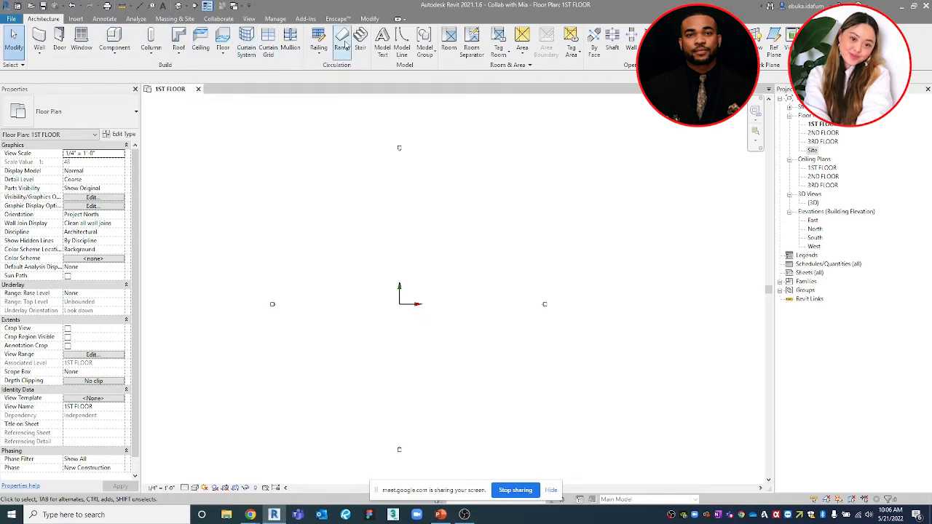
left_click(78, 19)
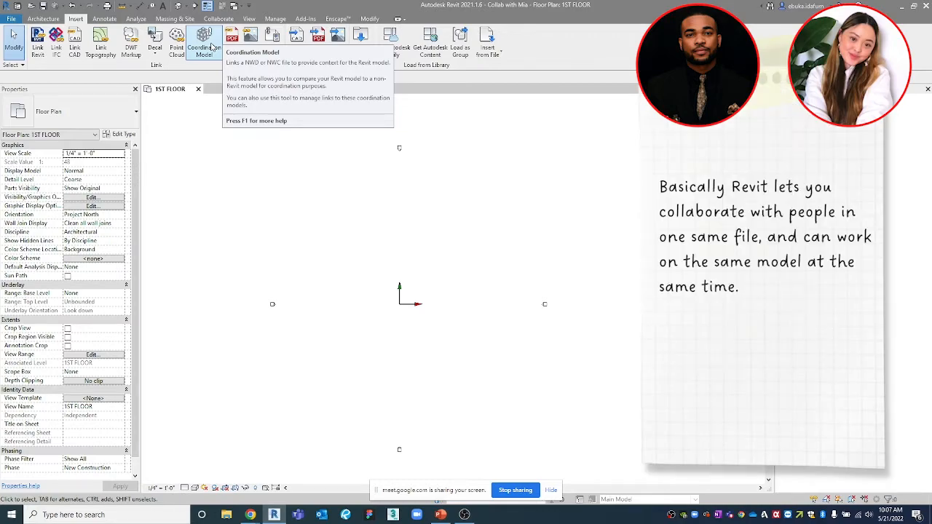
left_click(105, 19)
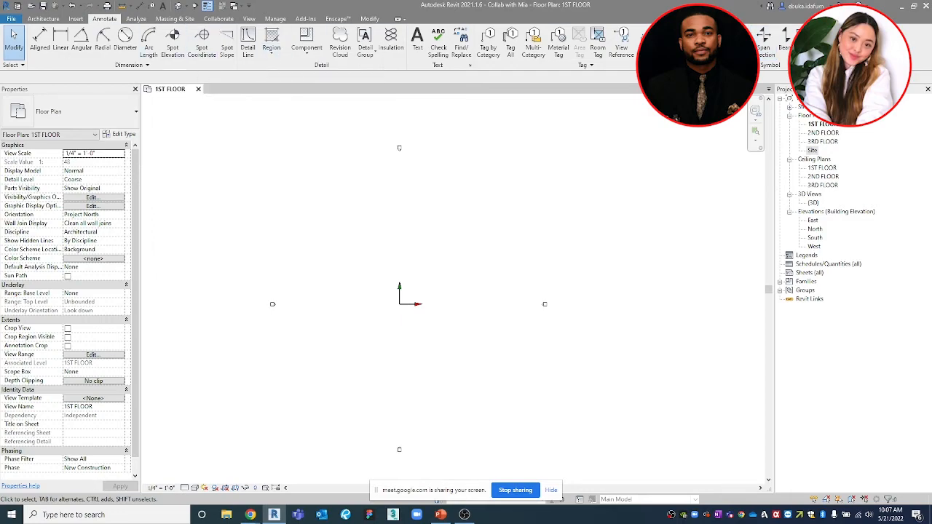
left_click(132, 20)
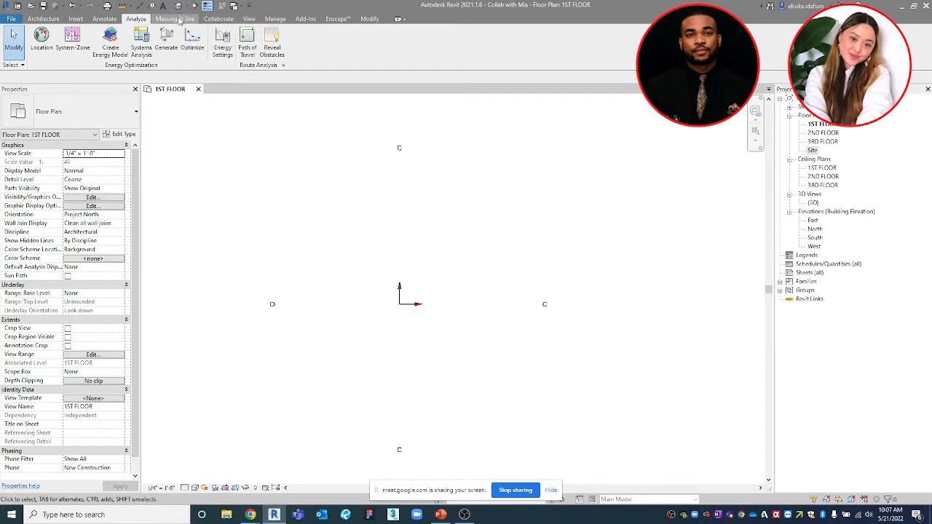
left_click(174, 19)
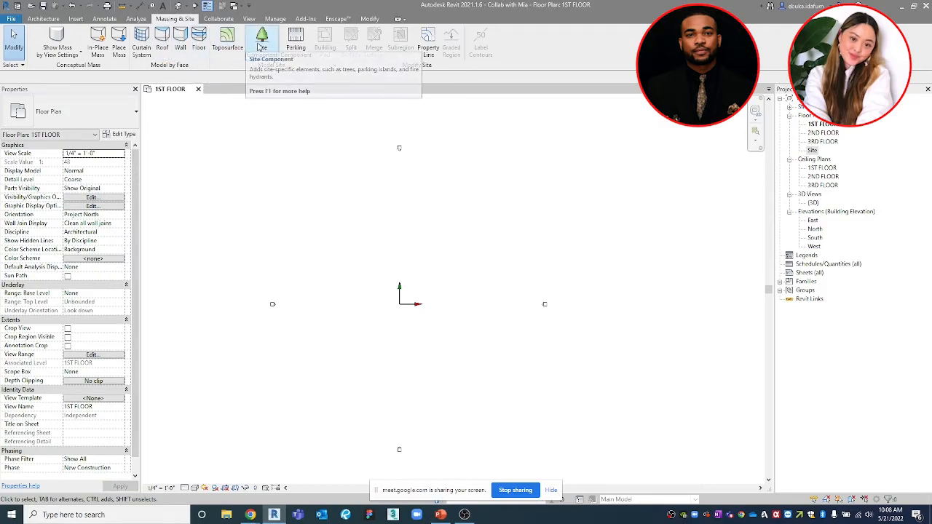
left_click(227, 20)
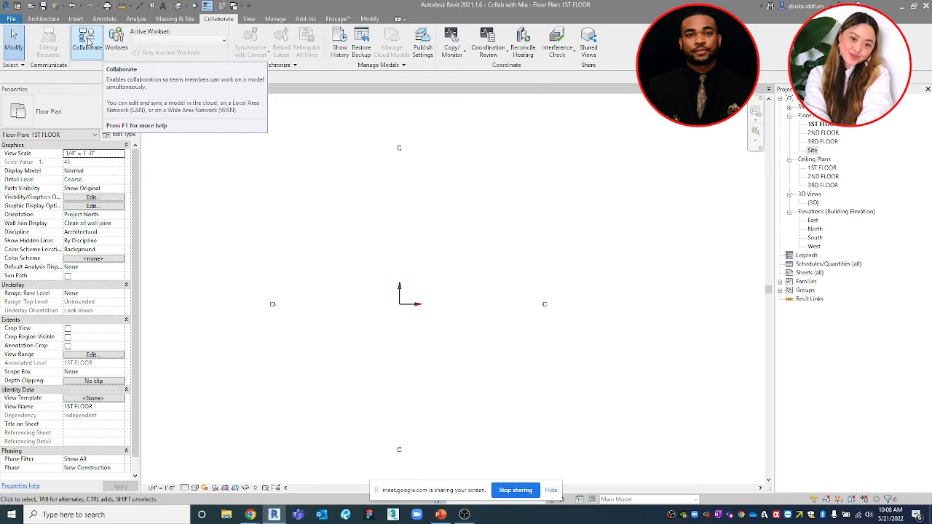
left_click(251, 20)
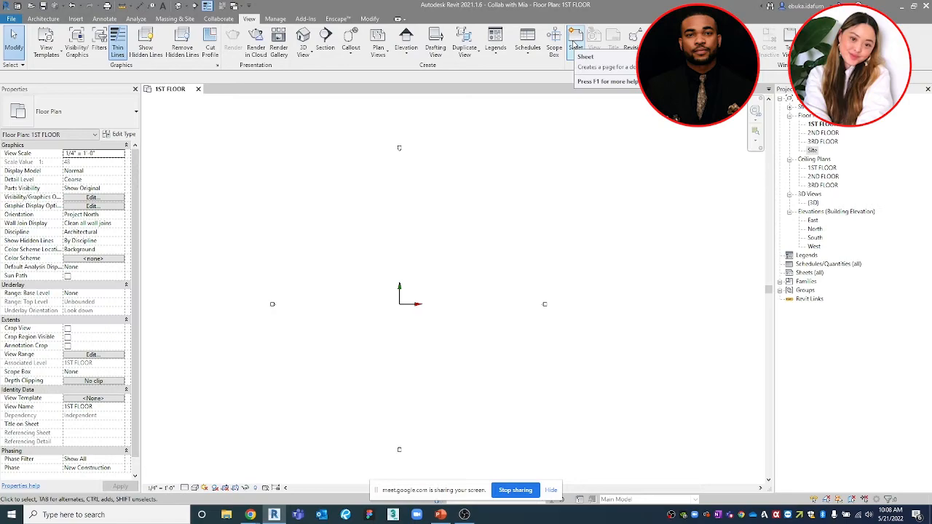
left_click(283, 19)
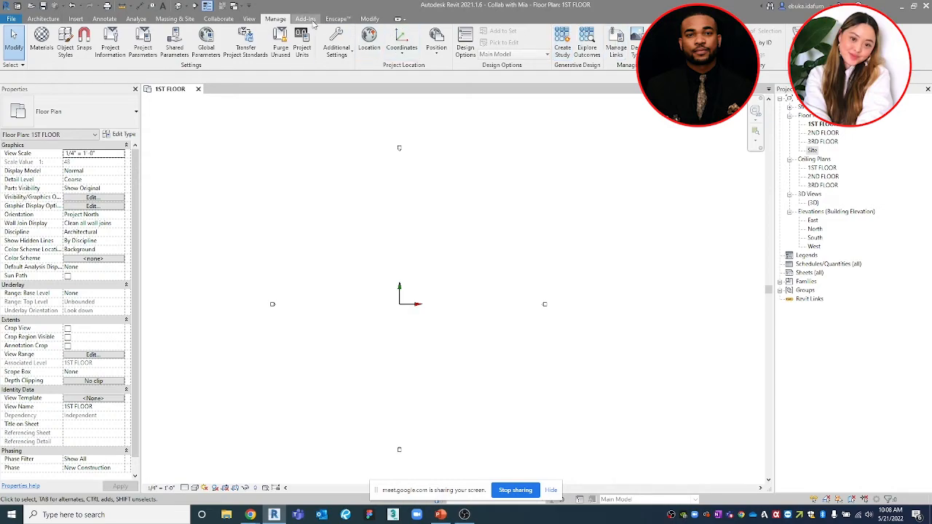
left_click(339, 19)
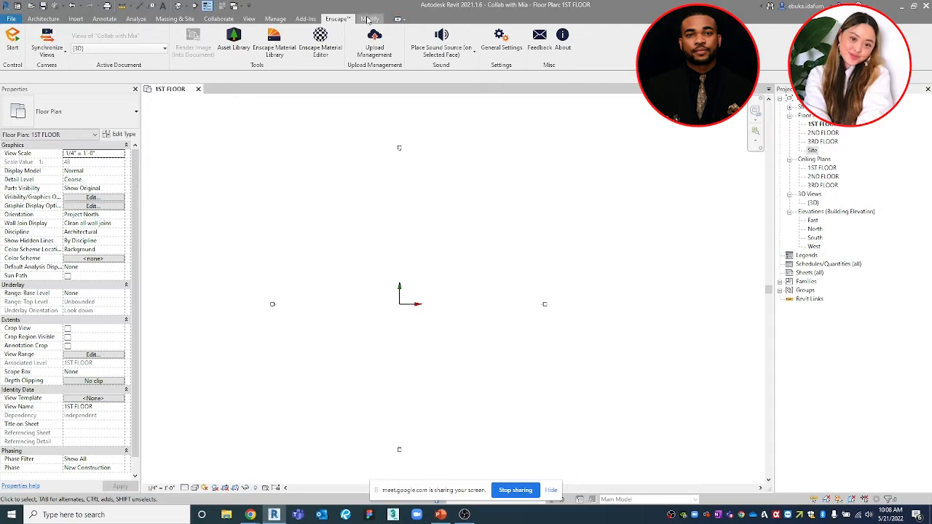
left_click(33, 19)
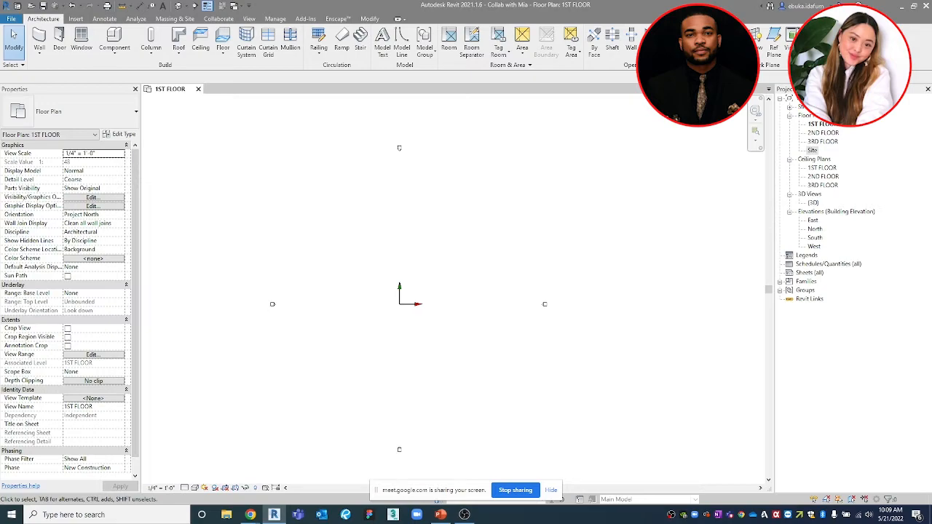
Narrow the Project Browser to enlarge the drawing area around the 1ST FLOOR plan
left_click_drag(781, 88, 918, 188)
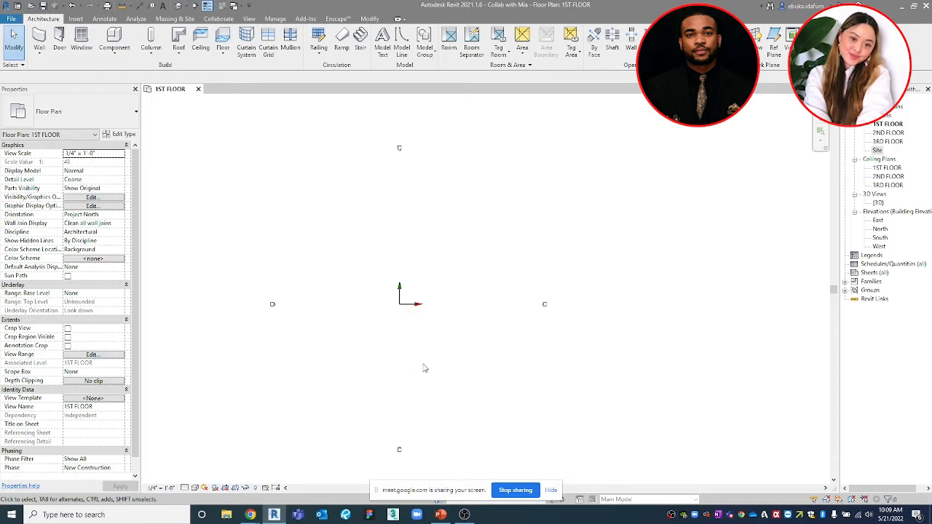
middle_click_drag(433, 369, 451, 366)
Set the project's length units to feet and fractional inches and check the view scales offered for the 1ST FLOOR plan
key("u")
key("n")
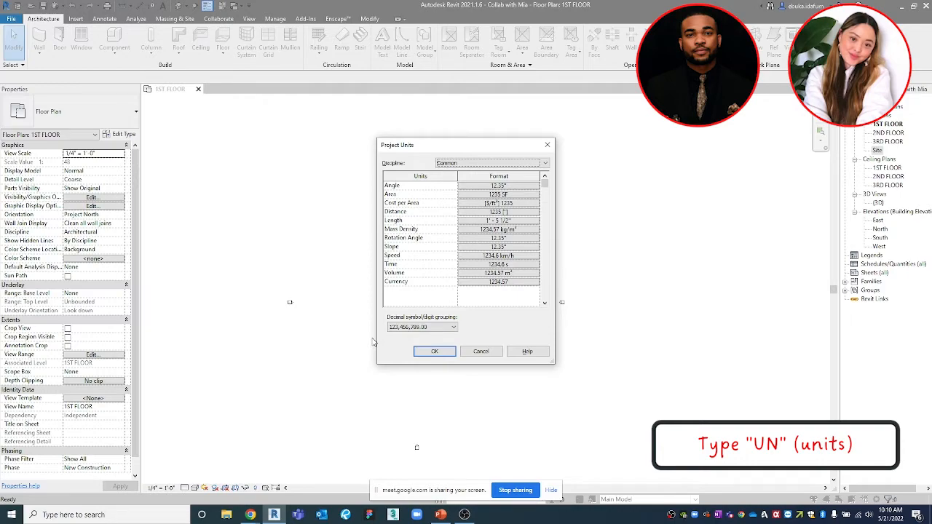
left_click(501, 220)
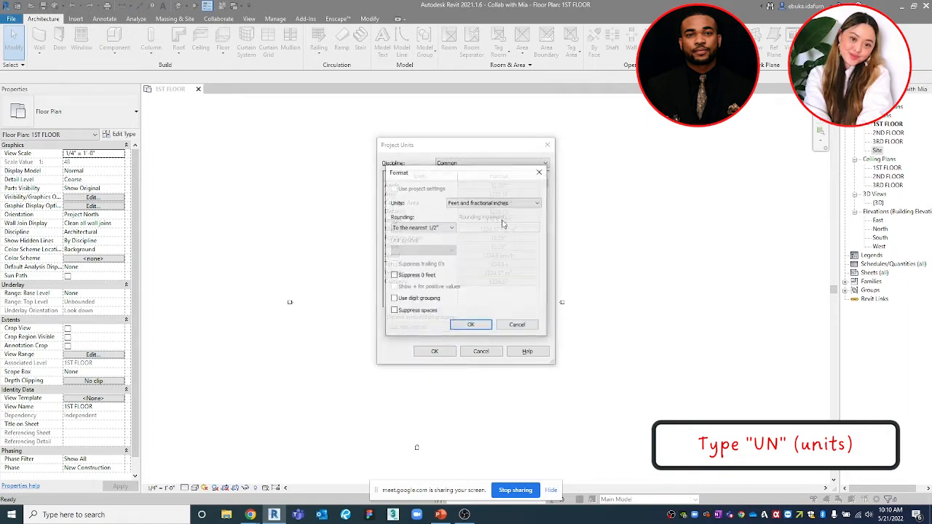
left_click(479, 203)
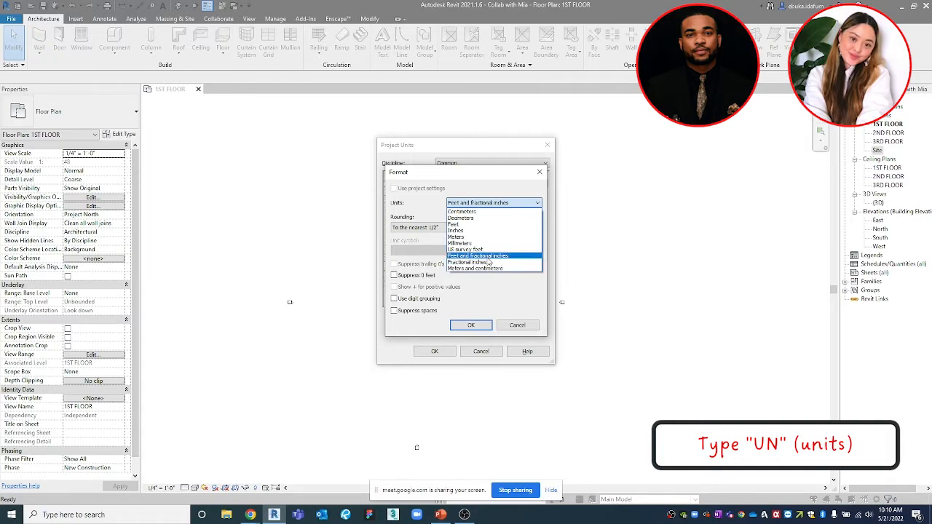
left_click(487, 258)
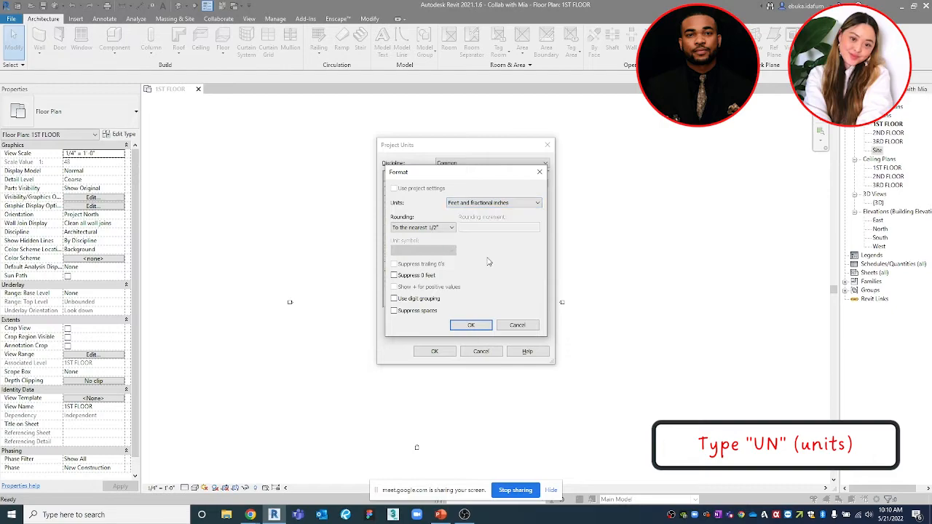
left_click(470, 325)
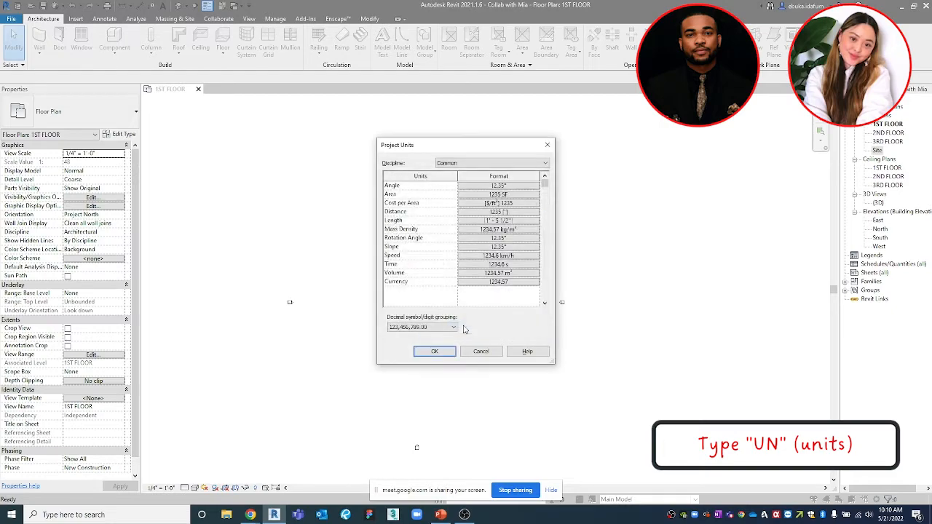
left_click(433, 350)
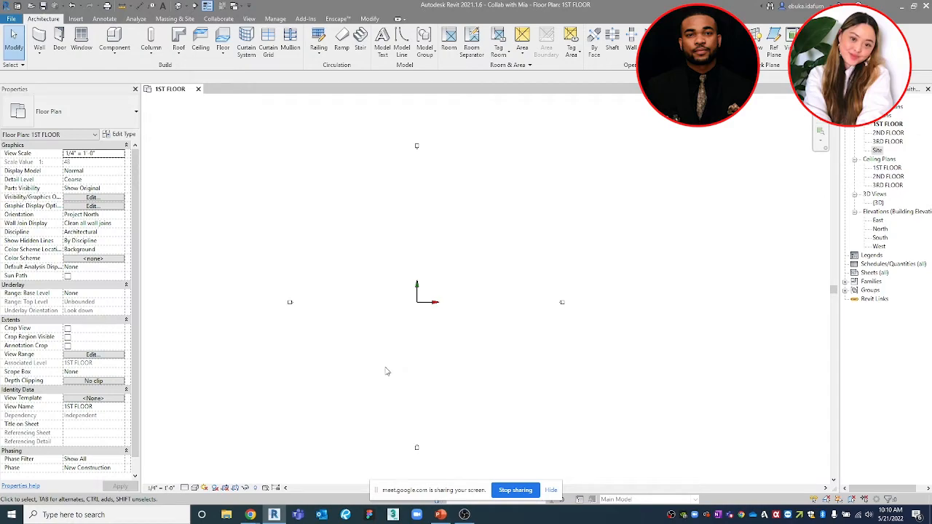
left_click(168, 488)
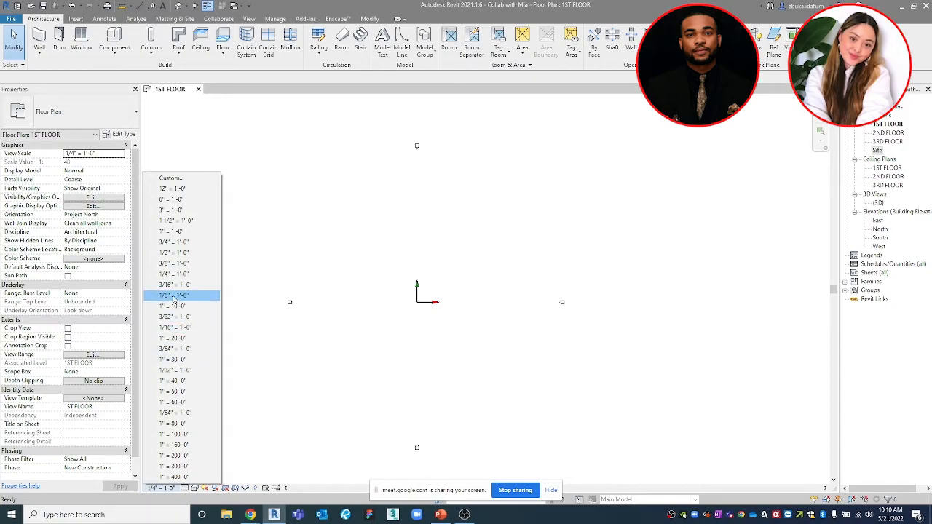
left_click(260, 258)
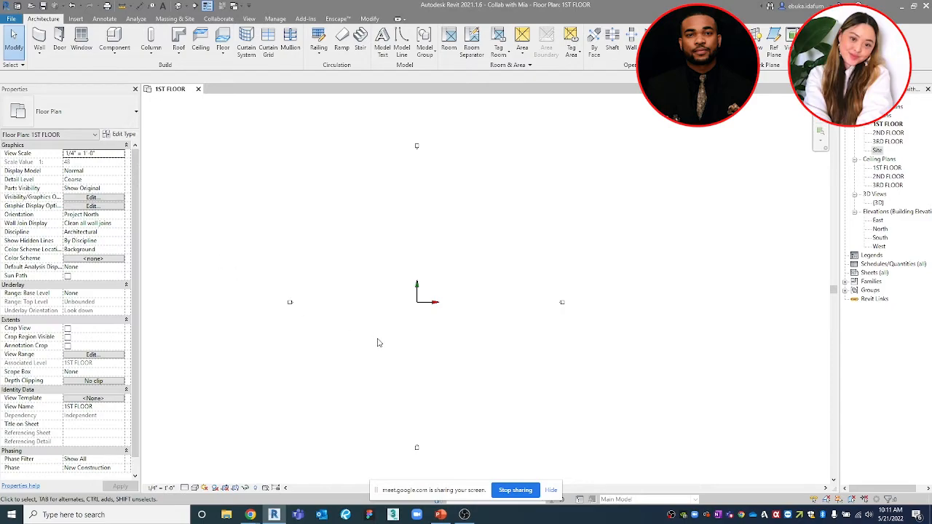
Set the project's length units to millimeters with rounding to 1 decimal place
key("u")
key("n")
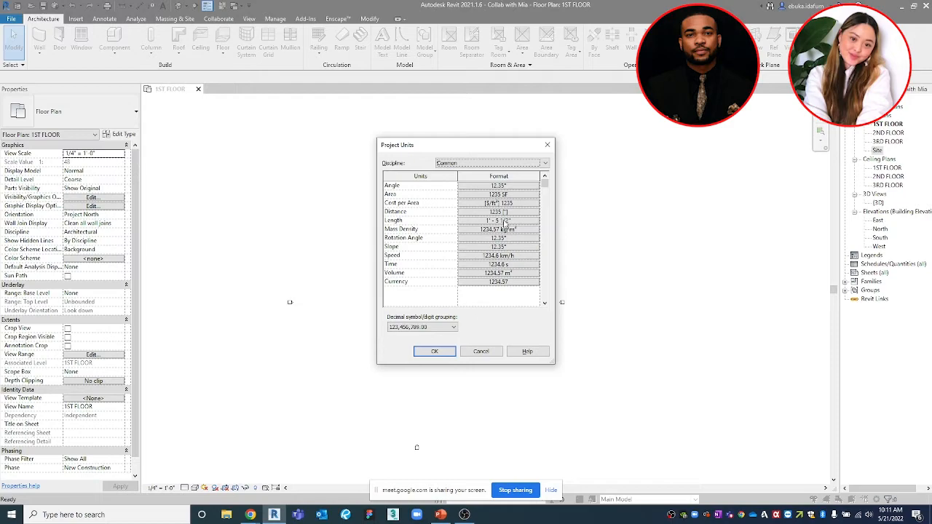
left_click(502, 221)
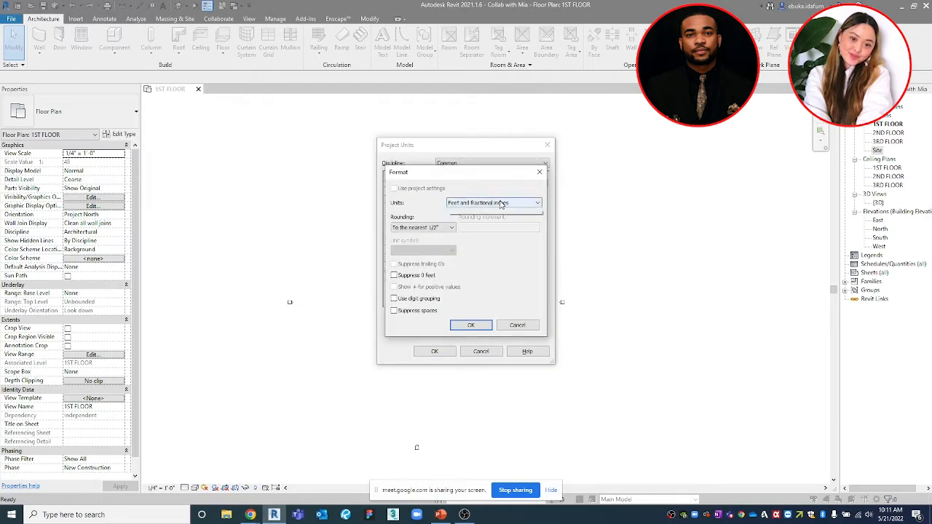
left_click(501, 203)
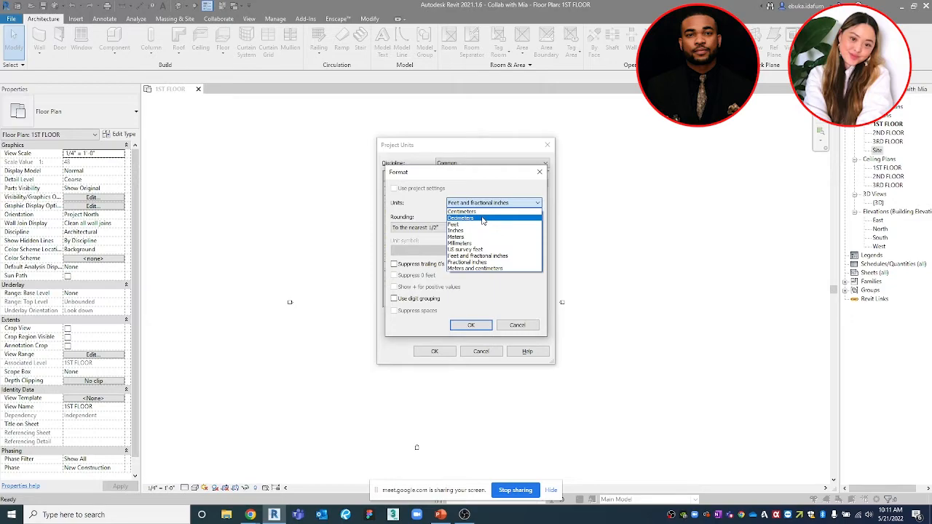
left_click(483, 211)
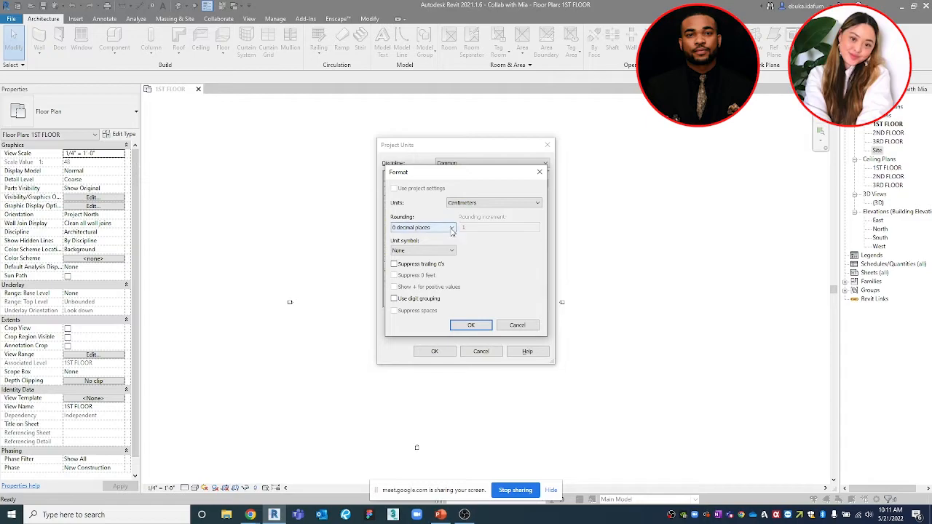
left_click(470, 204)
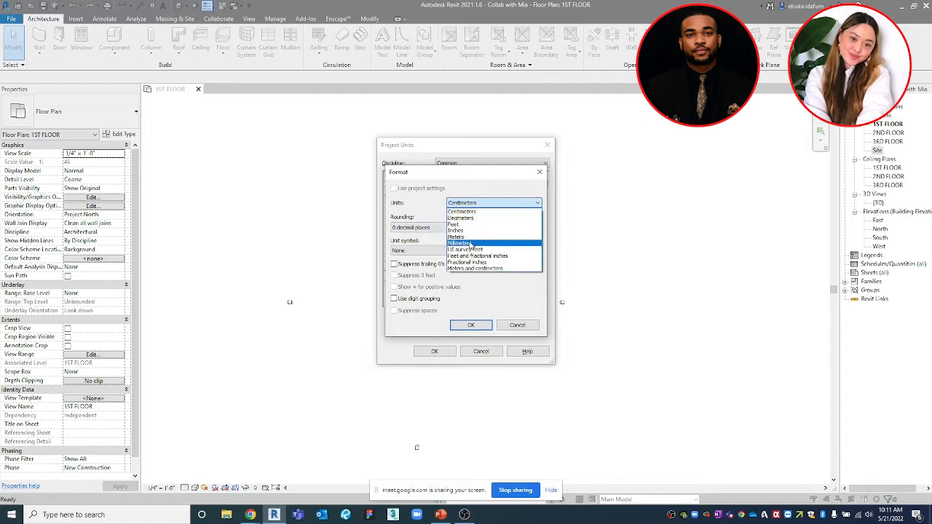
left_click(470, 243)
left_click(449, 229)
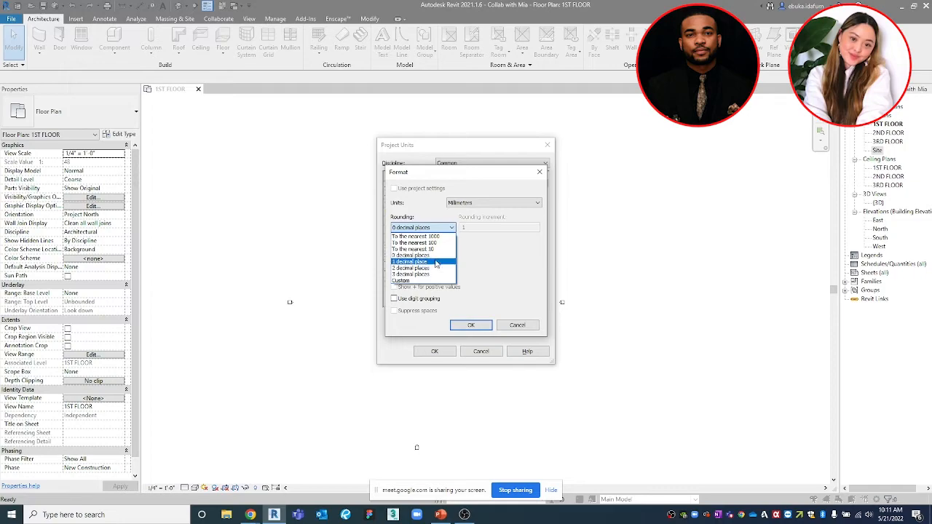
left_click(437, 262)
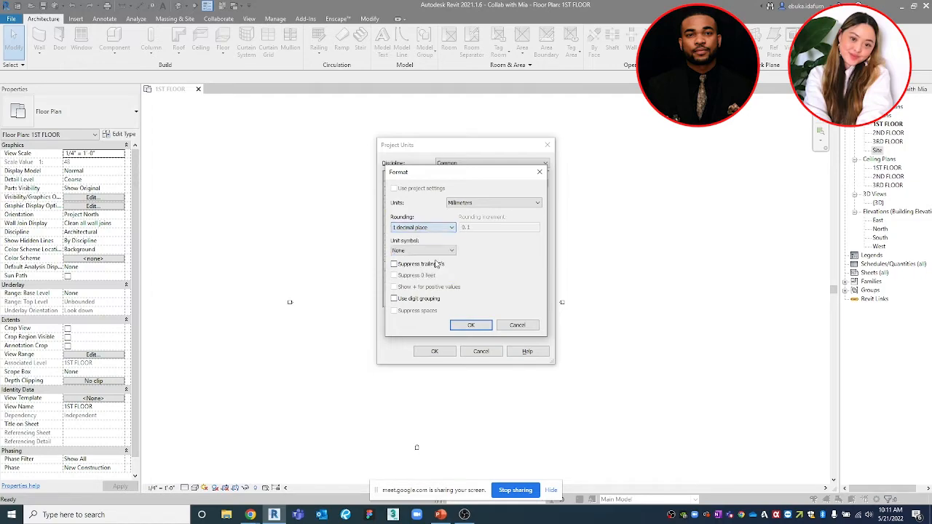
left_click(470, 326)
left_click(439, 354)
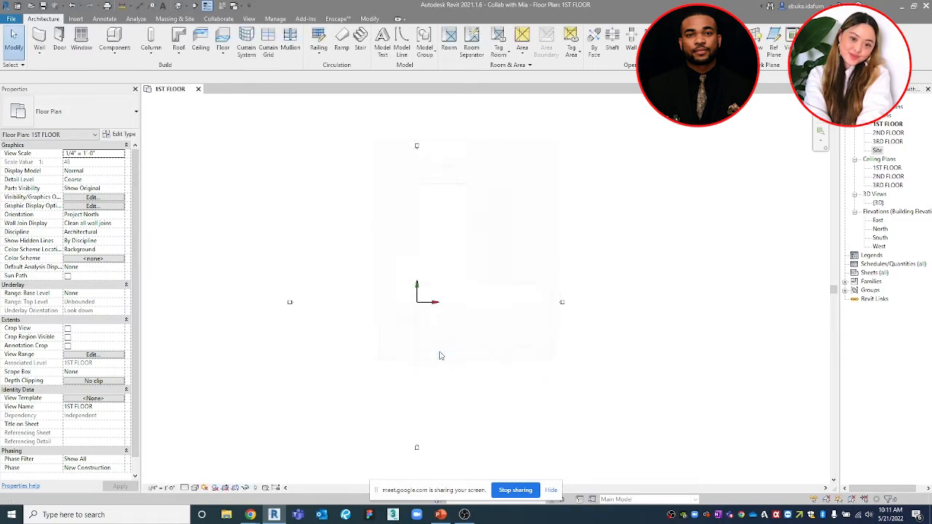
Set the view scale of the 1ST FLOOR plan to 1 : 100
left_click(162, 487)
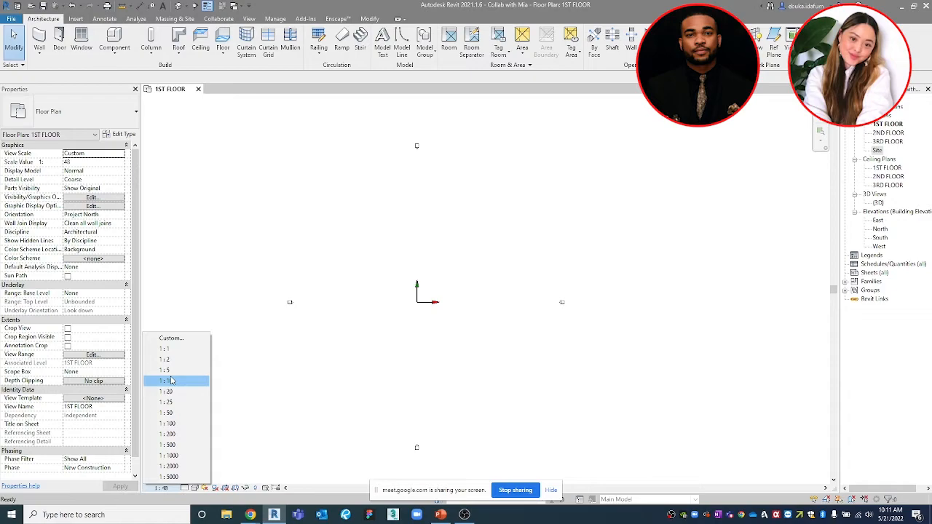
left_click(172, 425)
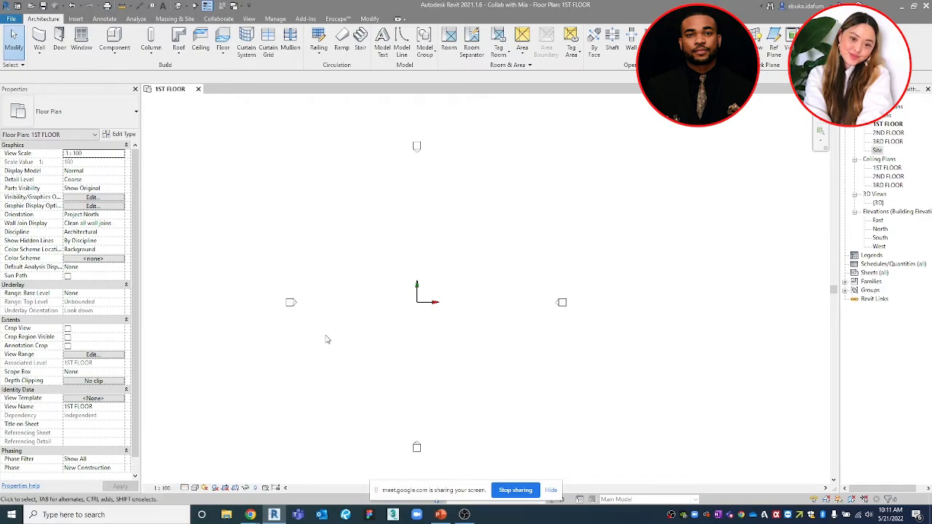
scroll(250, 283, "down", 1)
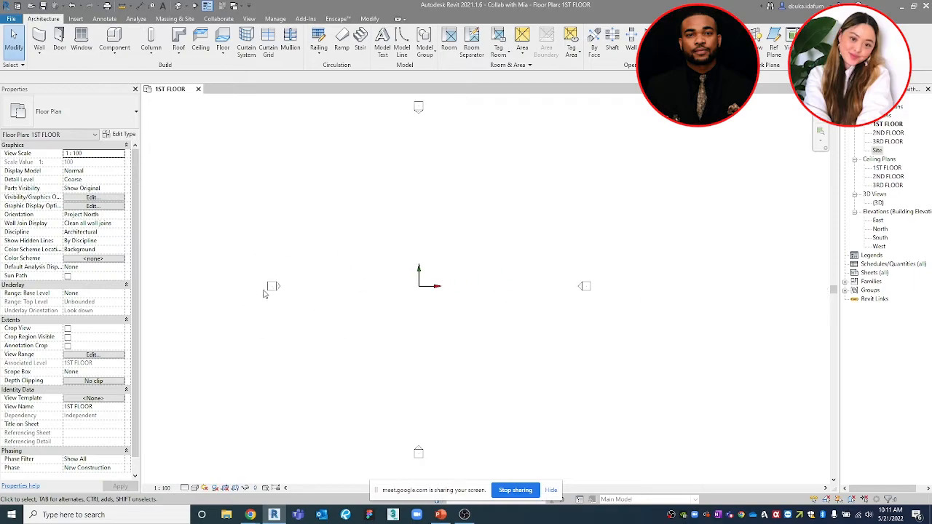
middle_click_drag(295, 308, 350, 308)
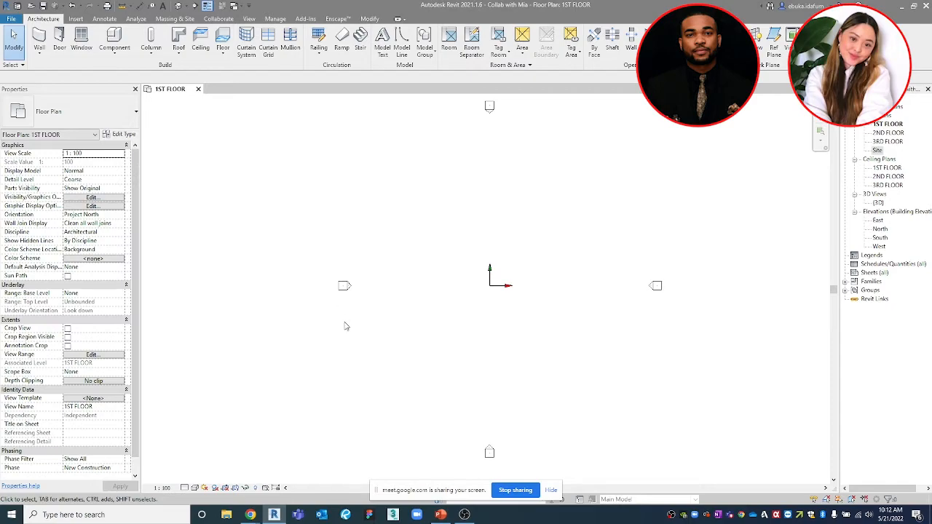
Undo the last two changes, the 1 : 100 view scale and the millimeter length units
key("ctrl+z")
key("ctrl+z")
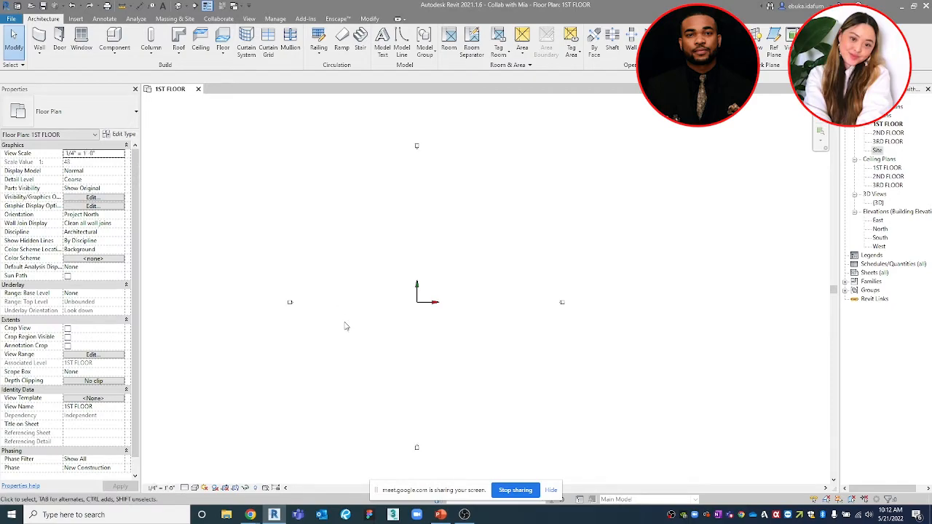
middle_click_drag(437, 291, 442, 304)
Set the 1ST FLOOR plan's detail level to Coarse and check the other detail levels offered
left_click(183, 487)
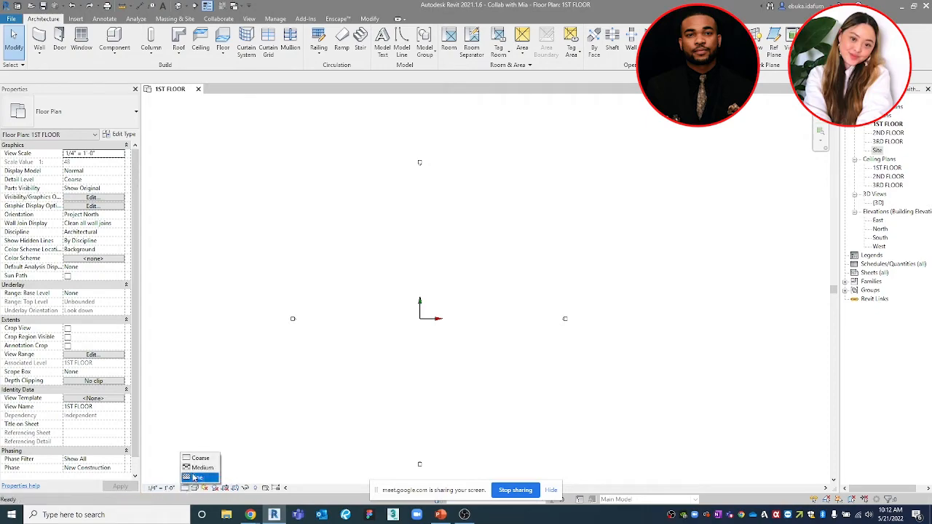
left_click(198, 458)
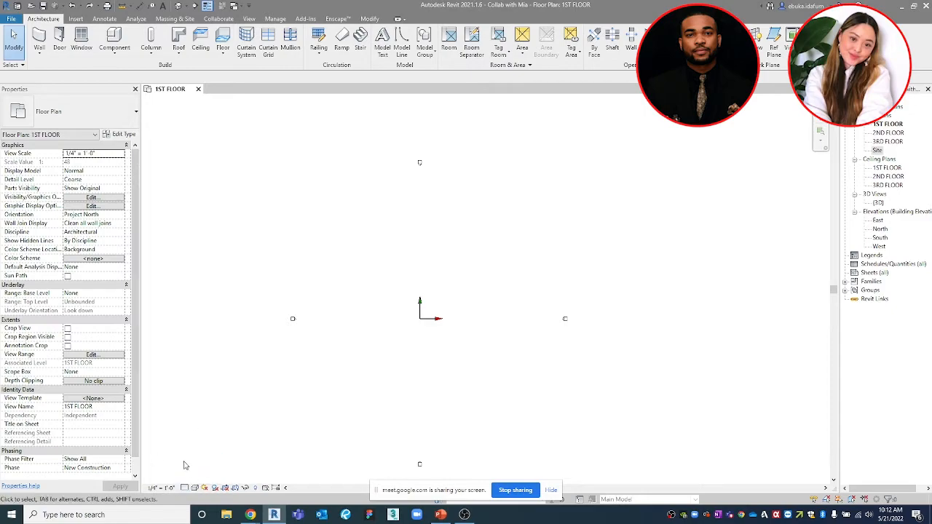
left_click(186, 487)
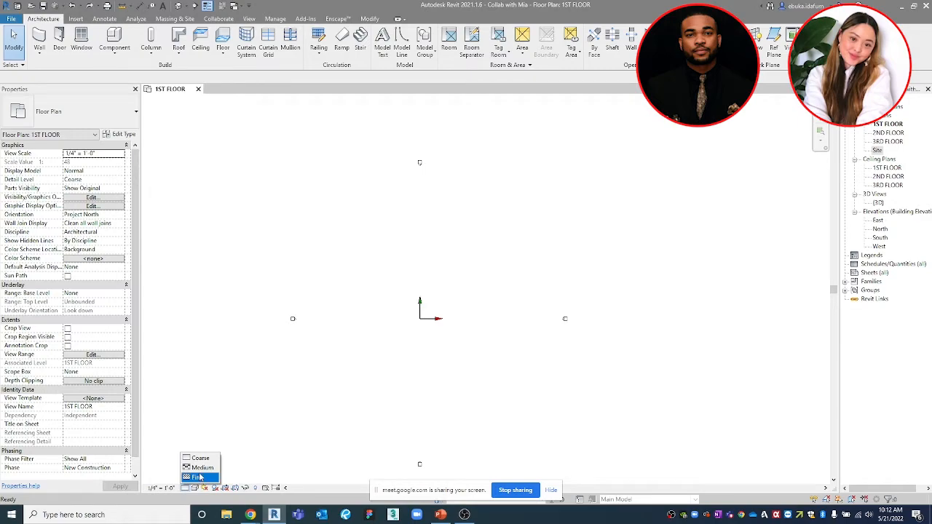
left_click(247, 448)
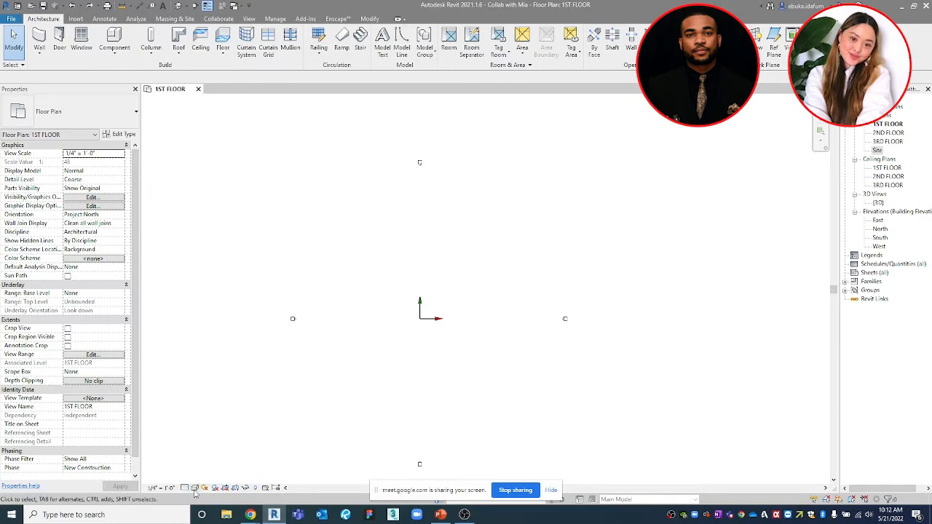
Switch the 1ST FLOOR plan's visual style to Wireframe and then to Hidden Line
left_click(194, 488)
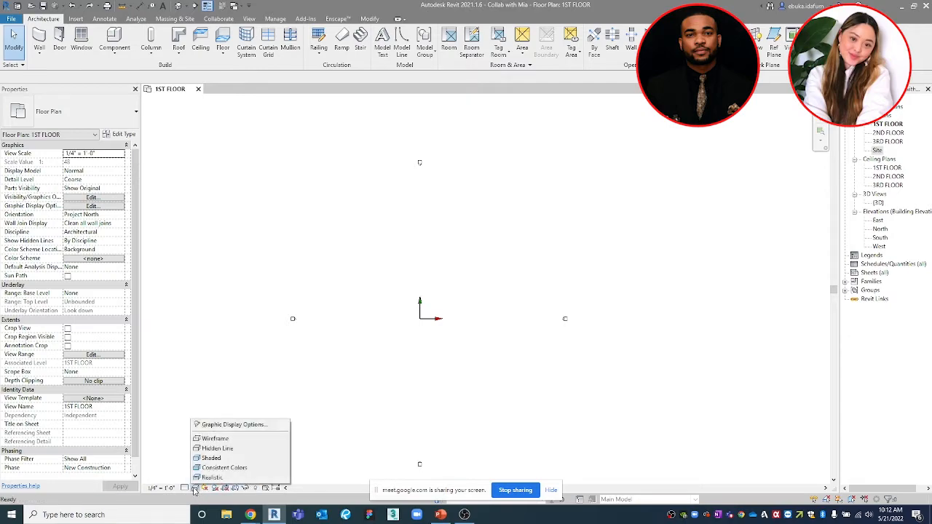
left_click(228, 441)
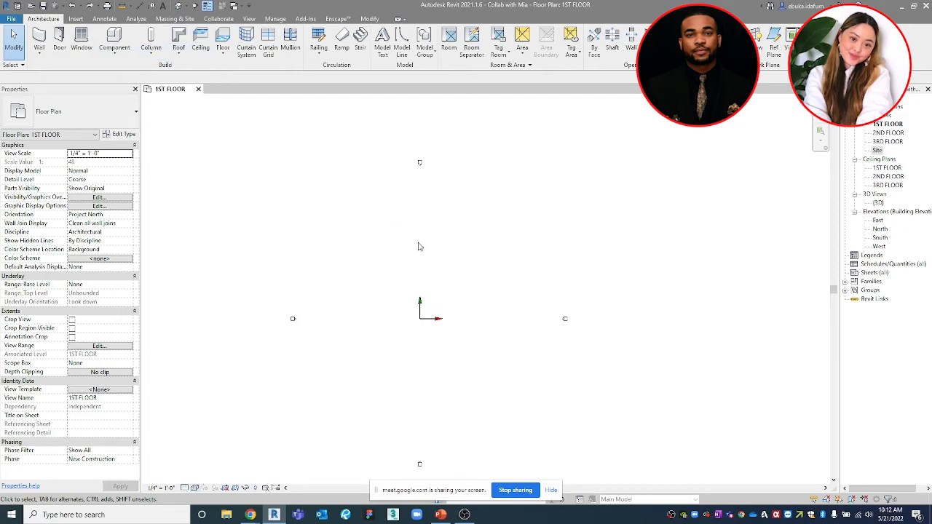
left_click(194, 488)
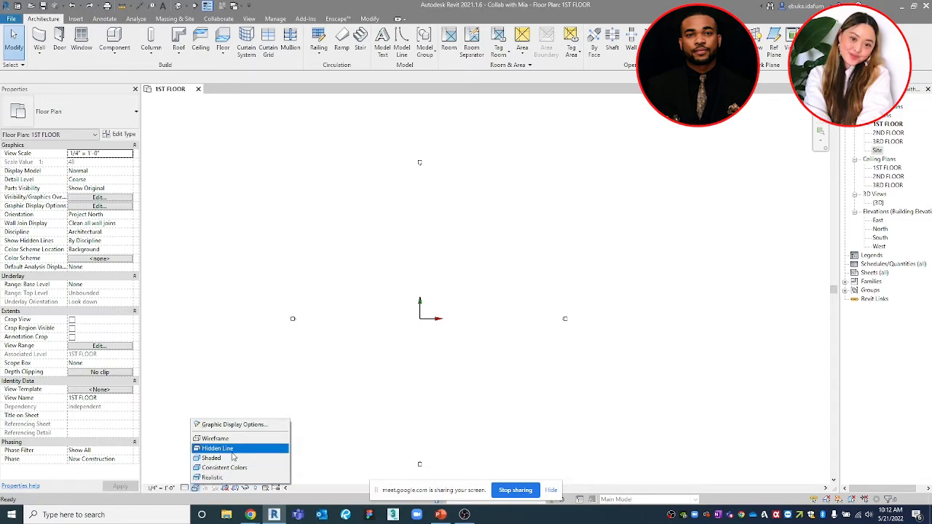
left_click(232, 457)
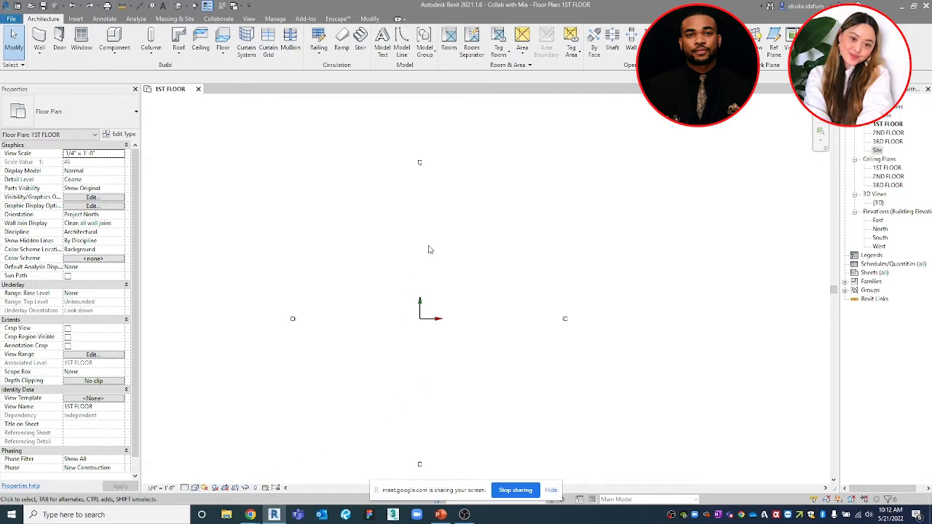
Link the CAD file JBBC.dwg into the 1ST FLOOR plan with its colors set to Black and White
scroll(460, 346, "down", 1)
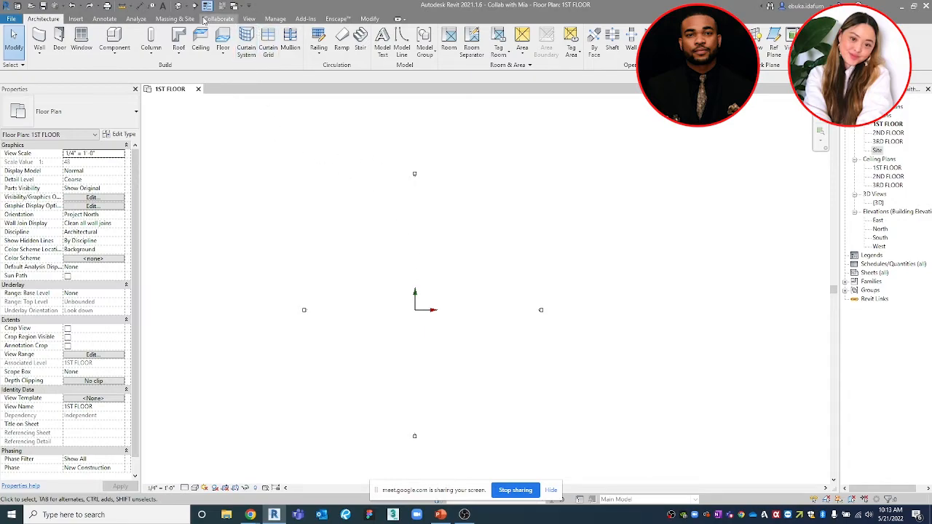
left_click(76, 19)
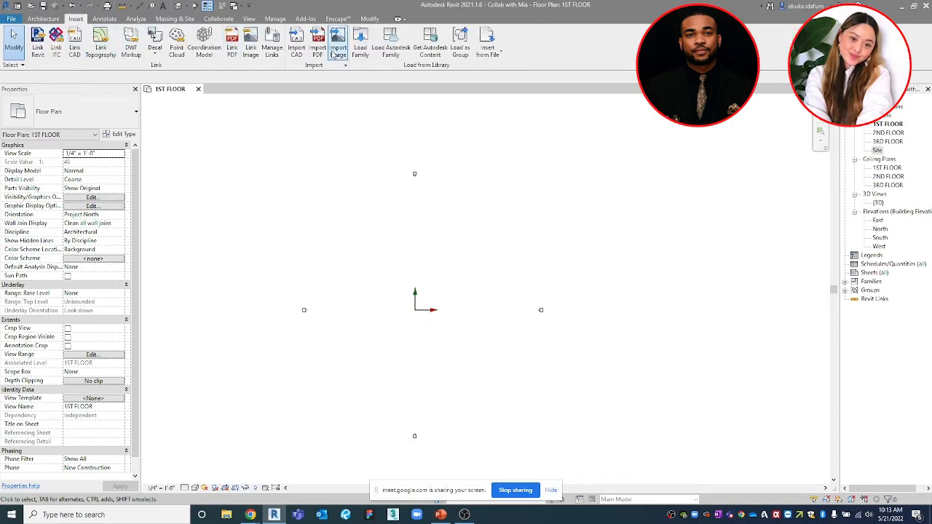
left_click(75, 45)
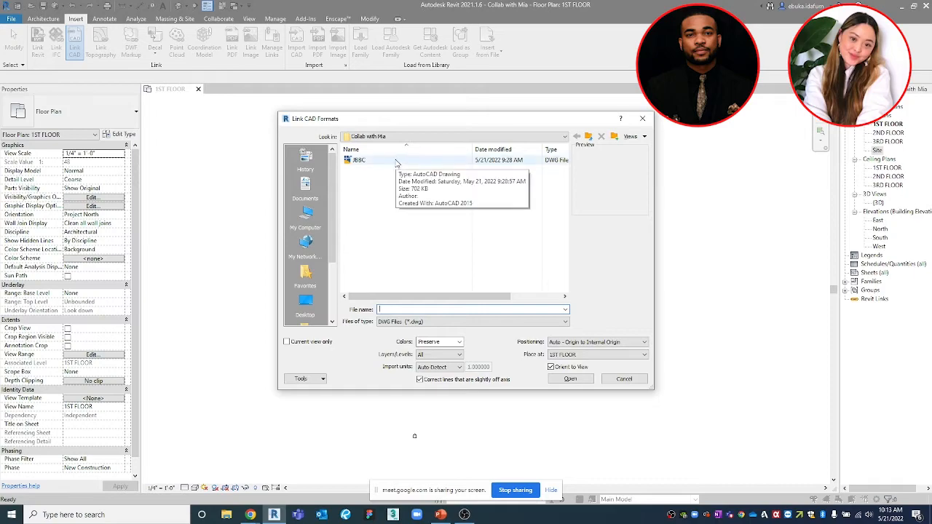
left_click(396, 162)
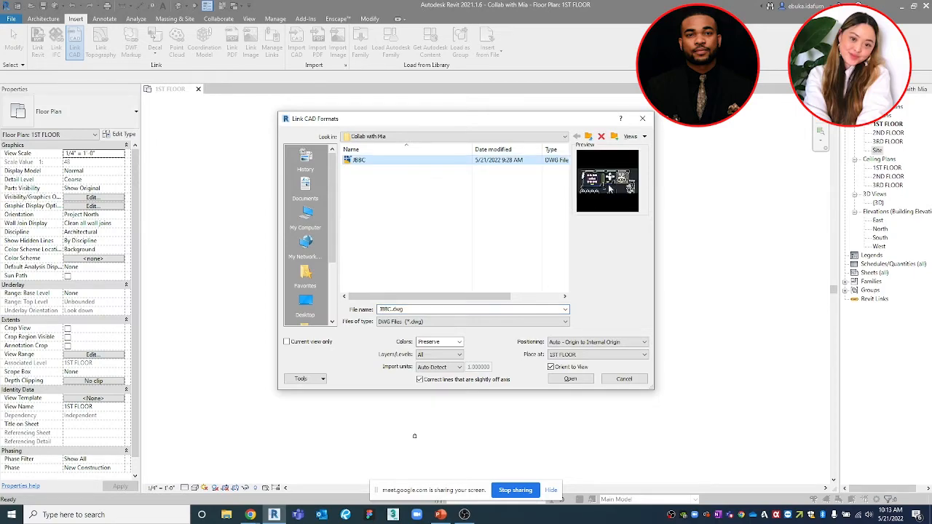
left_click(459, 342)
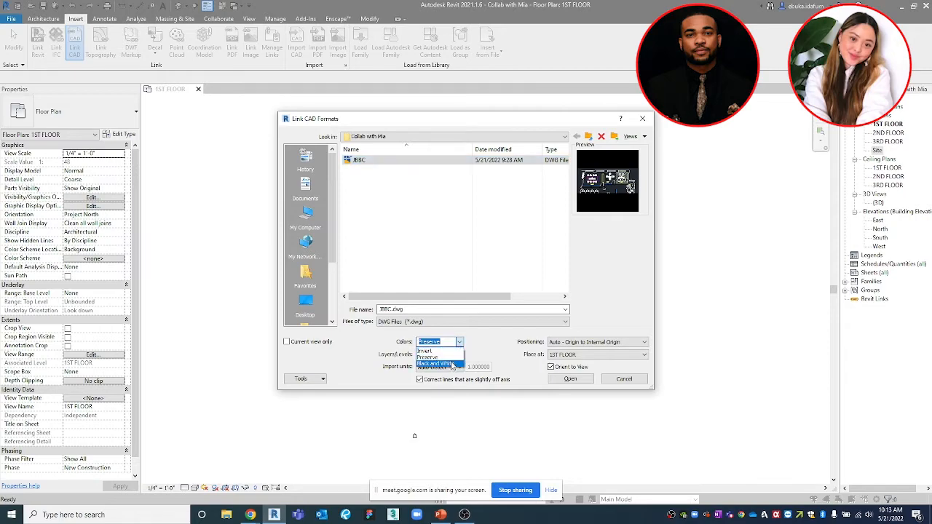
left_click(451, 364)
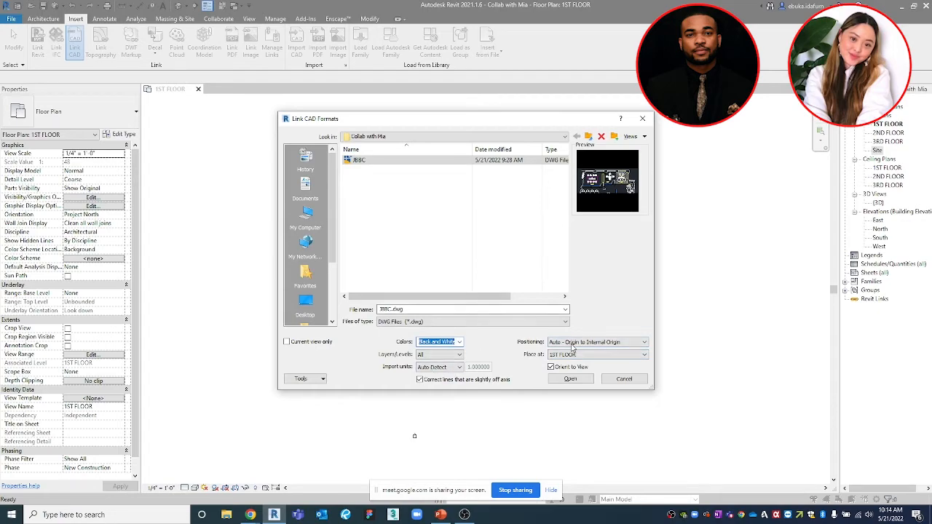
left_click(570, 379)
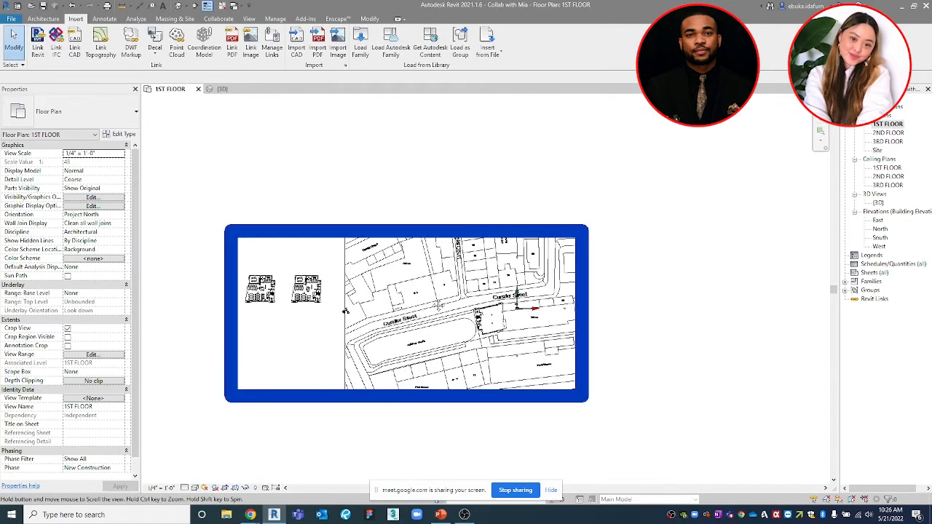
Examine the linked JBBC drawing, comparing its two furnished floor layouts with the neighbouring site map
middle_click_drag(438, 305, 512, 273)
left_click(414, 293)
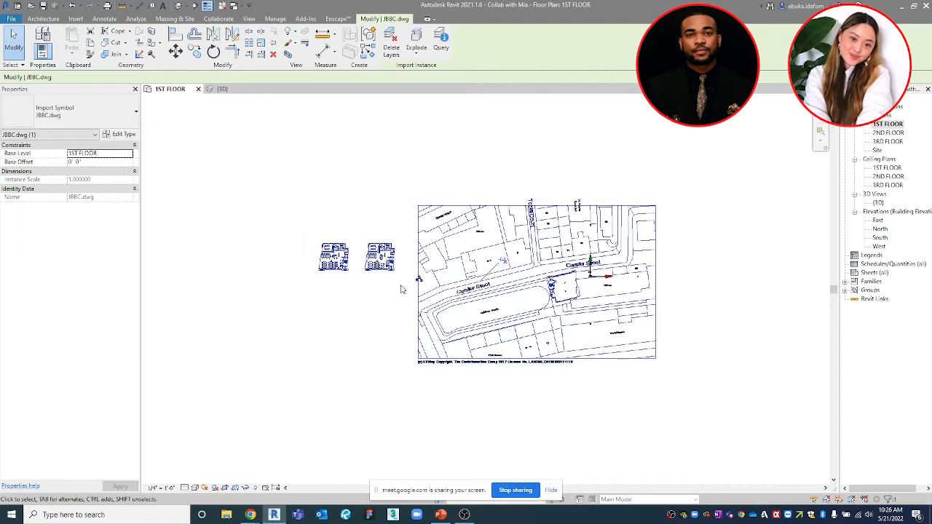
scroll(369, 280, "up", 5)
scroll(305, 246, "up", 2)
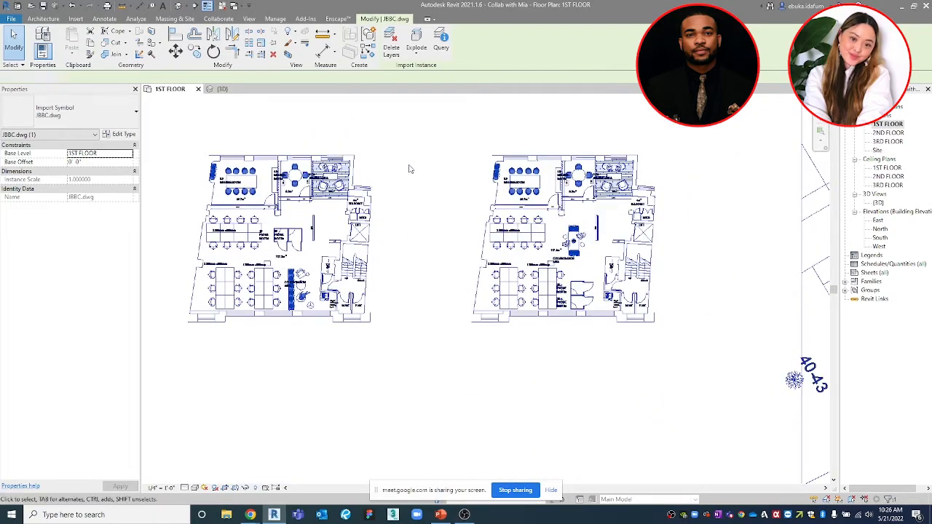
left_click(411, 169)
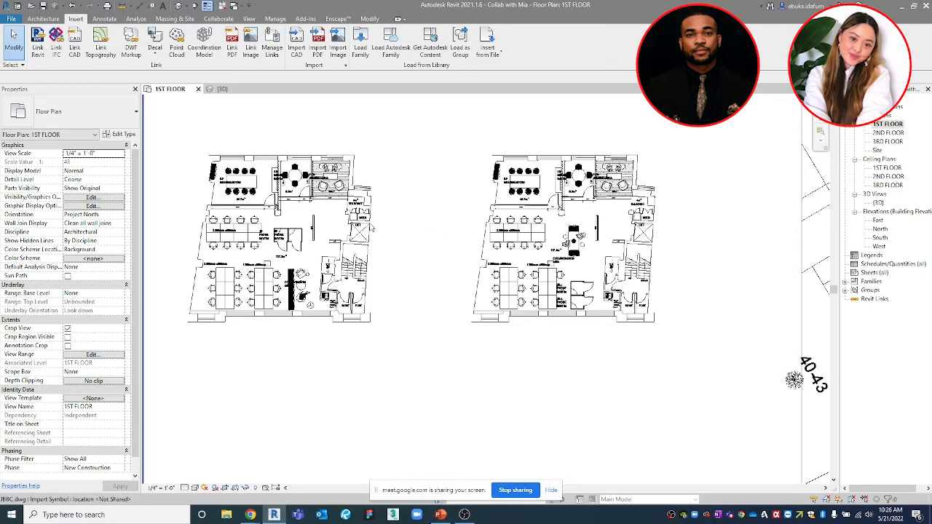
scroll(296, 226, "down", 2)
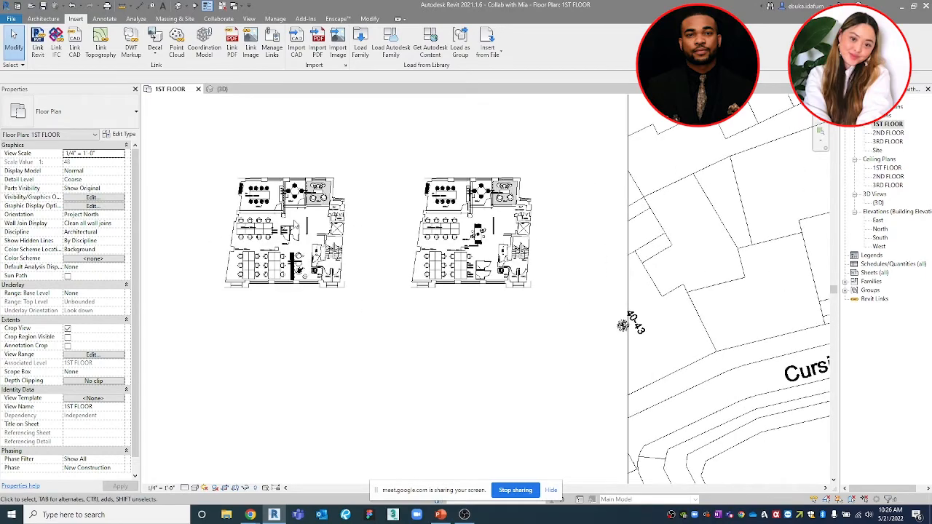
scroll(290, 227, "down", 3)
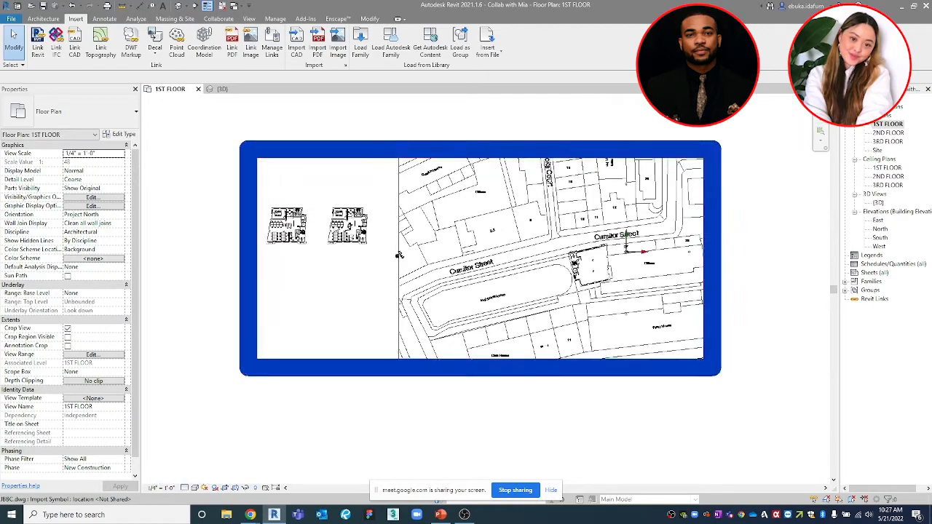
scroll(437, 280, "down", 3)
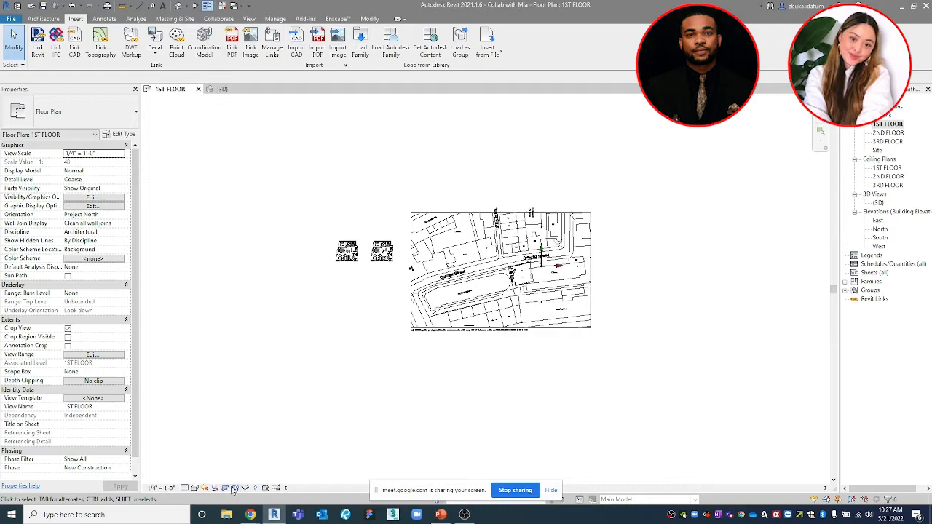
scroll(405, 268, "up", 3)
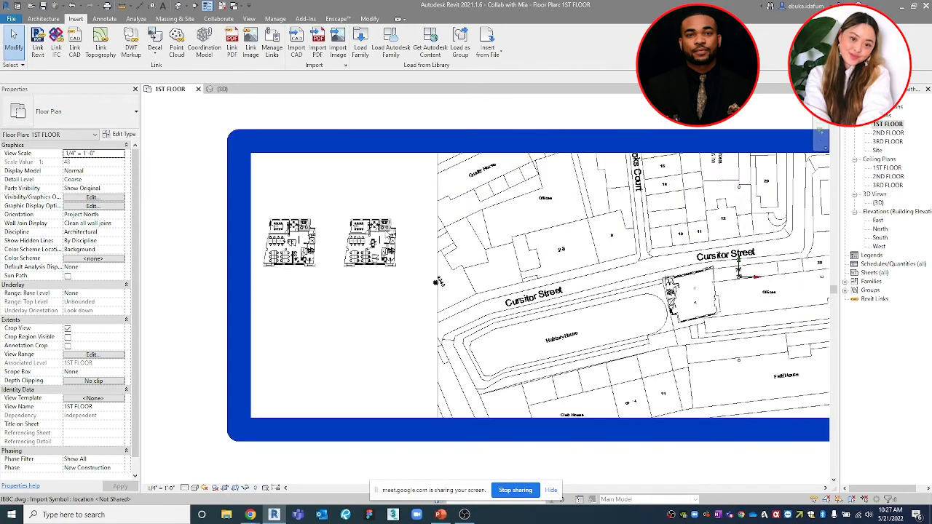
scroll(280, 460, "down", 1)
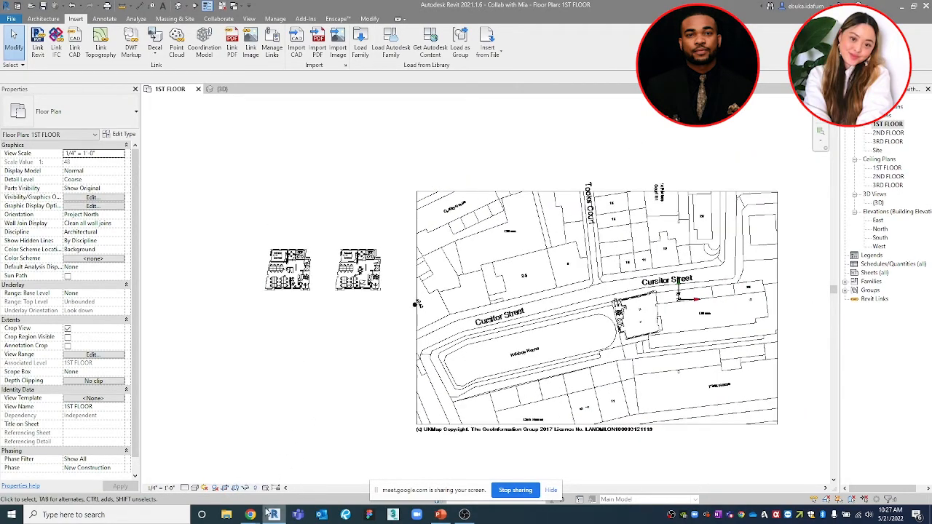
Show the crop region of the 1ST FLOOR plan around the linked drawing
left_click(235, 490)
scroll(352, 337, "down", 8)
middle_click_drag(352, 340, 411, 306)
scroll(411, 306, "down", 2)
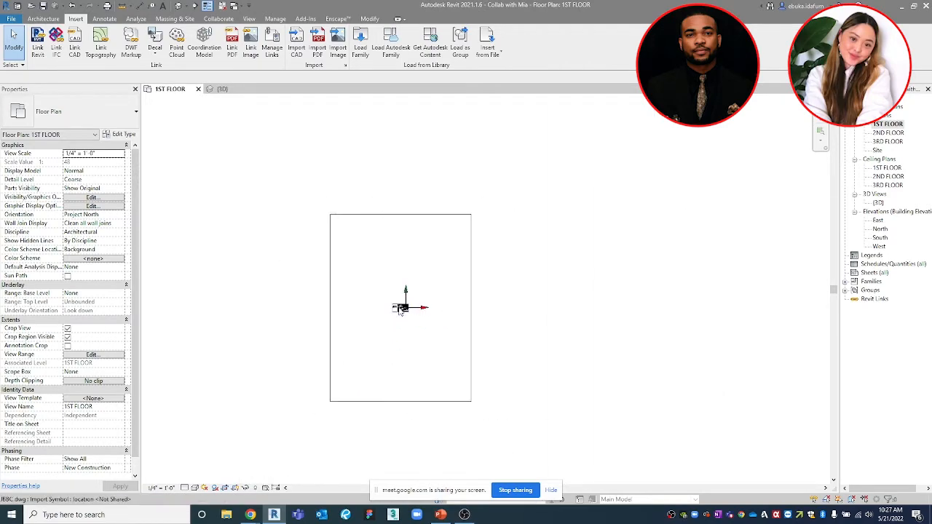
Pull the crop region's top and bottom edges in closer to the linked drawing
left_click(417, 210)
scroll(413, 220, "up", 2)
left_click_drag(389, 202, 415, 359)
middle_click_drag(438, 342, 432, 218)
left_click_drag(383, 455, 394, 289)
scroll(493, 278, "up", 4)
Pull the crop region's left edge in near the floor layouts and place its right edge beyond the site map
scroll(495, 279, "down", 1)
middle_click_drag(495, 278, 545, 289)
scroll(544, 289, "up", 1)
left_click_drag(599, 265, 334, 264)
middle_click_drag(382, 292, 464, 291)
left_click_drag(208, 265, 418, 286)
scroll(438, 282, "up", 3)
scroll(473, 240, "up", 2)
scroll(415, 266, "down", 1)
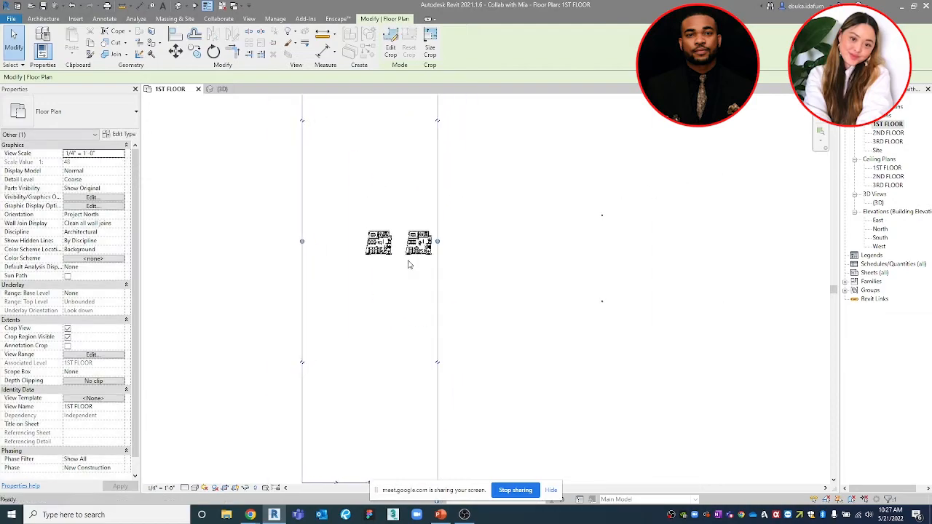
left_click_drag(437, 241, 758, 271)
Move the north elevation marker, together with the selected crop region, to just above the second floor layout
scroll(624, 267, "up", 8)
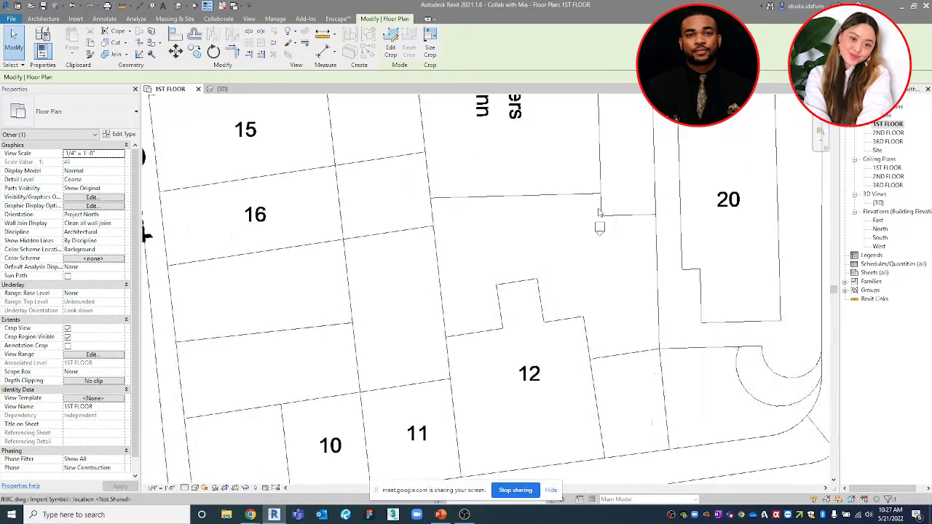
left_click_drag(624, 267, 583, 229, "ctrl")
scroll(584, 228, "down", 10)
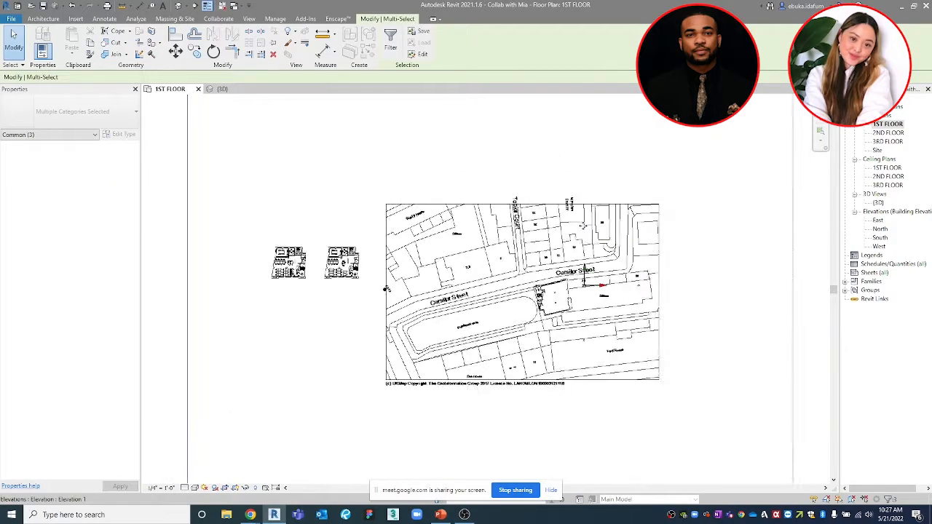
scroll(587, 228, "up", 5)
scroll(589, 233, "up", 3)
key("m")
key("v")
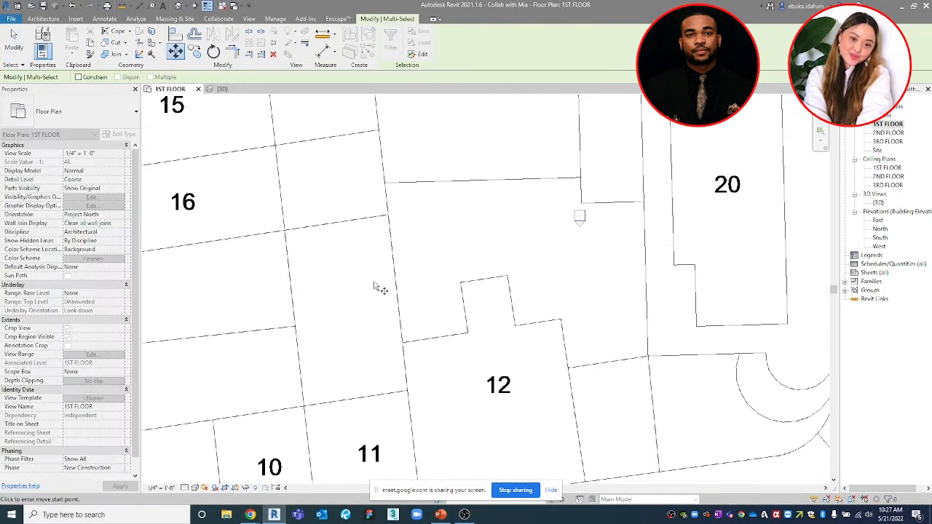
left_click(581, 221)
scroll(582, 224, "down", 5)
scroll(582, 224, "down", 3)
scroll(342, 255, "up", 3)
scroll(353, 245, "up", 2)
left_click(354, 251)
scroll(356, 255, "down", 3)
scroll(393, 255, "down", 3)
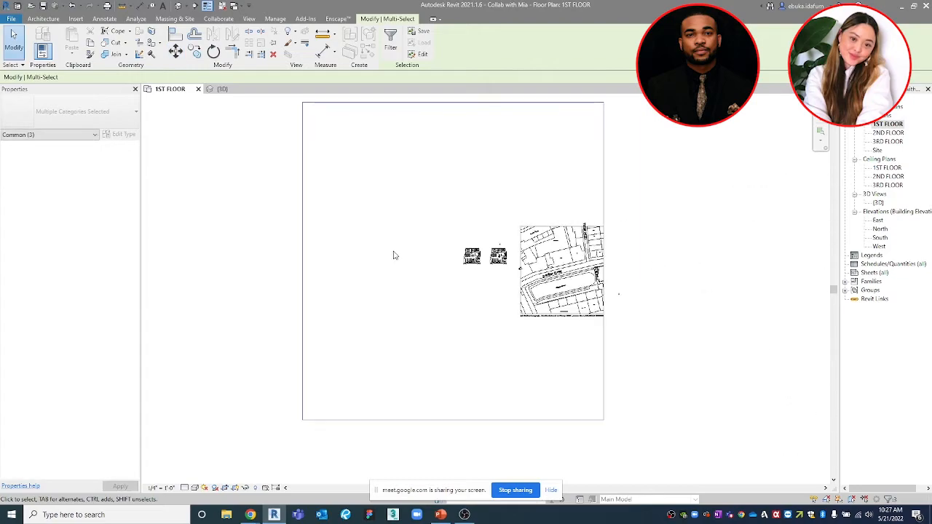
Move the elevation marker lying southeast of the site map to just below the second floor layout
scroll(546, 259, "up", 3)
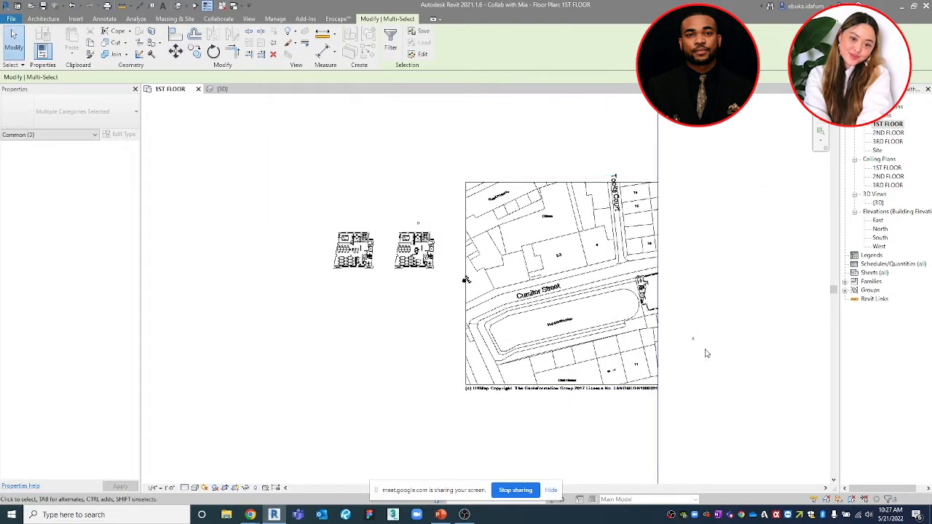
left_click(702, 353)
left_click_drag(698, 350, 417, 280)
scroll(461, 272, "up", 3)
scroll(407, 287, "down", 2)
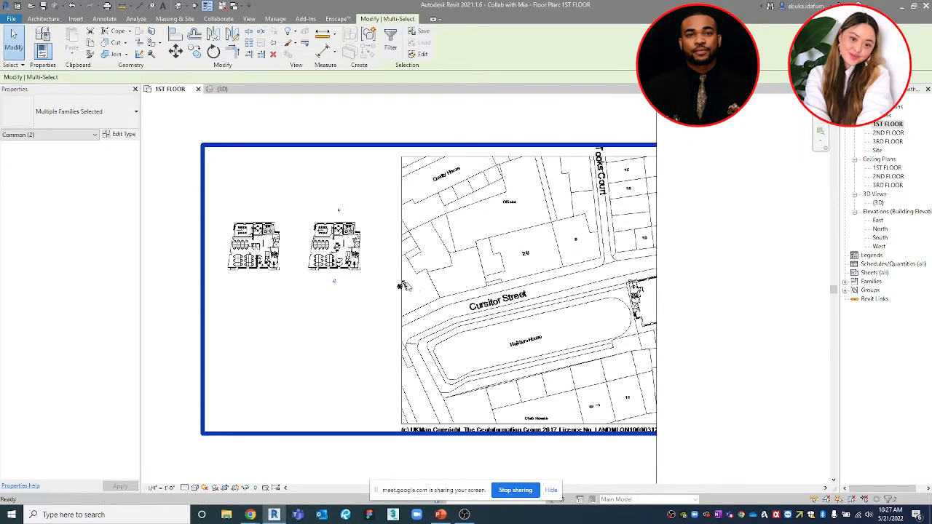
Extend the crop region's right edge outward to enclose the whole site map again
scroll(412, 289, "down", 5)
left_click(553, 233)
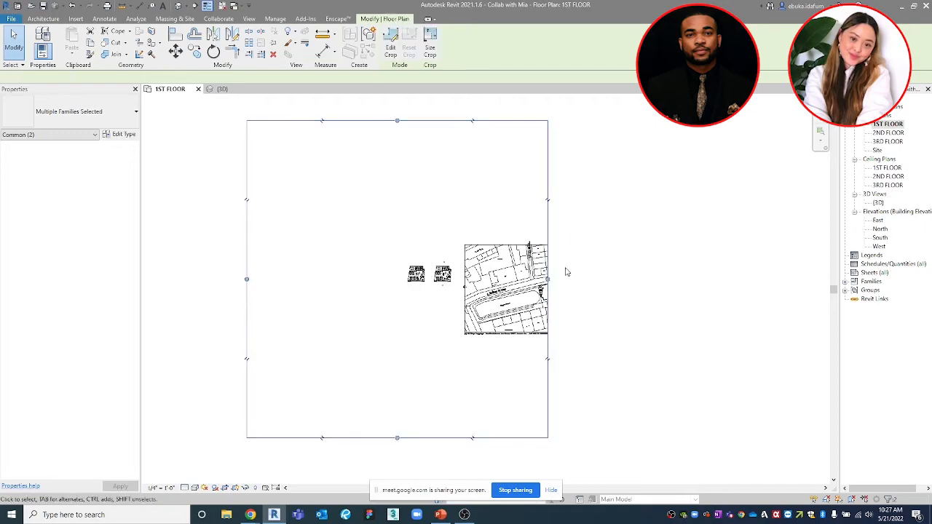
left_click_drag(548, 279, 779, 277)
scroll(572, 288, "up", 5)
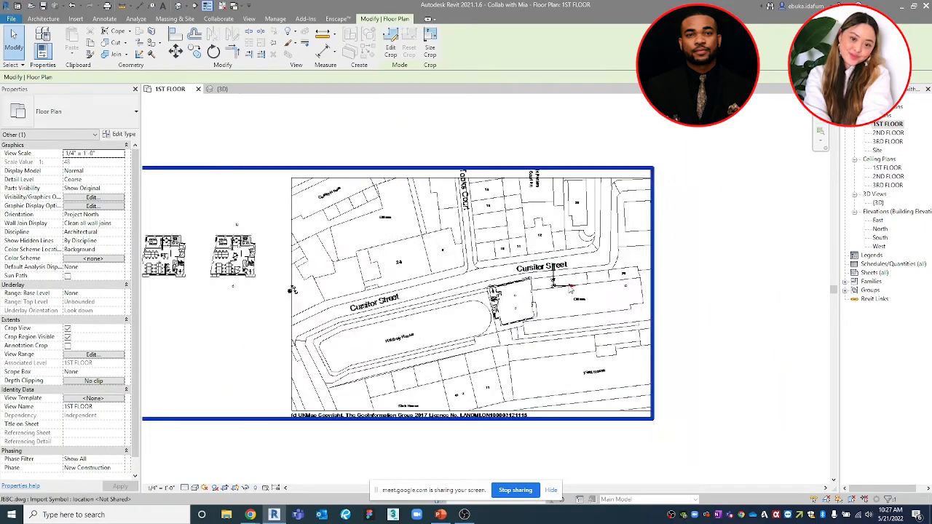
scroll(571, 289, "up", 1)
middle_click_drag(287, 214, 487, 205)
left_click(487, 206)
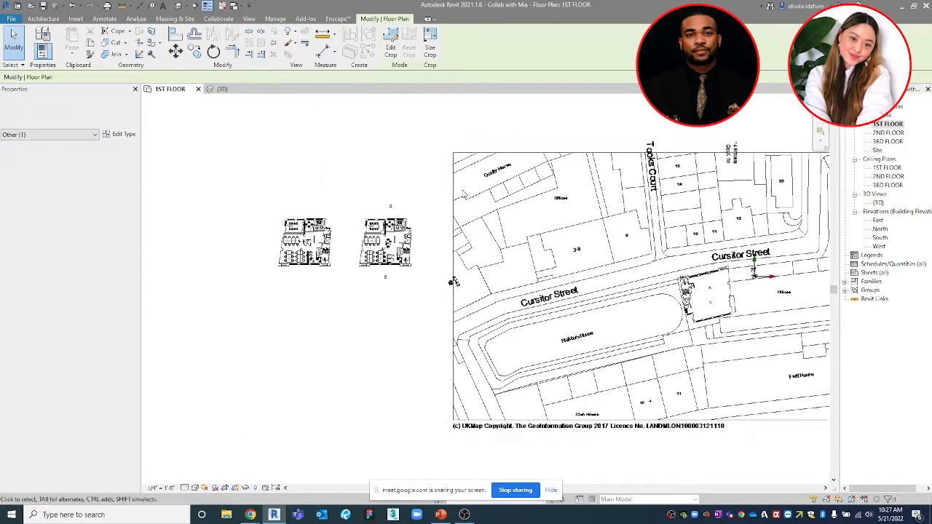
Select the north elevation's view arrow above the second floor layout to inspect its view line
scroll(386, 201, "up", 5)
left_click(403, 228)
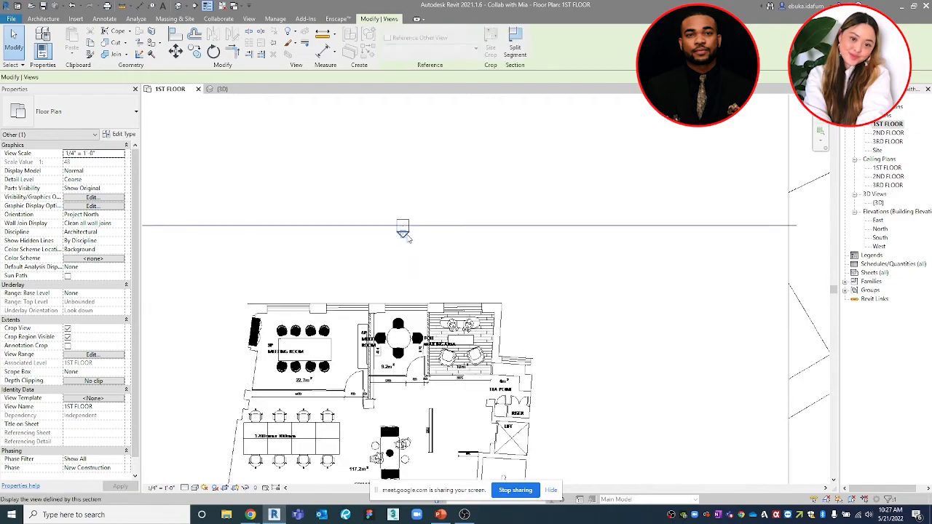
scroll(403, 233, "down", 5)
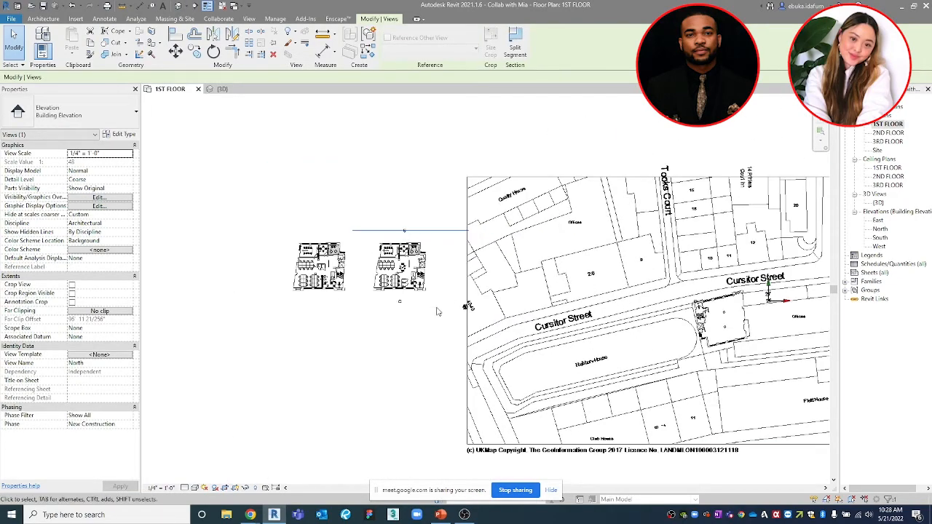
middle_click_drag(438, 312, 411, 309)
middle_click_drag(658, 298, 486, 295)
scroll(486, 295, "down", 1)
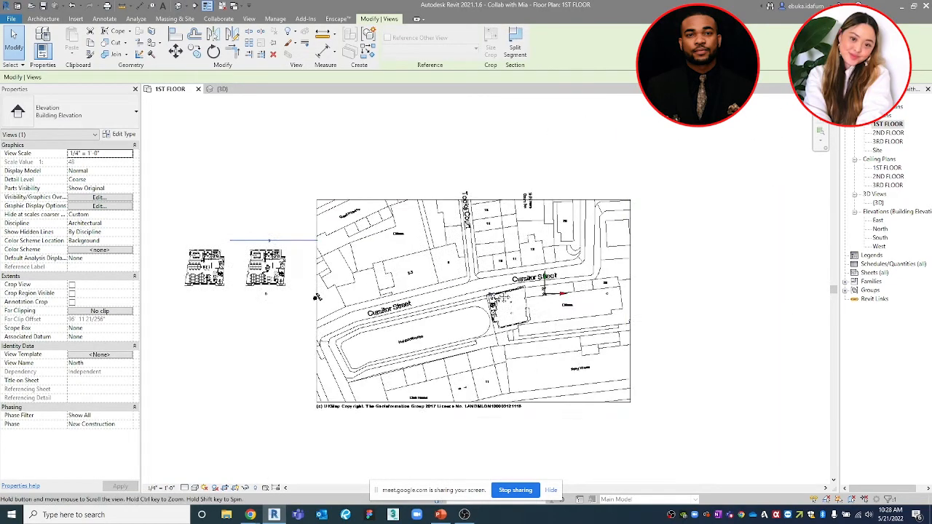
Move the complete east elevation marker from the site map's Offices block to just beyond the second floor layout's east side
left_click(574, 280)
scroll(618, 294, "up", 4)
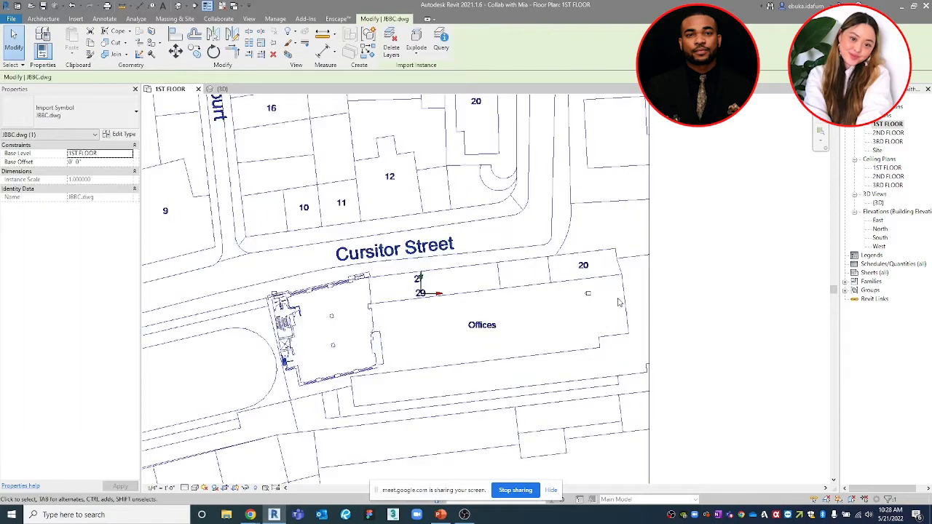
left_click(665, 287)
scroll(589, 291, "up", 5)
left_click(564, 305)
scroll(550, 305, "up", 2)
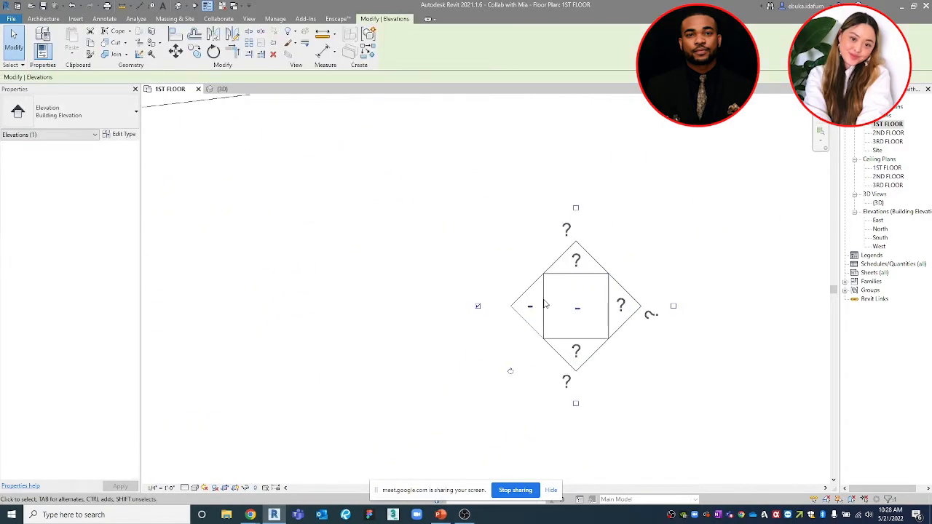
left_click(522, 294, "ctrl")
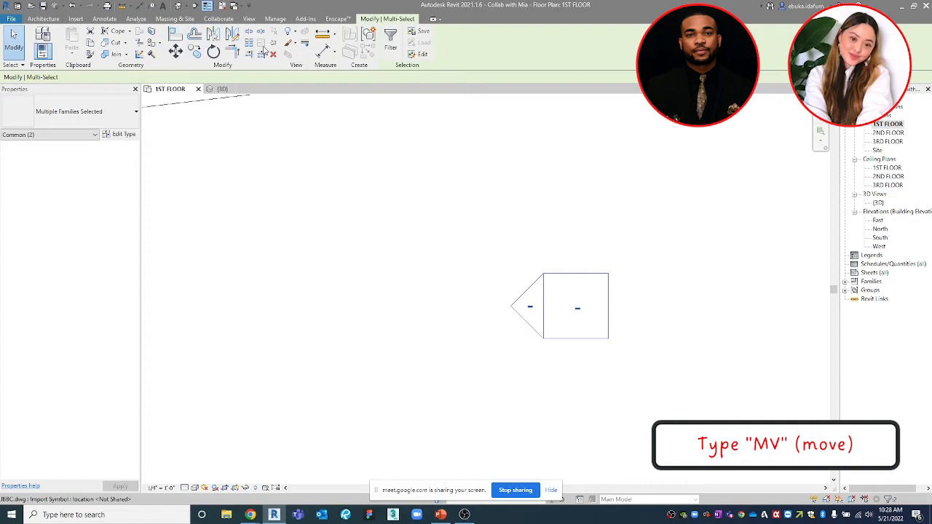
left_click(570, 340)
key("m")
key("v")
left_click(612, 340)
scroll(606, 331, "down", 8)
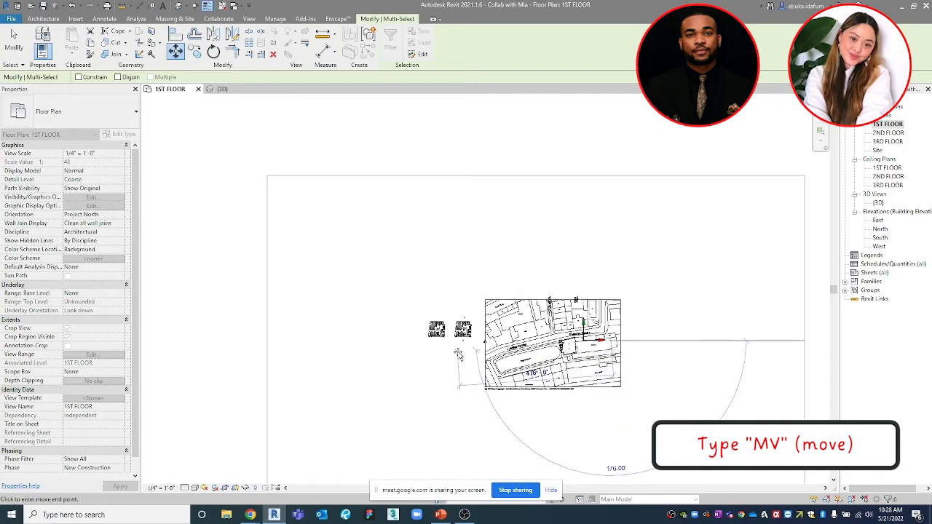
scroll(473, 331, "up", 8)
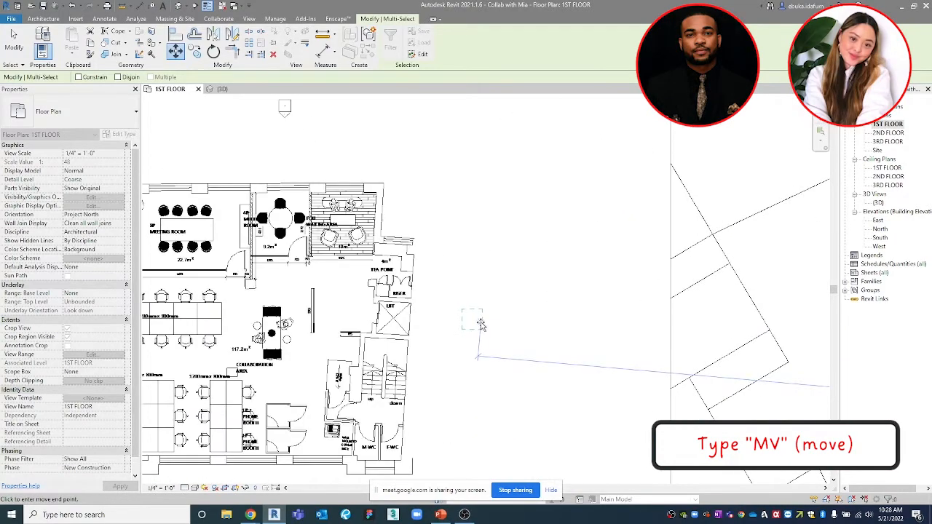
left_click(477, 320)
scroll(479, 320, "down", 6)
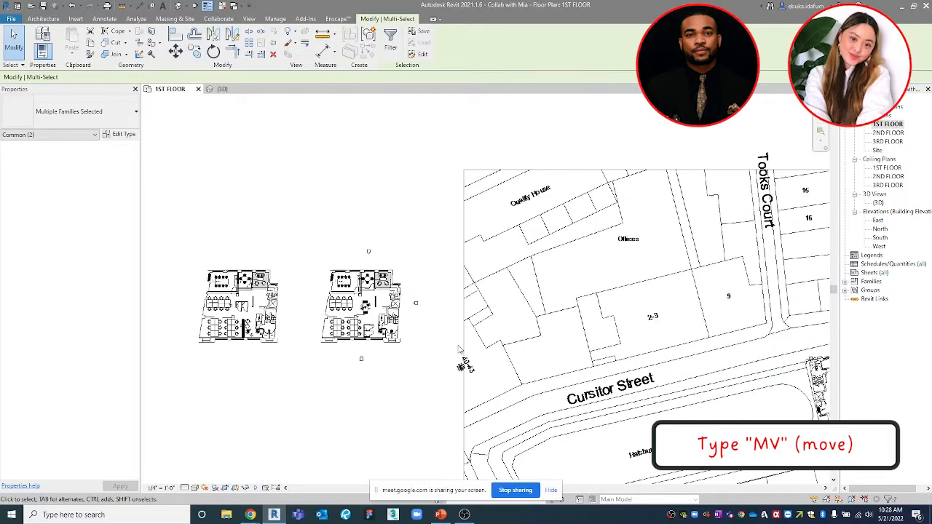
Move the complete west elevation marker from the site-map building's northwest corner to the gap between the two floor layouts
middle_click_drag(664, 382, 464, 261)
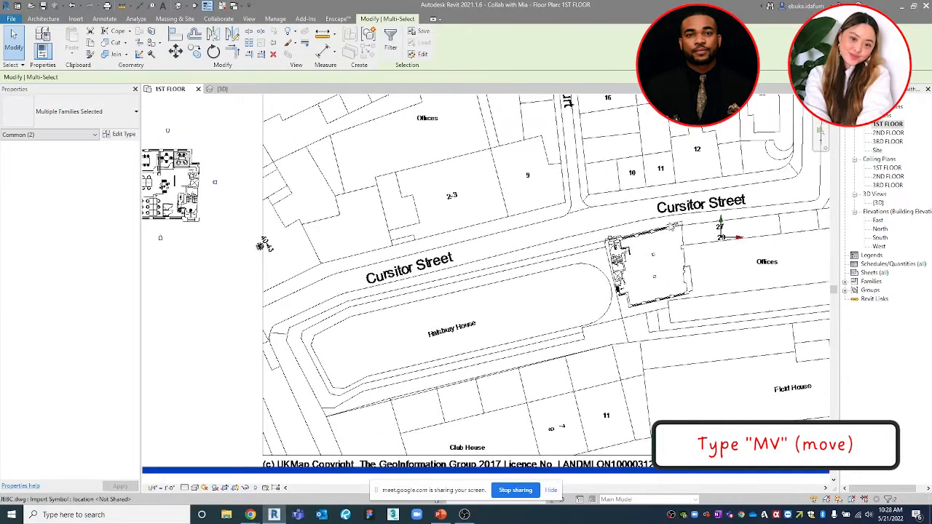
scroll(676, 220, "up", 4)
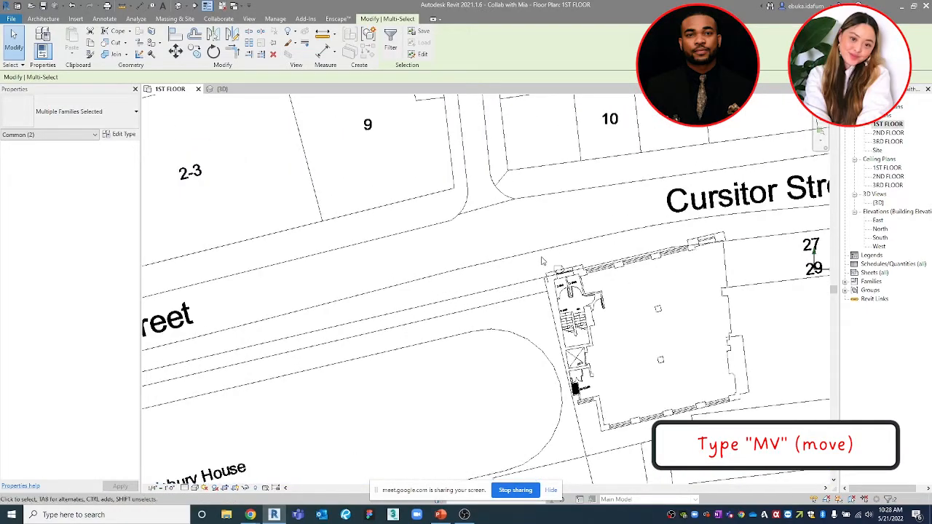
scroll(571, 279, "up", 5)
scroll(574, 276, "up", 3)
left_click(570, 275, "ctrl")
left_click(527, 259, "ctrl")
key("m")
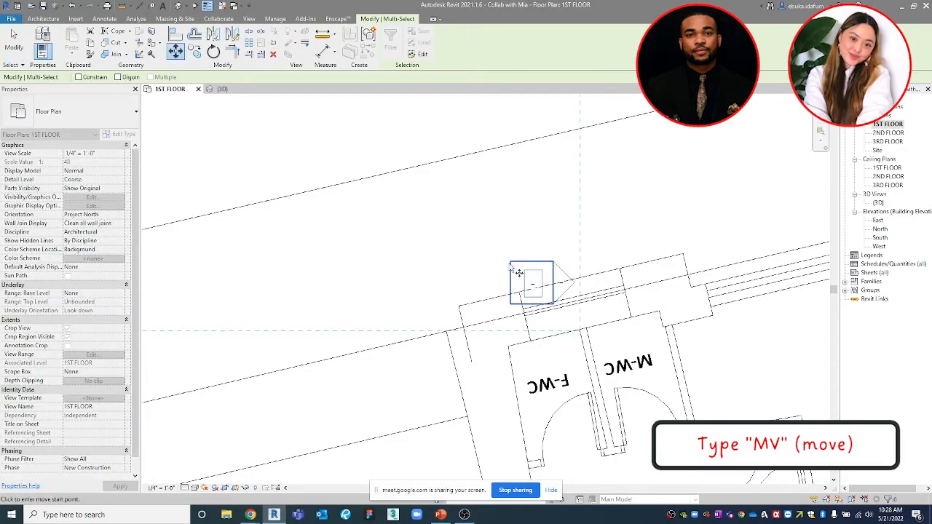
left_click(510, 262)
scroll(522, 262, "down", 7)
scroll(567, 284, "down", 3)
scroll(315, 246, "up", 5)
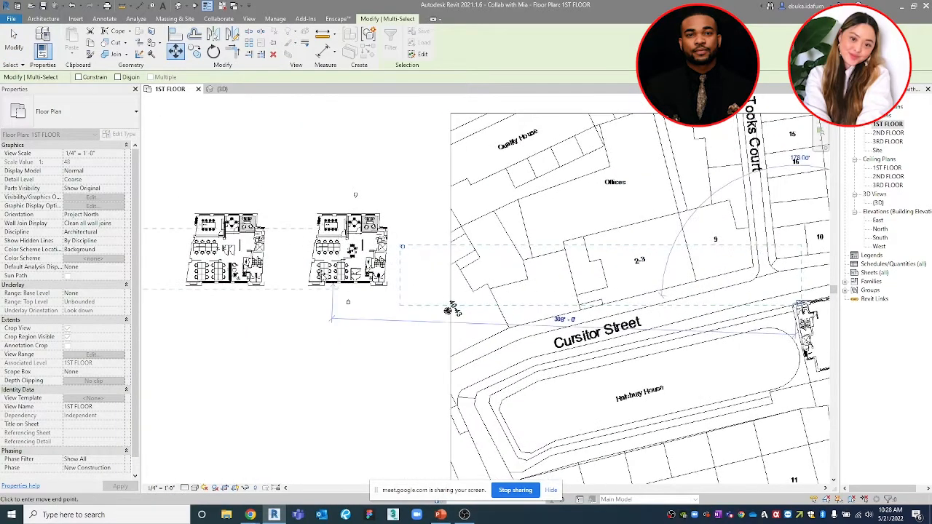
left_click(324, 259)
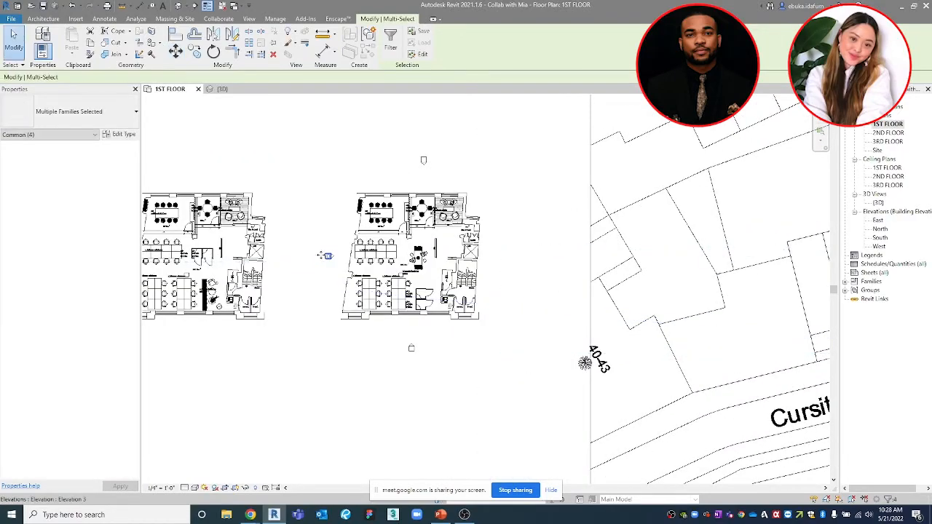
scroll(313, 256, "down", 2)
middle_click_drag(310, 256, 333, 254)
scroll(709, 269, "down", 2)
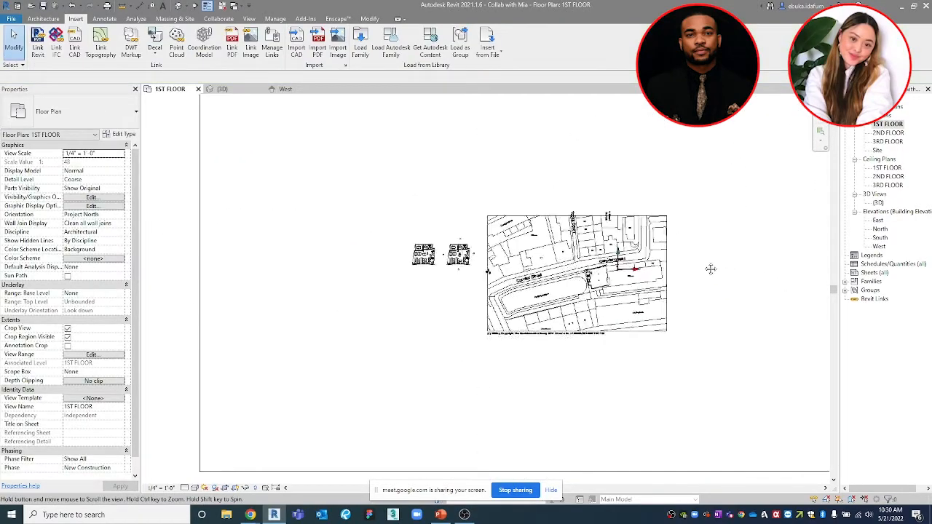
Shrink the crop region on all four sides to enclose the two floor layouts and exclude the site map
middle_click_drag(709, 269, 647, 283)
scroll(648, 282, "down", 2)
scroll(648, 282, "down", 1)
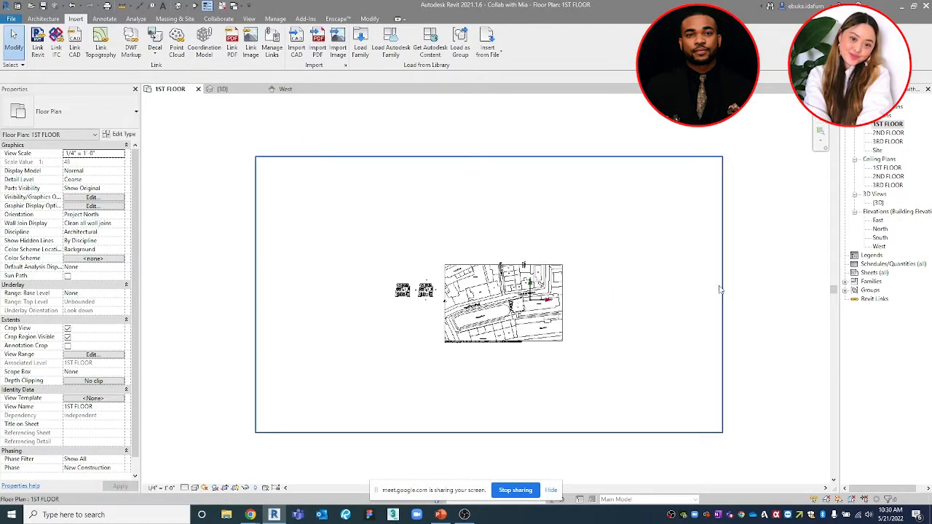
left_click(722, 291)
left_click_drag(722, 294, 442, 294)
left_click_drag(348, 434, 351, 309)
left_click_drag(255, 234, 384, 260)
left_click_drag(412, 156, 415, 266)
scroll(415, 291, "up", 6)
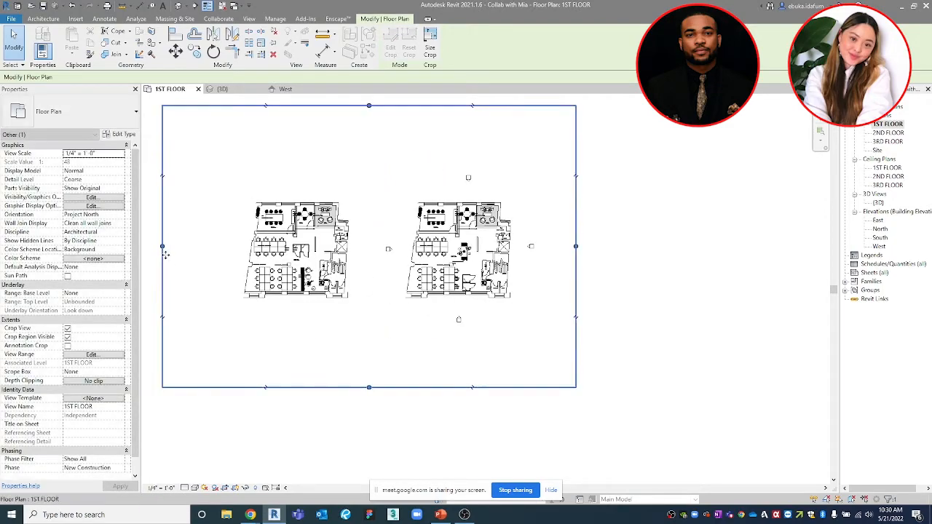
Pull the crop region's west edge in between the floor layouts, keeping only the second layout and its four elevation markers
left_click_drag(162, 248, 366, 285)
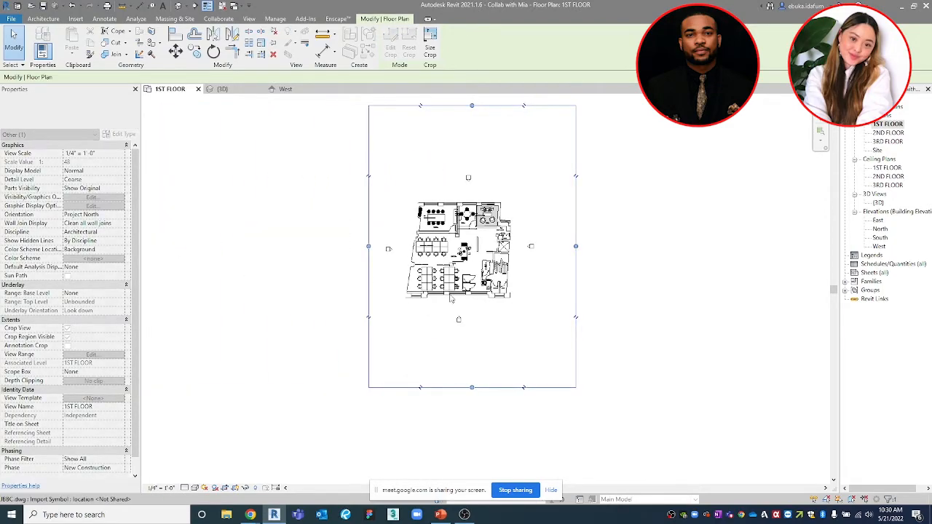
scroll(468, 426, "down", 3)
scroll(575, 385, "up", 2)
left_click(580, 391)
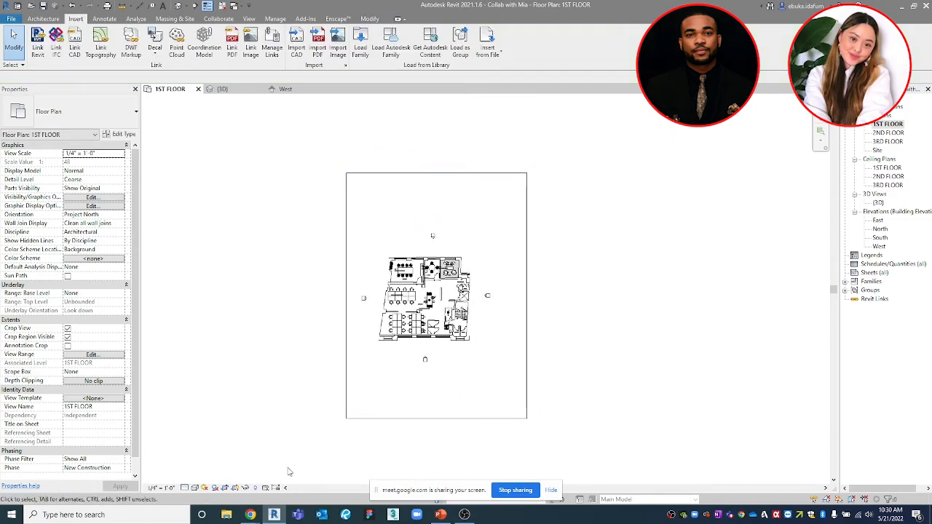
Hide the crop region boundary in the 1ST FLOOR plan while keeping the view cropped
left_click(235, 488)
scroll(482, 383, "up", 4)
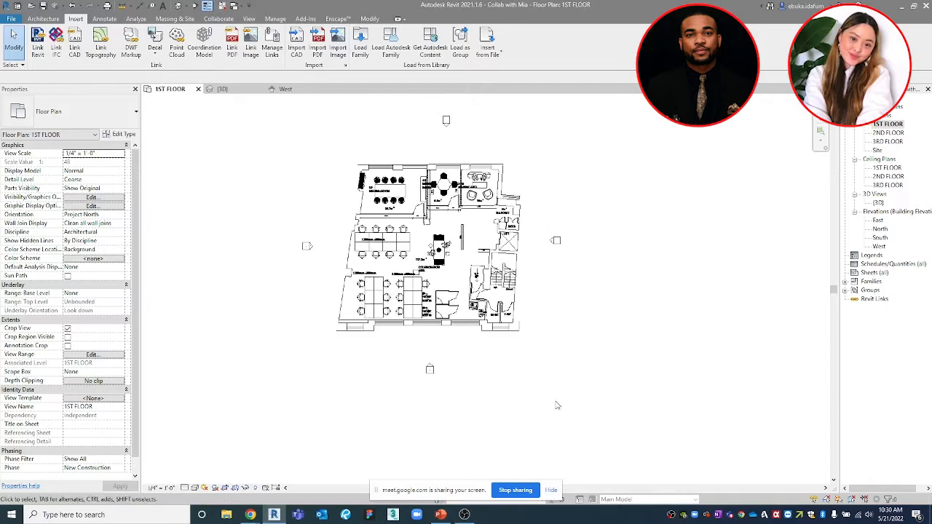
middle_click_drag(613, 285, 642, 387)
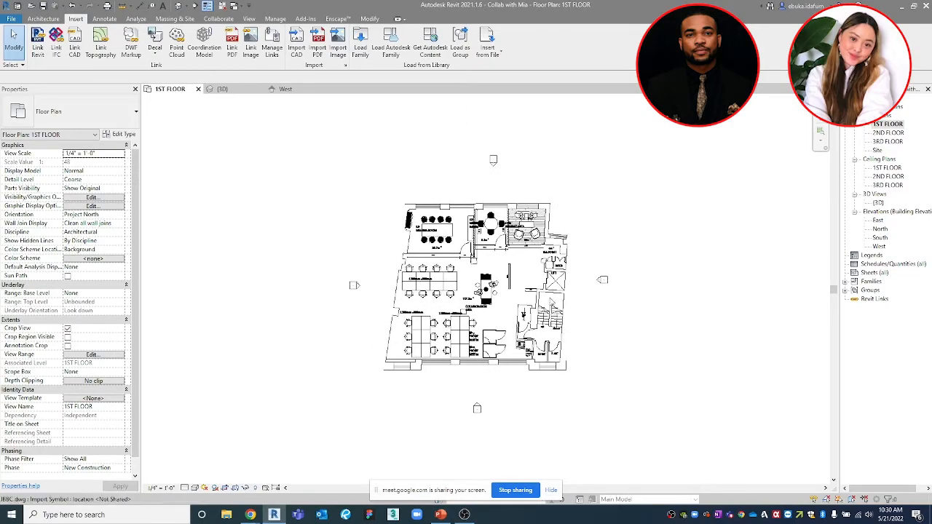
Switch to the 3D view and select its section box
left_click(233, 90)
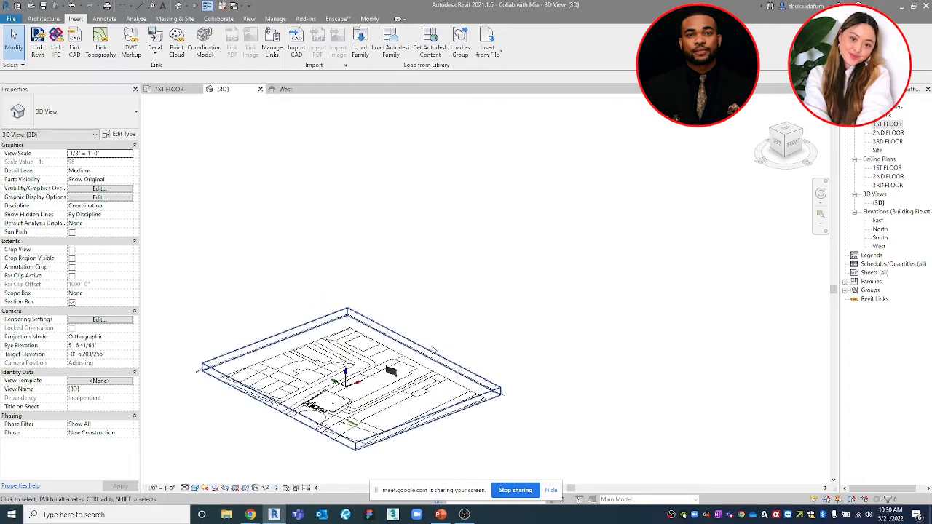
left_click(433, 346)
scroll(433, 393, "up", 5)
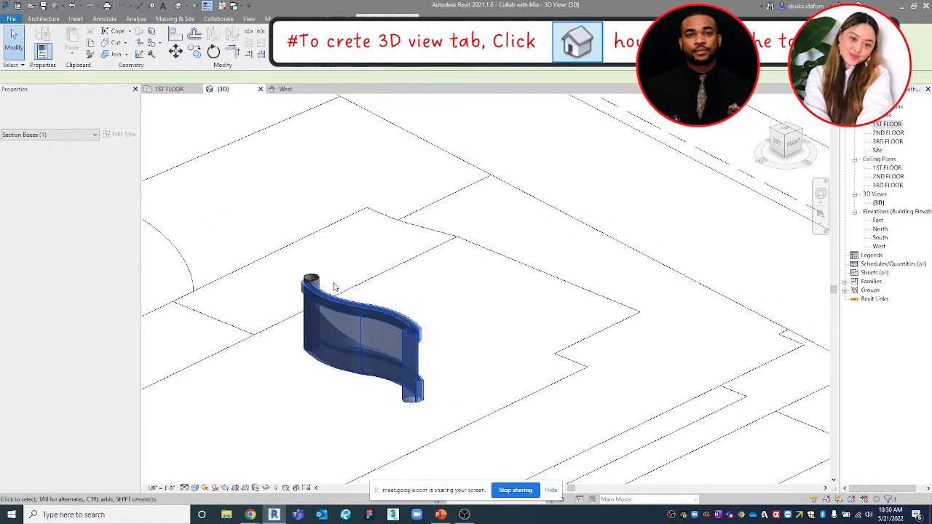
Try deleting the curved wall object together with the selected surrounding elements, and undo the deletion
scroll(313, 284, "up", 4)
left_click(297, 286)
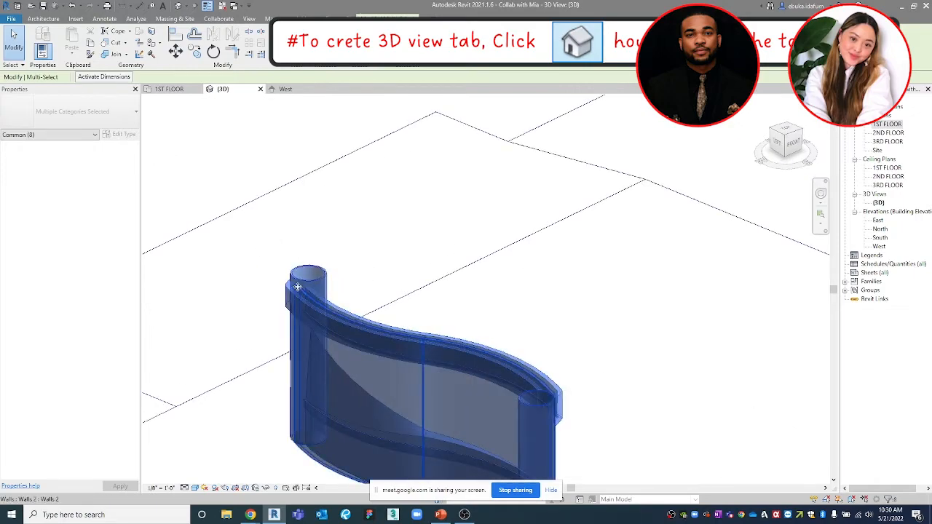
key("Delete")
scroll(409, 235, "down", 5)
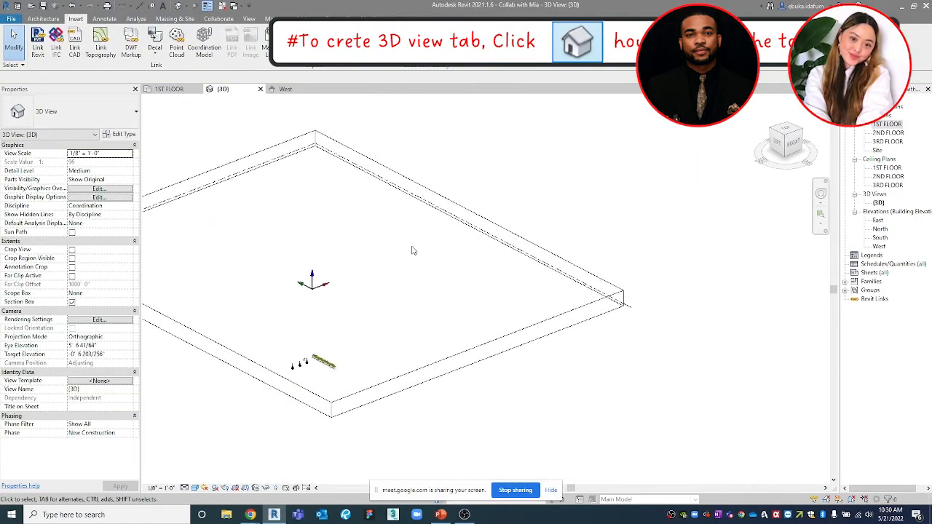
key("ctrl+z")
scroll(399, 316, "down", 8)
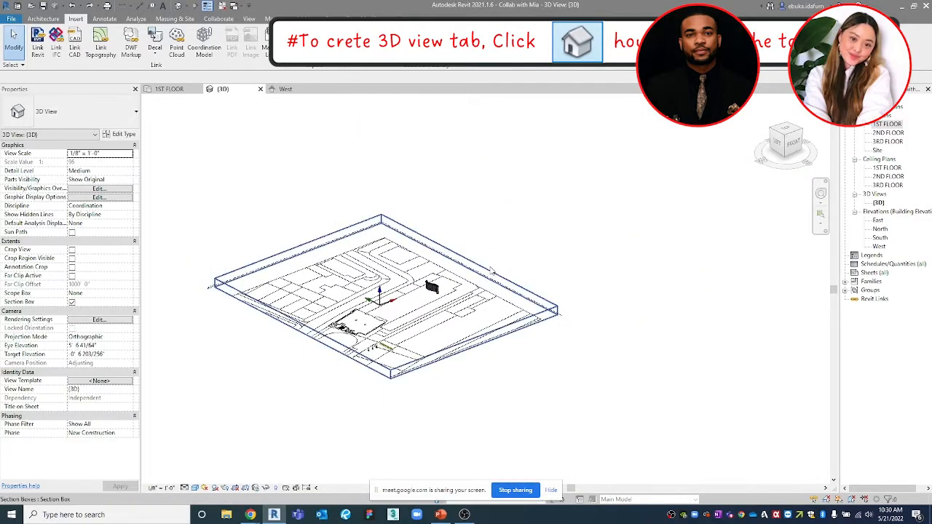
Enlarge the 3D section box beyond the site map's east and west sides and increase its height
left_click(473, 267)
left_click_drag(472, 266, 607, 213)
scroll(556, 246, "down", 2)
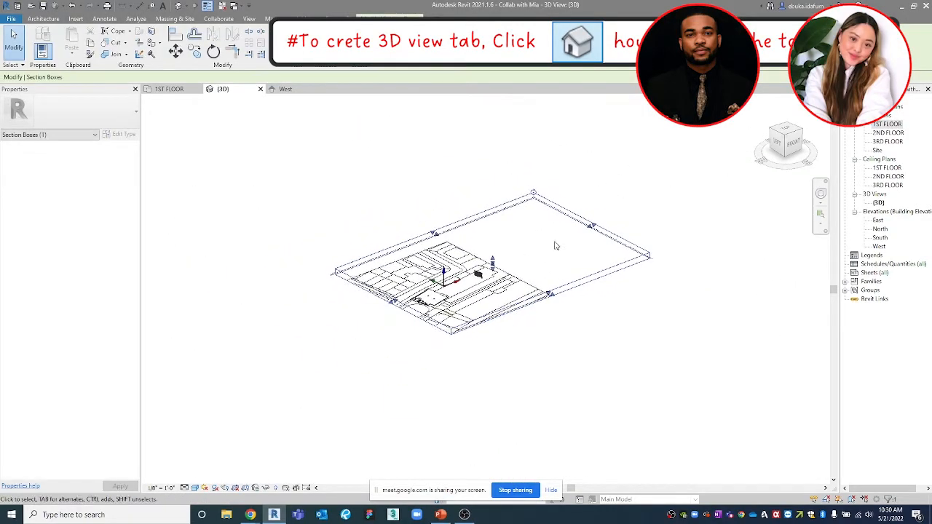
left_click_drag(394, 302, 311, 332)
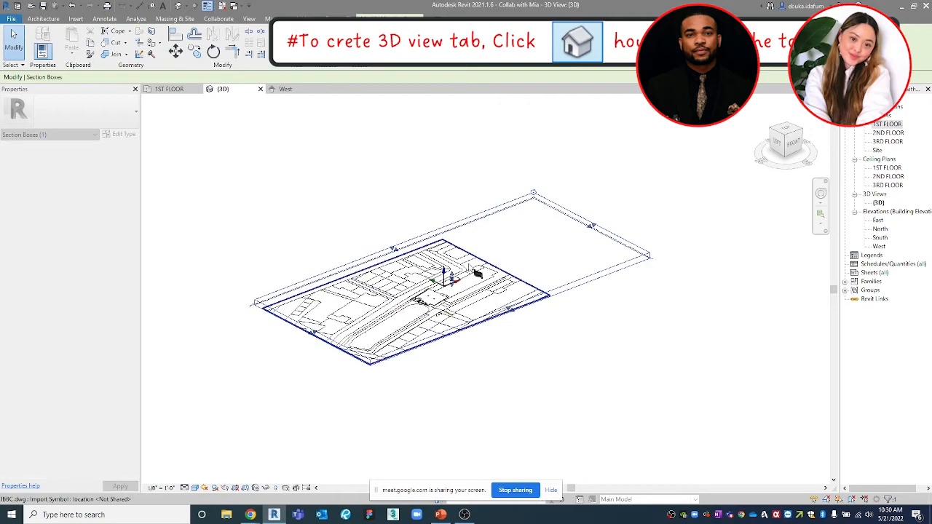
left_click_drag(453, 276, 492, 230)
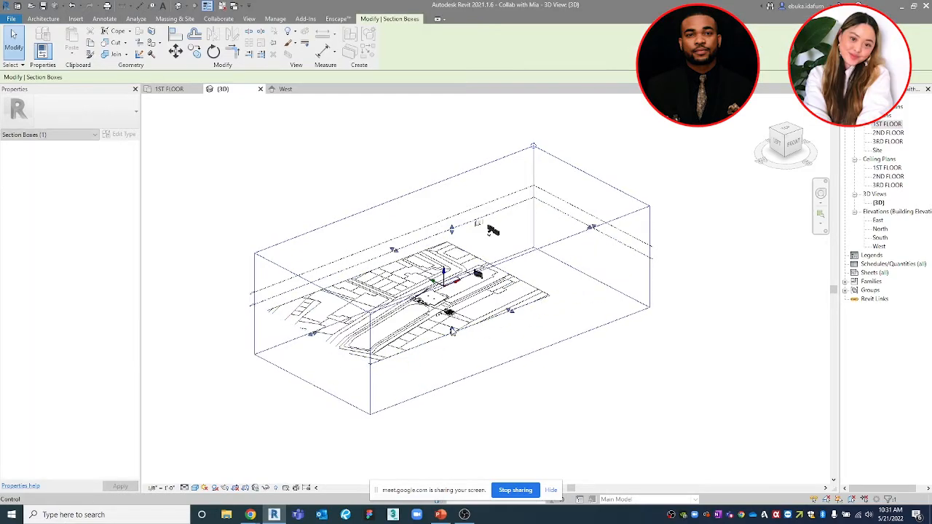
Extend the section box farther out on its north, east, south and west sides to enclose both floor layouts
left_click_drag(393, 250, 292, 197)
left_click_drag(541, 200, 575, 187)
left_click_drag(527, 304, 565, 325)
left_click_drag(280, 318, 234, 336)
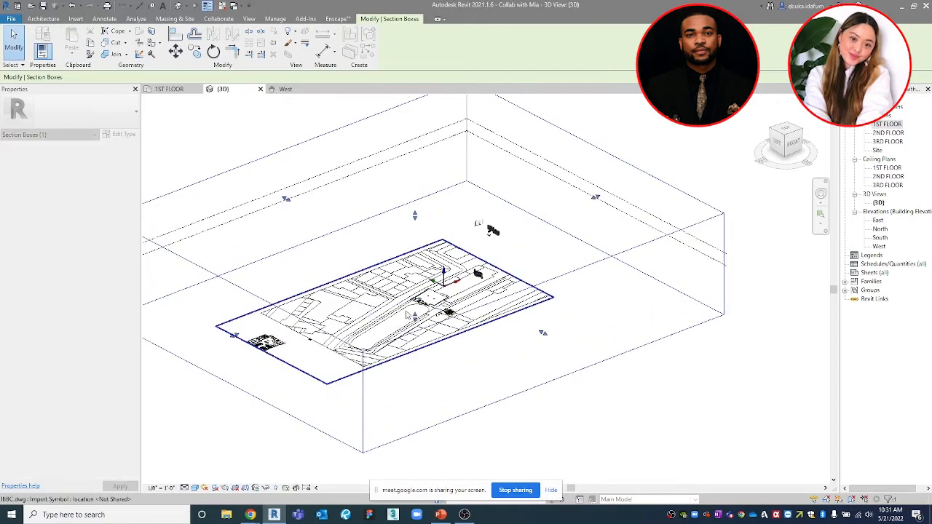
scroll(242, 338, "down", 2)
middle_click_drag(242, 338, 383, 306)
left_click_drag(374, 308, 285, 356)
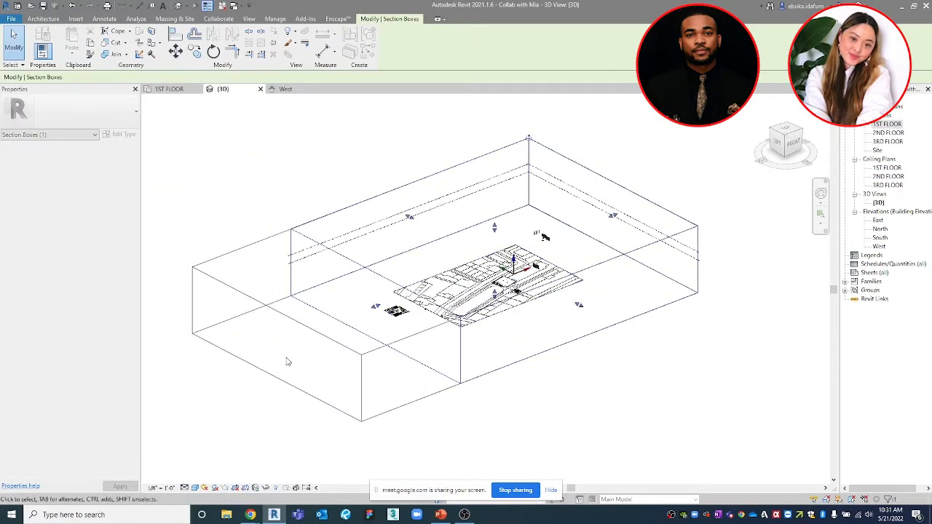
scroll(285, 356, "down", 1)
Select everything in the 3D view, filter JBBC.dwg and Levels out of the selection, and delete the remaining elements
left_click_drag(716, 409, 227, 163)
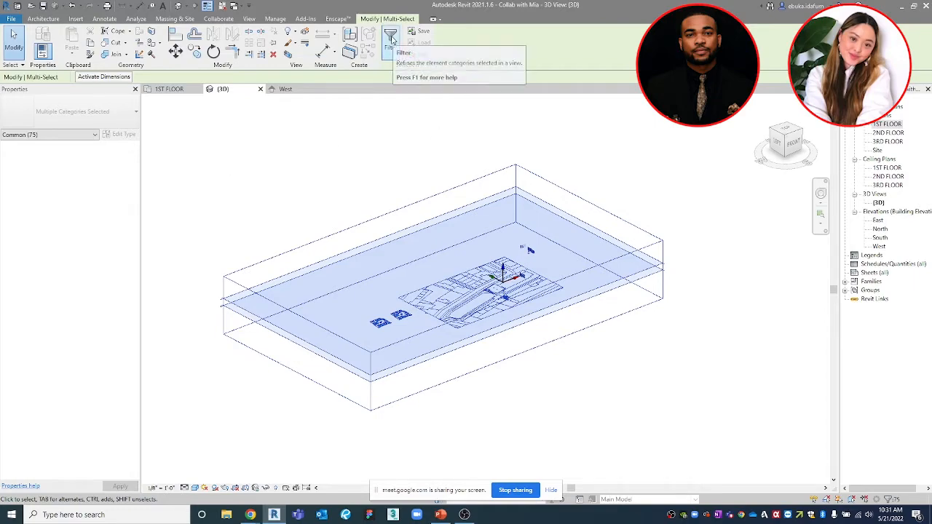
left_click(391, 38)
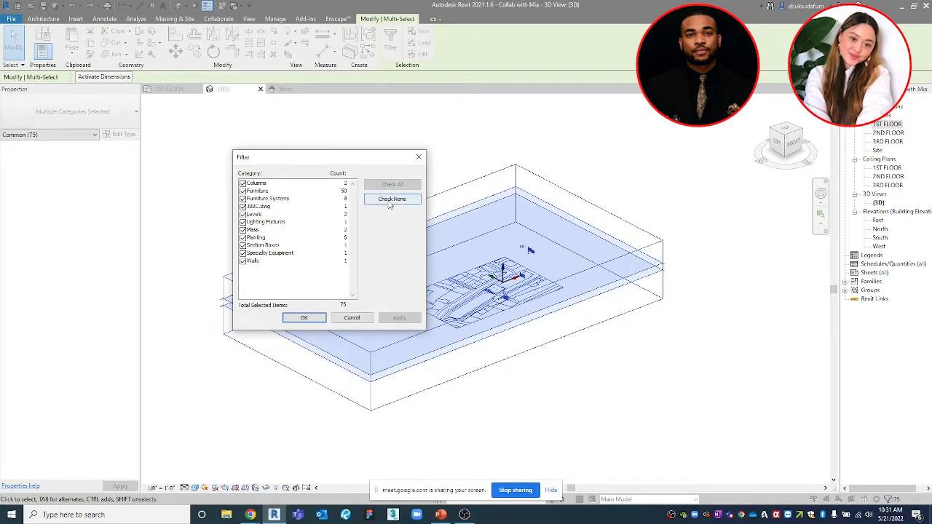
left_click(243, 206)
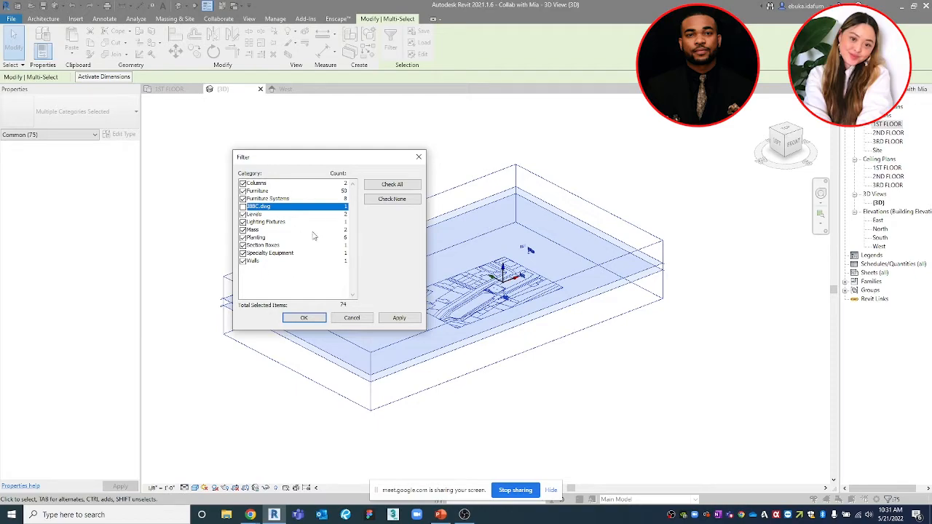
left_click(243, 214)
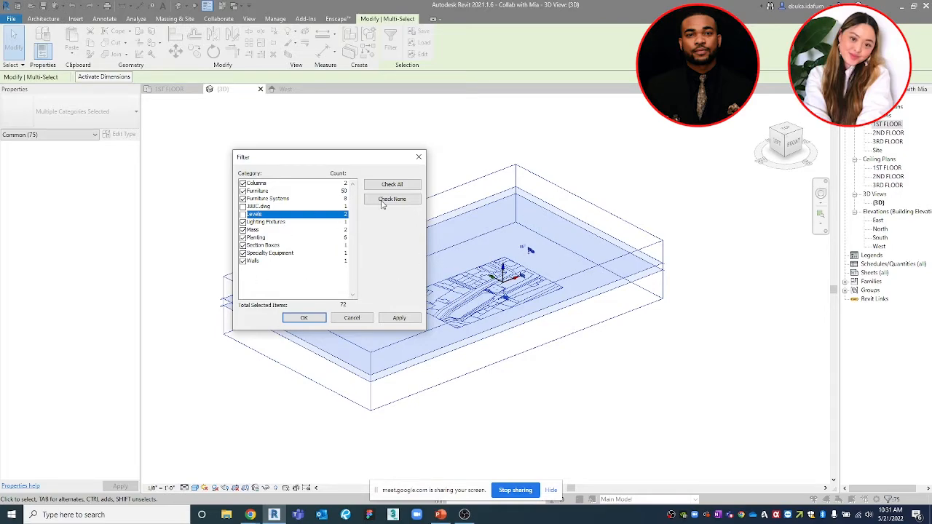
left_click(399, 318)
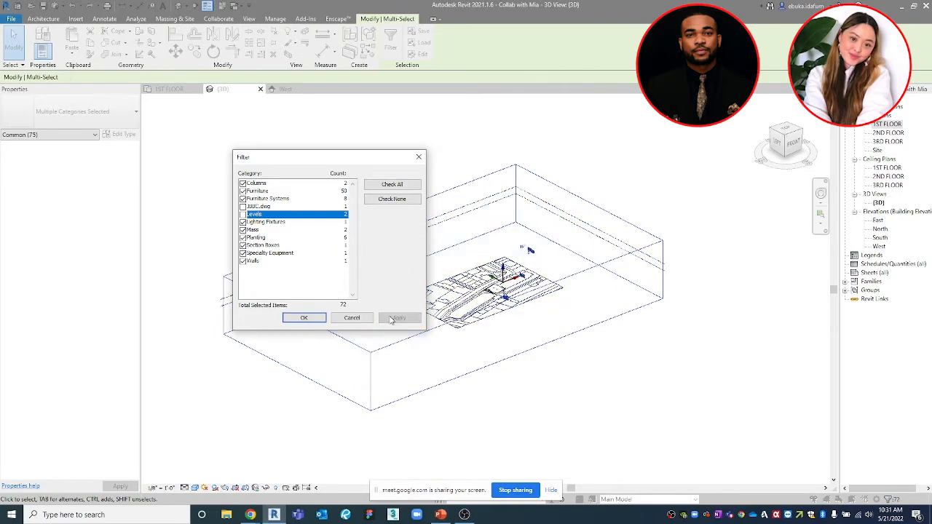
left_click(304, 318)
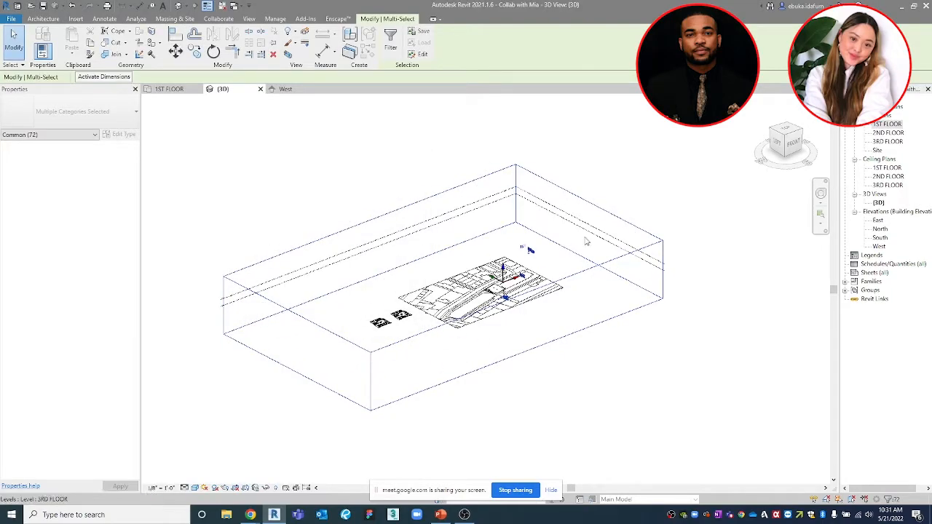
key("Delete")
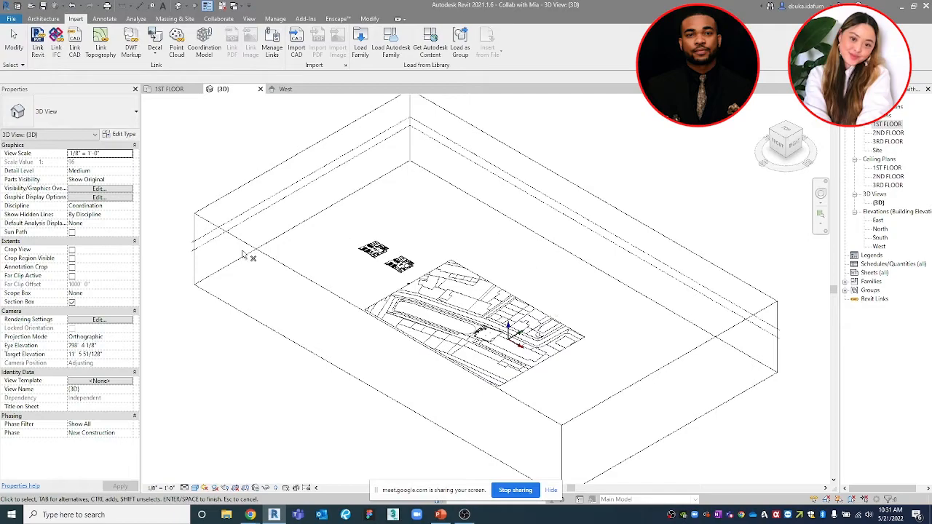
Examine what is left in the 3D view and check whether the tree symbol at the site map's edge belongs to JBBC.dwg
middle_click_drag(325, 311, 560, 292, "shift")
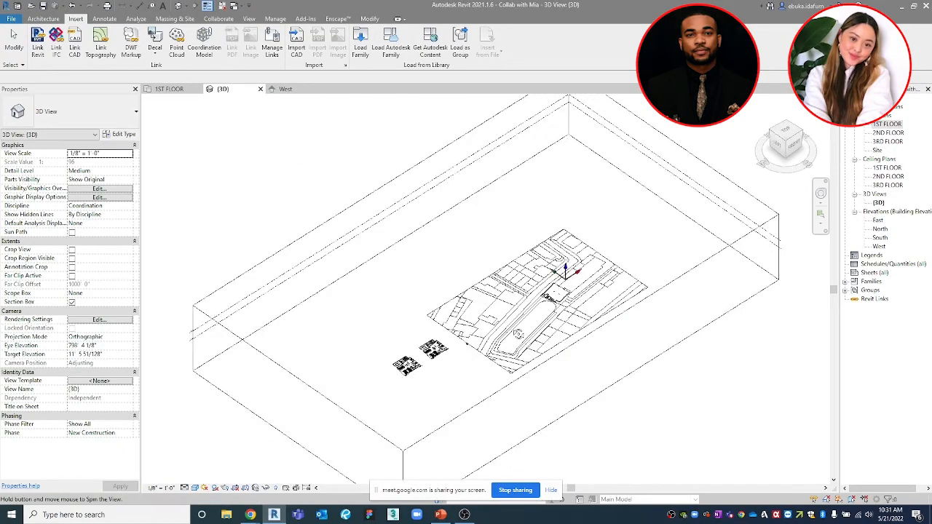
scroll(572, 288, "up", 3)
scroll(575, 291, "up", 3)
scroll(575, 292, "down", 5)
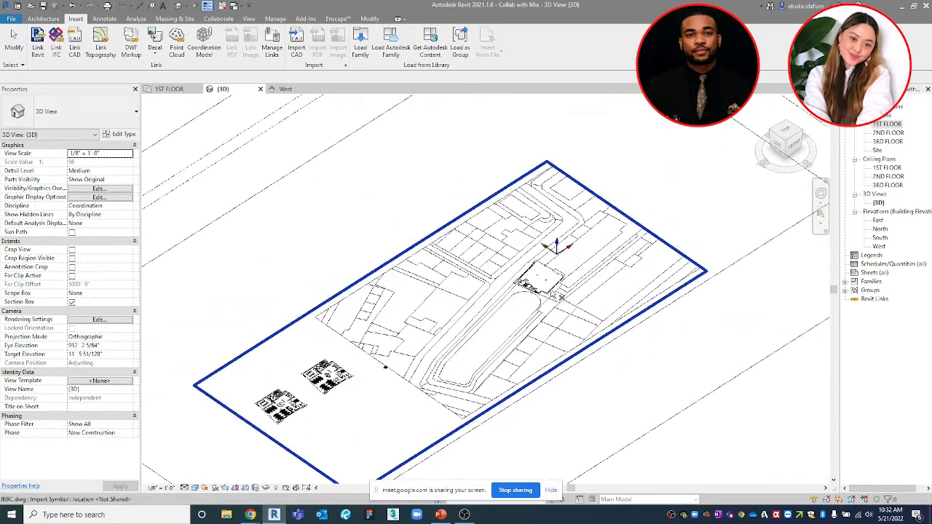
scroll(378, 376, "up", 2)
scroll(379, 376, "up", 3)
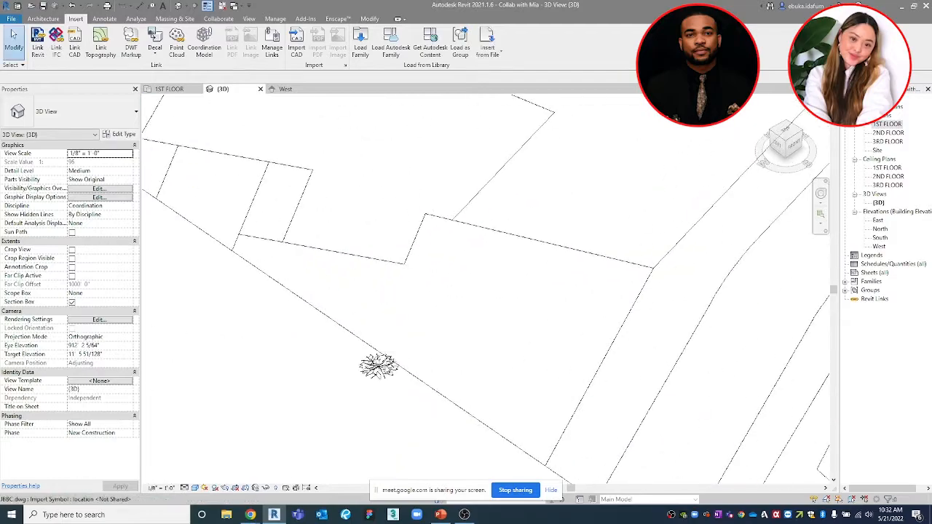
left_click(376, 366)
scroll(379, 364, "down", 2)
scroll(379, 365, "down", 5)
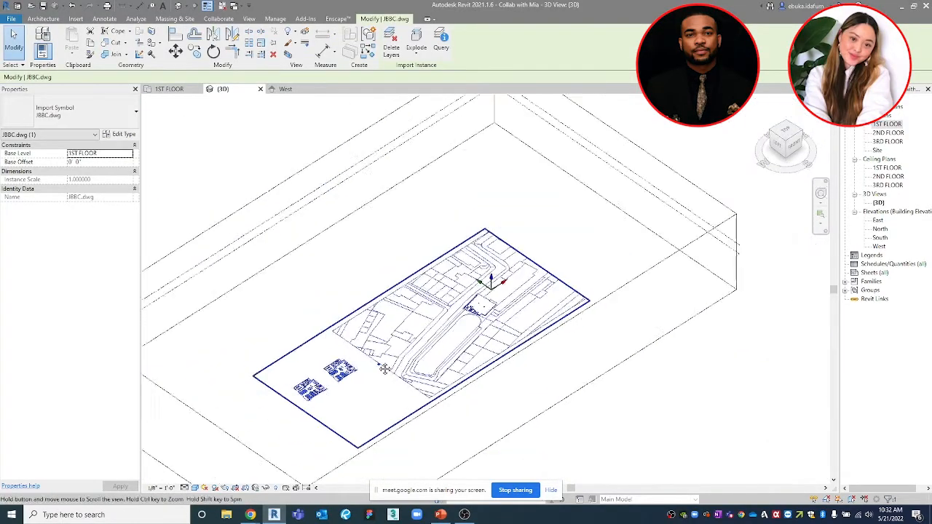
key("Escape")
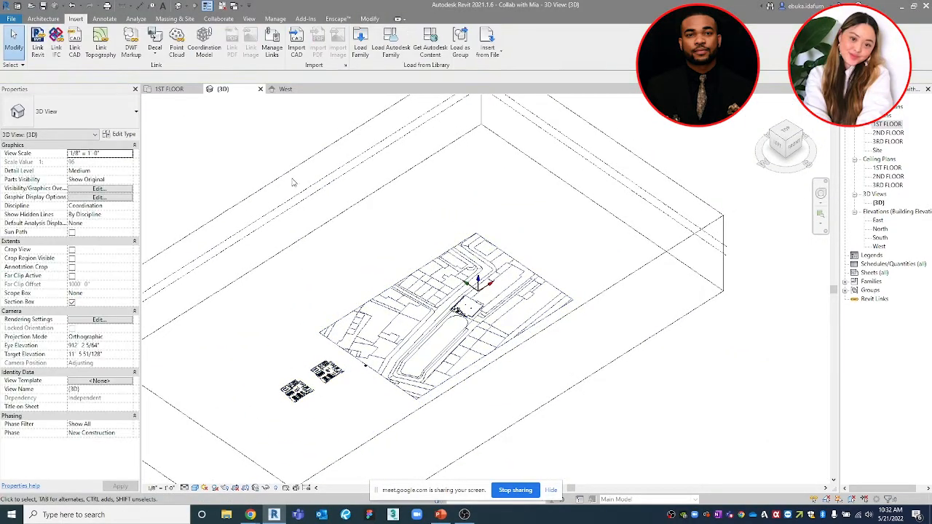
Switch to the 1ST FLOOR plan and examine the phone booths, stair core, collaboration area, tea point and meeting rooms
left_click(169, 90)
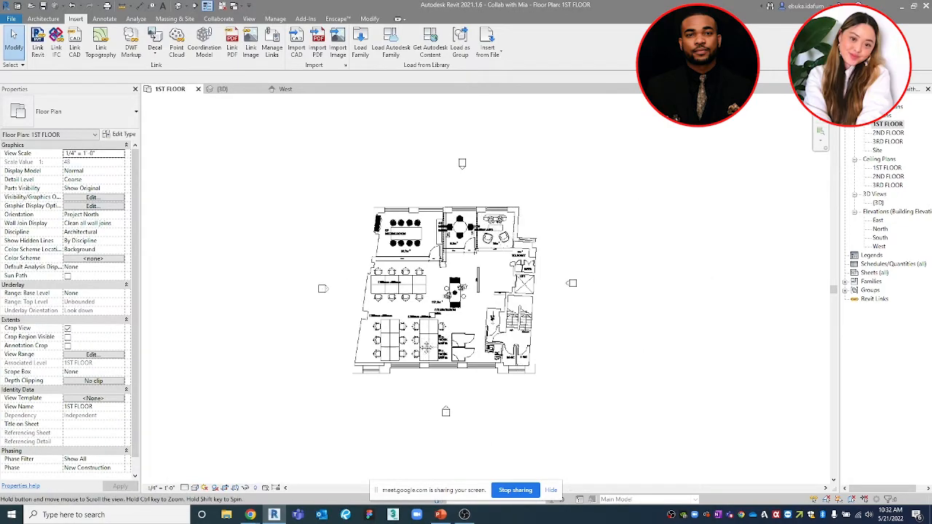
middle_click_drag(483, 296, 496, 309)
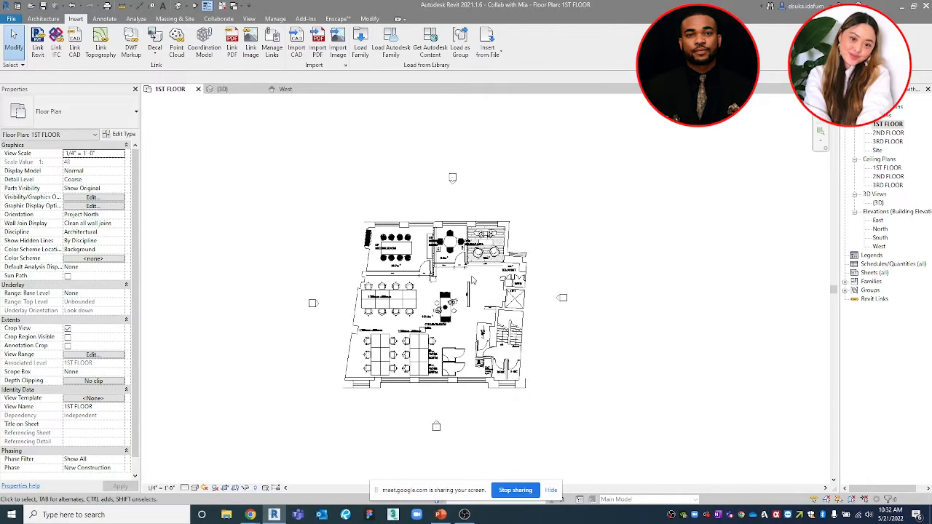
scroll(445, 327, "up", 4)
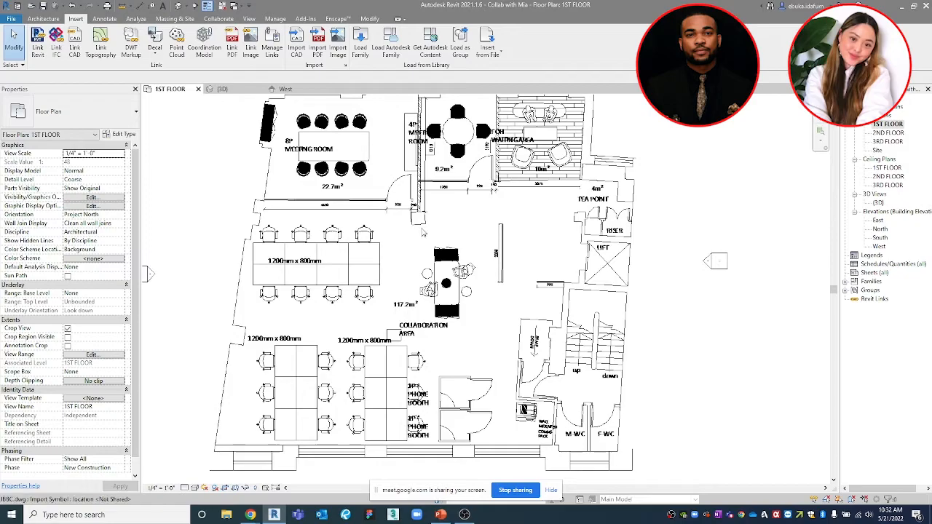
middle_click_drag(613, 252, 587, 254)
scroll(583, 256, "up", 2)
middle_click_drag(602, 294, 629, 193)
scroll(564, 349, "down", 2)
middle_click_drag(565, 349, 615, 233)
scroll(470, 289, "up", 3)
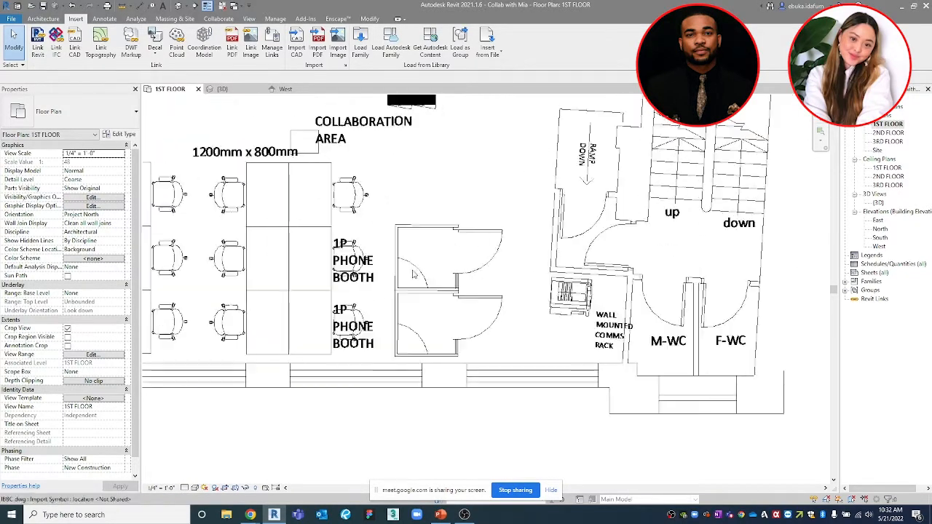
scroll(464, 294, "down", 1)
middle_click_drag(464, 294, 551, 316)
scroll(327, 283, "down", 1)
middle_click_drag(328, 283, 380, 354)
scroll(445, 308, "down", 1)
middle_click_drag(444, 307, 390, 375)
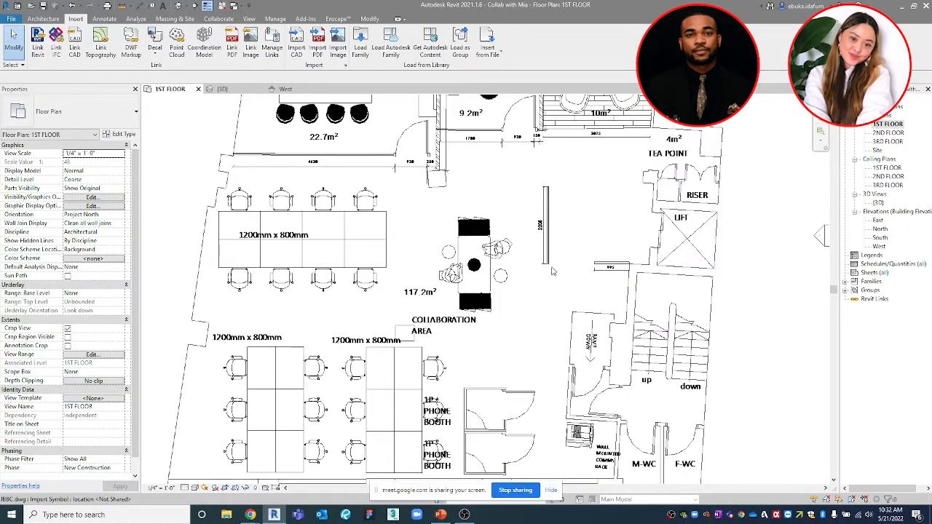
scroll(557, 261, "up", 5)
scroll(546, 168, "down", 3)
middle_click_drag(375, 135, 427, 380)
scroll(320, 233, "down", 1)
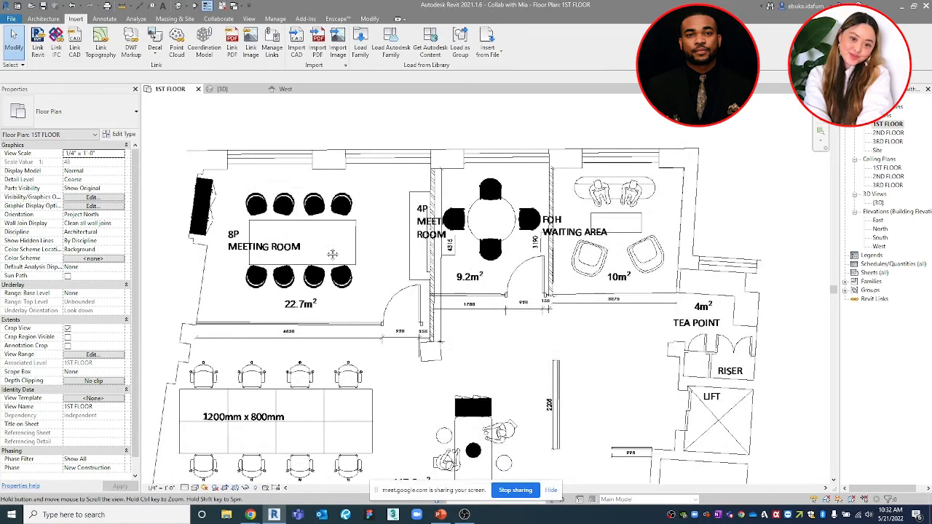
middle_click_drag(327, 246, 332, 228)
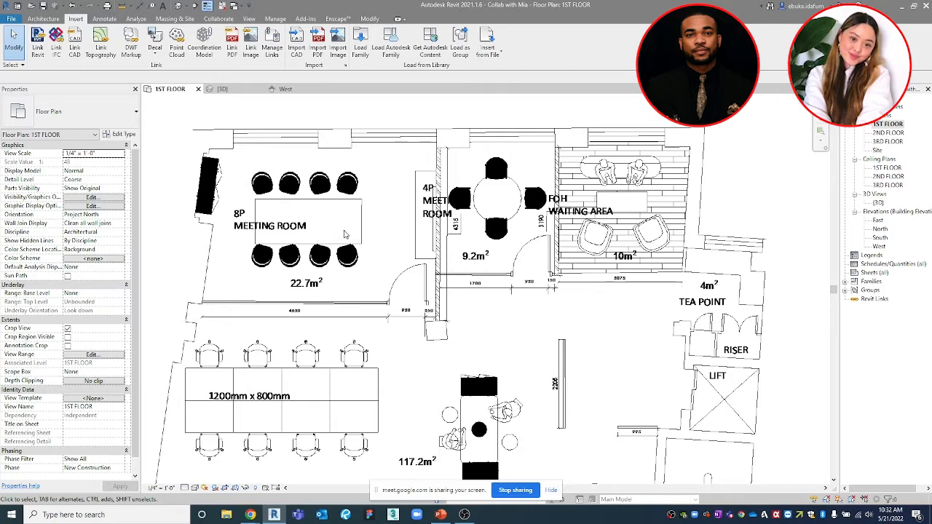
scroll(509, 218, "down", 3)
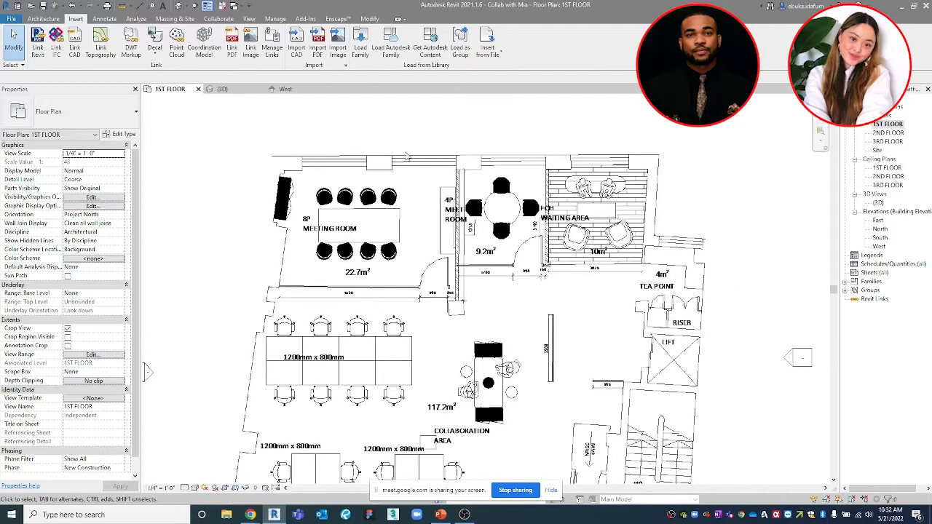
Measure the depth of the wall pier between the 8P MEETING ROOM's windows with an aligned dimension, without placing it
scroll(345, 185, "up", 2)
key("d")
key("i")
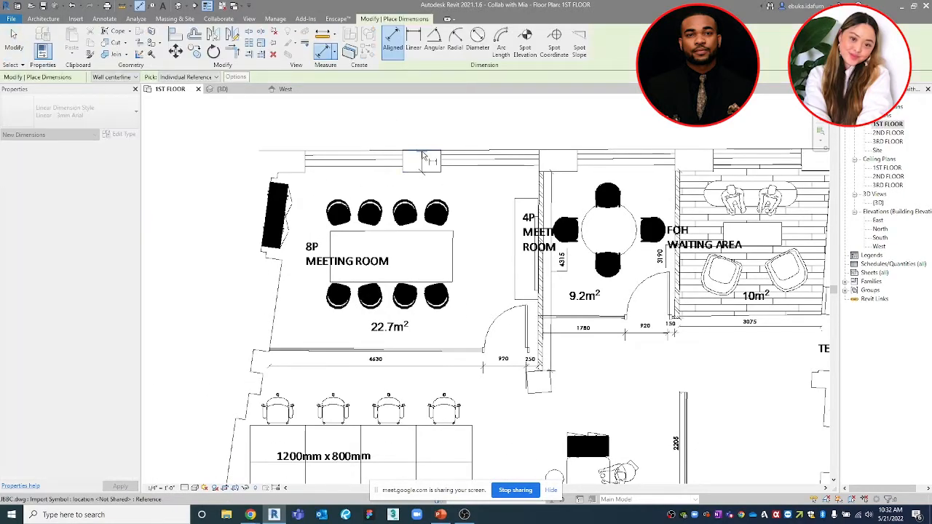
scroll(426, 149, "up", 2)
scroll(427, 153, "up", 2)
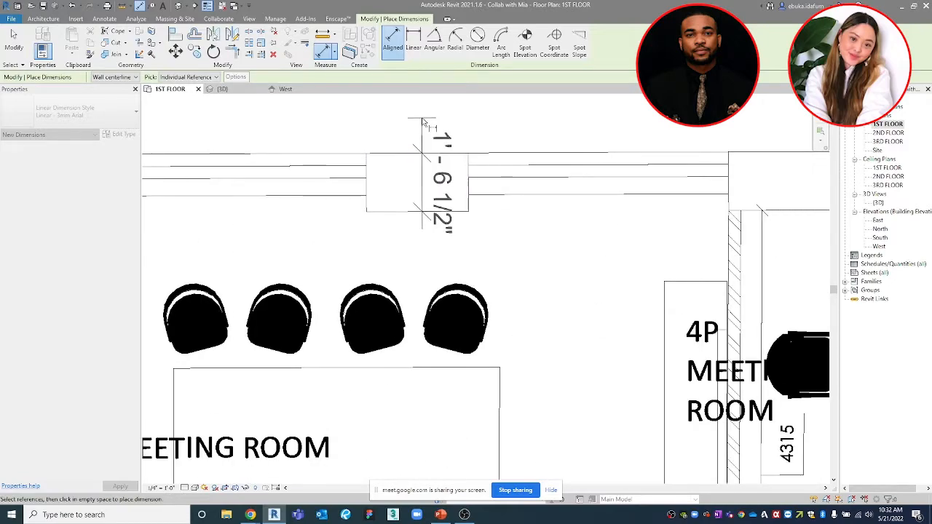
scroll(425, 123, "down", 4)
key("Escape")
middle_click_drag(427, 127, 423, 152)
key("Escape")
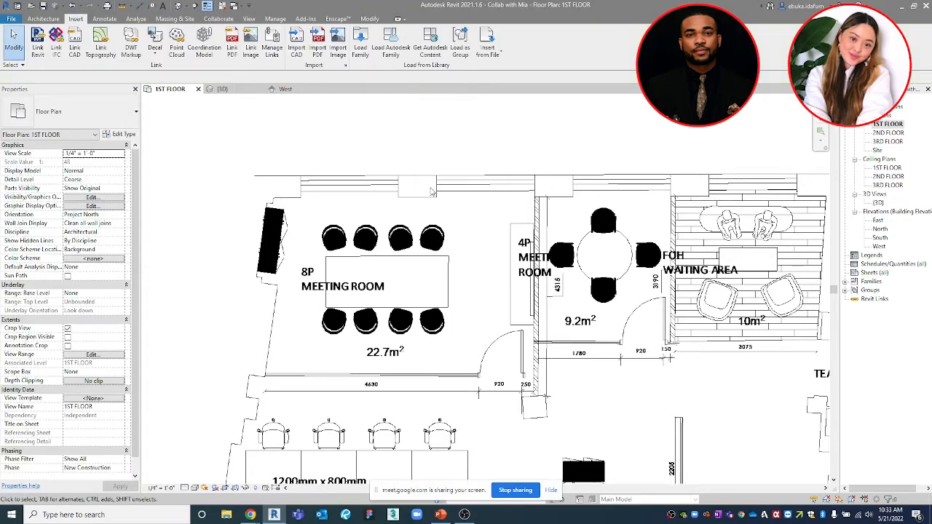
middle_click_drag(475, 198, 468, 234)
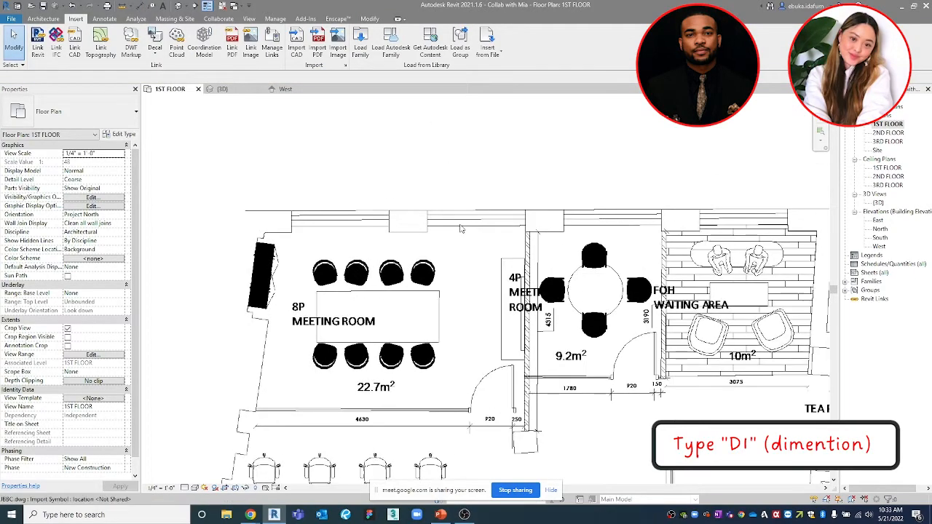
Repeat the aligned measurement from the inner to the outer face of the 8P MEETING ROOM's window pier, leaving no dimension
left_click(104, 19)
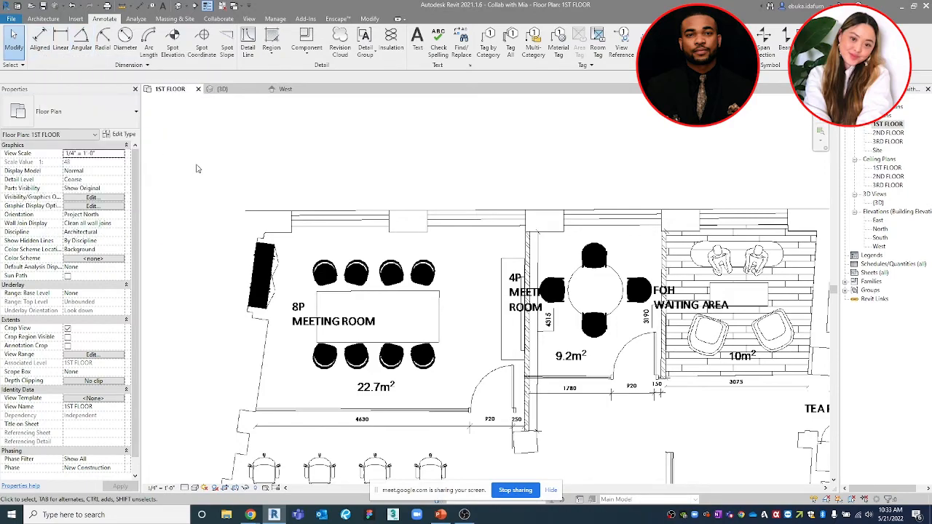
key("d")
key("i")
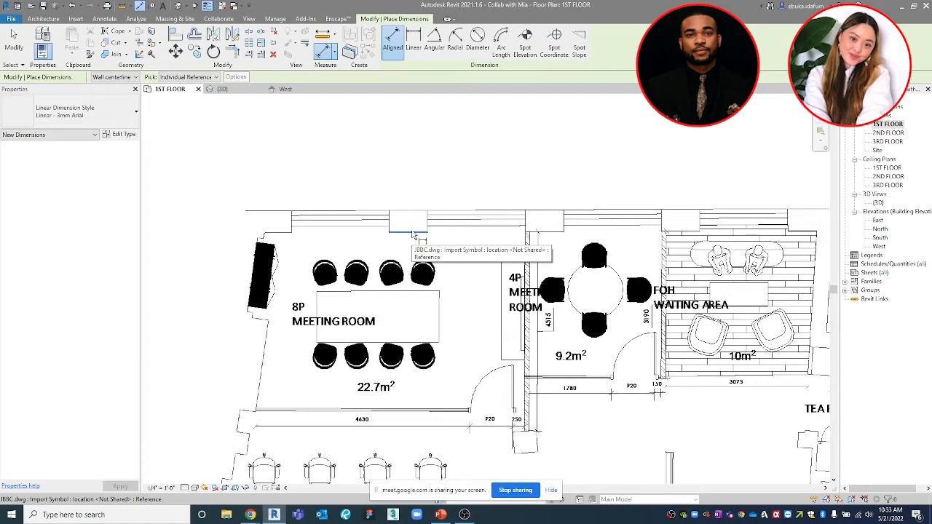
scroll(413, 235, "up", 3)
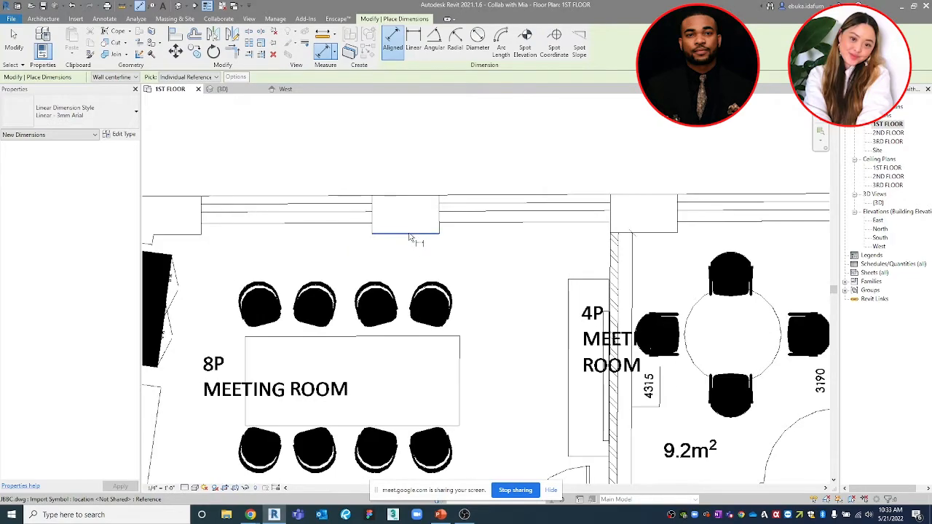
left_click(411, 233)
left_click(410, 198)
scroll(399, 166, "up", 1)
middle_click_drag(399, 166, 382, 150)
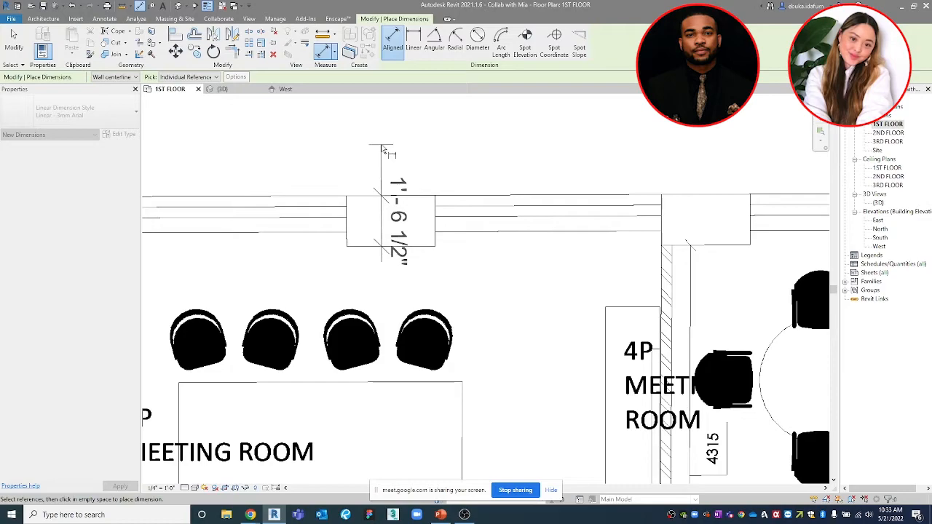
scroll(383, 148, "down", 4)
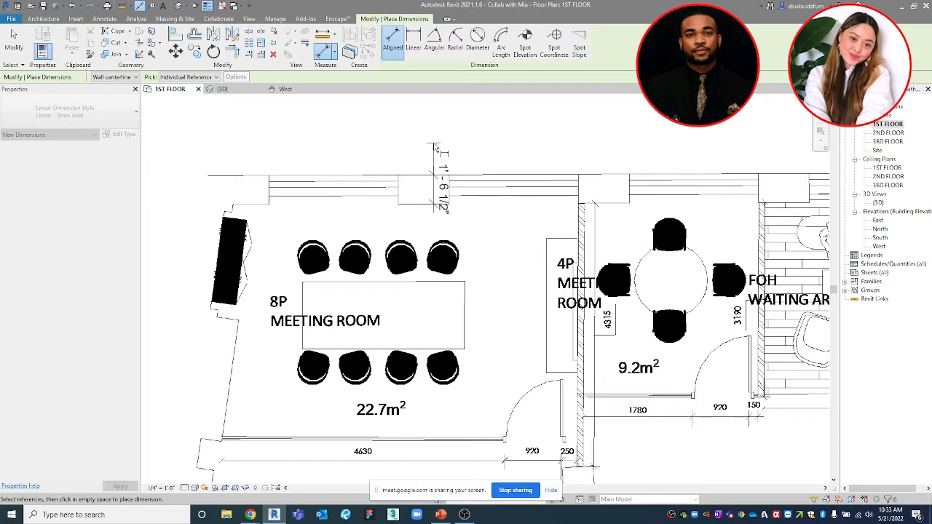
middle_click_drag(435, 142, 457, 144)
key("Escape")
scroll(447, 161, "up", 1)
scroll(451, 165, "down", 1)
key("Escape")
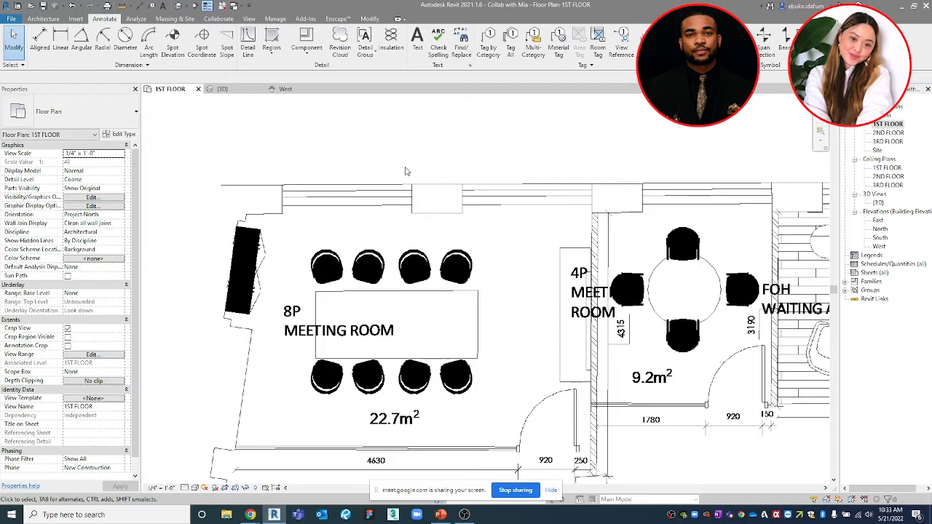
key("w")
key("a")
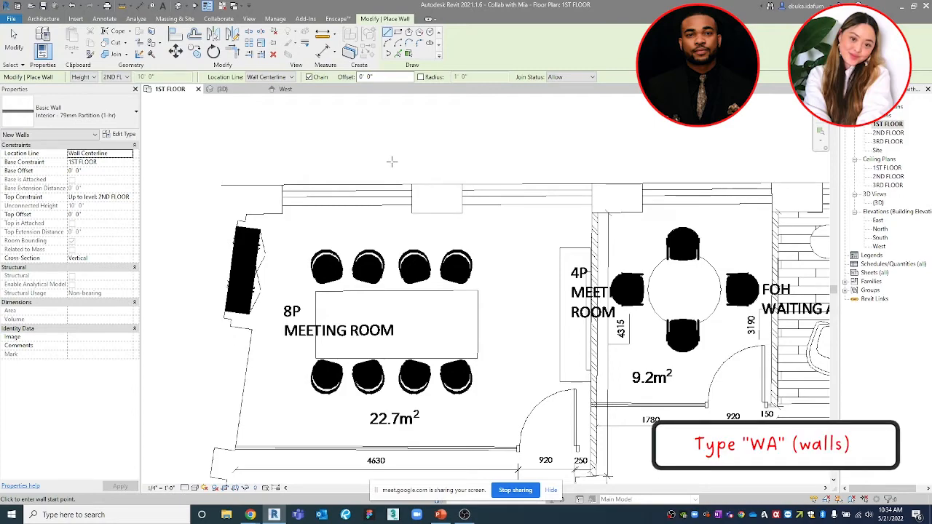
key("Escape")
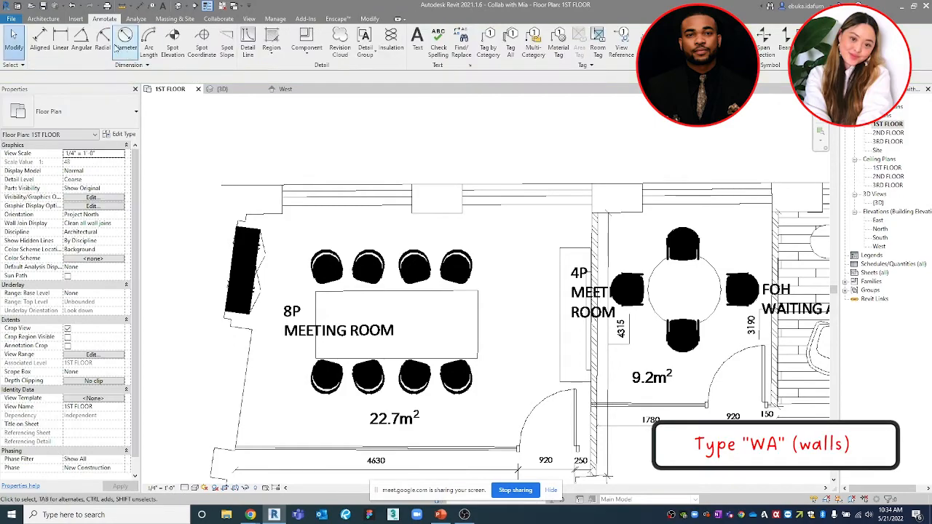
Examine the available Basic Wall types, from the interior partitions to the generic thicknesses, without placing a wall
left_click(45, 18)
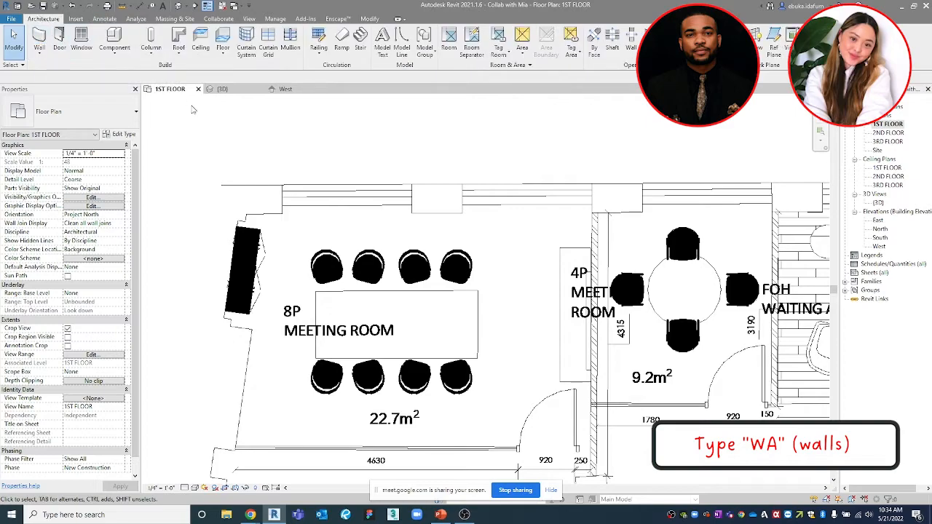
key("a")
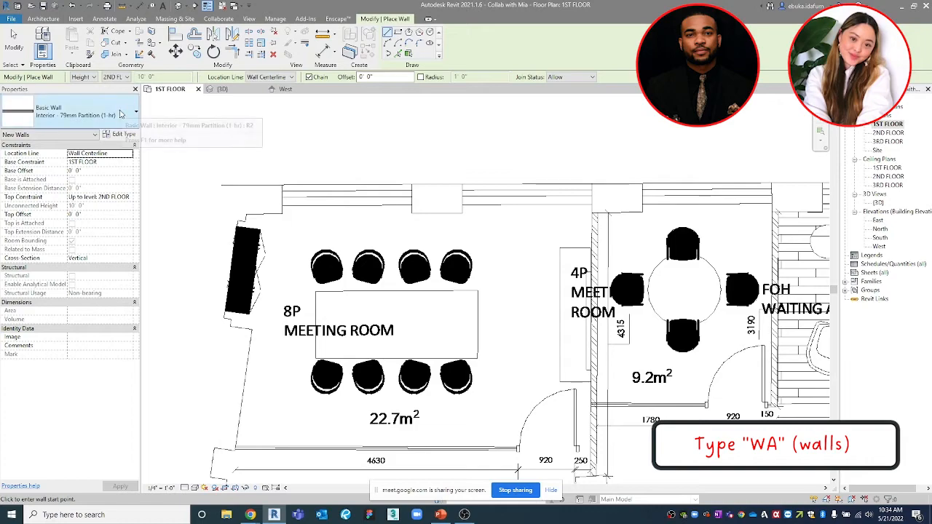
left_click(120, 114)
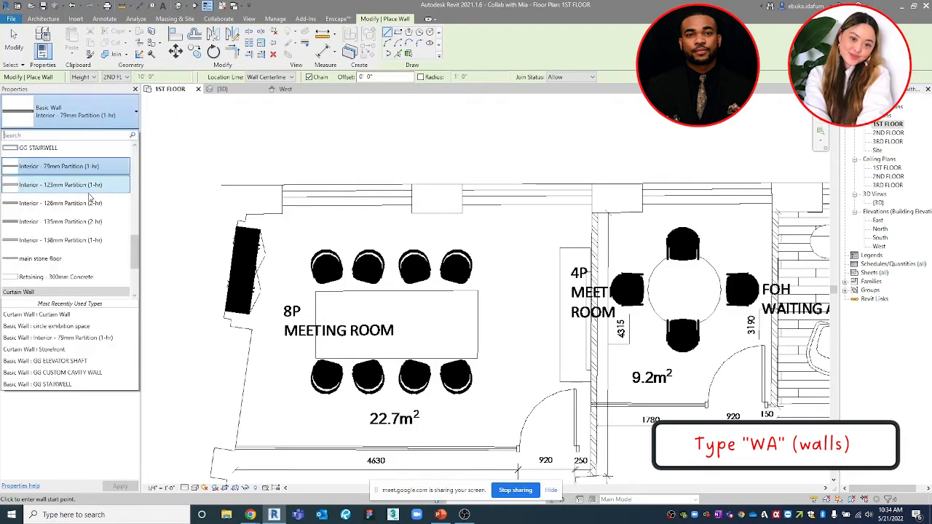
scroll(83, 218, "down", 4)
scroll(88, 248, "up", 4)
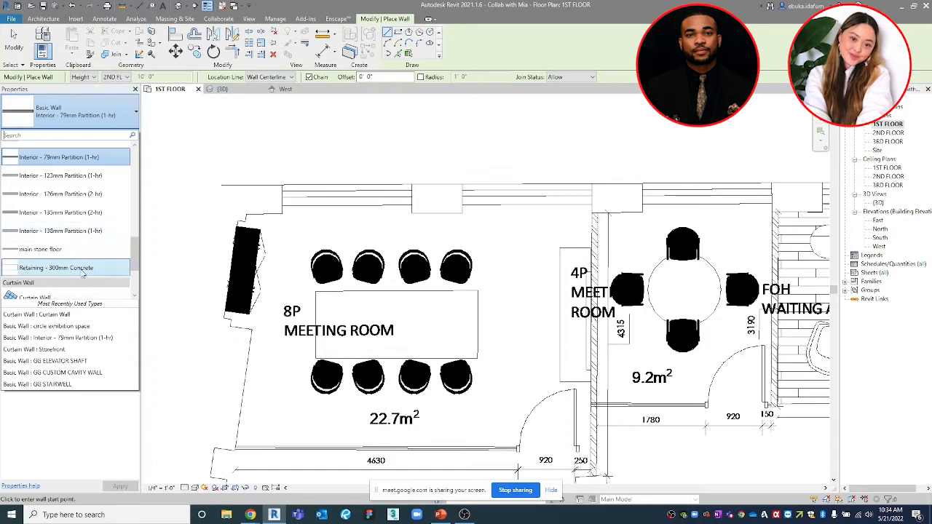
scroll(87, 204, "up", 5)
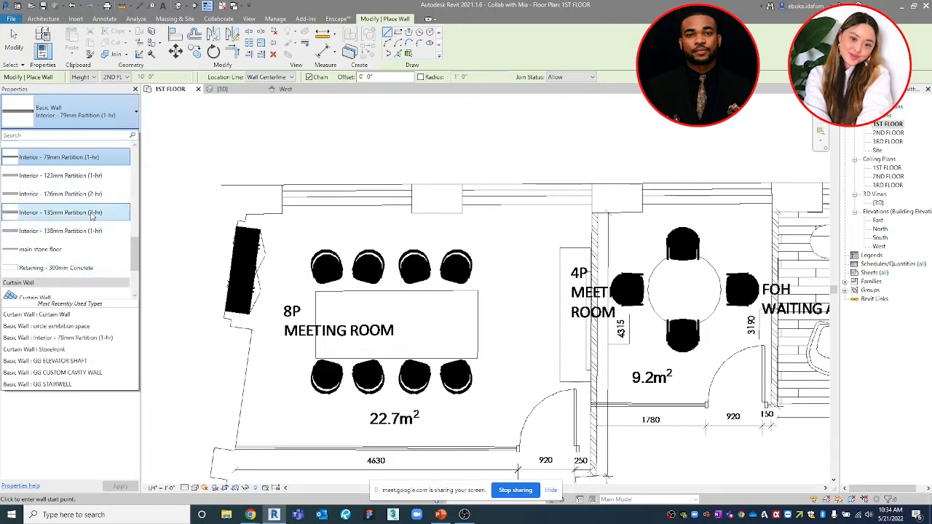
scroll(88, 181, "up", 5)
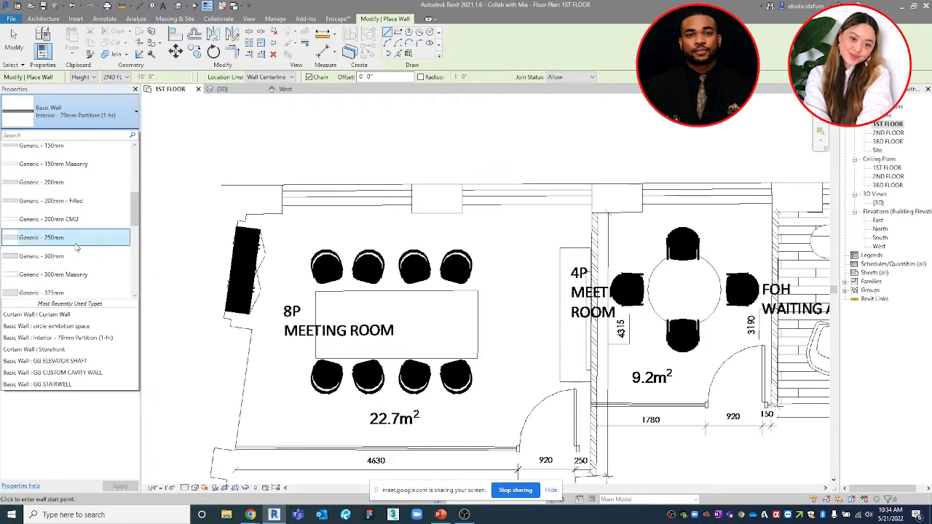
scroll(71, 212, "up", 2)
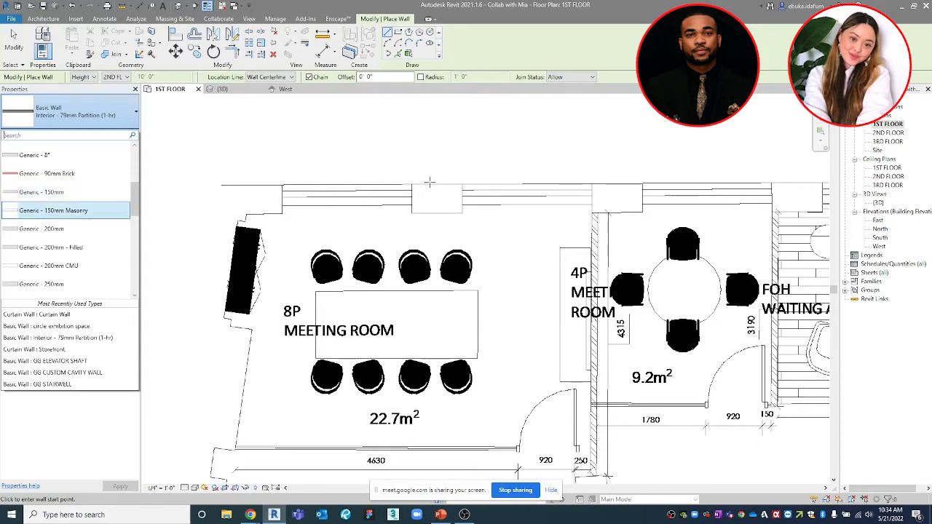
scroll(432, 185, "down", 1)
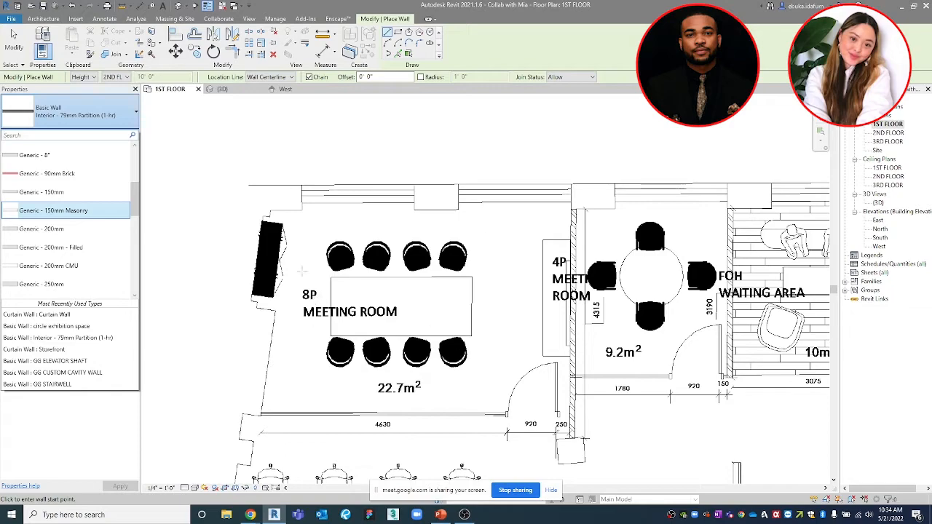
key("Escape")
key("Escape")
middle_click_drag(357, 381, 343, 370)
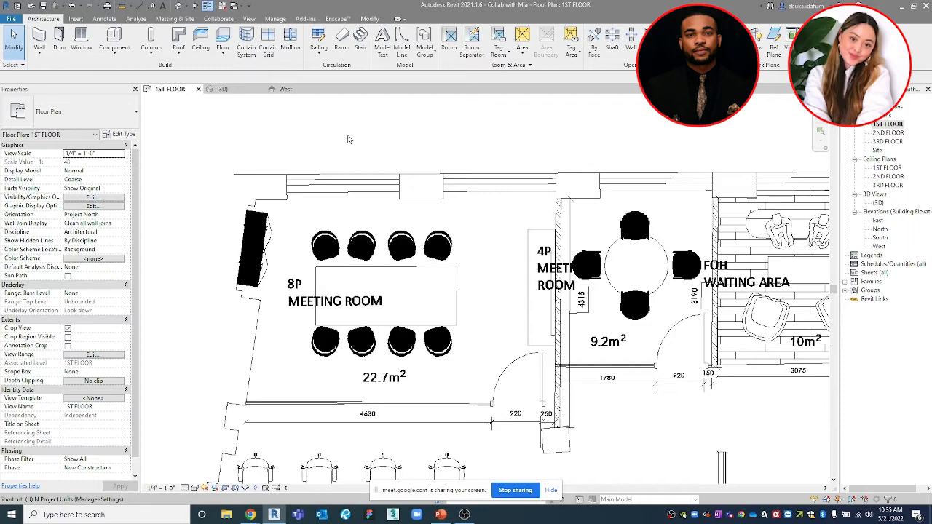
Set the project's length units to meters and the 1ST FLOOR view scale to 1:100
key("u")
key("n")
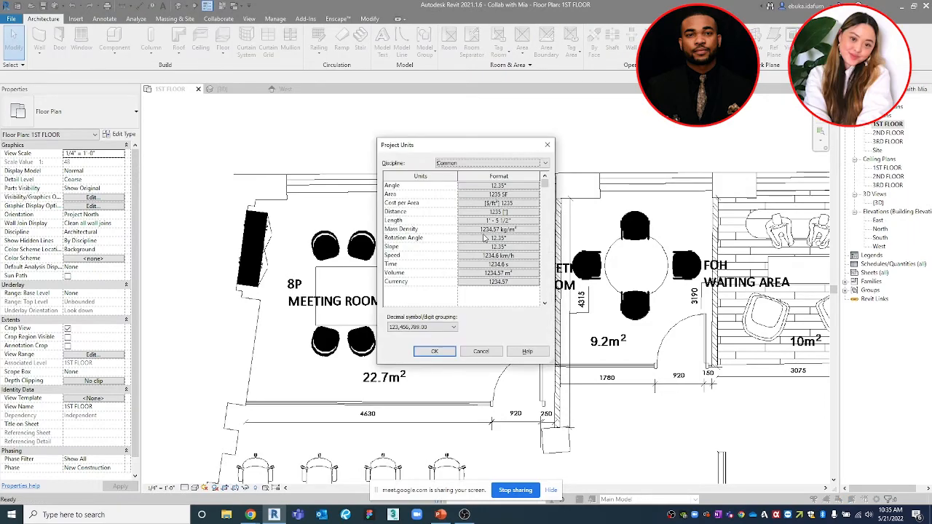
left_click(509, 220)
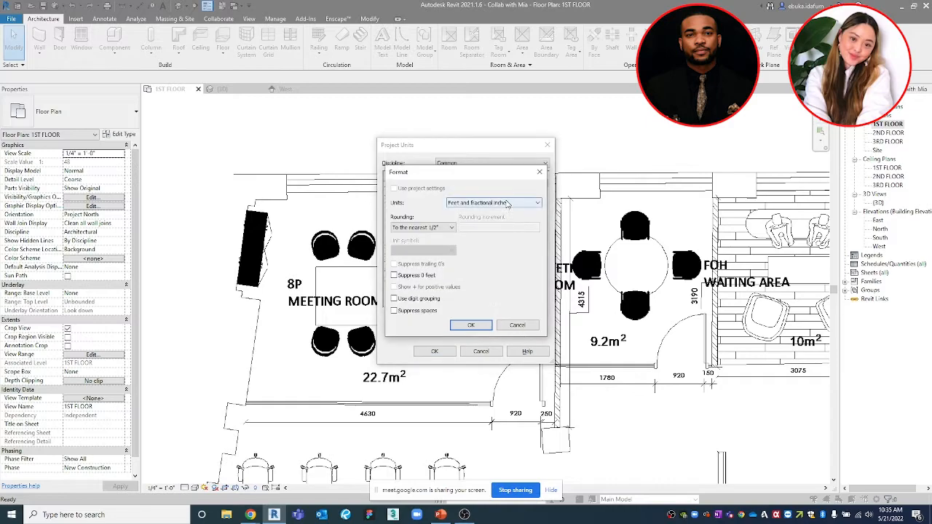
left_click(507, 203)
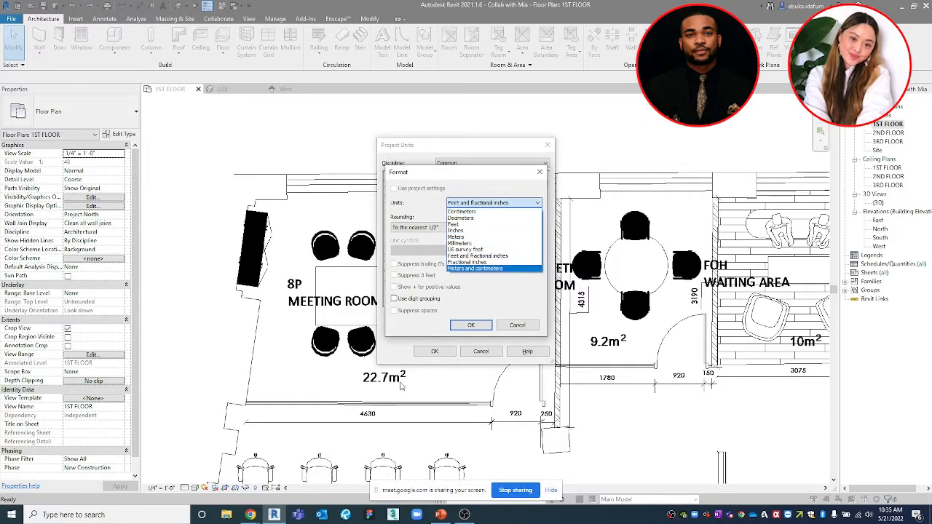
left_click(460, 236)
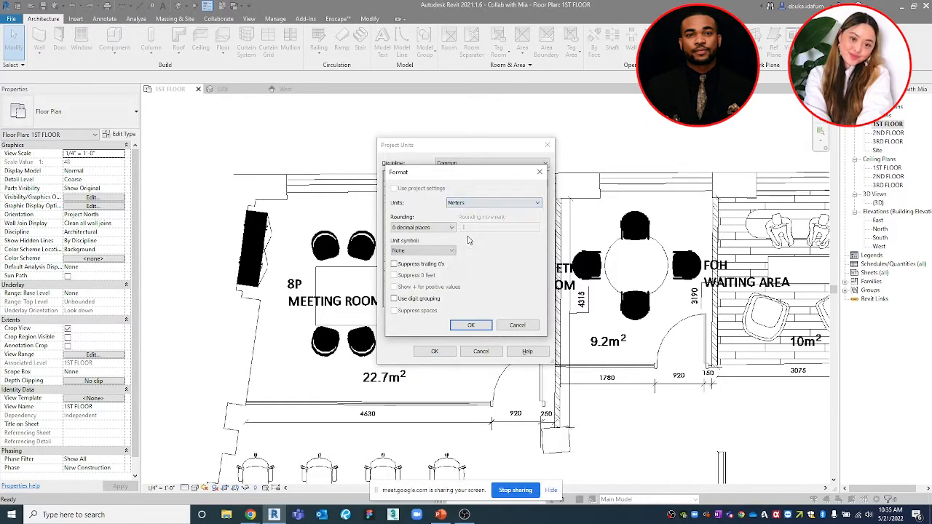
left_click(470, 326)
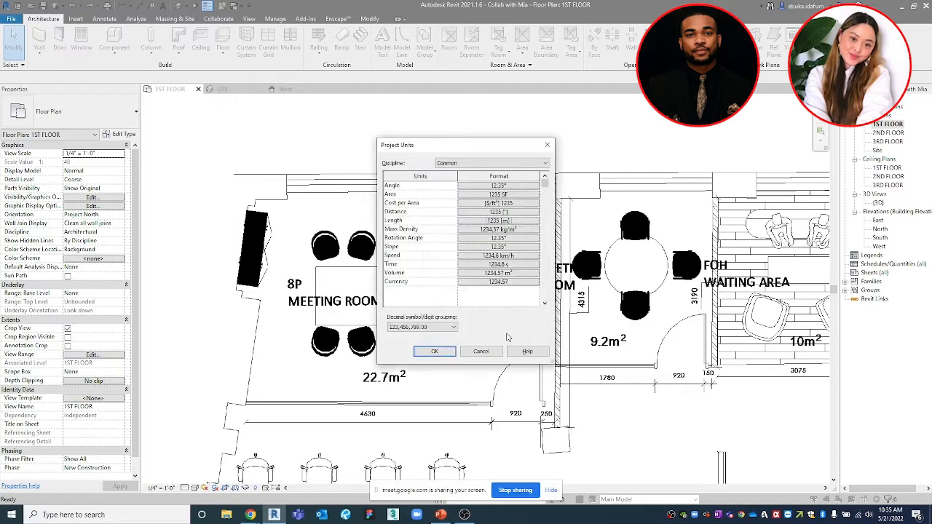
left_click(435, 352)
left_click(162, 488)
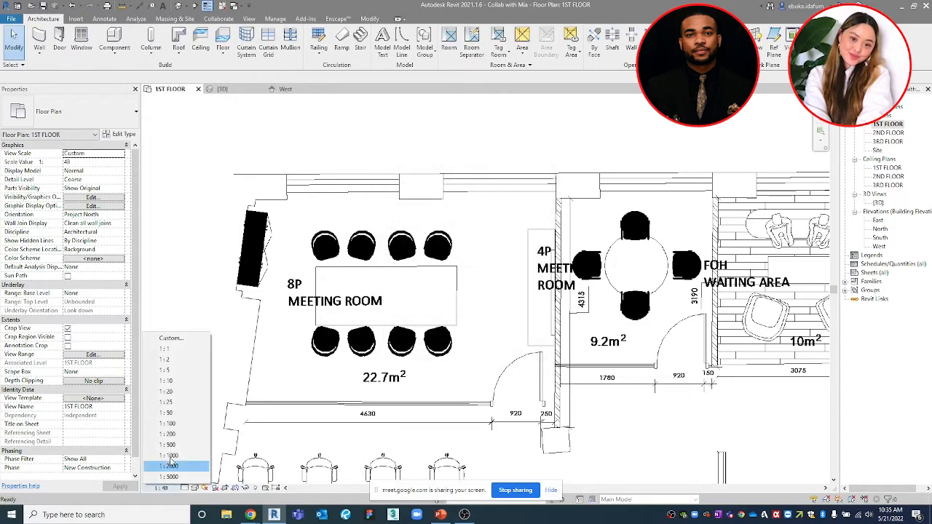
left_click(170, 424)
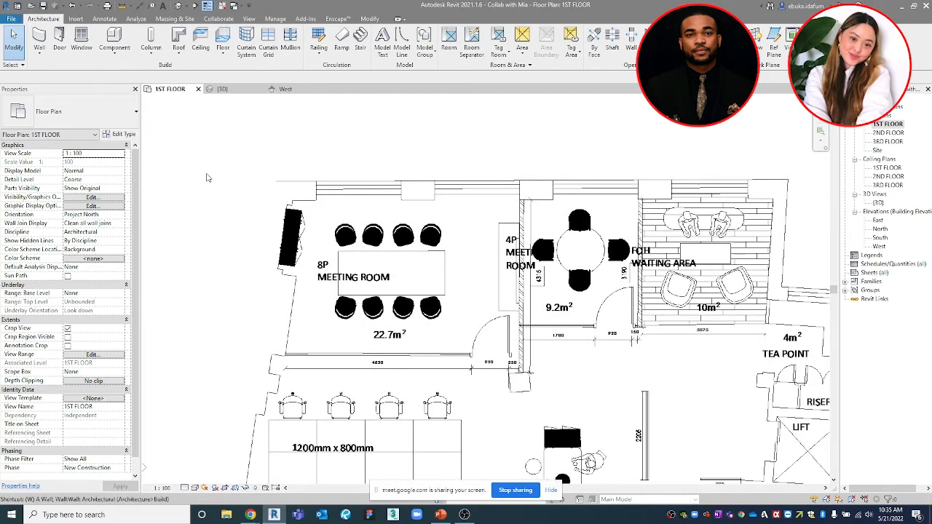
key("w")
key("a")
left_click(112, 112)
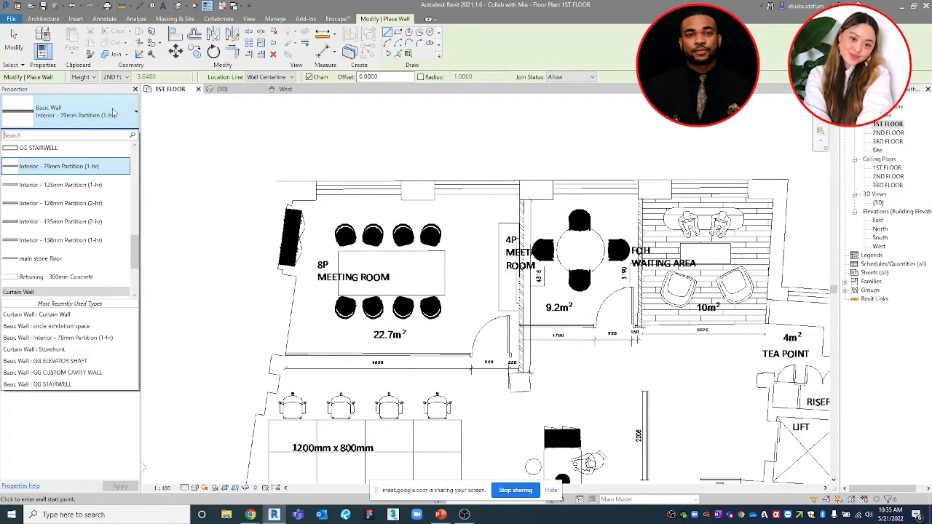
key("Escape")
key("Escape")
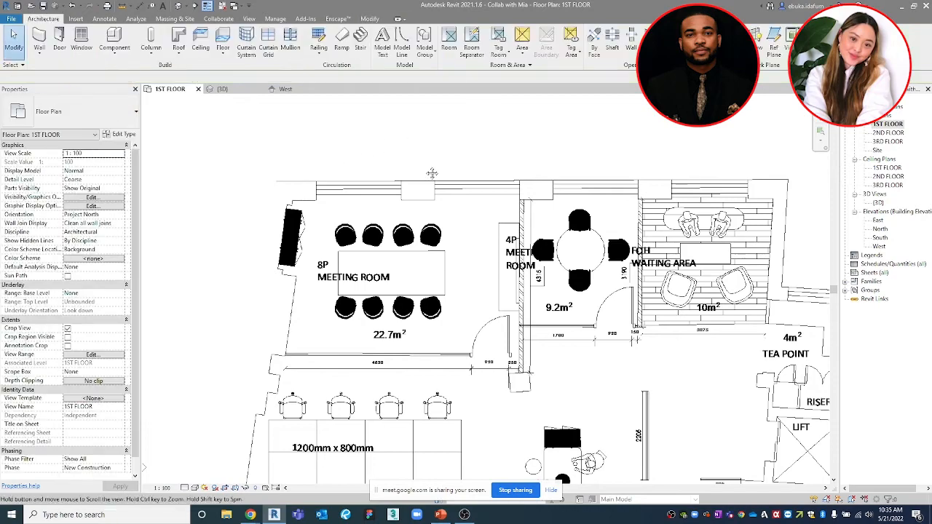
Measure the depth of the pier between the 8P MEETING ROOM's windows with an aligned dimension in meters, without placing it
scroll(386, 197, "up", 4)
middle_click_drag(377, 209, 412, 206)
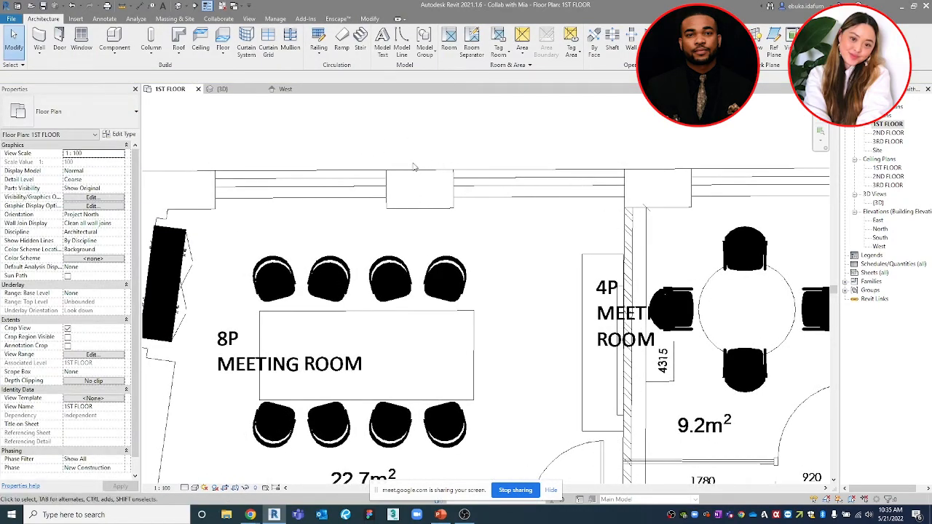
key("d")
key("i")
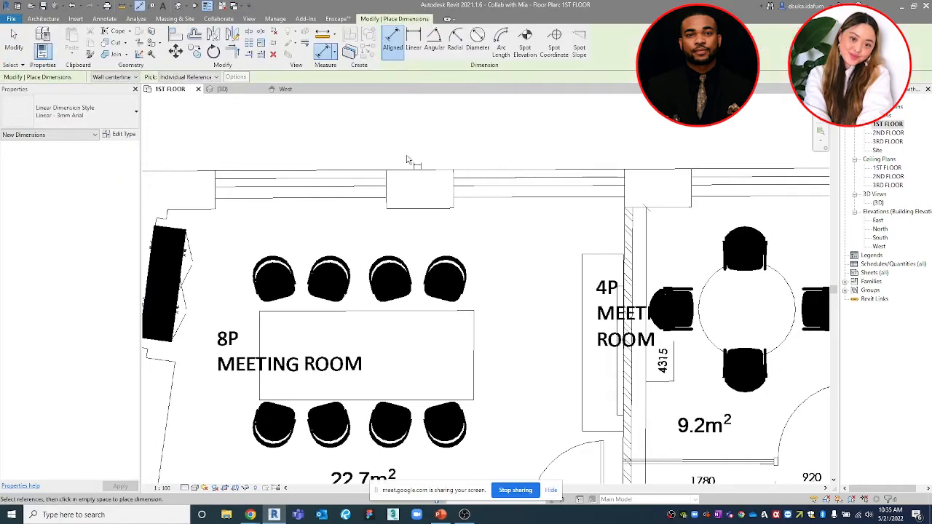
scroll(413, 186, "up", 2)
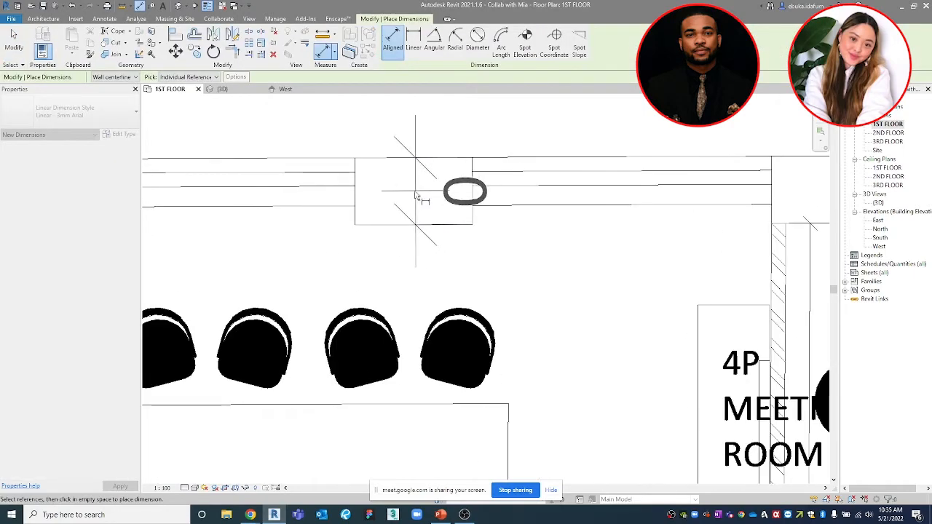
scroll(397, 207, "down", 3)
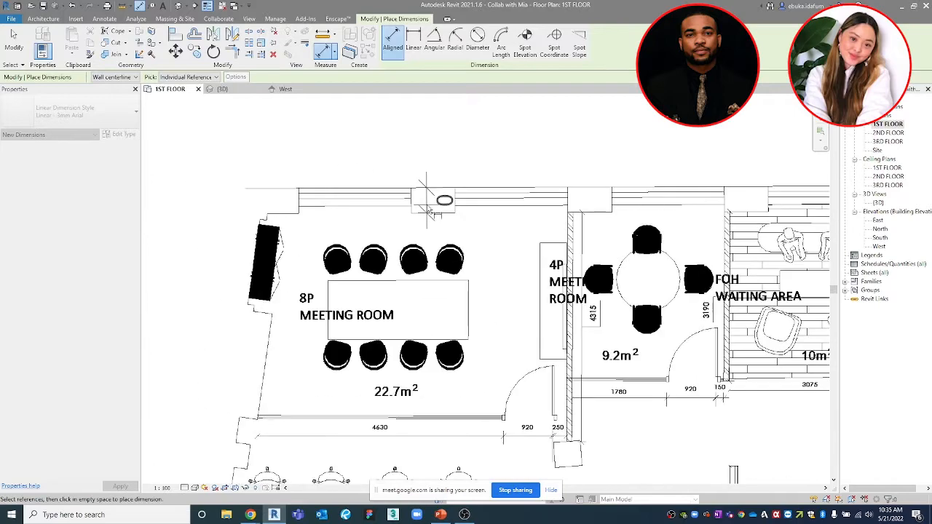
scroll(428, 208, "up", 1)
scroll(430, 207, "down", 1)
key("Escape")
key("Escape")
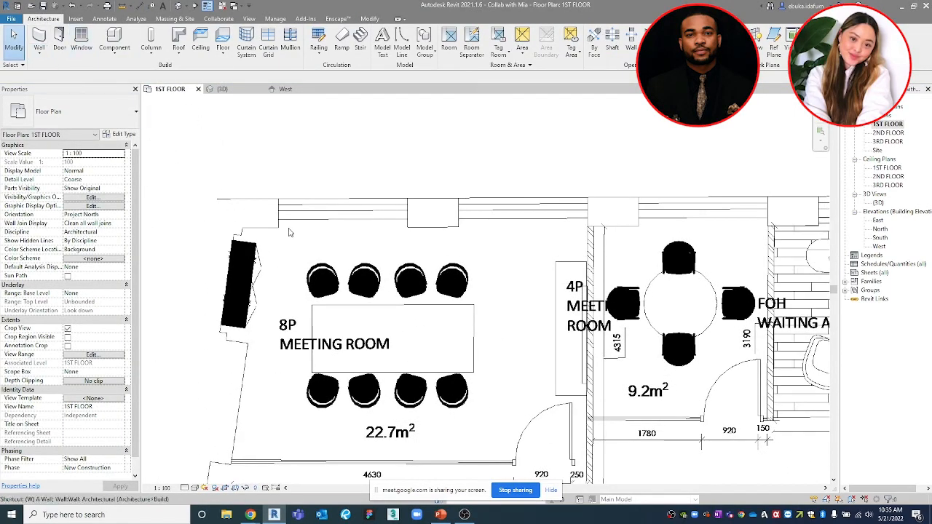
Draw a horizontal Generic - 300mm wall about 2.3 m long just outside the 8P MEETING ROOM's window wall
left_click(41, 40)
left_click(87, 115)
scroll(81, 201, "up", 5)
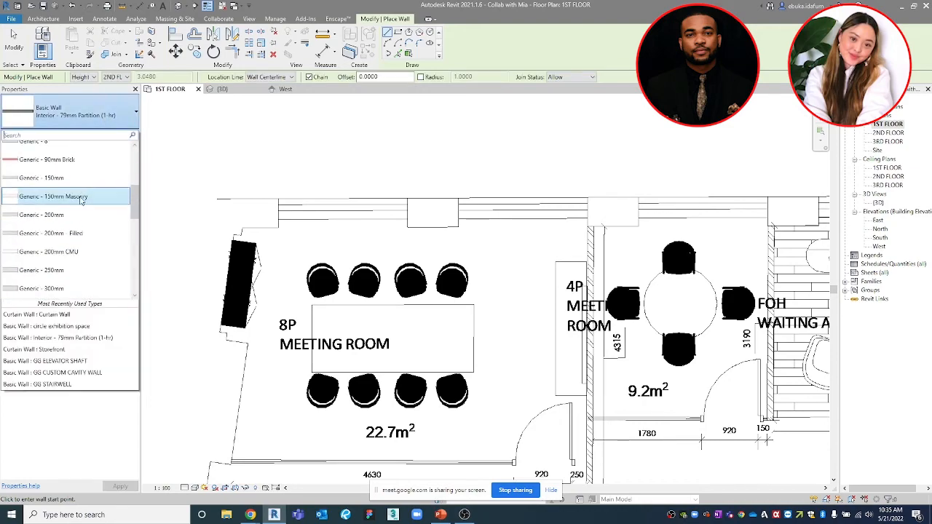
left_click(65, 288)
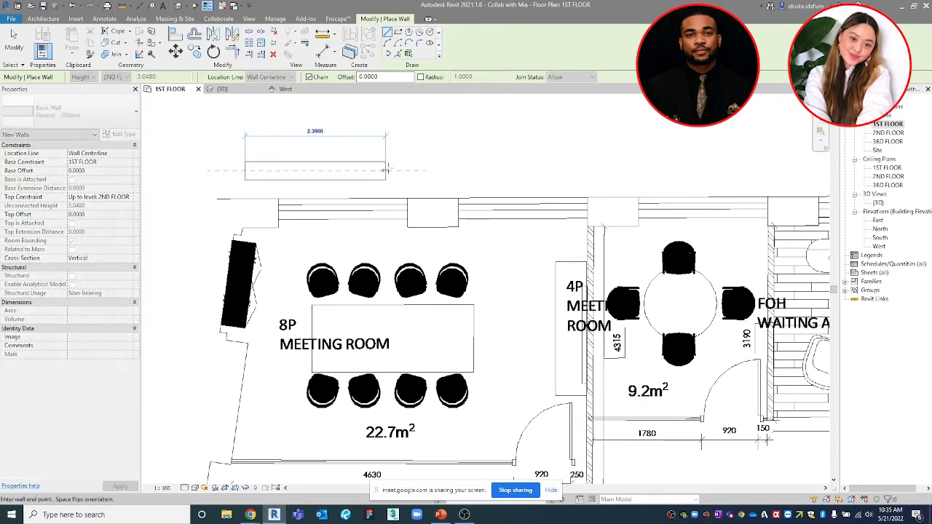
left_click(387, 171)
scroll(387, 171, "up", 3)
key("Escape")
key("Escape")
Measure the new wall's thickness with an aligned dimension referencing wall faces, without placing the dimension
key("d")
key("i")
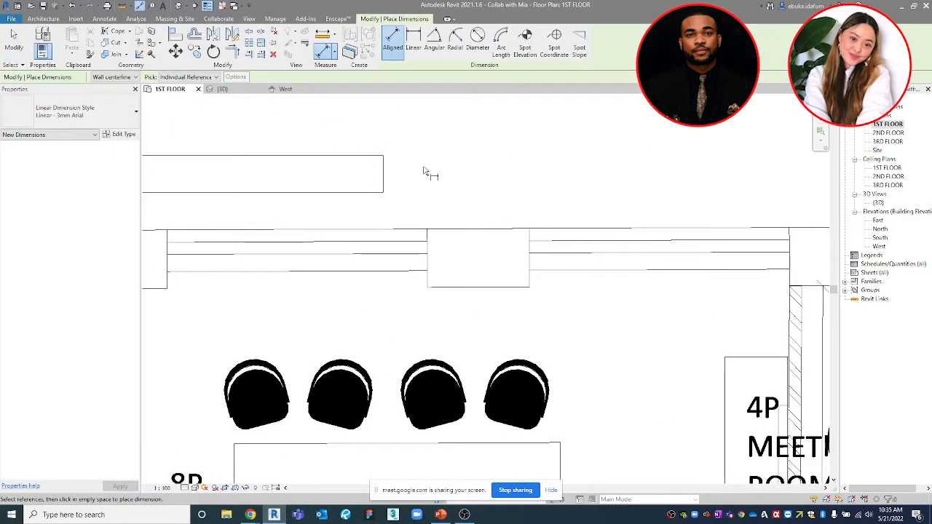
left_click(126, 77)
left_click(124, 94)
left_click(334, 156)
scroll(481, 181, "down", 2)
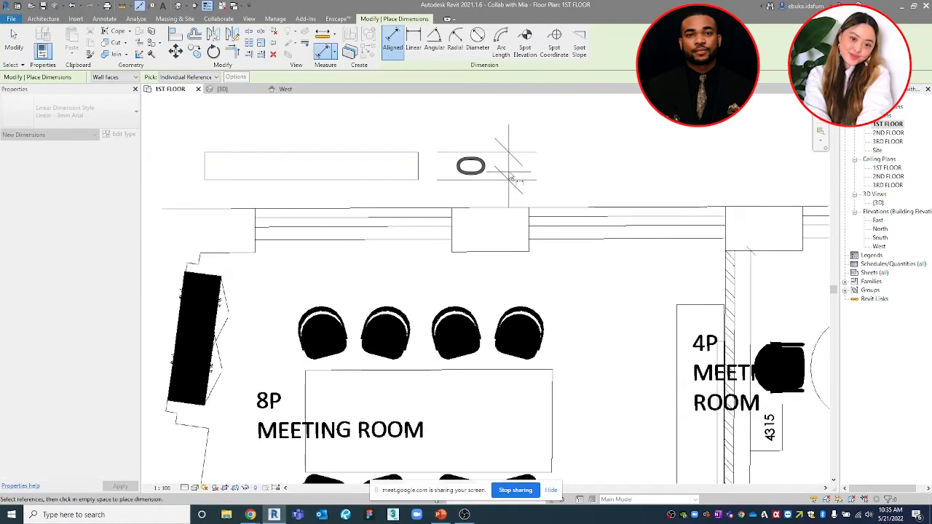
scroll(514, 177, "down", 8)
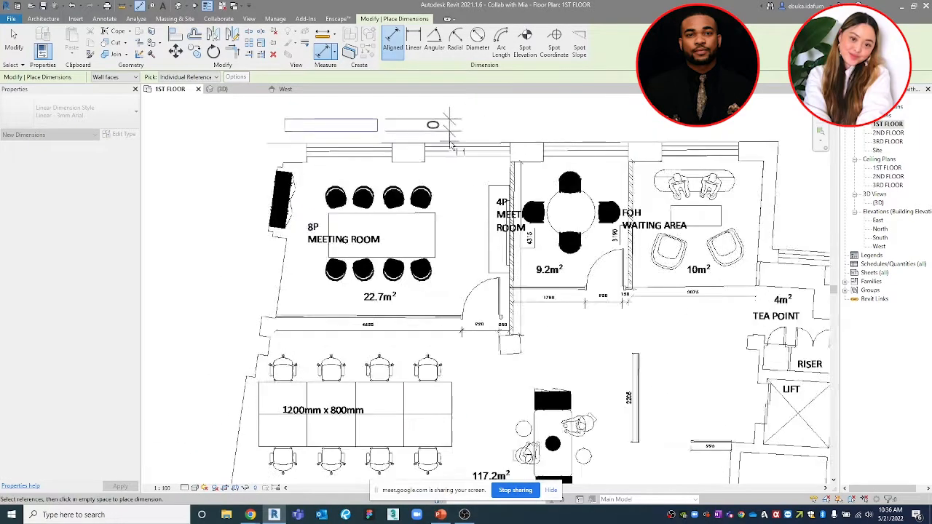
scroll(440, 164, "up", 8)
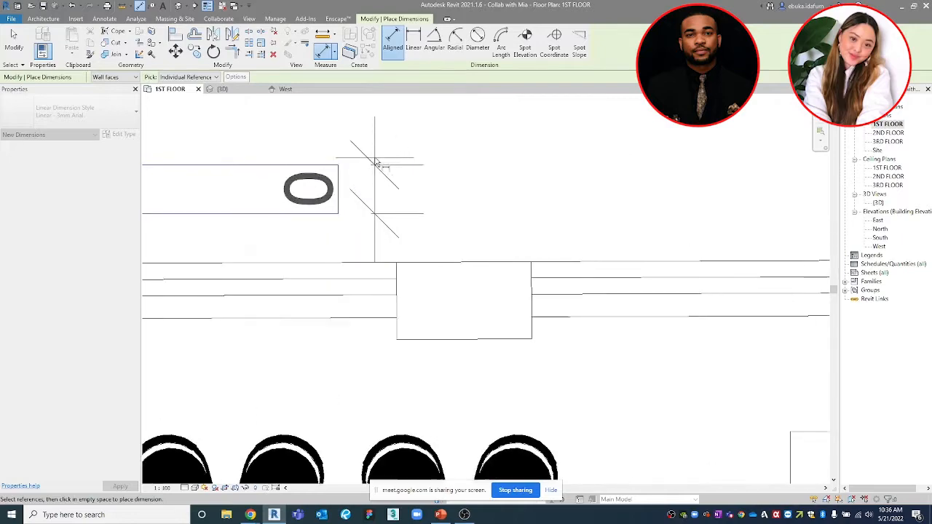
key("Escape")
key("Escape")
scroll(430, 184, "down", 2)
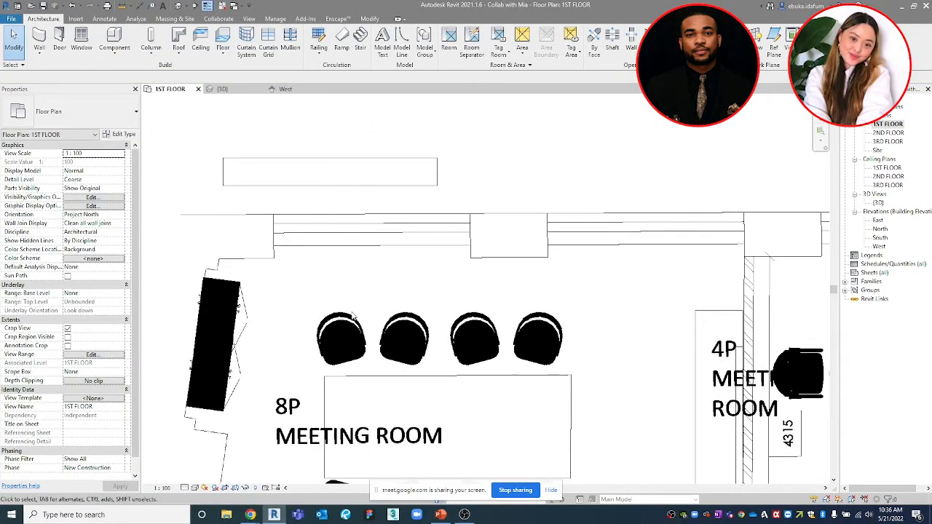
Set the project's length units to millimeters with 1 decimal place and save the project
key("u")
key("n")
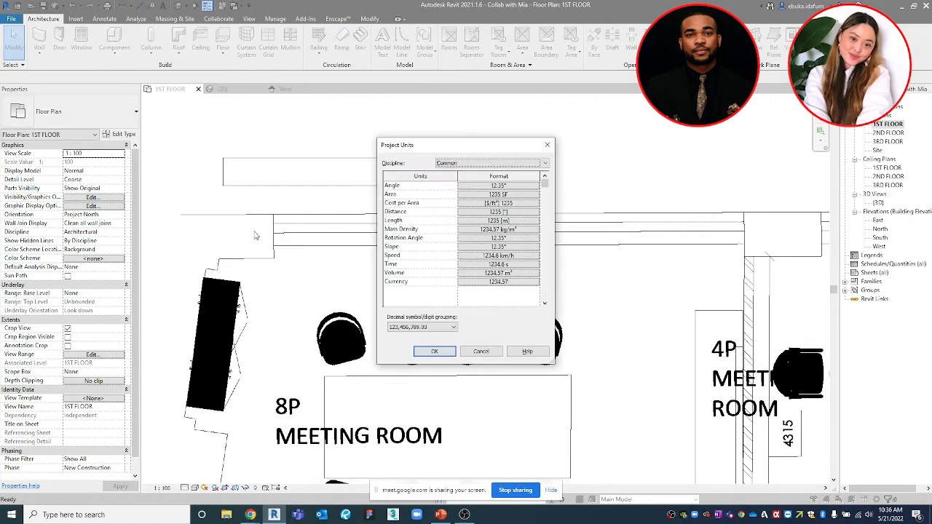
left_click(489, 221)
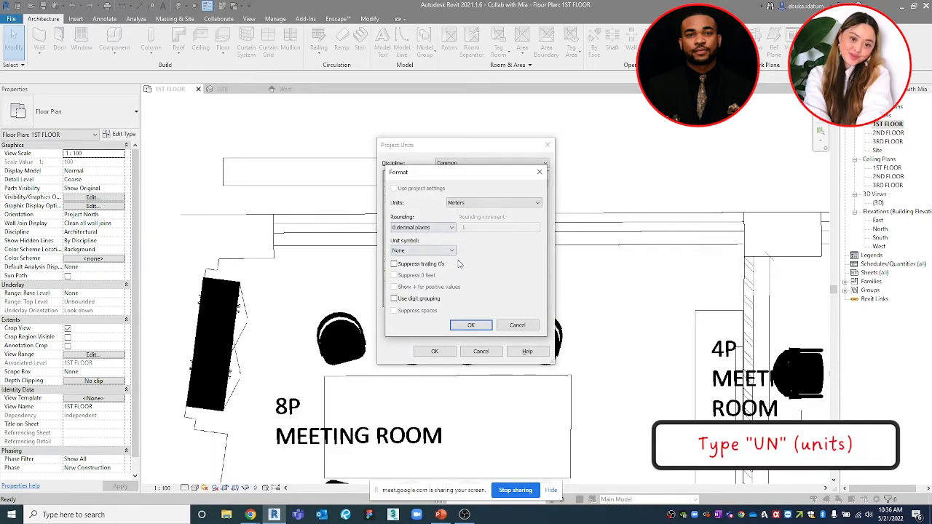
left_click(482, 203)
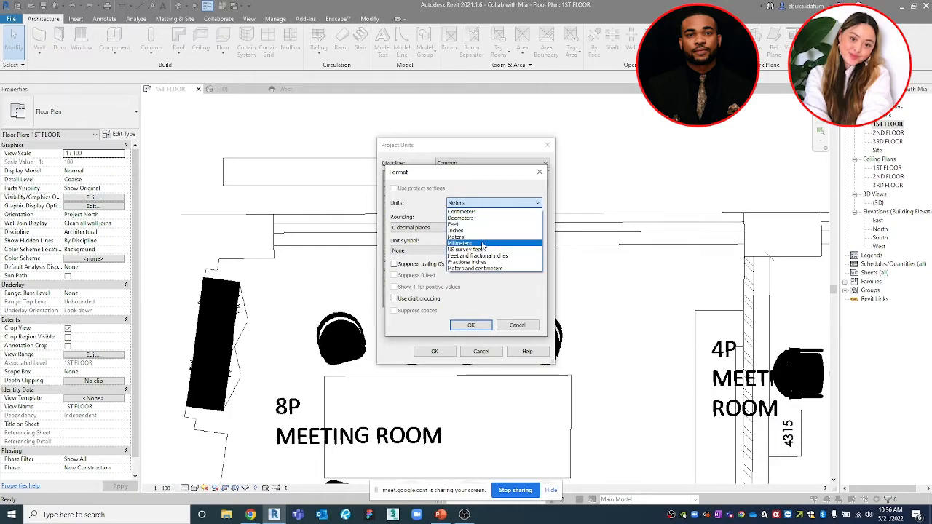
left_click(459, 236)
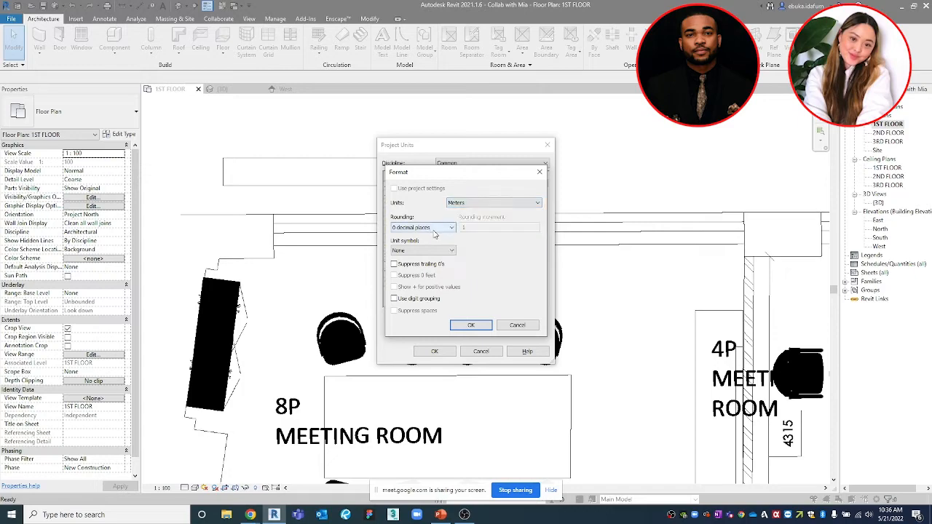
left_click(430, 227)
left_click(430, 262)
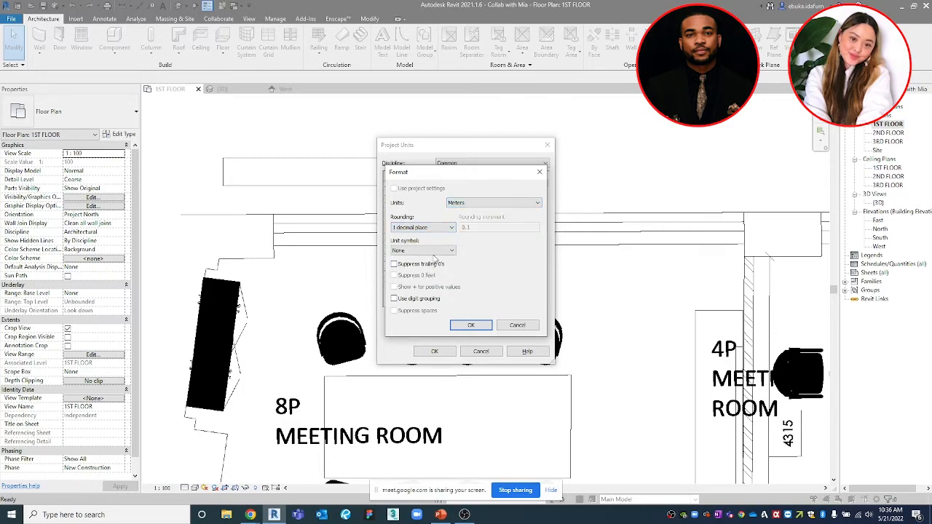
left_click(480, 206)
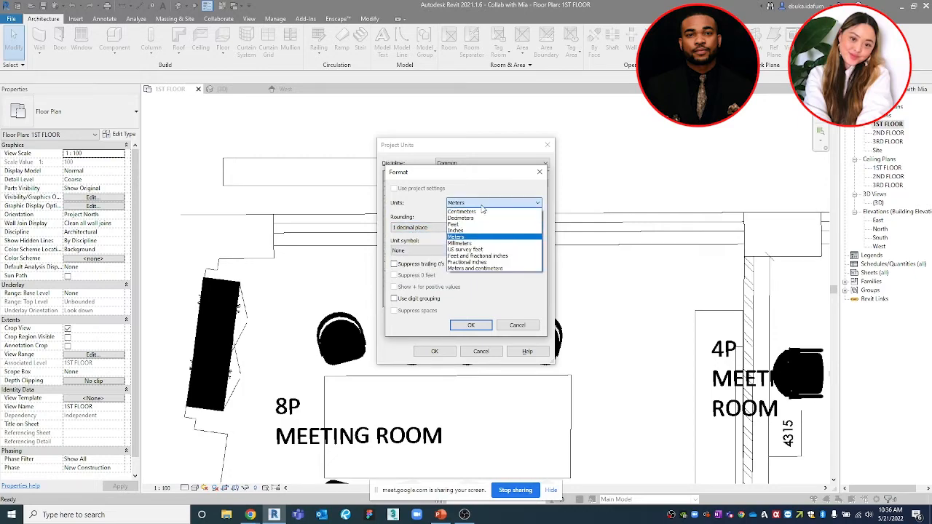
left_click(480, 245)
left_click(470, 325)
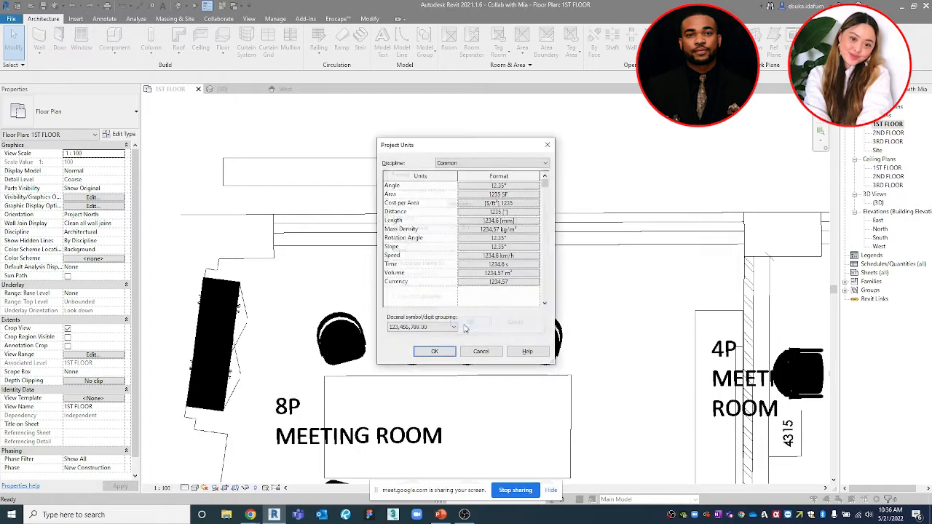
left_click(434, 351)
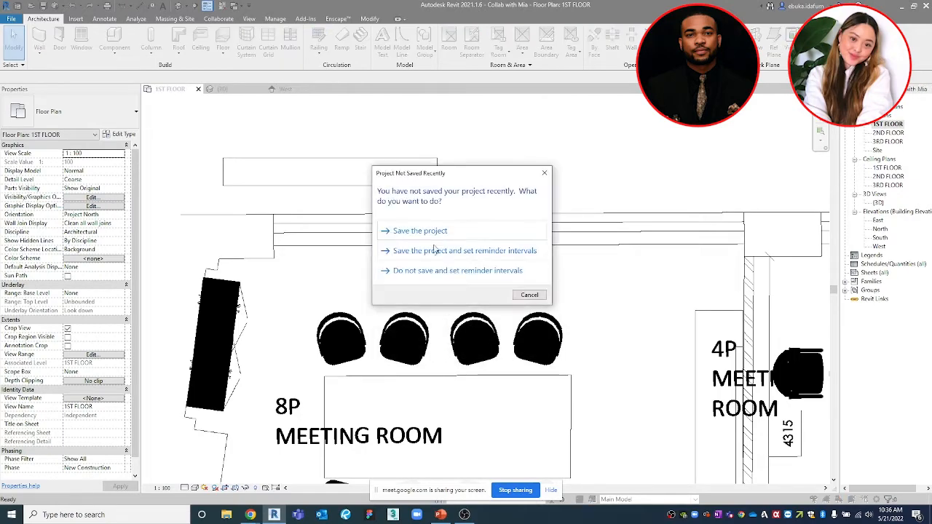
left_click(466, 230)
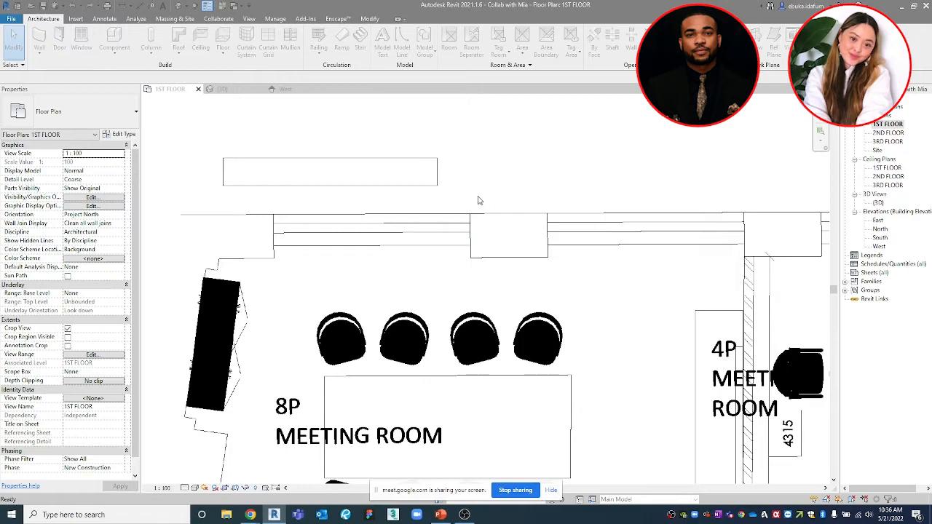
Measure the depth of the pier between the 8P MEETING ROOM's windows with an aligned dimension in millimeters, without placing it
scroll(492, 186, "down", 2)
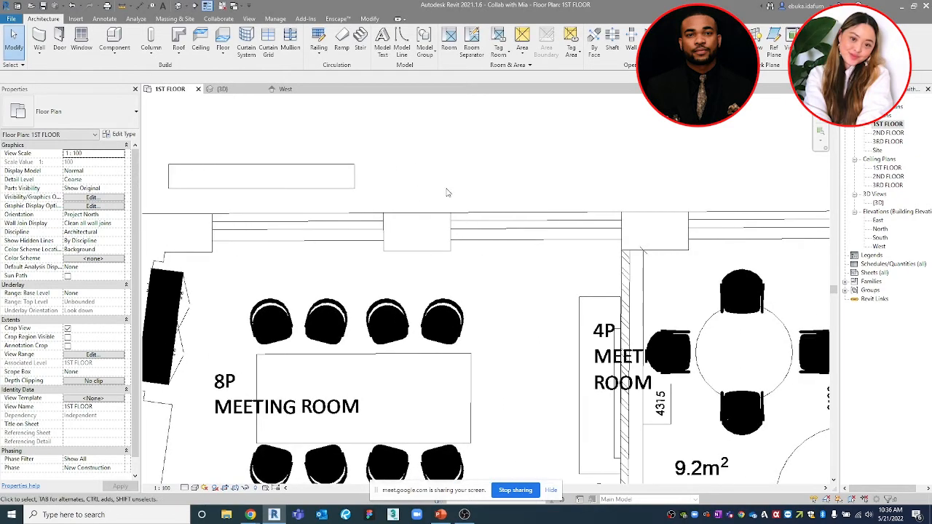
key("d")
key("i")
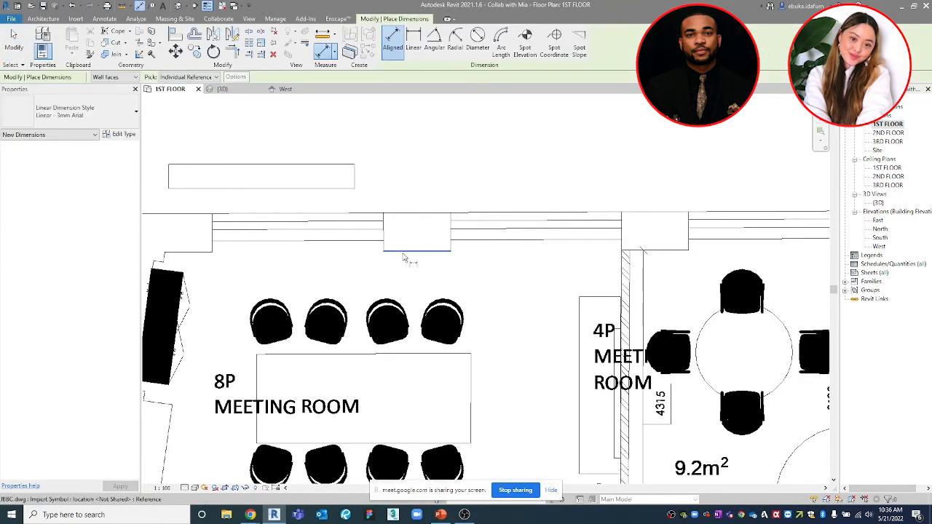
left_click(420, 213)
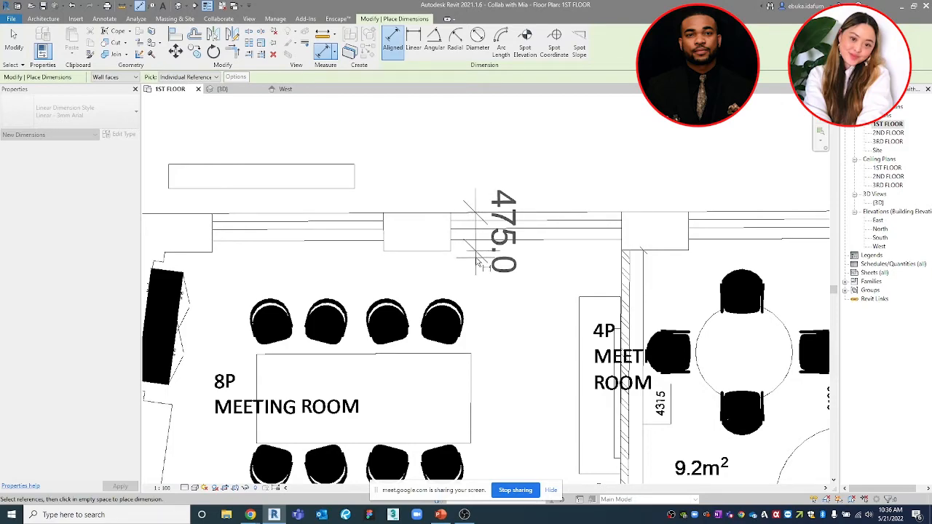
key("Escape")
key("Escape")
scroll(466, 247, "down", 2)
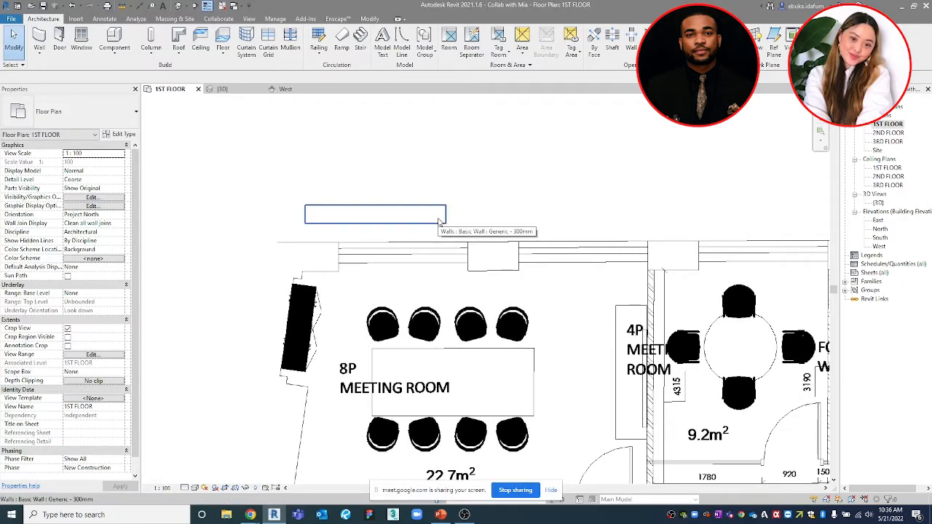
Duplicate the type of the Generic - 300mm wall outside the 8P MEETING ROOM as "Exterior wall"
left_click(411, 217)
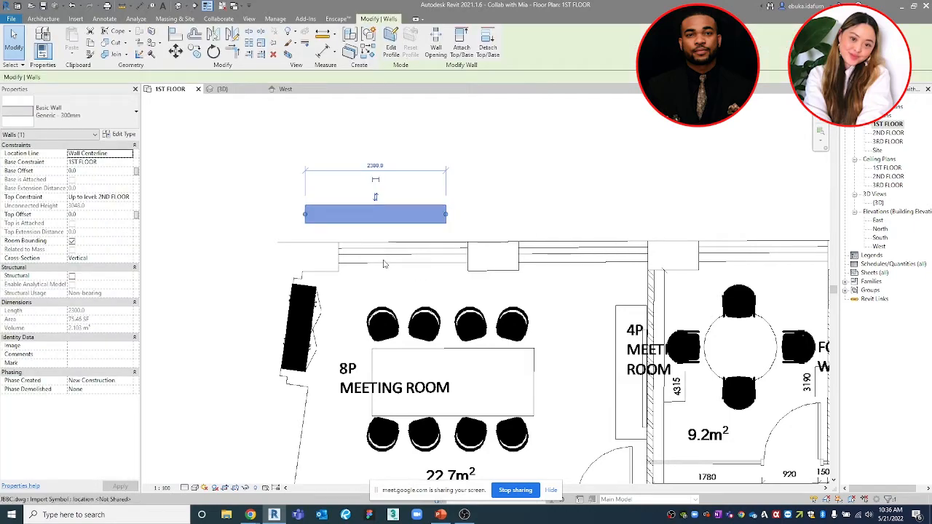
left_click(122, 135)
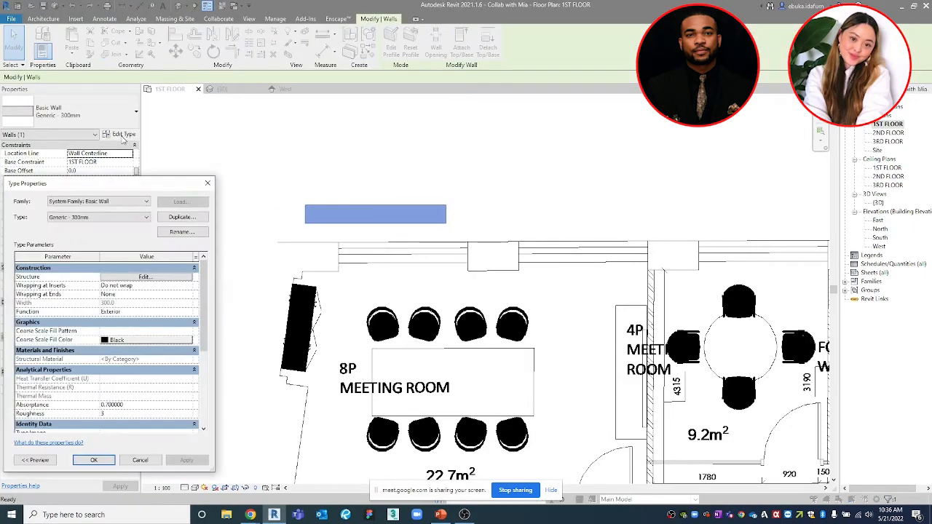
left_click(180, 217)
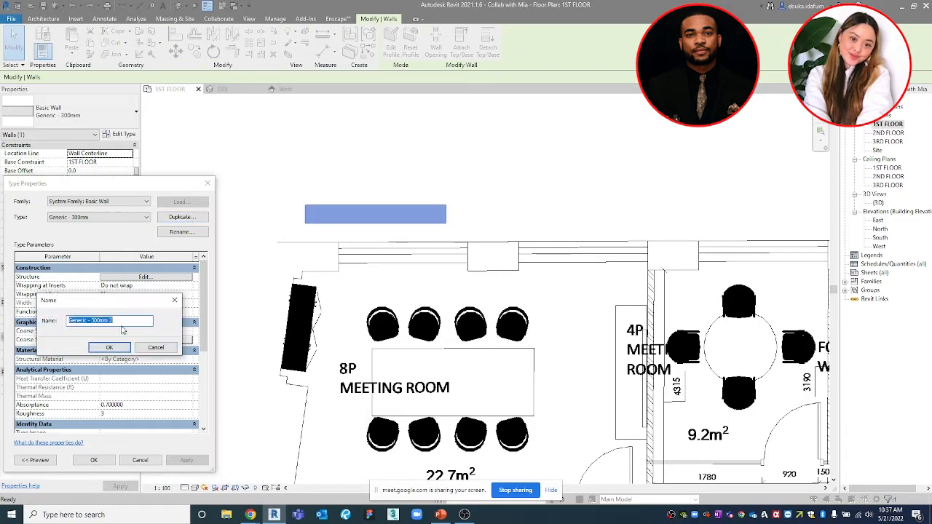
left_click(91, 320)
left_click_drag(117, 320, 60, 324)
type("Exterior wall")
left_click(119, 348)
left_click_drag(157, 187, 188, 179)
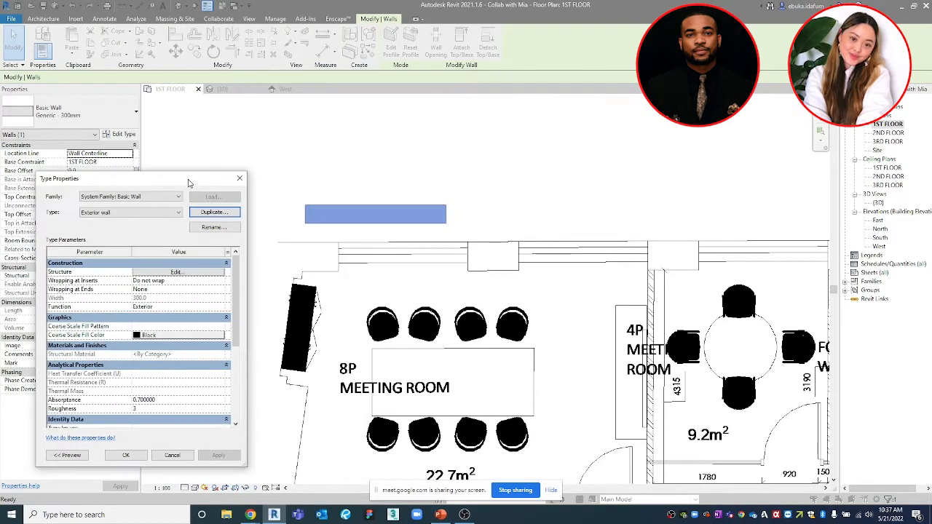
Set the structure layer thickness of the Exterior wall type to 475 mm and apply the type changes
left_click(178, 272)
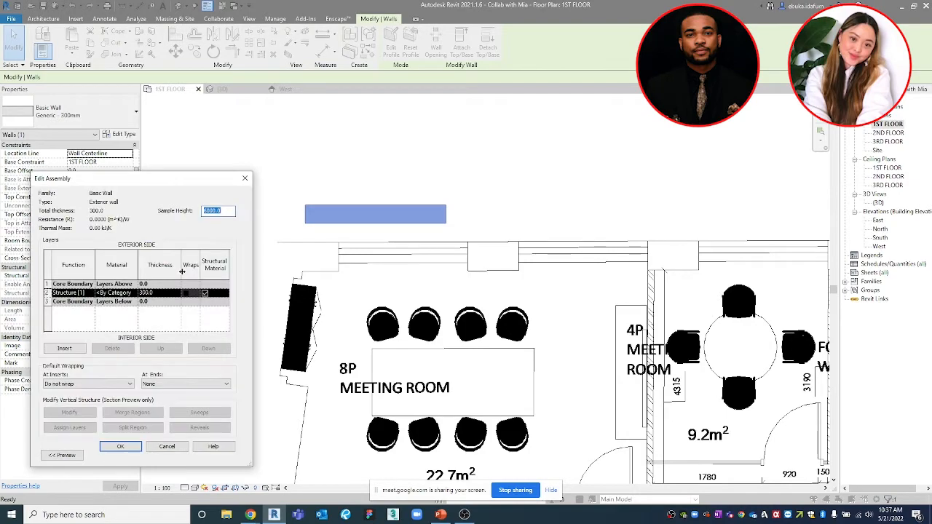
left_click(145, 293)
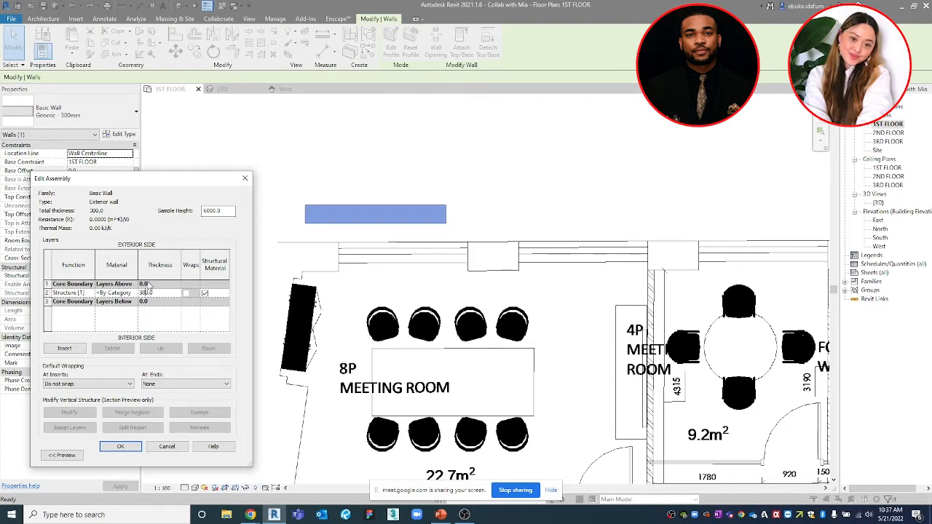
left_click(145, 291)
left_click(143, 293)
double_click(143, 292)
type("400")
left_click(121, 446)
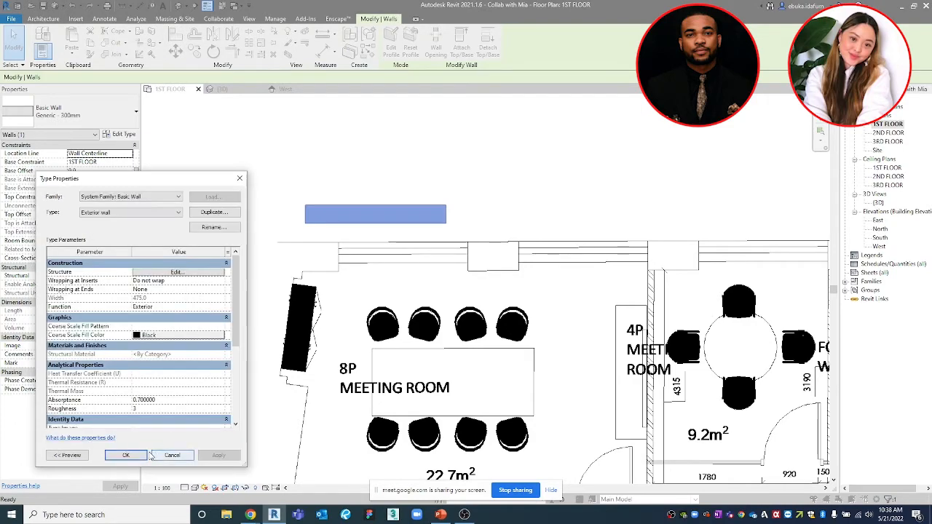
left_click(125, 455)
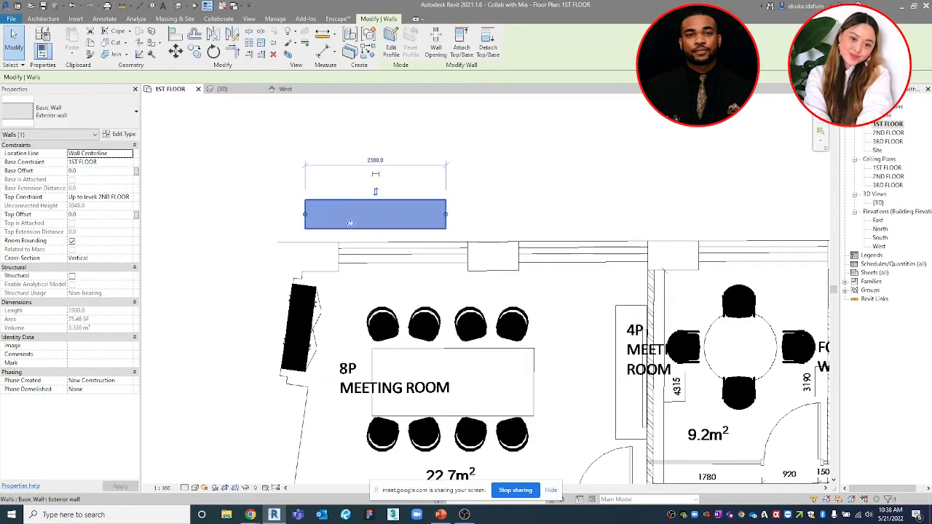
Move the Exterior wall onto the 8P MEETING ROOM's window wall, aligning its left end and outer face with the pier between the windows
scroll(342, 208, "up", 3)
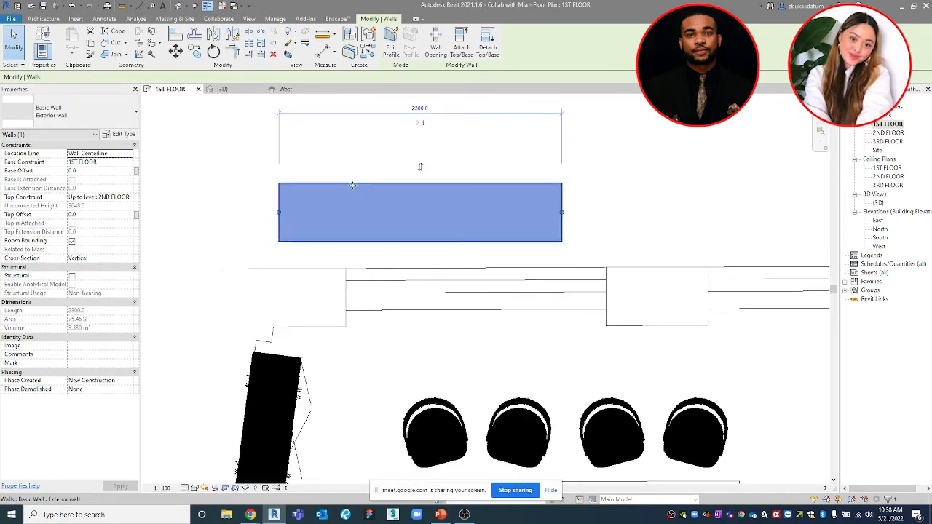
middle_click_drag(358, 198, 273, 179)
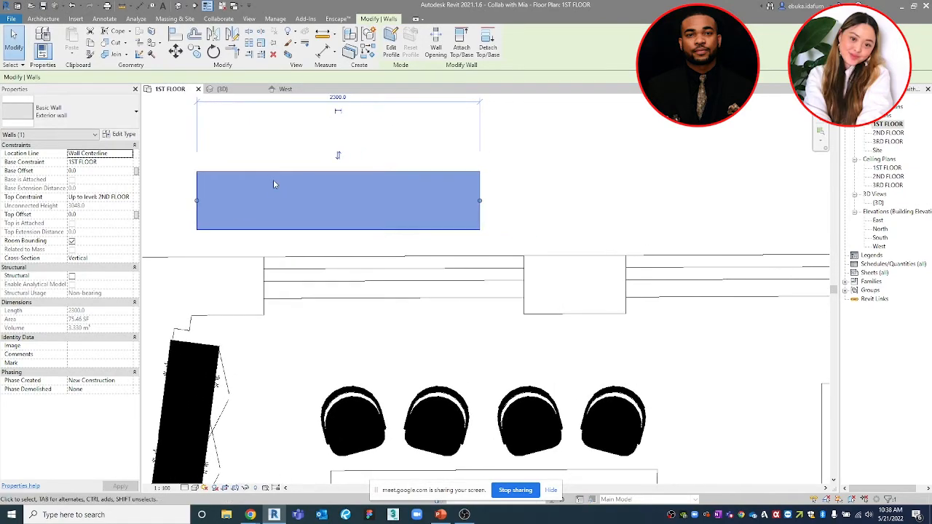
key("m")
key("v")
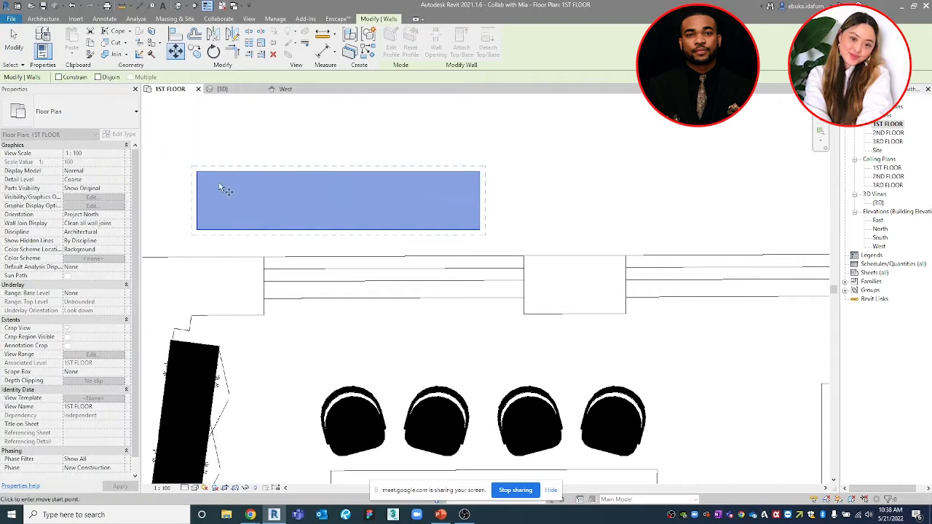
left_click(207, 138)
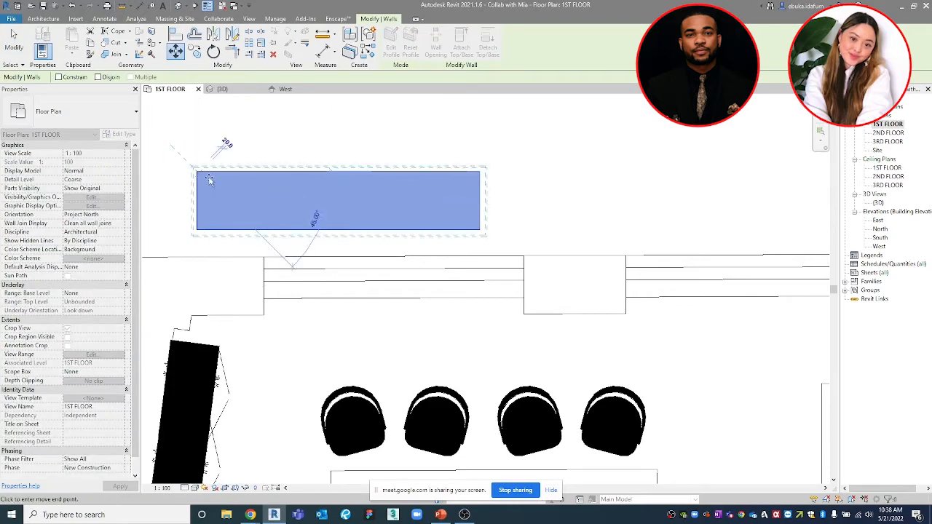
left_click(525, 259)
scroll(537, 278, "up", 3)
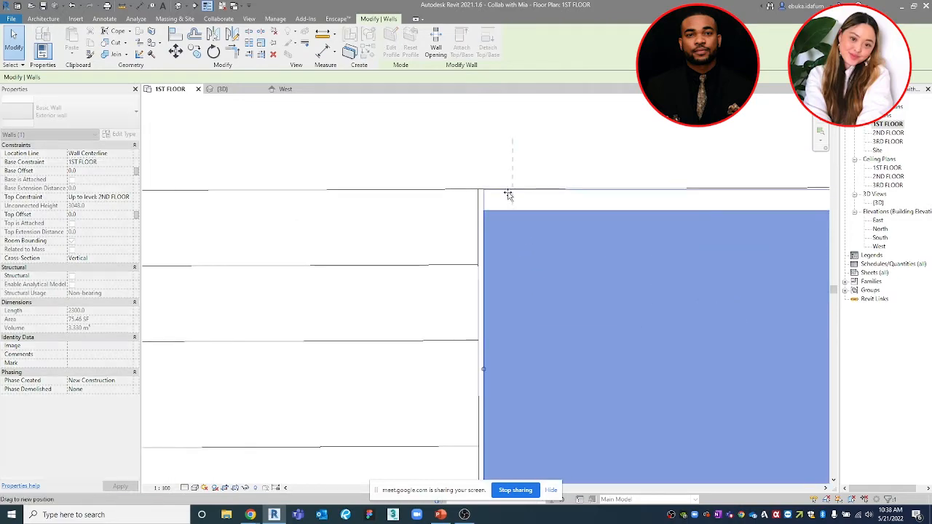
scroll(506, 192, "down", 2)
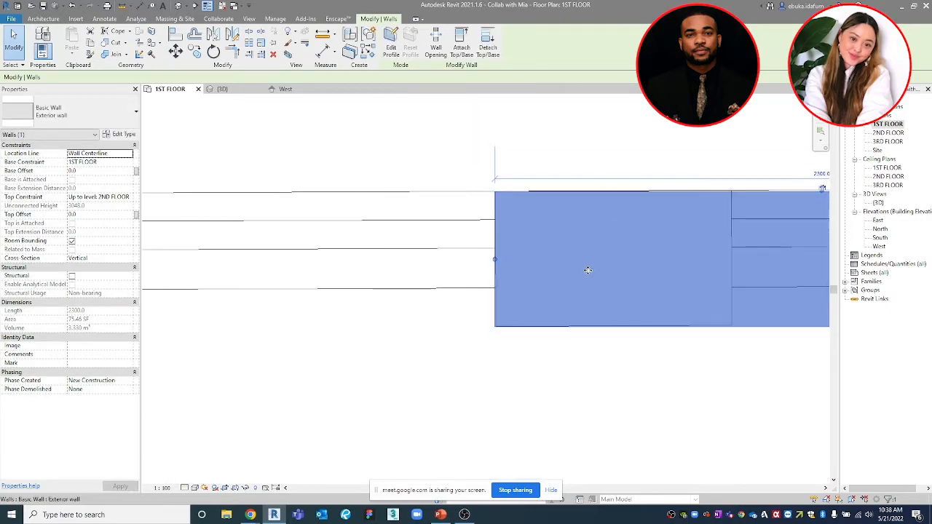
scroll(605, 214, "down", 3)
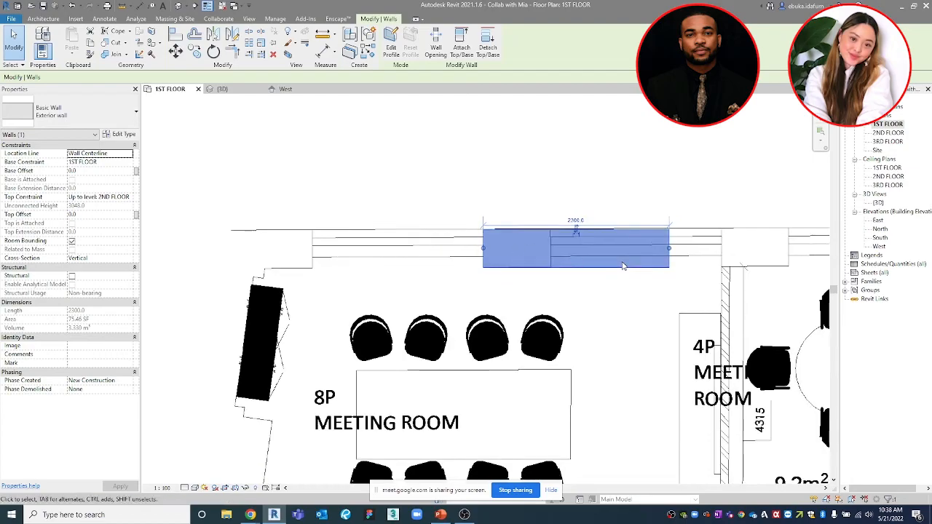
Examine the first-floor plan's exterior wall outline, especially around the tea point, riser and lift, against the placed wall
scroll(730, 260, "down", 5)
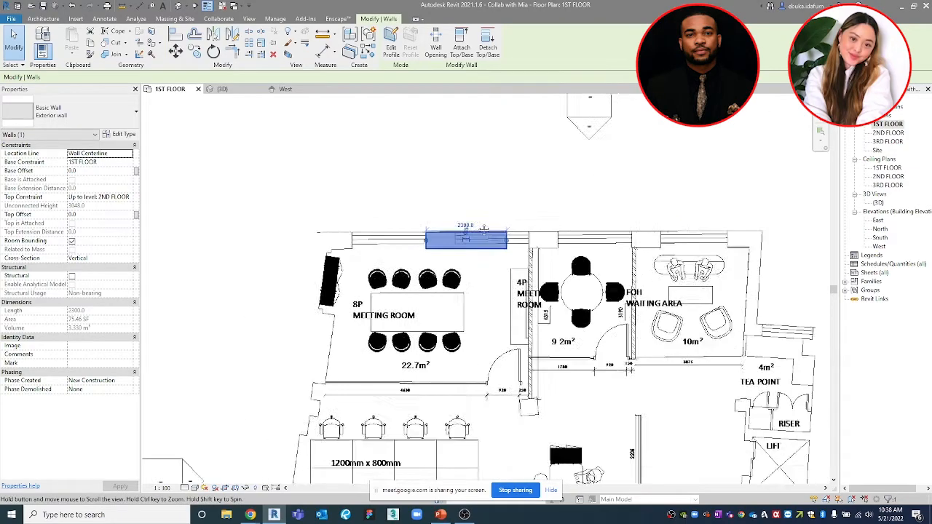
middle_click_drag(749, 300, 718, 280)
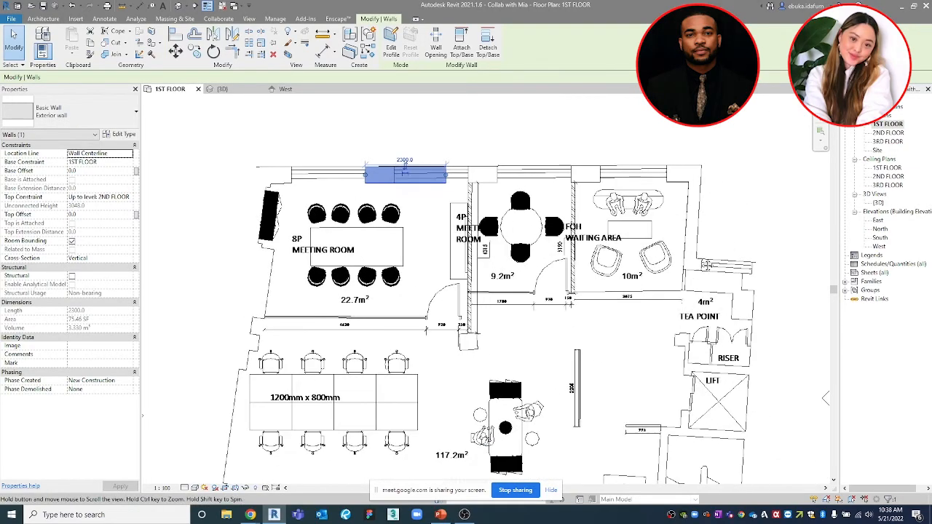
scroll(730, 314, "up", 5)
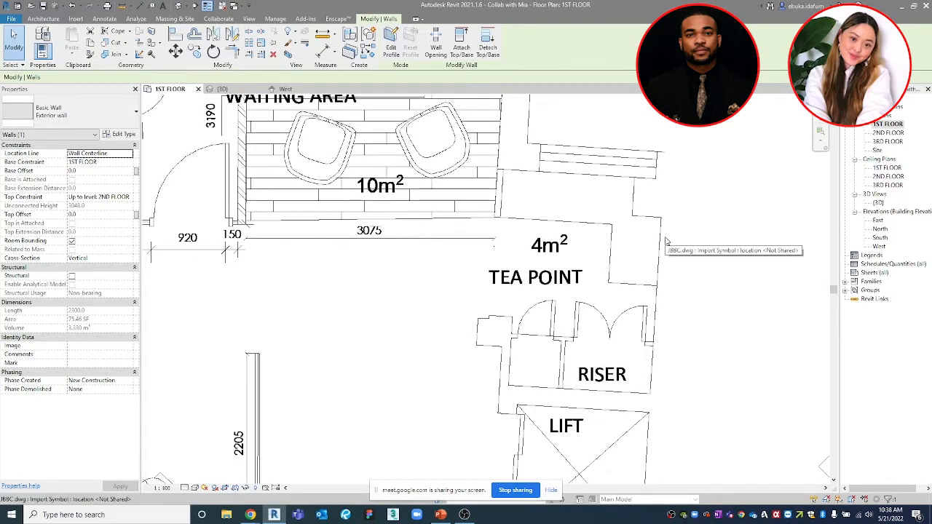
scroll(665, 240, "down", 4)
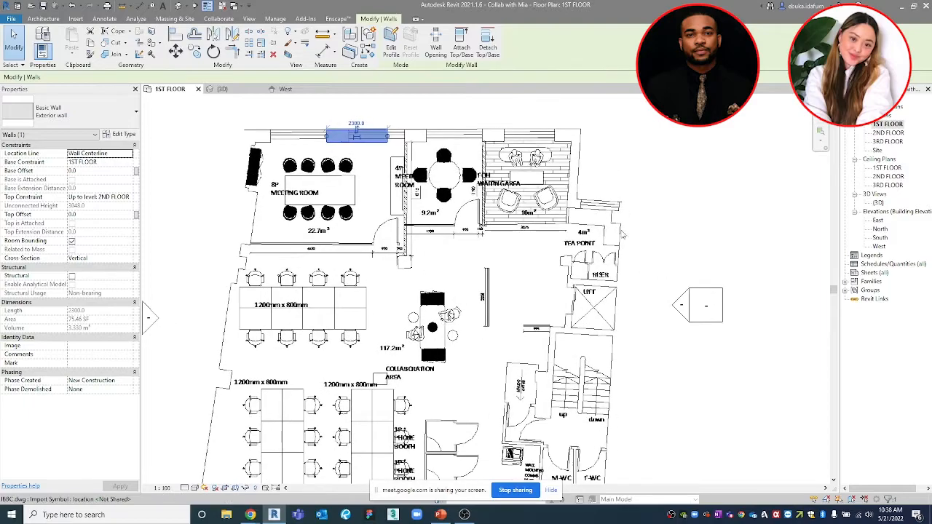
scroll(664, 240, "up", 4)
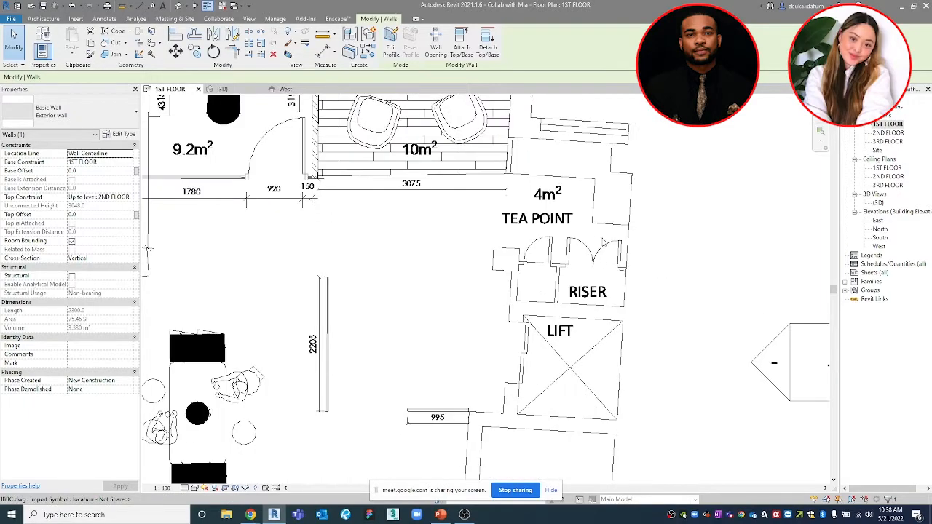
scroll(658, 243, "down", 5)
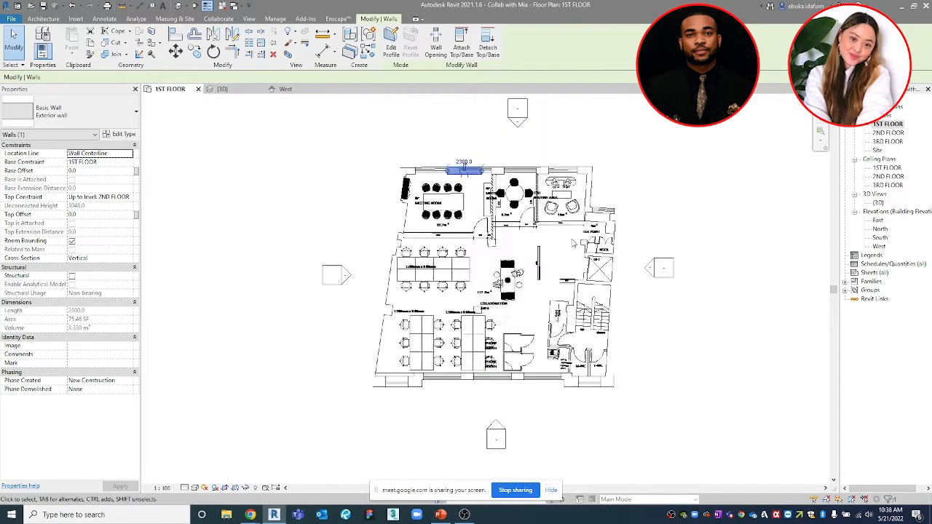
scroll(477, 209, "up", 3)
middle_click_drag(503, 230, 483, 256)
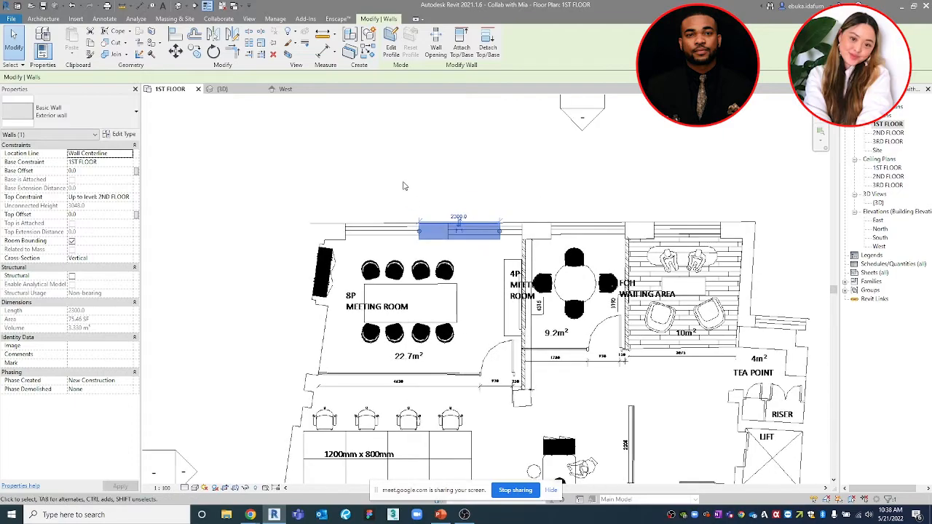
Stretch both ends of the Exterior wall to span the facade from the 8P MEETING ROOM to the FOH WAITING AREA, about 12700 mm long
left_click(404, 184)
scroll(418, 230, "up", 3)
left_click(418, 231)
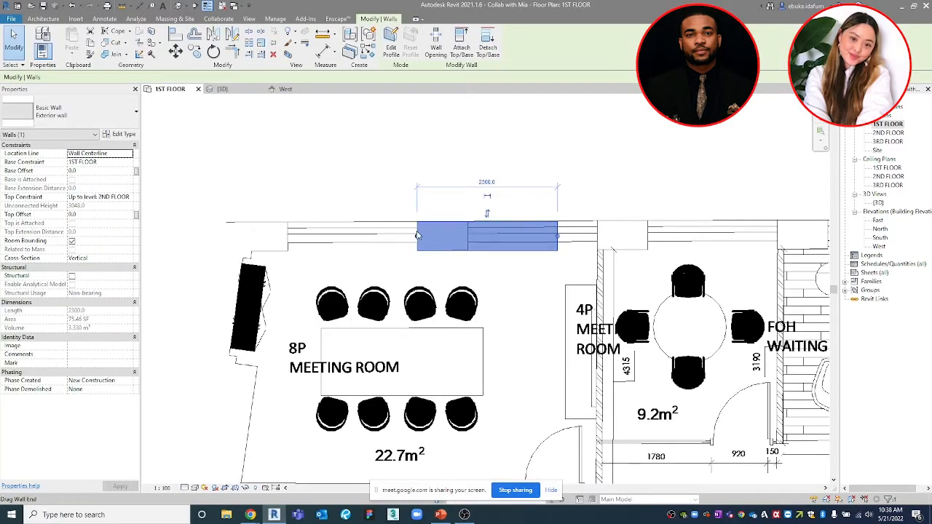
left_click_drag(418, 236, 229, 237)
scroll(228, 236, "down", 3)
scroll(228, 238, "down", 1)
left_click_drag(370, 236, 564, 236)
Create a similar Exterior wall about 3200 mm long over the projecting window bay at the plan's lower-left corner
middle_click_drag(571, 233, 590, 78)
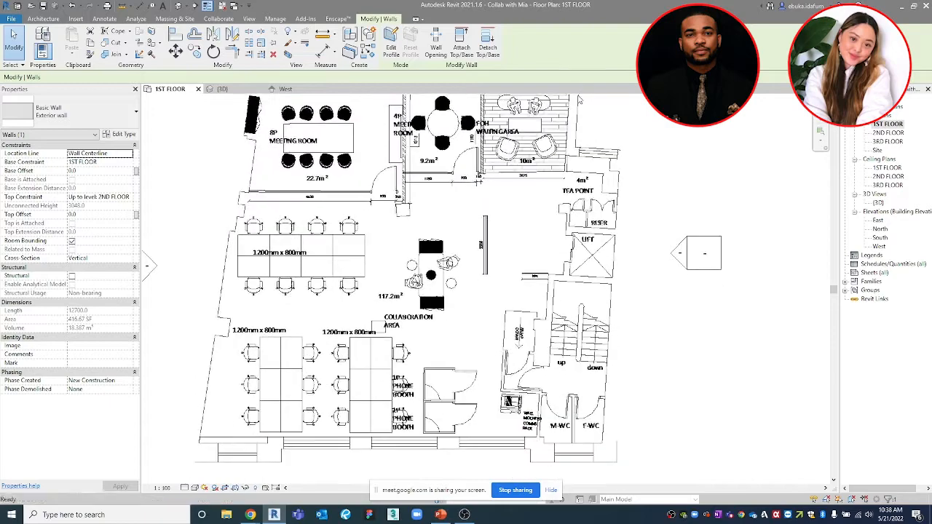
scroll(256, 465, "down", 1)
middle_click_drag(256, 465, 251, 455)
middle_click_drag(577, 426, 591, 433)
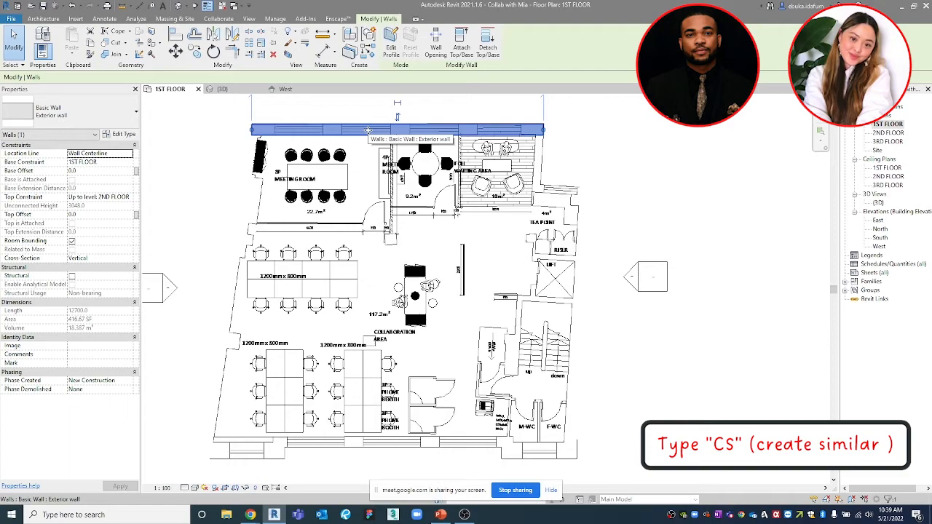
middle_click_drag(368, 131, 414, 117)
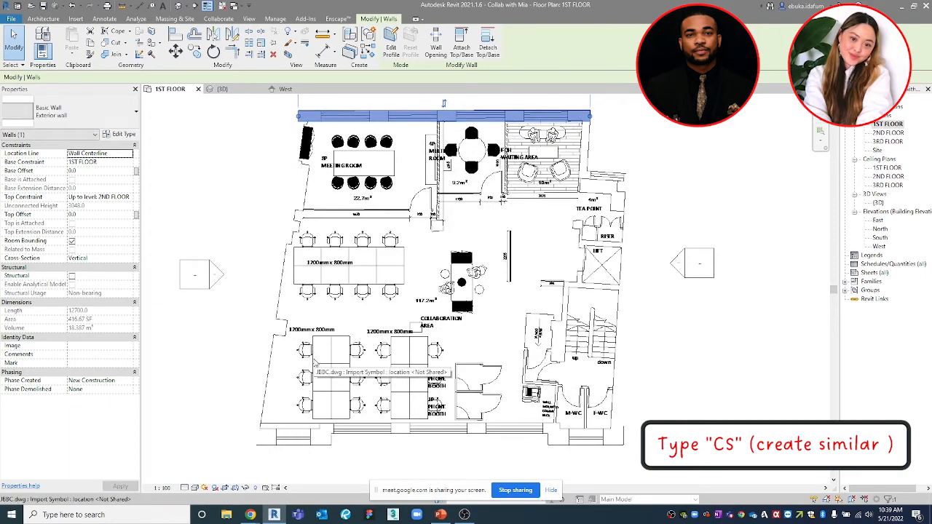
key("c")
key("s")
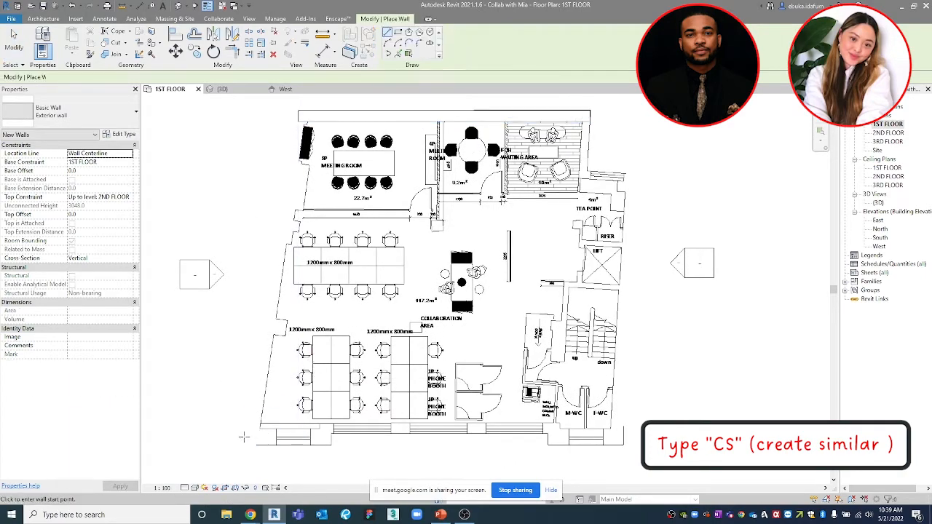
scroll(258, 438, "up", 3)
left_click(254, 438)
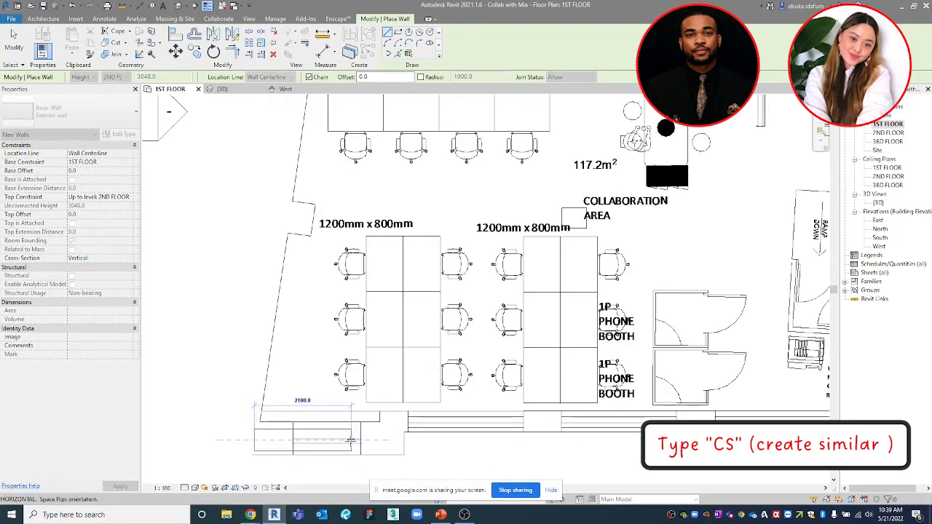
left_click(401, 439)
middle_click_drag(402, 442, 391, 346)
key("Escape")
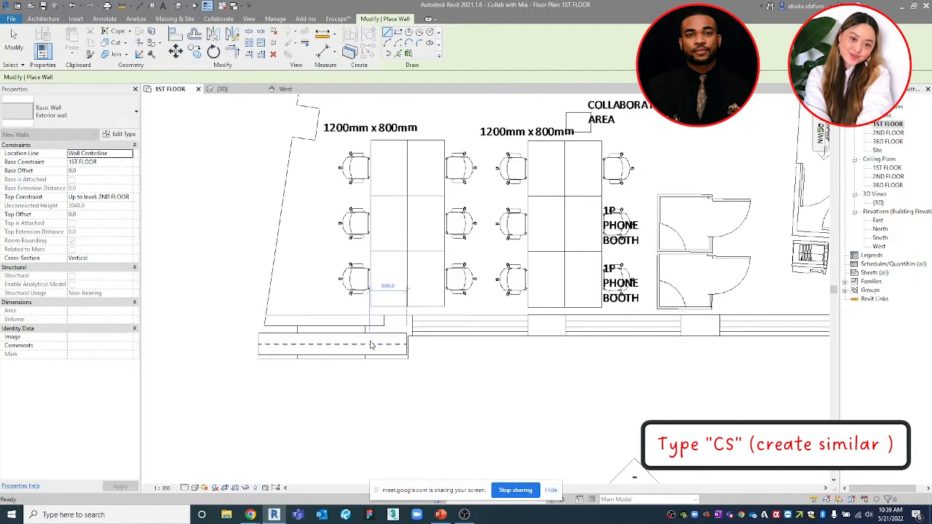
key("Escape")
Move the new wall clear of the plan outline and dimension the depth of the lower-left window bay
left_click_drag(389, 342, 484, 410)
scroll(305, 359, "up", 3)
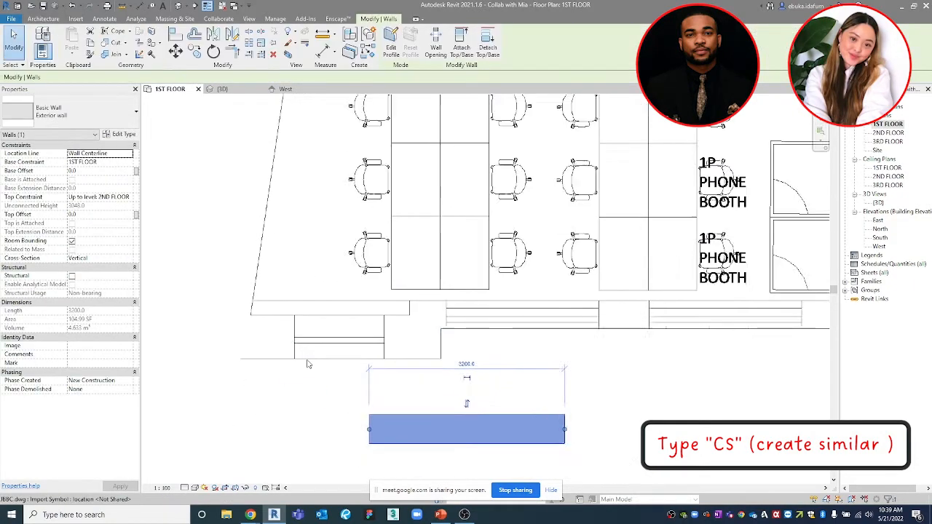
left_click(295, 371)
key("d")
key("i")
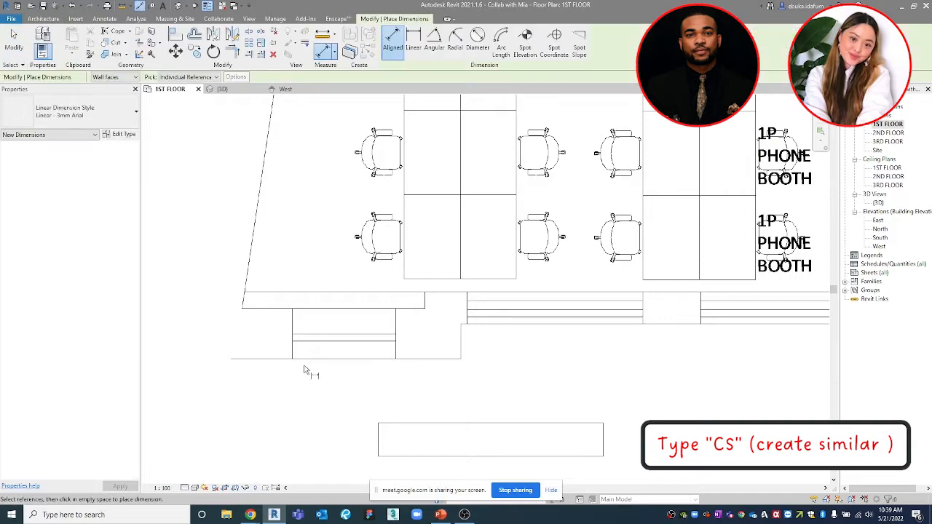
left_click(363, 358)
left_click(358, 311)
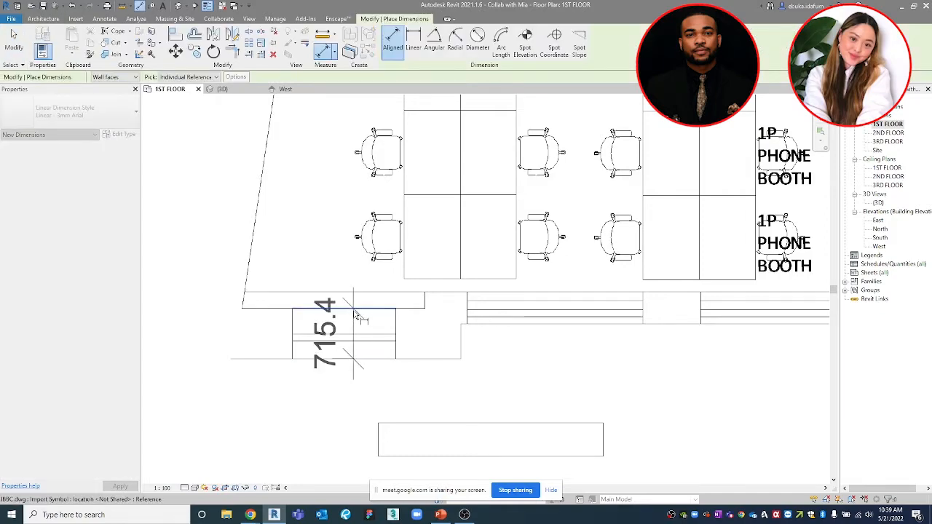
left_click(219, 324)
scroll(304, 372, "down", 4)
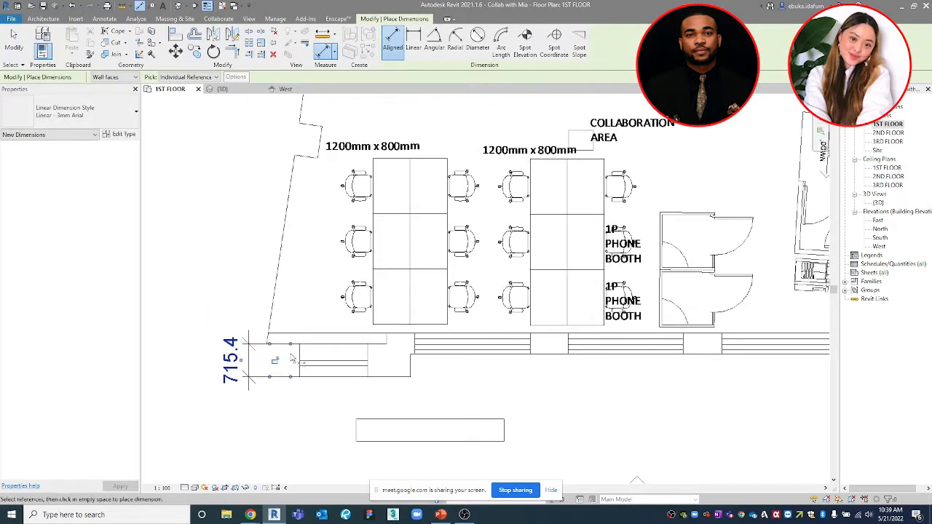
scroll(305, 371, "down", 3)
key("Escape")
key("Escape")
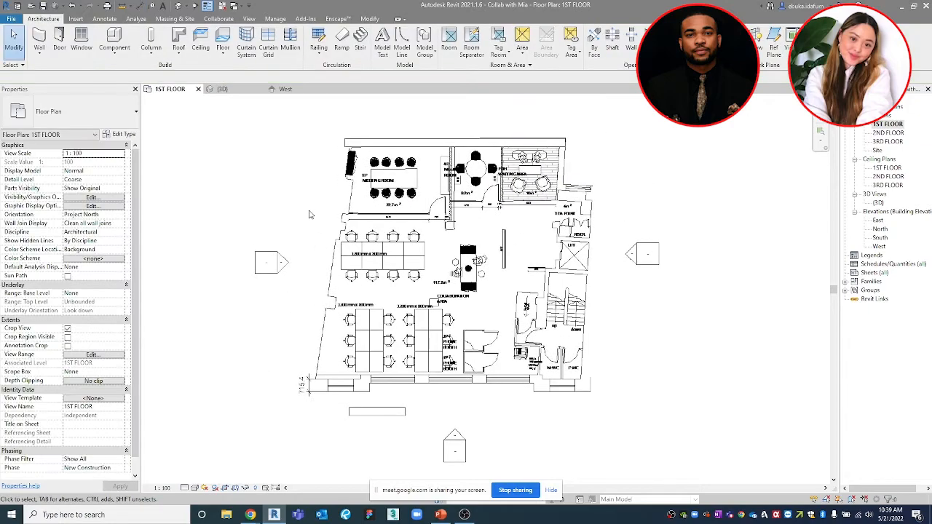
Duplicate the type of the short wall below the plan as "Exterior wall 715"
left_click(372, 417)
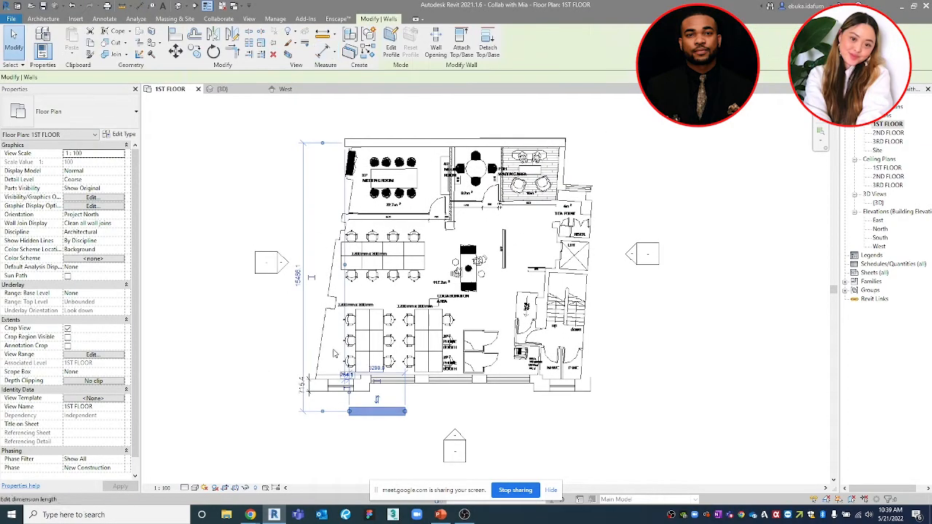
left_click(121, 135)
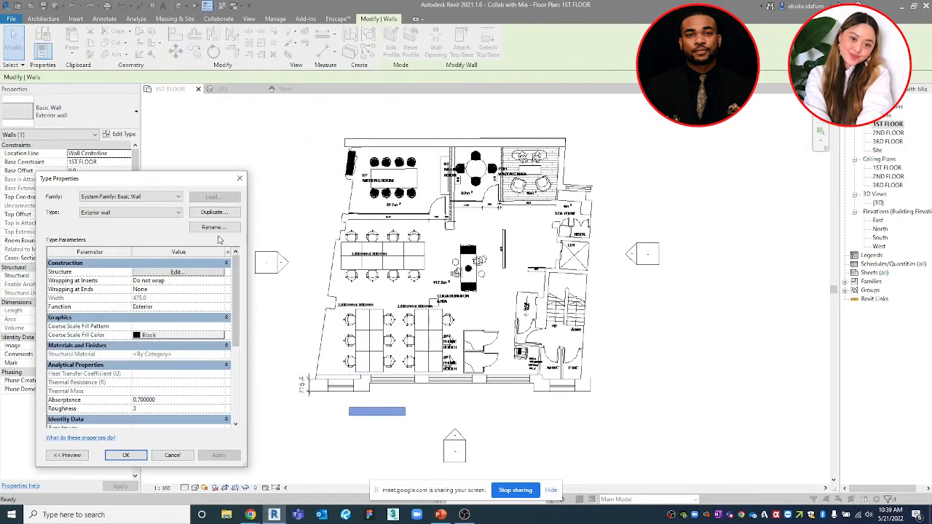
left_click(215, 212)
left_click(145, 315)
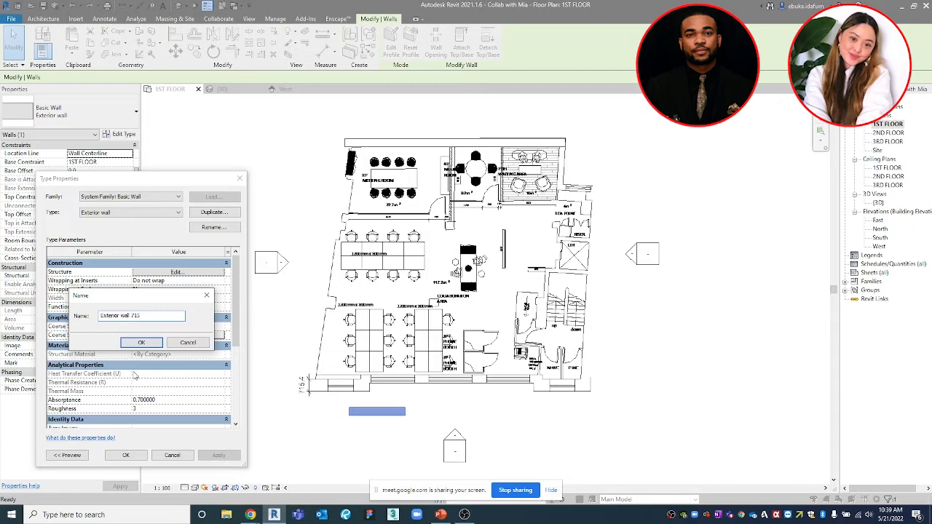
left_click(141, 342)
Set the structure layer thickness of the Exterior wall 715 type to 715 mm and apply the type changes
left_click(177, 272)
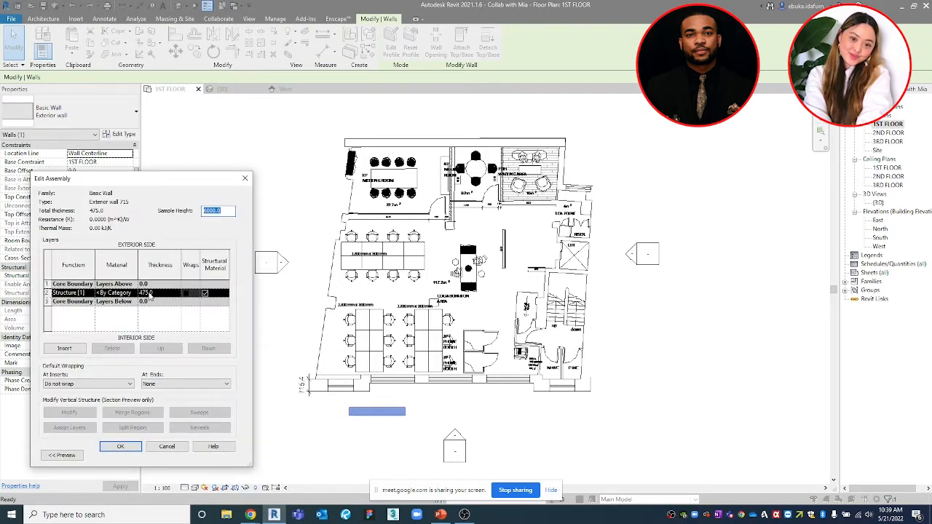
left_click(148, 292)
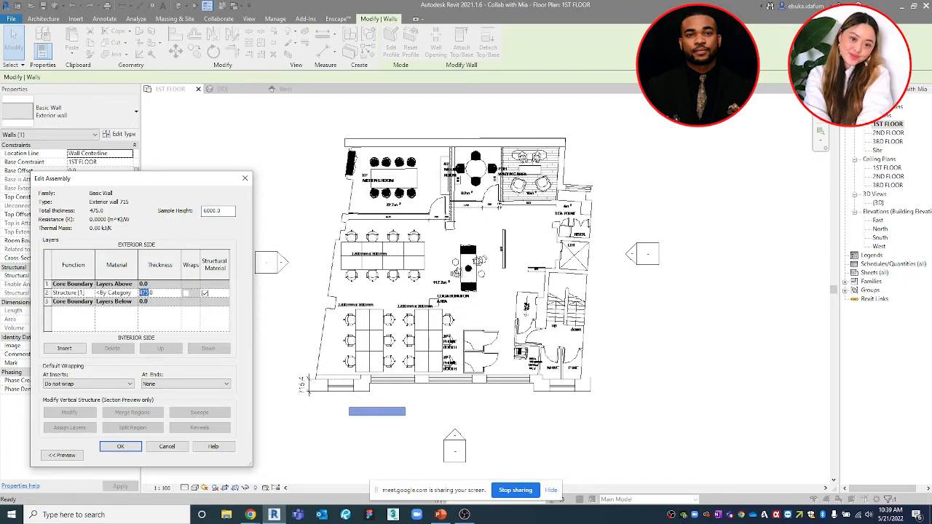
key("BackSpace")
left_click(120, 447)
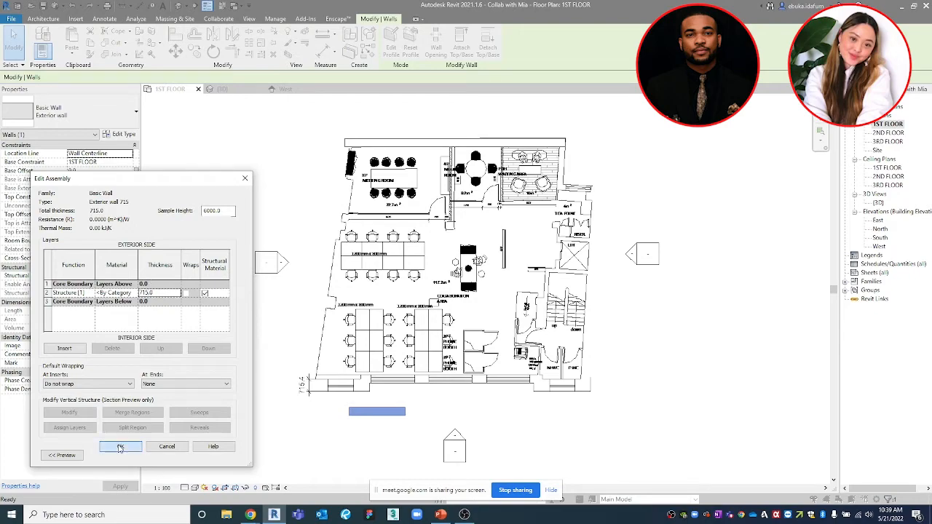
left_click(122, 453)
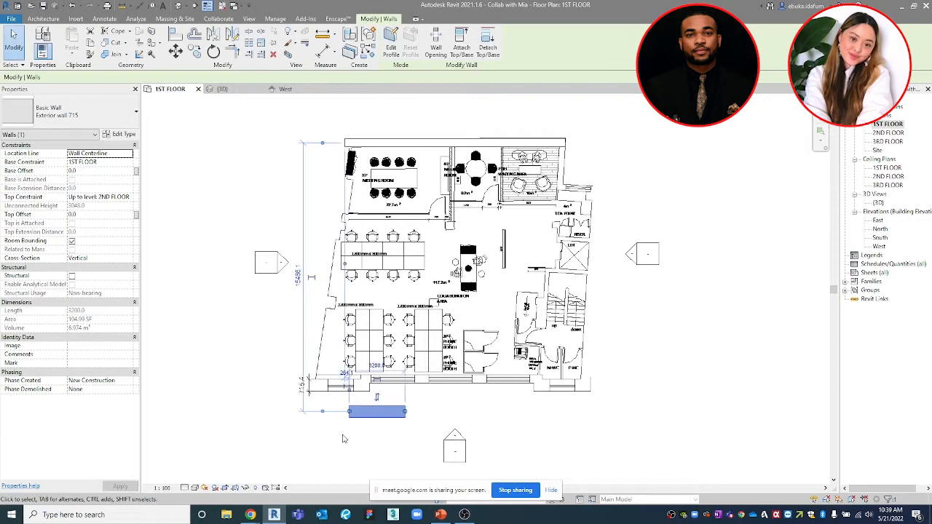
Delete the depth dimension beside the lower-left window bay
scroll(342, 438, "up", 5)
scroll(342, 438, "down", 1)
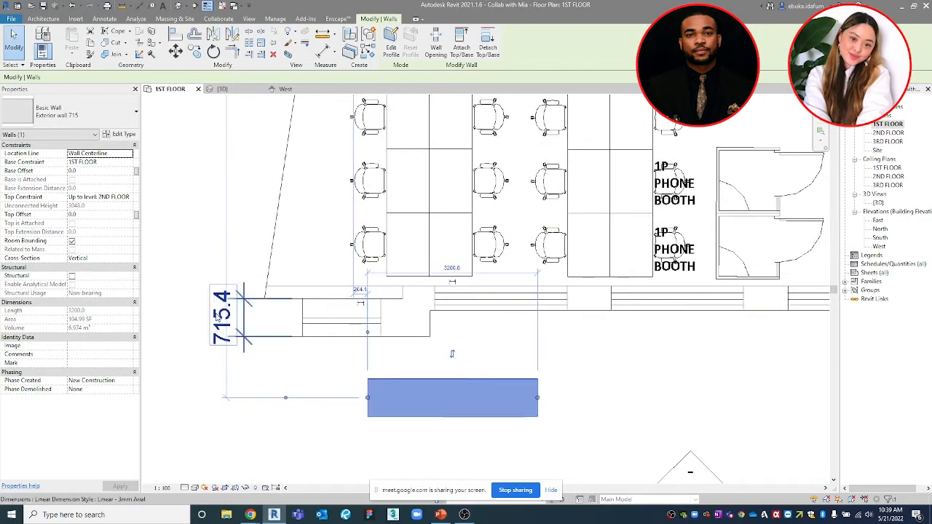
left_click(220, 323)
key("Delete")
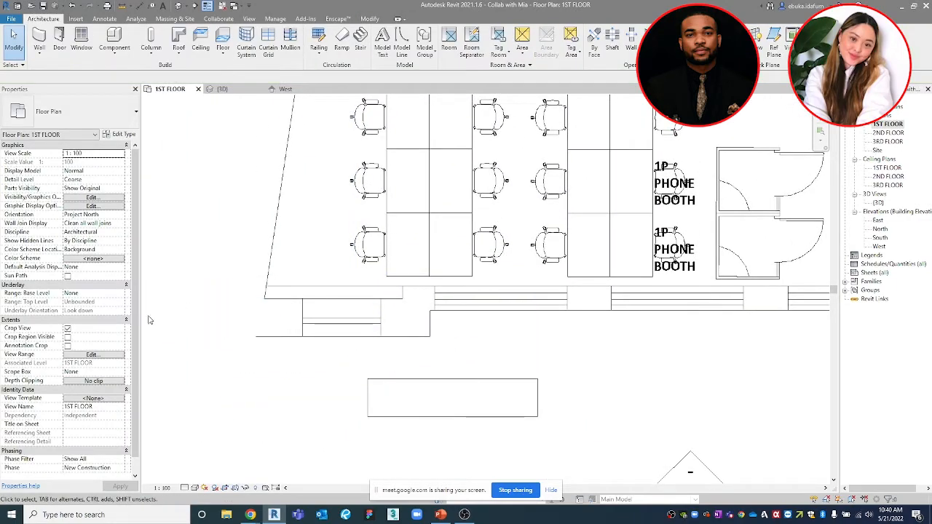
Move the Exterior wall 715 onto the lower-left window bay, with its right end on the bay's outer corner
left_click(442, 411)
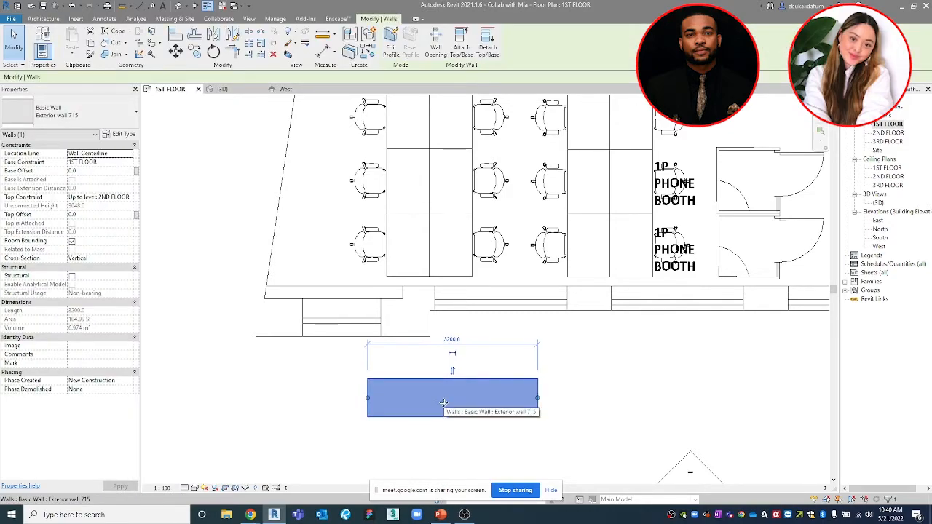
left_click_drag(443, 403, 673, 394)
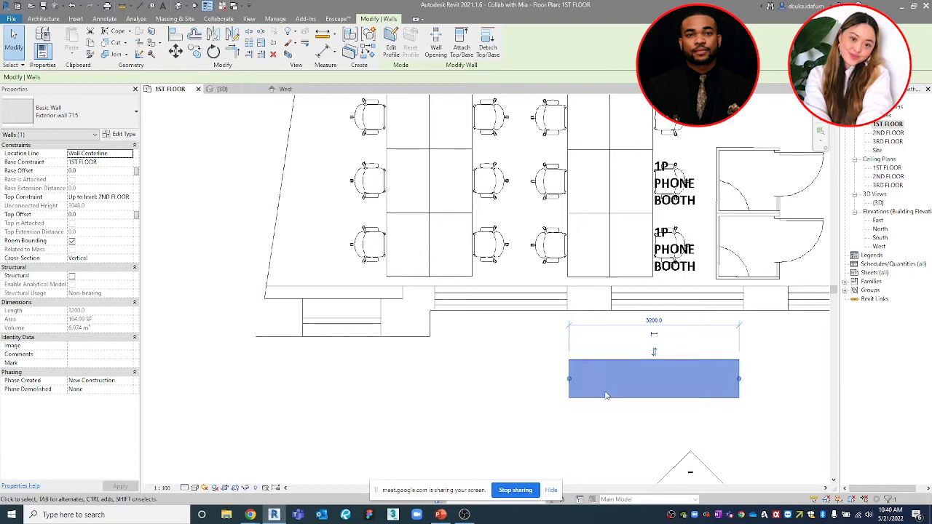
left_click_drag(565, 376, 292, 332)
scroll(437, 332, "up", 5)
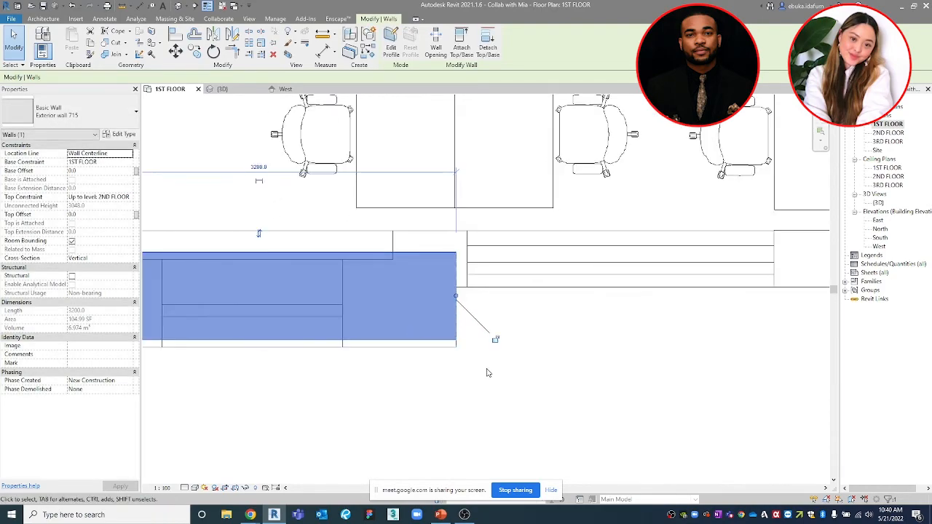
middle_click_drag(568, 361, 608, 356)
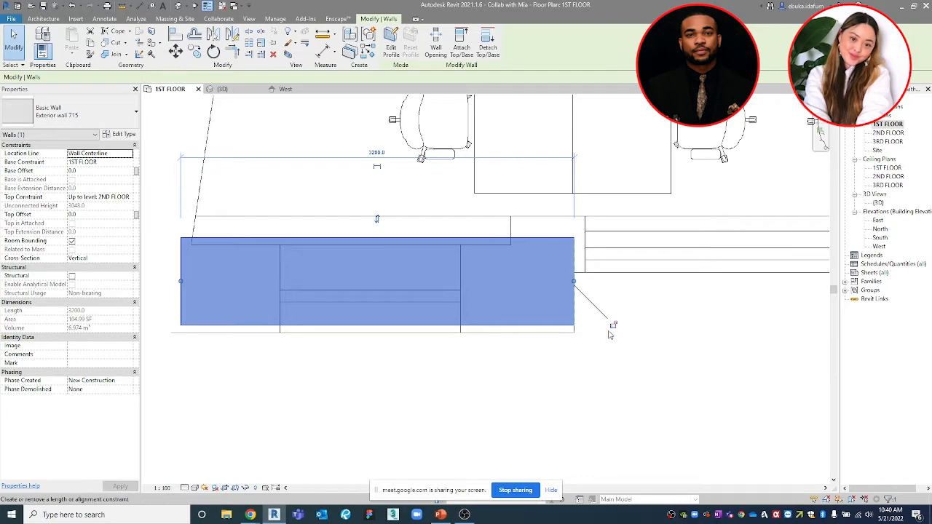
scroll(583, 357, "up", 3)
left_click(582, 350)
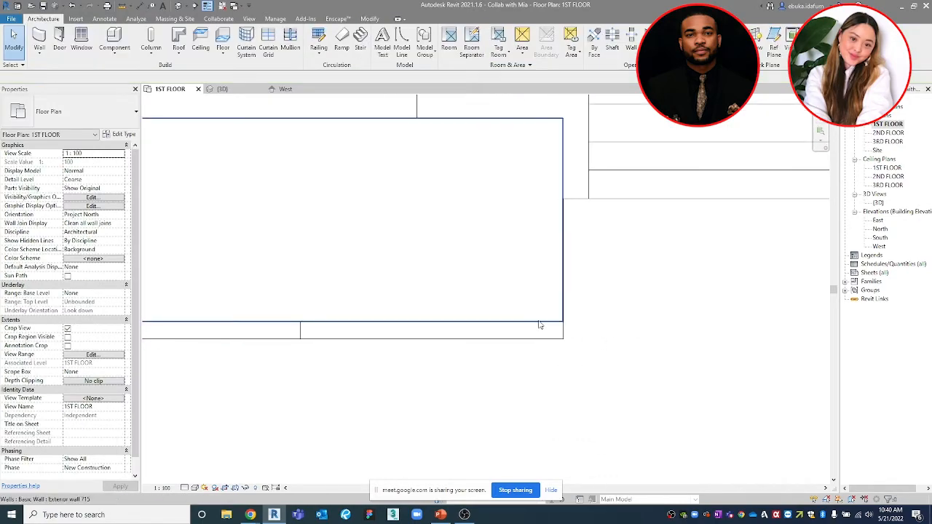
left_click(539, 325)
scroll(540, 326, "down", 1)
middle_click_drag(546, 329, 560, 376)
left_click(558, 376)
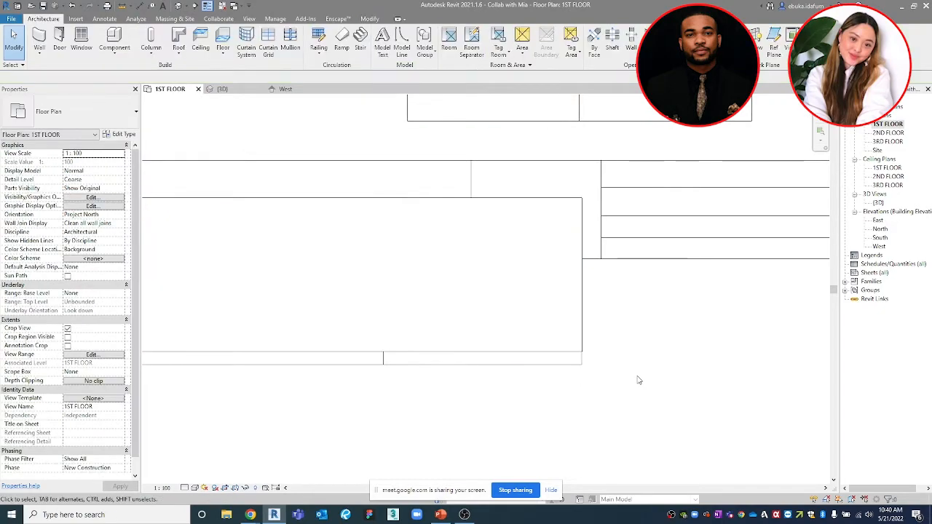
Align the outer face of the Exterior wall 715 with the outer line of the lower-left window bay in the JBBC drawing
key("a")
key("l")
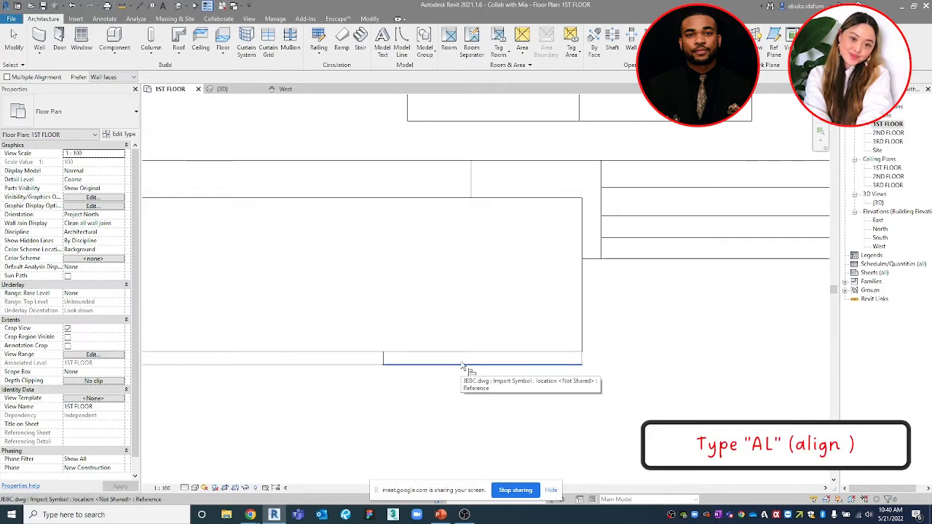
middle_click_drag(476, 376, 496, 363)
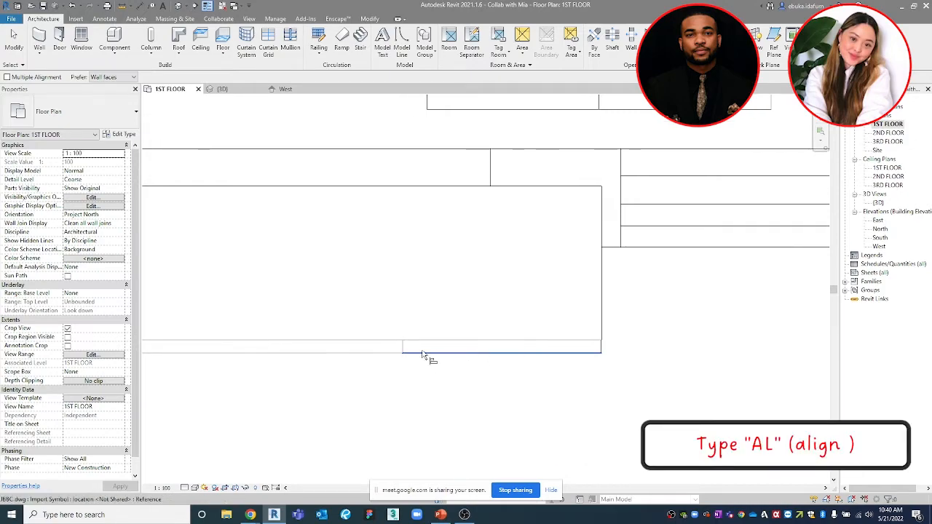
scroll(405, 358, "up", 2)
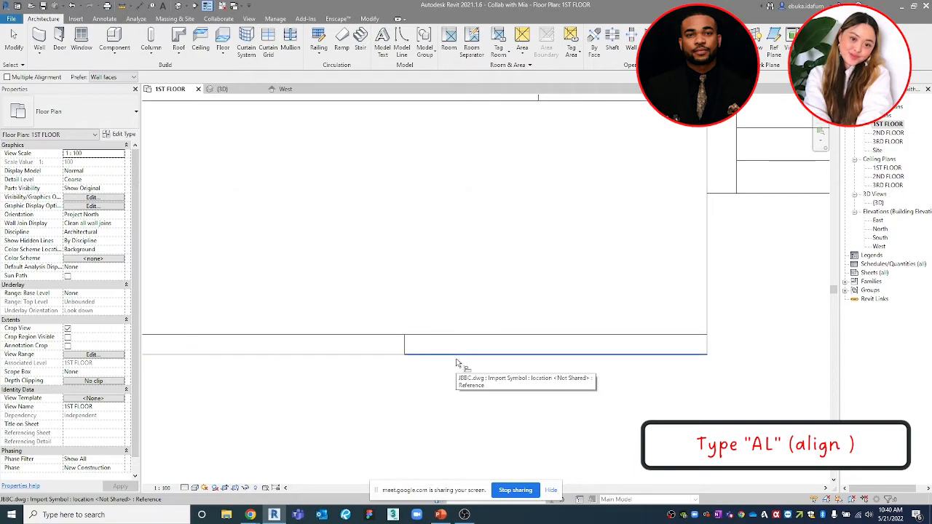
left_click(377, 355)
left_click(376, 336)
scroll(425, 337, "down", 5)
middle_click_drag(468, 345, 664, 348)
scroll(548, 365, "down", 1)
middle_click_drag(546, 364, 436, 363)
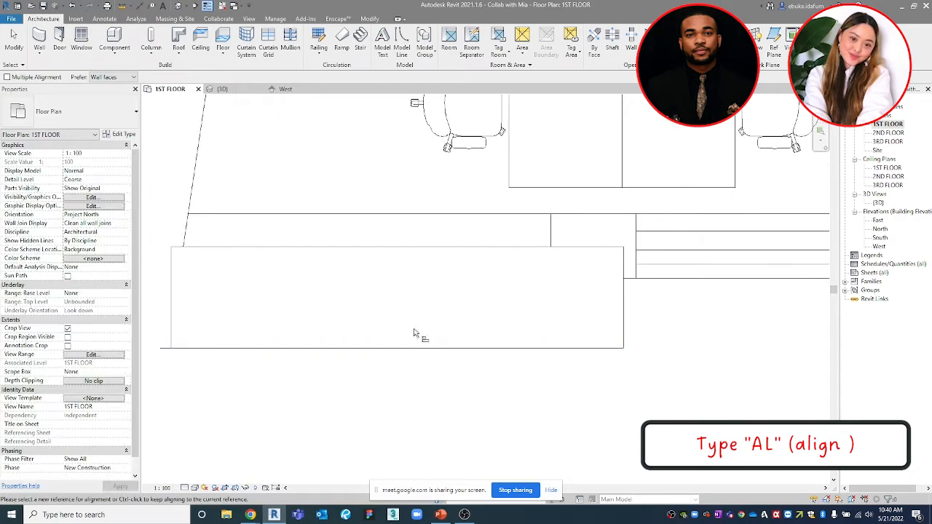
key("Escape")
key("Escape")
left_click(394, 335)
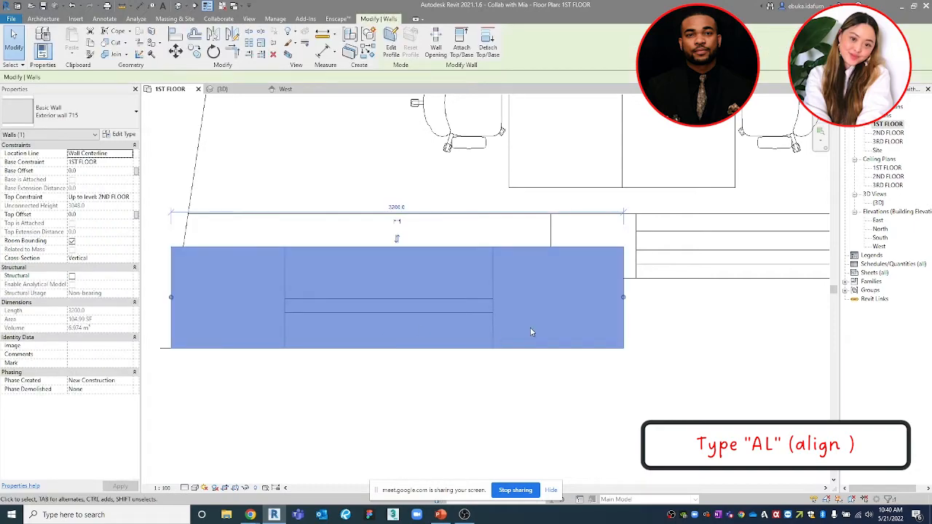
left_click(699, 342)
Examine the window bays and wall recesses along the south facade of the first-floor plan
scroll(601, 322, "down", 3)
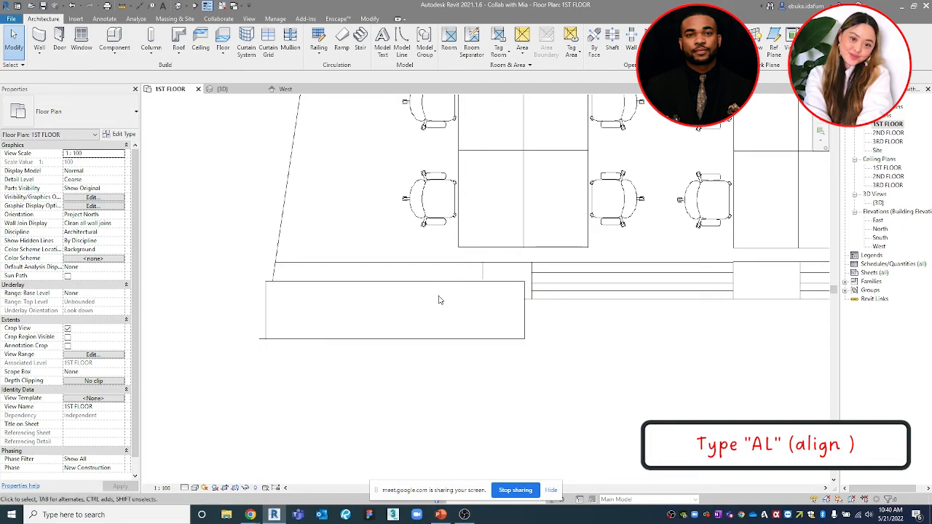
middle_click_drag(422, 339, 409, 358)
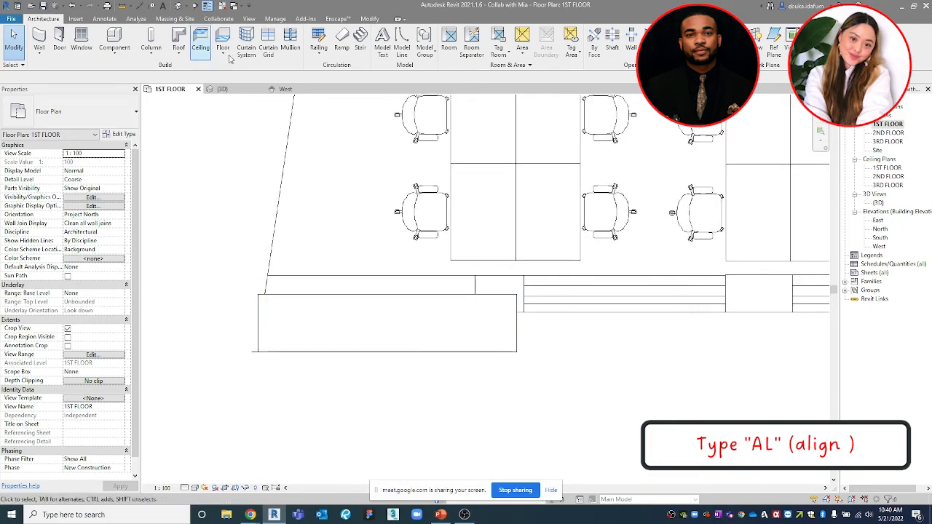
left_click(77, 19)
left_click(104, 19)
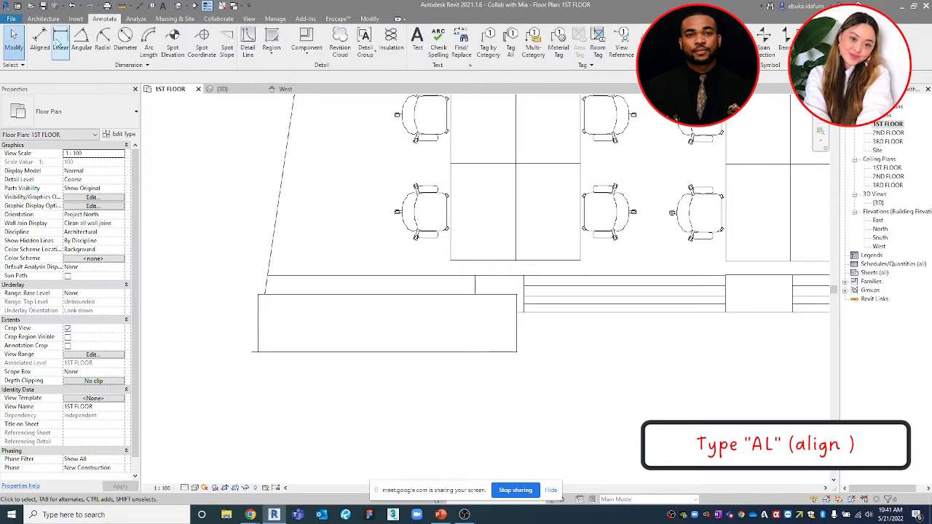
left_click(274, 302)
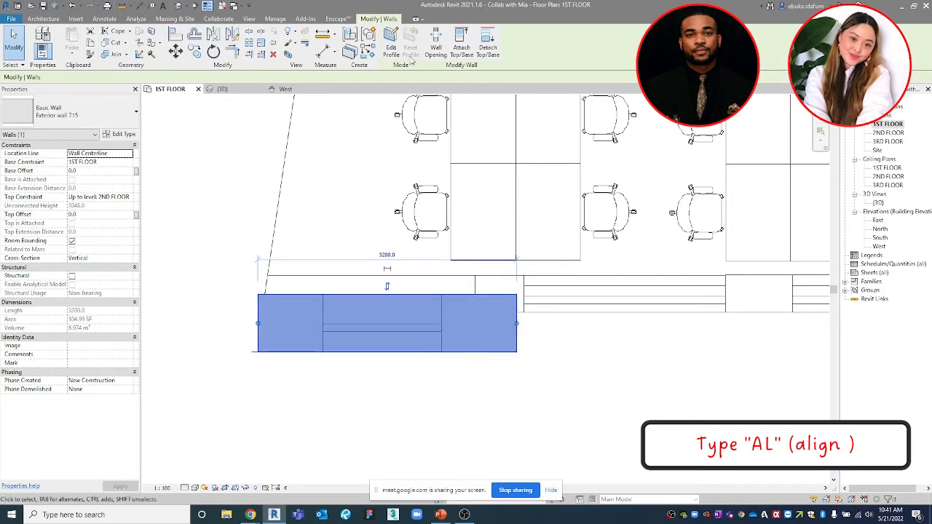
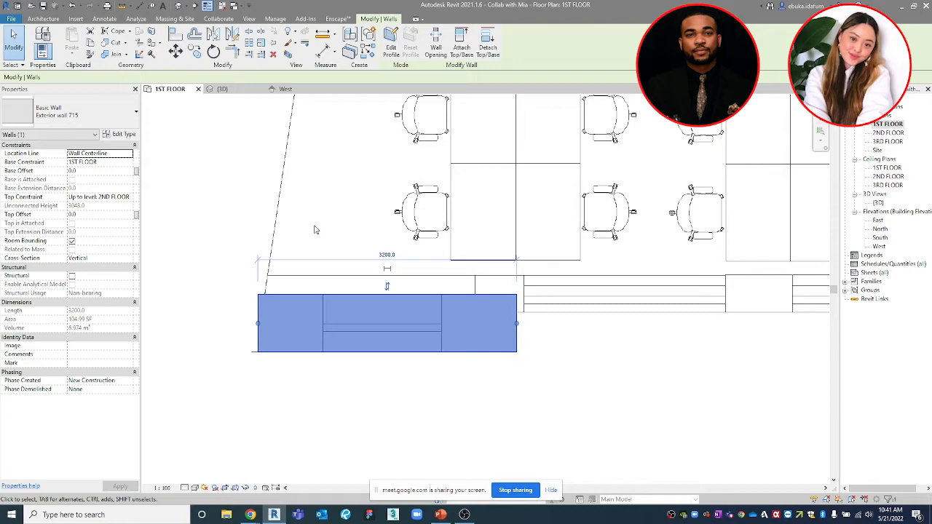
scroll(566, 307, "down", 1)
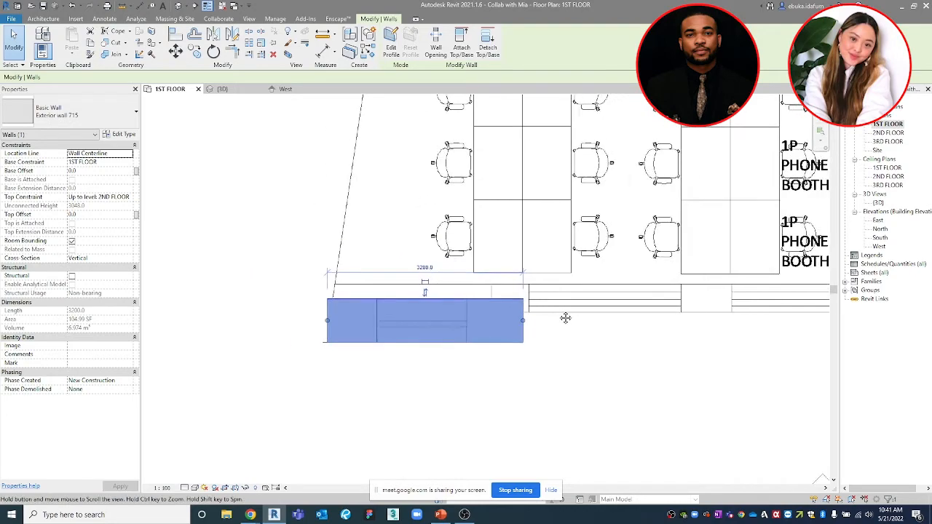
middle_click_drag(572, 316, 410, 317)
scroll(655, 341, "down", 1)
middle_click_drag(658, 341, 321, 337)
scroll(488, 349, "down", 1)
middle_click_drag(520, 327, 543, 349)
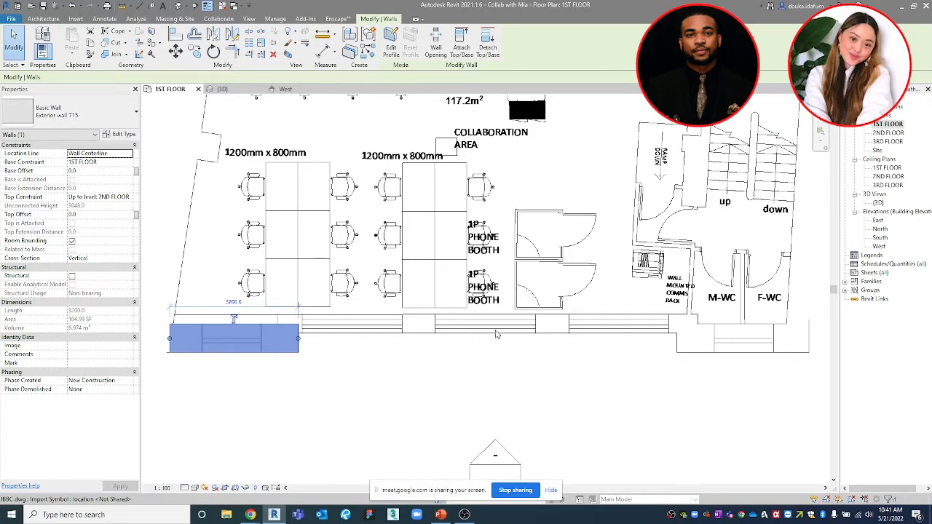
middle_click_drag(493, 382, 506, 381)
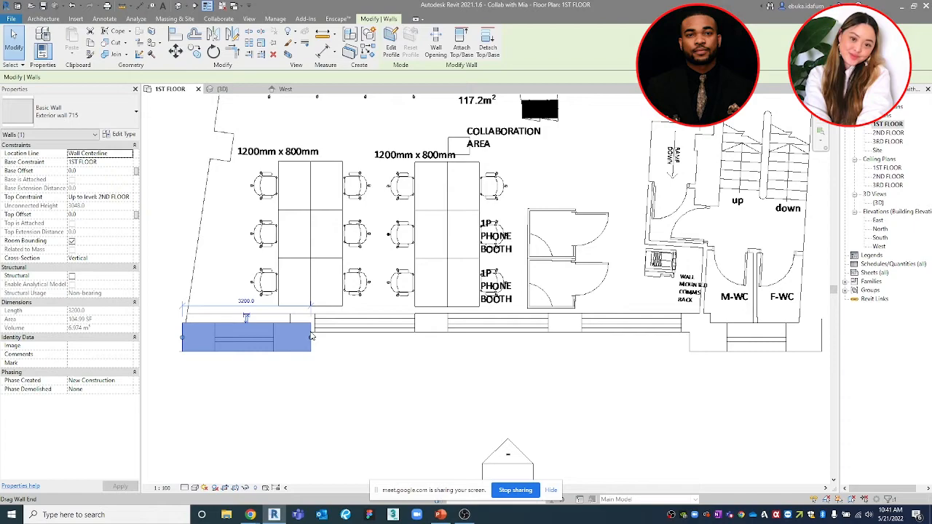
left_click(432, 374)
scroll(435, 391, "down", 4)
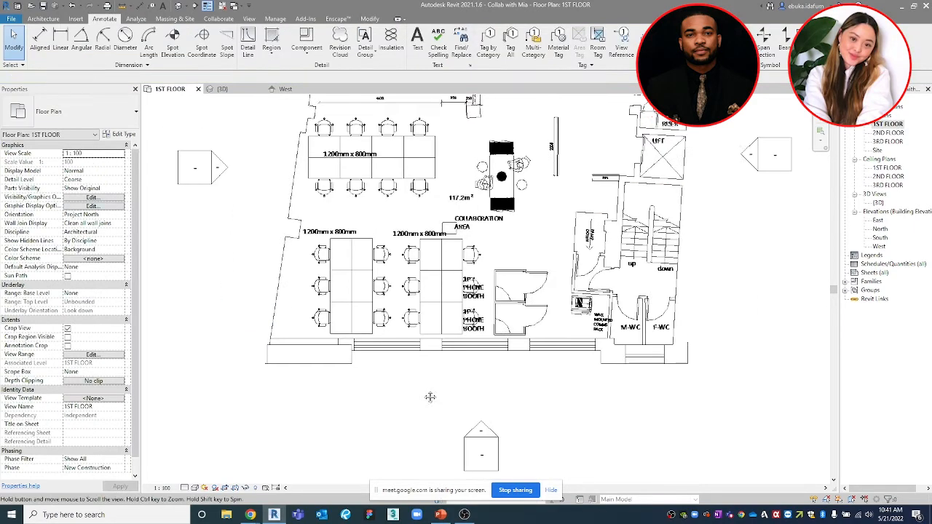
middle_click_drag(447, 406, 415, 423)
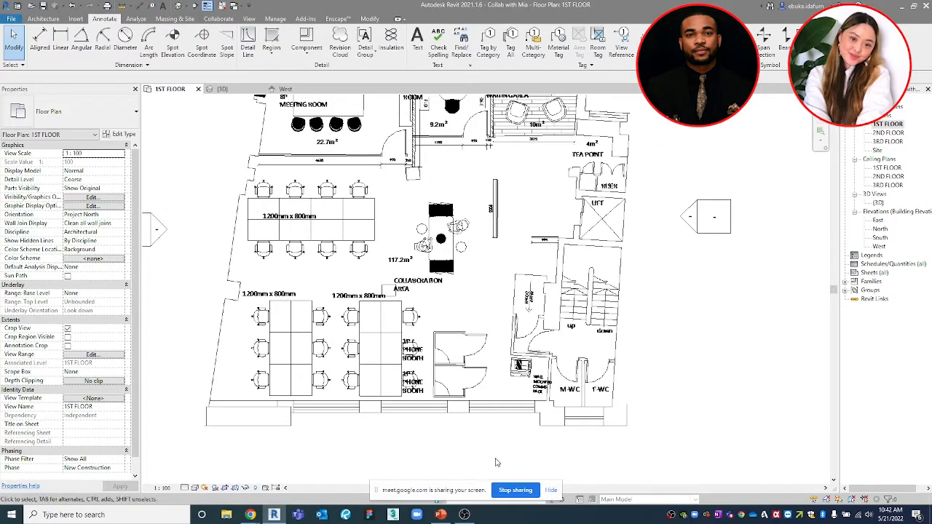
middle_click_drag(542, 459, 625, 428)
scroll(432, 393, "up", 3)
middle_click_drag(482, 395, 553, 417)
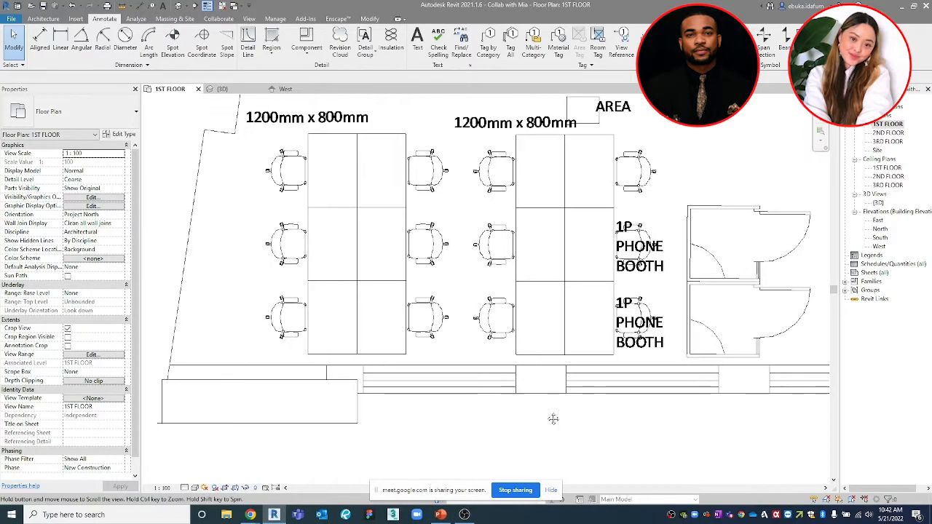
left_click(312, 386)
mouse_move(311, 386)
left_mouse_down()
mouse_move(313, 445)
mouse_move(302, 395)
left_mouse_up()
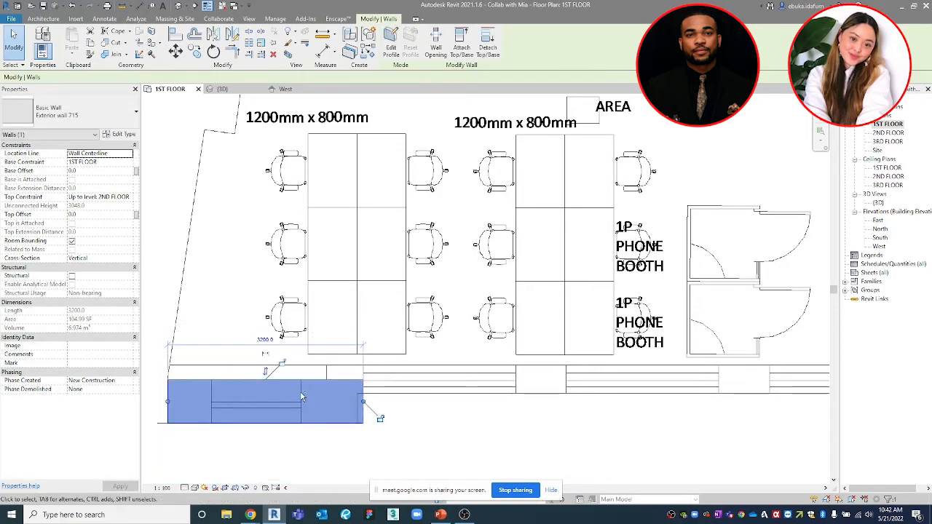
key("ctrl+z")
Measure the depth of the solid pier between the south facade windows with an aligned dimension
scroll(470, 416, "up", 4)
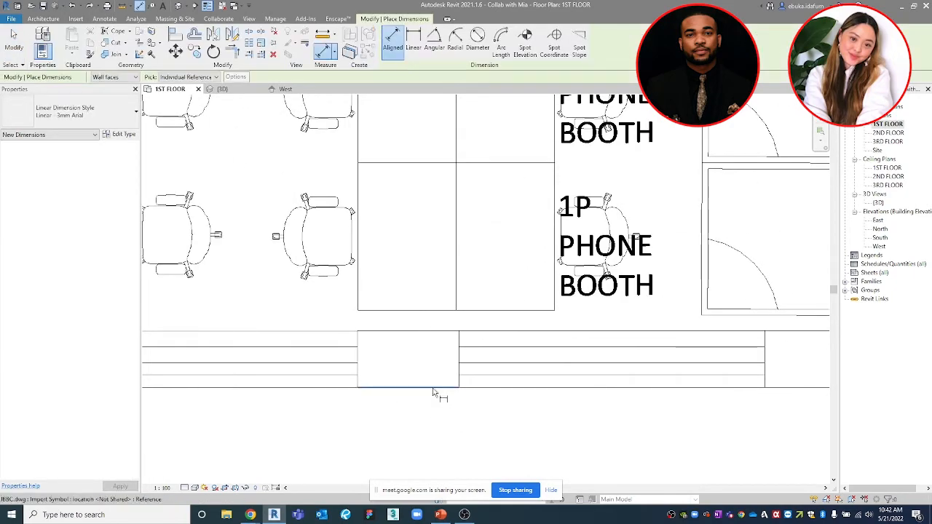
left_click(433, 387)
left_click(431, 332)
scroll(432, 353, "down", 3)
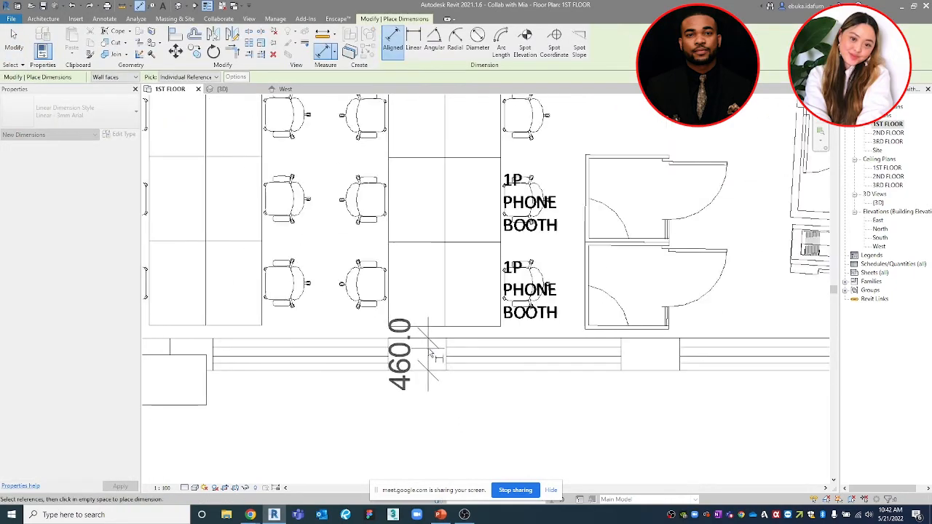
scroll(432, 361, "down", 2)
scroll(428, 364, "up", 4)
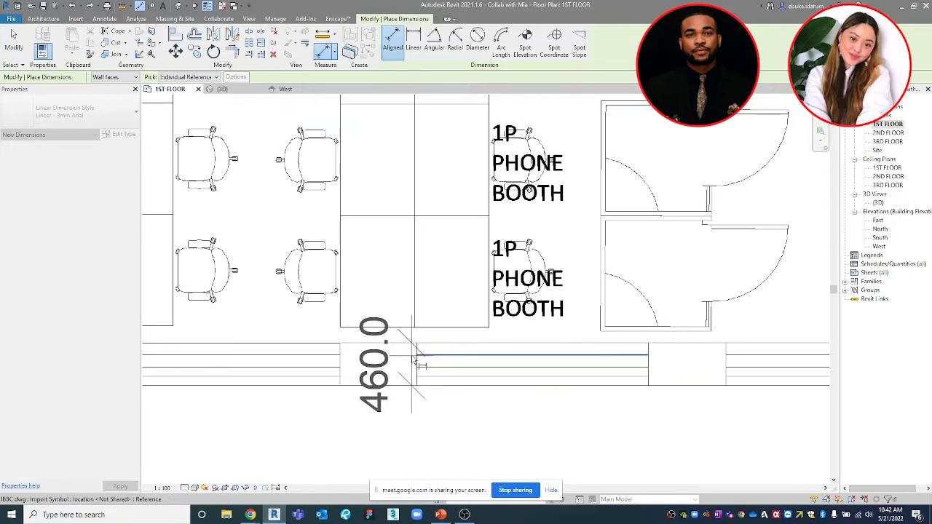
scroll(419, 369, "down", 1)
scroll(418, 369, "up", 1)
key("Escape")
scroll(437, 364, "down", 2)
key("Escape")
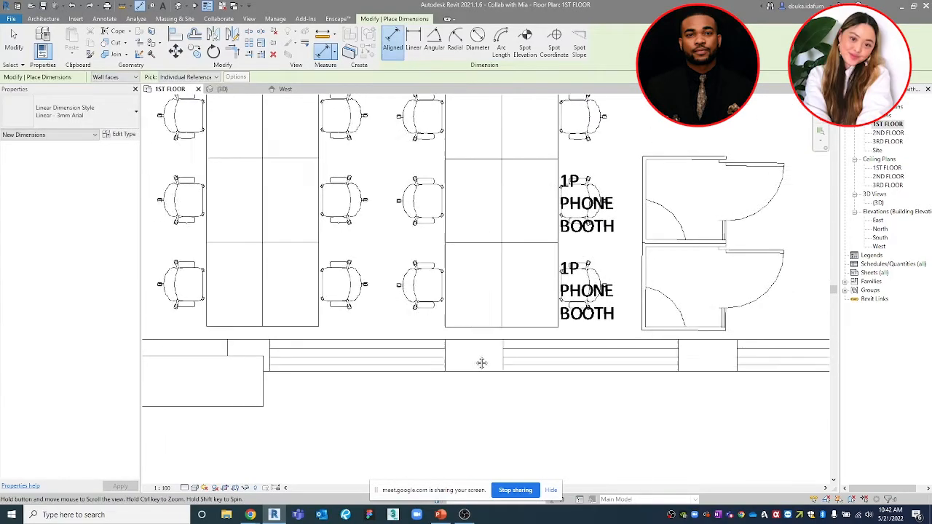
Duplicate the type of the lower-left bay's wall under the name Exterior wall 416 and apply it to that wall
left_click(268, 400)
scroll(268, 401, "down", 2)
left_click(119, 134)
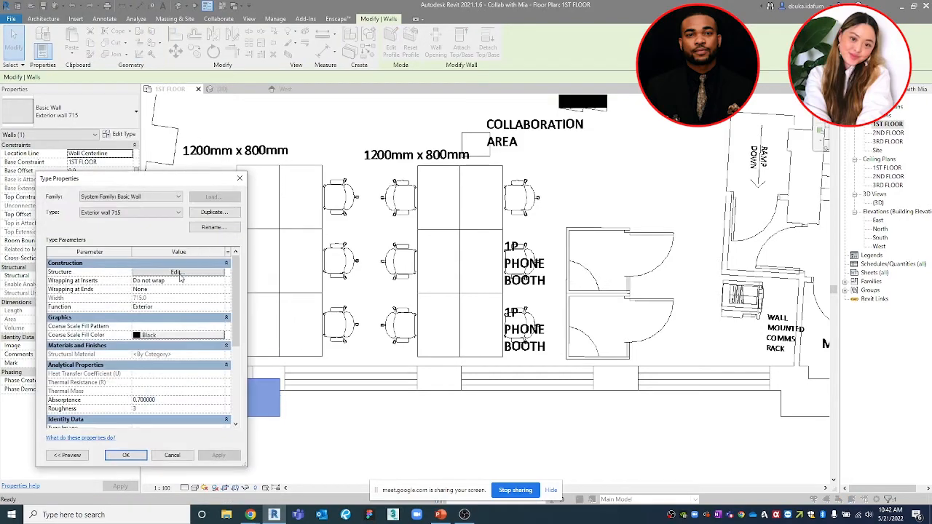
left_click(177, 272)
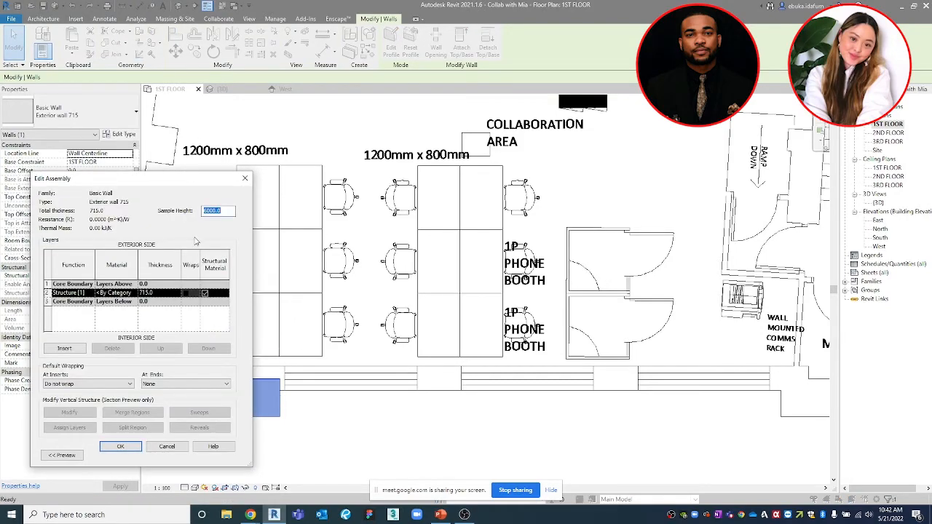
left_click(244, 178)
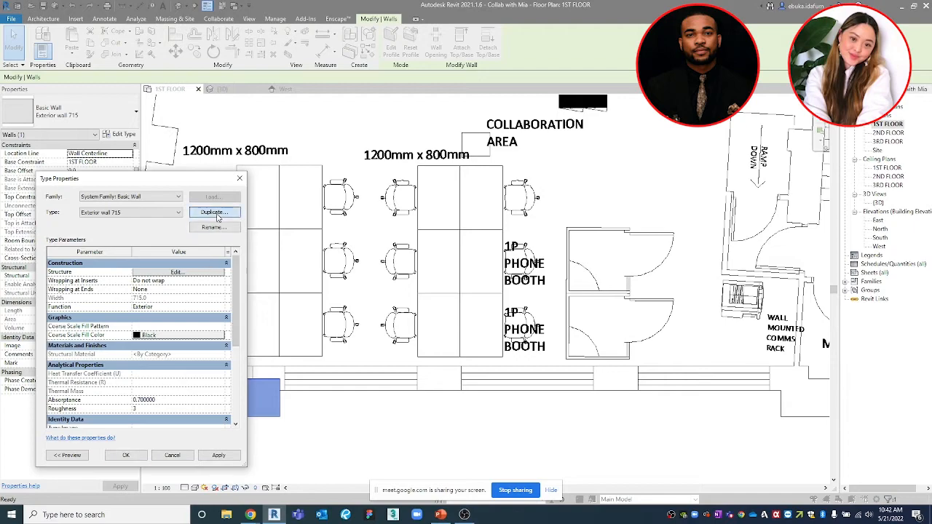
left_click(213, 212)
left_click(137, 315)
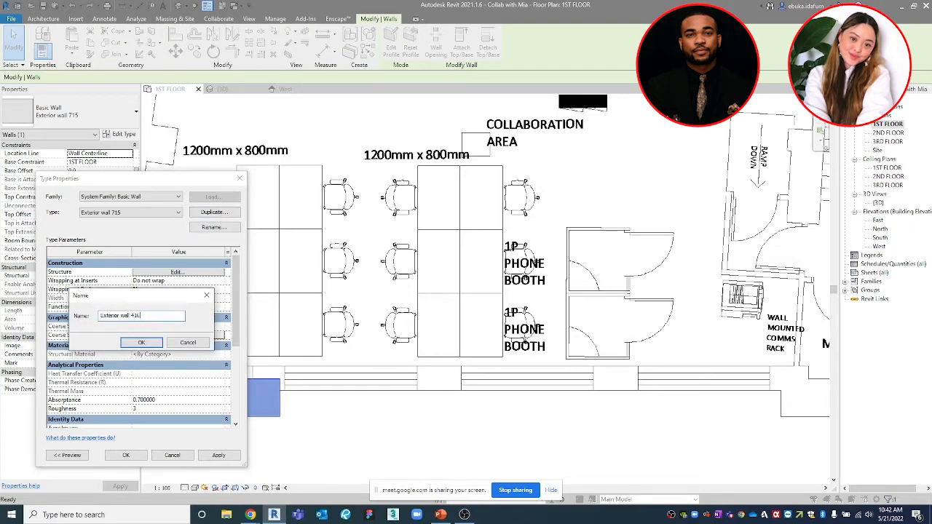
left_click(141, 343)
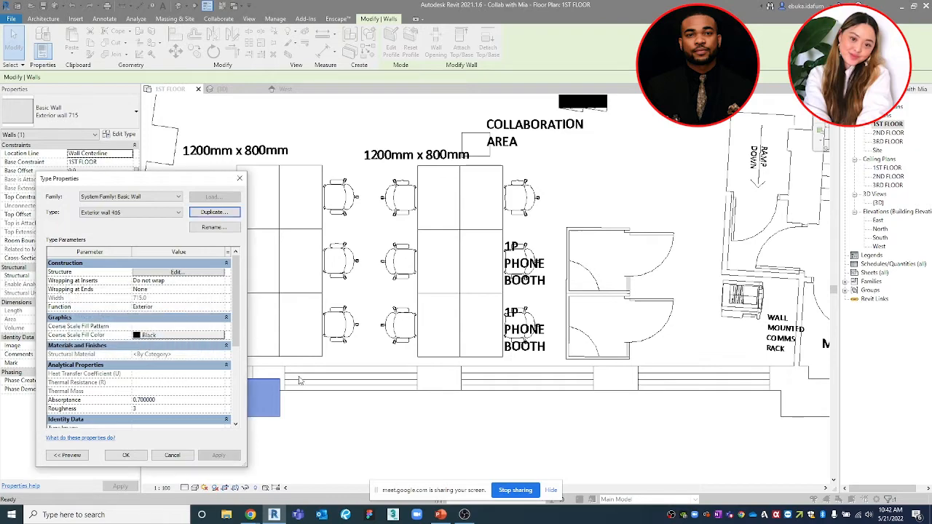
left_click(125, 456)
scroll(310, 406, "down", 2)
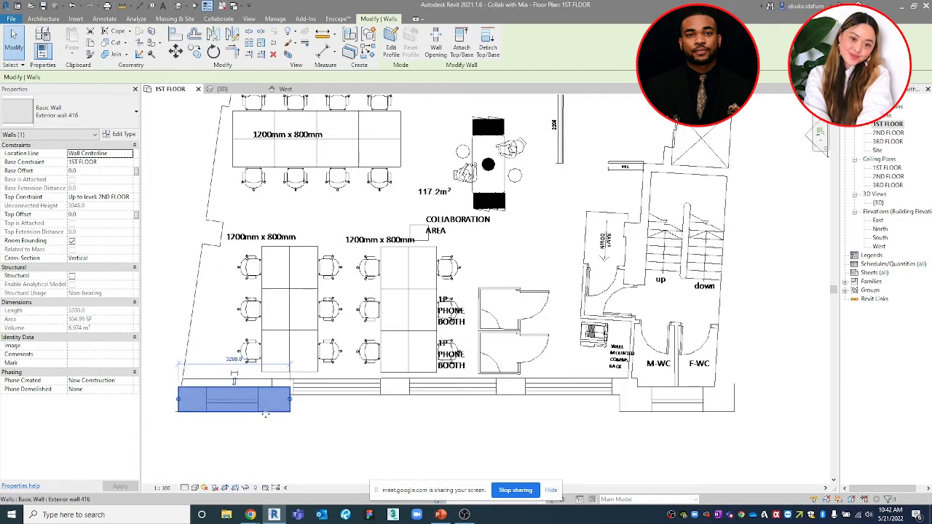
Delete the wall covering the lower-left window bay of the plan
scroll(348, 412, "down", 3)
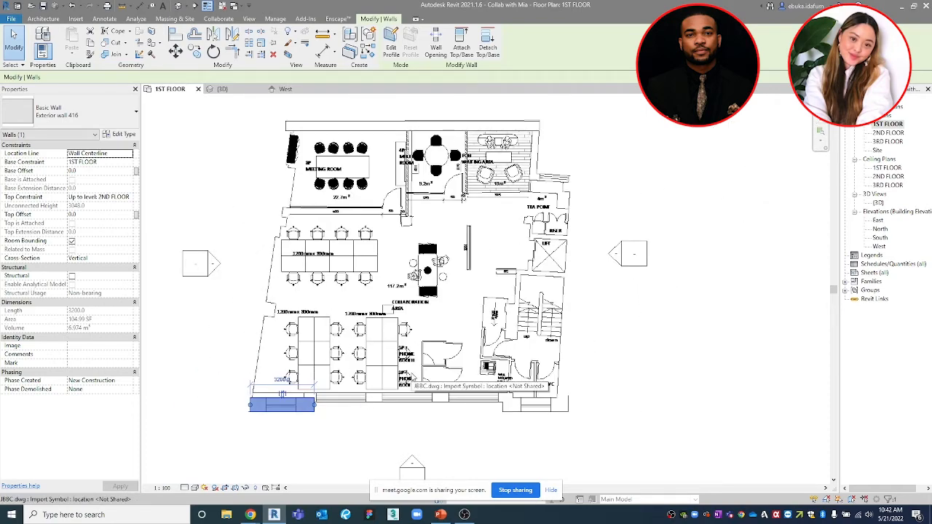
scroll(291, 400, "up", 4)
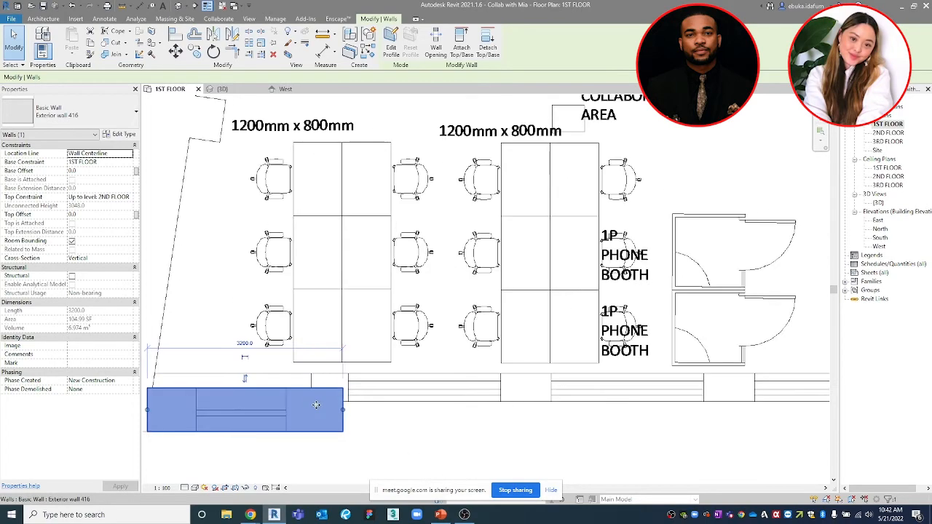
scroll(318, 418, "down", 5)
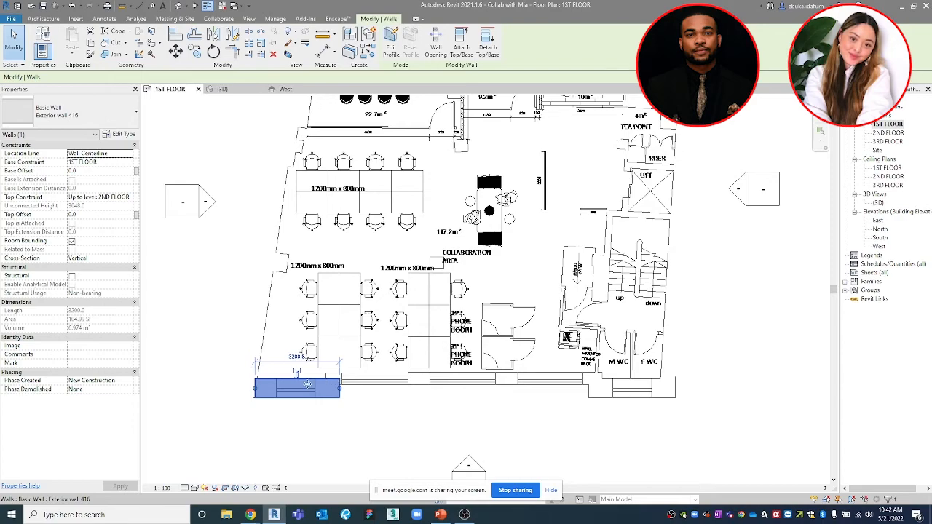
scroll(311, 383, "up", 5)
key("Escape")
left_click(404, 397)
key("Escape")
Draw a 3300 mm Exterior wall along the lower-left window bay and return it up to the recessed window facade
key("w")
key("a")
scroll(382, 364, "down", 2)
middle_click_drag(382, 363, 411, 351)
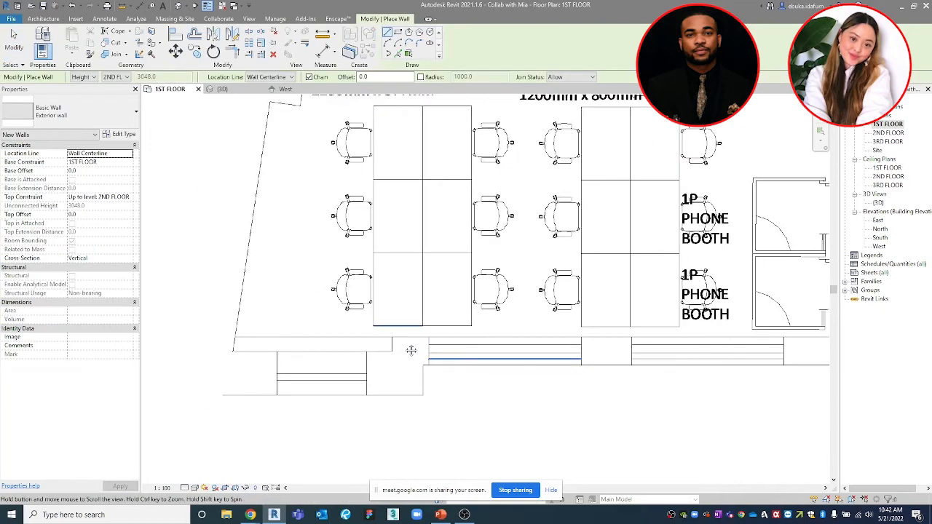
left_click(216, 383)
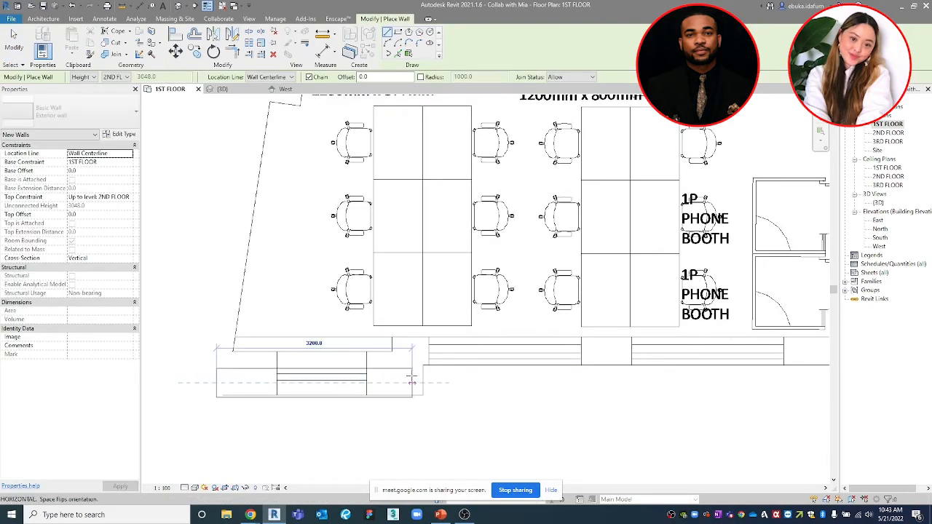
left_click(419, 383)
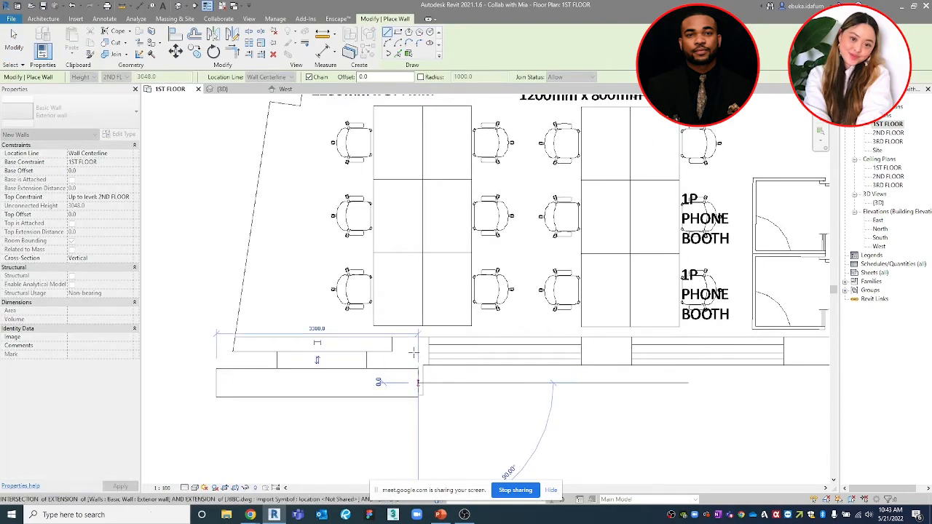
left_click(417, 350)
Continue the Exterior wall chain along the recessed south windows, down the lower-right bay's step and along that bay to the building corner
scroll(591, 339, "down", 1)
middle_click_drag(542, 353, 313, 360)
scroll(411, 358, "down", 1)
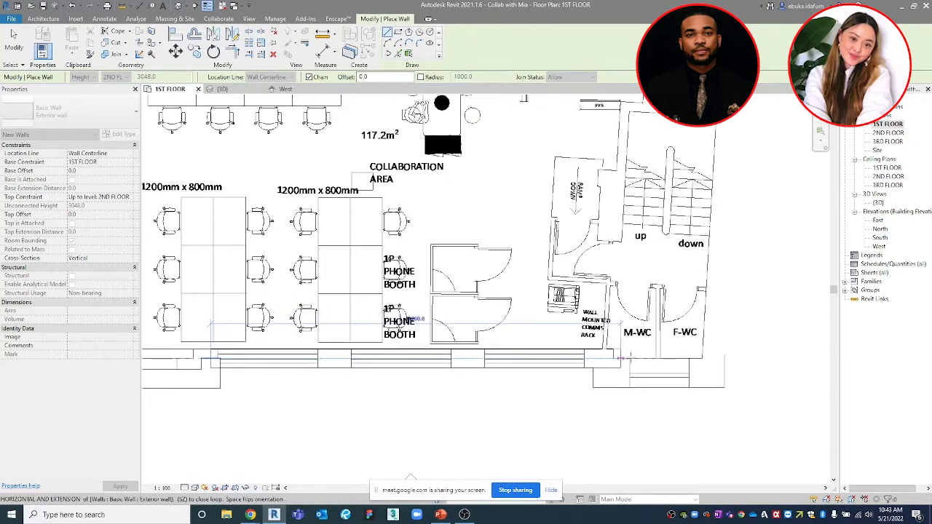
scroll(624, 360, "up", 2)
left_click(584, 356)
left_click(584, 412)
scroll(417, 421, "down", 2)
left_click(641, 418)
Continue the wall chain up the slanted east side to the tea point corner and back to the waiting area's outer wall
scroll(634, 371, "down", 2)
middle_click_drag(647, 296, 648, 429)
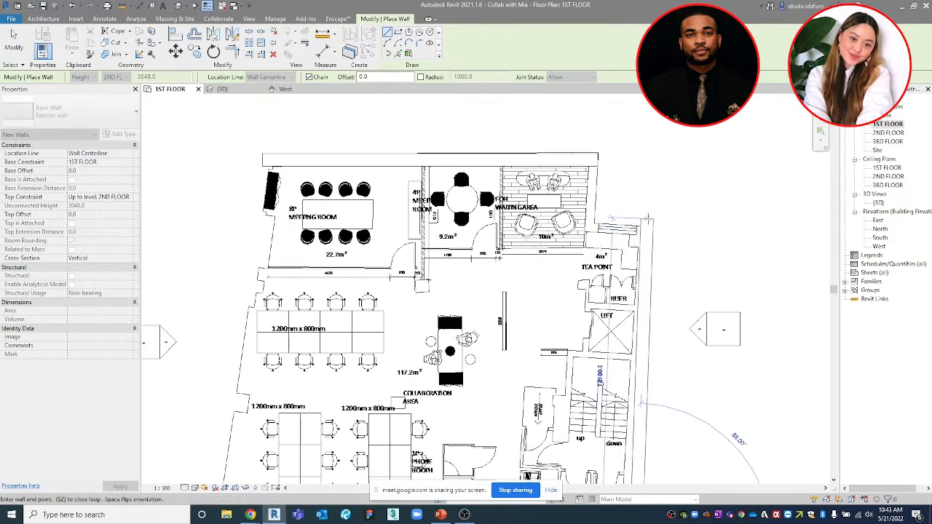
scroll(646, 222, "up", 2)
left_click(646, 229)
left_click(527, 231)
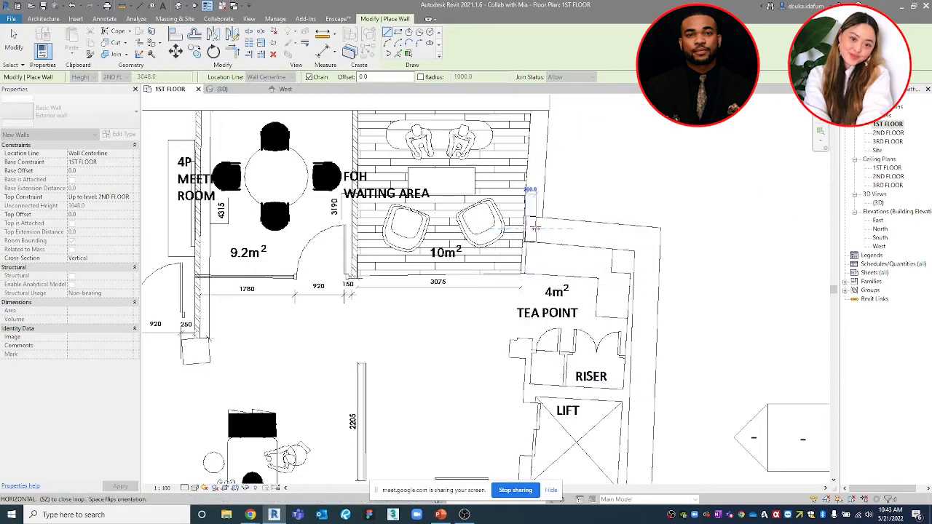
Draw the last wall segment beside the waiting area up to the existing north wall and end the wall chain
scroll(536, 160, "down", 1)
middle_click_drag(537, 158, 533, 246)
left_click(536, 194)
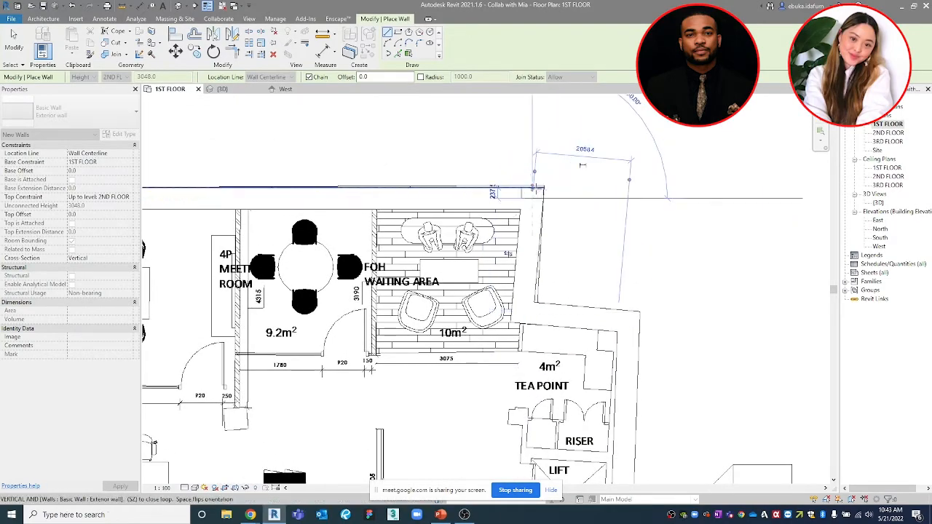
scroll(633, 193, "down", 2)
middle_click_drag(634, 193, 778, 215)
key("Escape")
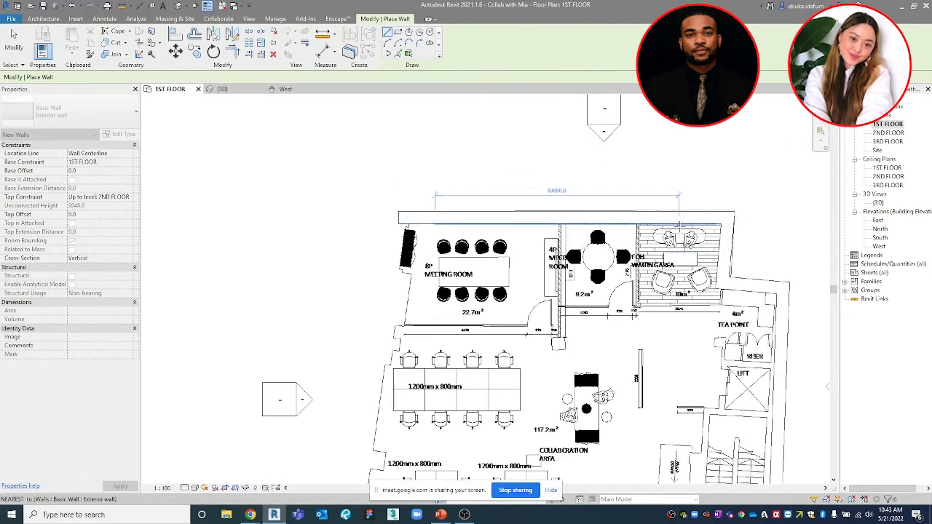
scroll(772, 255, "down", 1)
middle_click_drag(771, 255, 671, 203)
key("Escape")
scroll(678, 235, "down", 2)
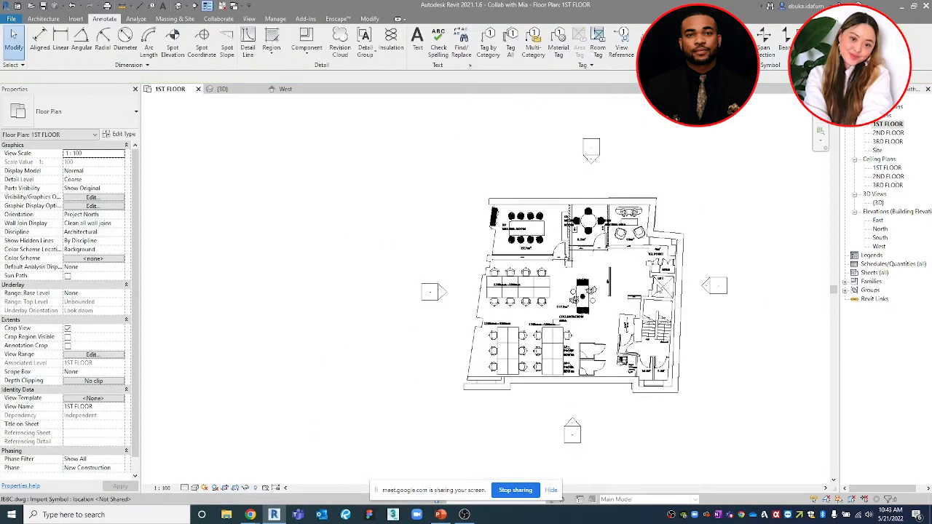
Set the first-floor plan's visual style to Wireframe so the imported drawing shows through the lower-left bay wall
scroll(485, 389, "up", 3)
left_click(487, 385)
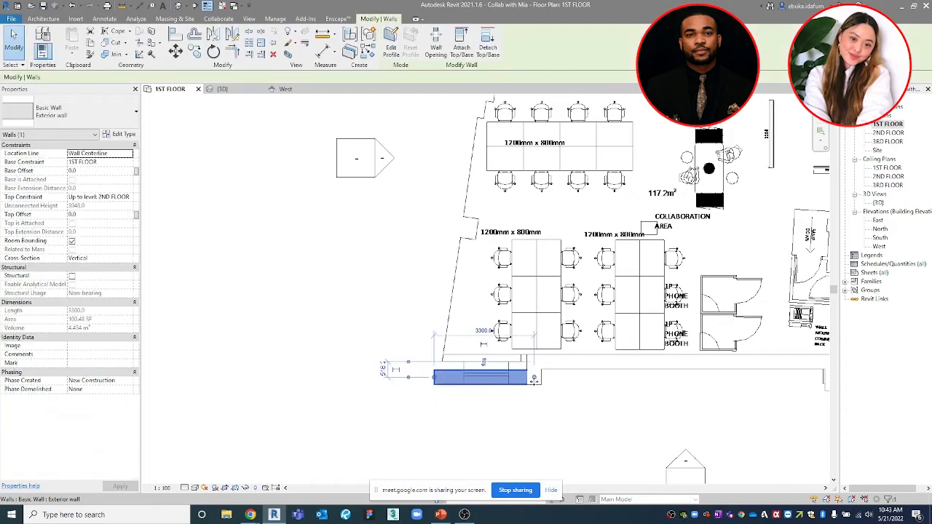
scroll(495, 386, "up", 2)
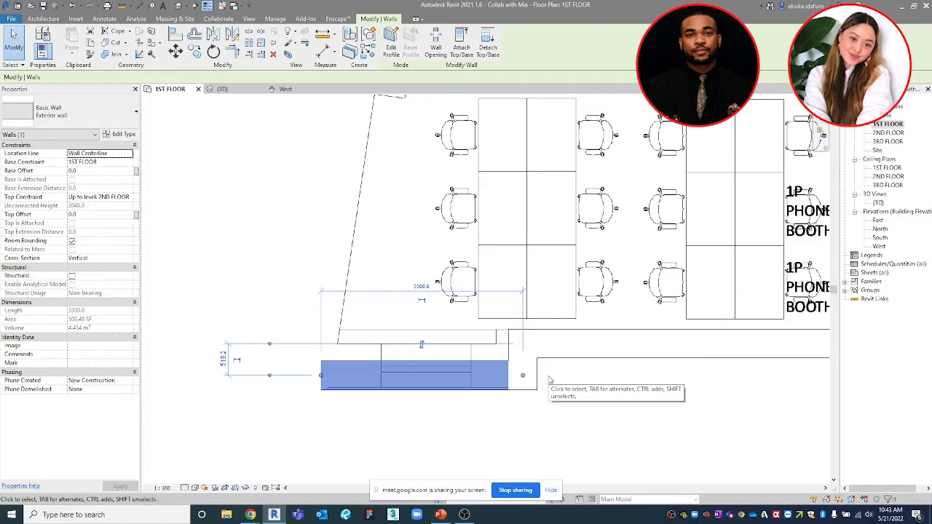
left_click(409, 396)
left_click(195, 488)
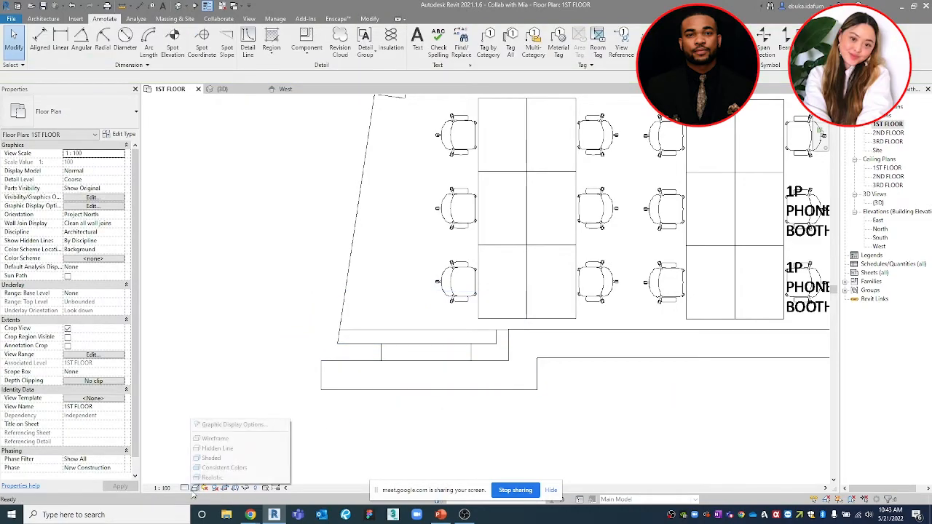
left_click(219, 437)
scroll(381, 425, "up", 3)
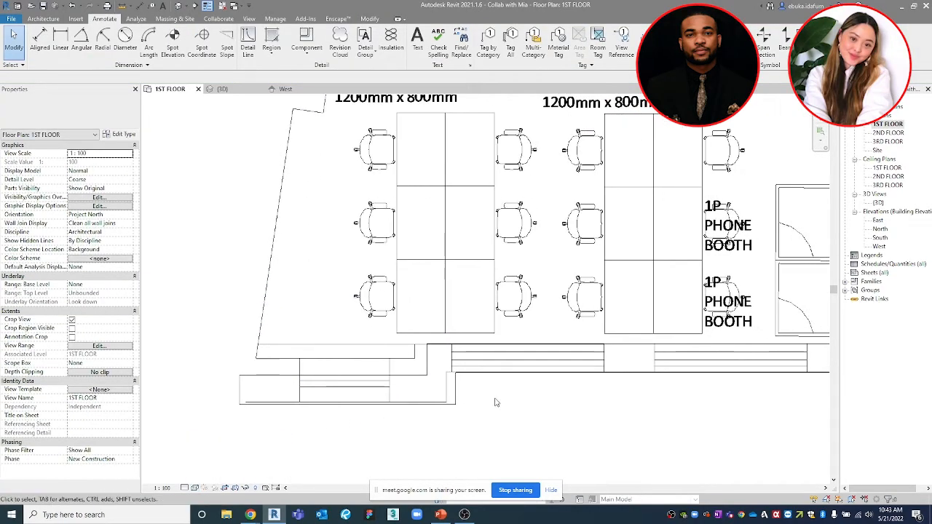
Change the 3300 mm wall along the lower-left window bay to the type Exterior wall 715
left_click(269, 393)
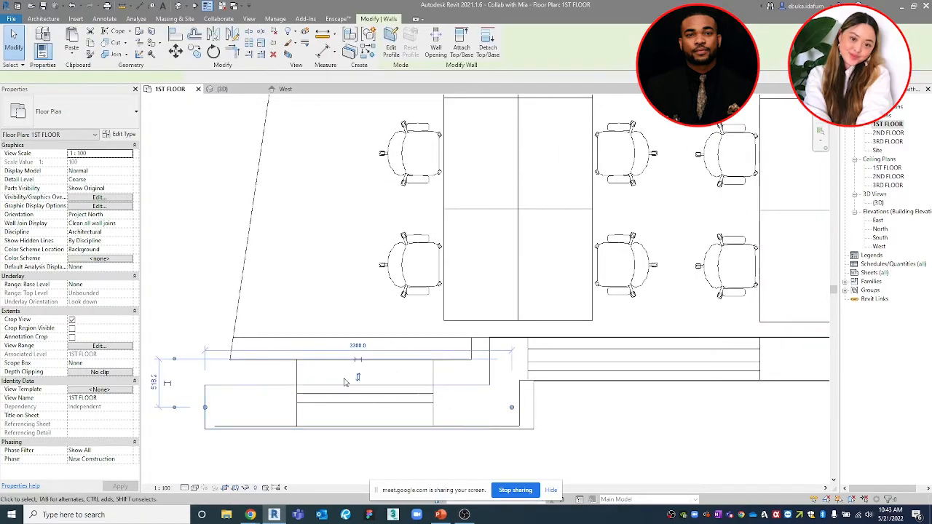
scroll(406, 386, "down", 2)
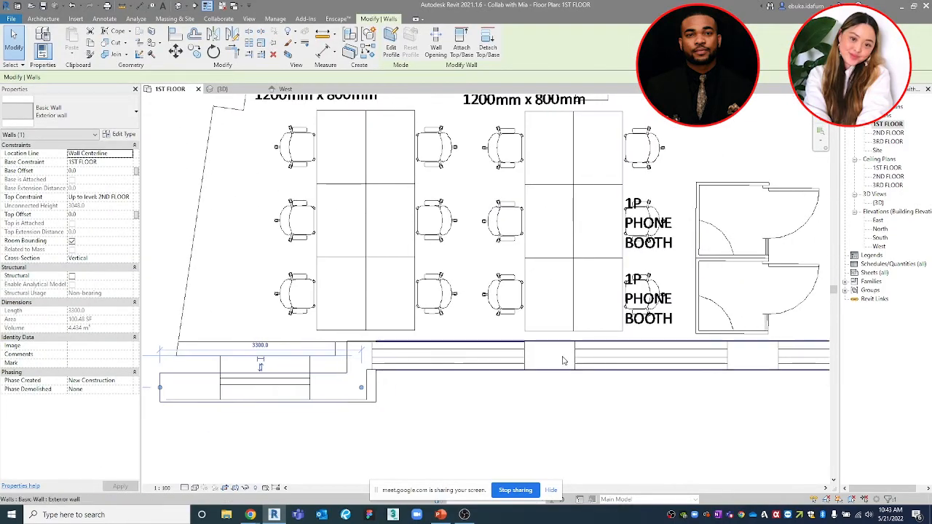
scroll(386, 382, "up", 3)
left_click(309, 457)
left_click(282, 385)
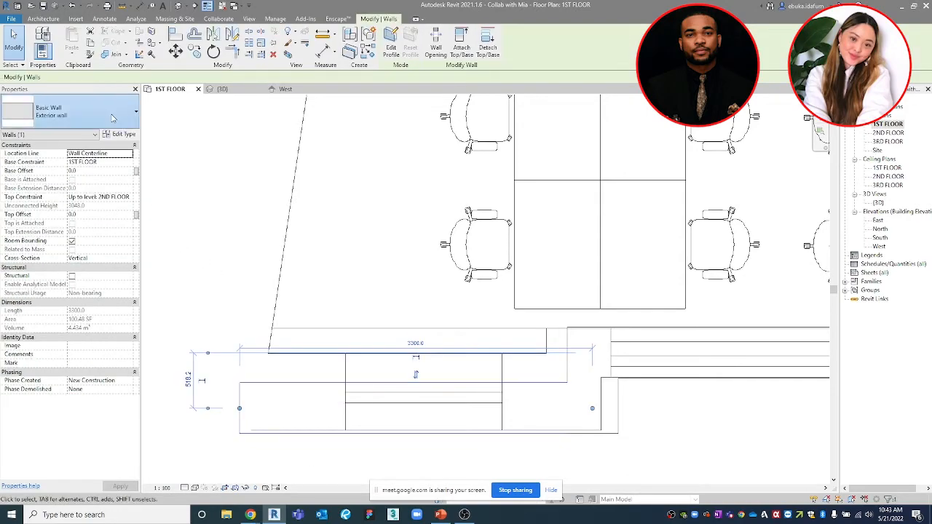
left_click(113, 117)
left_click(93, 189)
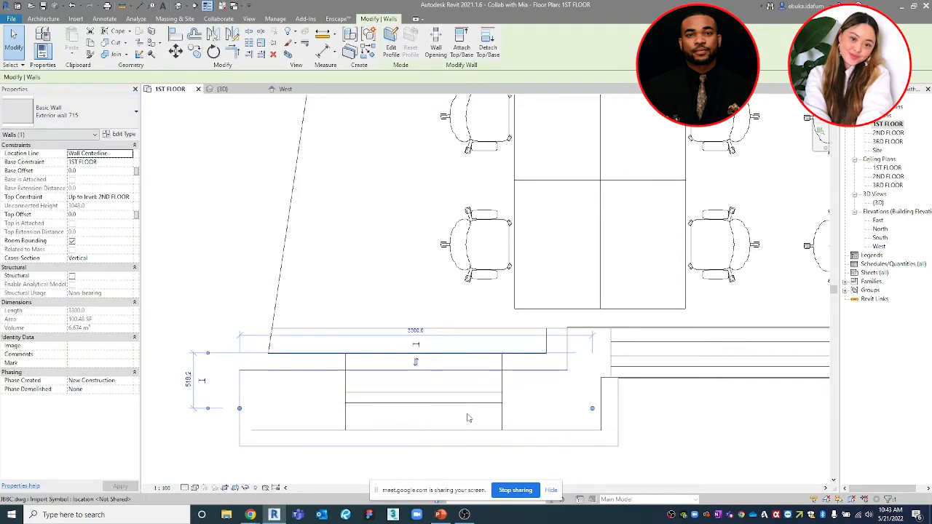
Move the lower-left bay wall up until its centreline is about 400 mm from the inner facade line, and return the view to Hidden Line
left_click(362, 463)
left_click(299, 373)
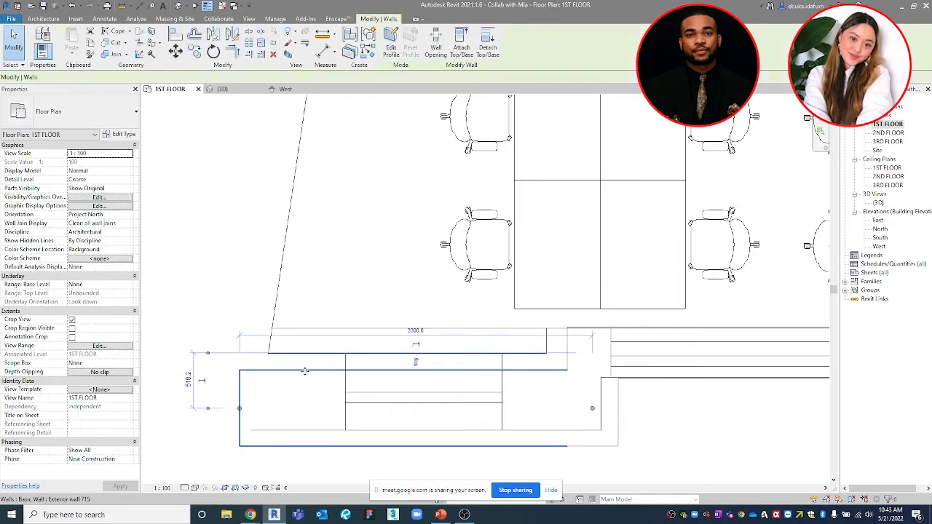
left_click_drag(304, 358, 302, 356)
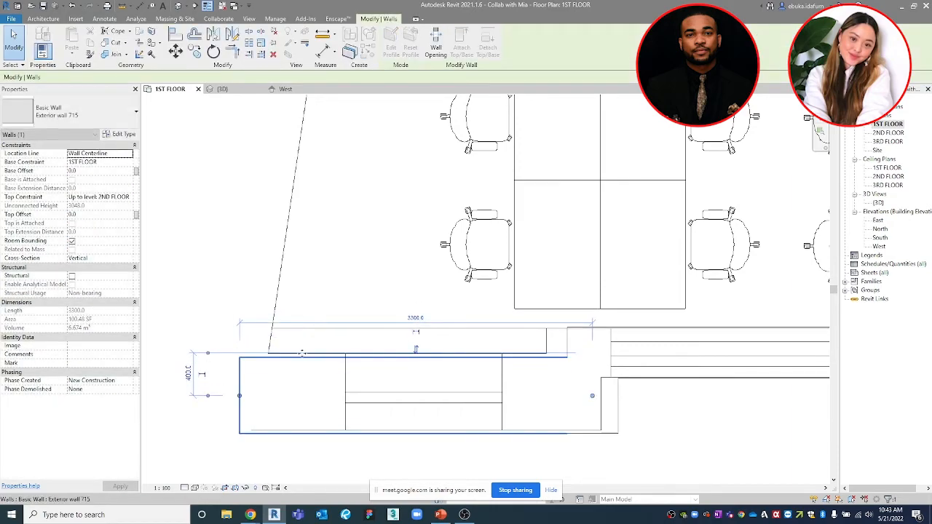
left_click(237, 458)
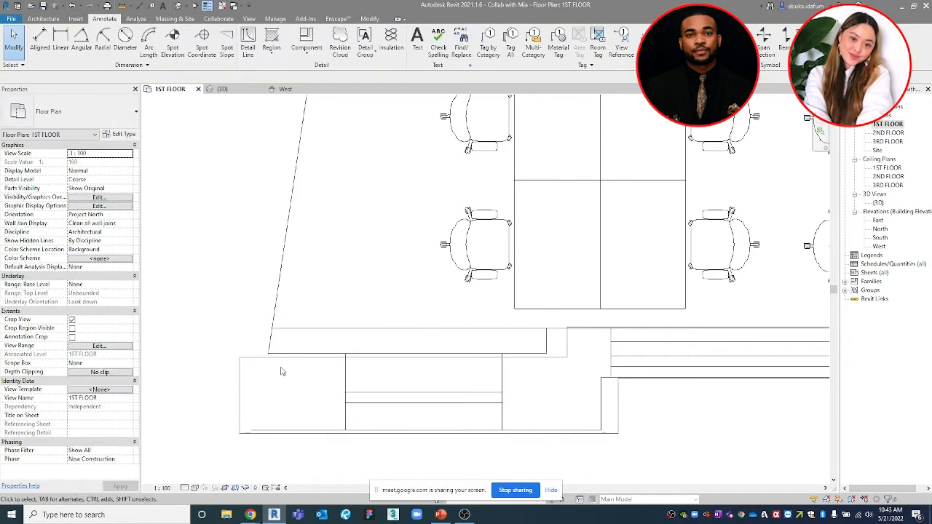
left_click(194, 487)
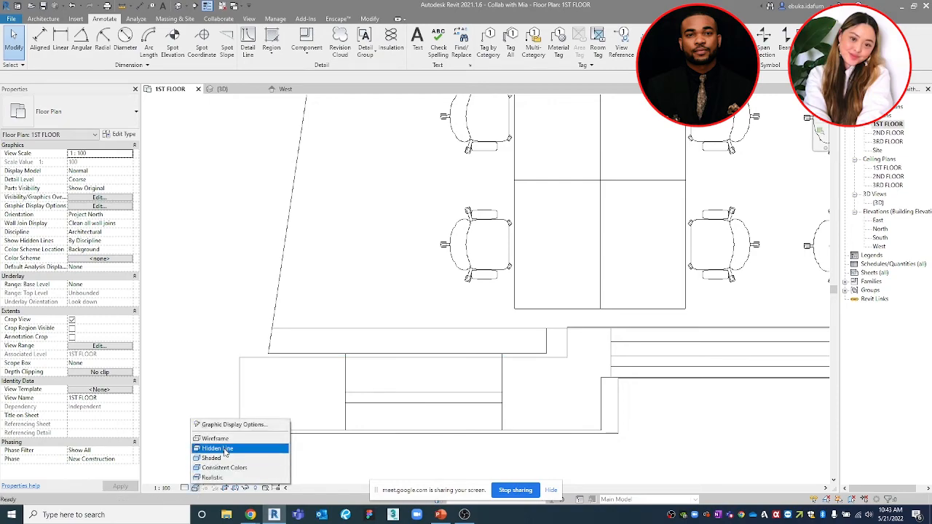
left_click(227, 449)
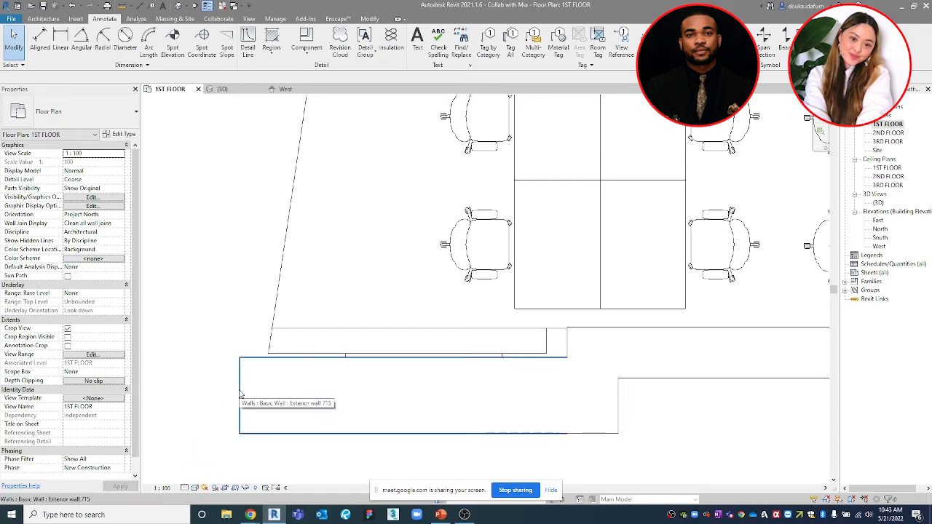
Set the coarse scale fill pattern of the Exterior wall 715 type to the drafting pattern Solid fill
left_click(240, 395)
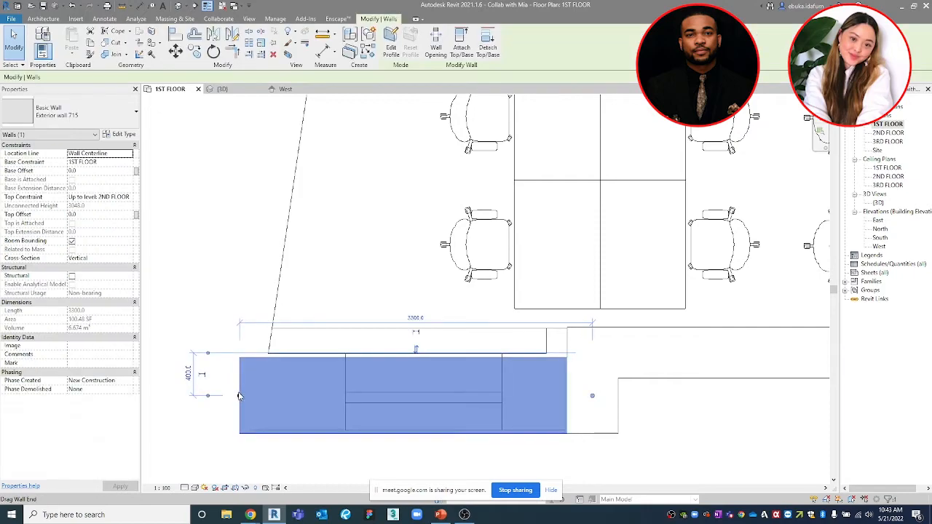
left_click(131, 135)
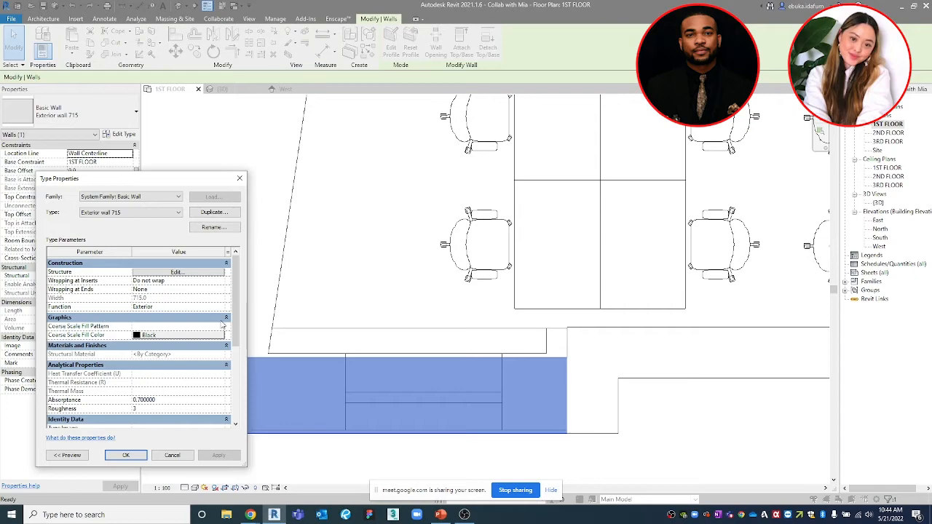
left_click(218, 326)
left_click(224, 326)
scroll(163, 318, "down", 10)
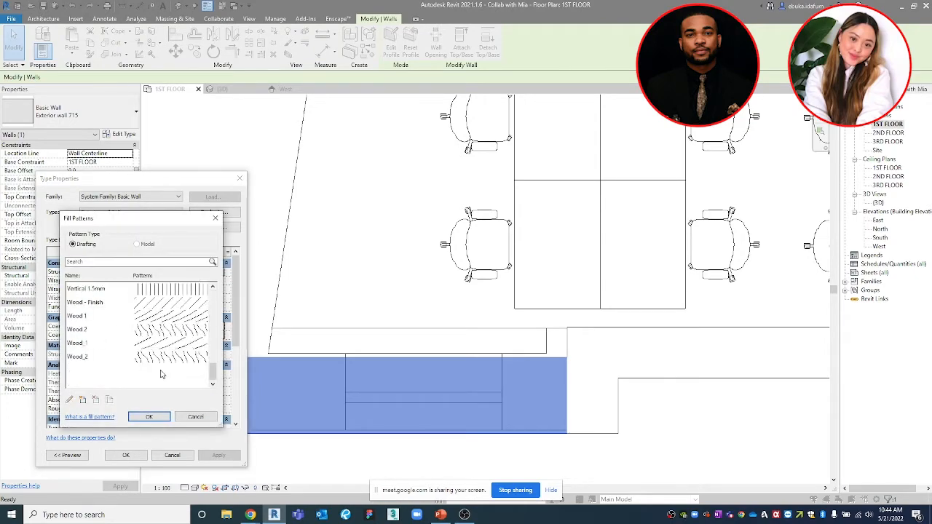
scroll(163, 350, "up", 10)
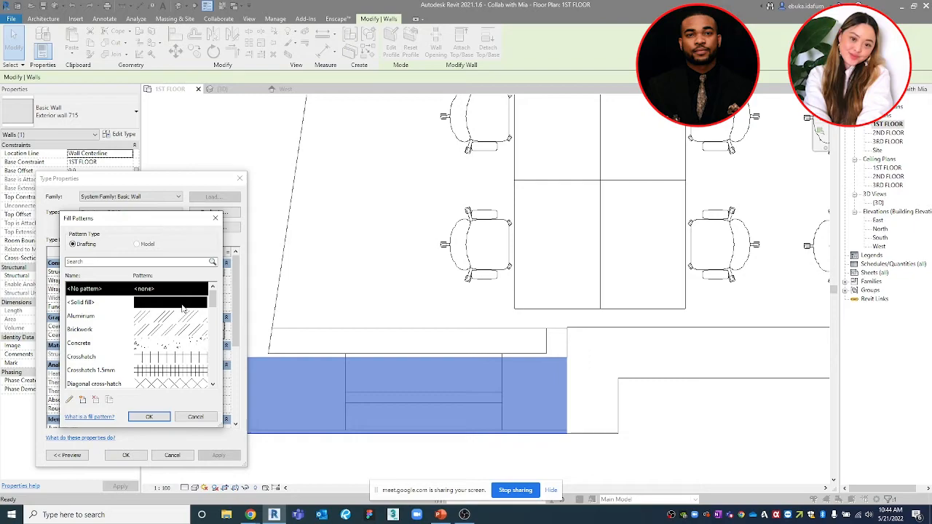
left_click(183, 303)
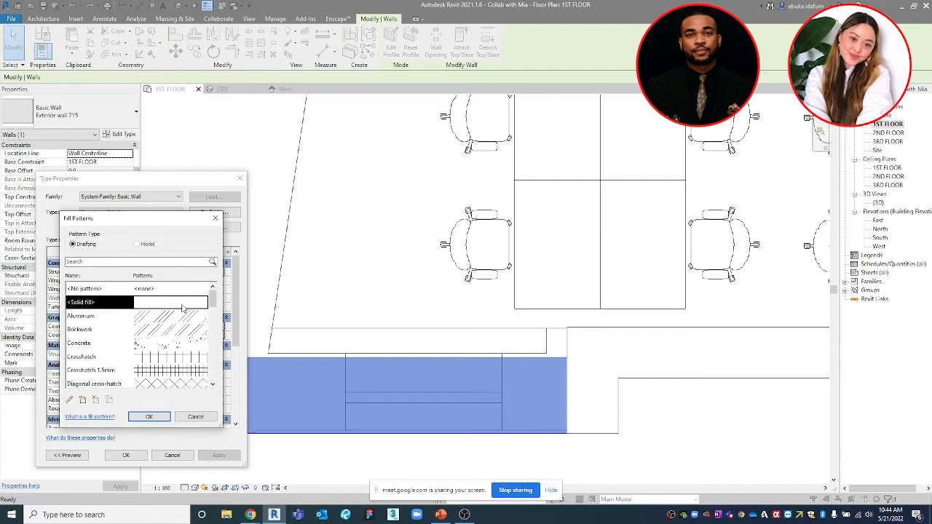
left_click(149, 416)
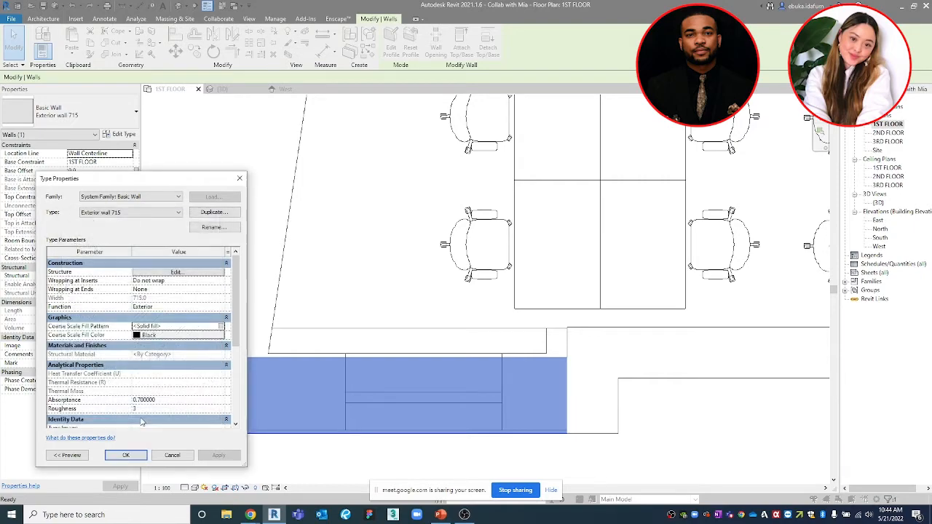
Set the coarse scale fill color of the Exterior wall 715 type to RGB 192-192-192
left_click(195, 335)
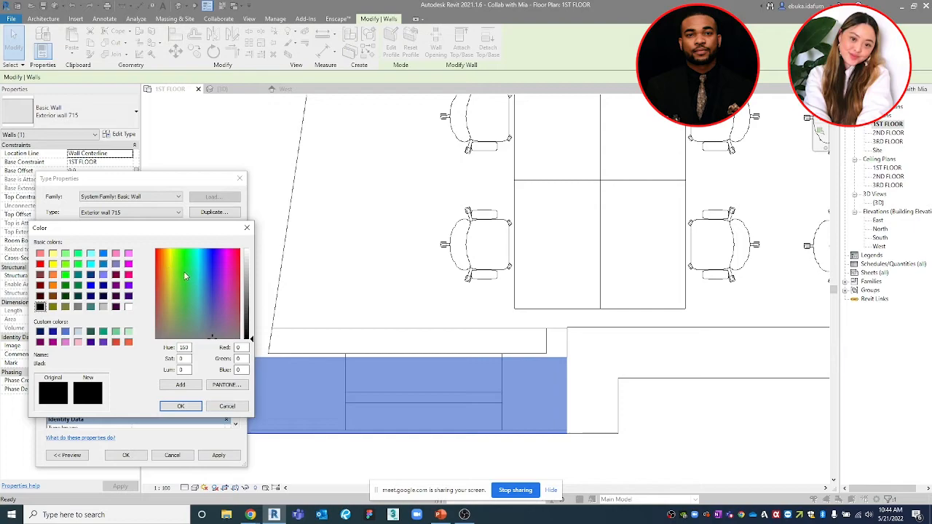
left_click(103, 307)
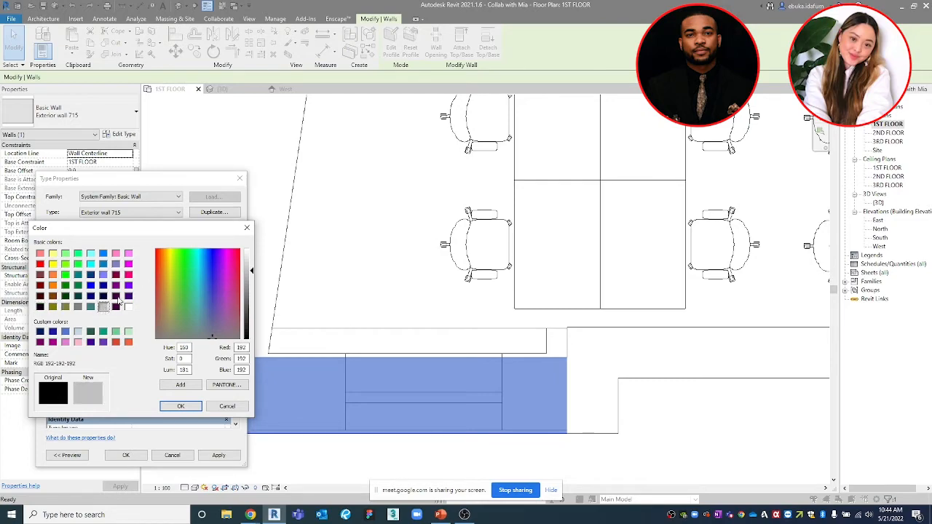
left_click(181, 405)
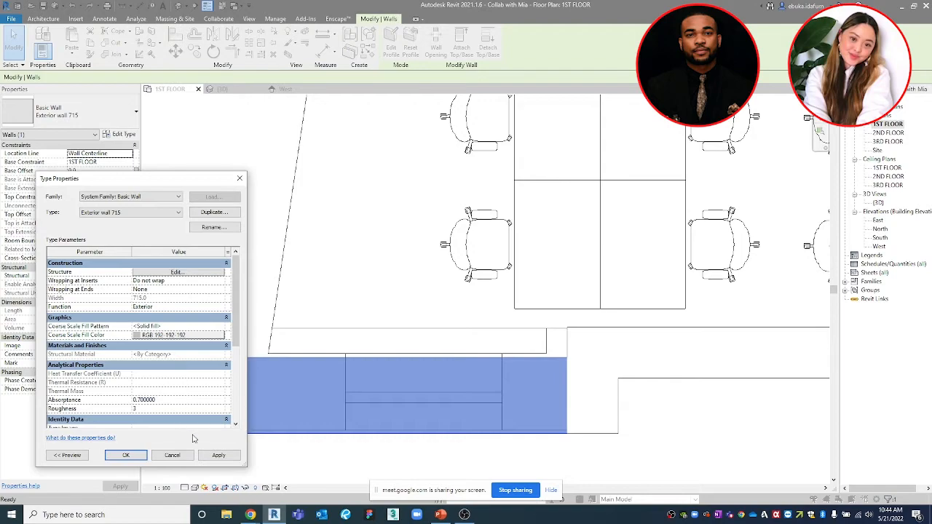
left_click(219, 455)
left_click(125, 454)
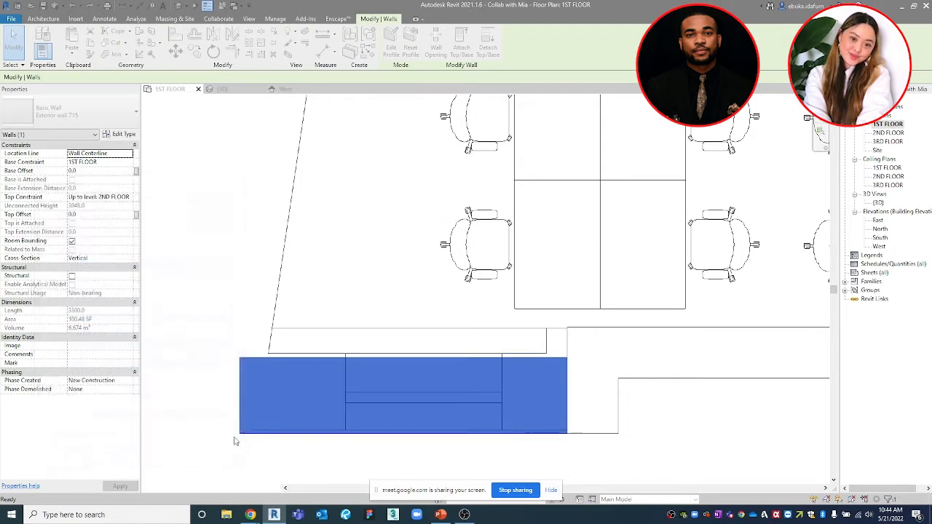
left_click(211, 449)
Assign a solid fill as the coarse scale fill pattern of the Exterior wall type on the long south wall
scroll(361, 427, "down", 2)
middle_click_drag(438, 424, 400, 356)
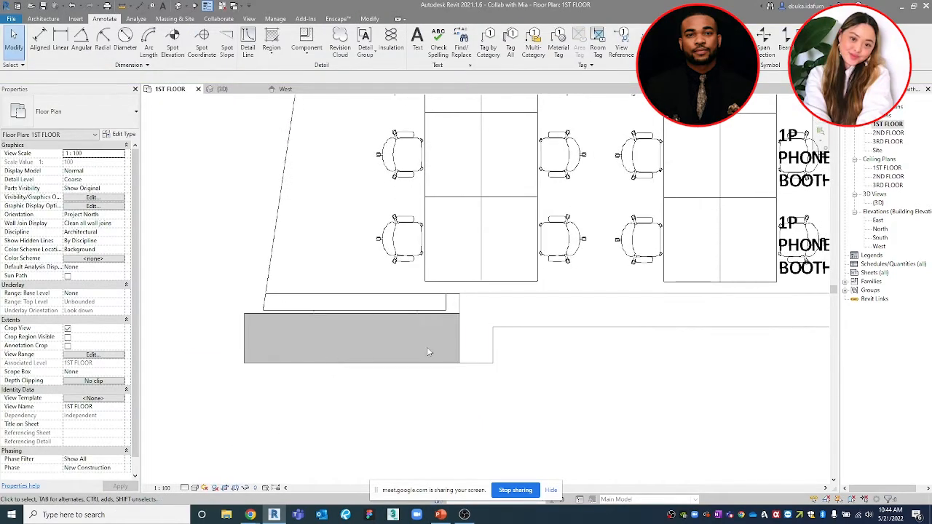
scroll(378, 342, "down", 2)
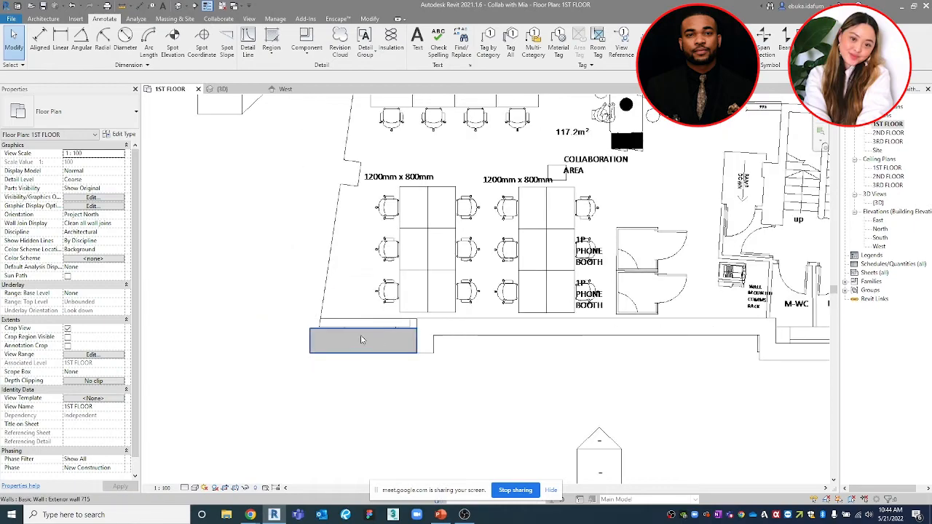
scroll(413, 361, "up", 3)
middle_click_drag(438, 339, 279, 355)
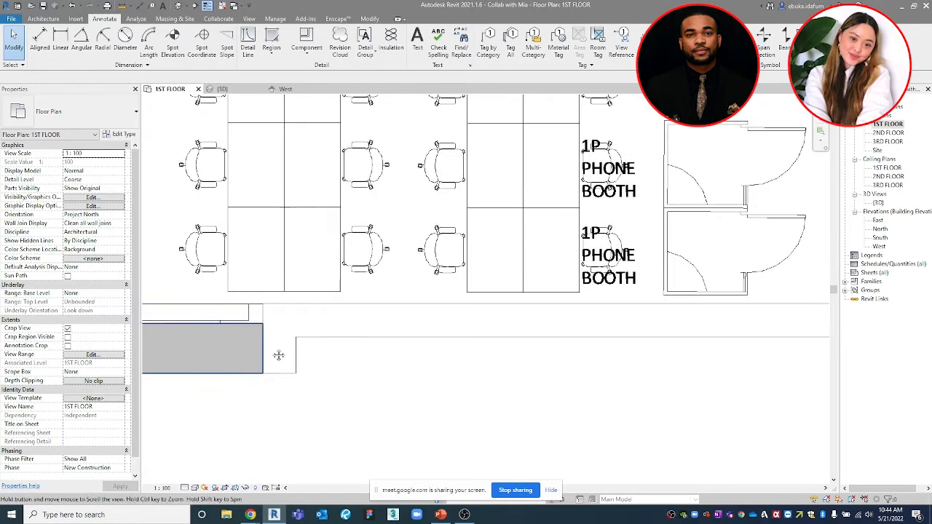
scroll(396, 346, "down", 4)
left_click(434, 334)
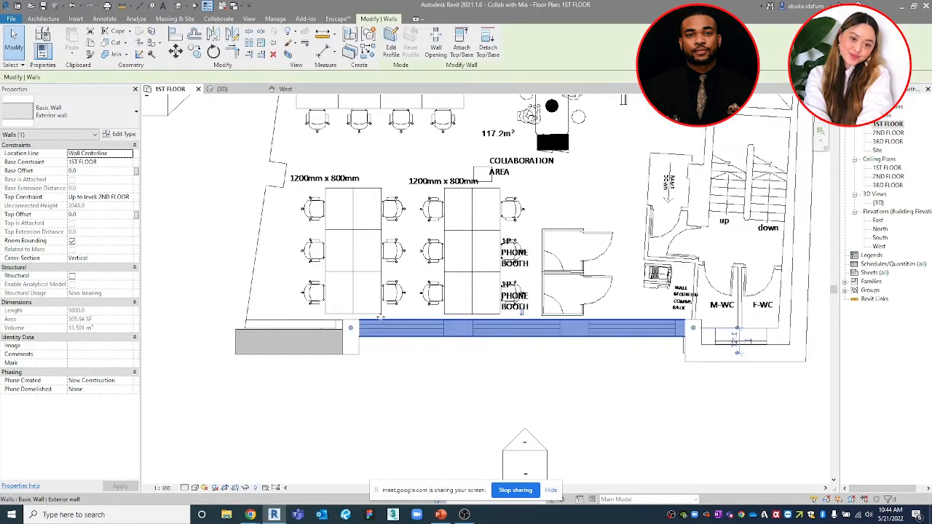
left_click(120, 134)
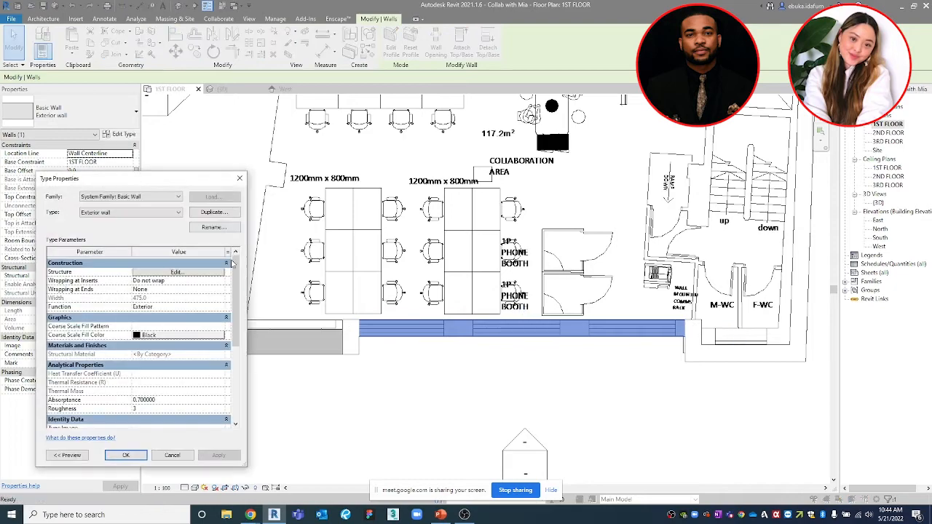
left_click(179, 326)
left_click(218, 326)
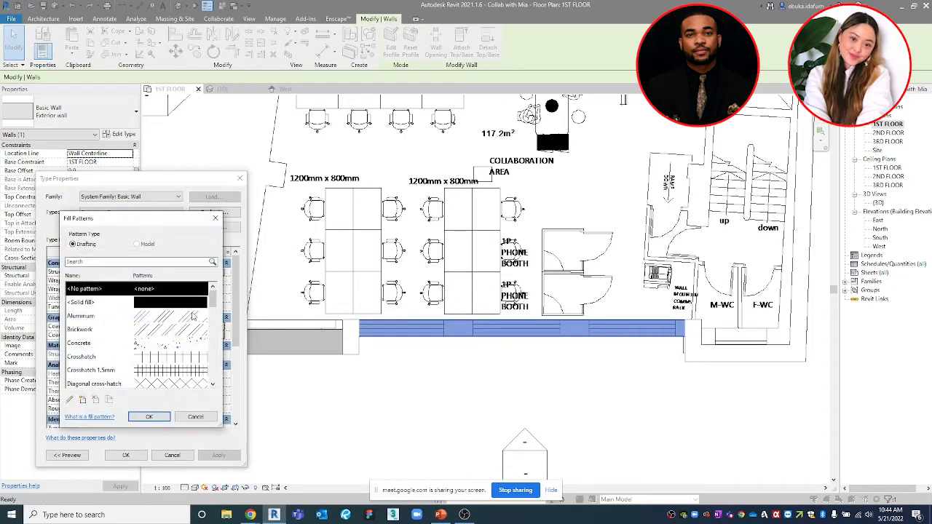
left_click(180, 305)
left_click(149, 416)
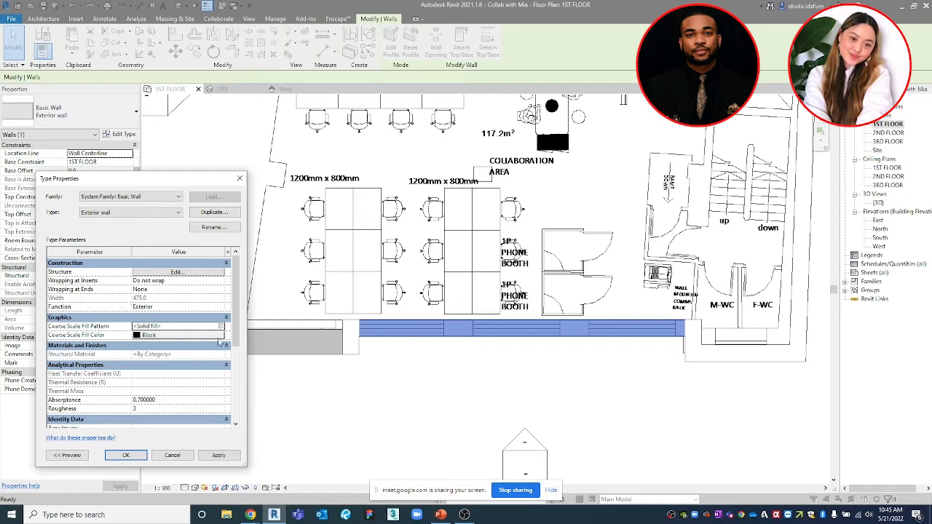
Set the Exterior wall type's coarse scale fill color to RGB 192-192-192 and check the whole floor plan
left_click(222, 336)
left_click(102, 322)
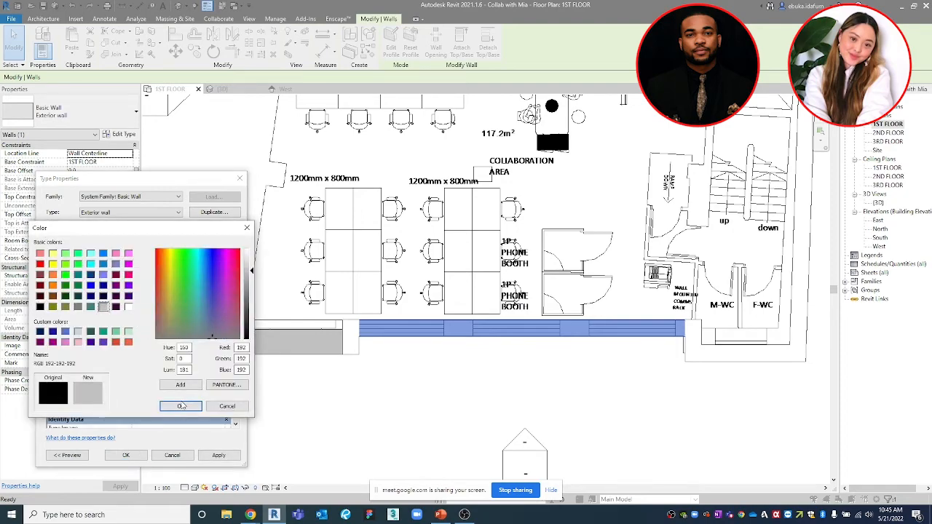
left_click(181, 404)
left_click(125, 455)
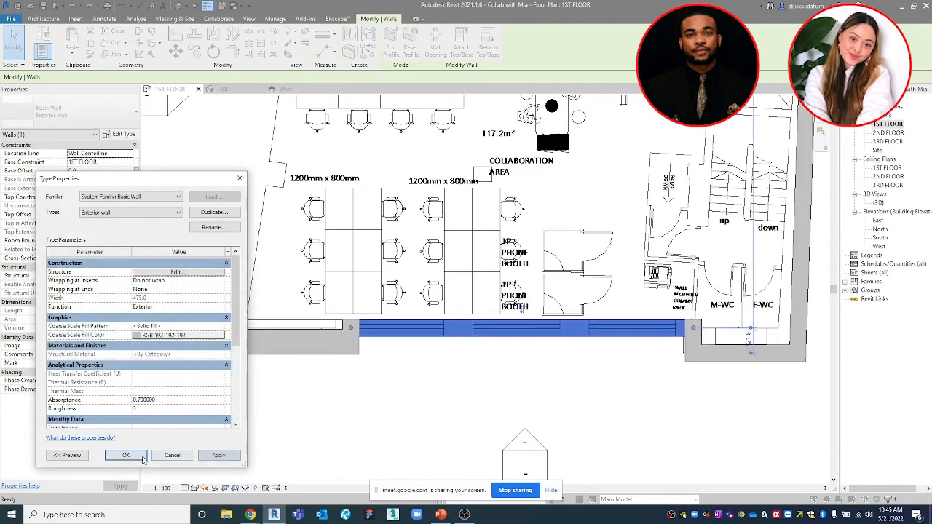
left_click(329, 418)
scroll(358, 396, "down", 4)
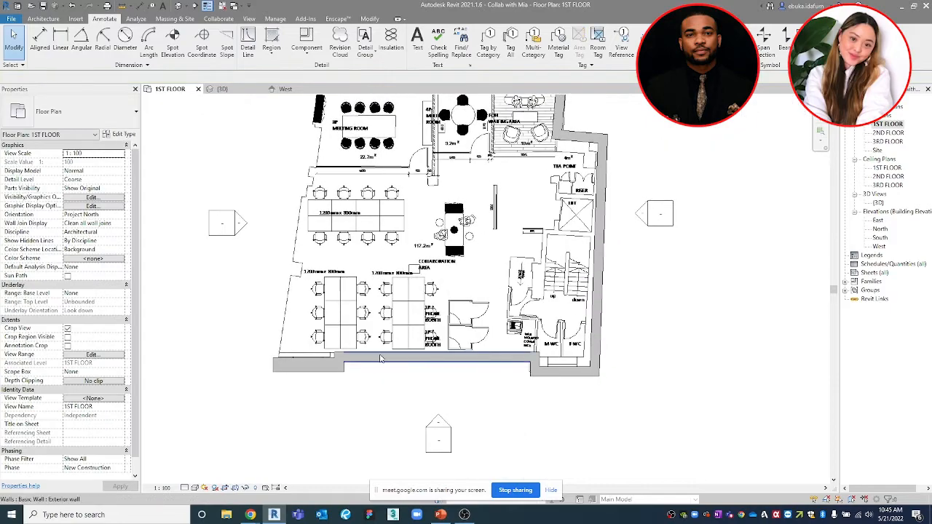
middle_click_drag(386, 373, 377, 372)
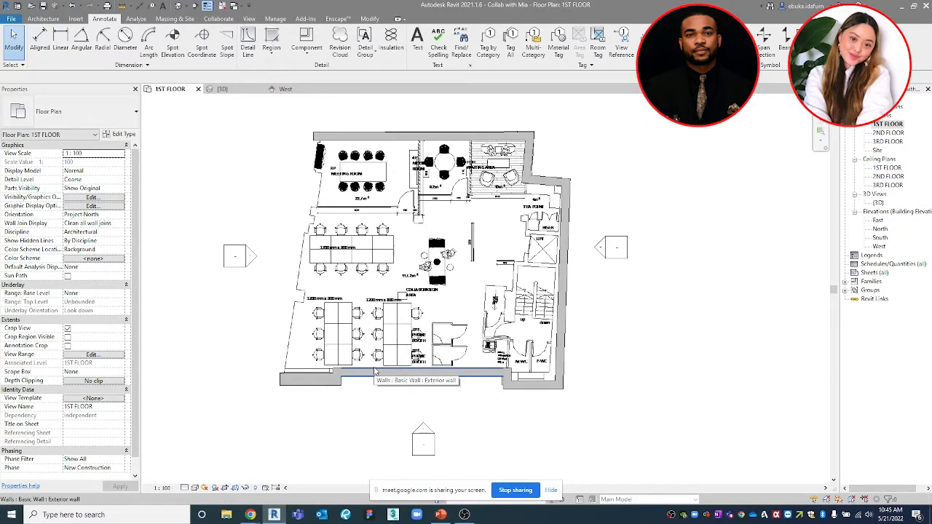
scroll(376, 371, "up", 3)
scroll(373, 371, "down", 2)
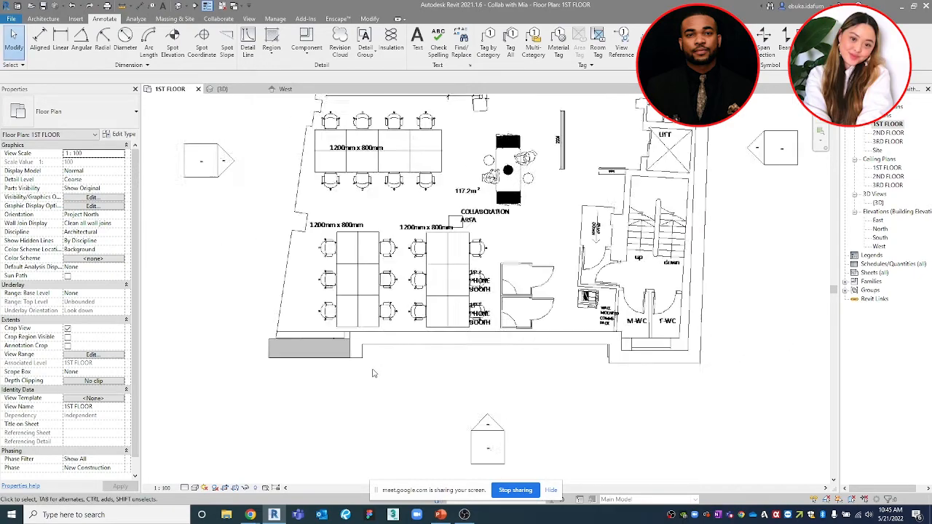
Select six exterior walls together, from the long south wall around the stair side to the wall above the meeting rooms
left_click(388, 356)
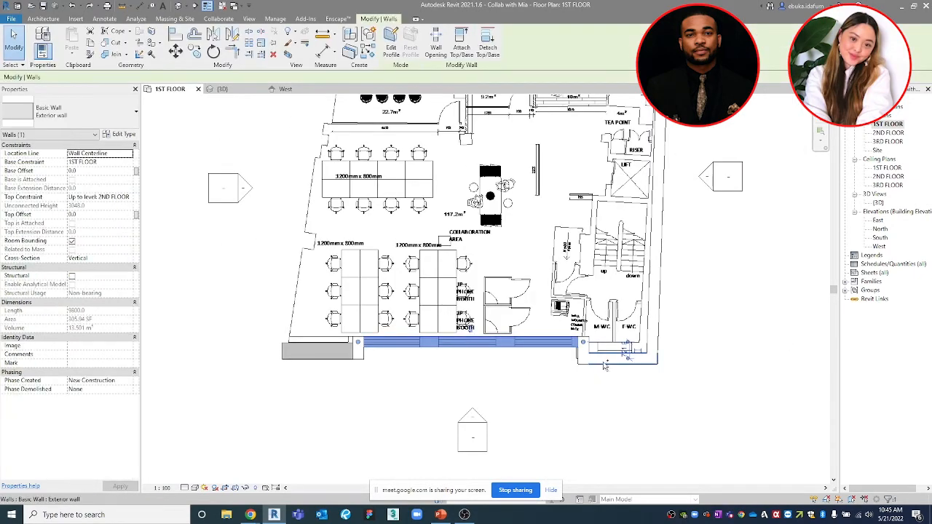
middle_click_drag(610, 366, 546, 366)
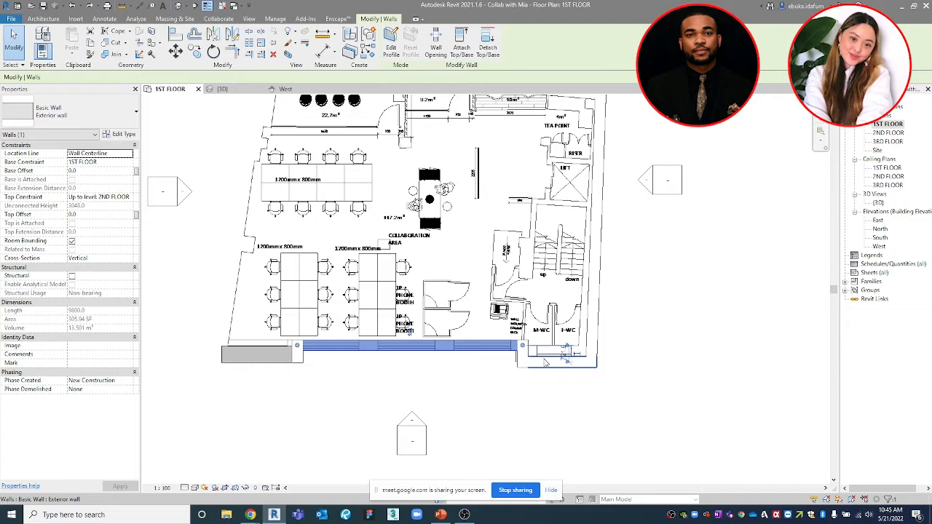
left_click(550, 360, "ctrl")
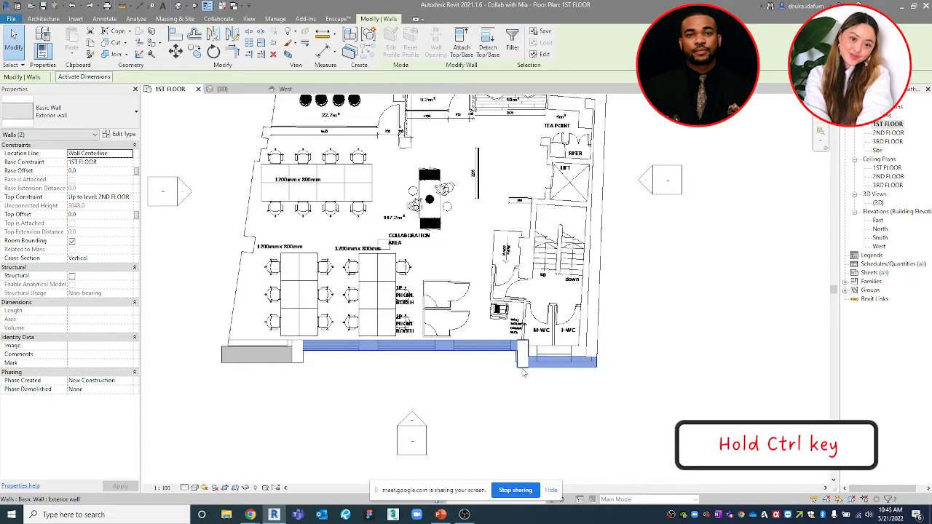
scroll(522, 369, "up", 5)
left_click(522, 368, "ctrl")
left_click(723, 281, "ctrl")
scroll(775, 138, "down", 3)
middle_click_drag(775, 139, 688, 337)
scroll(688, 341, "down", 4)
scroll(635, 229, "up", 2)
left_click(636, 229, "ctrl")
left_click(509, 159, "ctrl")
Set the coarse scale fill pattern of the selected walls' type to solid fill
left_click(128, 133)
left_click(219, 329)
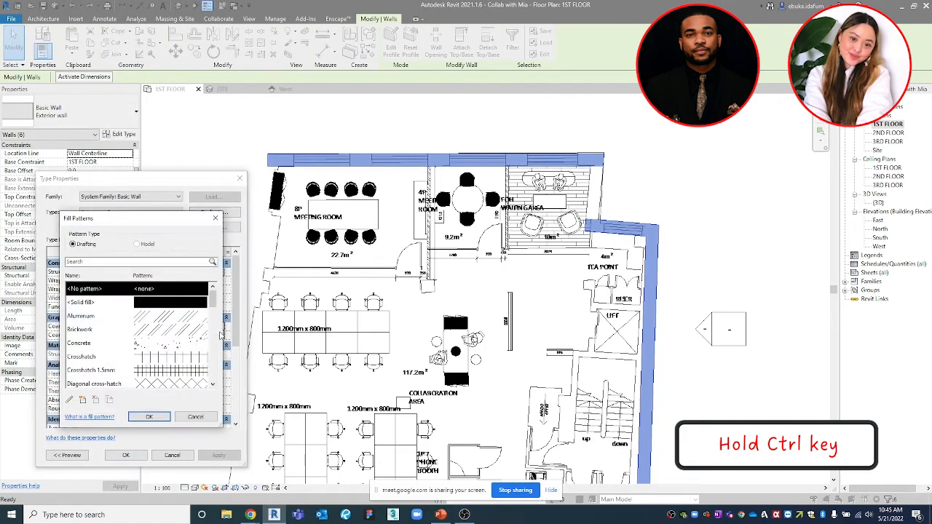
left_click(186, 304)
left_click(150, 417)
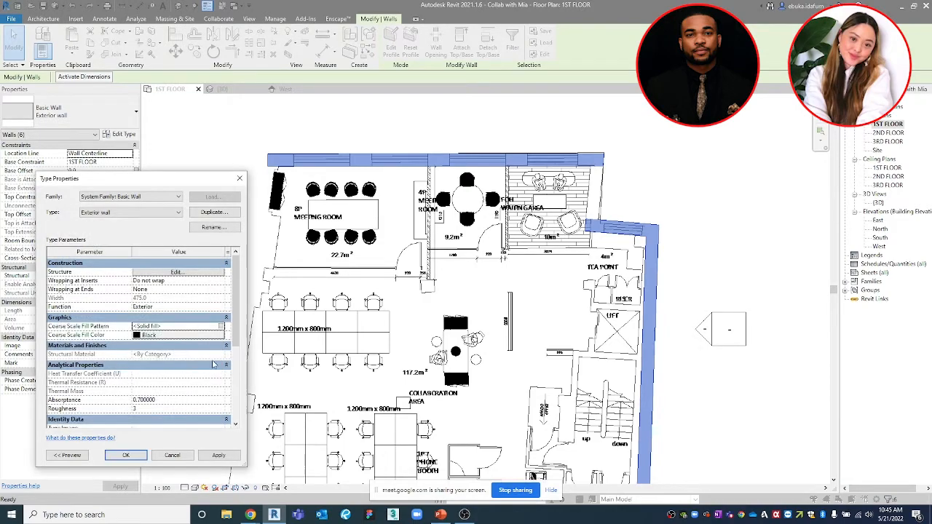
Change the selected walls' coarse scale fill color to RGB 192-192-192 and clear the selection
left_click(222, 337)
left_click(104, 306)
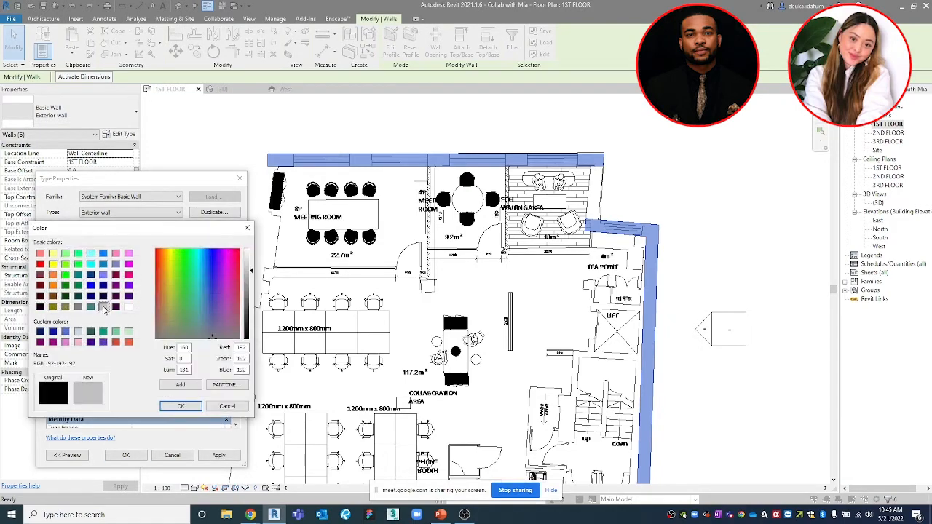
left_click(195, 406)
left_click(221, 455)
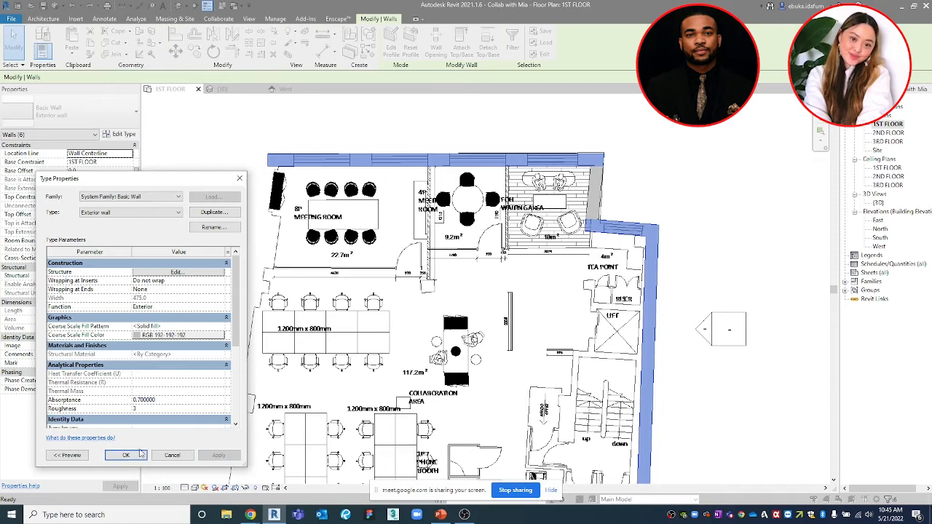
left_click(137, 452)
left_click(643, 196)
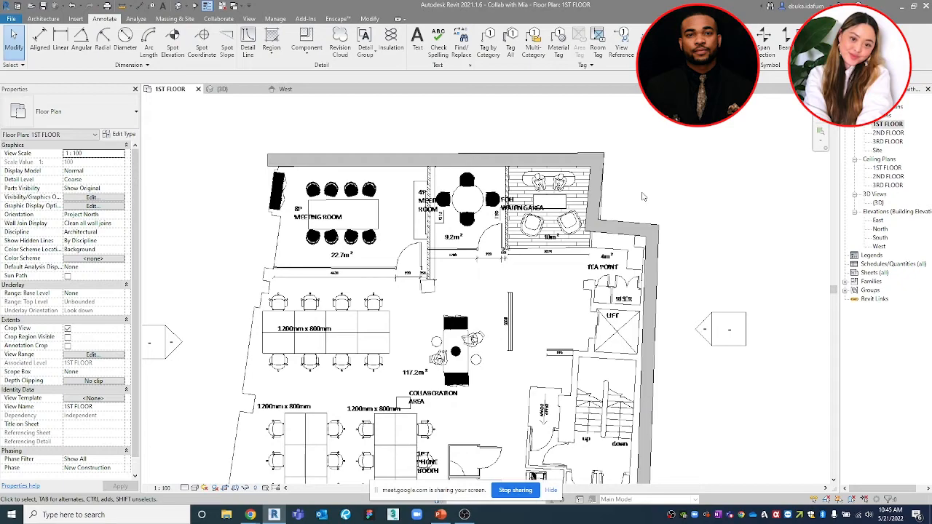
Try to adjust the lower end of the slanted exterior wall beside the stairs and F-WC
scroll(653, 168, "down", 2)
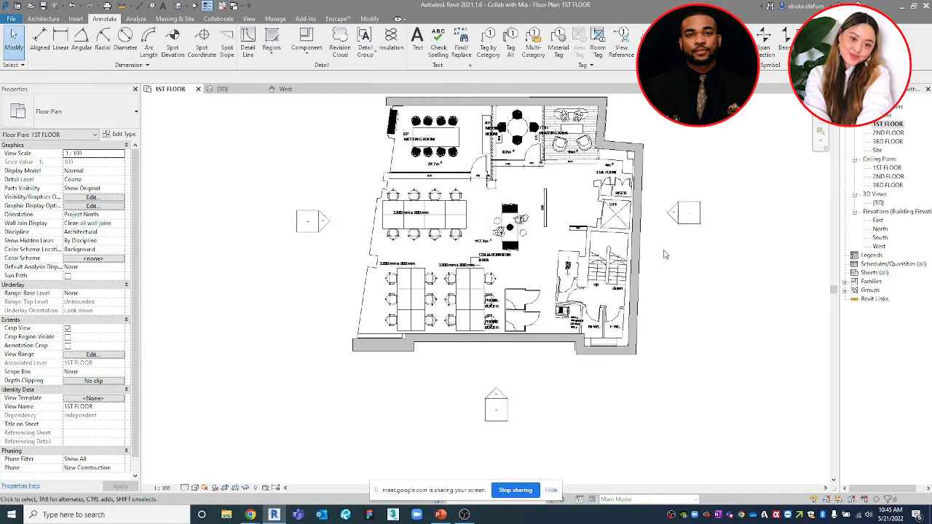
scroll(436, 394, "down", 2)
scroll(656, 369, "up", 3)
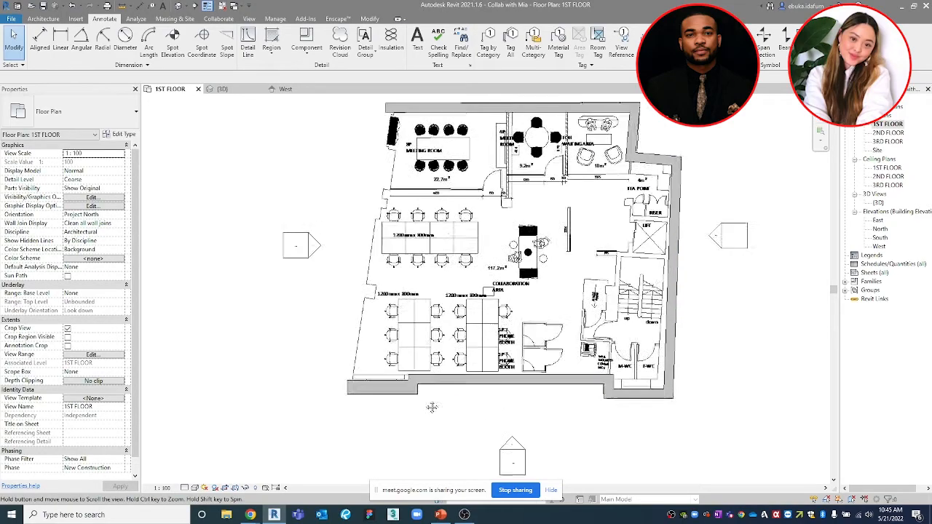
scroll(656, 370, "up", 3)
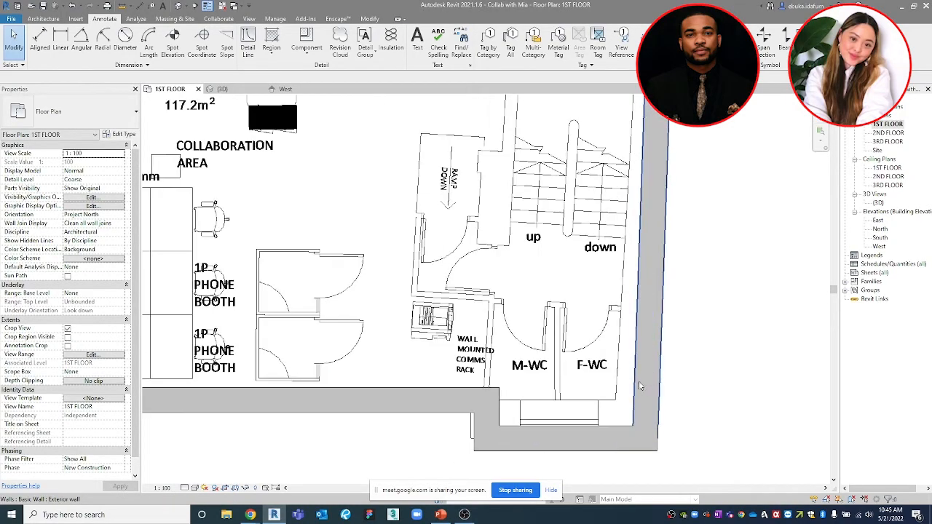
left_click(644, 378)
scroll(644, 382, "up", 2)
scroll(654, 408, "down", 2)
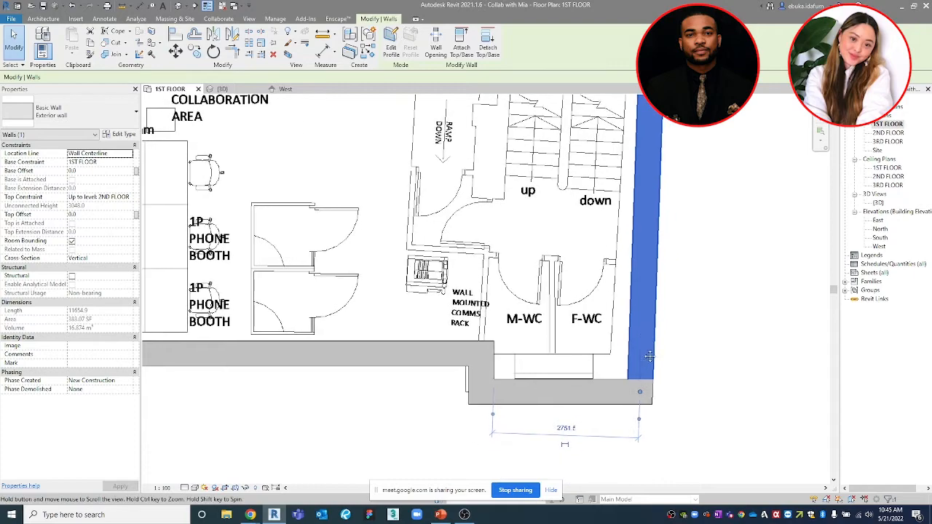
scroll(642, 396, "up", 3)
mouse_move(645, 446)
left_mouse_down()
mouse_move(627, 433)
mouse_move(638, 435)
left_mouse_up()
scroll(675, 386, "down", 3)
middle_click_drag(678, 390, 646, 408)
Delete the slanted exterior wall beside the stairs and F-WC
left_click(686, 374)
left_click(640, 375)
key("Delete")
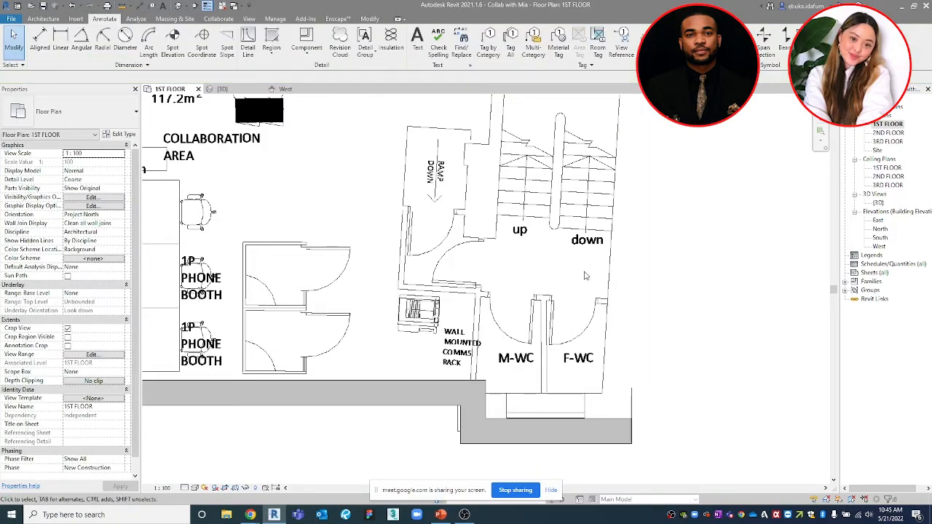
key("w")
key("a")
left_click(631, 419)
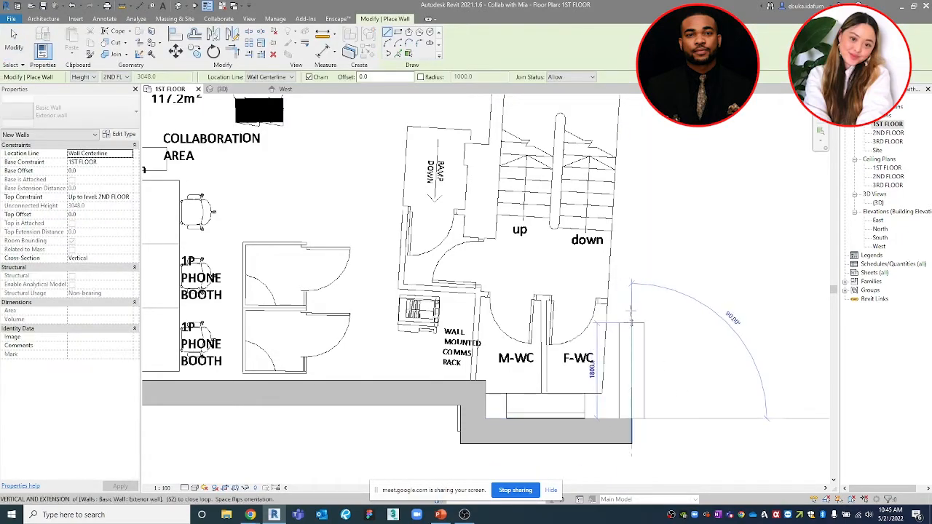
key("Escape")
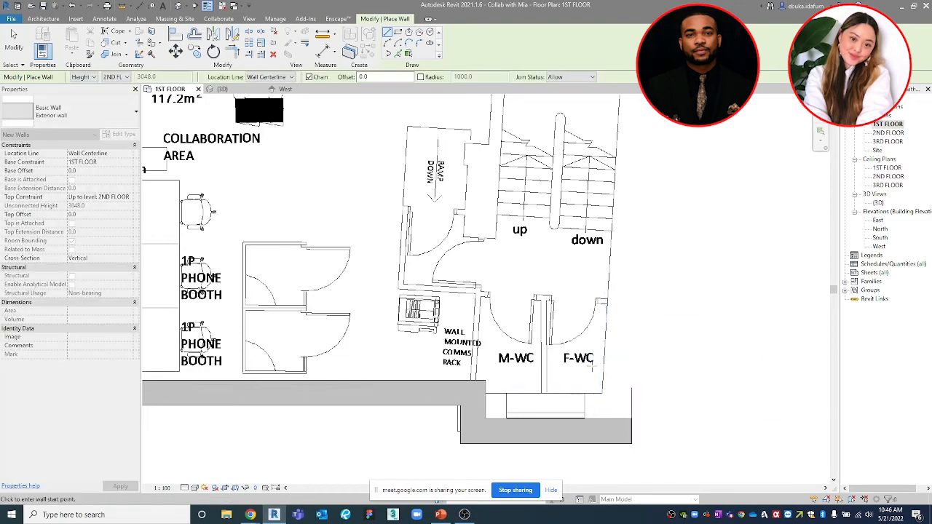
scroll(593, 367, "down", 5)
key("Escape")
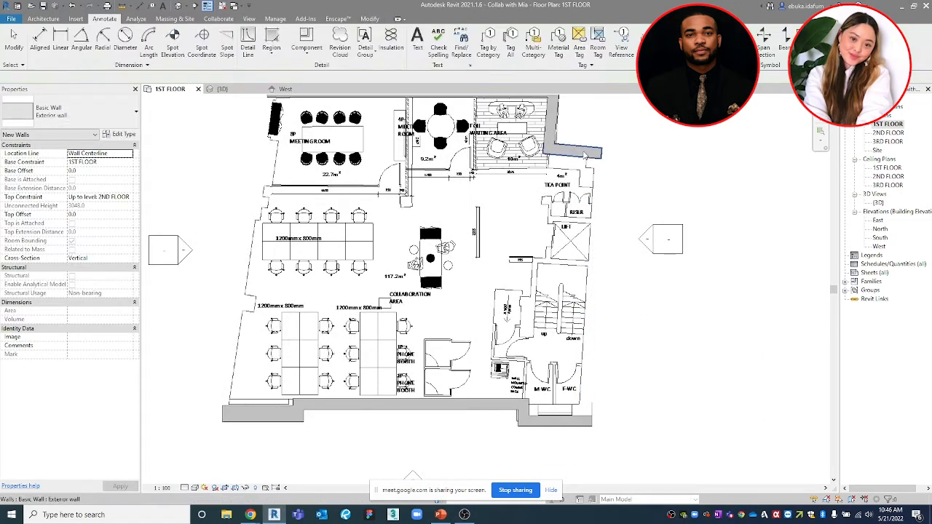
Delete the short exterior wall segment above the tea point and clear the selection
left_click(585, 154)
key("Delete")
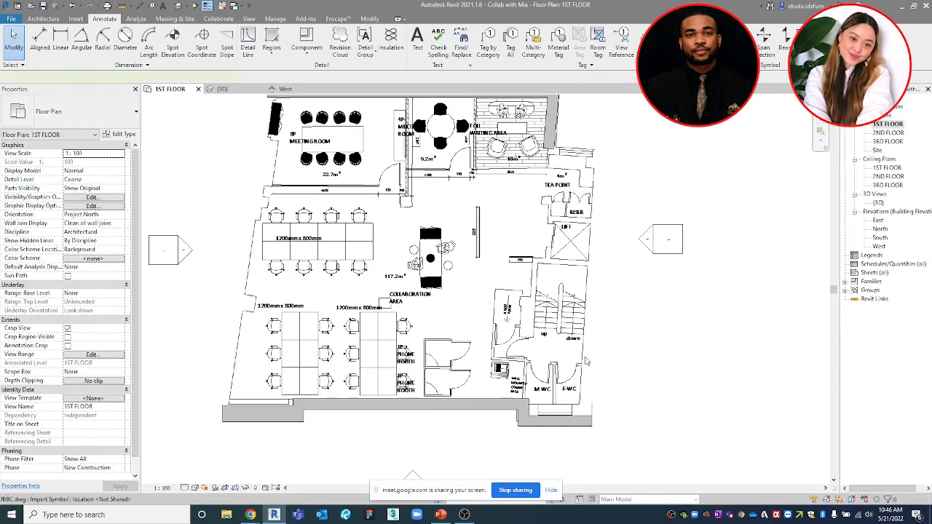
left_click(583, 355)
middle_click_drag(590, 343, 620, 346)
left_click(620, 311)
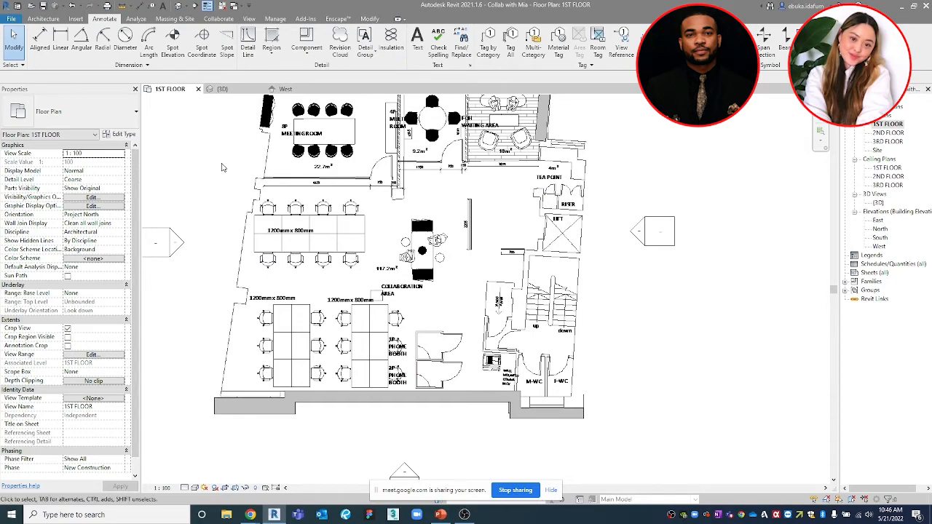
Place an Exterior wall along the slanted plan line beside the stairs and F-WC using Pick Lines
key("w")
key("a")
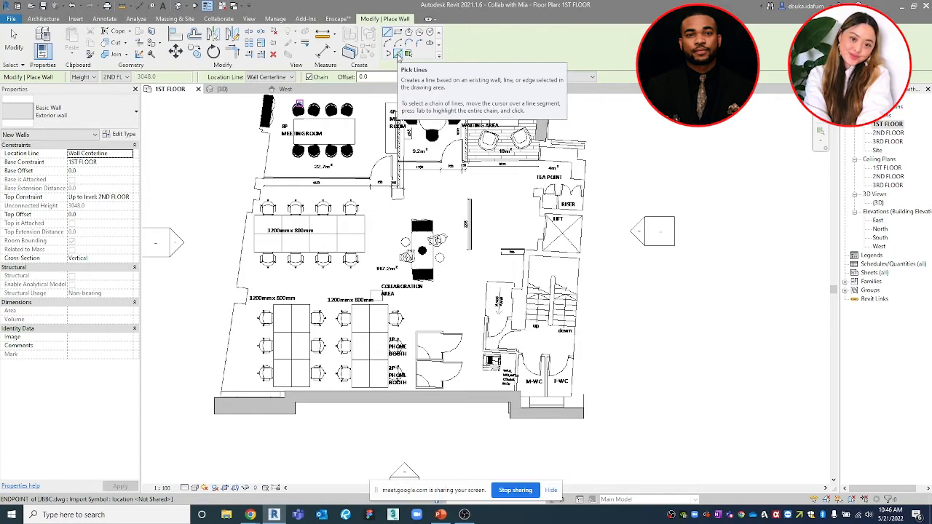
left_click(398, 55)
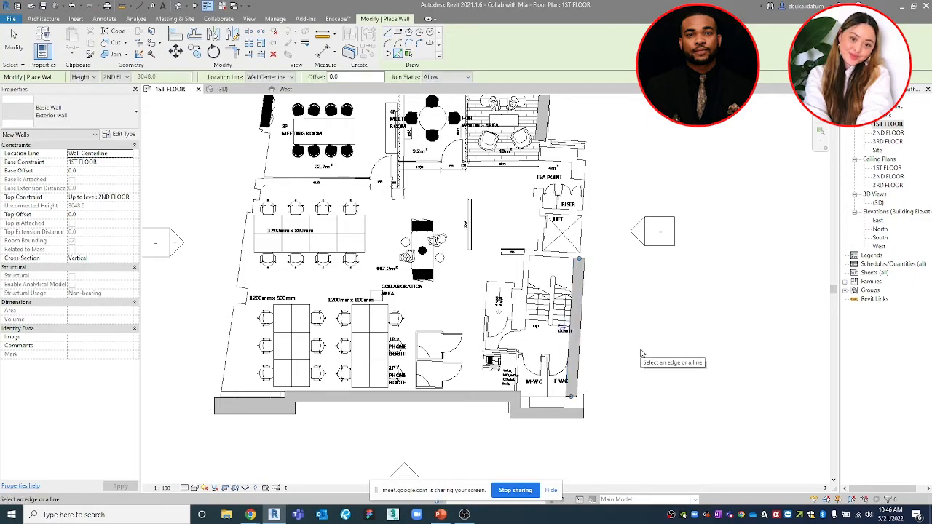
scroll(638, 360, "down", 3)
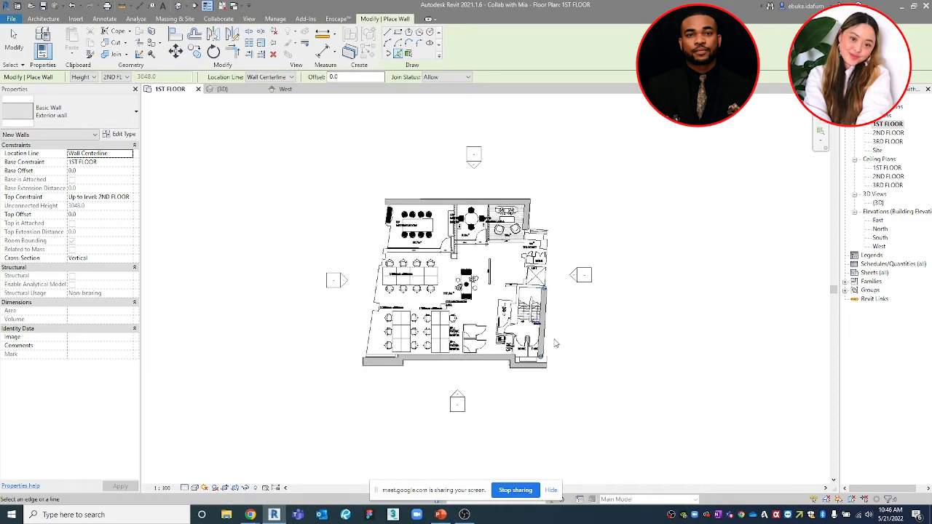
scroll(569, 348, "up", 5)
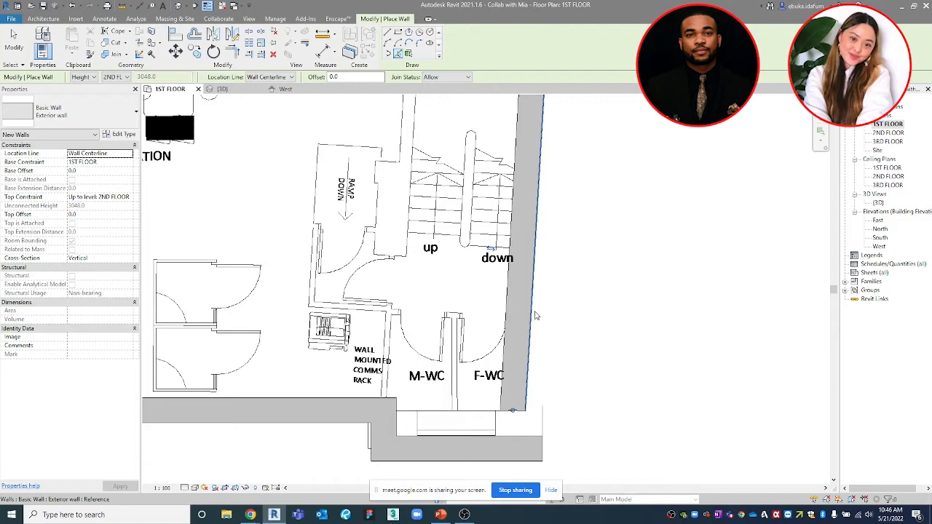
scroll(541, 301, "down", 2)
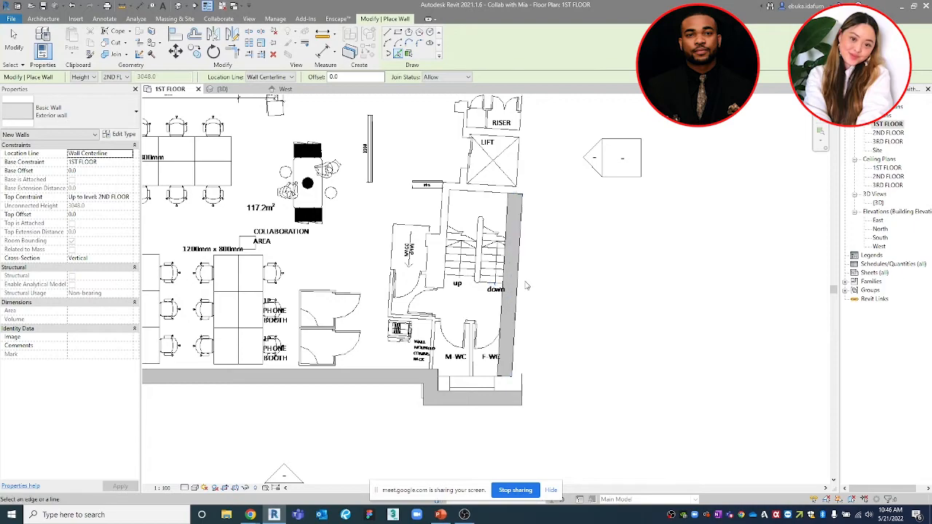
Delete the newly placed slanted wall beside the stairs and F-WC
key("Escape")
left_click(510, 281)
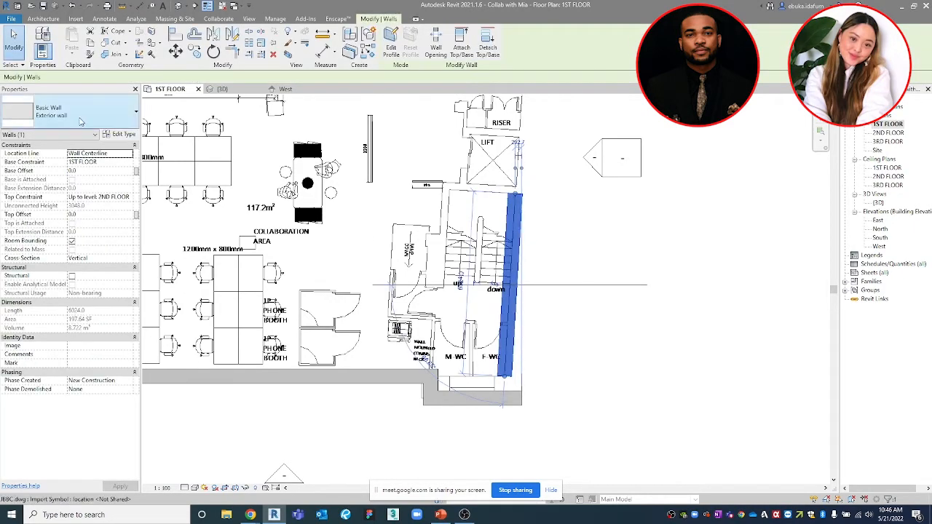
left_click(113, 118)
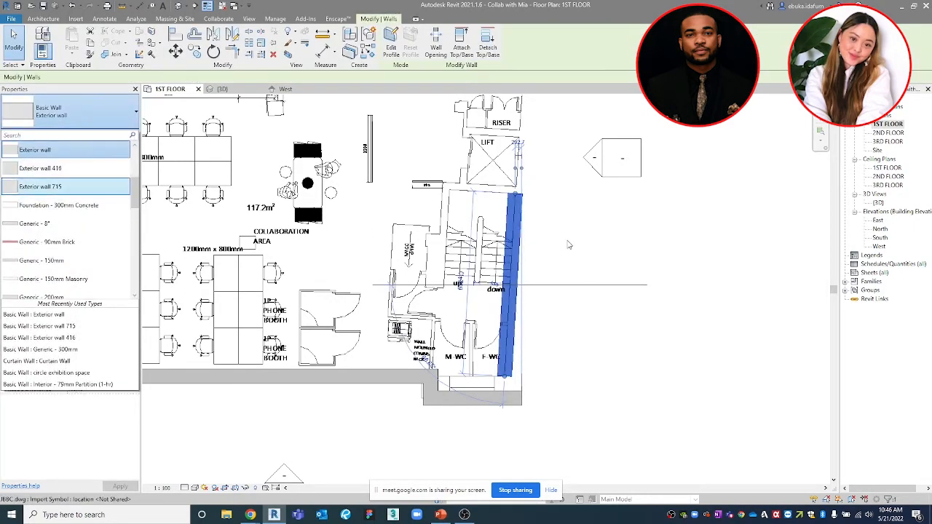
scroll(516, 209, "up", 3)
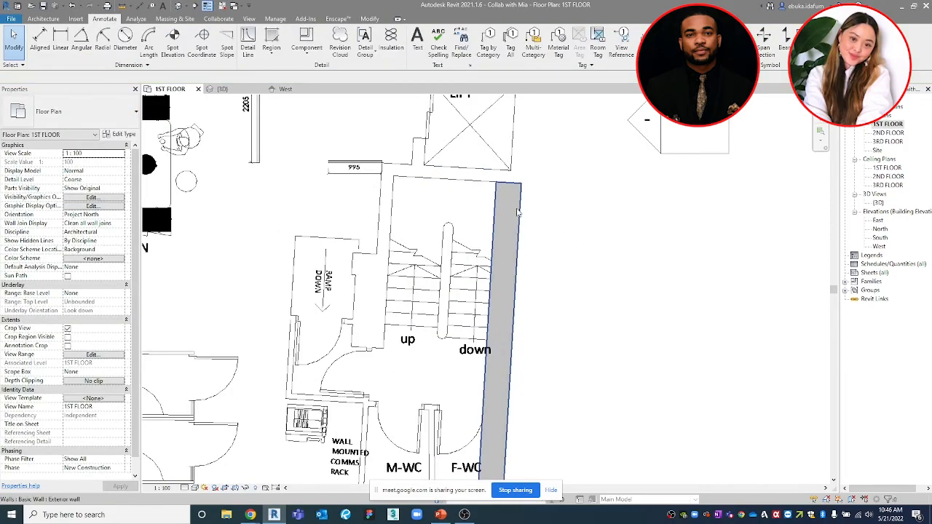
scroll(514, 209, "up", 2)
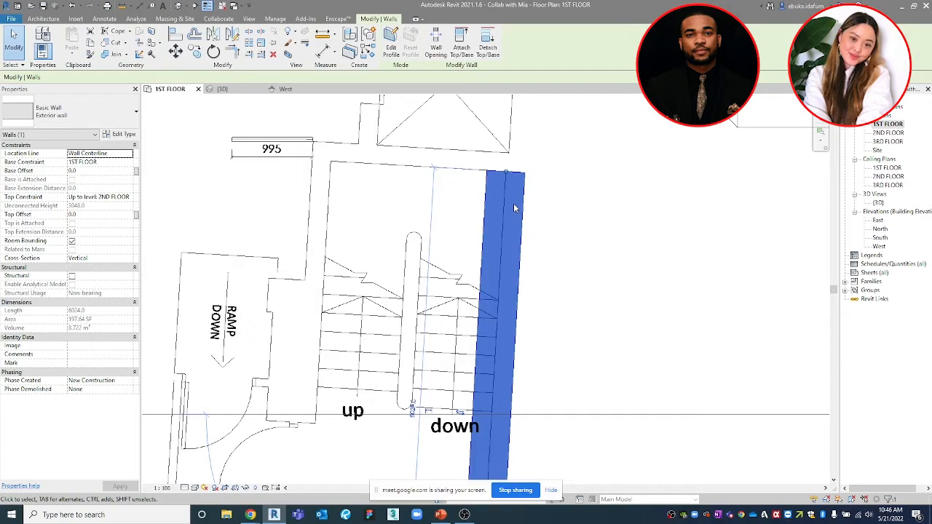
key("Delete")
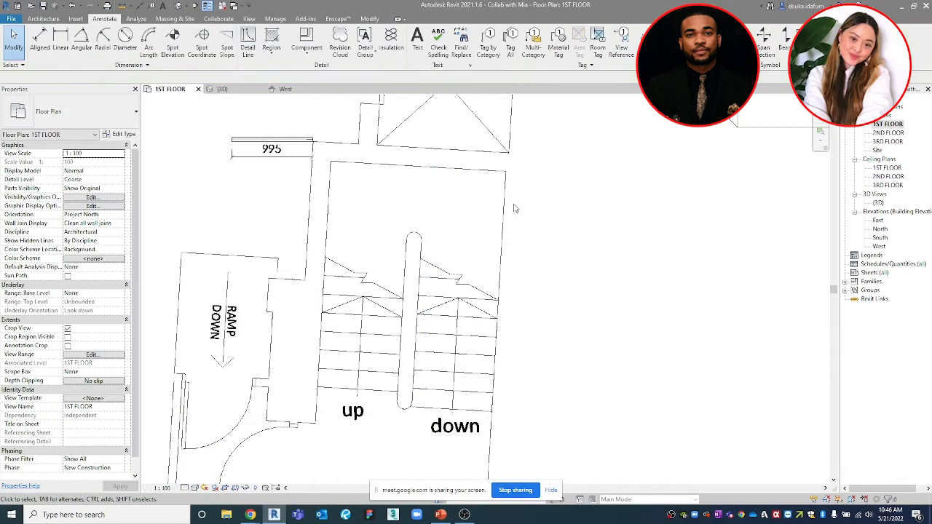
Place an Exterior wall 715 along the slanted plan line beside the stairs using Pick Lines, with location line Finish Face: Interior
middle_click_drag(517, 229, 533, 239)
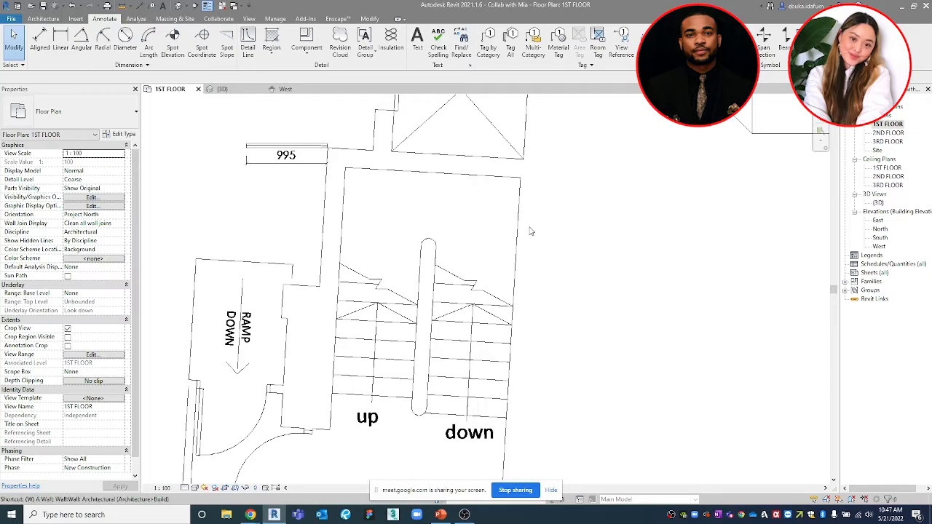
key("w")
key("a")
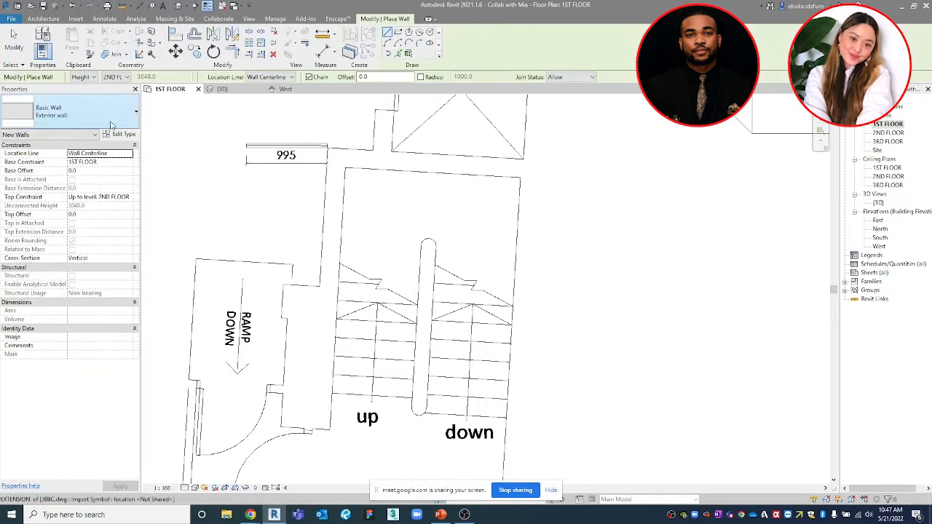
left_click(108, 119)
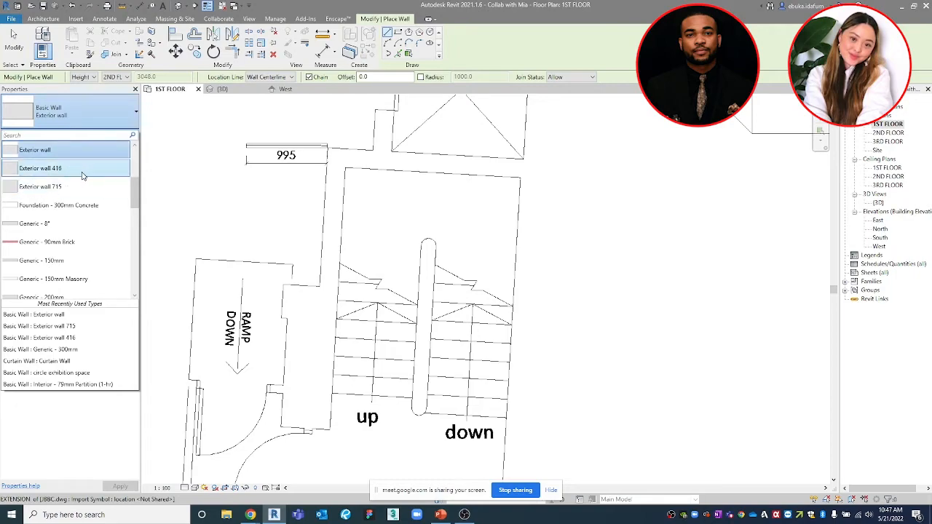
left_click(77, 188)
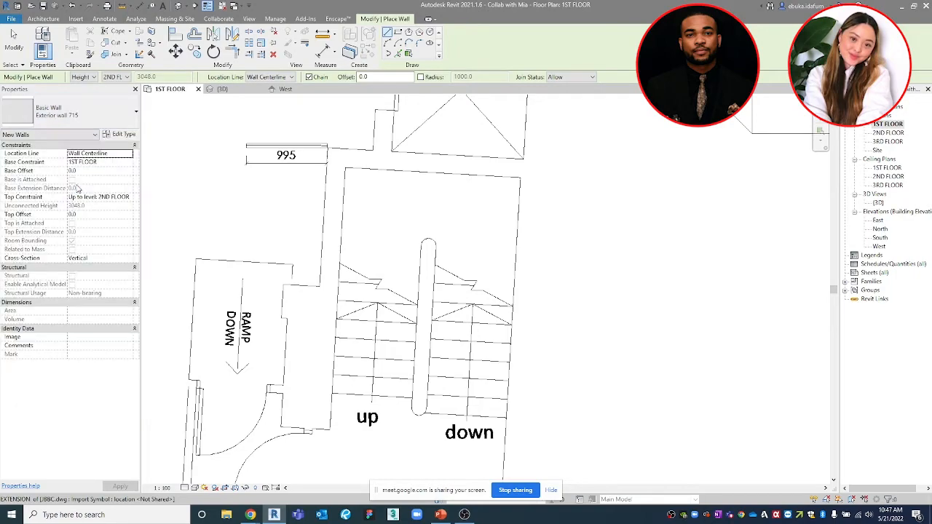
left_click(399, 56)
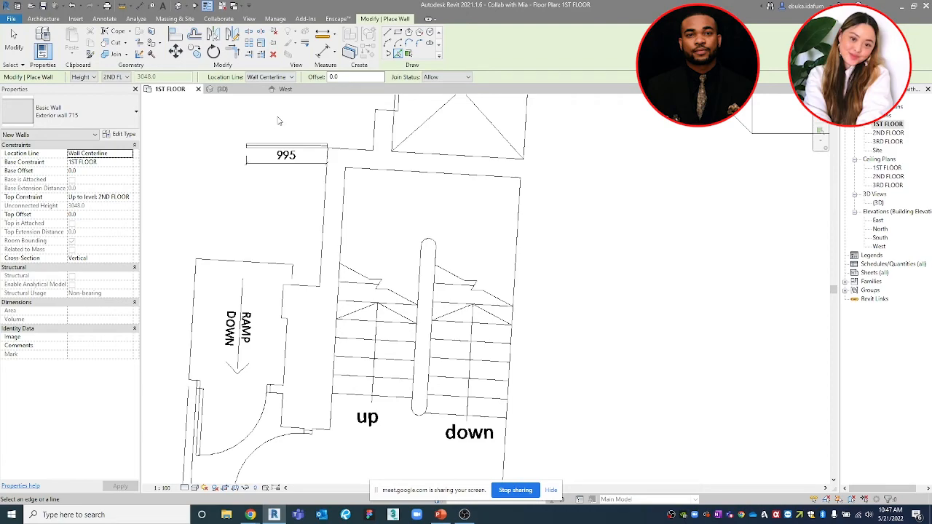
left_click(290, 77)
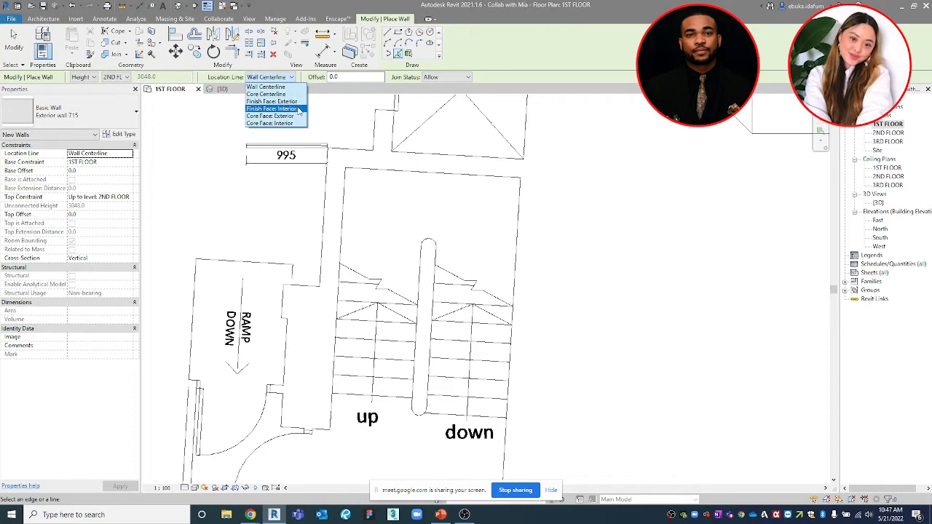
left_click(298, 110)
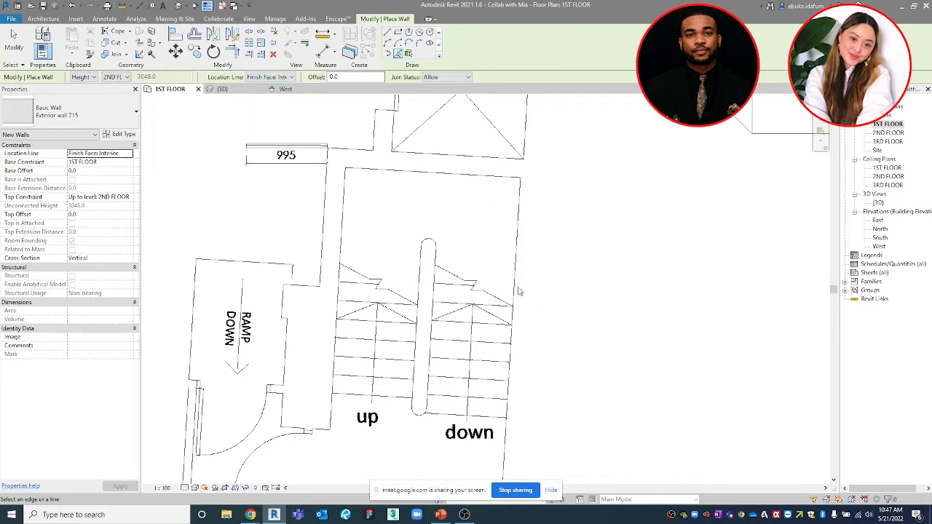
middle_click_drag(518, 296, 468, 180)
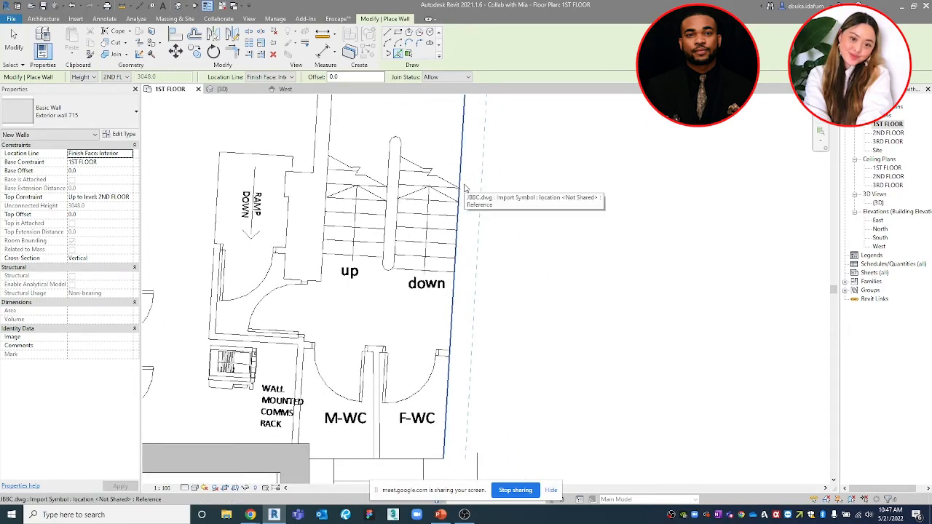
left_click(463, 185)
scroll(546, 196, "down", 3)
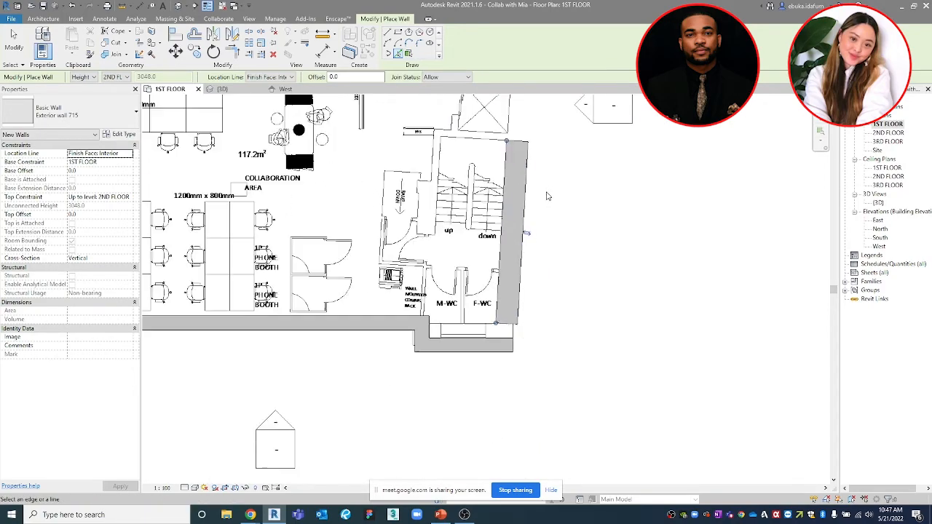
scroll(546, 197, "down", 1)
middle_click_drag(552, 209, 542, 341)
key("Escape")
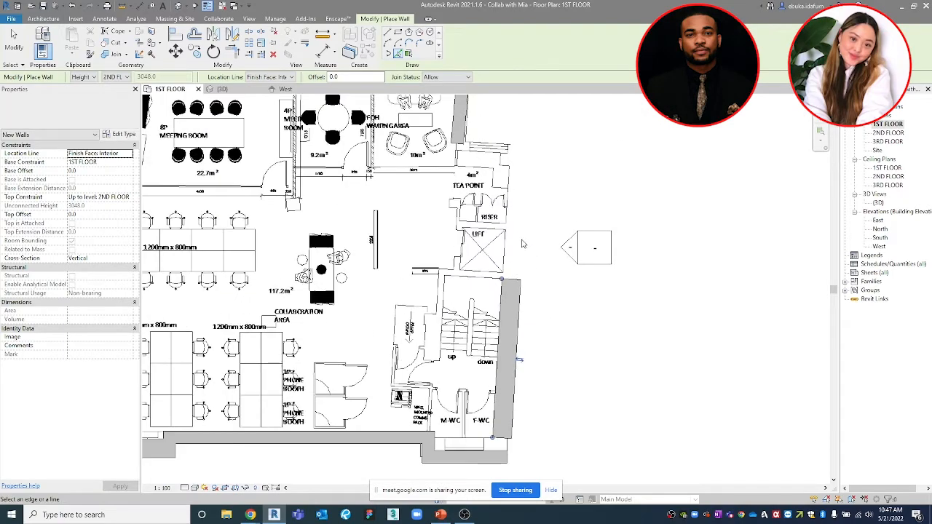
key("Escape")
Extend the slanted wall's upper end past the lift and riser to the plan corner beside the tea point
left_click(511, 292)
left_click_drag(501, 280, 507, 128)
scroll(508, 151, "up", 5)
left_click(670, 207)
scroll(670, 207, "down", 8)
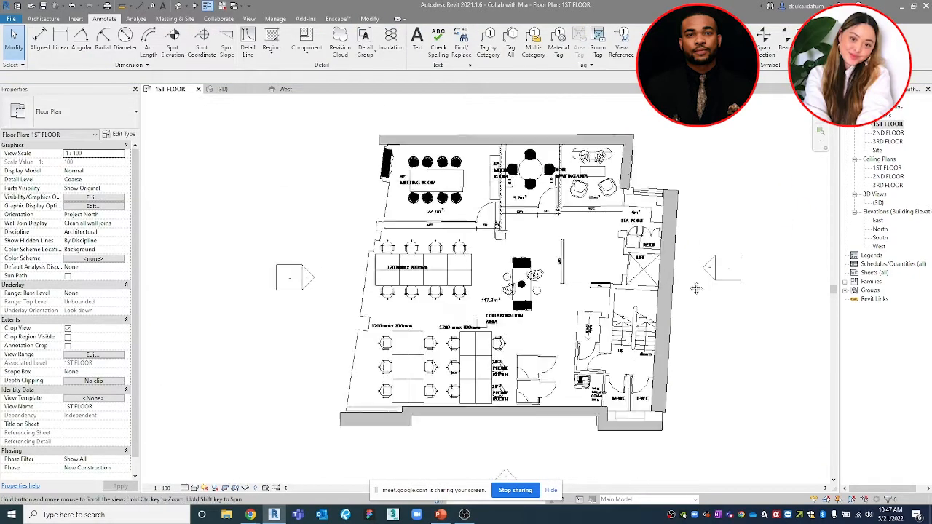
Move the exterior wall below M-WC and F-WC up to the inner plan line and clear the selection
scroll(569, 367, "up", 5)
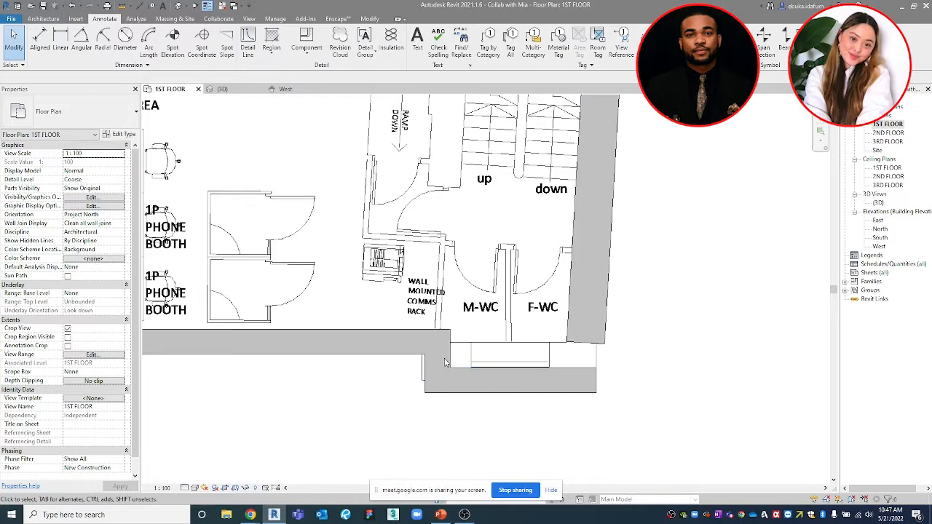
scroll(575, 377, "up", 2)
left_click(577, 377)
scroll(623, 381, "up", 3)
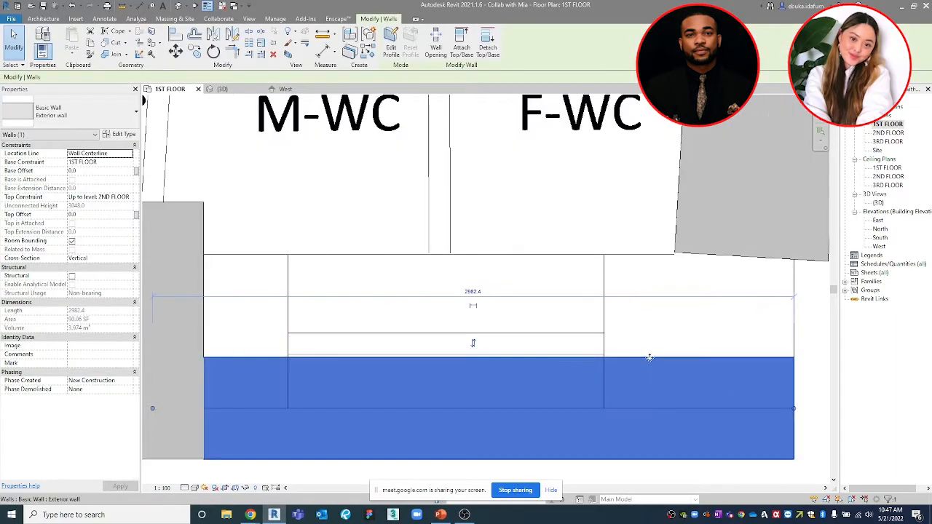
left_click_drag(647, 360, 644, 260)
scroll(646, 265, "down", 5)
scroll(540, 304, "up", 4)
left_click(537, 379)
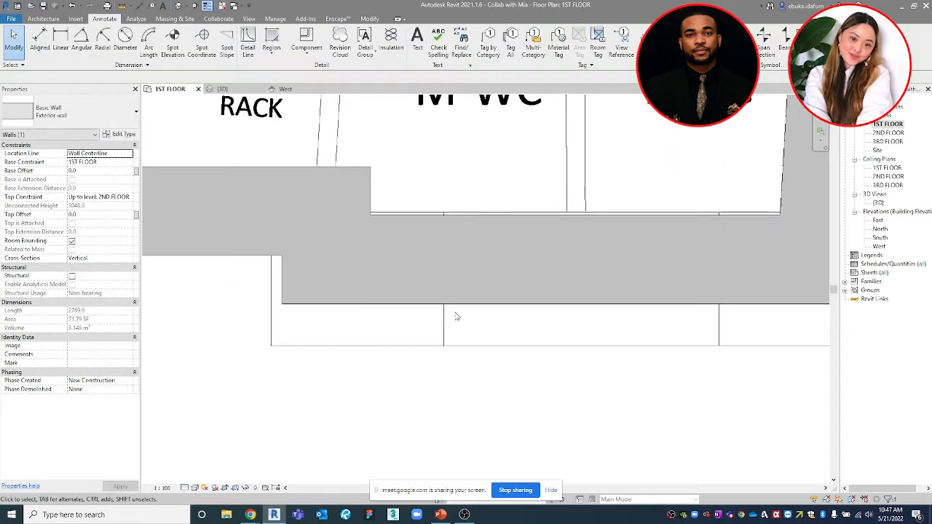
Measure the distance between the outer and inner plan lines of the wall below M-WC and F-WC
key("d")
key("i")
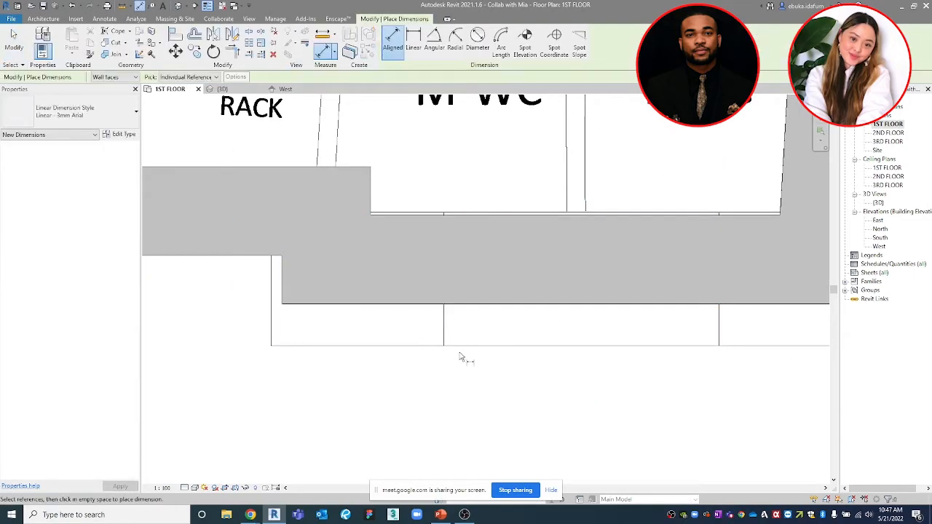
left_click(573, 347)
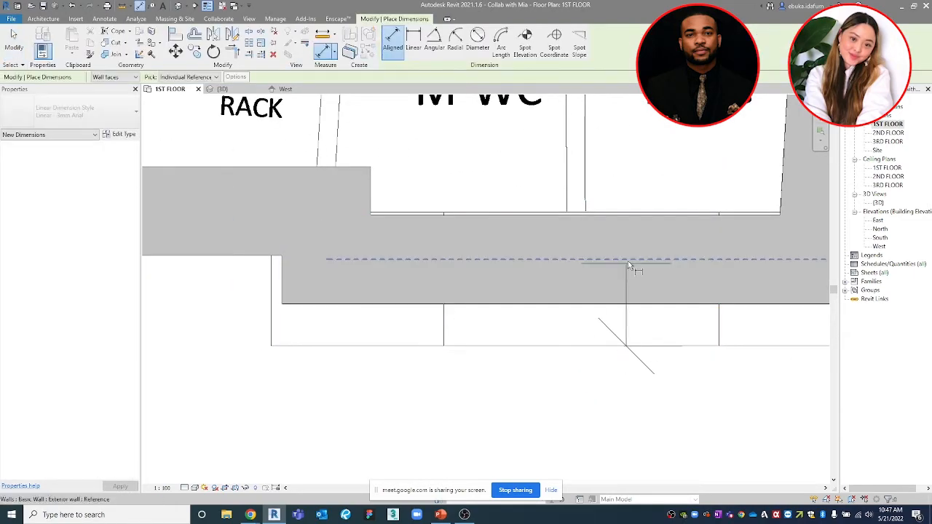
left_click(661, 214)
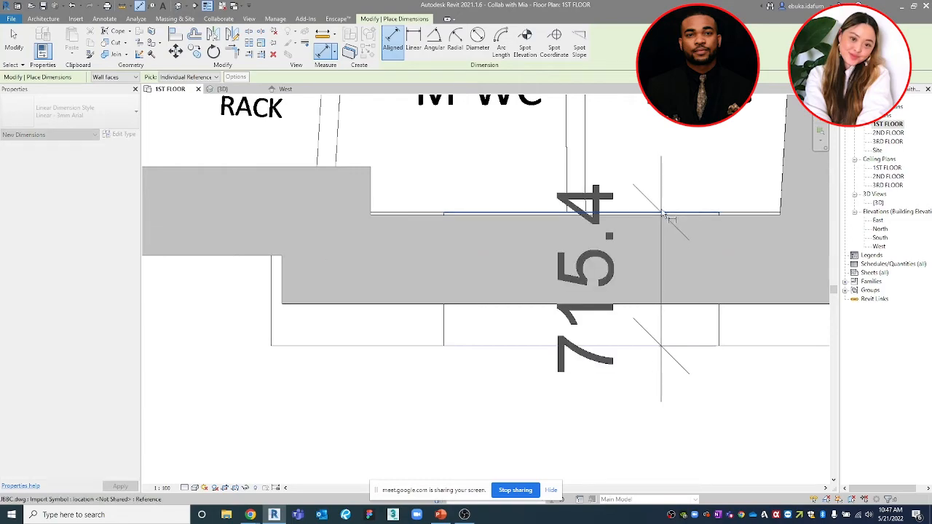
scroll(611, 219, "down", 2)
scroll(612, 219, "up", 1)
key("Escape")
key("Escape")
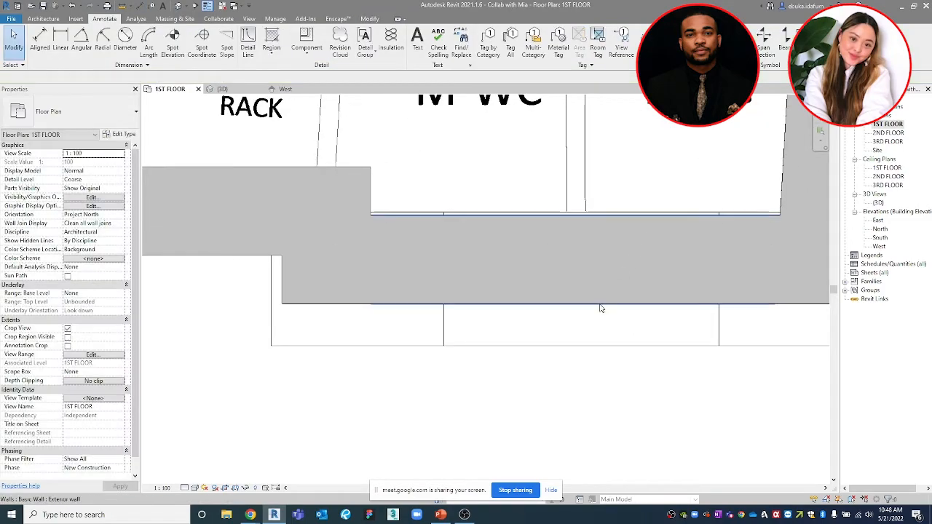
Change the wall below M-WC and F-WC to the type Exterior wall 715 and clear the selection
left_click(619, 270)
left_click(66, 113)
left_click(73, 219)
scroll(215, 233, "down", 1)
middle_click_drag(215, 234, 47, 259)
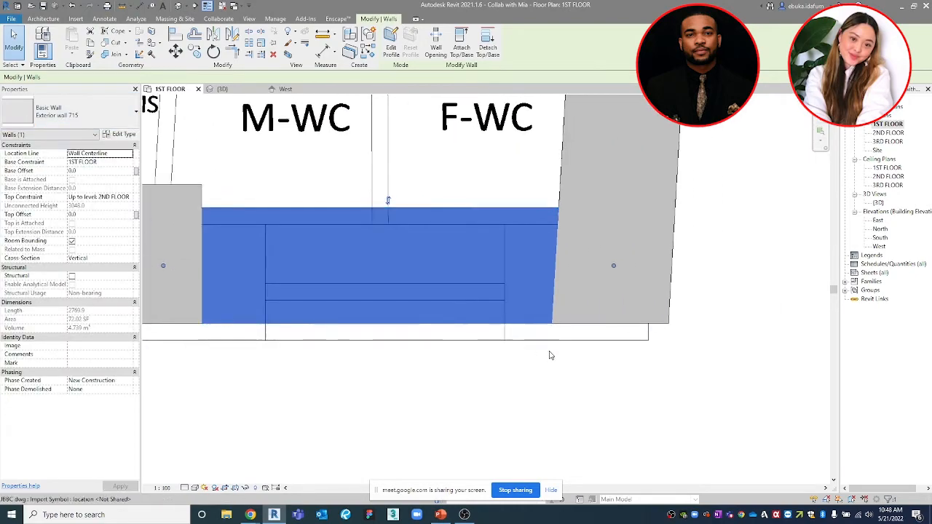
left_click(538, 399)
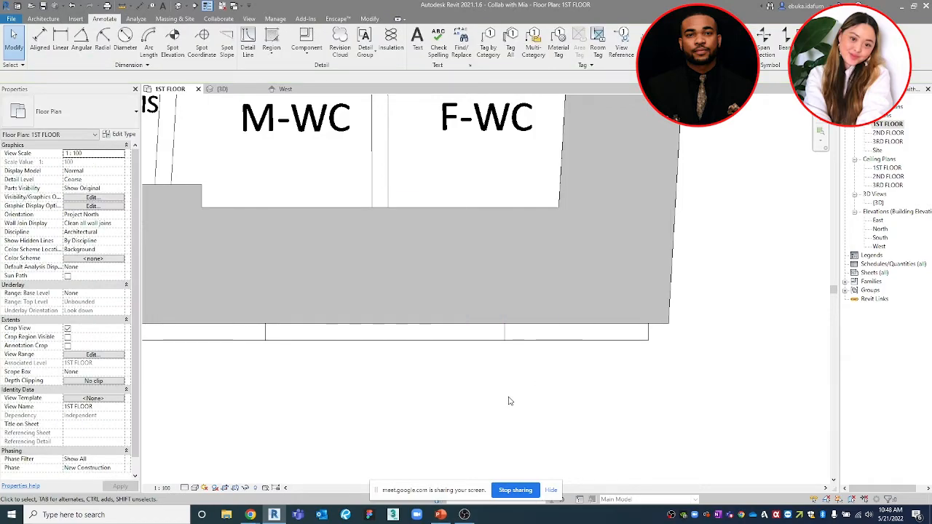
Align the outer face of the wall below M-WC and F-WC with the outermost plan line
key("a")
key("l")
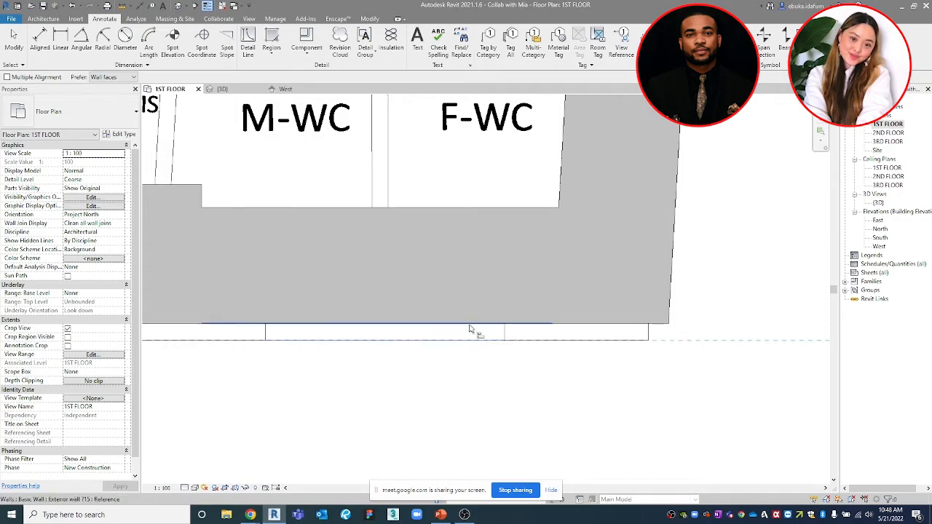
scroll(470, 329, "down", 3)
scroll(381, 351, "up", 5)
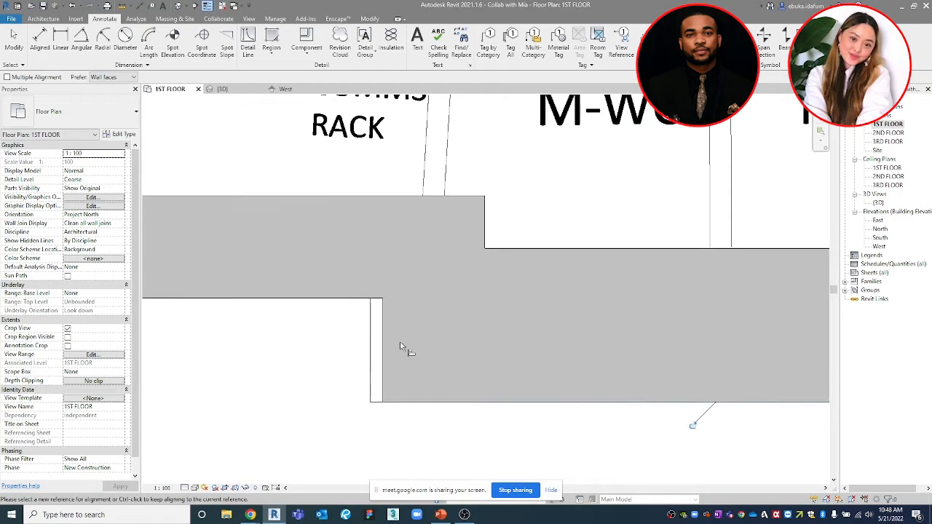
Align the outer face of the short return wall below the comms rack with its plan line
left_click(370, 366)
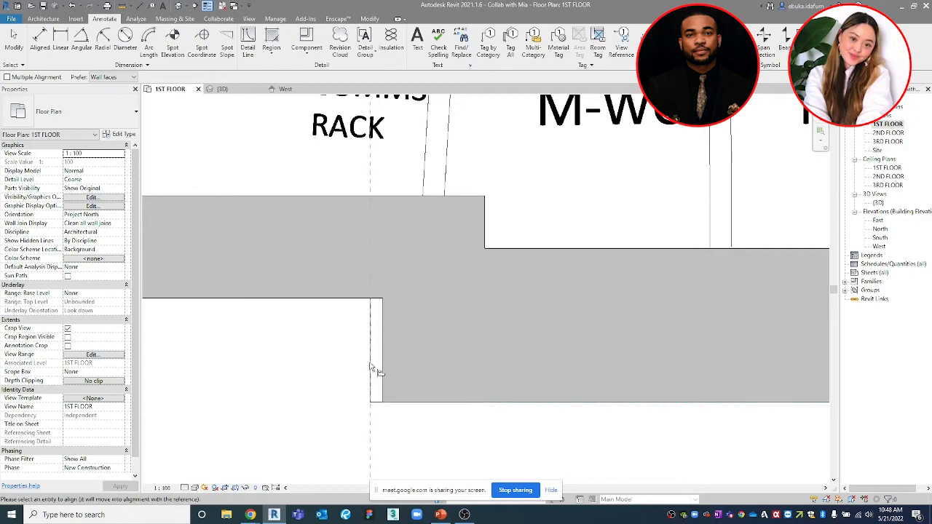
left_click(381, 357)
scroll(480, 215, "up", 2)
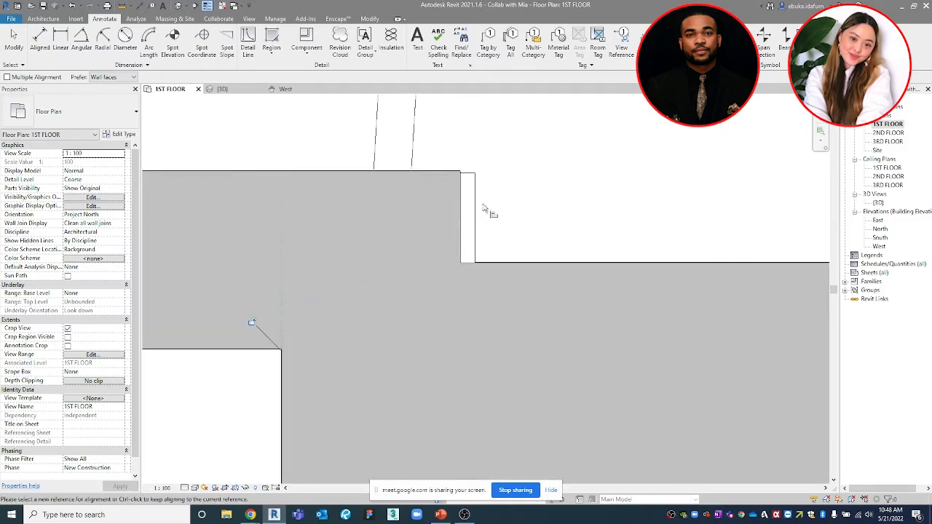
key("Escape")
key("Escape")
Align the inner face of the short return wall below the comms rack with the plan line beside M-WC
left_click(462, 215)
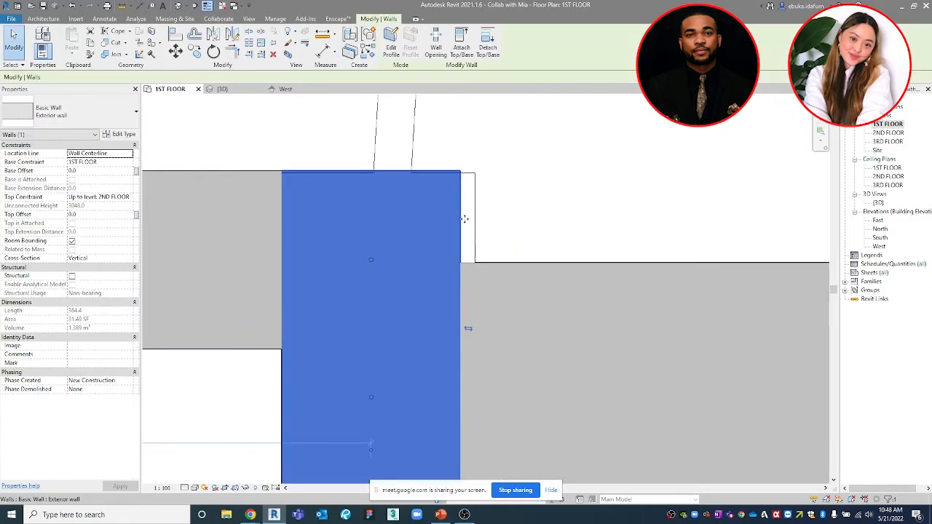
scroll(464, 218, "up", 2)
key("a")
key("l")
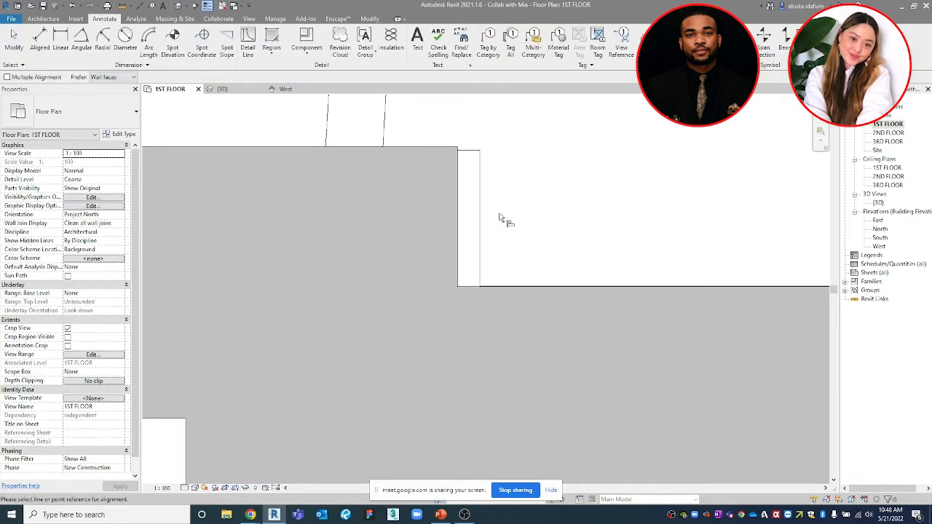
left_click(459, 208)
scroll(457, 203, "down", 2)
scroll(457, 202, "down", 1)
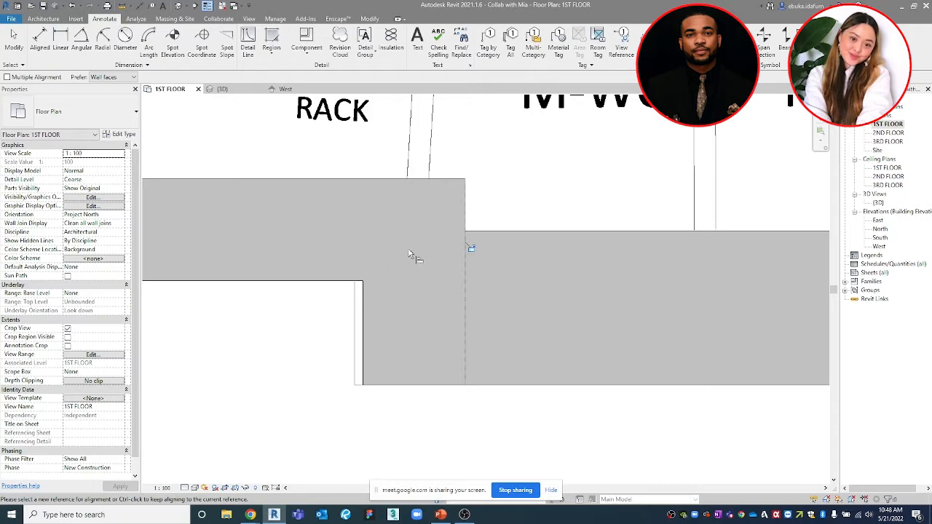
key("Escape")
key("Escape")
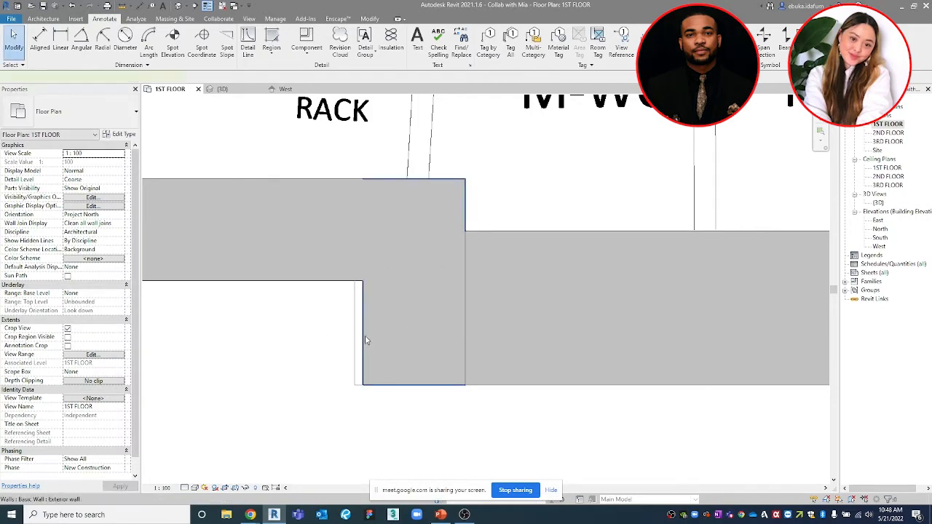
Measure the distance between the inner and outer plan lines of the short return wall without placing a dimension
left_click(366, 339)
key("d")
key("i")
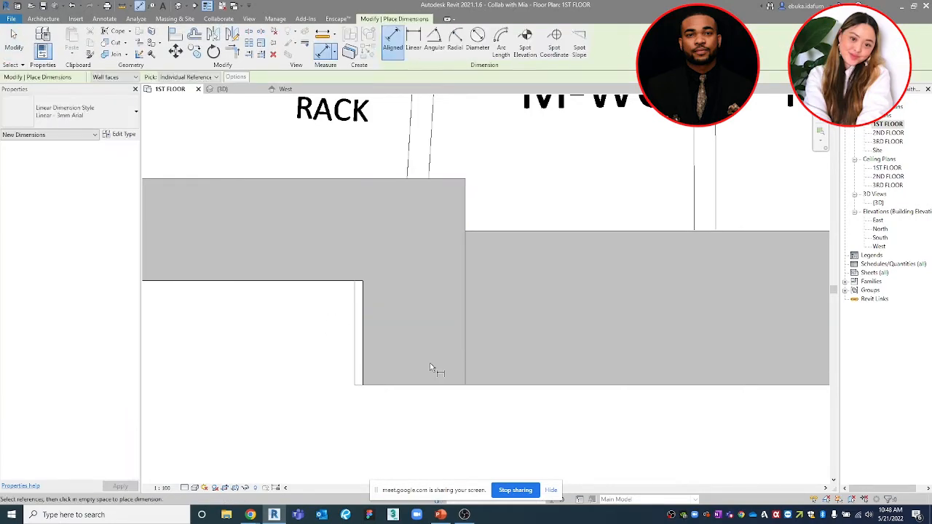
left_click(466, 354)
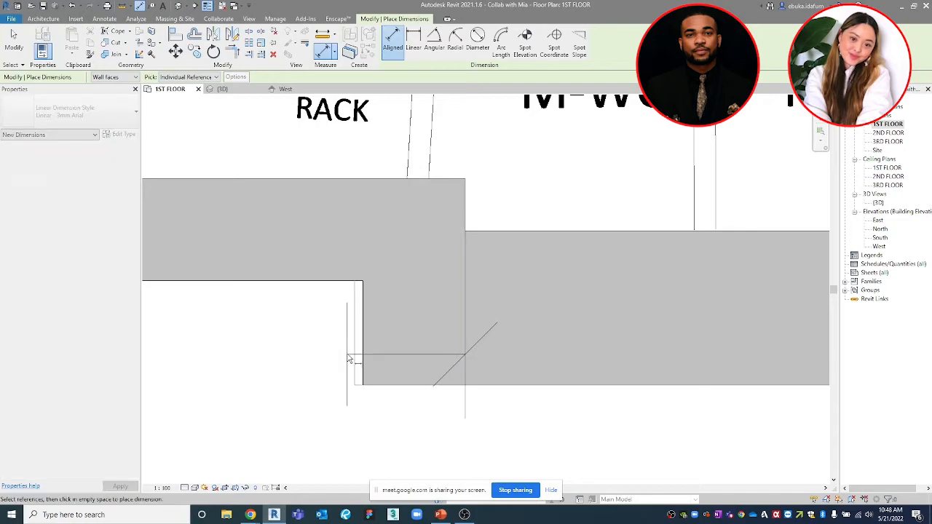
left_click(350, 358)
scroll(356, 460, "down", 1)
scroll(357, 460, "down", 1)
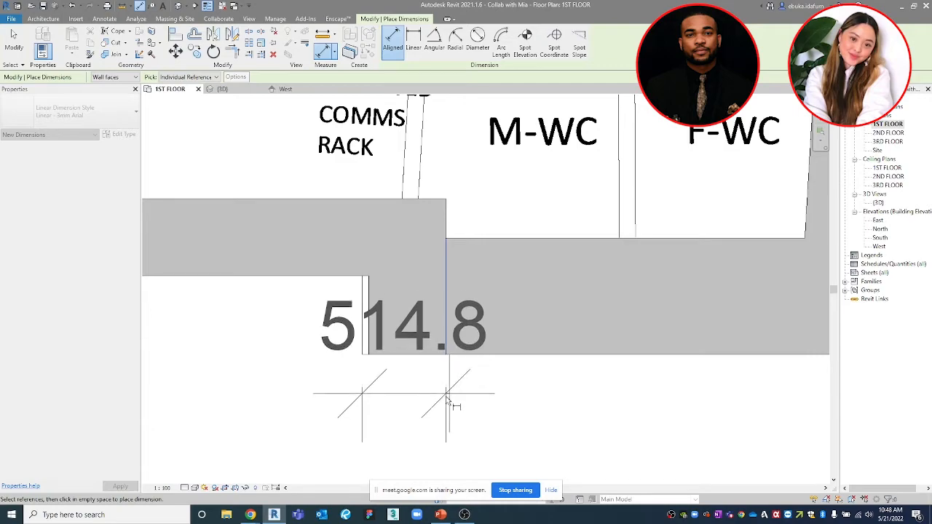
middle_click_drag(444, 395, 450, 421)
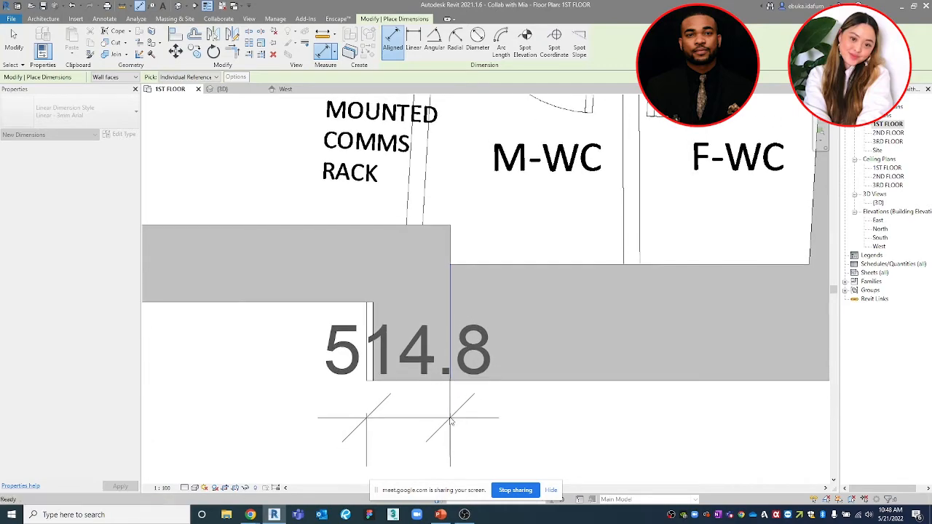
key("Escape")
scroll(409, 371, "up", 1)
key("Escape")
key("Escape")
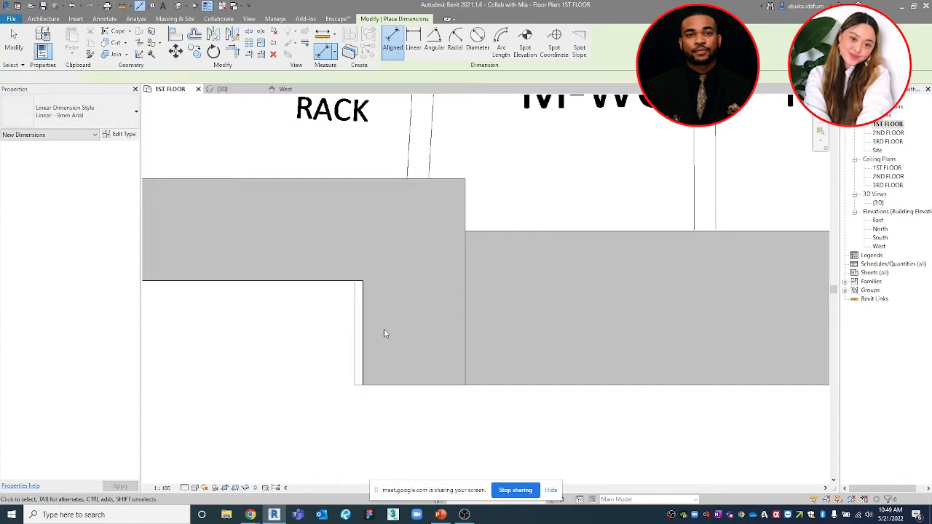
Duplicate the short return wall's type under the name Exterior 514.8
left_click(364, 316)
left_click(120, 134)
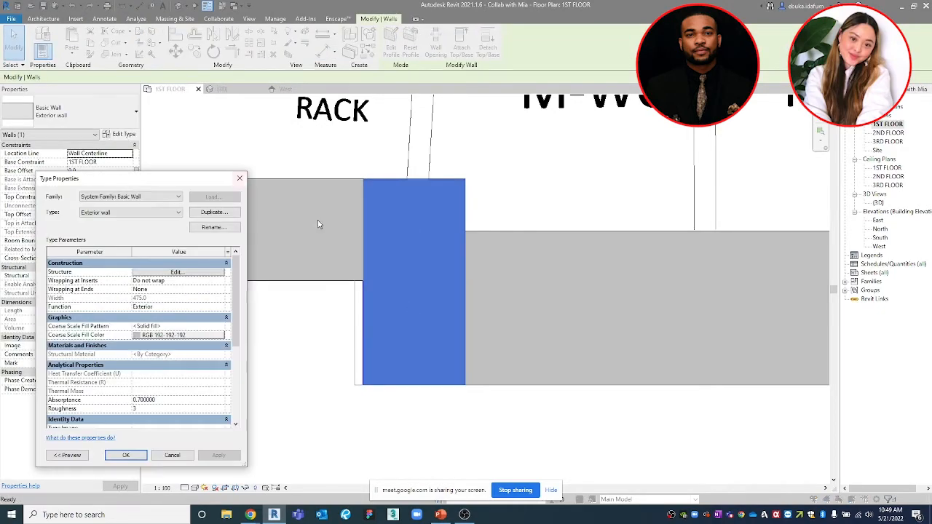
left_click(214, 212)
left_click_drag(135, 315, 117, 315)
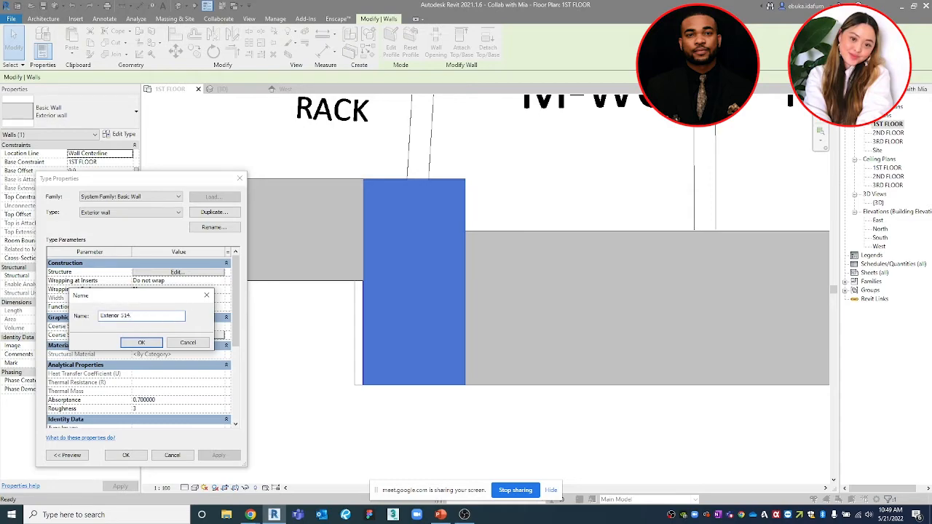
left_click(143, 344)
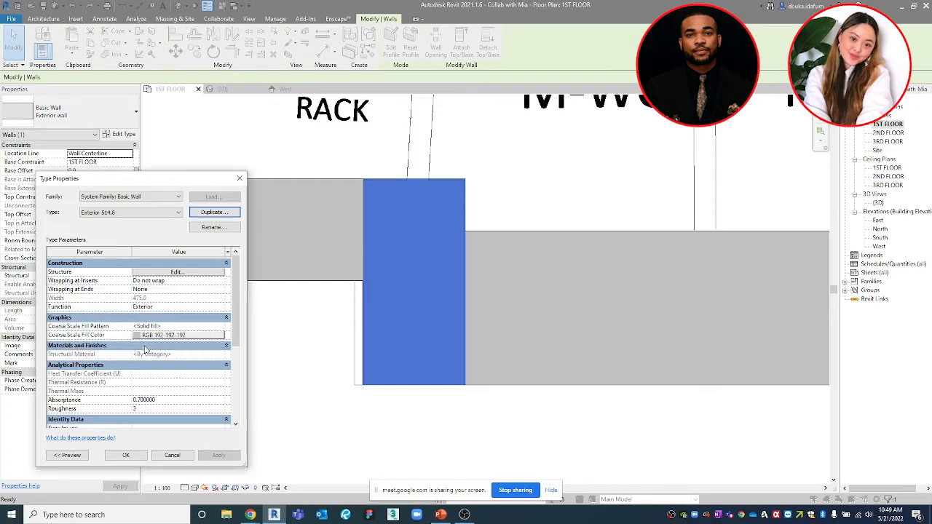
Set the structure layer thickness of the Exterior 514.8 wall type to 514.8 and apply the type changes
left_click(176, 272)
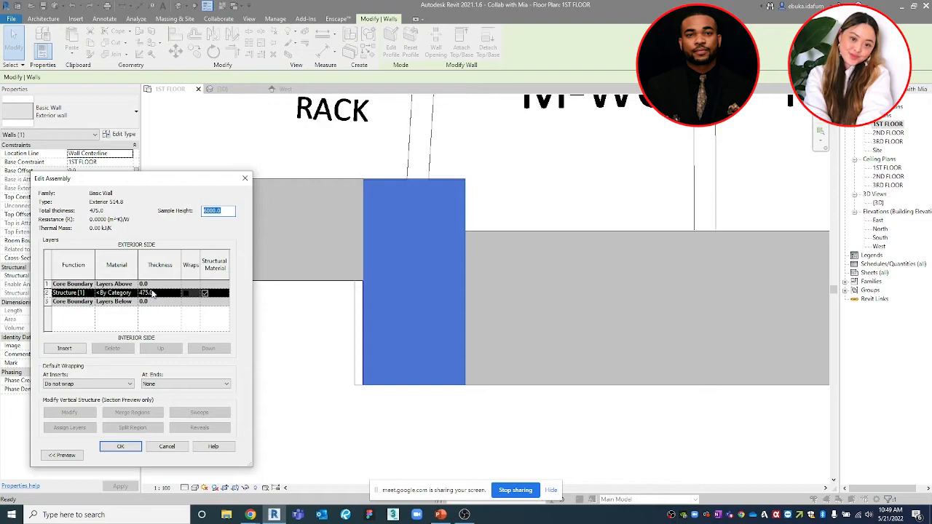
left_click(150, 292)
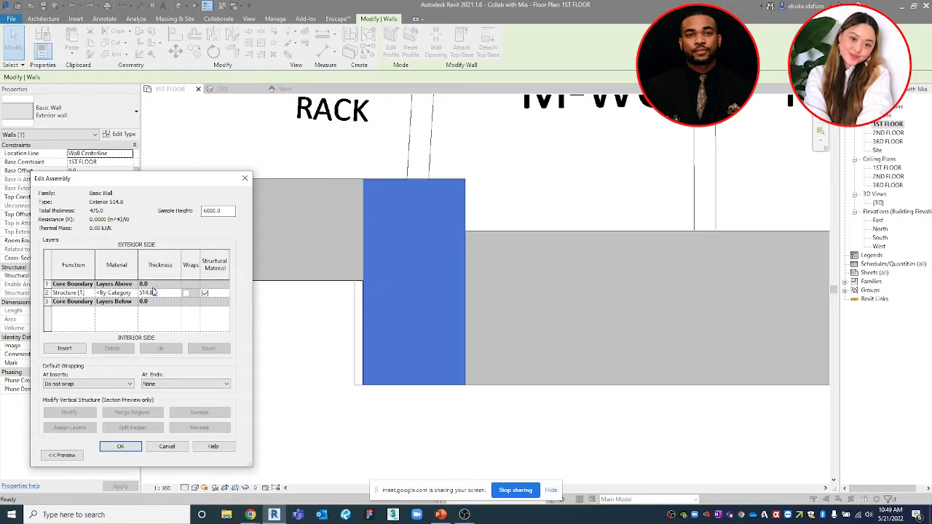
left_click(120, 446)
left_click(126, 455)
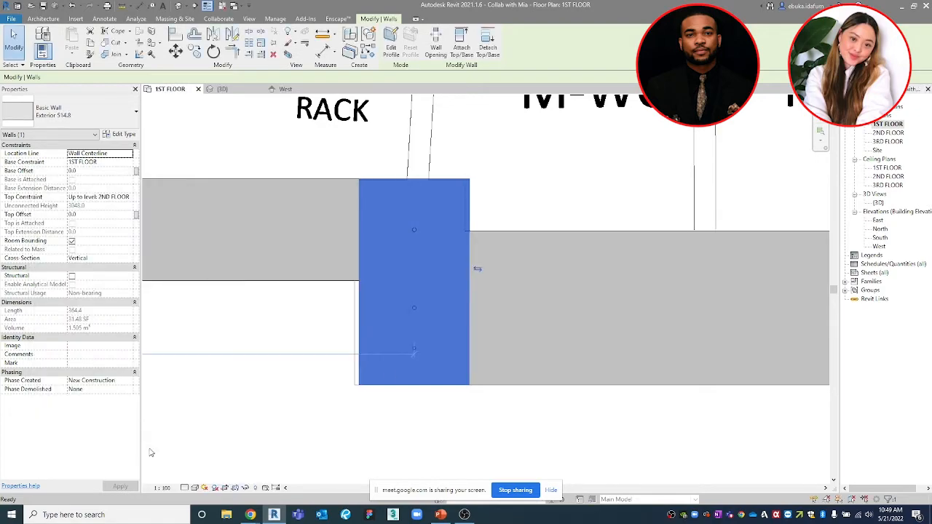
Align the outer face of the 514.8 return wall with the outer plan line
scroll(457, 206, "up", 2)
scroll(458, 211, "down", 2)
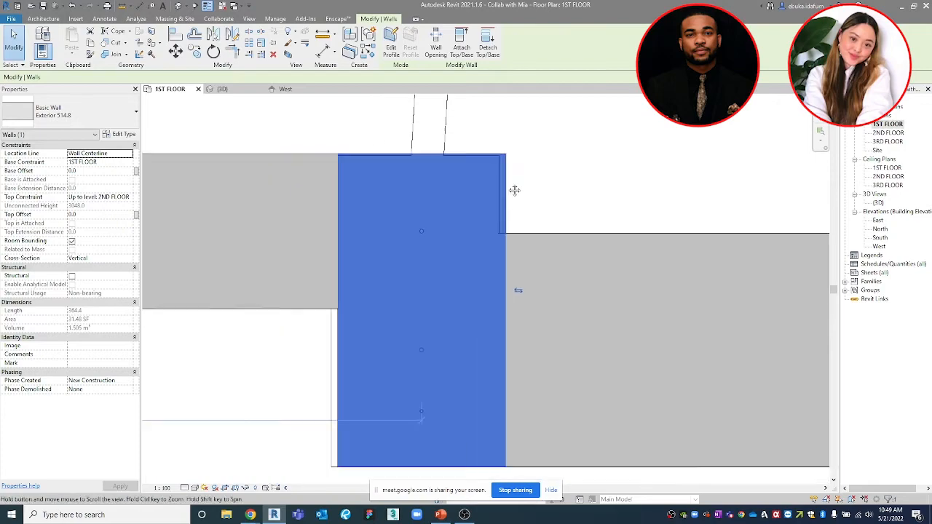
left_click(324, 418)
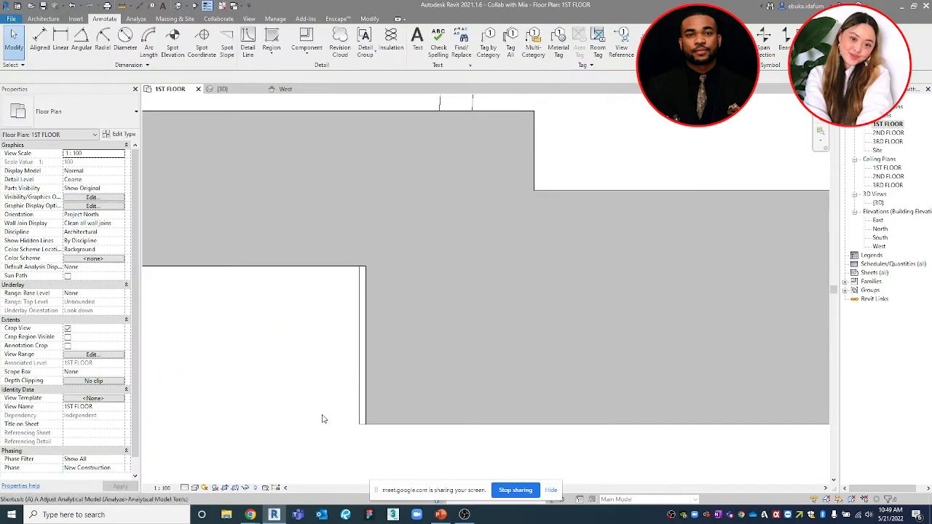
key("a")
key("l")
scroll(505, 381, "up", 2)
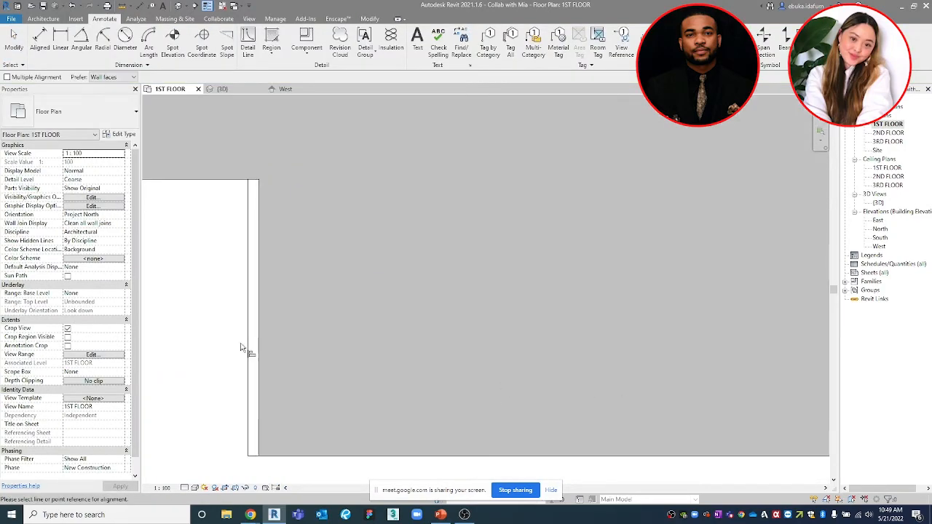
left_click(249, 350)
scroll(277, 347, "down", 2)
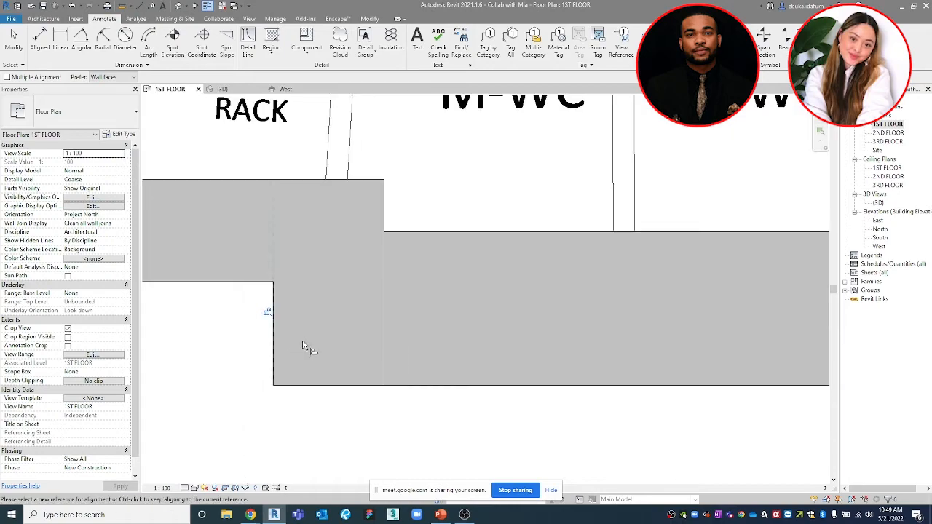
scroll(289, 346, "down", 2)
key("Escape")
key("Escape")
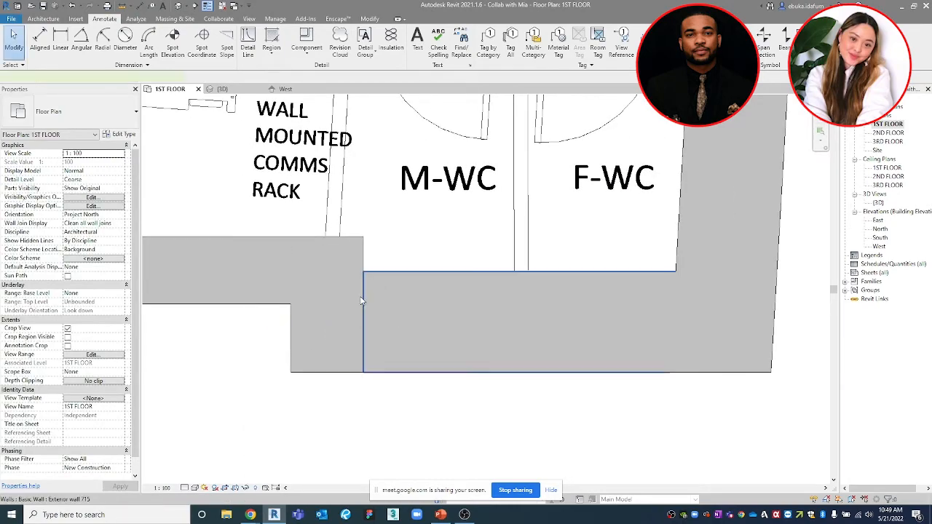
Pull the end of the wall below M-WC and F-WC back to the inner face of the return wall
left_click(407, 305)
scroll(437, 335, "down", 4)
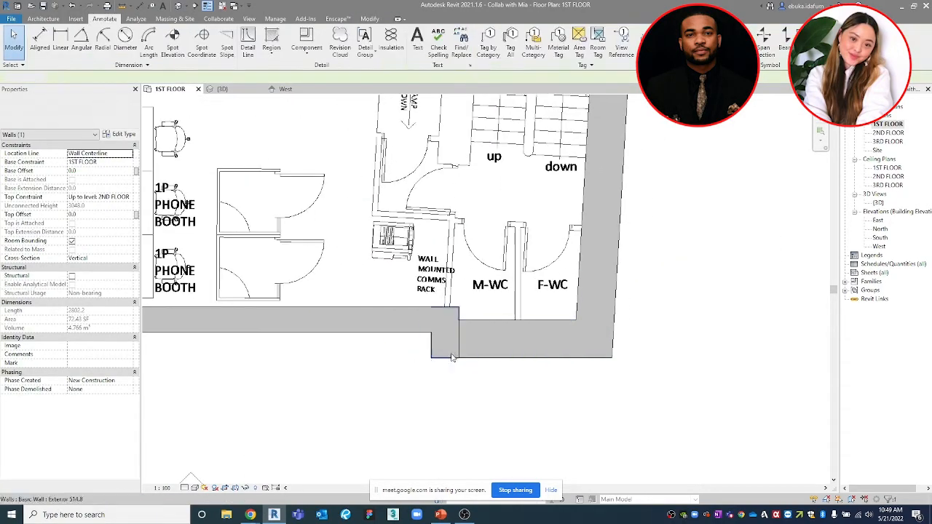
key("Escape")
scroll(459, 362, "down", 1)
middle_click_drag(459, 362, 495, 377)
scroll(495, 358, "up", 3)
scroll(486, 348, "up", 3)
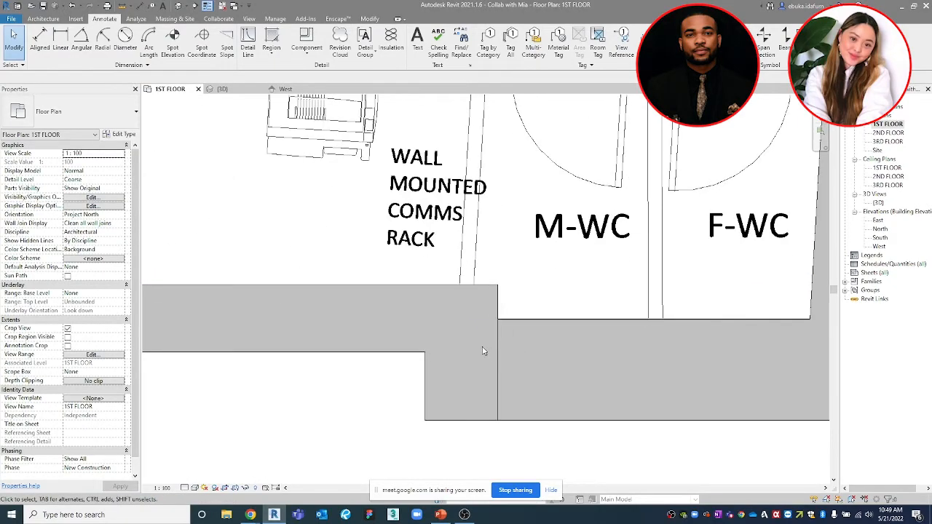
left_click(499, 343)
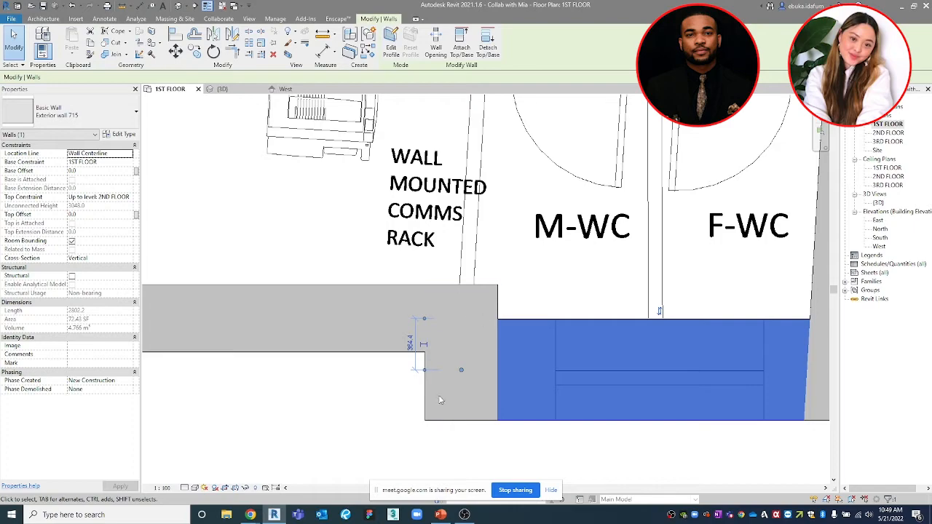
left_click(343, 430)
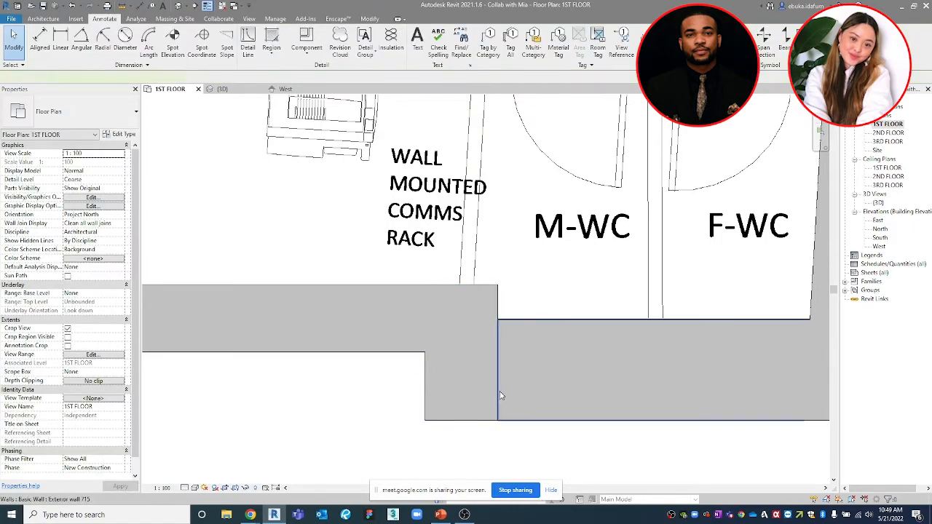
left_click(499, 394)
scroll(498, 391, "up", 2)
left_click_drag(433, 354, 497, 355)
left_click(286, 437)
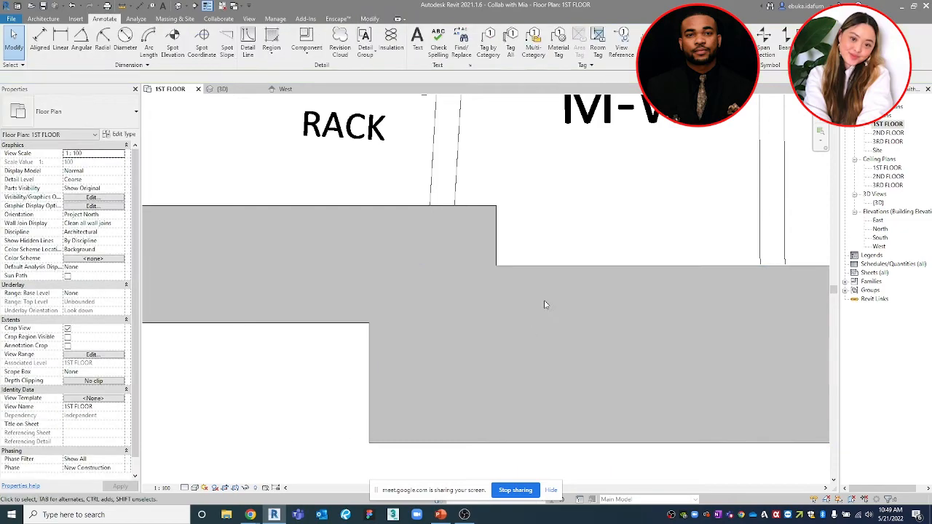
Undo the wall-end change and the return wall alignment, and realign the return wall's outer face with its plan line
scroll(543, 305, "down", 2)
scroll(554, 333, "up", 2)
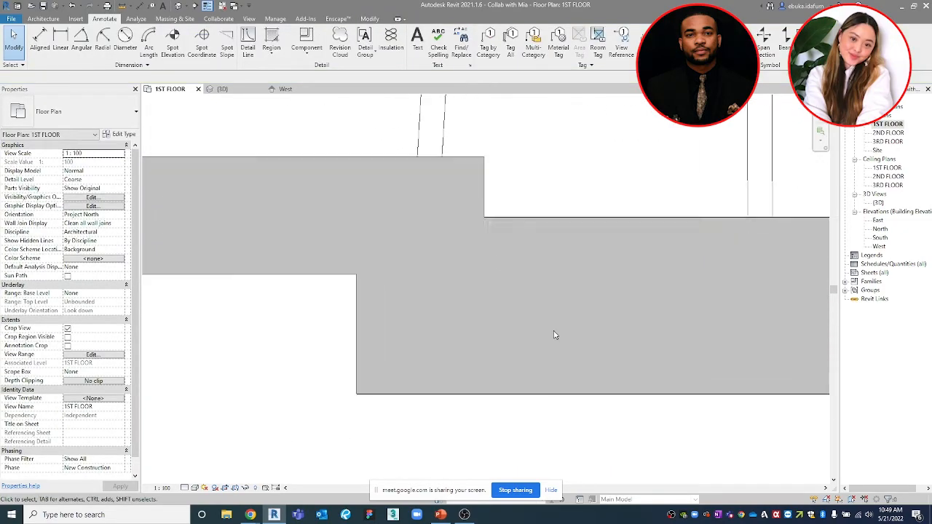
scroll(509, 269, "up", 2)
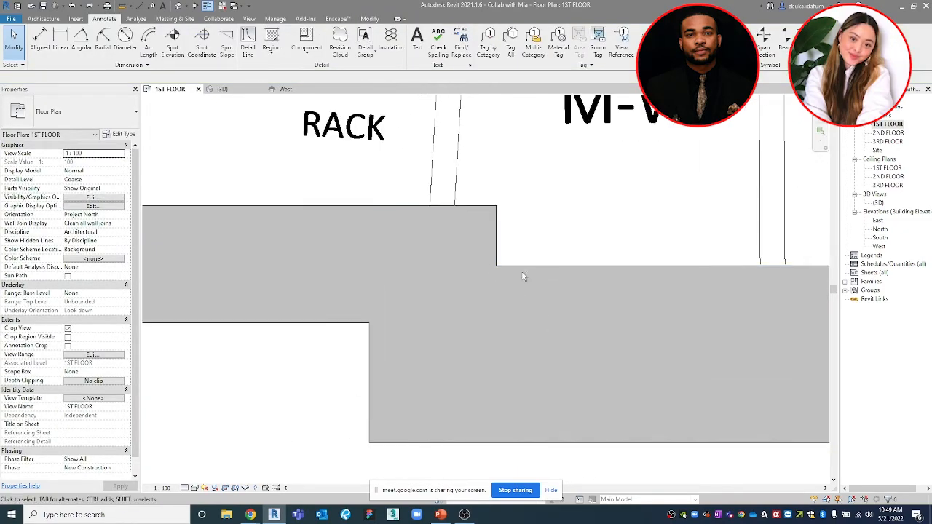
scroll(524, 274, "up", 2)
scroll(516, 275, "down", 3)
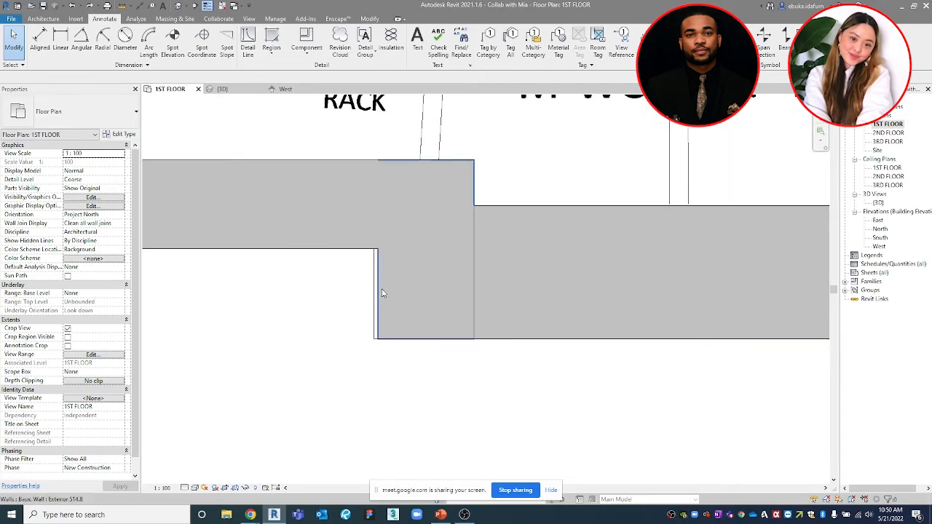
key("a")
key("l")
scroll(382, 290, "up", 2)
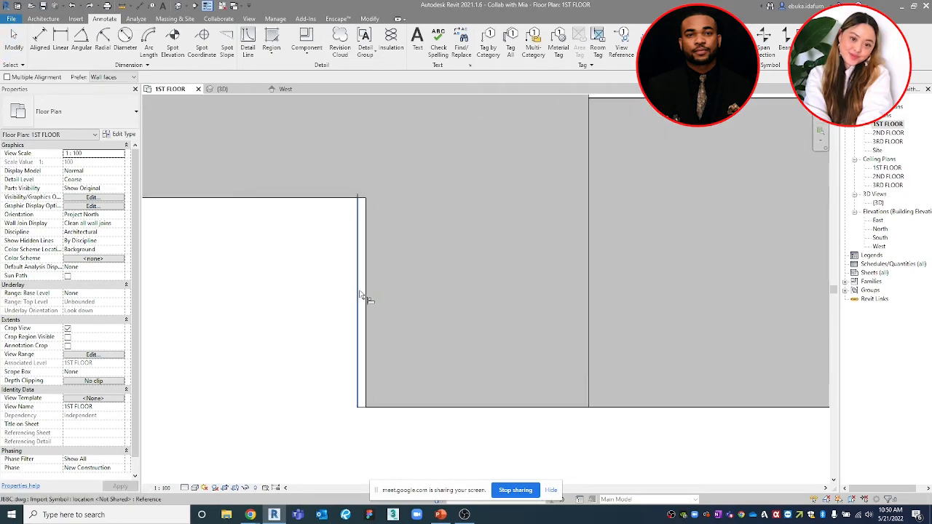
scroll(375, 288, "down", 3)
key("Escape")
key("Escape")
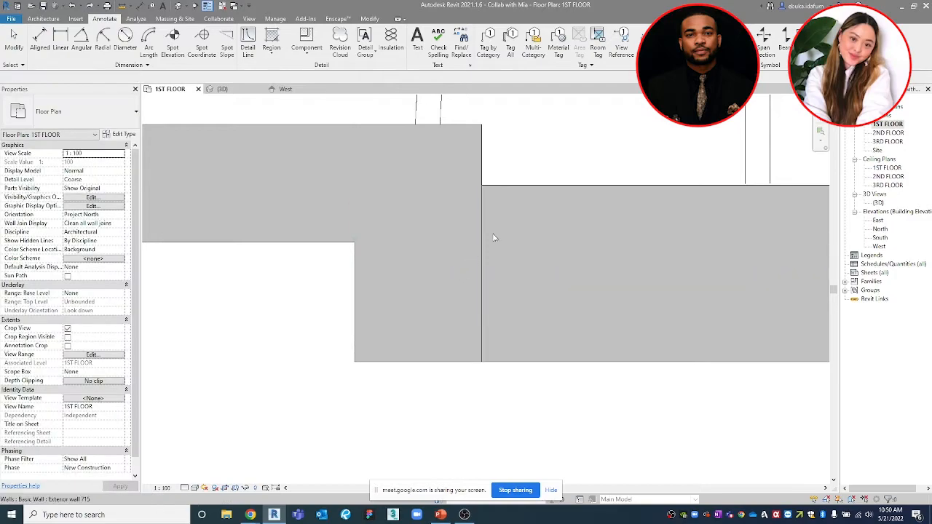
Shorten the Exterior wall 715 below M-WC and F-WC so that its end meets the return wall's inner face
left_click(521, 190)
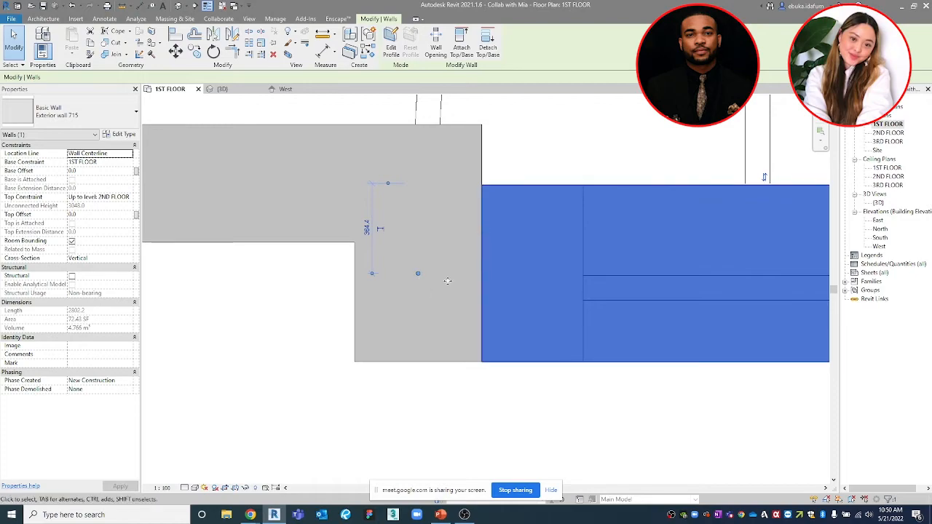
left_click_drag(418, 275, 480, 271)
left_click(513, 148)
scroll(582, 266, "down", 6)
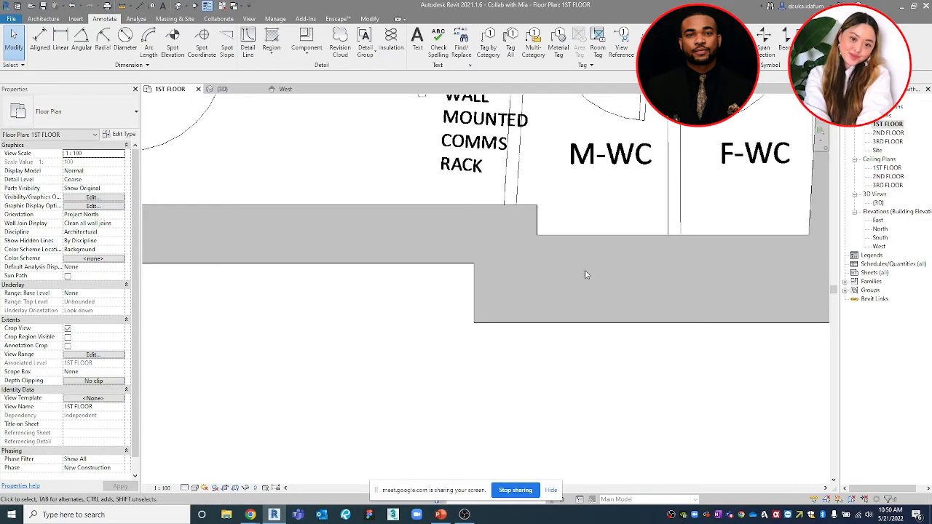
Shorten the long exterior wall below the comms rack so that its end meets the return wall's outer face
scroll(595, 362, "down", 2)
scroll(590, 362, "up", 6)
left_click(575, 362)
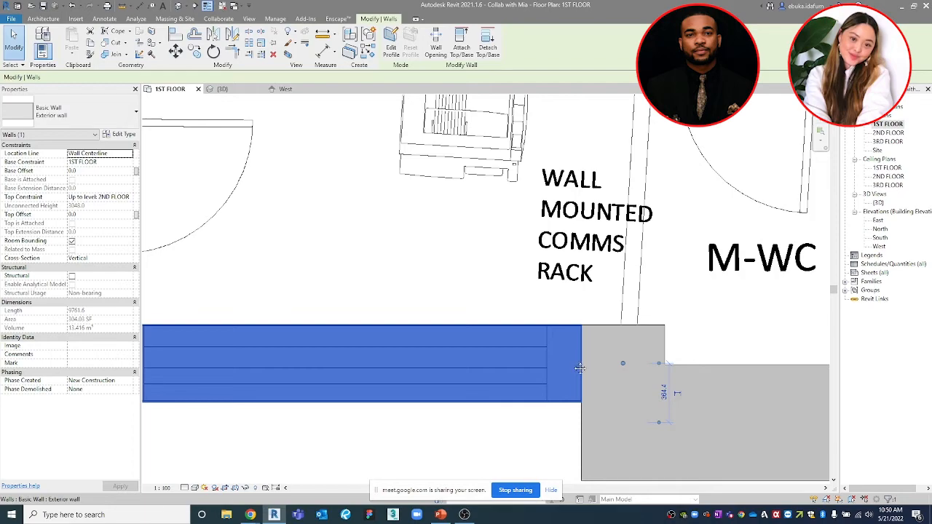
scroll(575, 360, "up", 3)
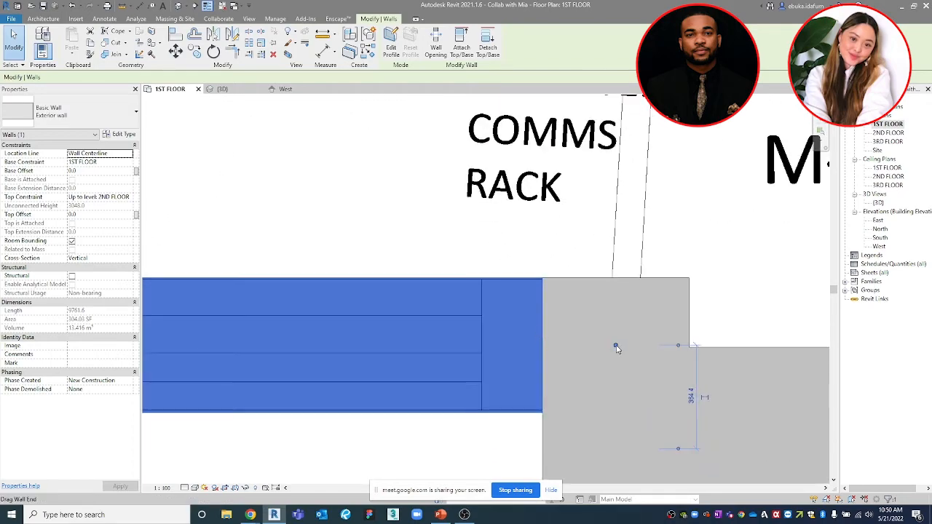
left_click_drag(614, 345, 543, 345)
left_click(443, 442)
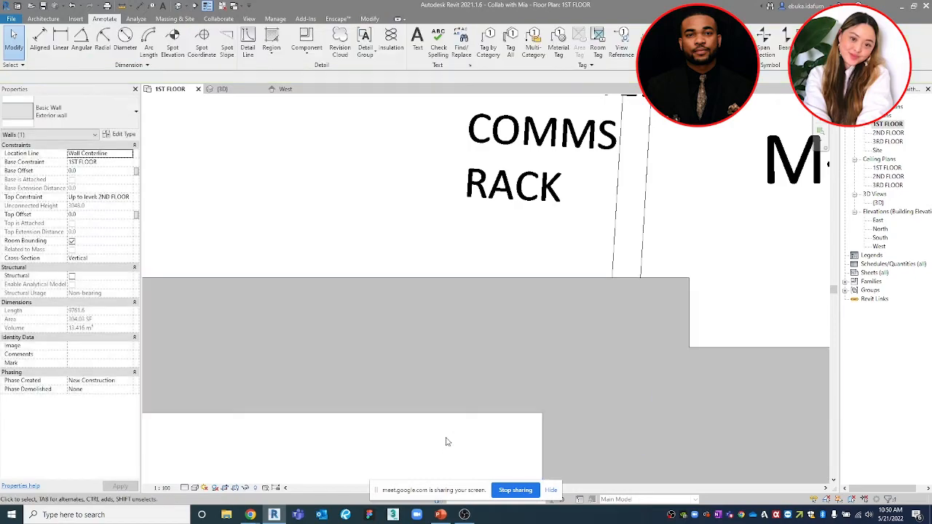
Try to pull the end of the Exterior wall 715 below M-WC back to the return wall's inner face once more
scroll(645, 316, "down", 3)
middle_click_drag(726, 317, 513, 315)
left_click(568, 302)
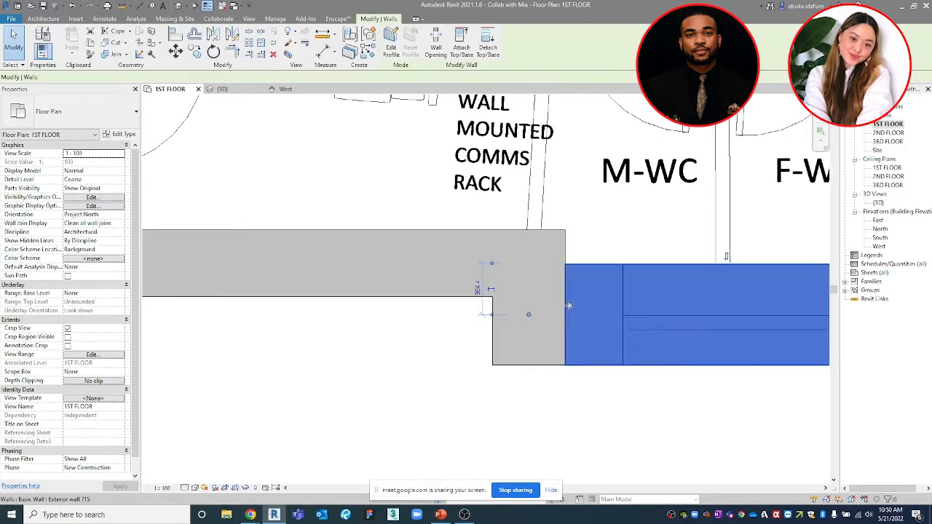
left_click_drag(530, 316, 575, 313)
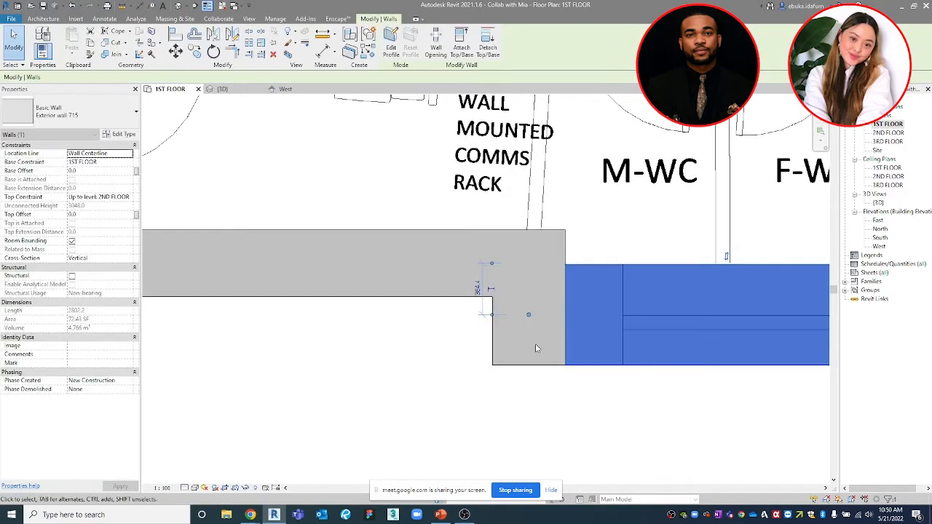
left_click(458, 384)
scroll(539, 341, "down", 2)
scroll(511, 372, "down", 2)
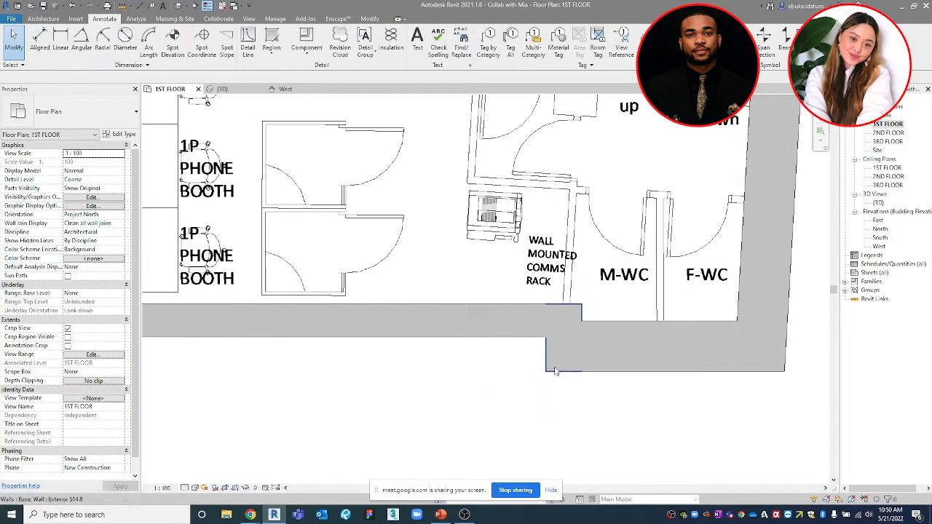
Try to pull the end of the long exterior wall below the comms rack back to the return wall's outer face again
middle_click_drag(444, 366, 558, 353)
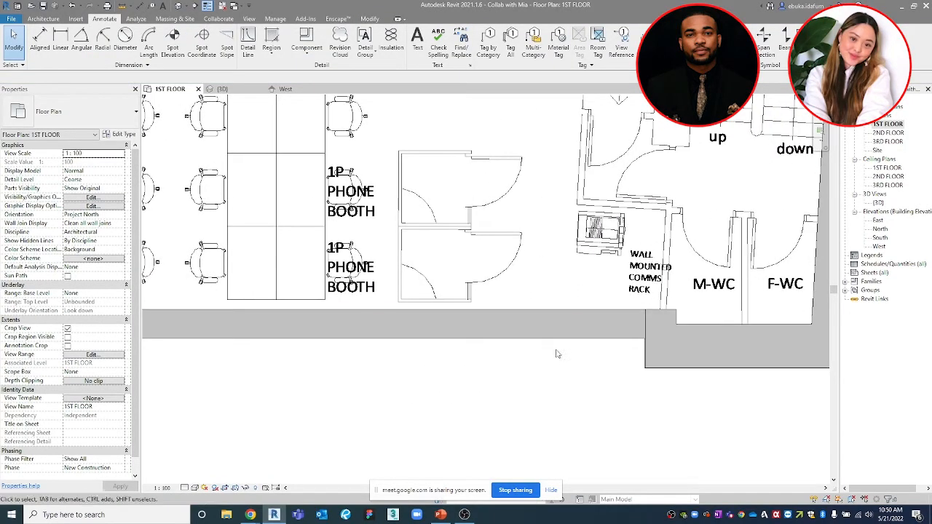
scroll(612, 341, "up", 3)
left_click(622, 333)
scroll(633, 313, "up", 2)
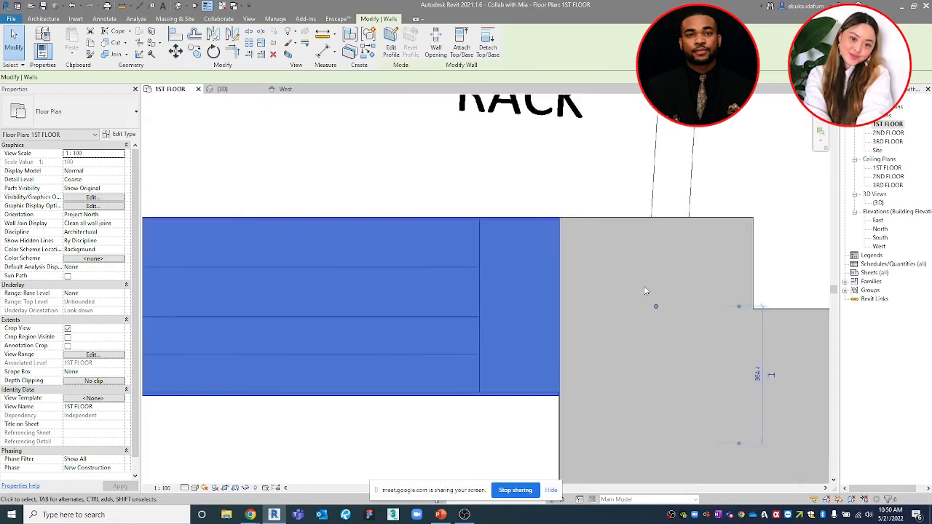
left_click_drag(656, 306, 563, 308)
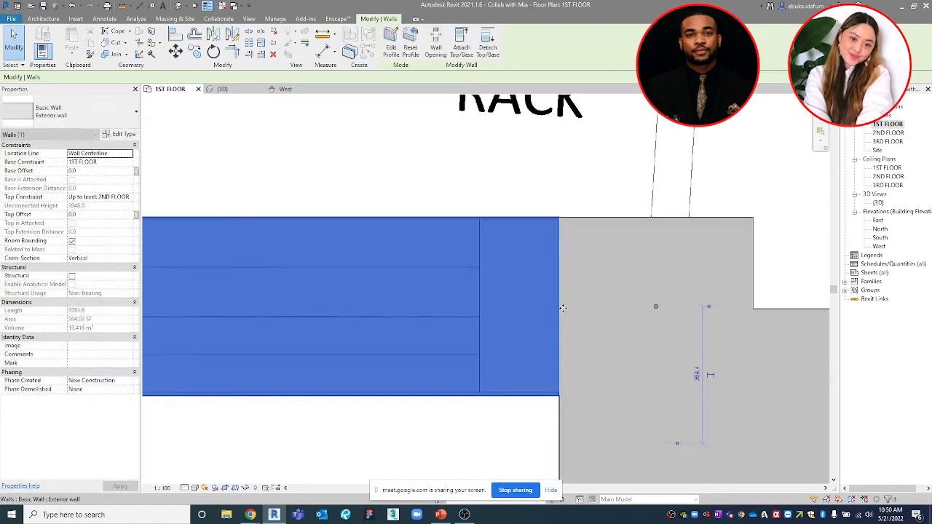
right_click(549, 271)
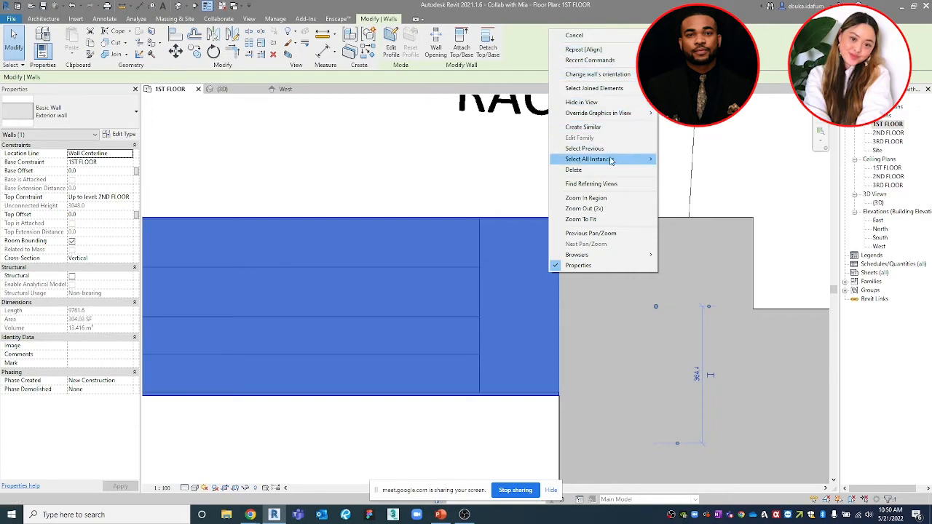
key("Escape")
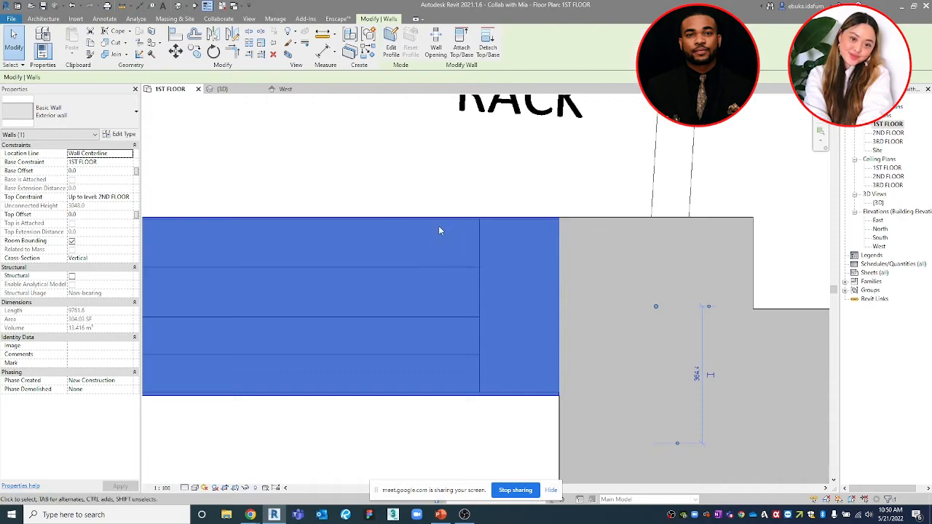
scroll(437, 251, "down", 2)
key("Escape")
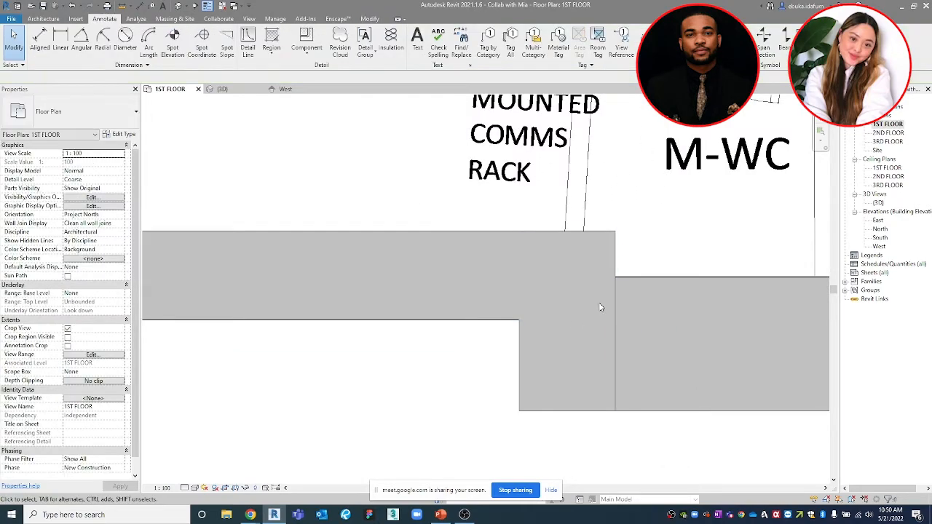
Inspect the return wall's junction near the comms rack and the exterior wall joins across the whole first-floor plan
left_click(612, 256)
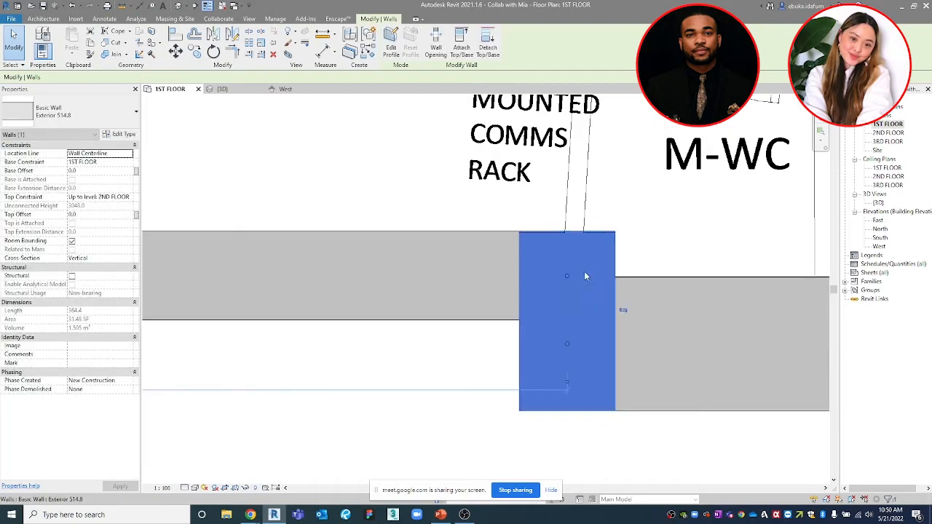
left_click(650, 248)
scroll(510, 288, "down", 3)
mouse_move(388, 384)
middle_mouse_down()
mouse_move(498, 374)
mouse_move(714, 324)
middle_mouse_up()
scroll(499, 369, "down", 2)
scroll(336, 349, "down", 3)
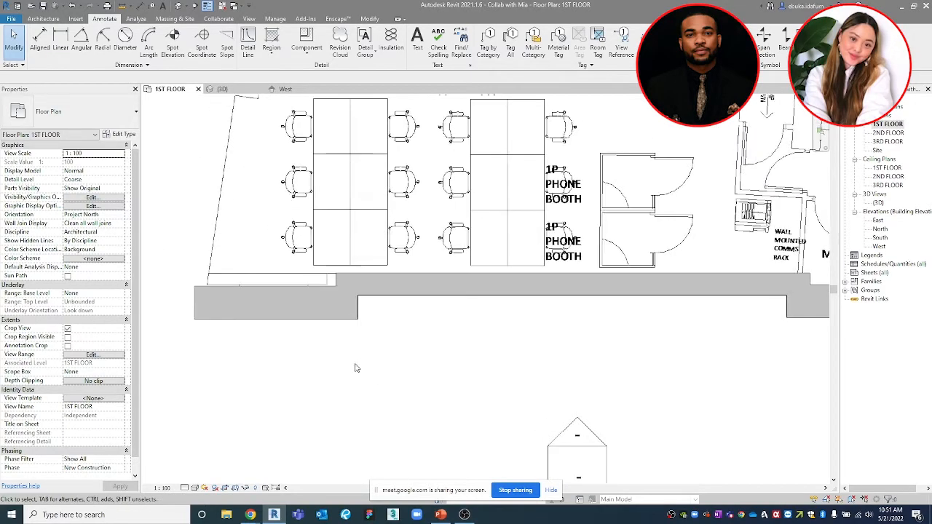
scroll(518, 350, "down", 1)
middle_click_drag(608, 385, 599, 420)
middle_click_drag(696, 336, 650, 435)
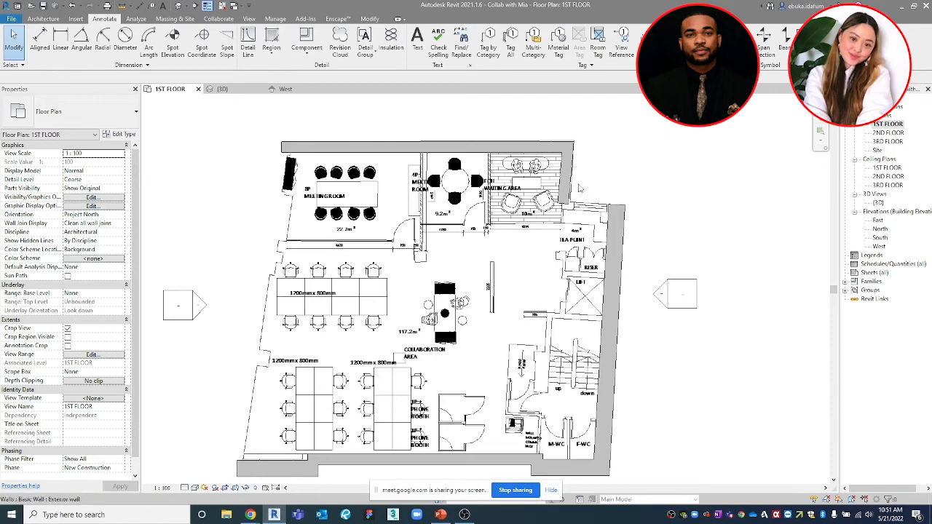
Delete the slanted exterior wall beside the FOH waiting area
scroll(610, 169, "up", 5)
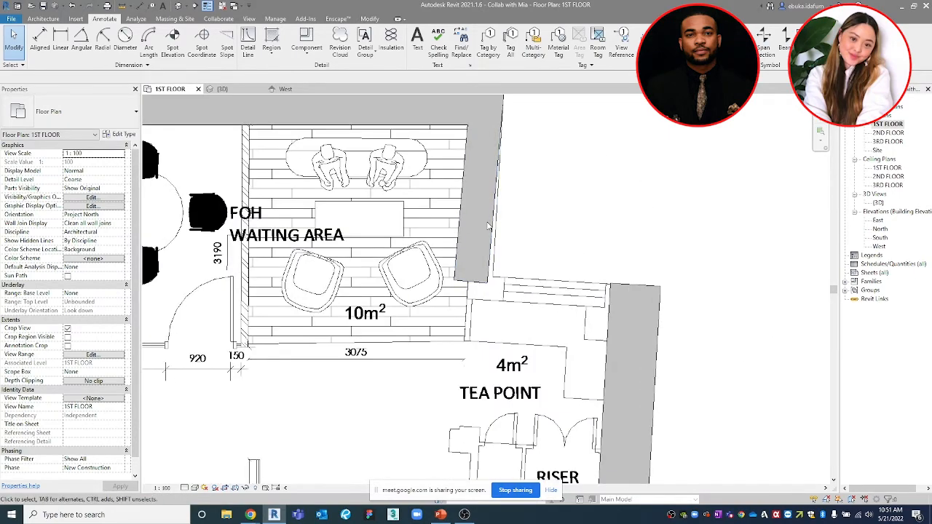
left_click(494, 223)
key("Delete")
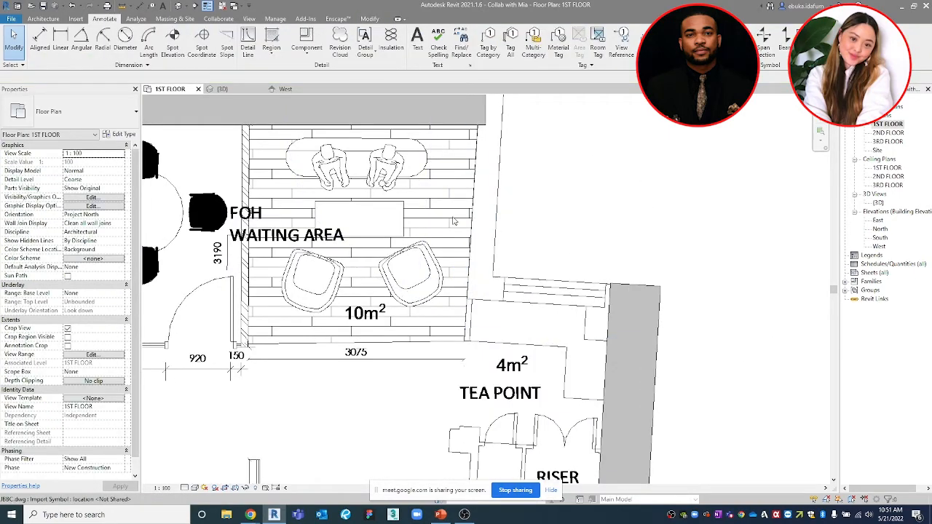
Align the outer face of the exterior wall above the meeting rooms and waiting area with its outer plan line
scroll(472, 230, "down", 2)
scroll(571, 206, "up", 5)
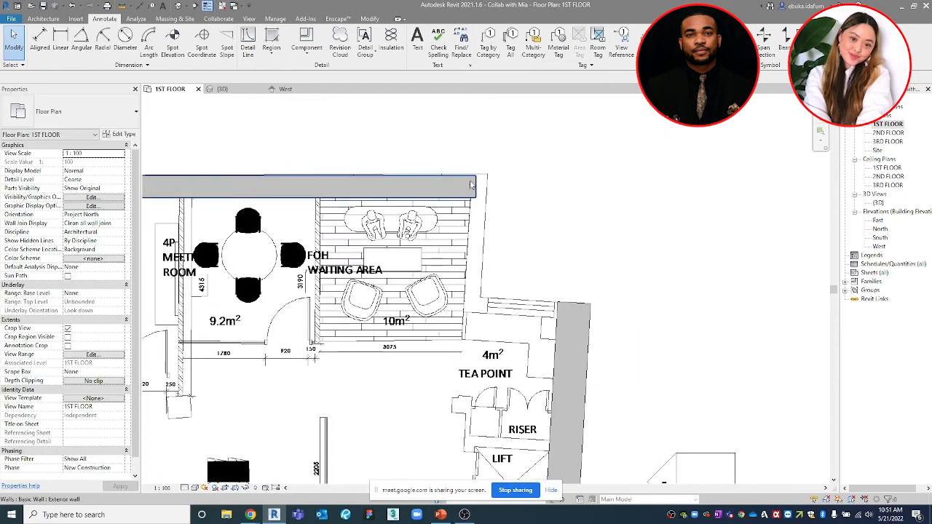
scroll(571, 206, "up", 4)
left_click(591, 213)
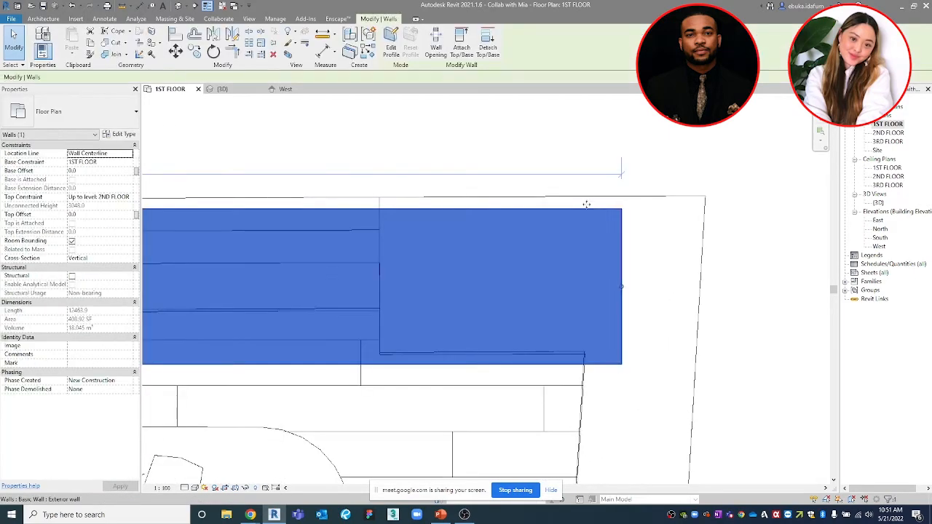
left_click(640, 159)
key("a")
key("l")
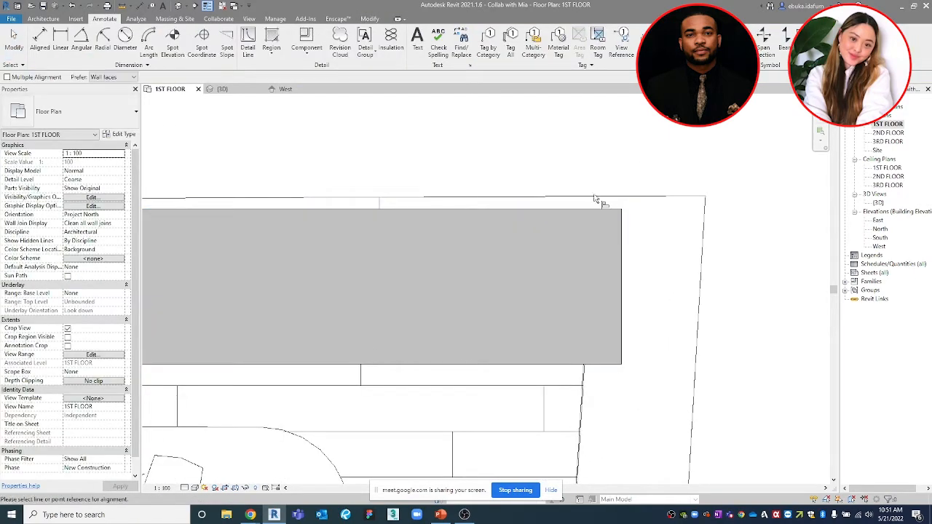
left_click(503, 198)
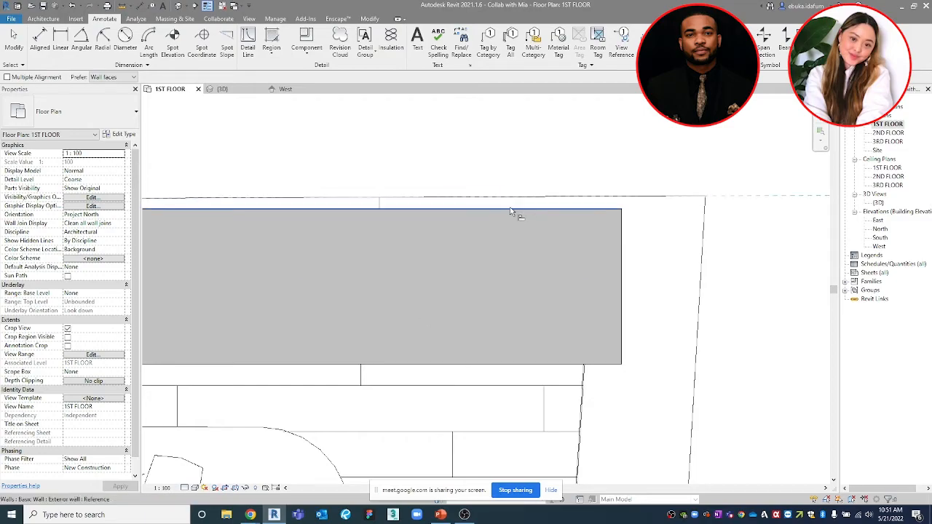
left_click(513, 210)
scroll(512, 212, "down", 2)
scroll(511, 213, "down", 5)
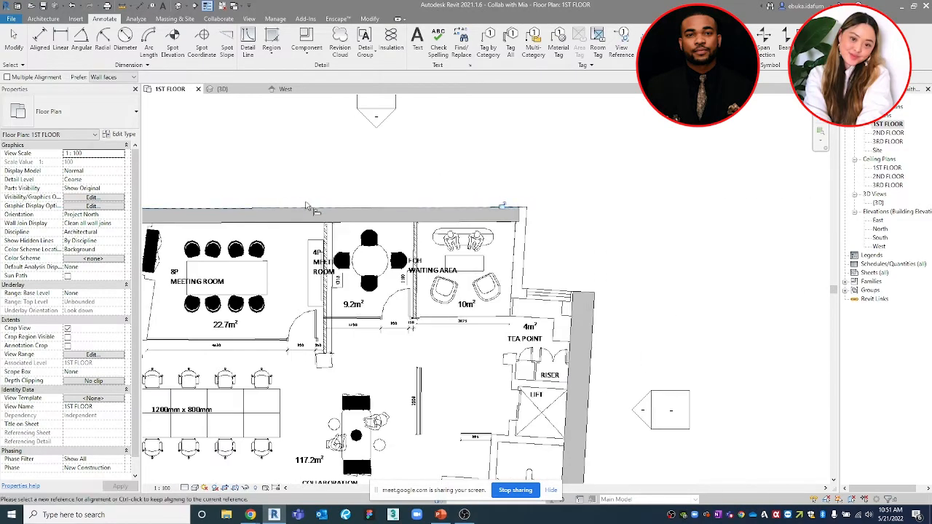
scroll(467, 252, "up", 2)
scroll(467, 253, "up", 3)
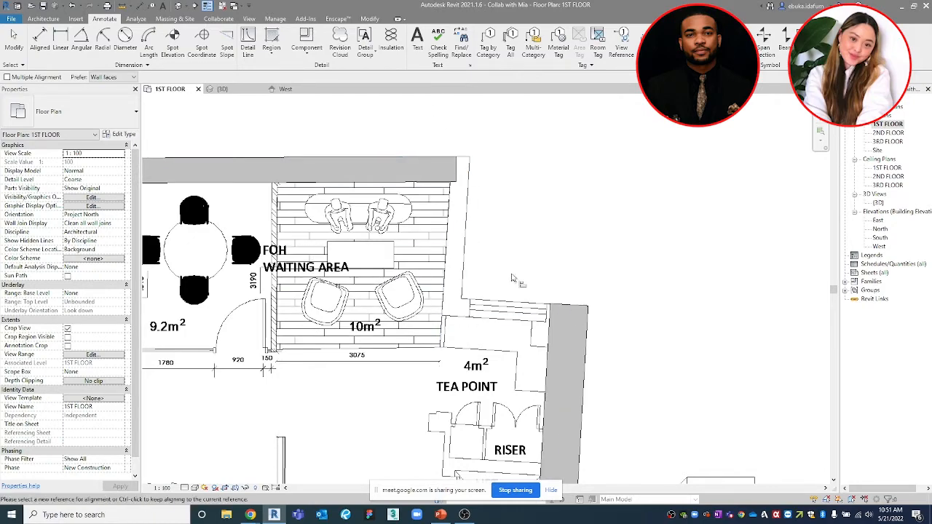
key("Escape")
scroll(454, 233, "up", 4)
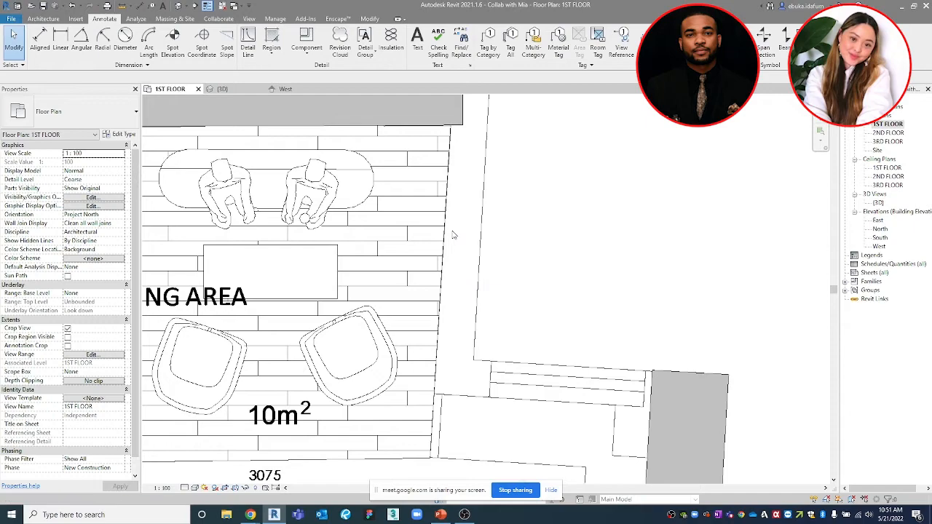
key("d")
key("i")
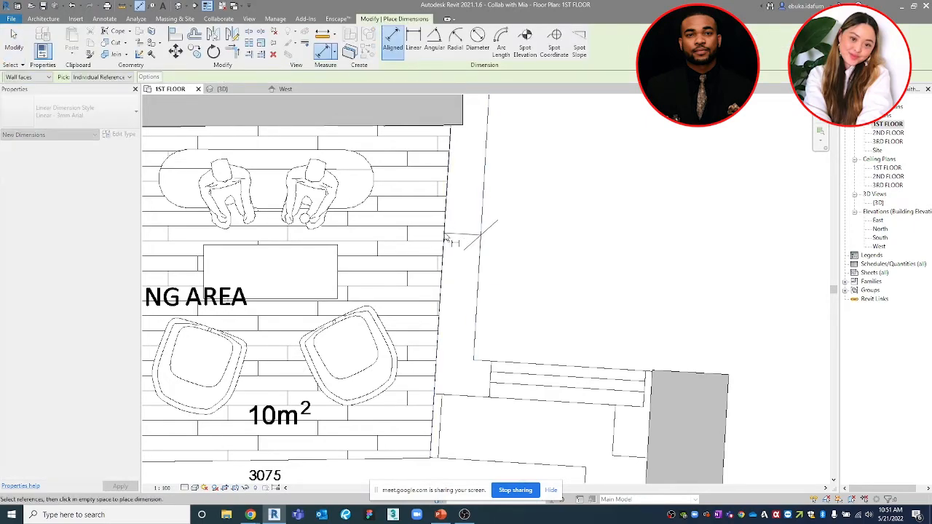
scroll(458, 364, "up", 3)
scroll(438, 178, "down", 3)
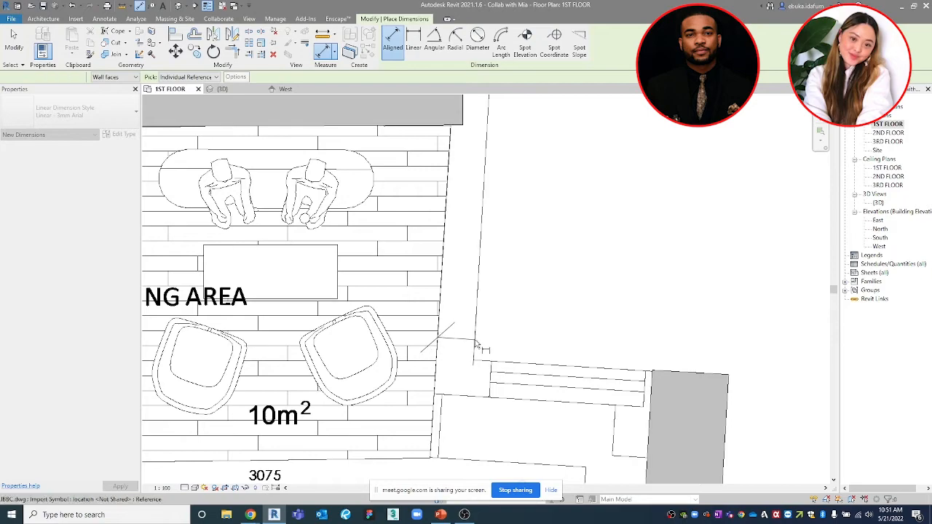
key("Escape")
key("Escape")
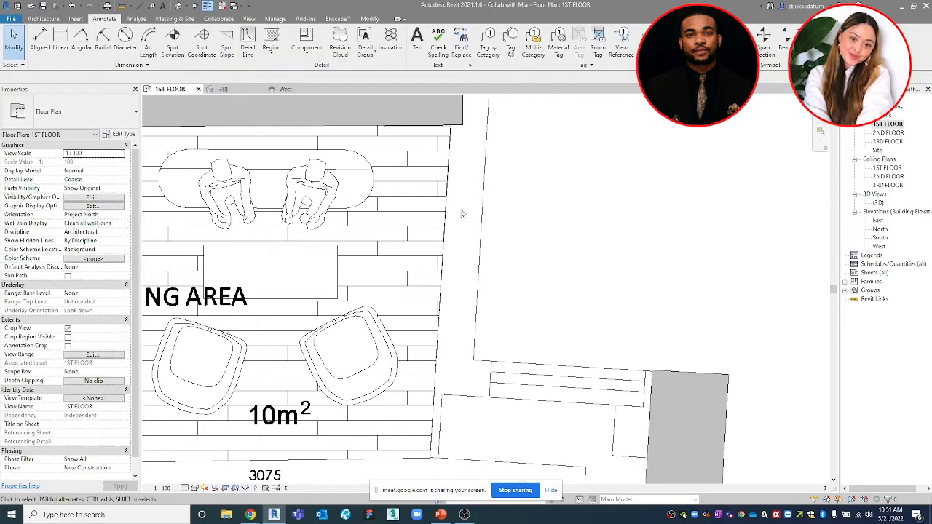
key("d")
key("i")
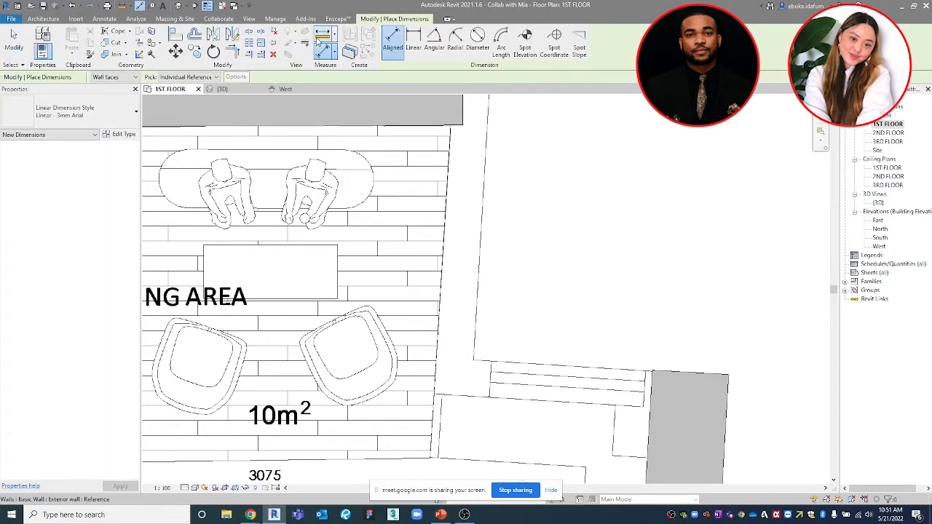
key("Escape")
key("Escape")
Measure the distance between the two plan lines of the slanted wall beside the FOH waiting area
left_click(445, 240)
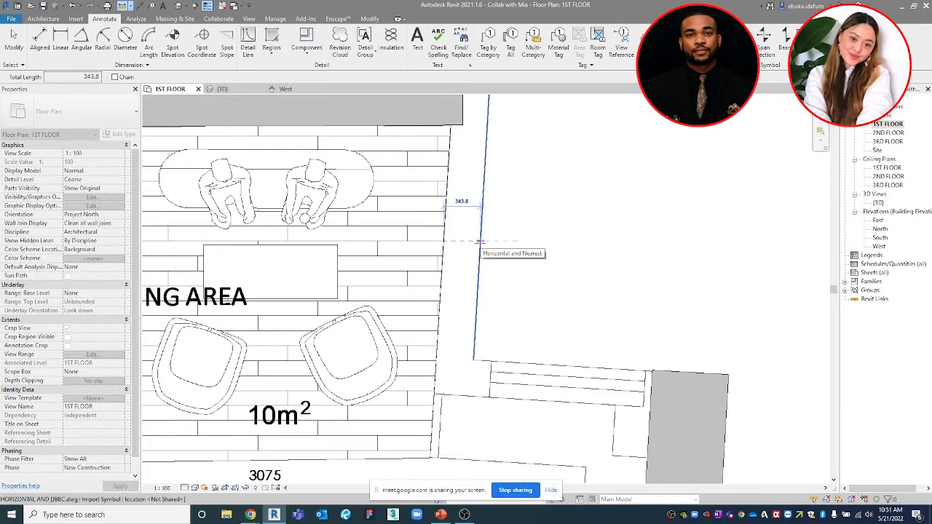
scroll(478, 241, "up", 3)
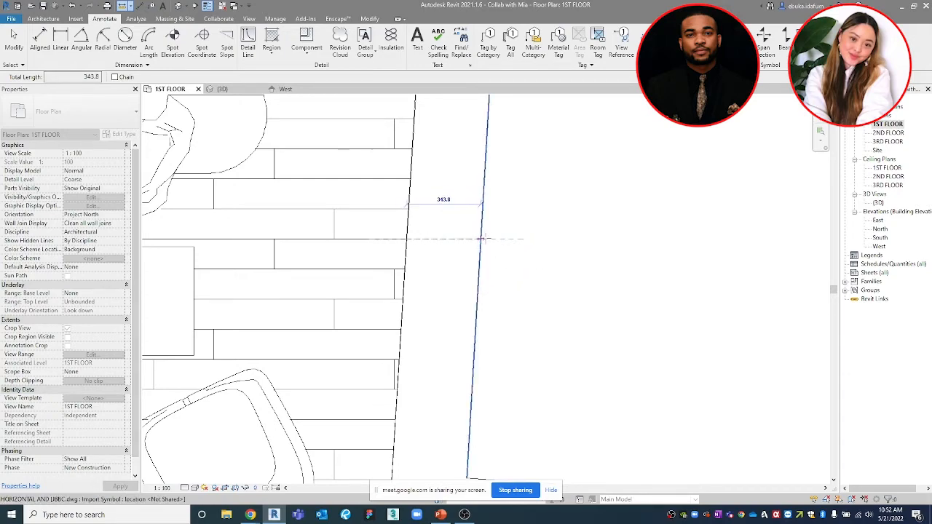
key("Escape")
key("Escape")
Start a new wall and duplicate the Exterior wall 715 type as "Exterior wall 343.8"
scroll(498, 236, "down", 3)
key("w")
key("a")
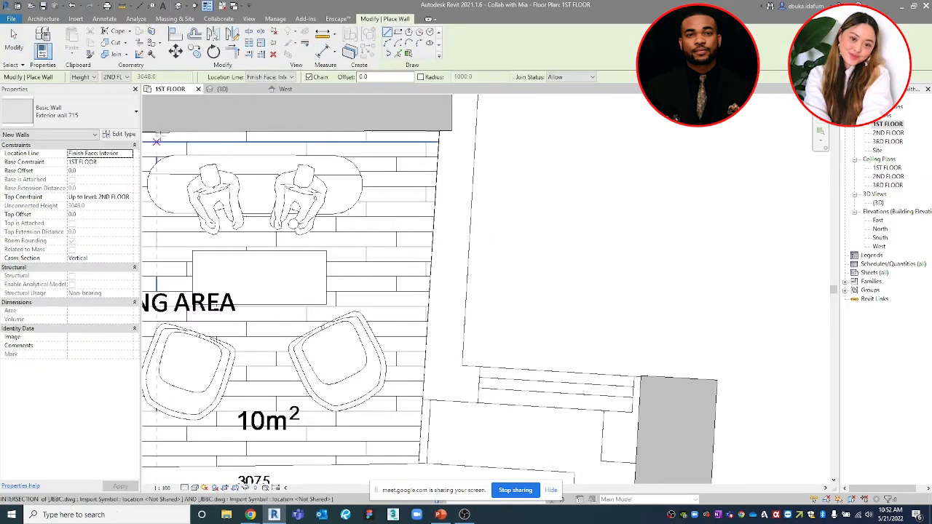
left_click(120, 134)
left_click(215, 212)
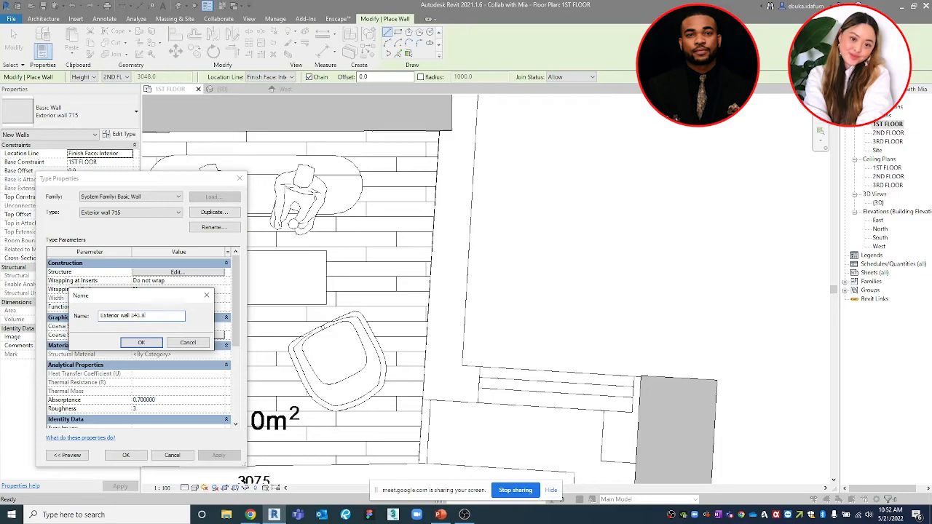
left_click(155, 345)
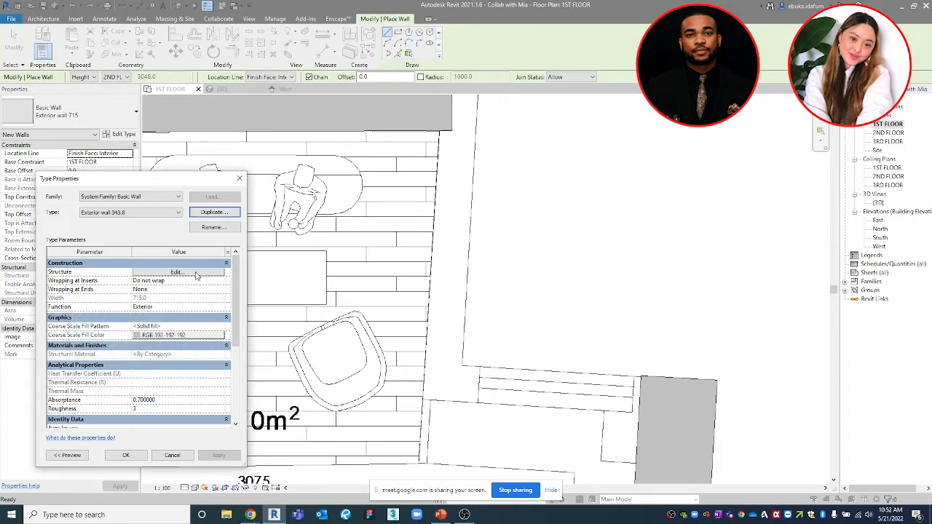
Set the structure layer thickness of the Exterior wall 343.8 type to 343.8
left_click(195, 274)
left_click(147, 292)
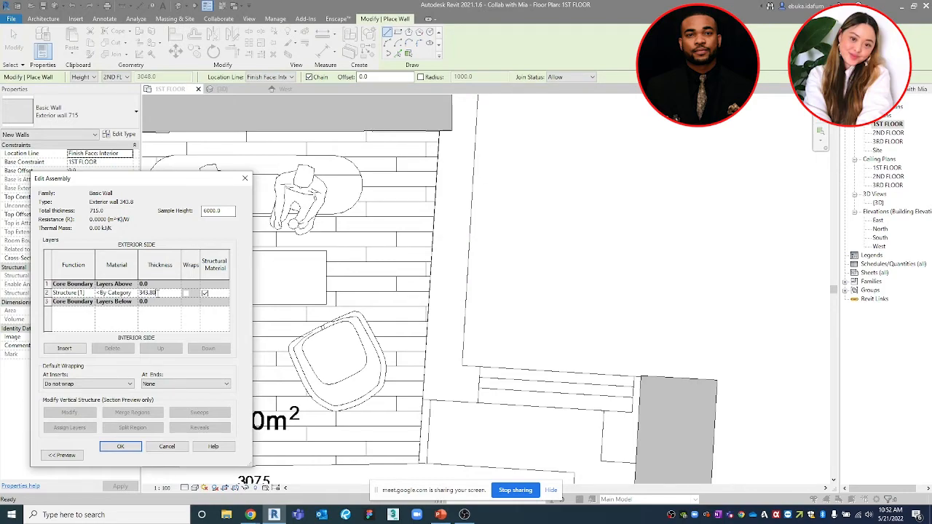
left_click(120, 446)
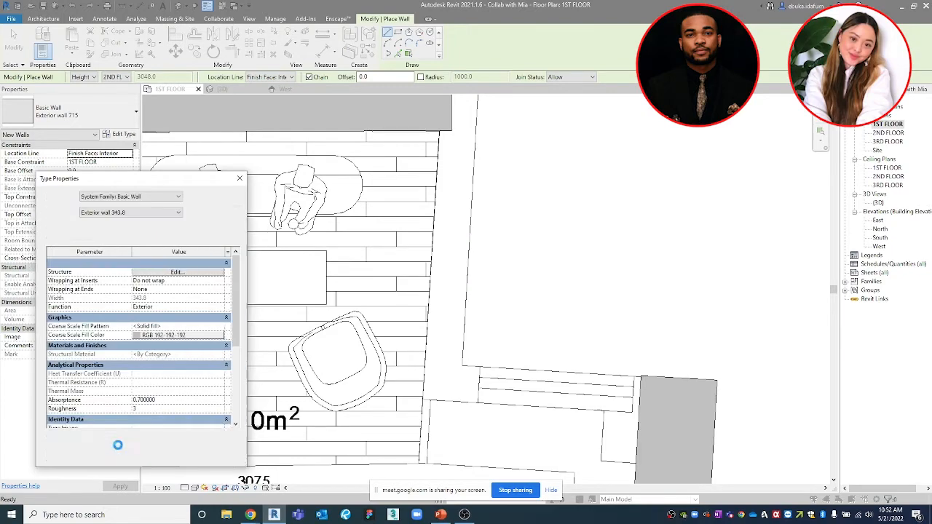
left_click(126, 456)
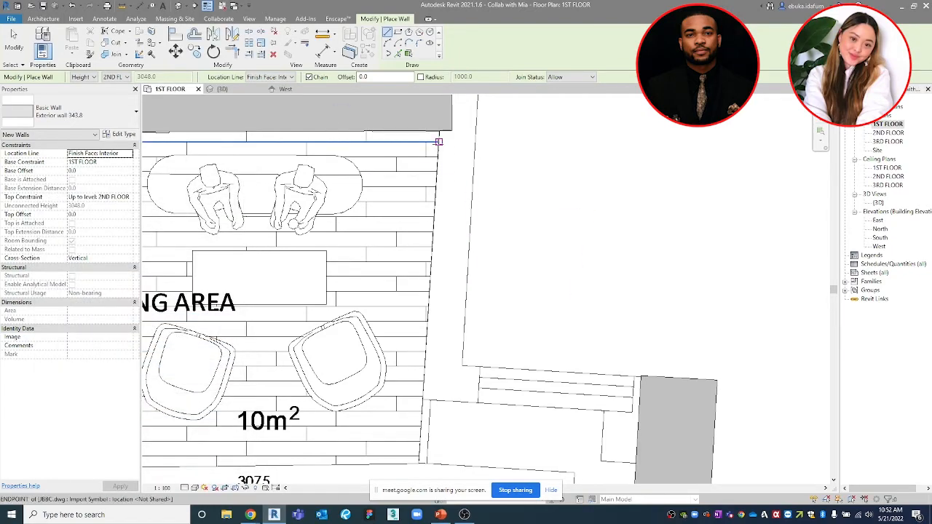
Place an Exterior wall 343.8 by picking the inner plan line of the slanted wall beside the FOH waiting area
left_click(409, 54)
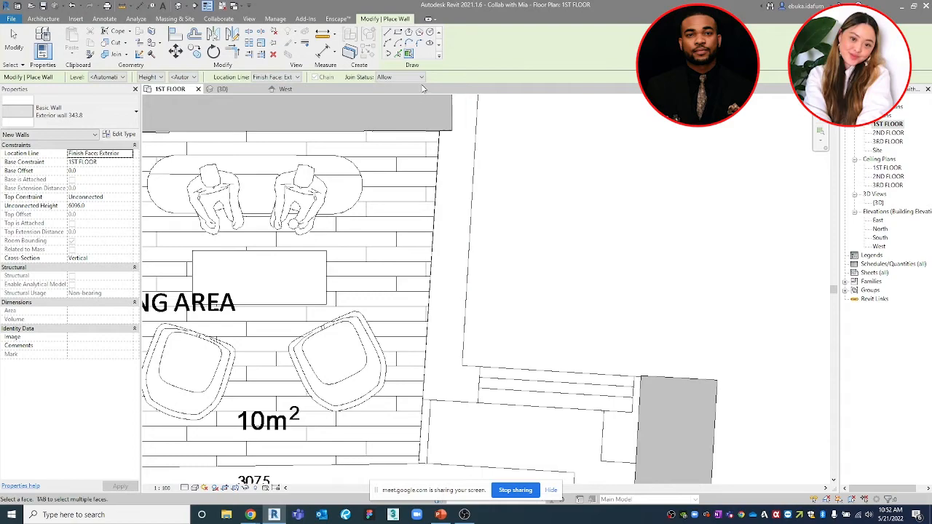
left_click(398, 53)
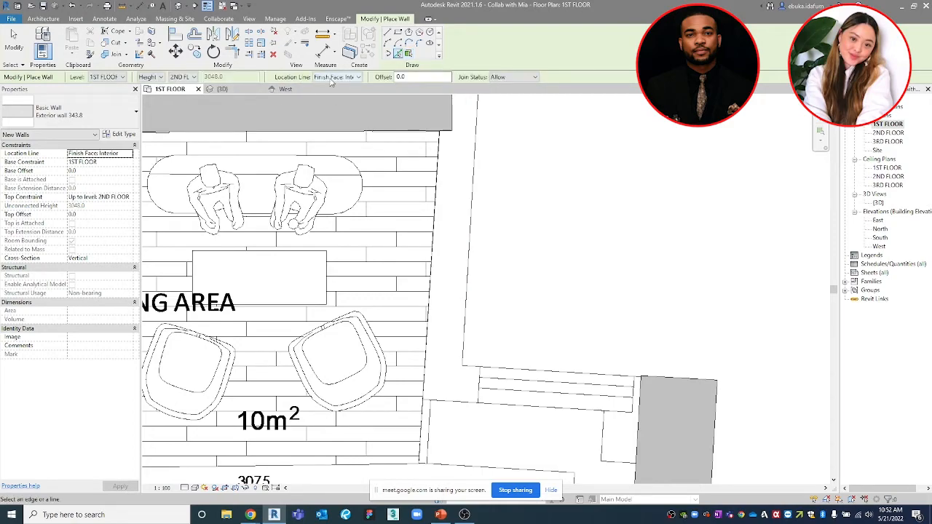
left_click(439, 196)
scroll(448, 175, "down", 3)
scroll(454, 157, "up", 4)
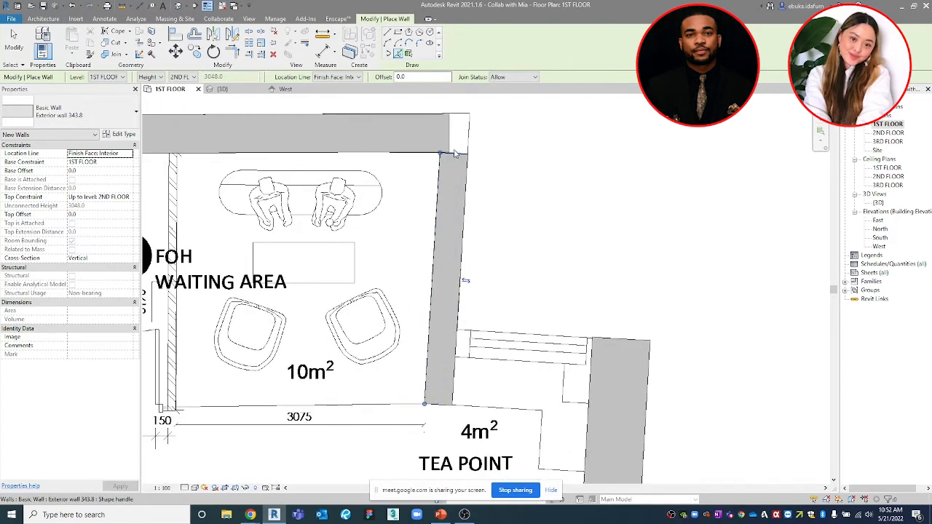
key("Escape")
key("Escape")
Extend the upper end of the slanted wall into the exterior wall above the waiting area so the corner joins
left_click(442, 155)
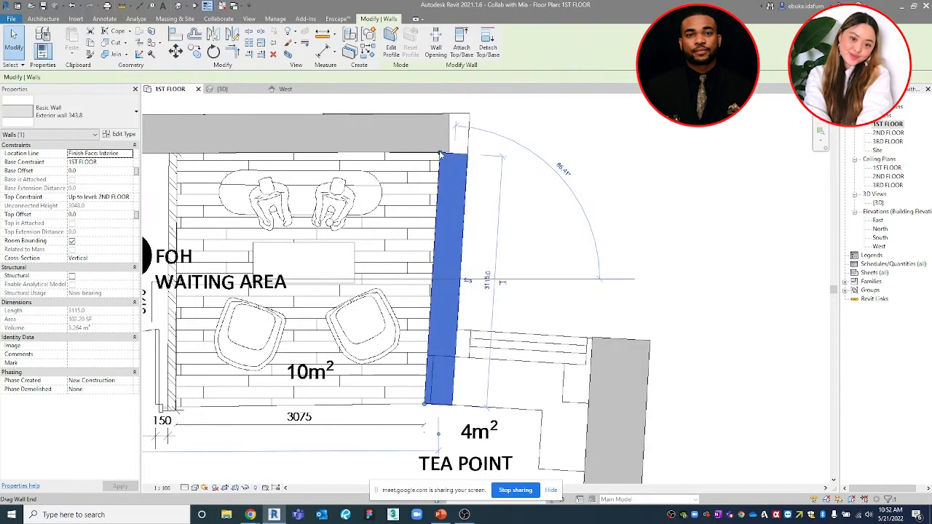
left_click_drag(438, 152, 442, 114)
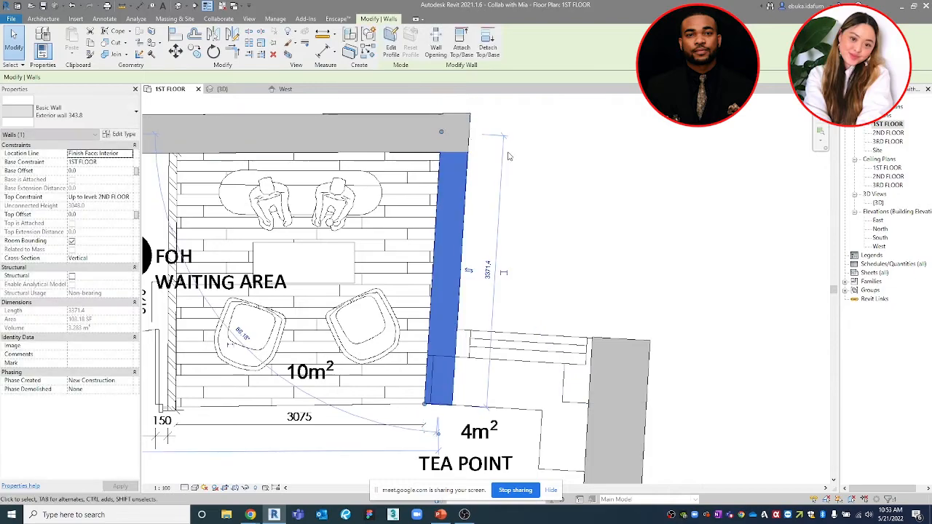
left_click(519, 170)
Shorten the lower end of the slanted wall to the inner plan line of the window wall above the tea point
left_click(452, 369)
left_click_drag(424, 404, 406, 331)
scroll(428, 359, "up", 3)
scroll(426, 359, "up", 3)
scroll(407, 333, "down", 6)
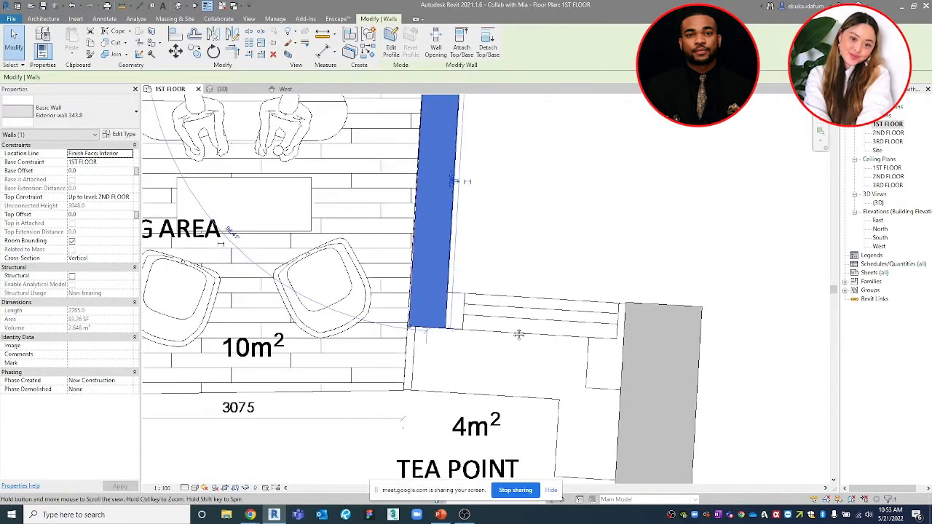
middle_click_drag(562, 268, 468, 231)
left_click(468, 231)
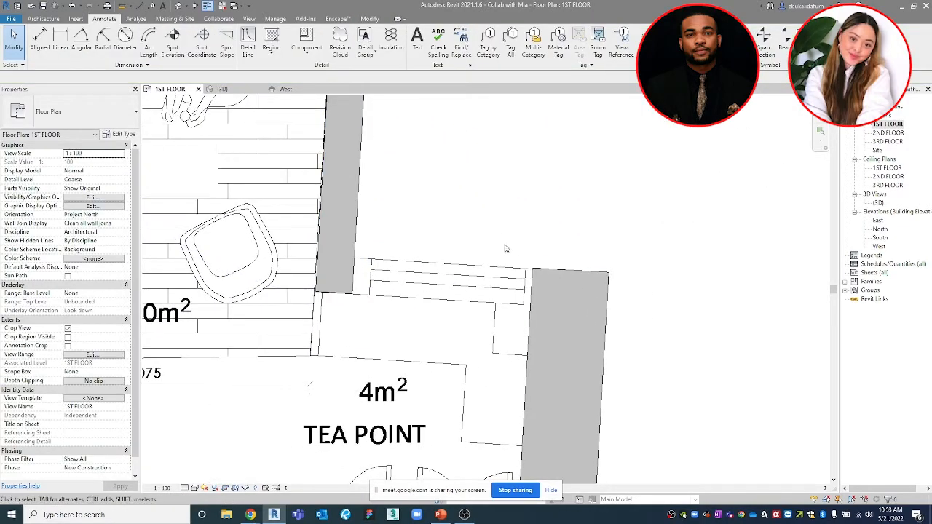
key("d")
key("i")
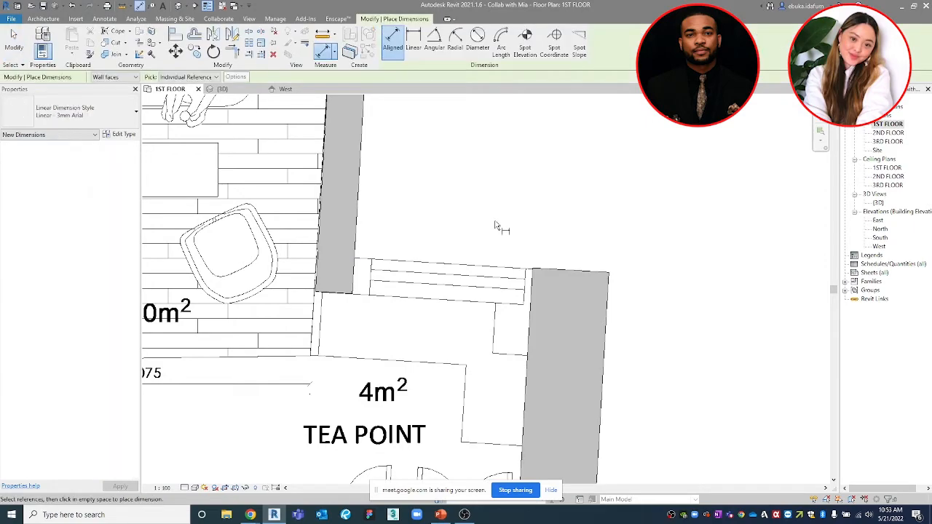
key("Escape")
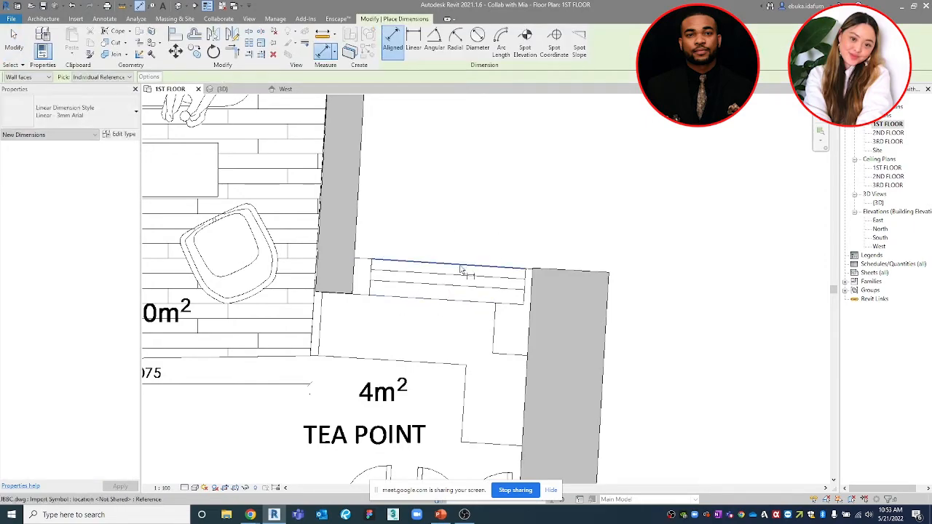
scroll(450, 291, "up", 3)
key("Escape")
key("d")
key("i")
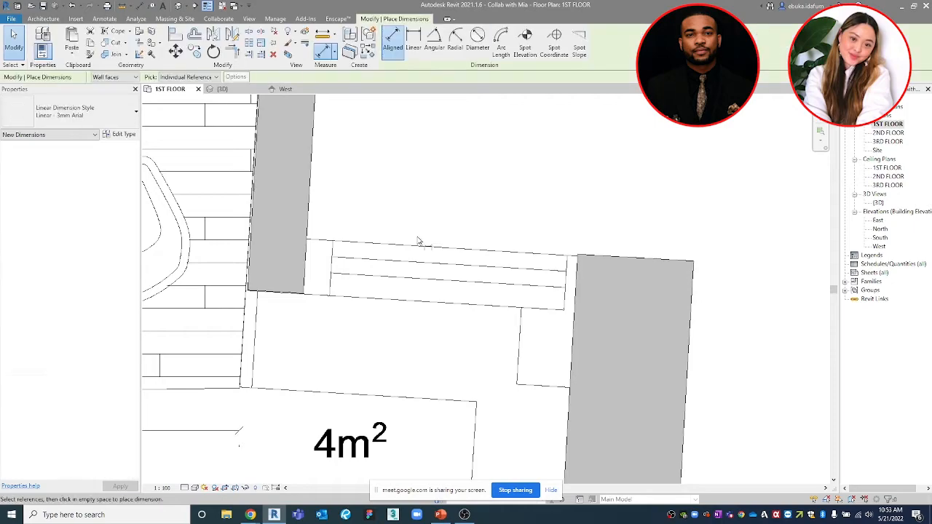
left_click(399, 301)
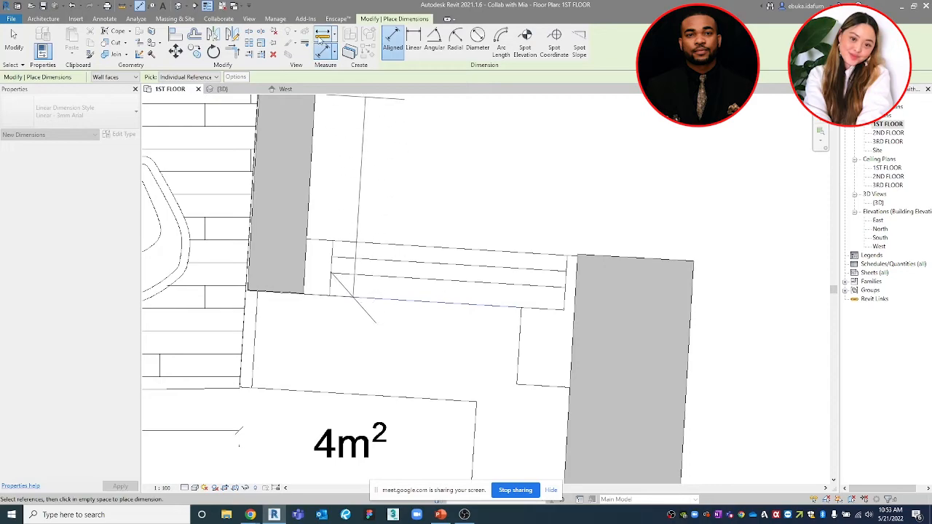
Measure the distance between the inner and outer plan lines of the window wall above the tea point
left_click(323, 36)
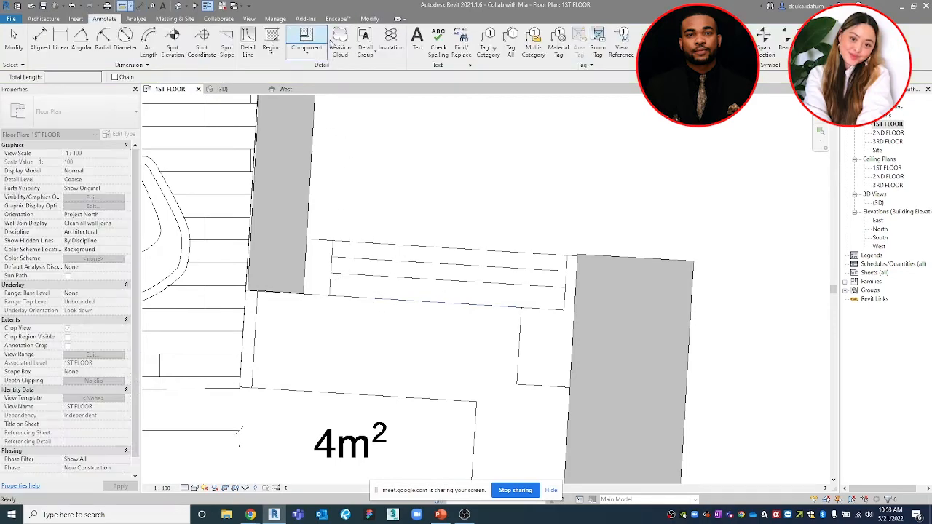
left_click(331, 295)
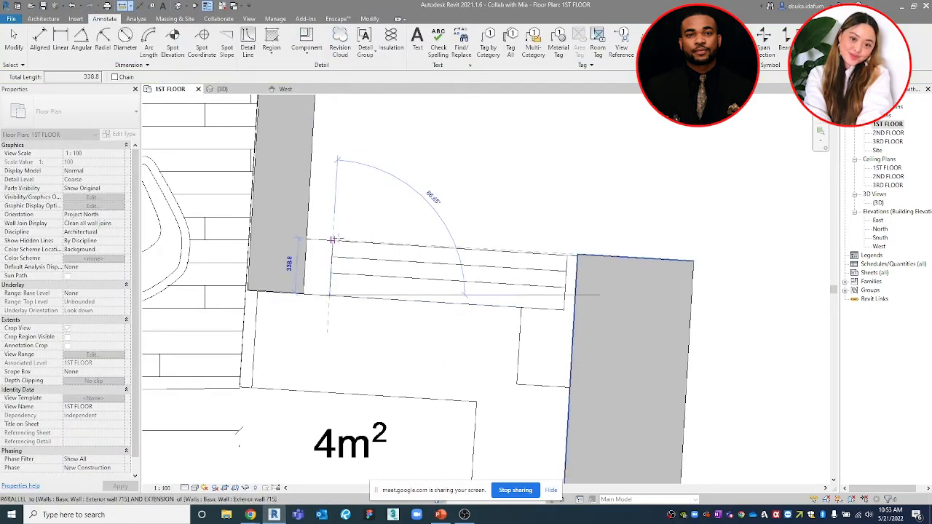
middle_click_drag(323, 247, 443, 202)
scroll(441, 202, "up", 3)
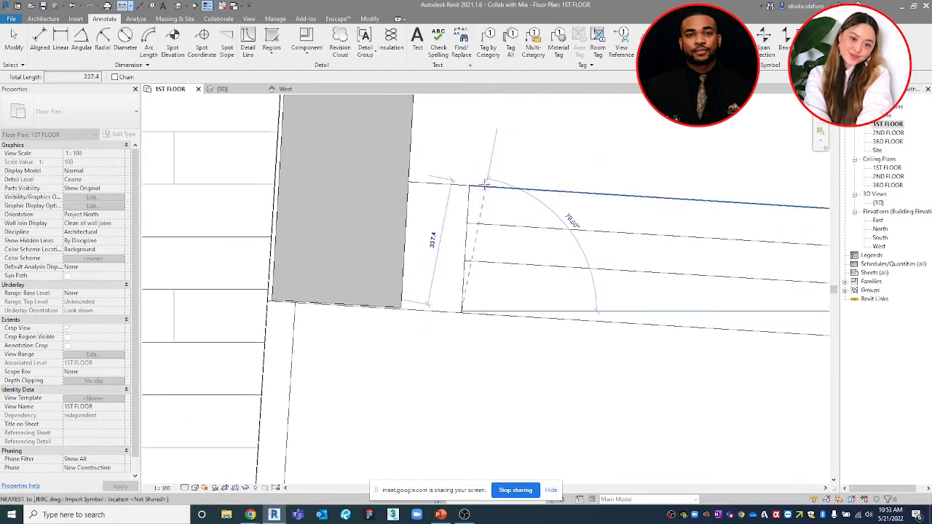
scroll(470, 184, "up", 2)
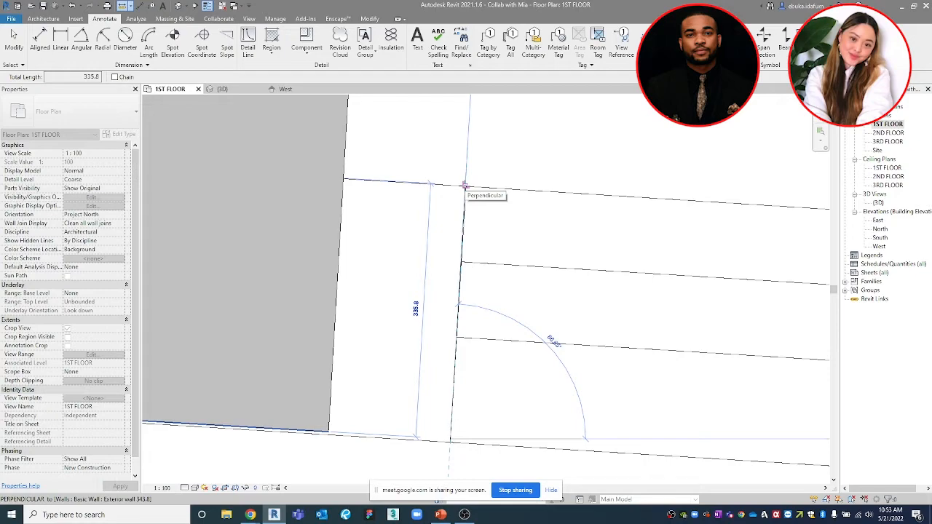
left_click(464, 186)
key("Escape")
key("Escape")
scroll(495, 188, "down", 3)
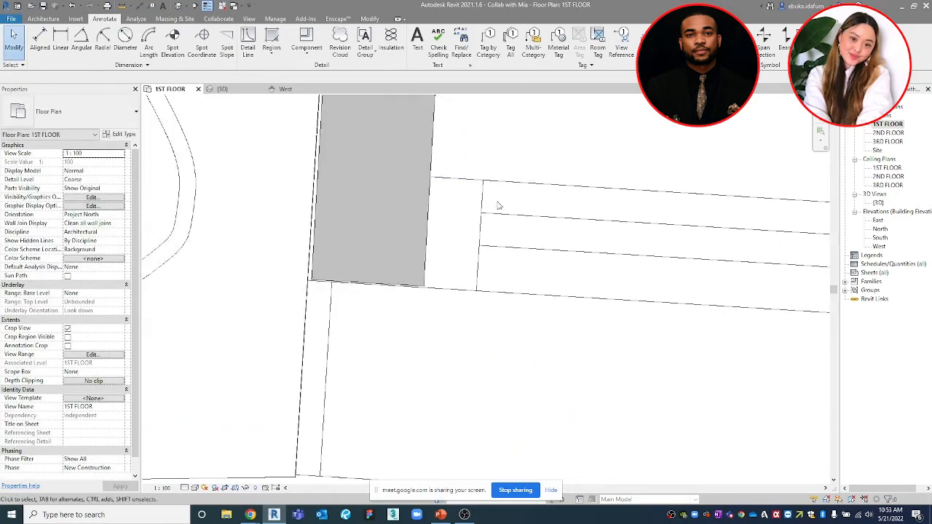
Start a new wall and duplicate the Exterior wall 343.8 type as "Exterior wall 335.8"
middle_click_drag(502, 197, 341, 283)
key("w")
key("a")
scroll(438, 260, "down", 1)
middle_click_drag(439, 260, 468, 249)
left_click(130, 136)
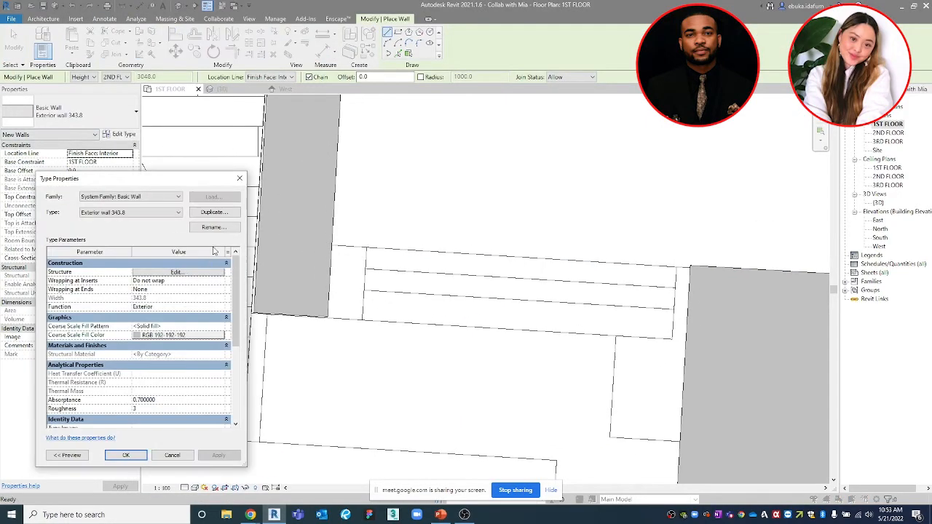
left_click(214, 213)
left_click(149, 316)
left_click_drag(134, 318, 132, 318)
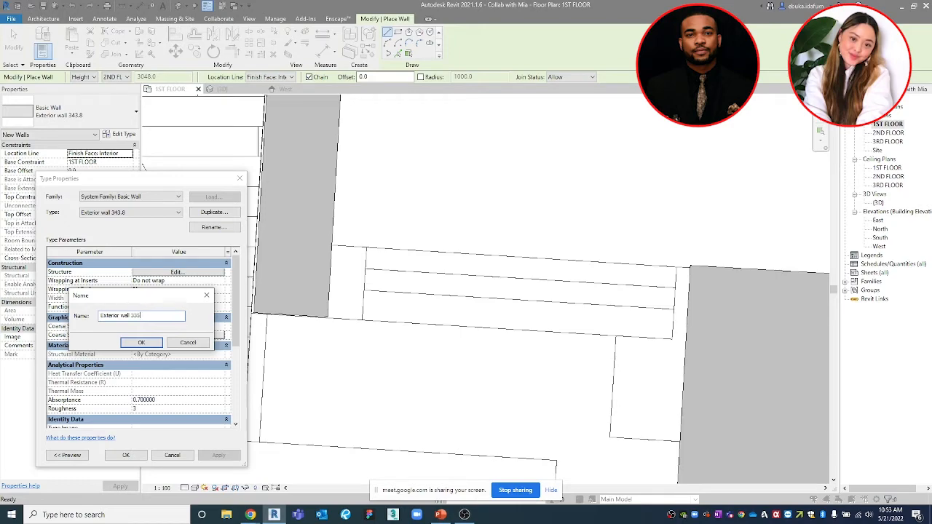
left_click(142, 343)
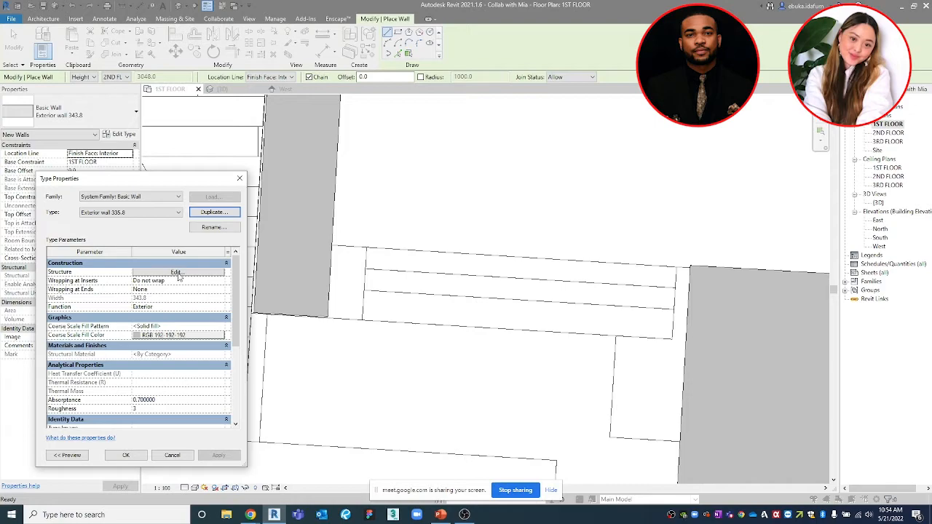
Set the structure layer thickness of the Exterior wall 335.8 type to 335.8
left_click(176, 272)
left_click(149, 293)
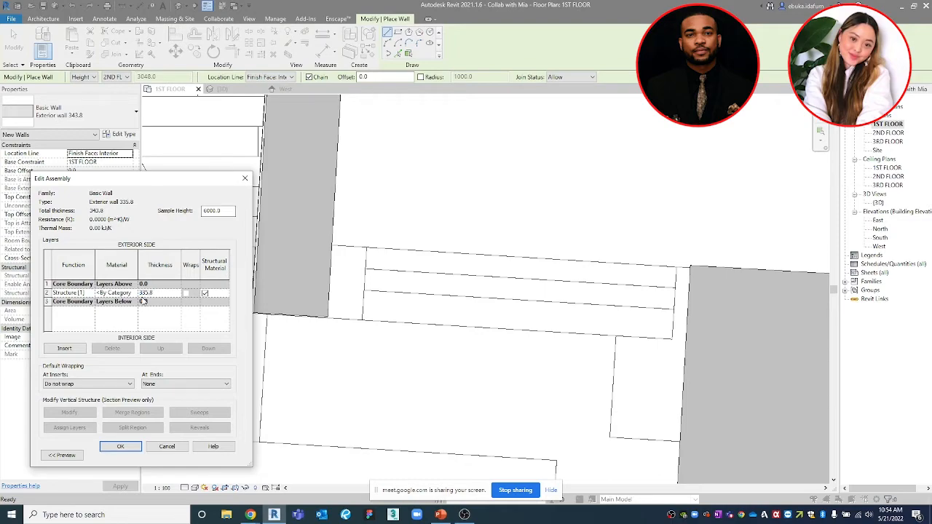
left_click(121, 447)
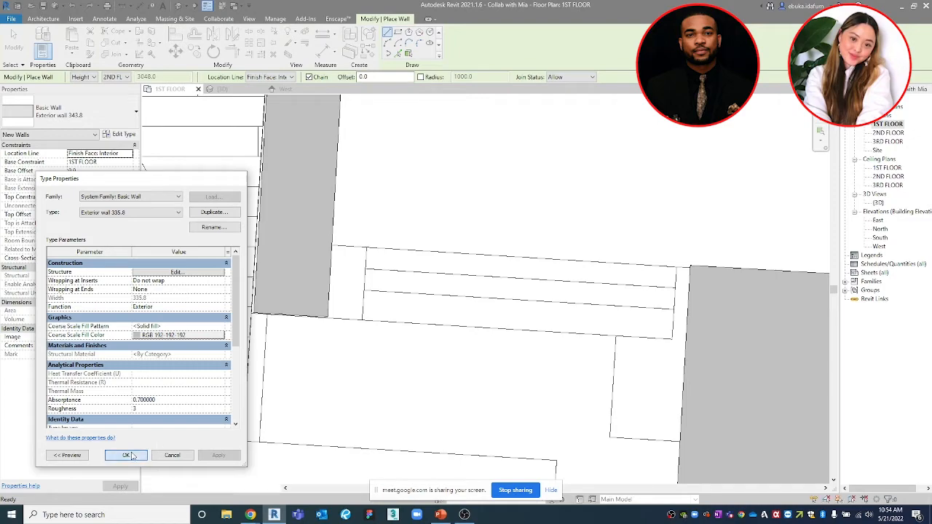
left_click(125, 454)
Place an Exterior wall 335.8 by picking the inner plan line of the window wall above the tea point
scroll(349, 315, "down", 2)
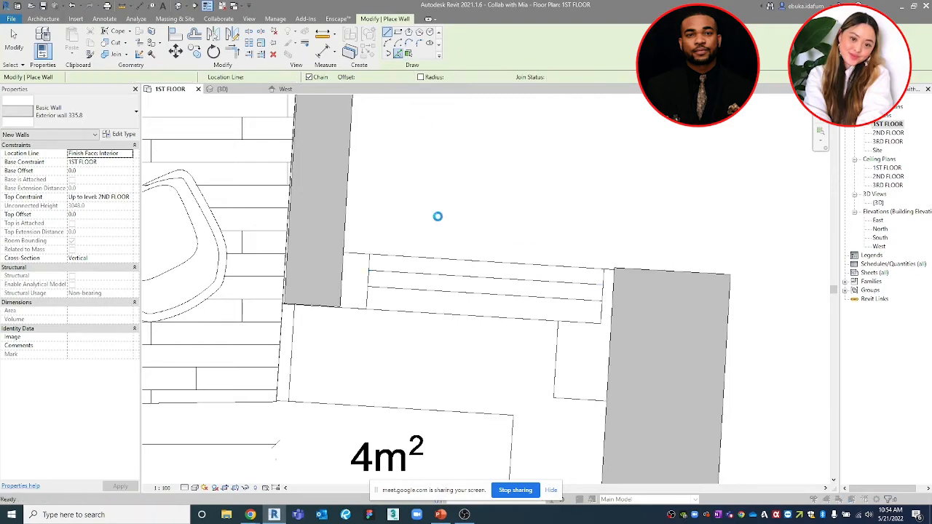
left_click(543, 173)
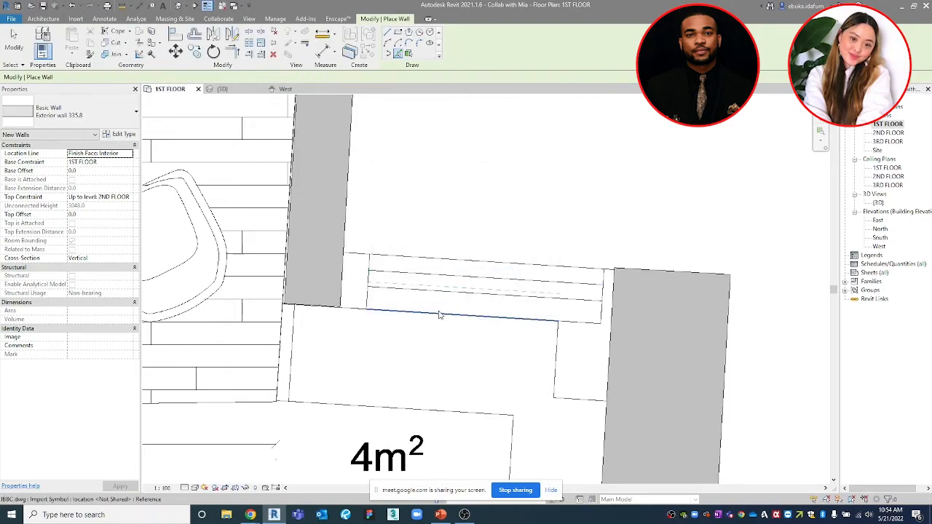
left_click(440, 313)
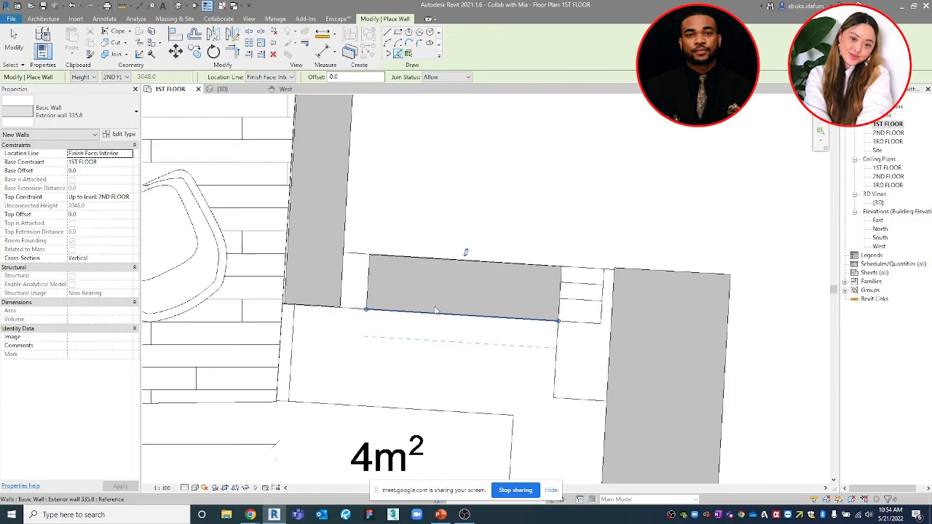
key("Escape")
Extend both ends of the wall above the tea point to join the slanted 343.8 wall and the 715 wall
left_click(364, 307)
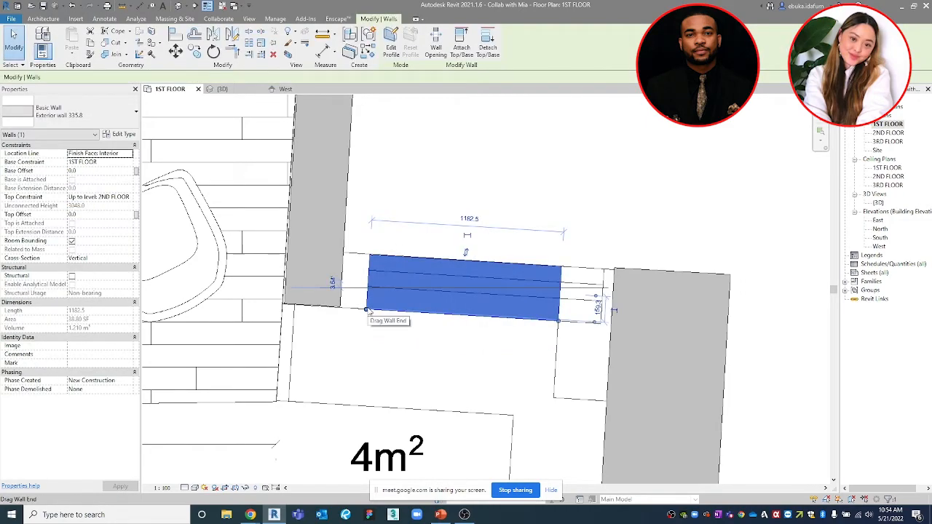
left_click_drag(366, 310, 342, 307)
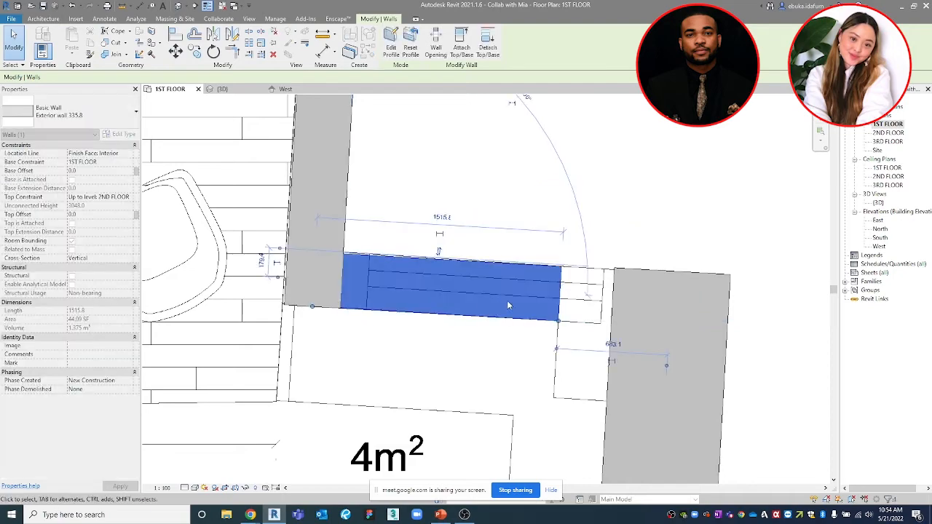
left_click_drag(559, 321, 606, 323)
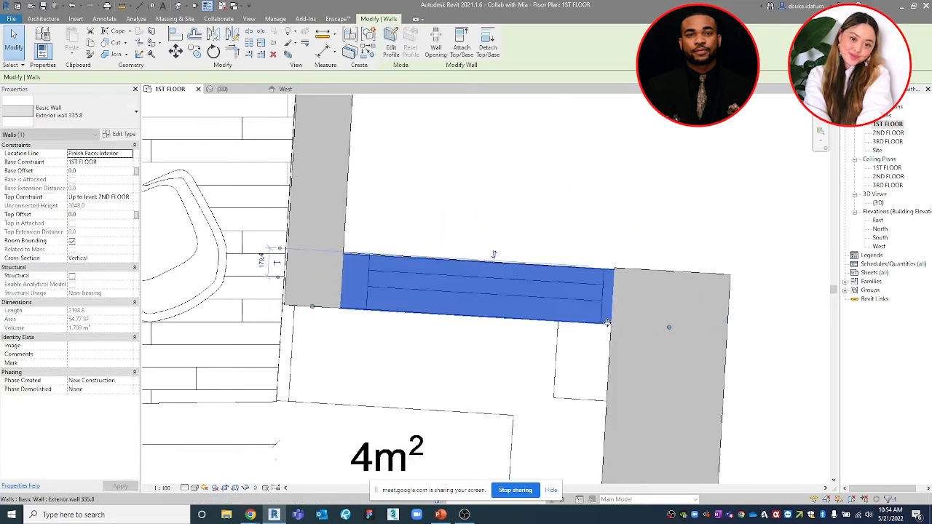
left_click(583, 234)
Align the stepped outer faces flush where the wall above the tea point meets the end of the 715 exterior wall
scroll(583, 262, "up", 6)
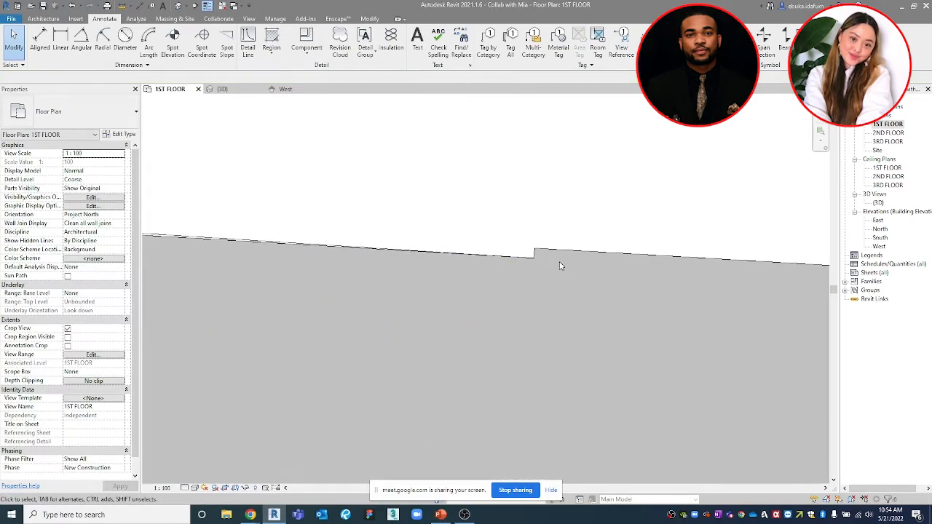
middle_click_drag(614, 261, 563, 255)
scroll(563, 256, "down", 1)
scroll(564, 256, "up", 1)
scroll(412, 224, "down", 2)
scroll(514, 226, "up", 2)
key("a")
key("l")
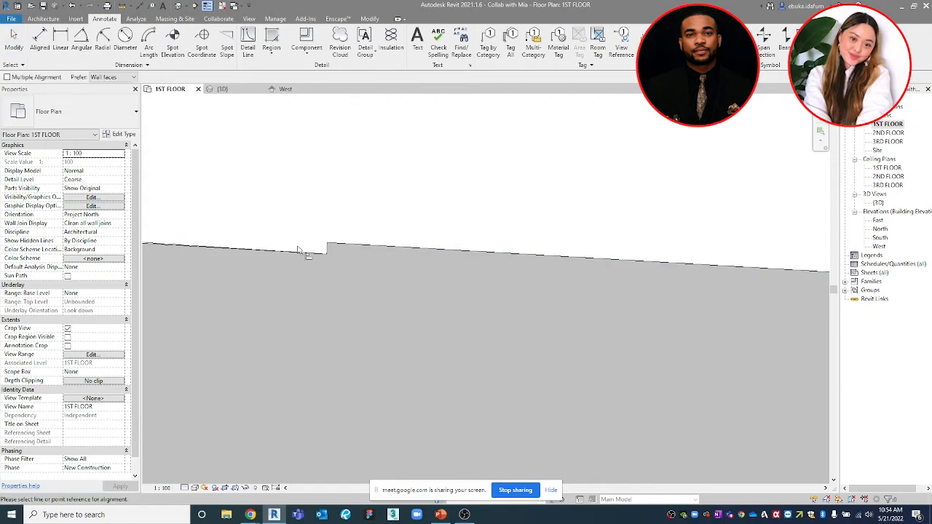
scroll(298, 260, "down", 4)
scroll(425, 204, "up", 3)
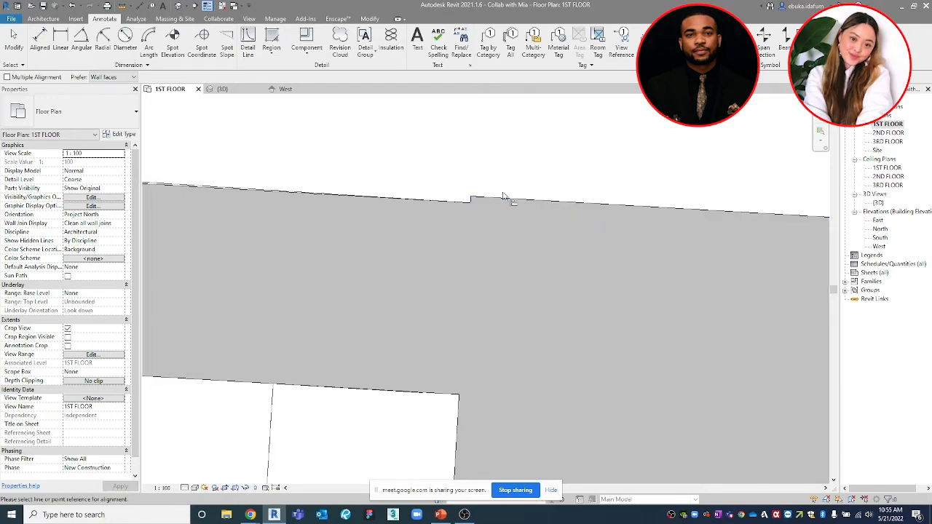
scroll(546, 204, "up", 2)
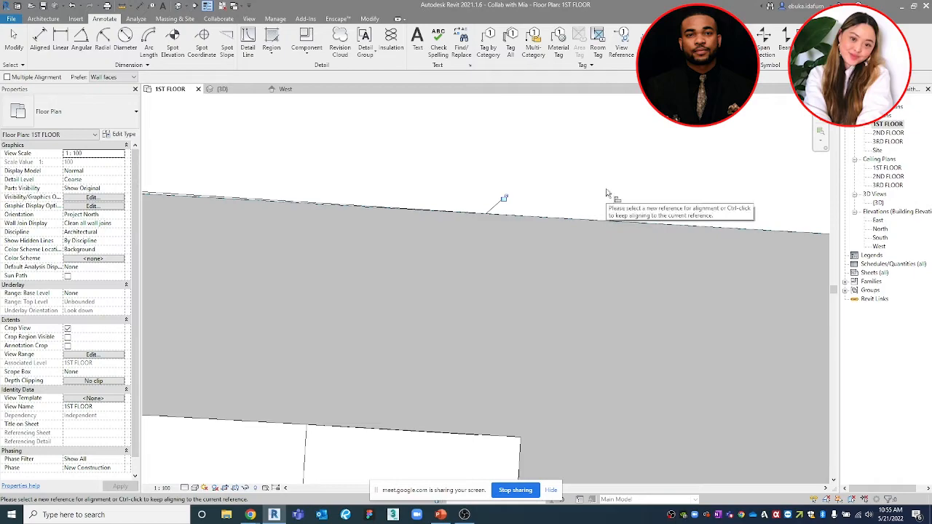
left_click(599, 218)
scroll(601, 212, "down", 5)
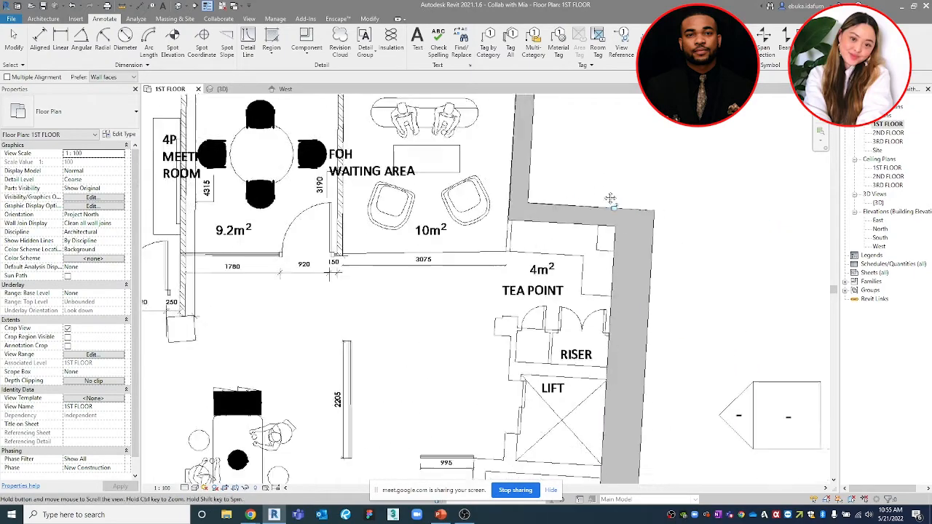
scroll(606, 206, "down", 4)
key("Escape")
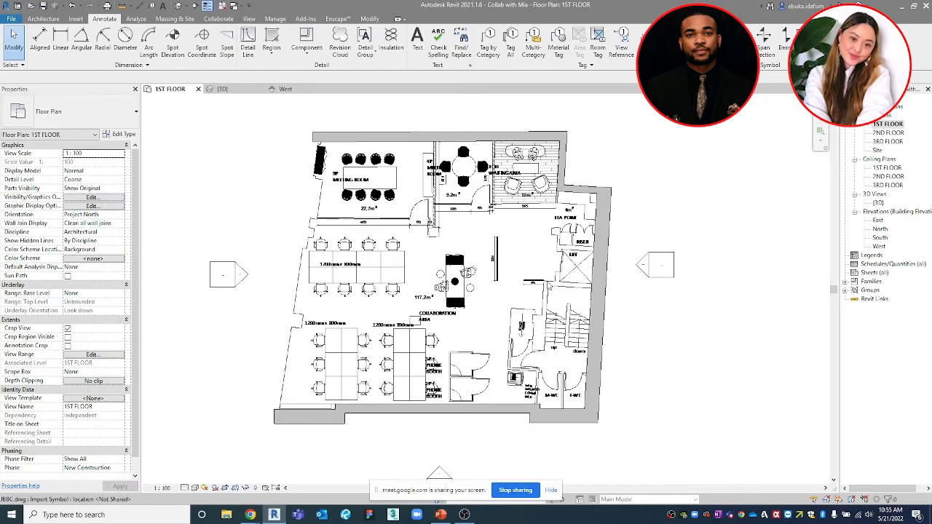
scroll(466, 273, "down", 2)
left_click(347, 215)
left_click(292, 148)
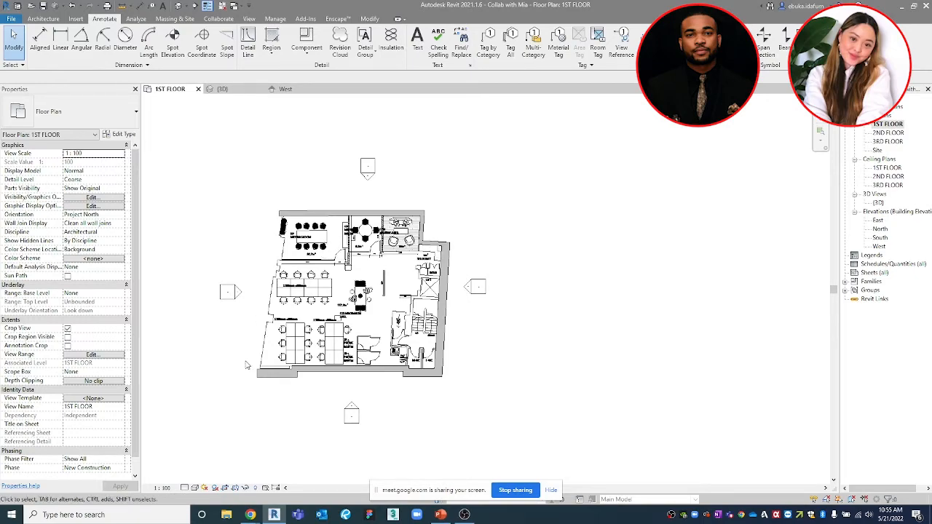
scroll(245, 360, "up", 4)
scroll(302, 373, "up", 4)
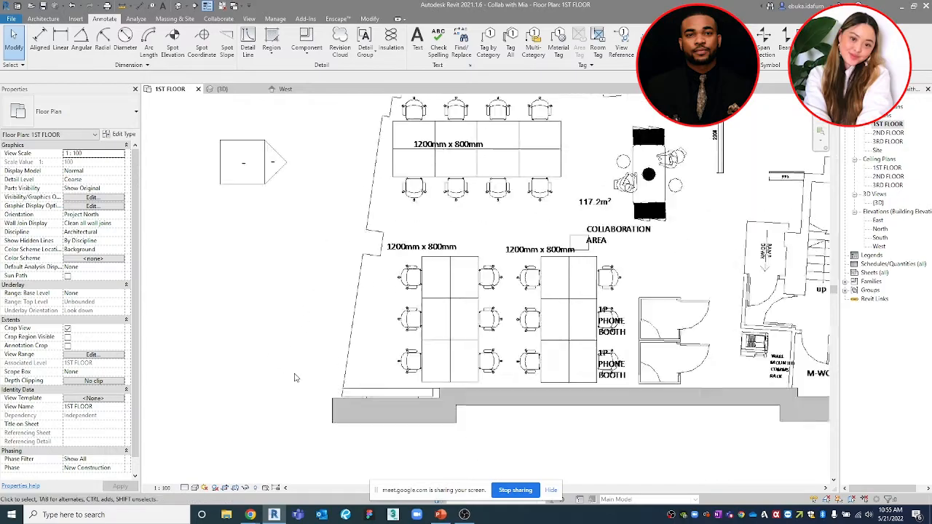
Start a new wall on the first floor using the Generic - 300mm type
scroll(368, 318, "down", 3)
scroll(368, 354, "up", 3)
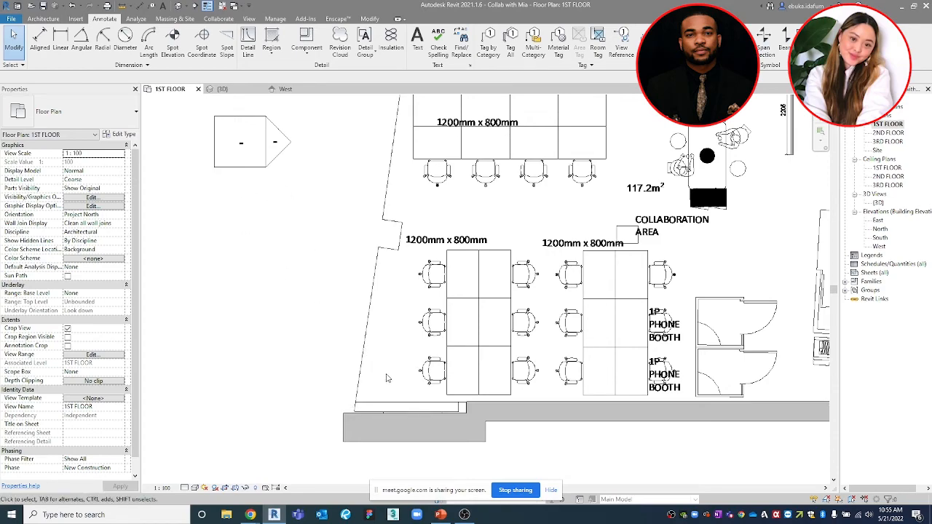
middle_click_drag(343, 254, 337, 262)
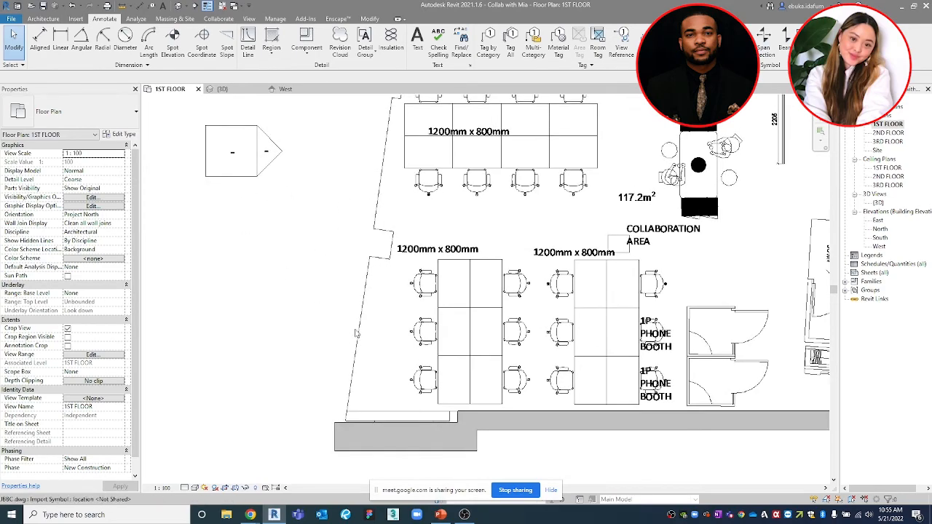
scroll(313, 343, "down", 2)
scroll(307, 346, "down", 1)
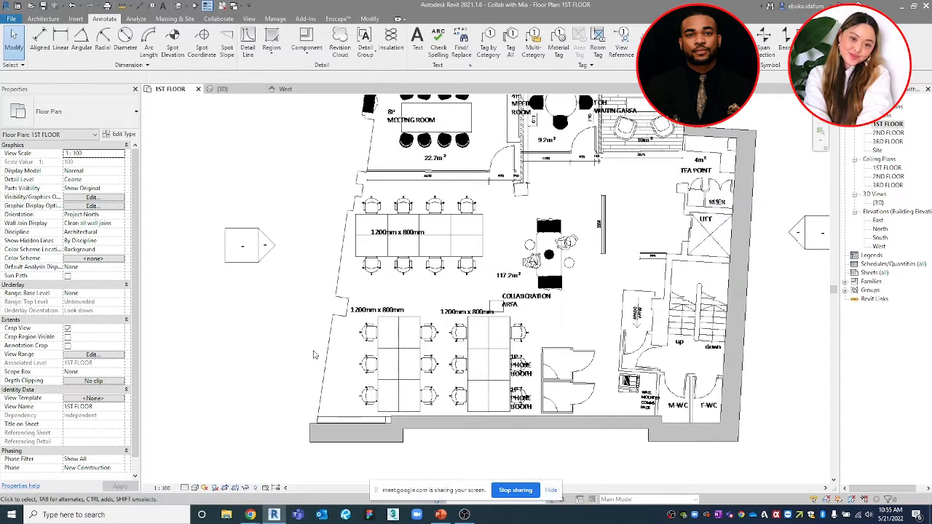
key("w")
key("a")
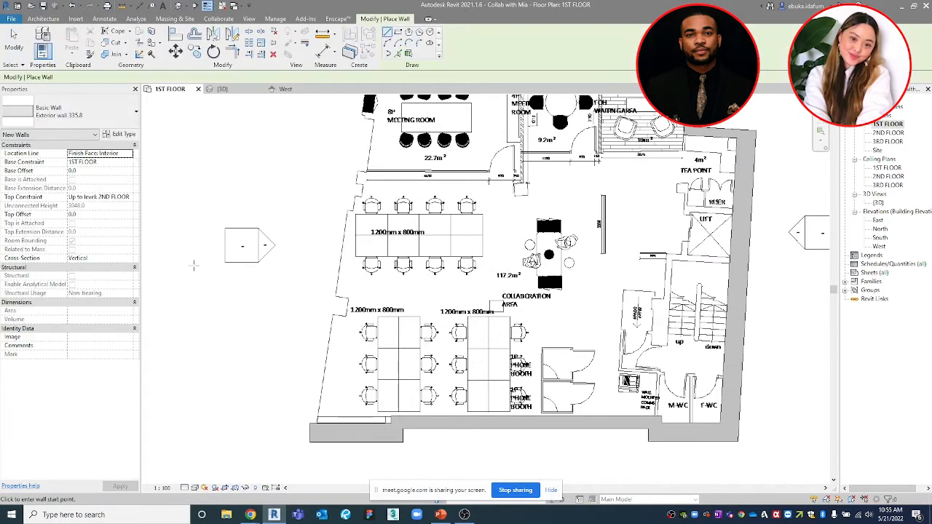
left_click(120, 124)
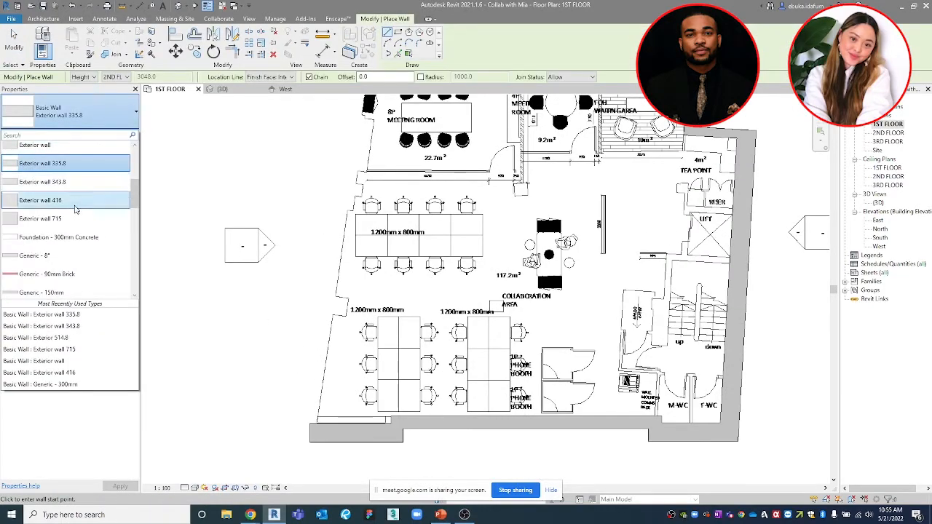
scroll(100, 218, "up", 3)
scroll(99, 244, "up", 2)
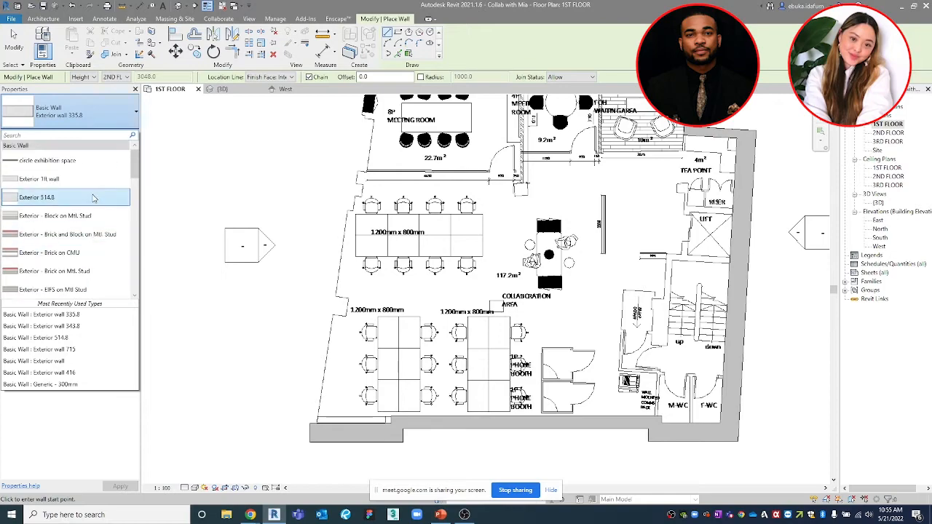
scroll(94, 232, "down", 4)
scroll(87, 240, "down", 2)
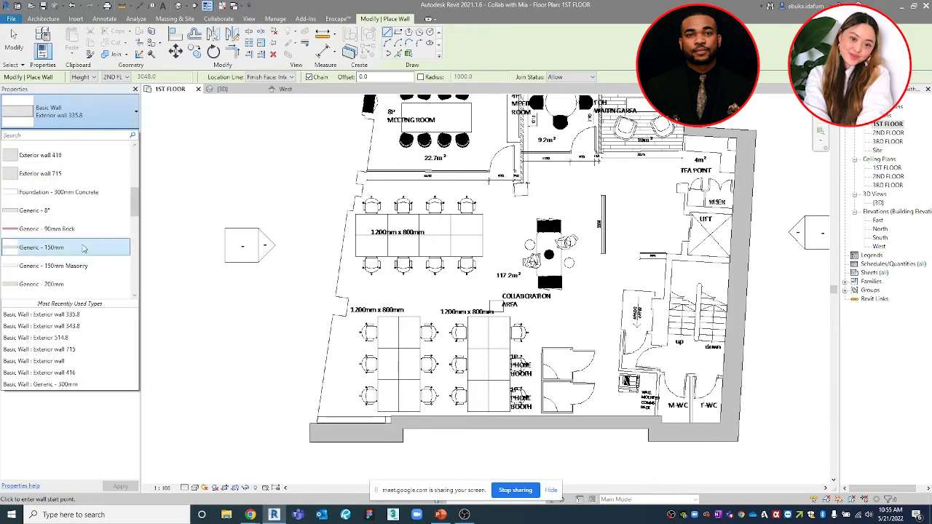
scroll(84, 275, "down", 2)
scroll(83, 273, "down", 2)
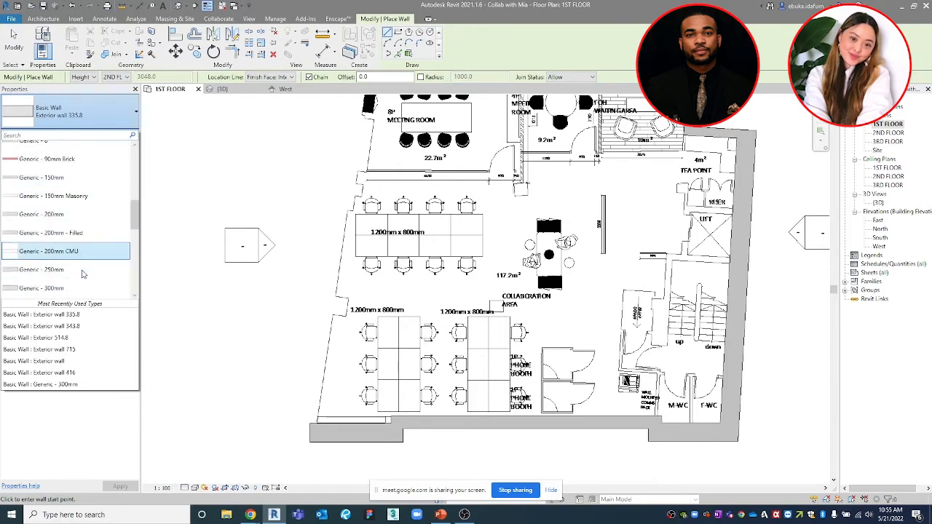
left_click(82, 270)
Try placing Generic - 300mm walls by picking the slanted facade's plan lines, from the 715 wall past the notch beside the desks
middle_click_drag(294, 307, 282, 227)
scroll(284, 218, "up", 1)
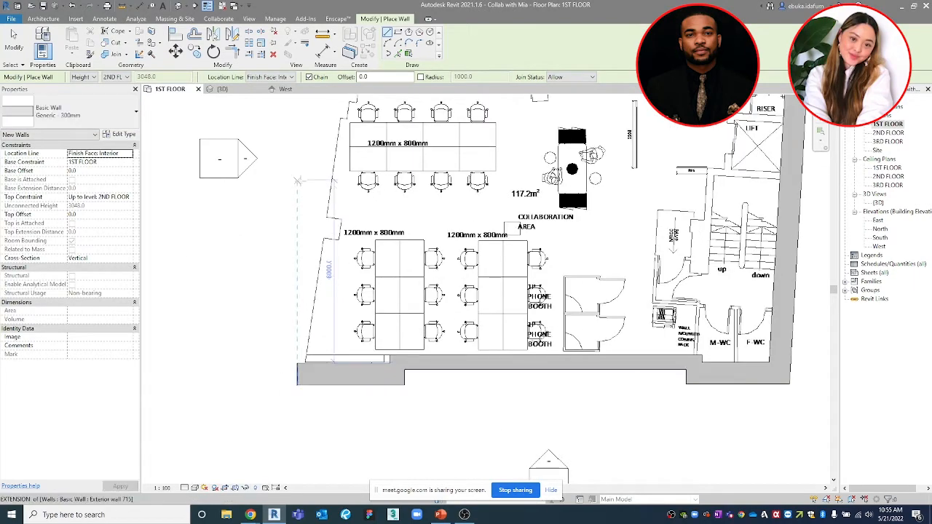
left_click(397, 54)
scroll(299, 306, "up", 3)
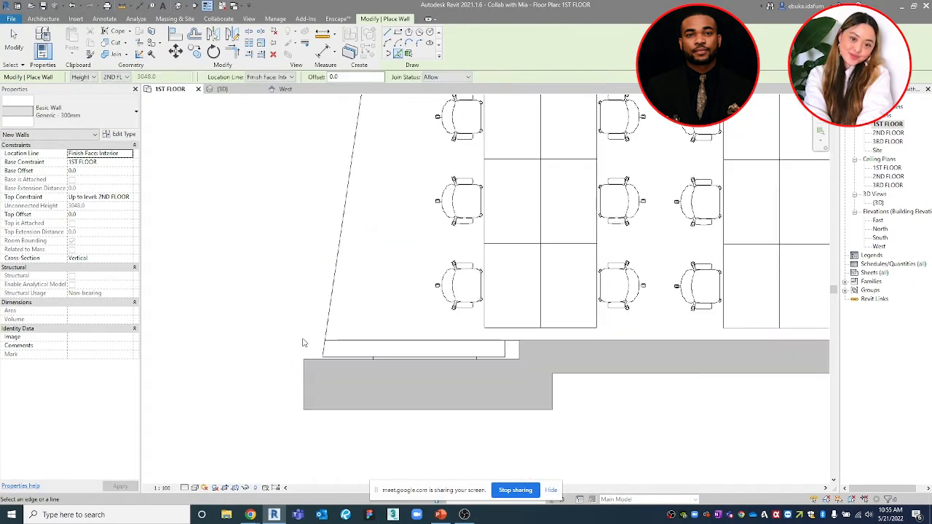
scroll(327, 315, "down", 4)
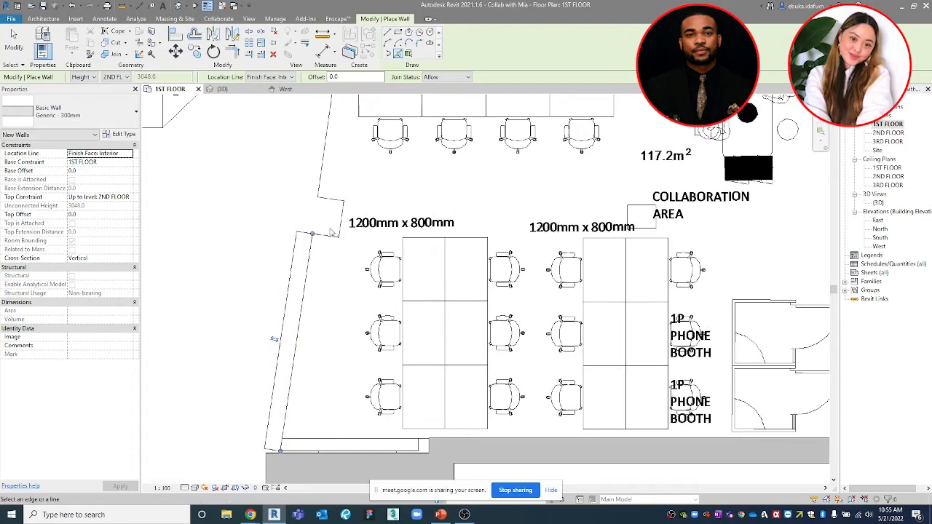
scroll(339, 216, "up", 5)
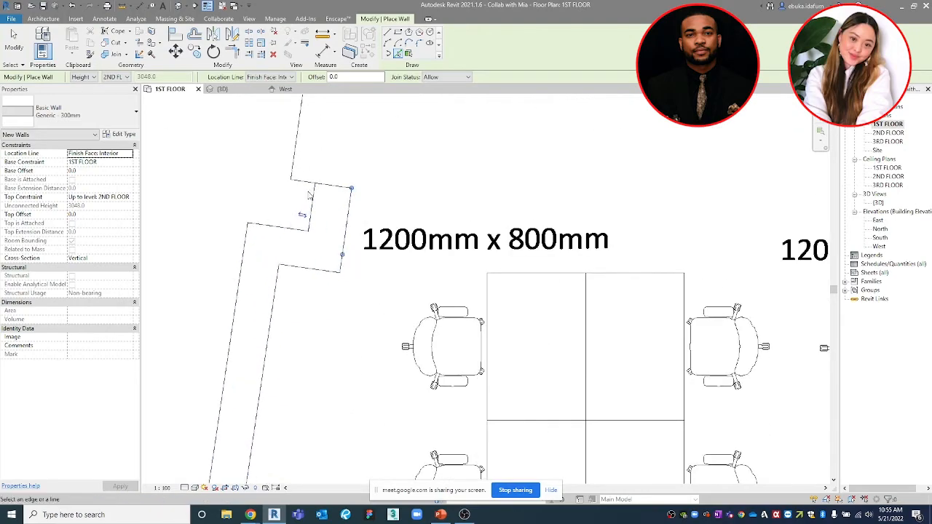
scroll(285, 179, "down", 1)
scroll(285, 179, "down", 1)
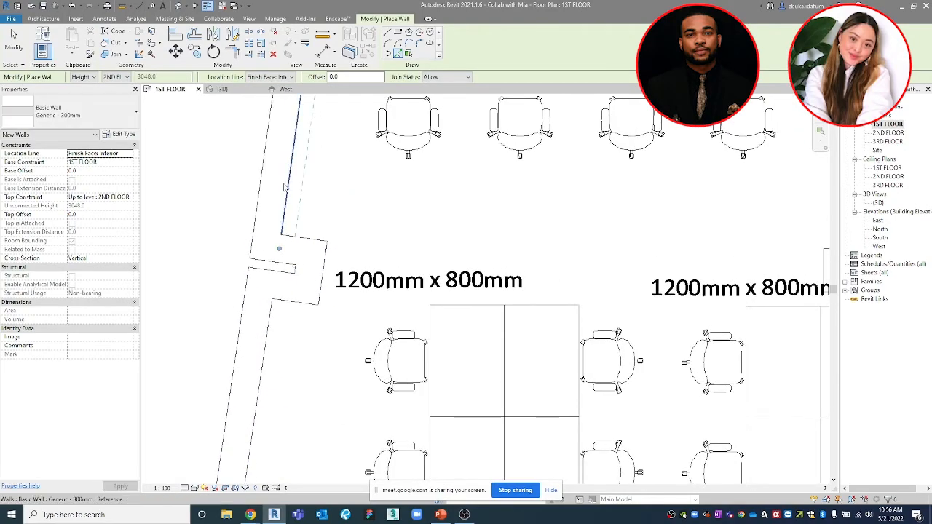
scroll(283, 161, "down", 2)
scroll(282, 162, "up", 4)
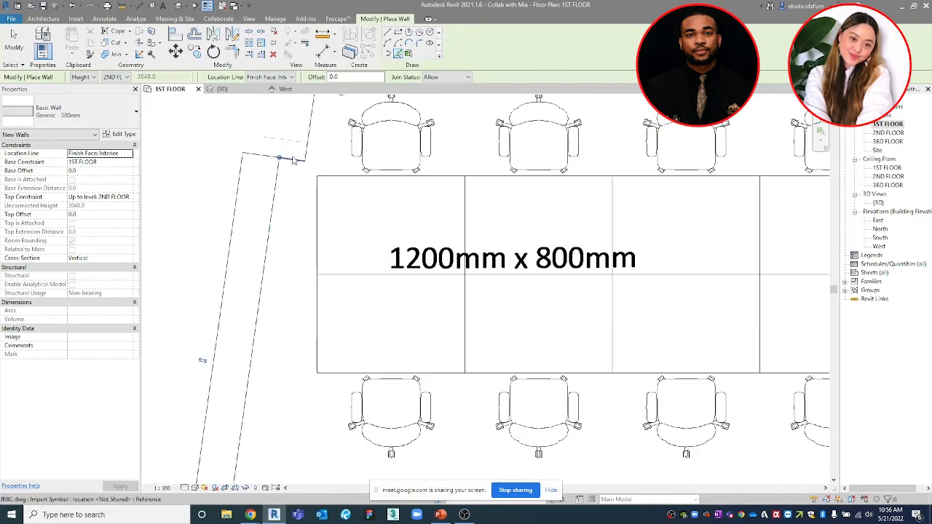
Try continuing the 300 mm walls around the stepped facade outline below the 8P meeting room, and abandon the wall that cannot be made
scroll(305, 188, "down", 1)
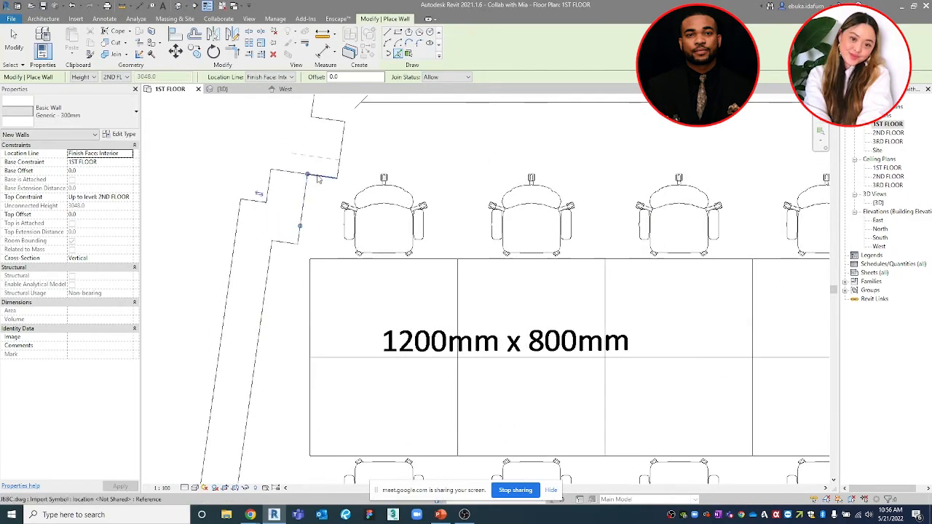
left_click_drag(344, 143, 322, 138)
middle_click_drag(320, 137, 294, 209)
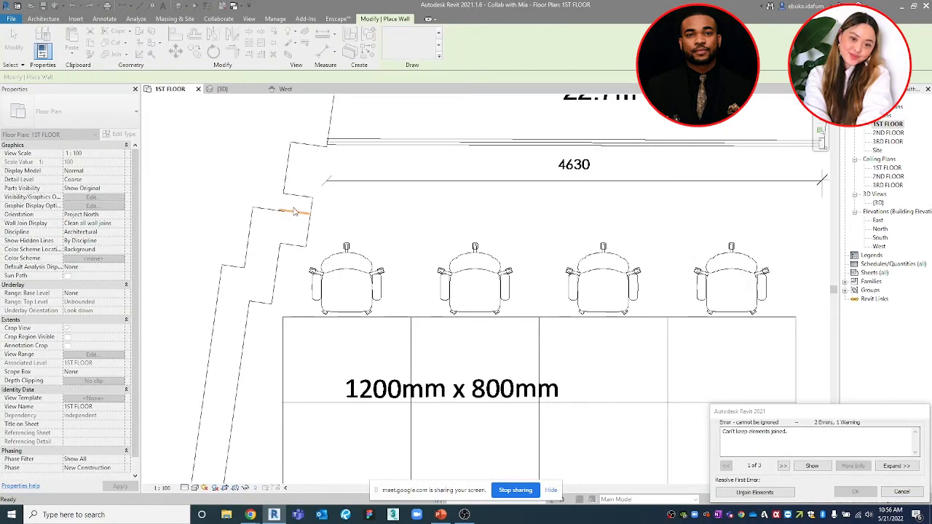
left_click(757, 492)
scroll(326, 113, "down", 6)
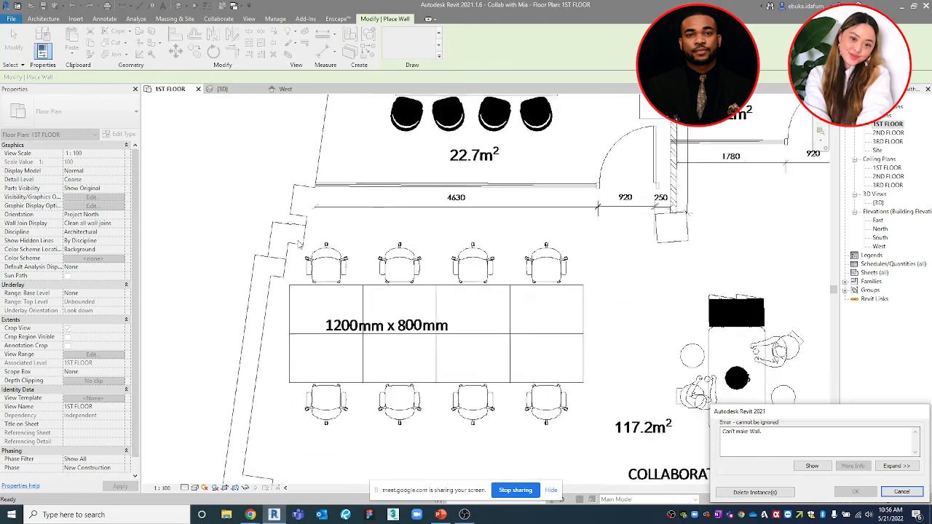
scroll(328, 332, "up", 4)
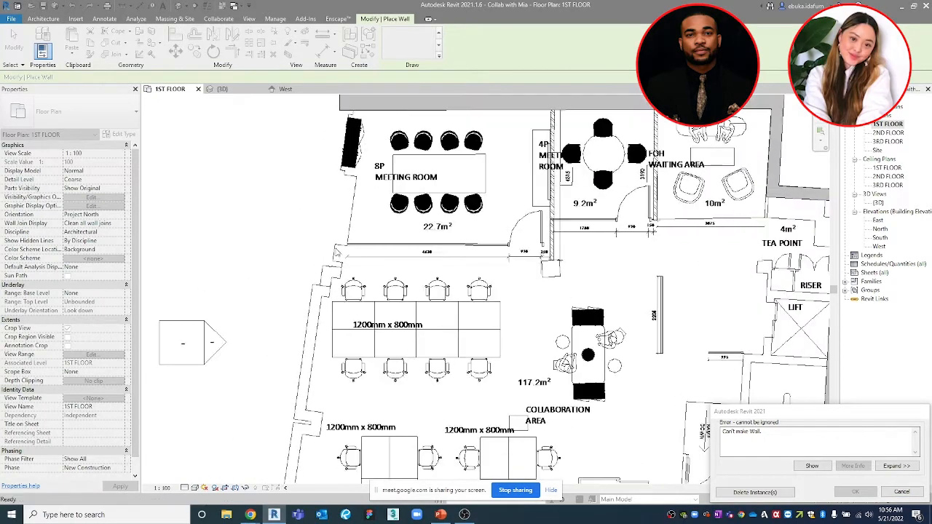
left_click(904, 492)
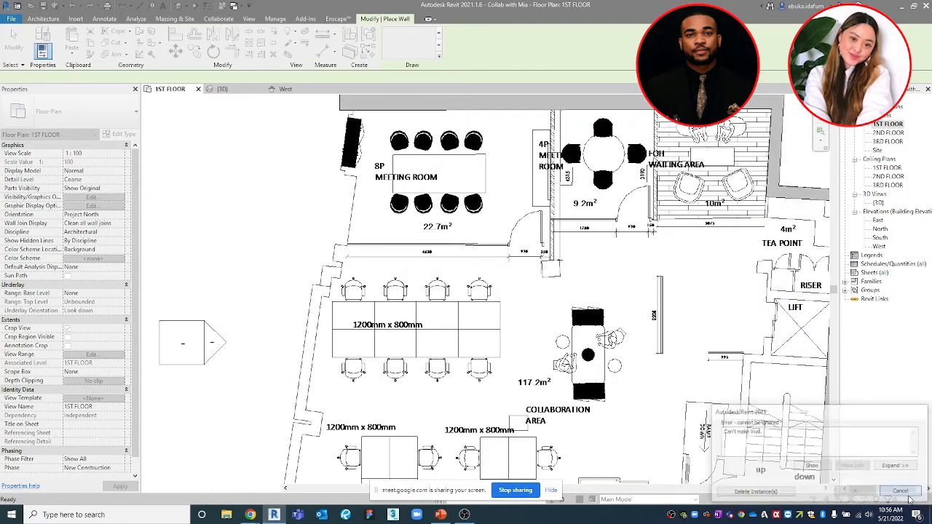
Undo the 300 mm walls placed along the slanted facade
scroll(340, 318, "up", 5)
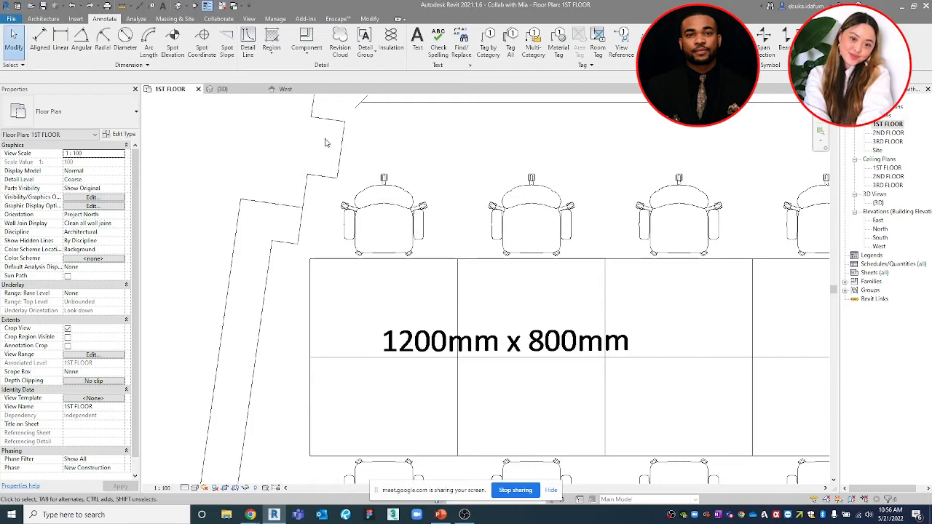
middle_click_drag(361, 287, 369, 205)
scroll(385, 233, "down", 2)
scroll(386, 232, "up", 2)
scroll(386, 232, "down", 3)
scroll(341, 273, "up", 4)
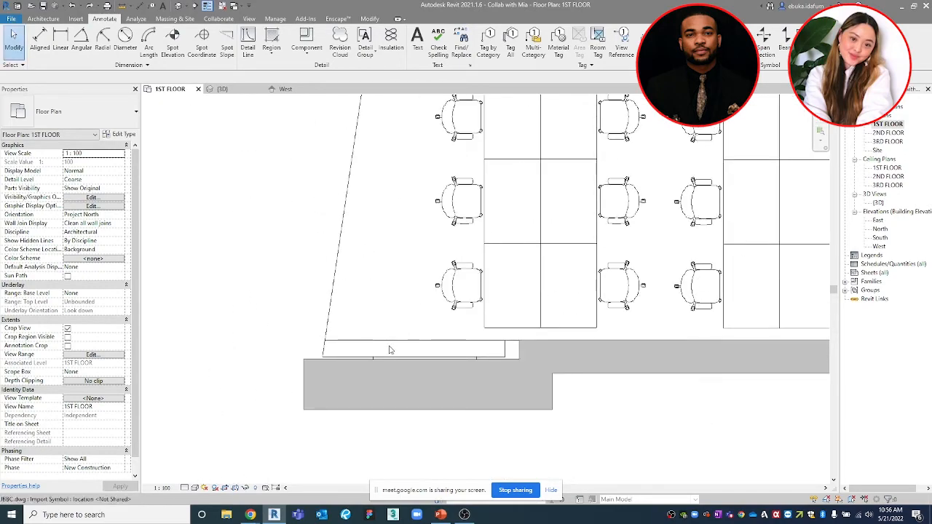
Start a new wall using the Generic - 150mm type
scroll(325, 332, "down", 3)
key("w")
key("a")
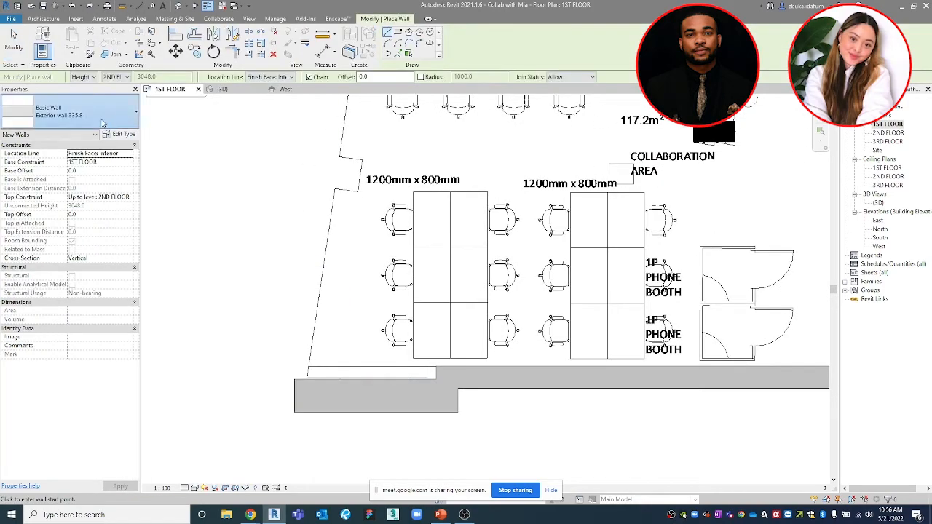
left_click(109, 114)
scroll(78, 237, "down", 5)
scroll(84, 232, "up", 1)
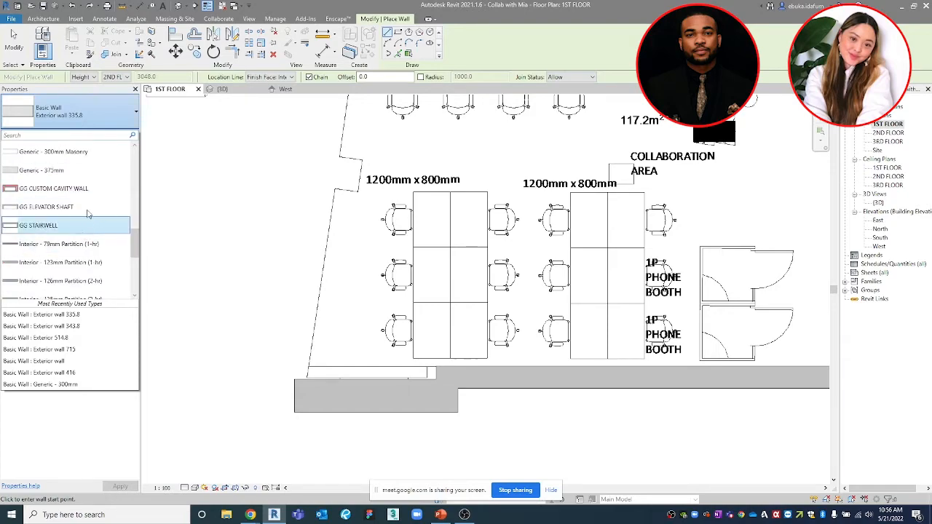
scroll(89, 217, "up", 4)
scroll(85, 182, "up", 4)
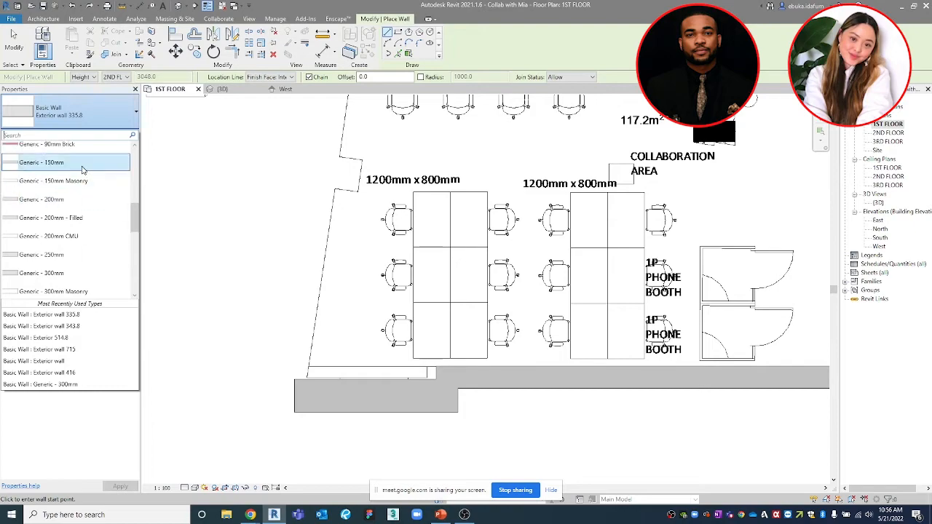
left_click(83, 168)
Place Generic - 150mm walls by picking the slanted facade lines beside the desks and around the notch between the two desk areas
left_click(397, 53)
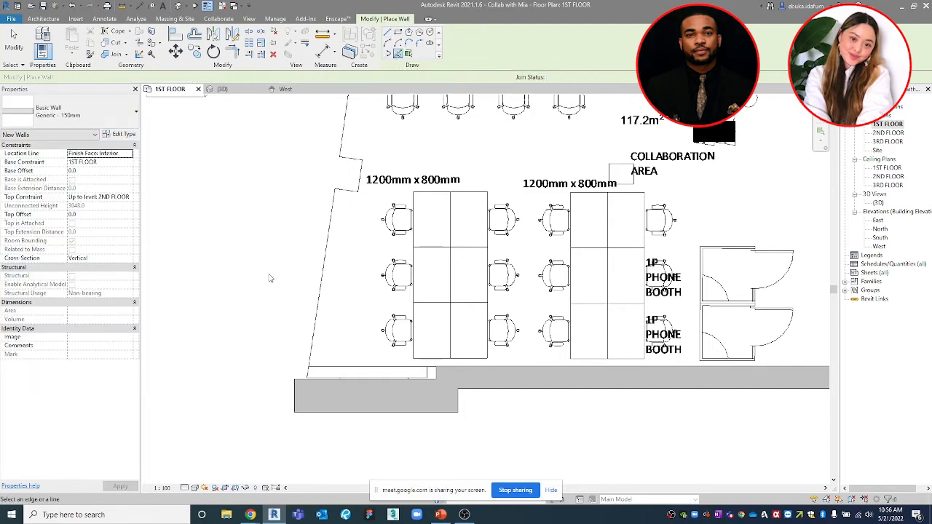
scroll(310, 270, "up", 5)
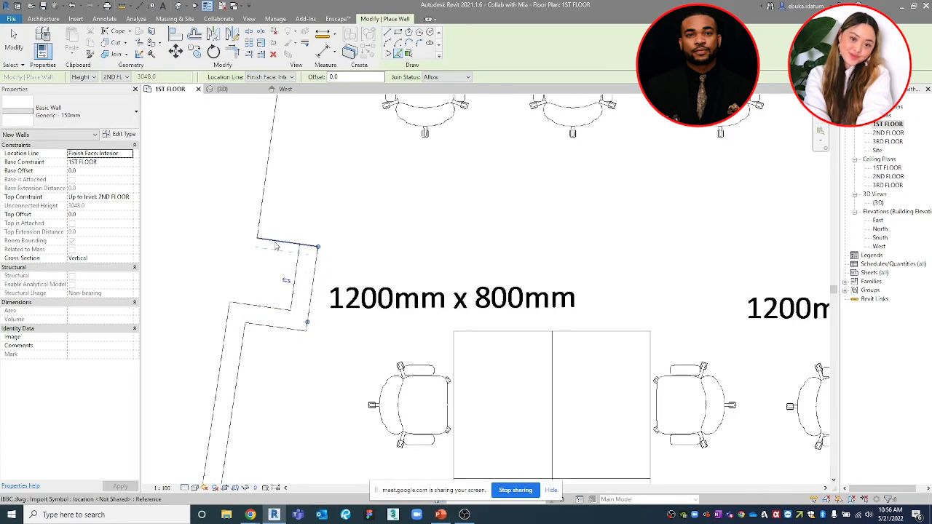
scroll(260, 220, "down", 2)
scroll(260, 220, "down", 2)
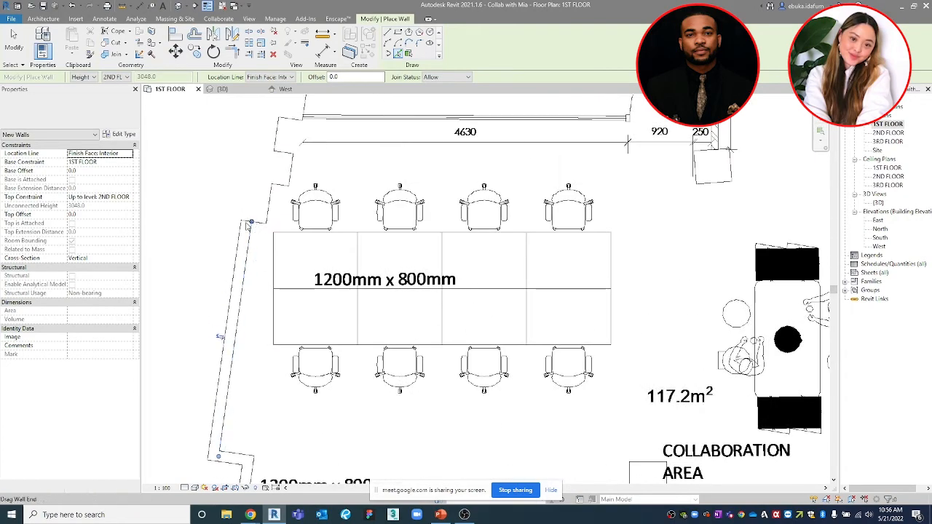
Place 150 mm walls on each plan line of the stepped facade between the upper desk row and the 8P meeting room's partition
scroll(275, 223, "up", 5)
left_click(281, 270)
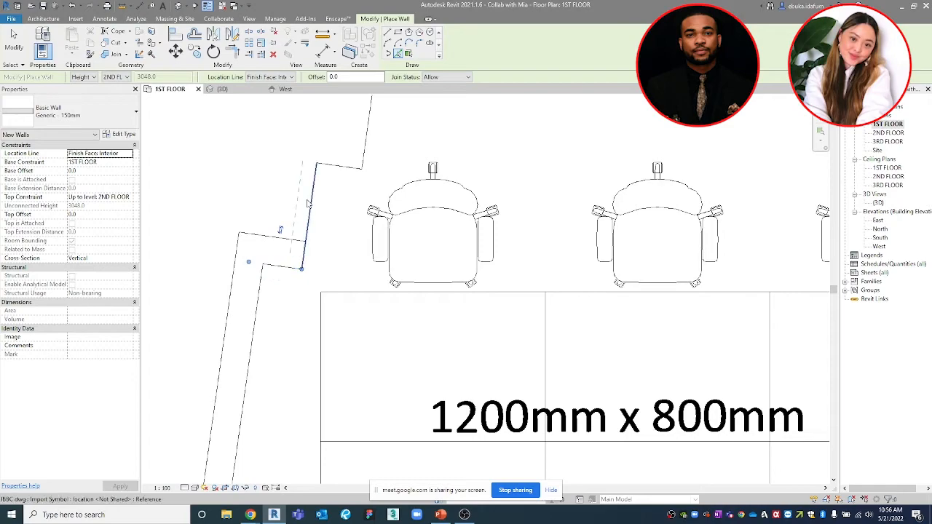
left_click(341, 163)
scroll(342, 204, "down", 1)
middle_click_drag(343, 204, 317, 345)
left_click(337, 263)
left_click(312, 237)
left_click(304, 197)
scroll(310, 207, "down", 1)
middle_click_drag(313, 208, 299, 335)
left_click(330, 294)
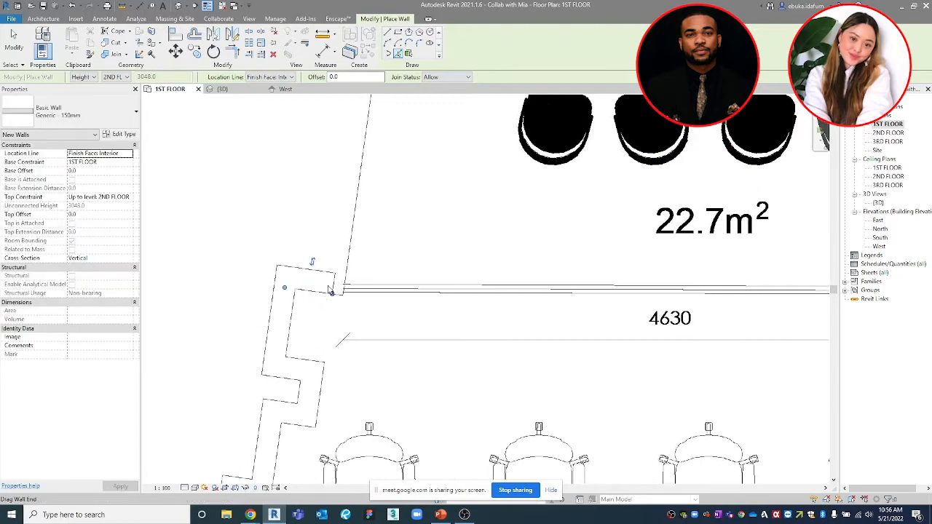
Place 150 mm walls along the slanted facade line of the 8P meeting room and the small steps below the black unit
left_click(353, 211)
scroll(351, 211, "down", 2)
scroll(275, 365, "up", 3)
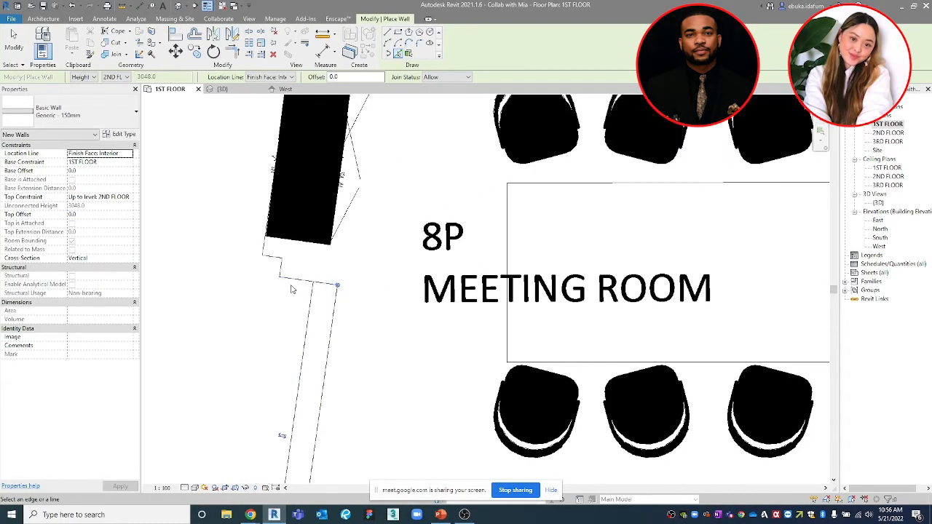
scroll(285, 274, "up", 2)
left_click(276, 259)
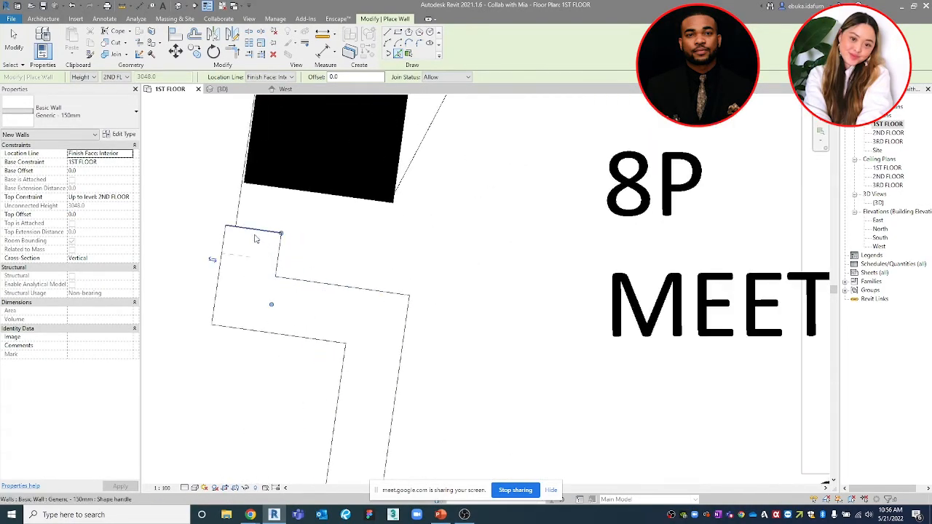
Place a 150 mm wall along the slanted line behind the meeting room's black unit and finish placing walls
scroll(244, 211, "down", 5)
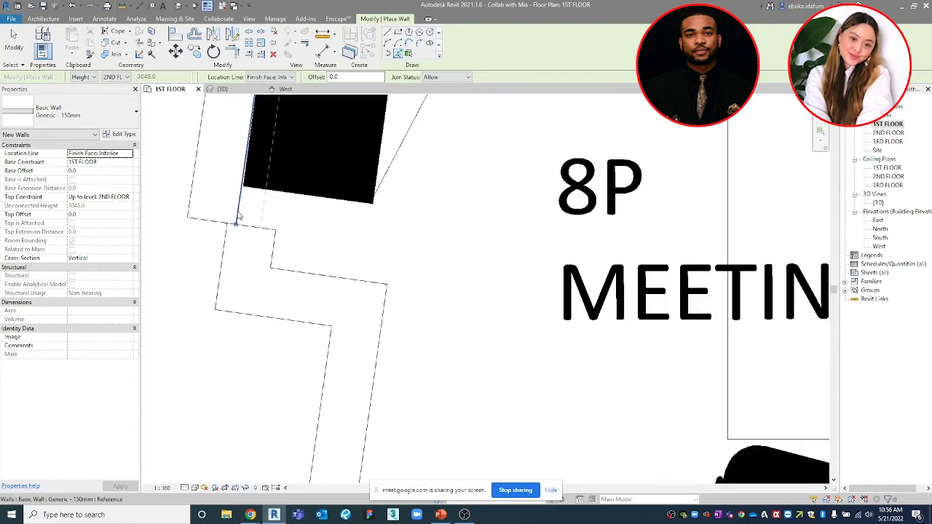
scroll(260, 221, "up", 3)
scroll(260, 221, "up", 1)
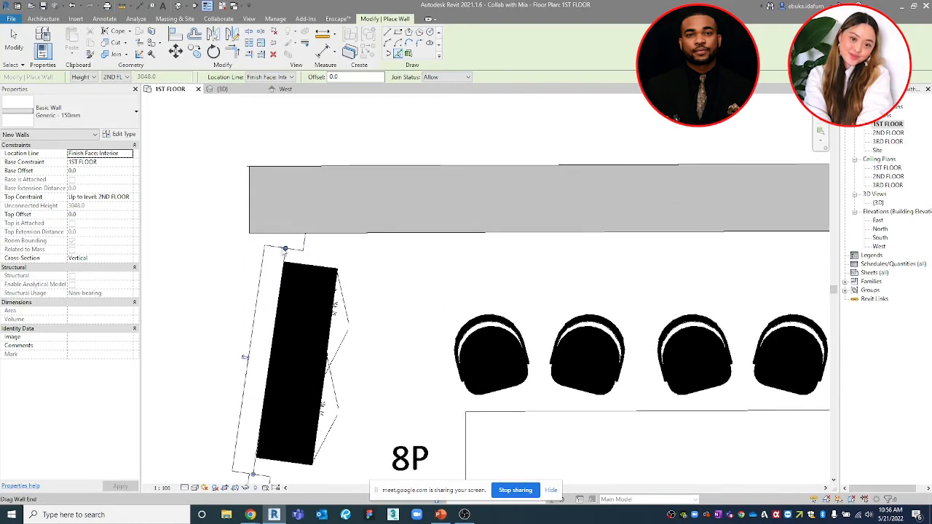
scroll(320, 233, "up", 2)
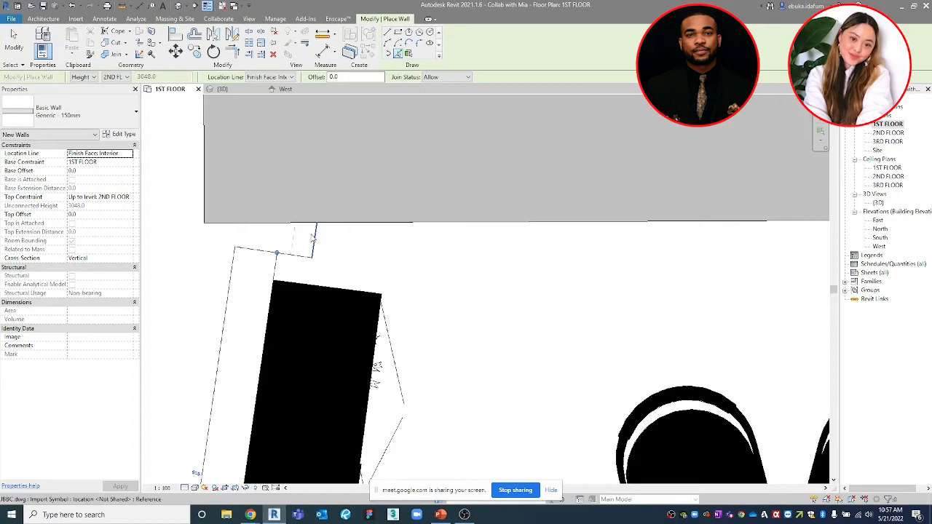
key("Escape")
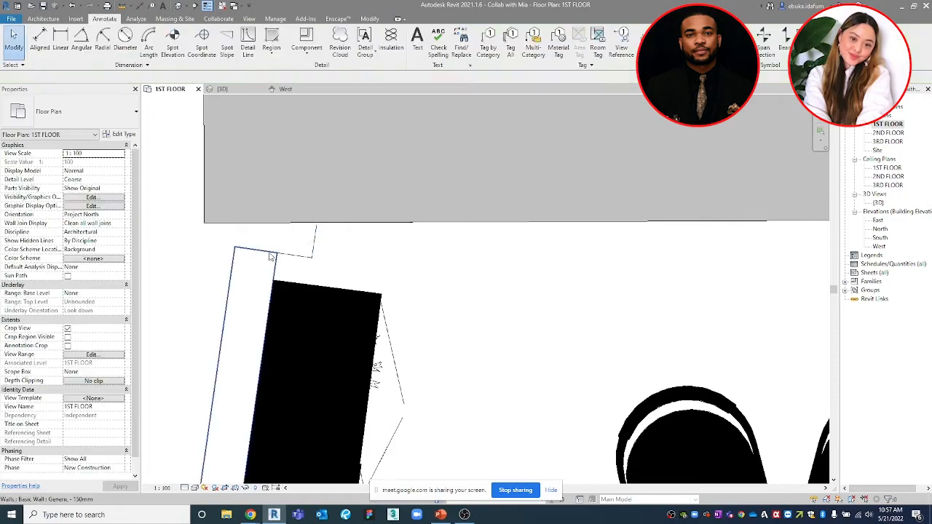
Extend the slanted wall behind the meeting room's black unit up to the inner face of the thick exterior wall
left_click(263, 264)
left_click_drag(277, 254, 281, 223)
scroll(285, 223, "down", 4)
left_click(221, 256)
Delete the short 150 mm wall piece at the small step just below the meeting room's black unit
scroll(290, 220, "down", 4)
scroll(270, 334, "up", 5)
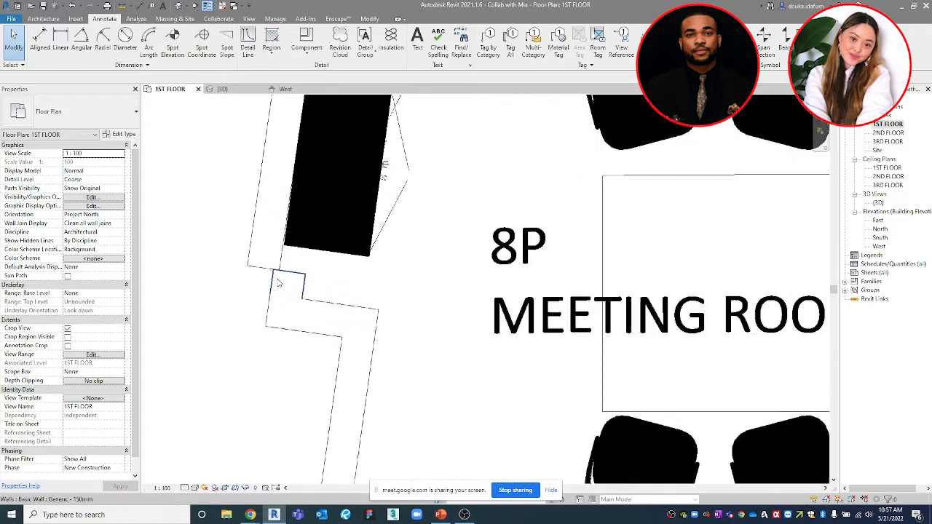
left_click(276, 313)
scroll(286, 296, "up", 3)
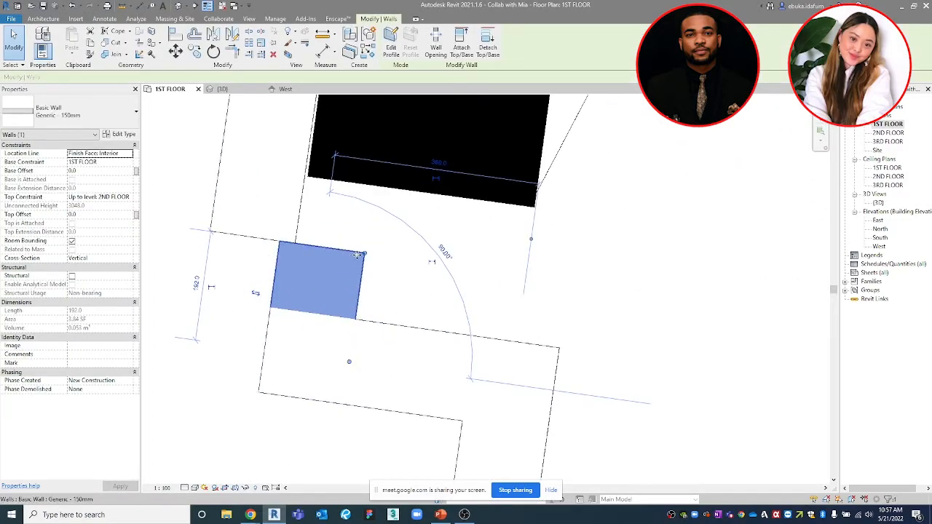
key("Delete")
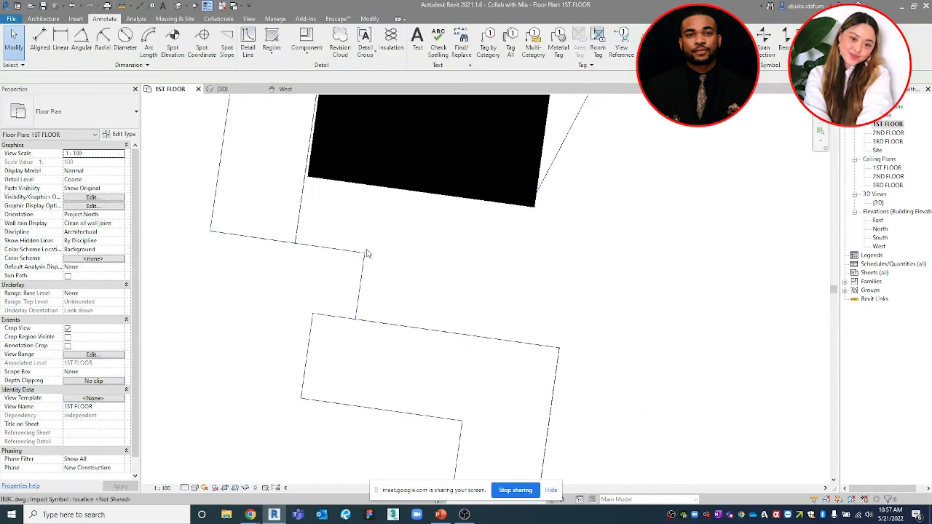
Extend the slanted wall below the black unit past the step and stretch the short perpendicular wall to join it
left_click(241, 239)
left_click_drag(295, 244, 269, 388)
left_click(357, 351)
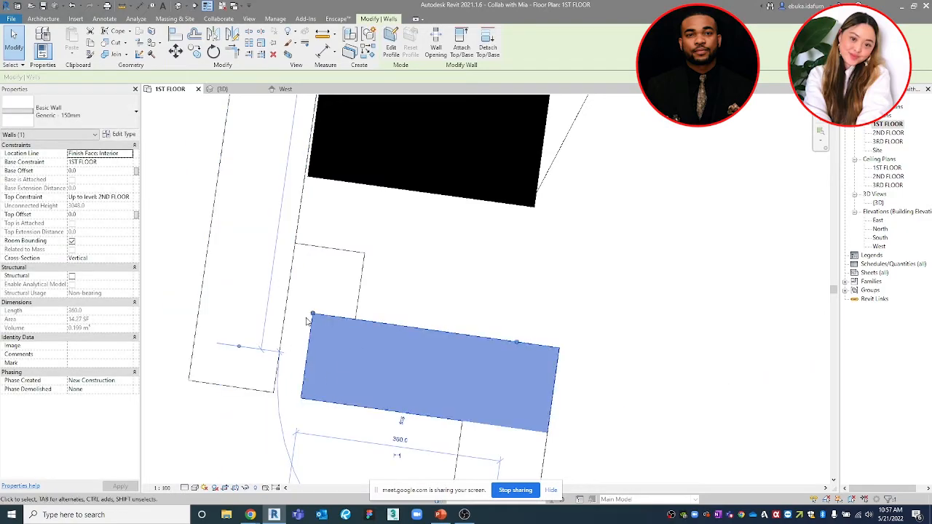
left_click_drag(312, 315, 285, 310)
key("Escape")
Examine the slanted facade's wall joins from the 8P meeting room corner down to the lower desk area
scroll(371, 189, "down", 10)
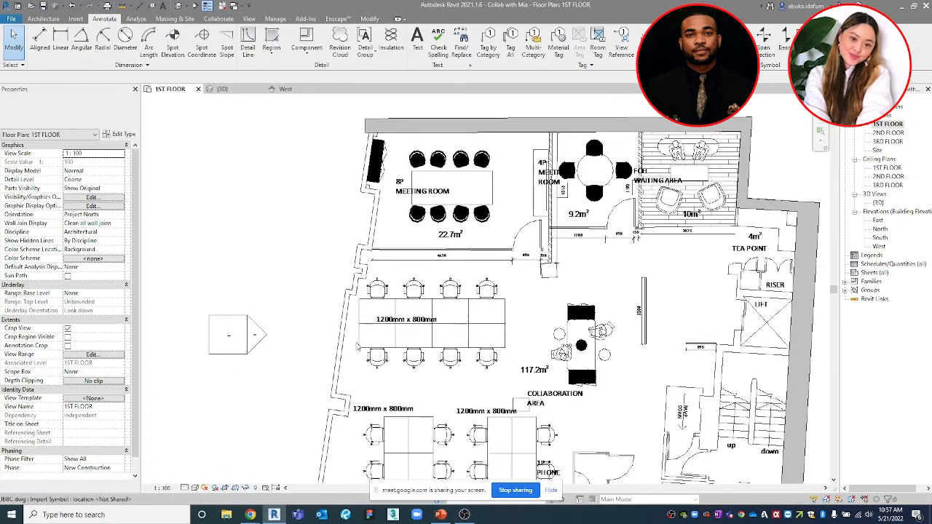
scroll(357, 347, "down", 3)
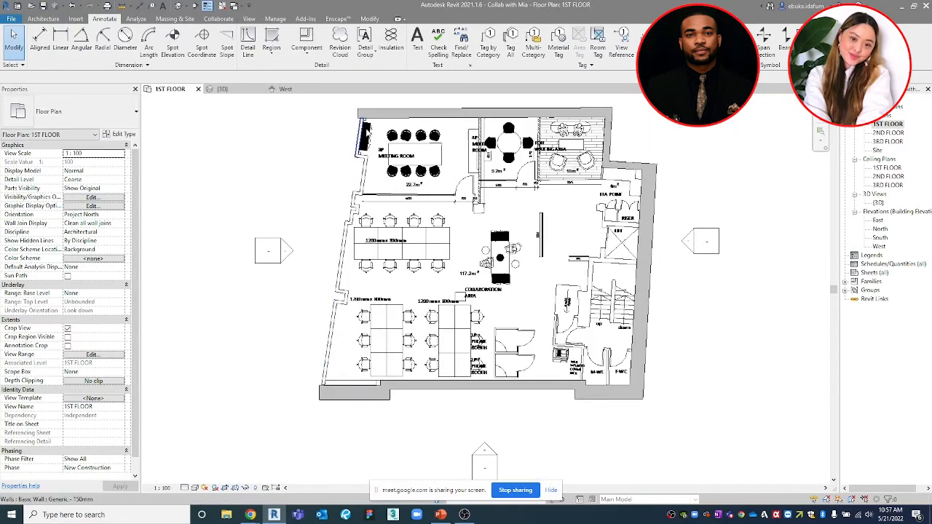
scroll(366, 130, "up", 10)
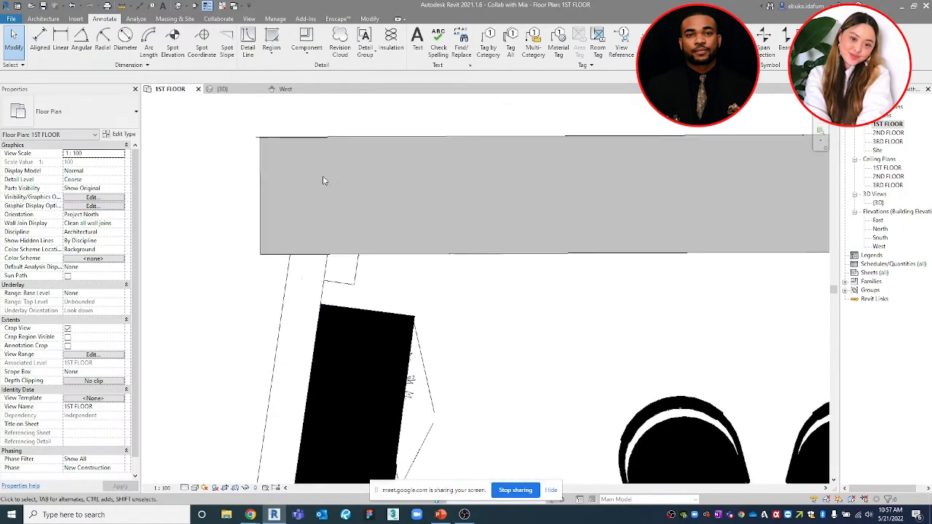
left_click(291, 265)
scroll(313, 259, "down", 5)
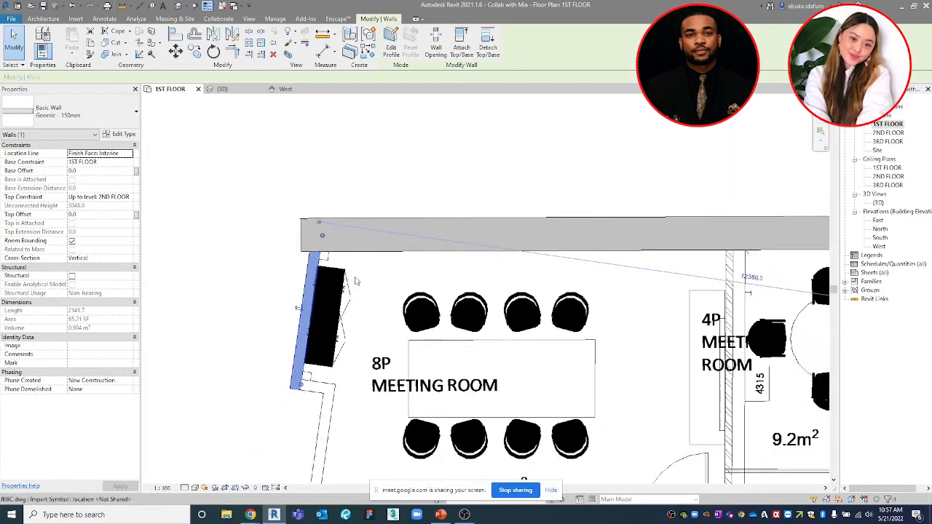
scroll(244, 436, "down", 2)
middle_click_drag(244, 437, 283, 297)
left_click(289, 303)
scroll(302, 462, "down", 1)
middle_click_drag(302, 462, 332, 215)
scroll(356, 320, "down", 2)
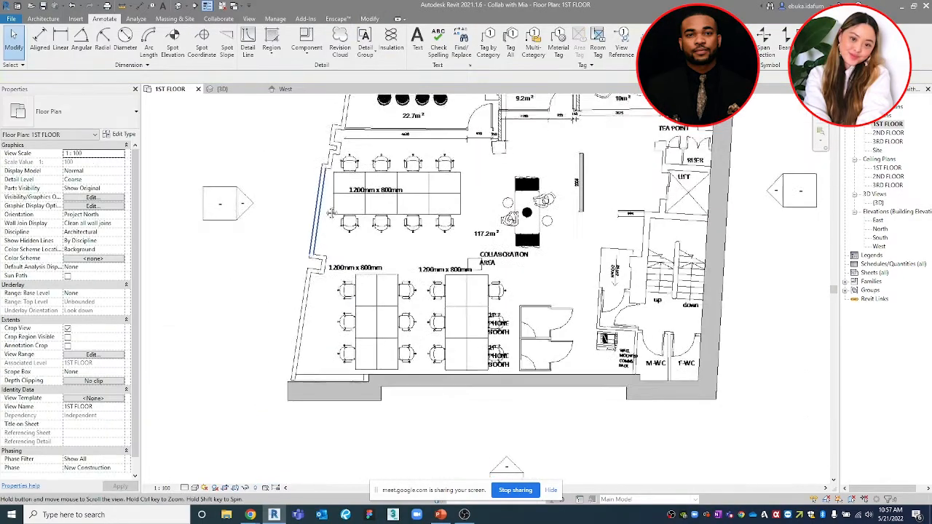
Extend the lowest slanted facade wall beside the desks to meet the thick exterior wall below it
scroll(291, 375, "up", 6)
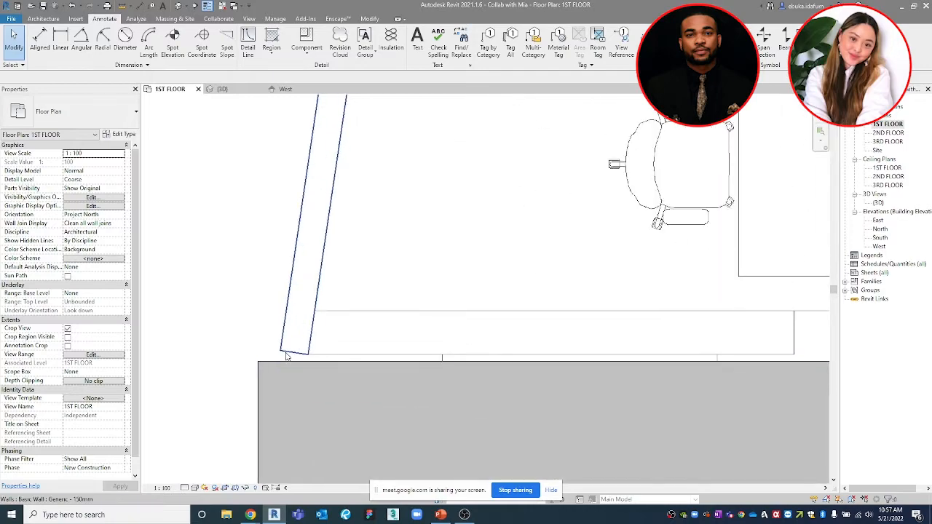
left_click(289, 354)
scroll(289, 354, "down", 3)
left_click(252, 343)
scroll(288, 349, "up", 6)
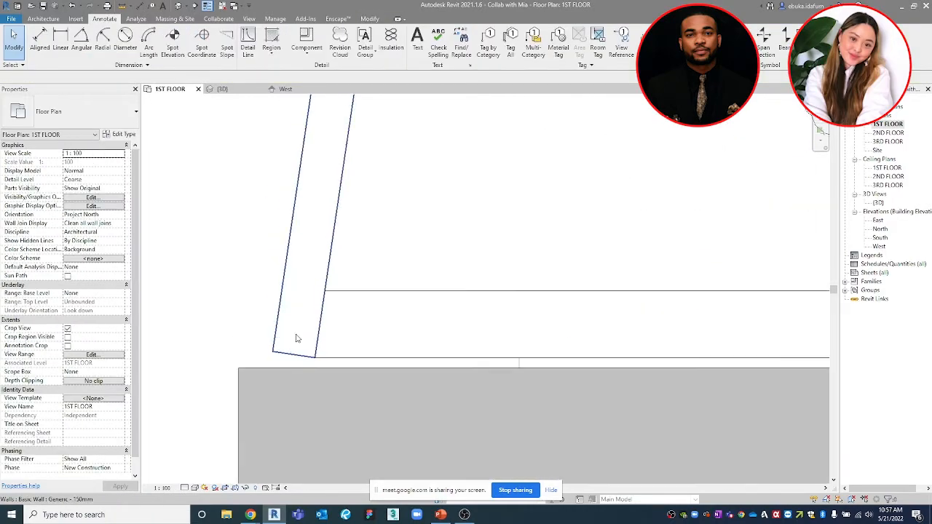
left_click(292, 354)
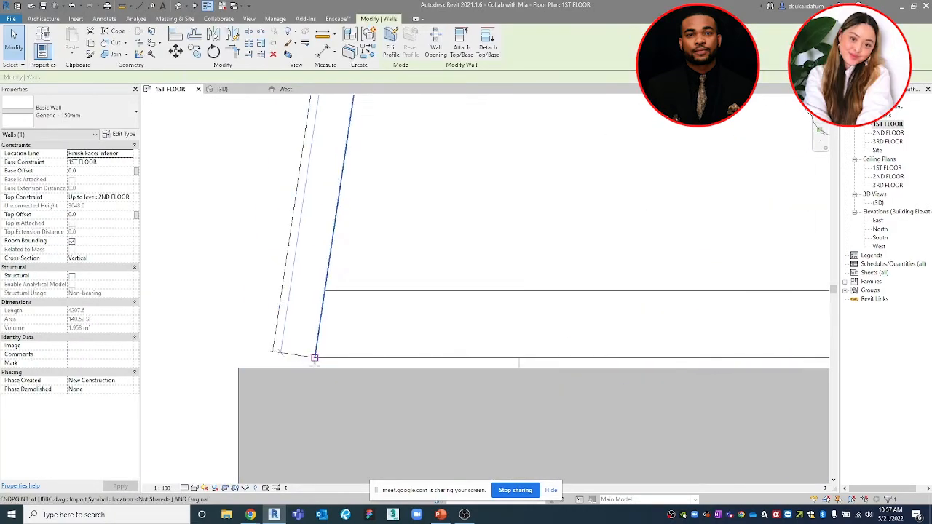
left_click_drag(315, 358, 315, 370)
left_click(221, 312)
scroll(260, 316, "down", 6)
middle_click_drag(267, 324, 255, 368)
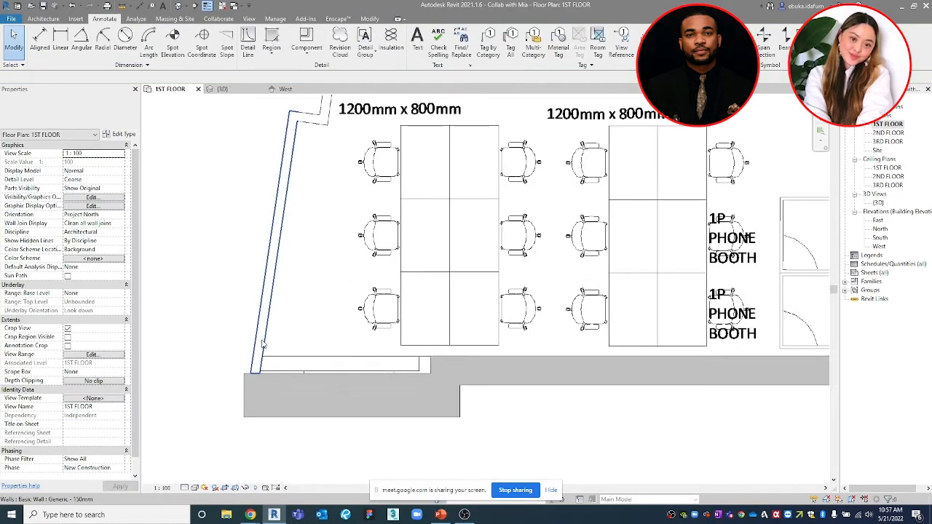
Set the coarse scale fill pattern of the Generic - 150mm wall type to Solid fill
left_click(264, 344)
scroll(263, 344, "down", 4)
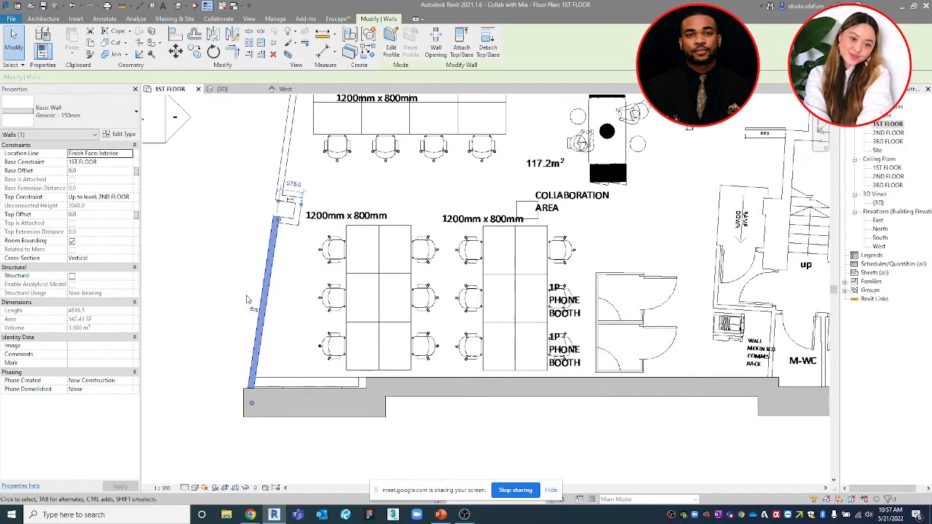
scroll(245, 369, "down", 2)
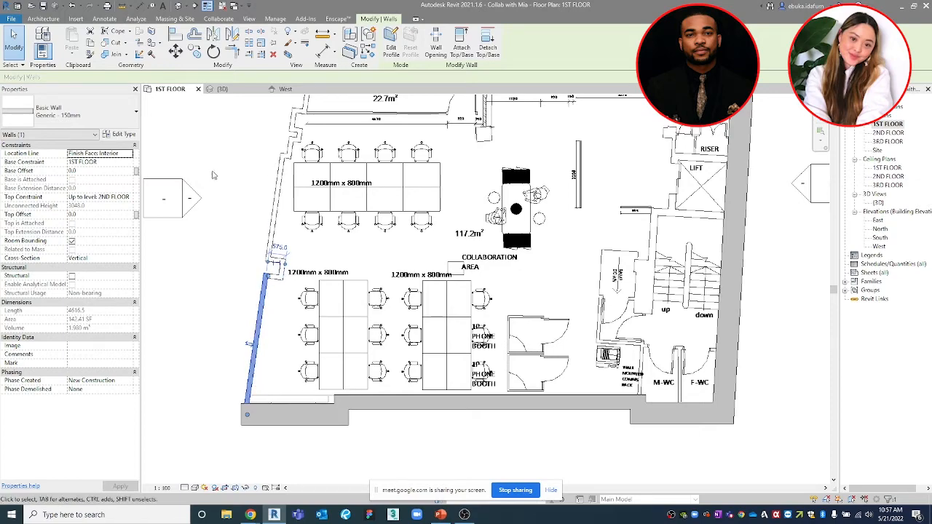
left_click(123, 135)
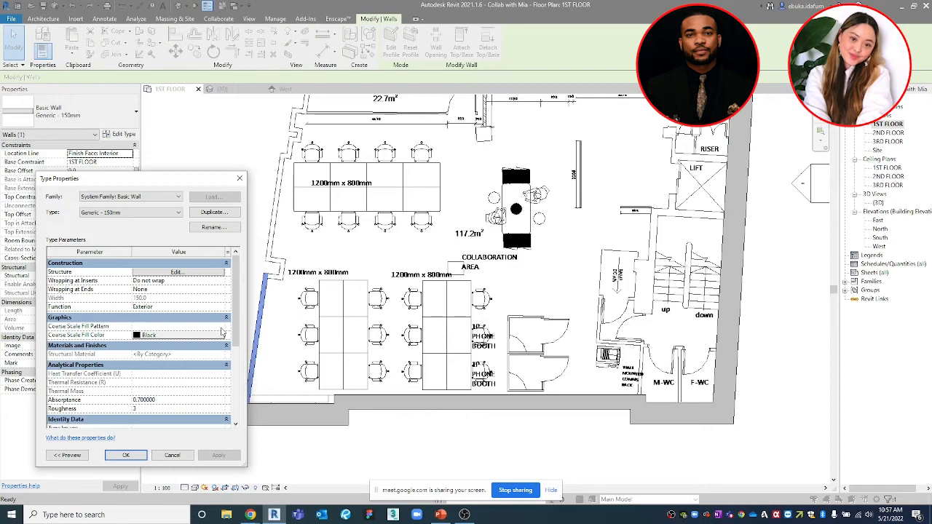
left_click(222, 327)
left_click(169, 308)
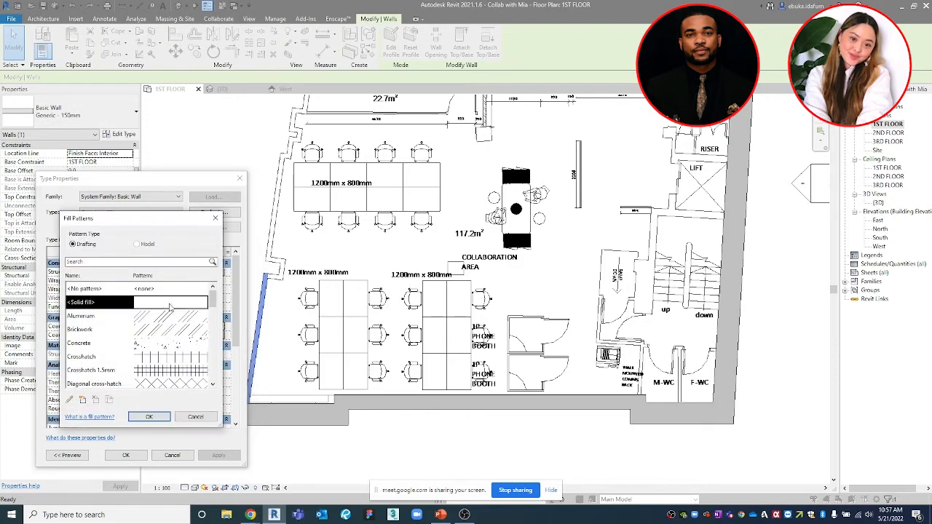
left_click(150, 416)
Set the coarse scale fill color of the Generic - 150mm wall type to grey RGB 192-192-192 and apply it
left_click(212, 338)
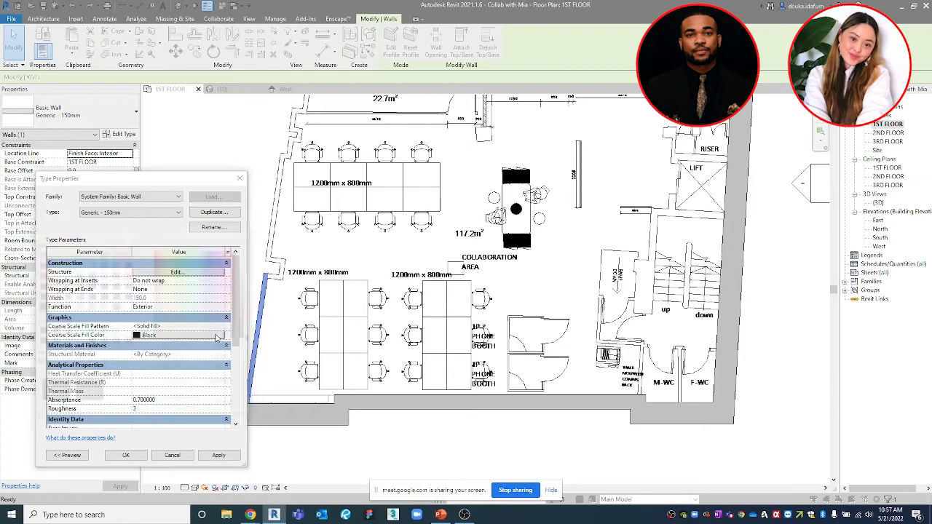
left_click(104, 306)
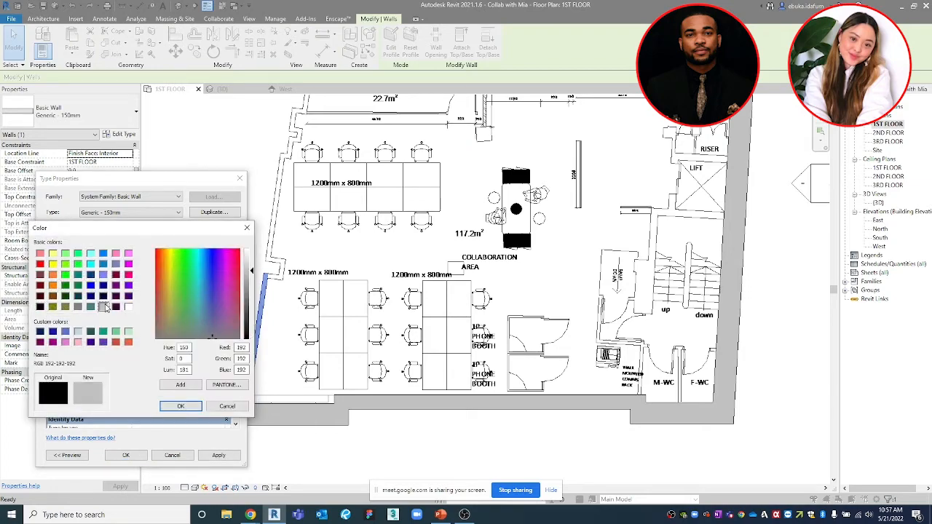
left_click(181, 406)
left_click(218, 455)
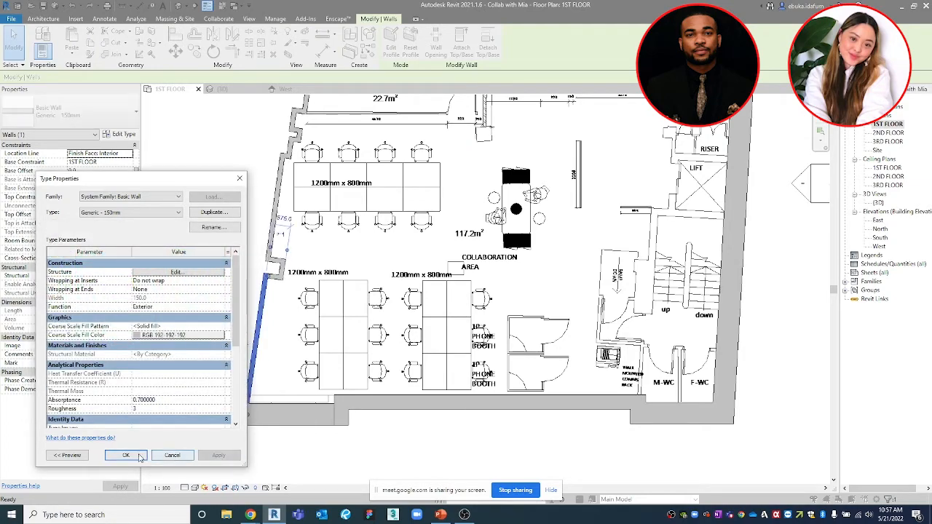
left_click(125, 454)
left_click(175, 355)
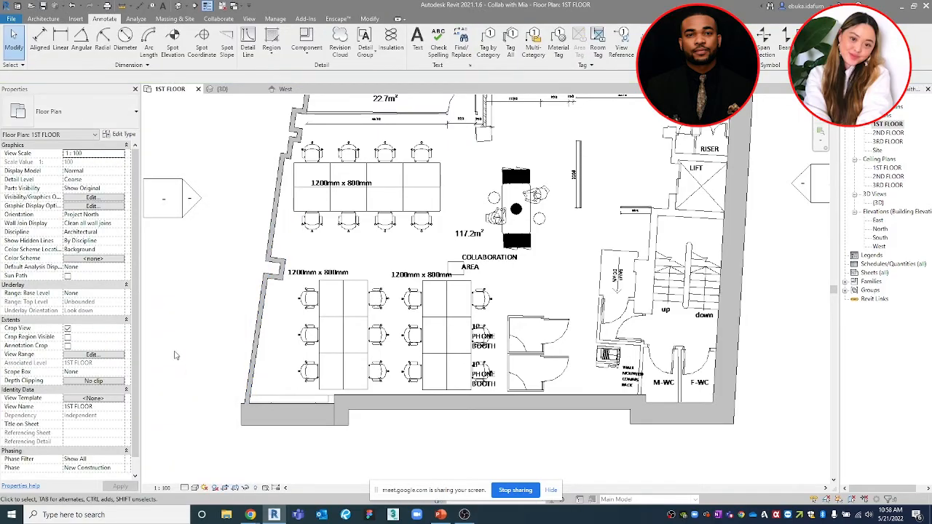
scroll(175, 355, "down", 3)
scroll(185, 371, "up", 2)
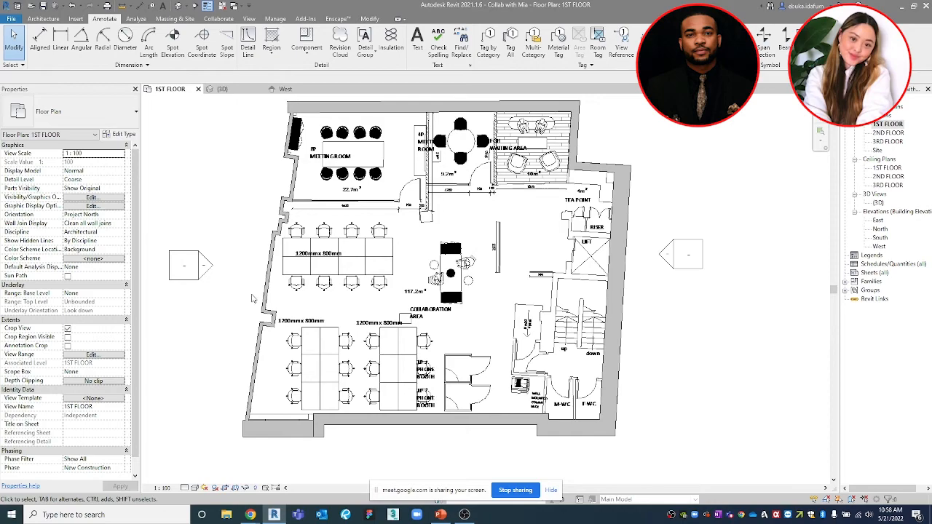
scroll(278, 379, "down", 2)
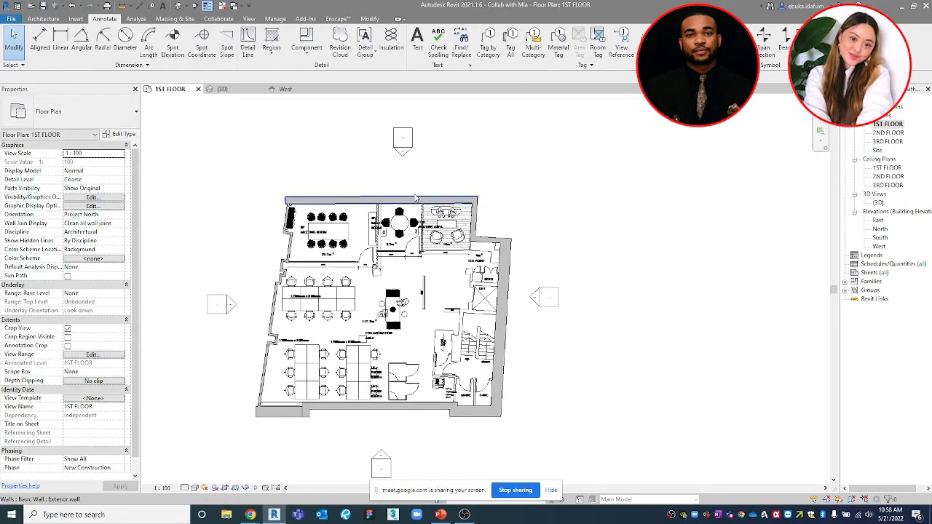
scroll(473, 260, "down", 1)
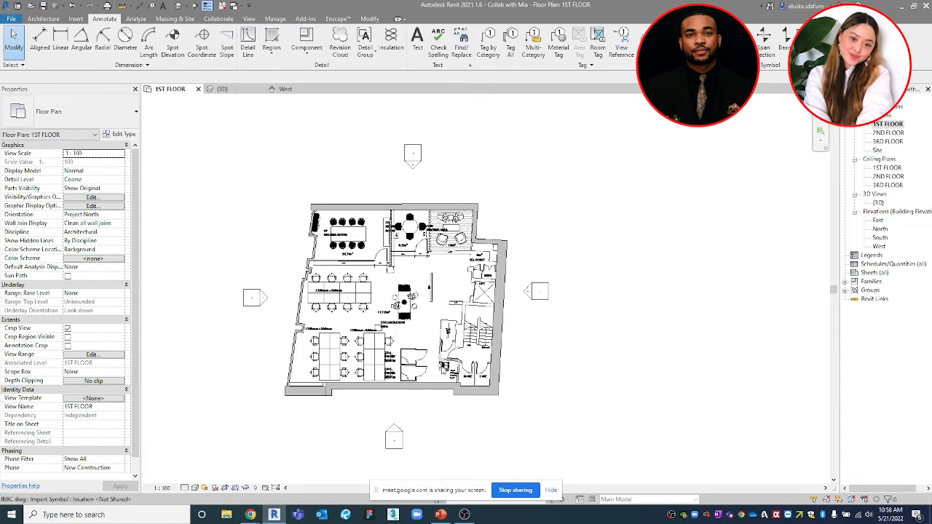
middle_click_drag(399, 432, 374, 439)
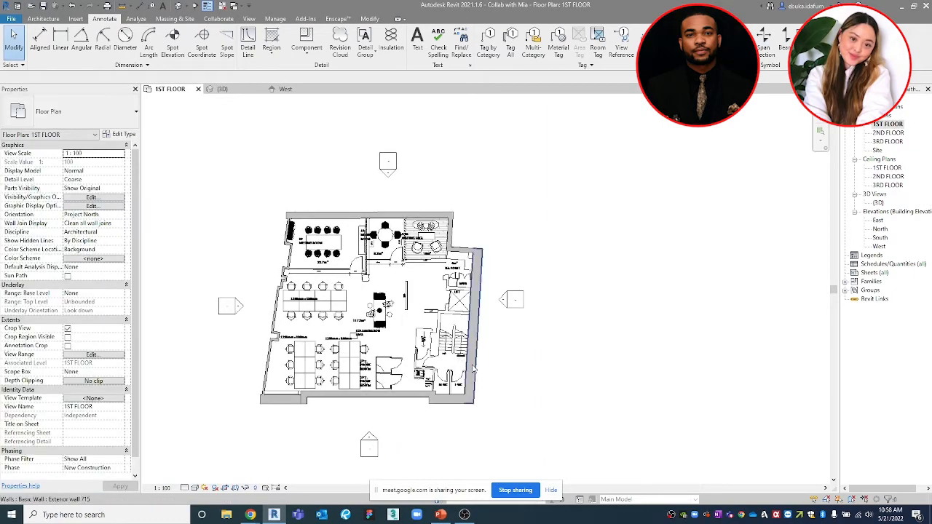
Open the East elevation from its plan marker and examine the walls' heights against the floor levels
double_click(503, 300)
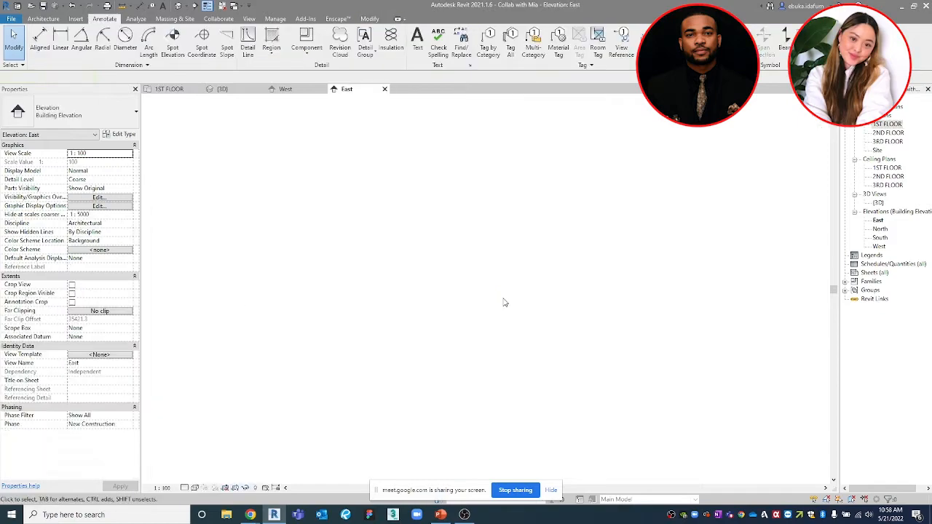
scroll(372, 285, "up", 3)
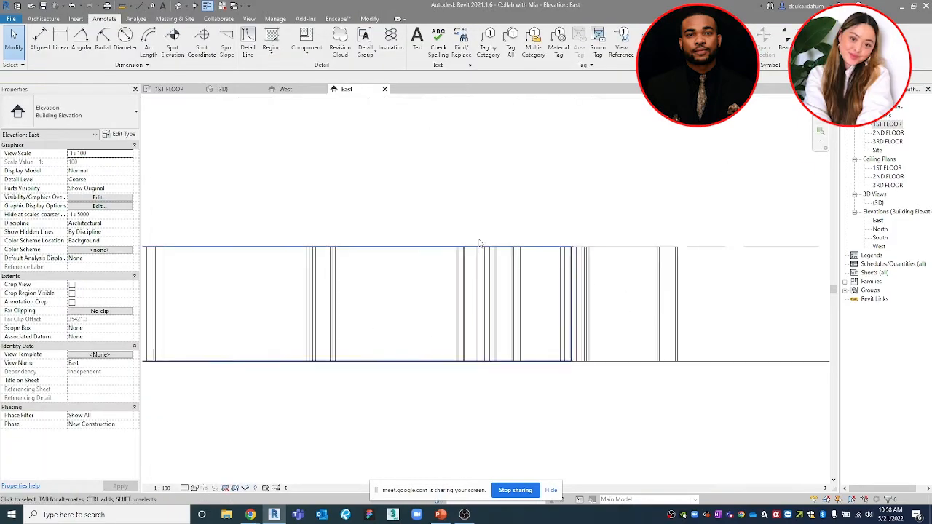
scroll(384, 258, "down", 3)
scroll(479, 269, "down", 2)
scroll(479, 269, "down", 1)
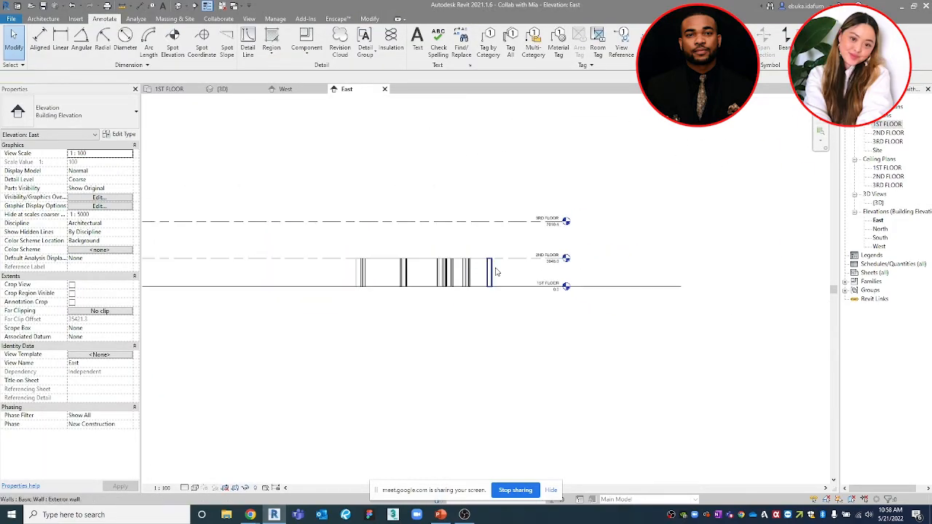
scroll(536, 280, "up", 4)
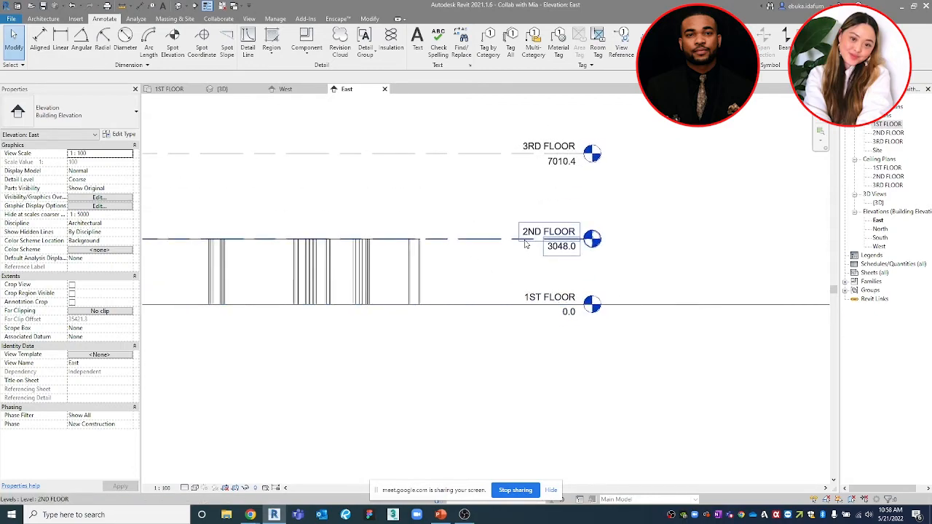
middle_click_drag(524, 243, 526, 261)
Delete the 3RD FLOOR level together with its associated views
left_click(490, 171)
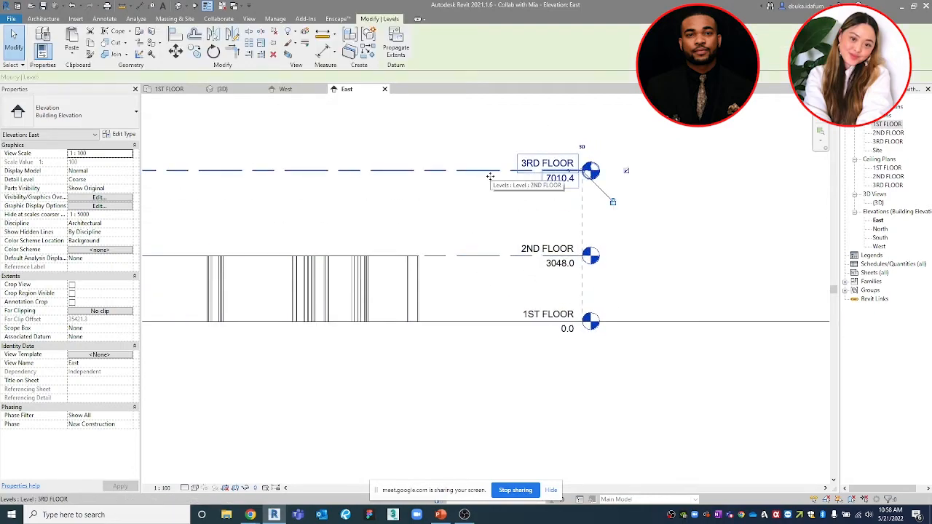
scroll(512, 210, "down", 1)
middle_click_drag(517, 215, 521, 251)
left_click(495, 219)
key("Delete")
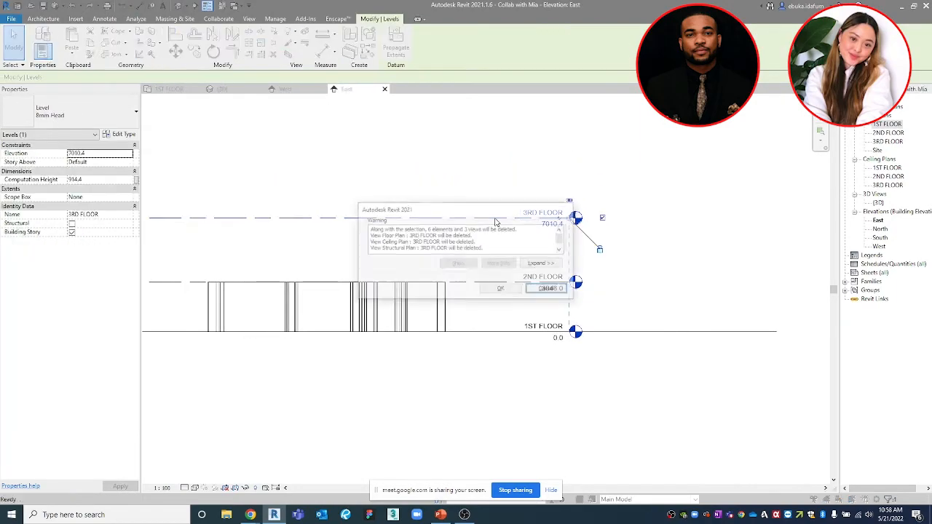
left_click(502, 290)
scroll(509, 291, "down", 2)
scroll(491, 301, "up", 1)
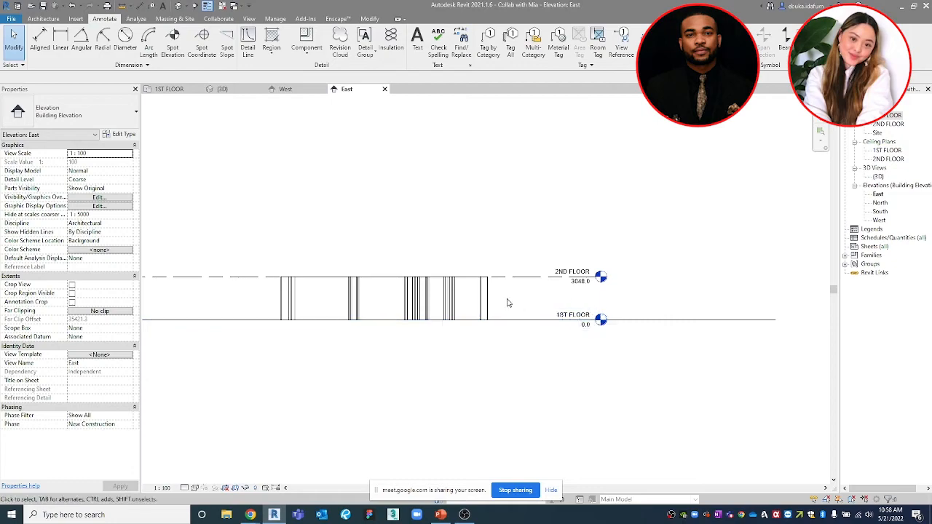
middle_click_drag(512, 312, 529, 310)
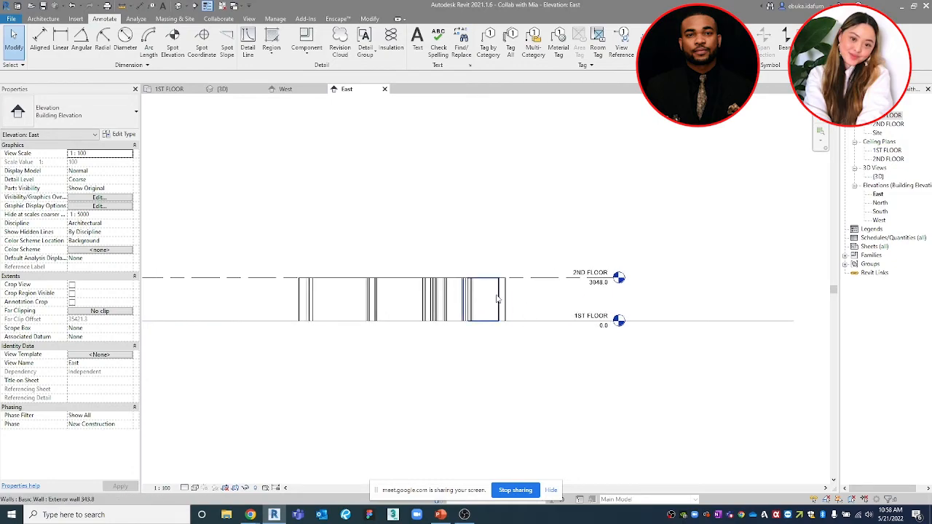
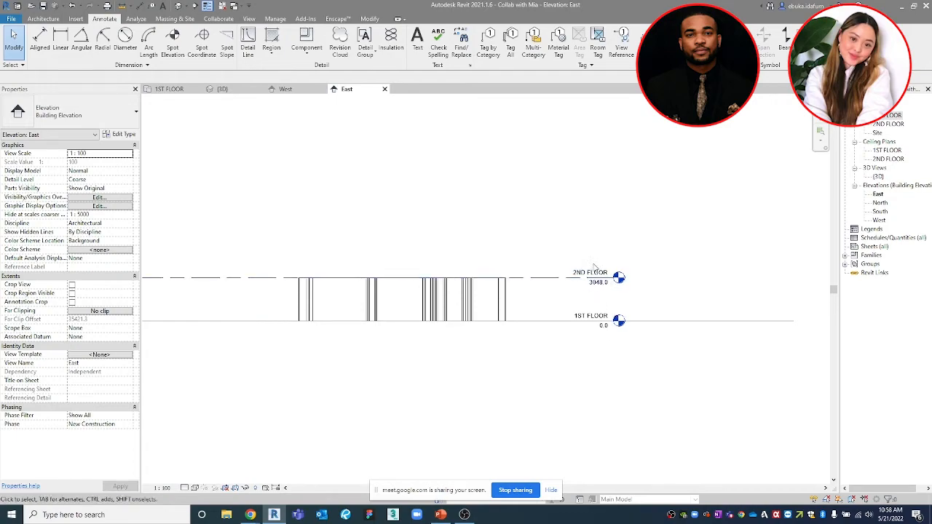
middle_click_drag(604, 219, 624, 239)
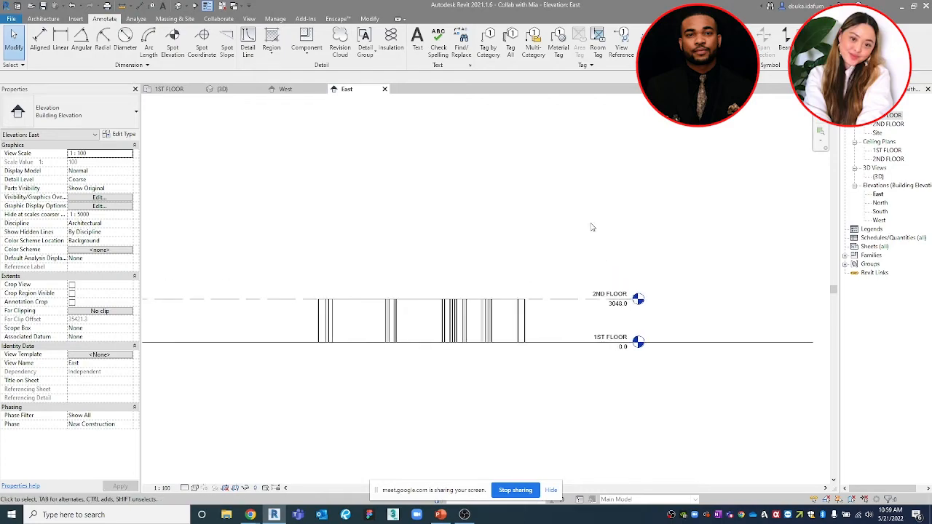
Draw a new level line about 4200 mm above the 2ND FLOOR level in the East elevation
left_click(557, 304)
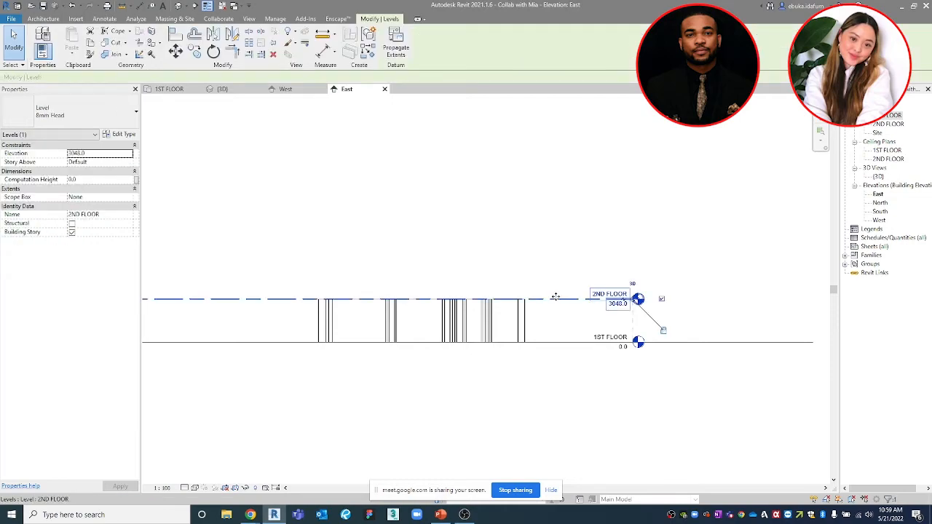
middle_click_drag(556, 242, 559, 265)
left_click(549, 246)
scroll(559, 261, "down", 1)
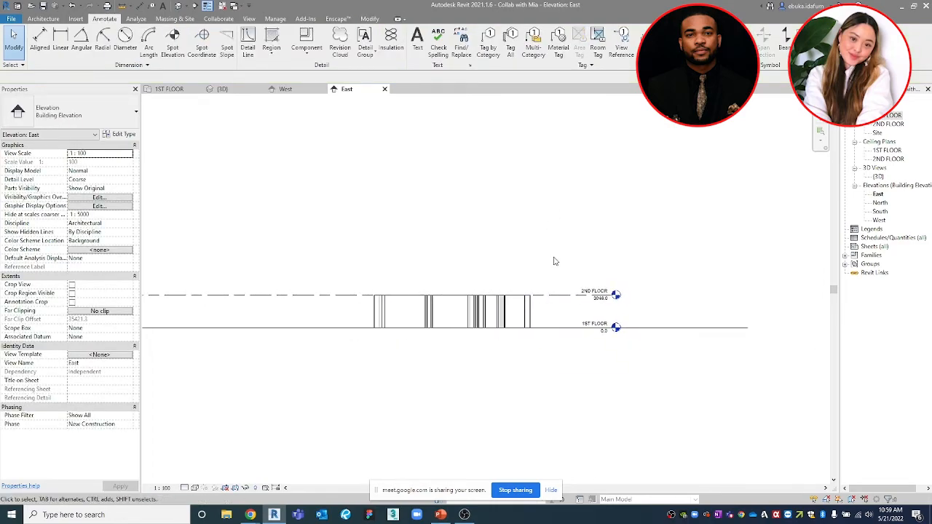
key("l")
key("l")
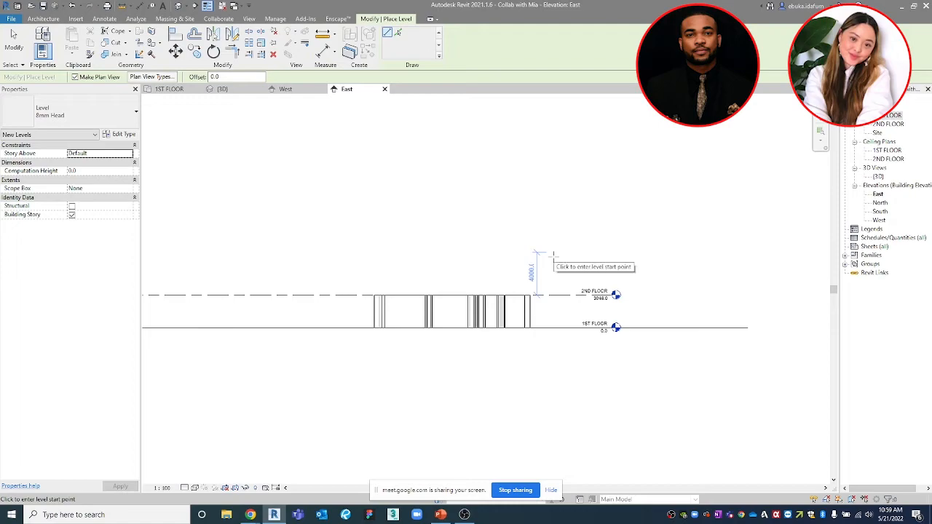
scroll(553, 255, "up", 3)
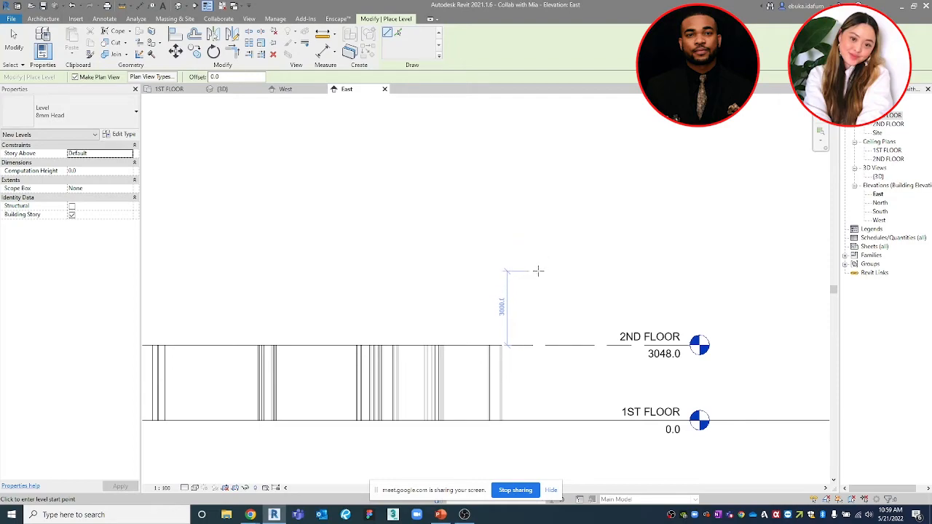
scroll(558, 260, "down", 2)
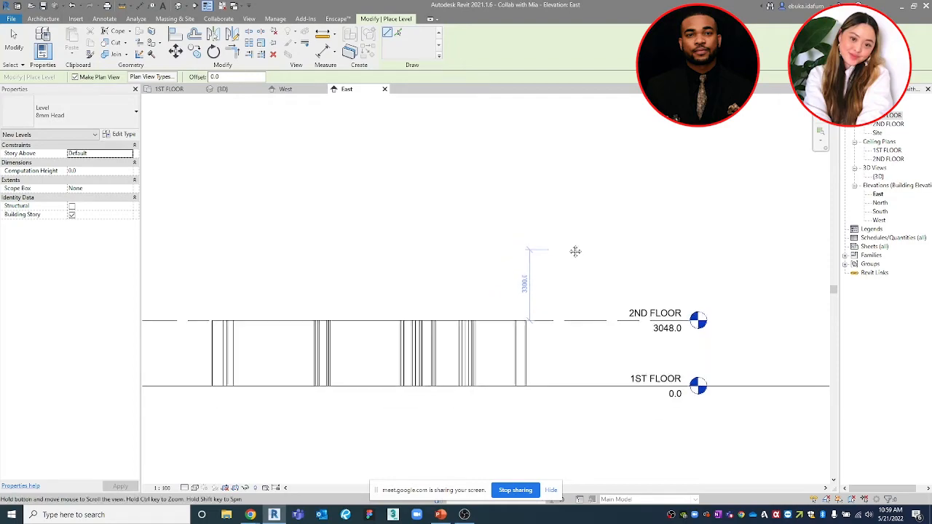
scroll(560, 238, "down", 1)
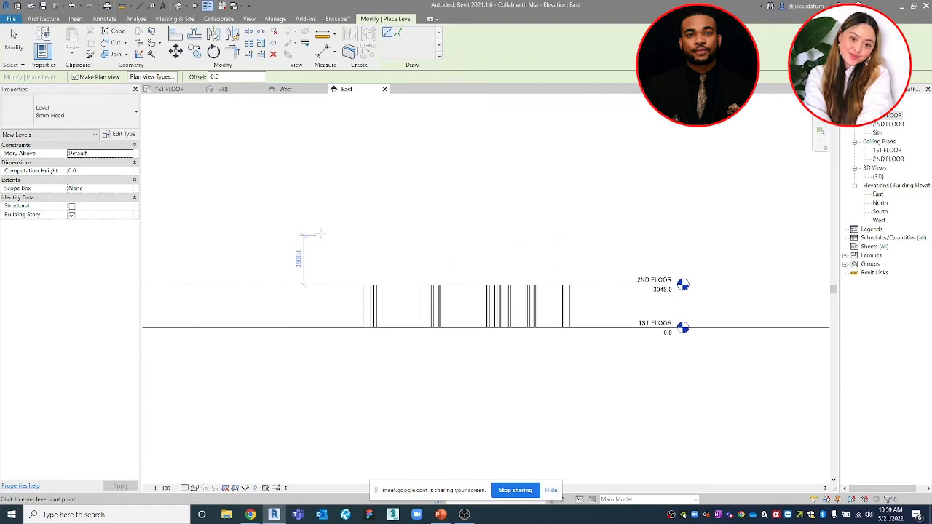
left_click(253, 225)
left_click(676, 246)
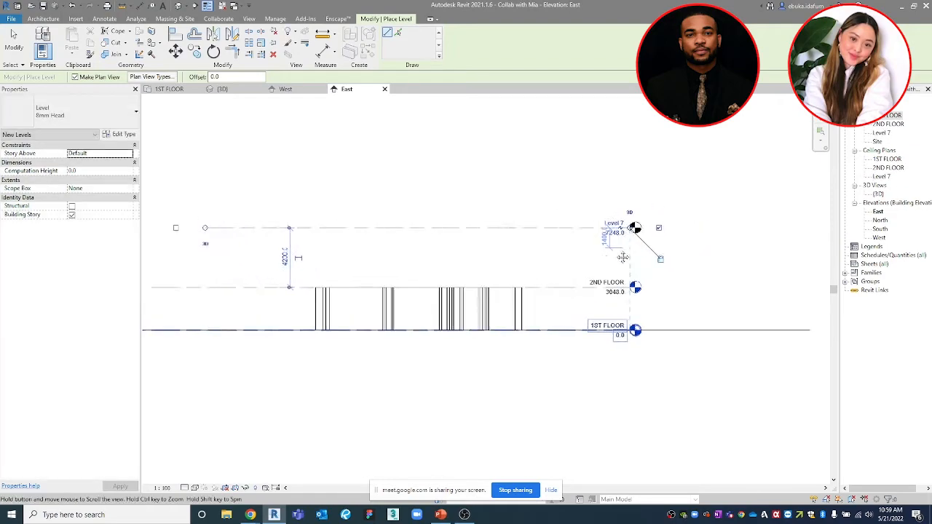
scroll(679, 246, "up", 3)
key("Escape")
key("Escape")
Rename the new top level to 3RD FLOOR and rename its corresponding views as well
left_click(597, 203)
left_click(595, 203)
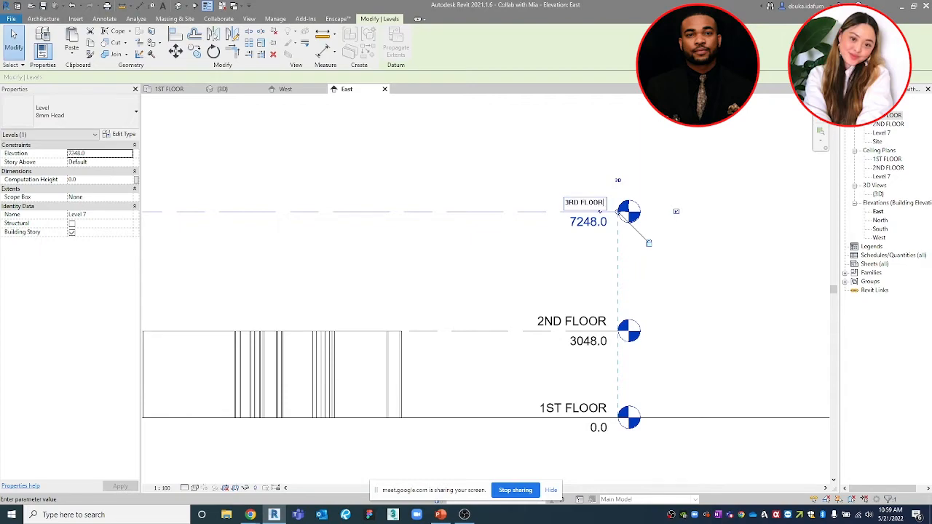
type("3RD FLOOR")
key("Return")
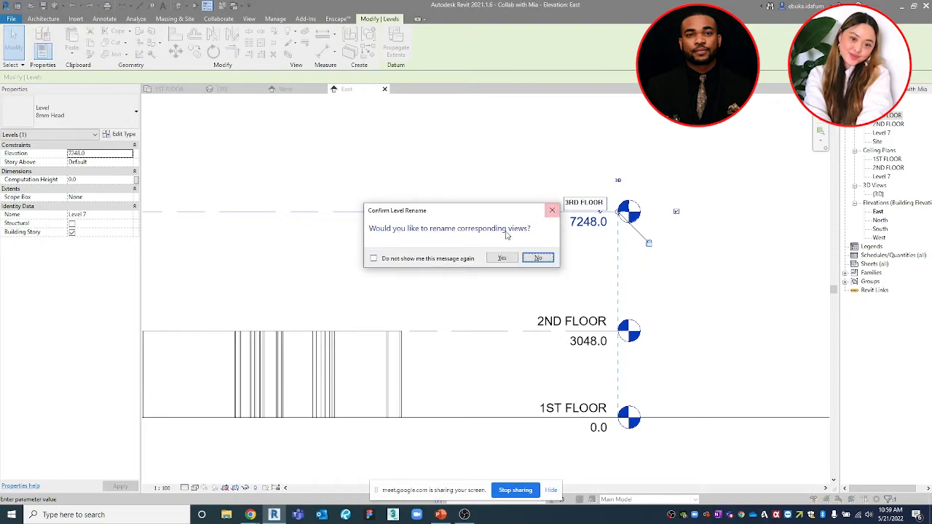
left_click(503, 260)
scroll(495, 287, "down", 1)
middle_click_drag(495, 287, 412, 293)
left_click(640, 299)
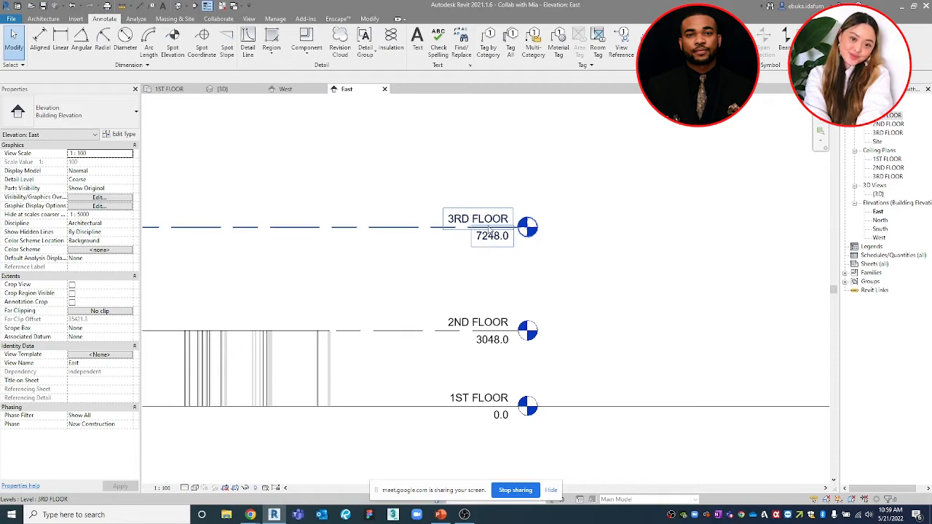
Set the elevation of the 3RD FLOOR level to 6000 mm
left_click(393, 227)
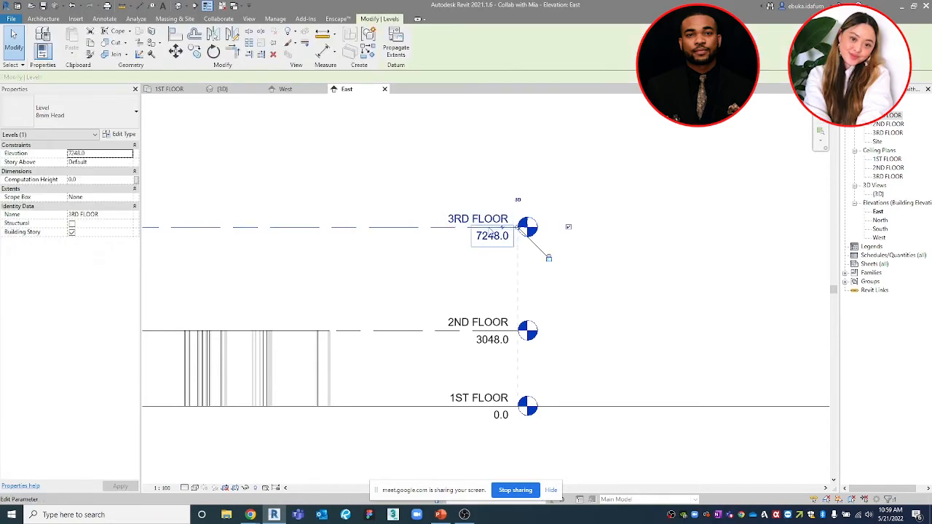
left_click(612, 203)
left_click(490, 237)
left_click(492, 238)
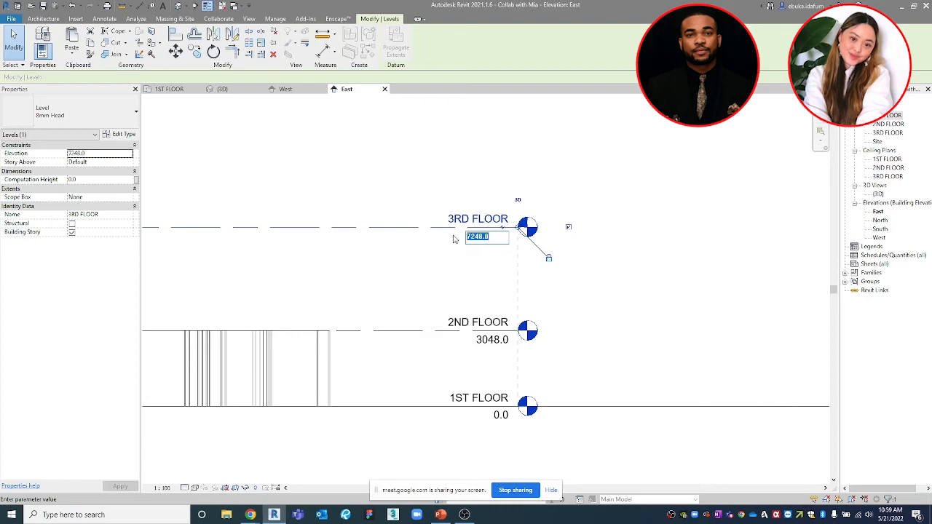
type("6096")
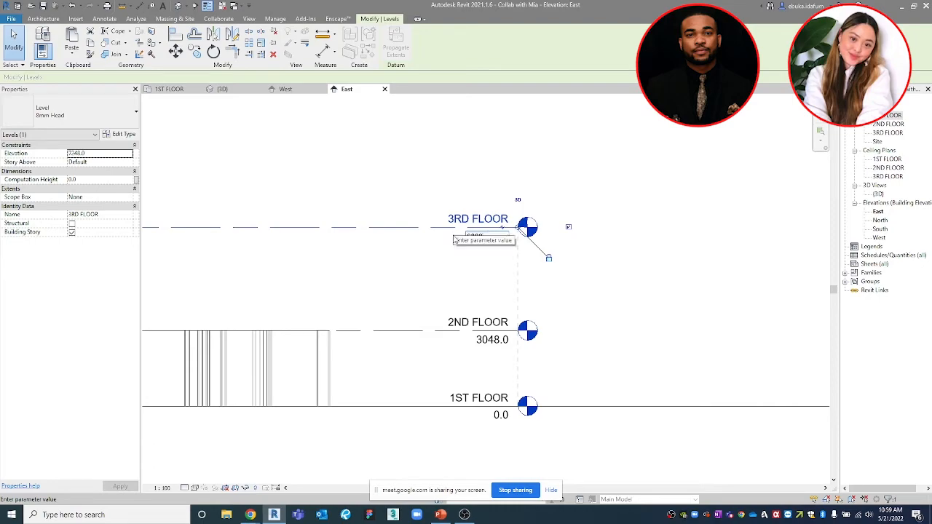
key("Return")
left_click(411, 276)
scroll(410, 276, "down", 3)
mouse_move(411, 276)
middle_mouse_down()
mouse_move(585, 284)
mouse_move(488, 332)
middle_mouse_up()
scroll(542, 297, "down", 2)
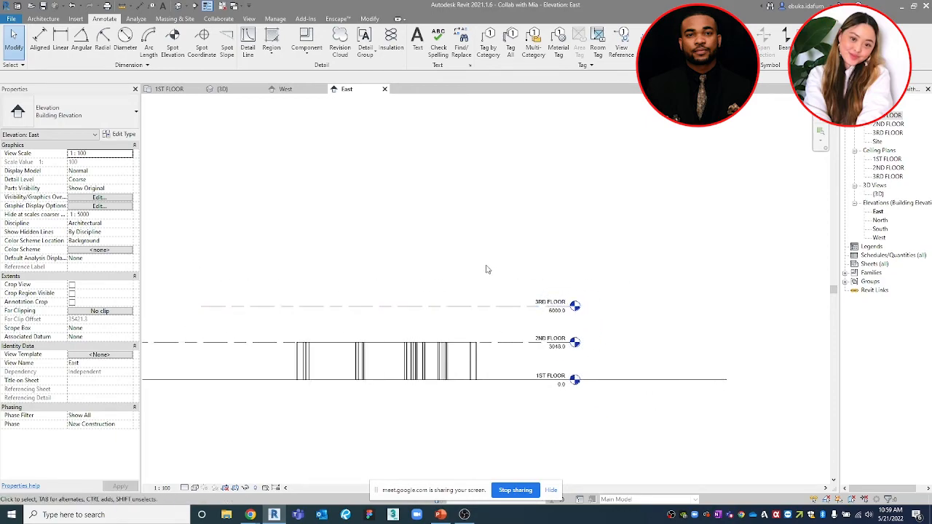
Copy the 3RD FLOOR level upward four times in one multiple-copy operation, spacing the copies about 3 to 5 m apart
left_click(464, 306)
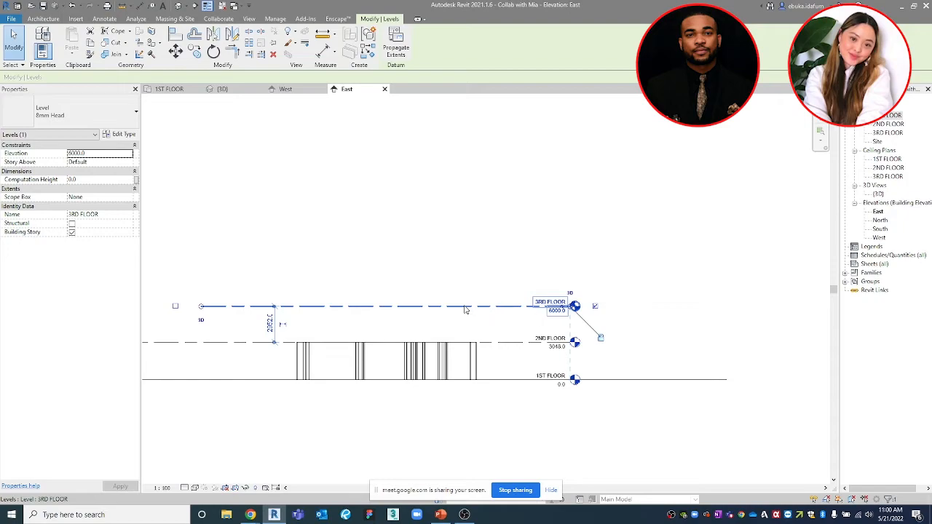
key("m")
key("v")
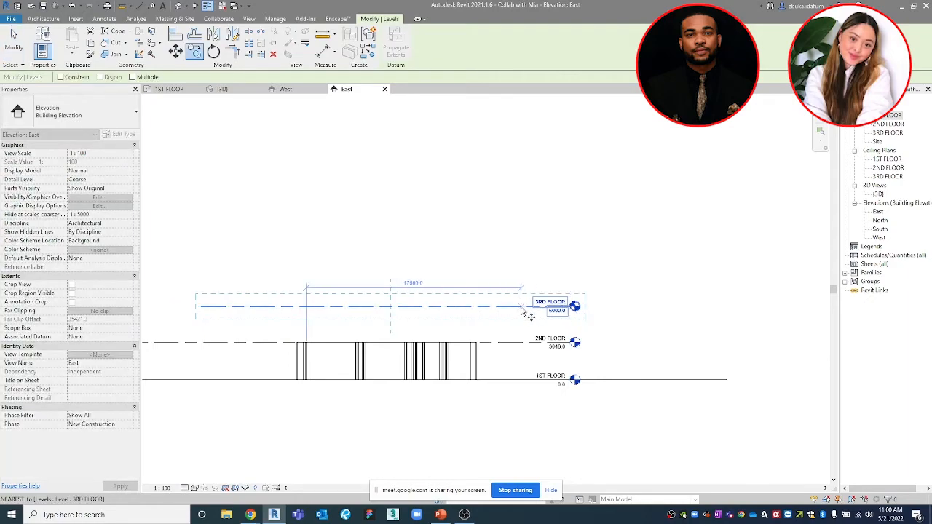
left_click(521, 311)
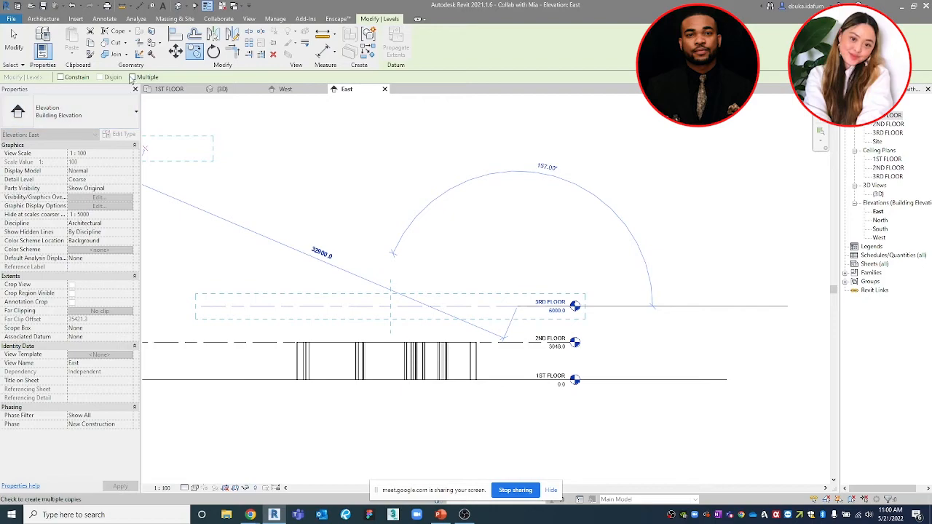
left_click(133, 77)
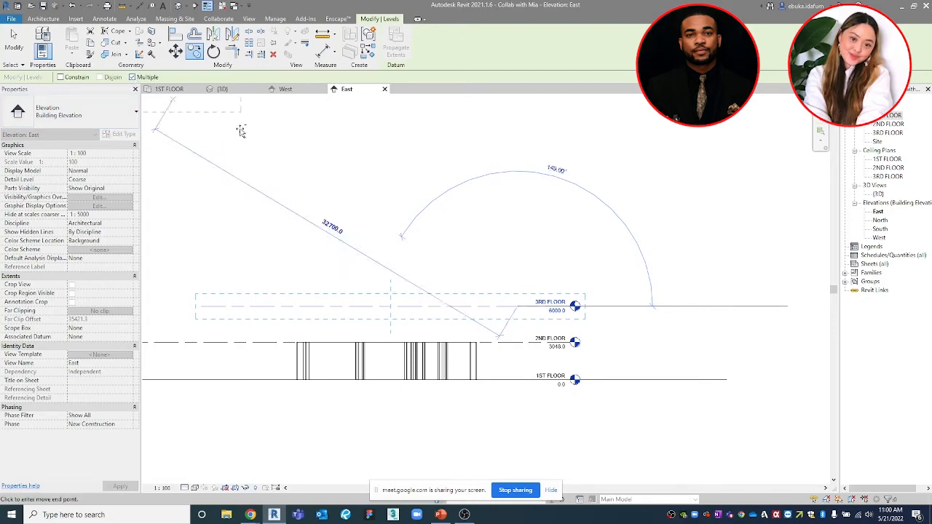
left_click(522, 266)
left_click(518, 207)
left_click(517, 155)
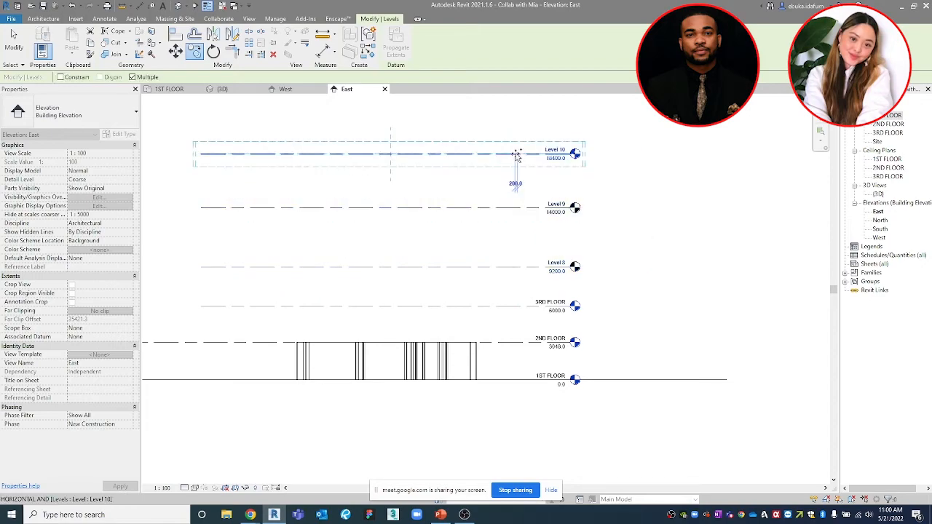
scroll(517, 155, "down", 1)
middle_click_drag(517, 155, 502, 234)
left_click(503, 179)
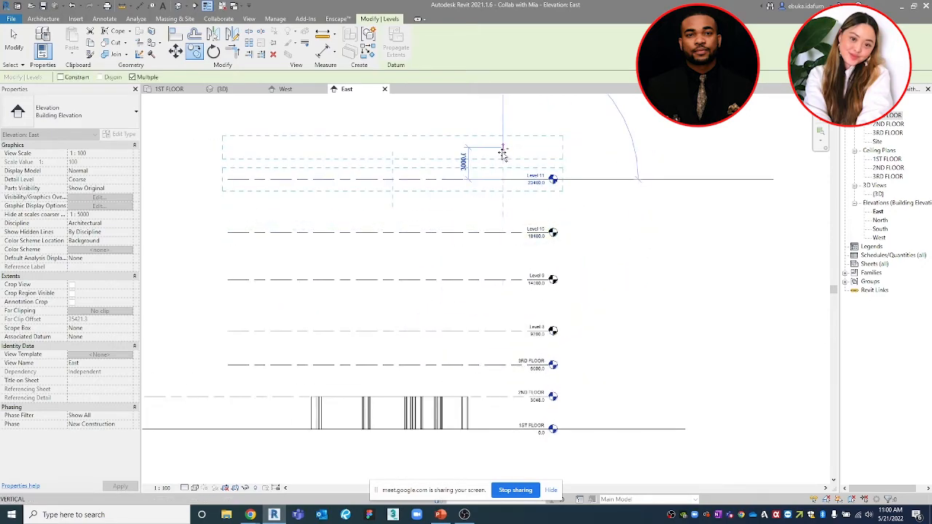
key("Escape")
key("Escape")
Delete the 3RD FLOOR level and its four copies above, together with the associated views
left_click_drag(590, 375, 280, 170)
key("Delete")
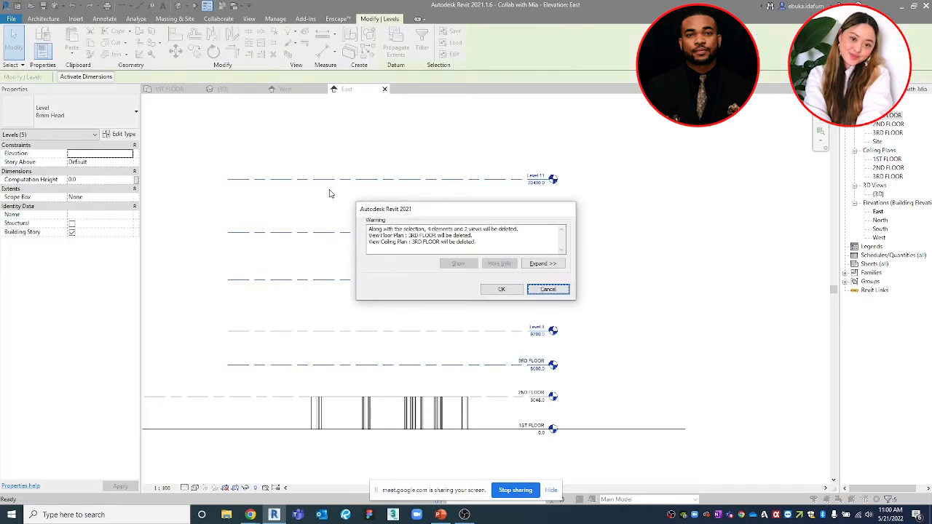
left_click(479, 292)
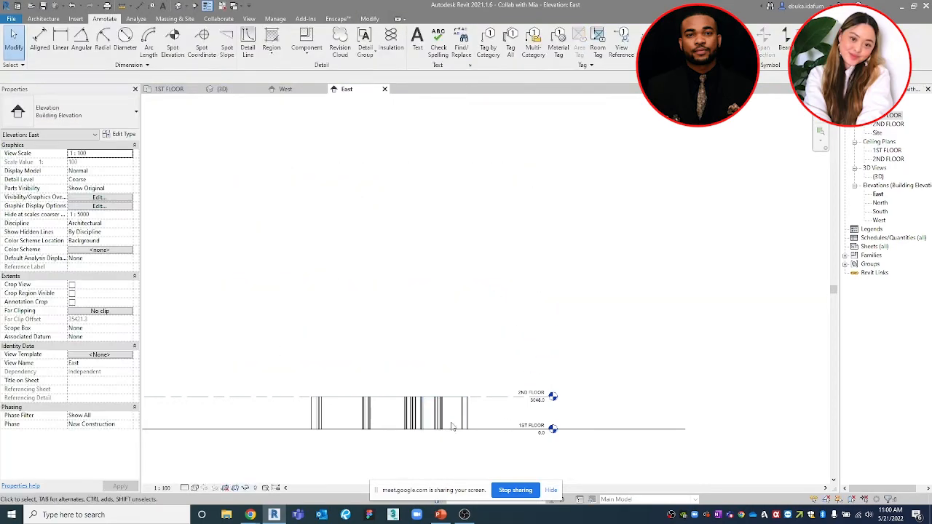
scroll(493, 351, "down", 2)
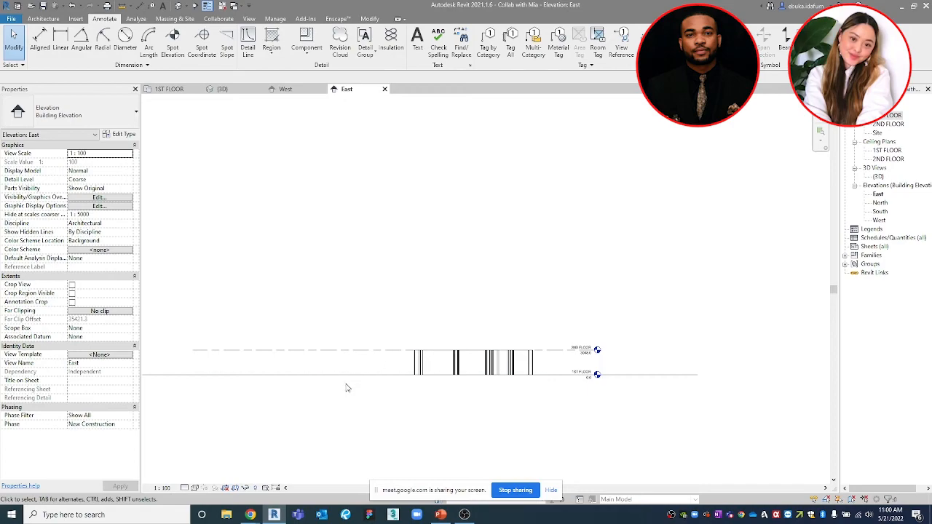
scroll(345, 384, "down", 1)
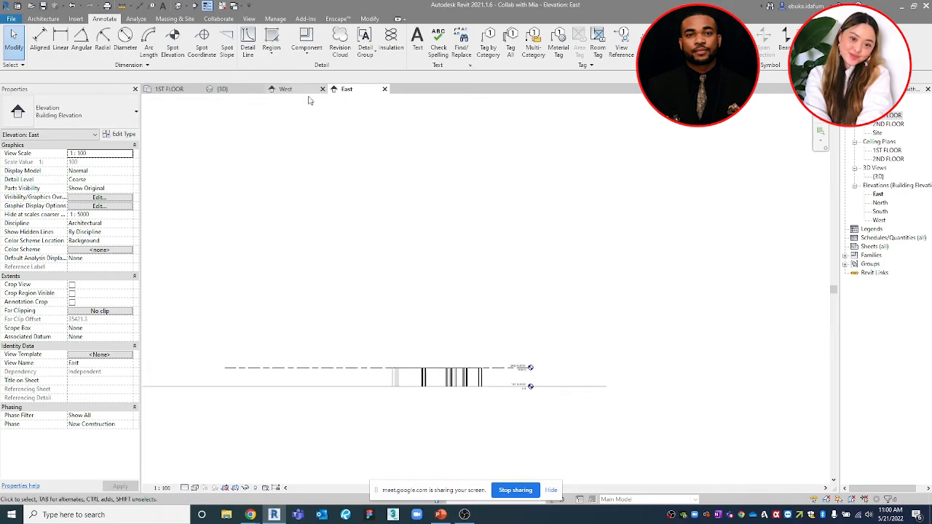
Examine the 1ST FLOOR and 2ND FLOOR levels against the walls in the West and East elevations
left_click(285, 90)
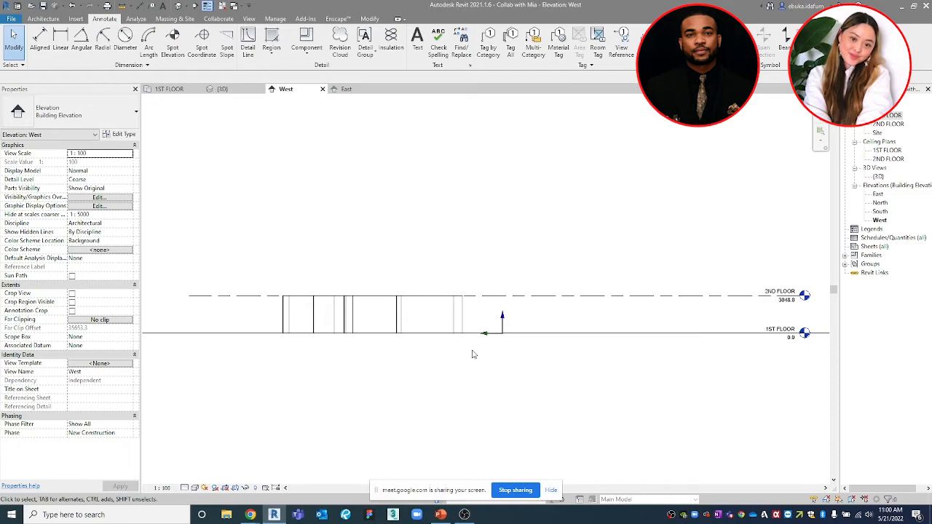
left_click(573, 338)
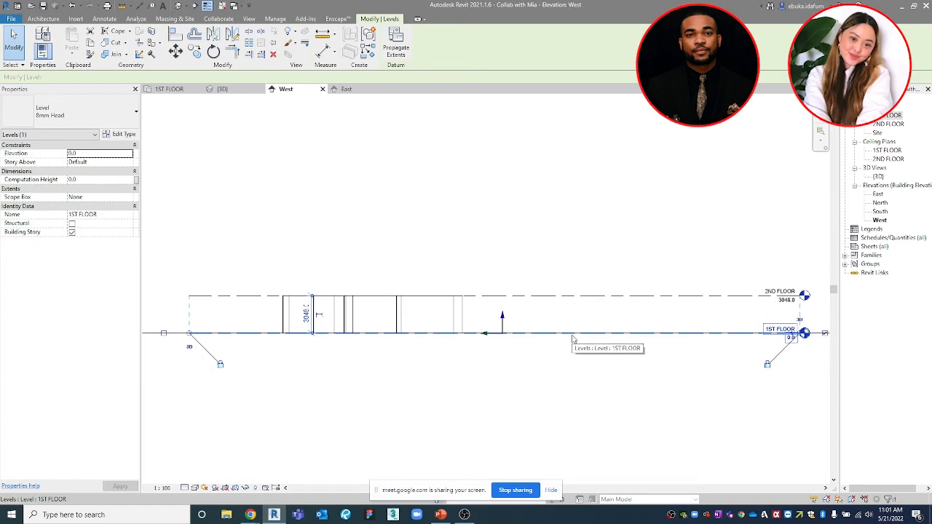
scroll(571, 337, "down", 1)
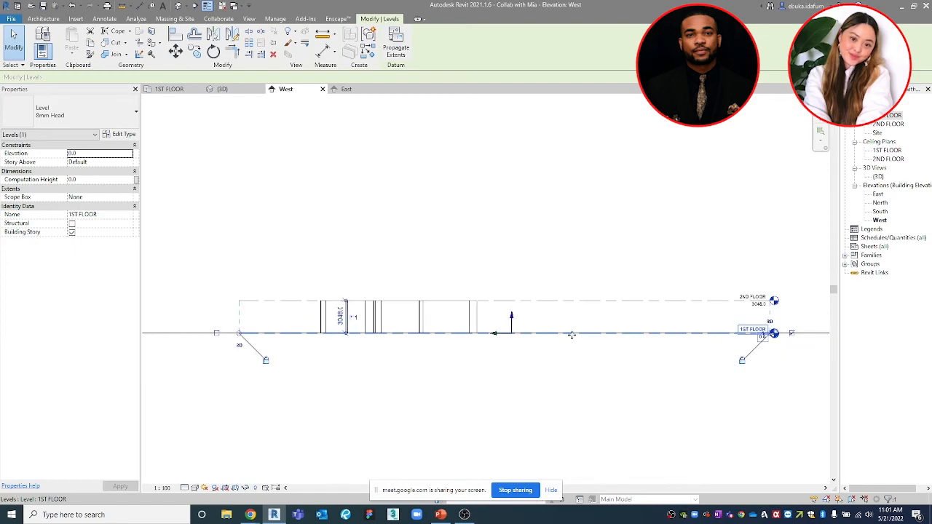
left_click(398, 132)
left_click(347, 90)
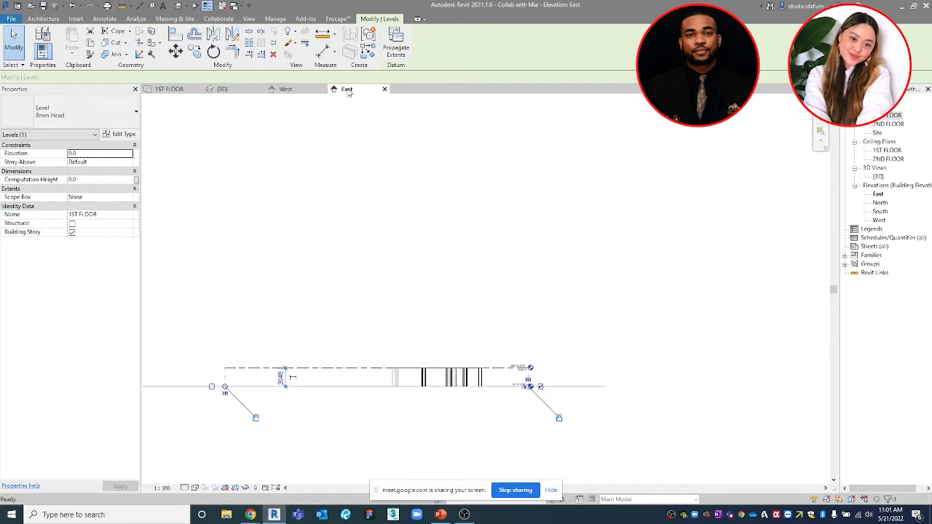
middle_click_drag(564, 352, 590, 296)
scroll(422, 381, "up", 1)
middle_click_drag(429, 386, 480, 388)
left_click(484, 376)
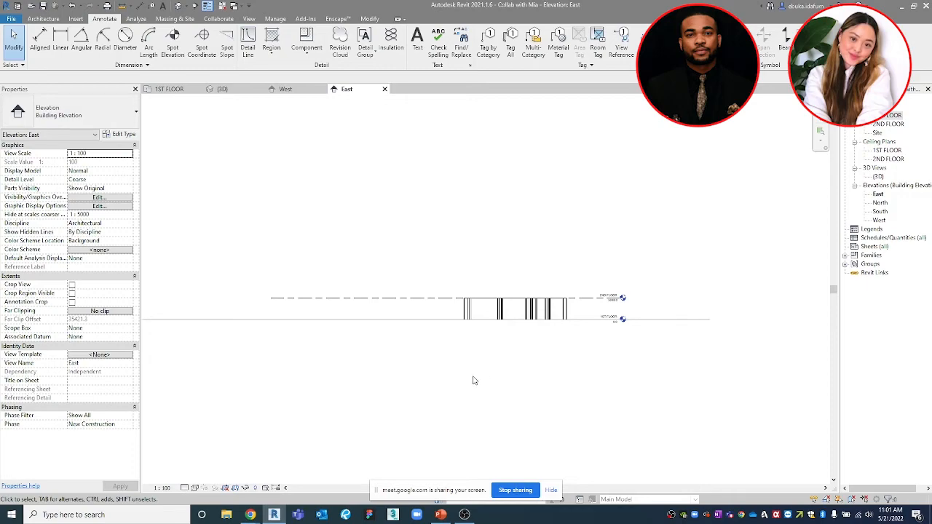
scroll(546, 314, "up", 1)
middle_click_drag(575, 310, 548, 332)
left_click(575, 316)
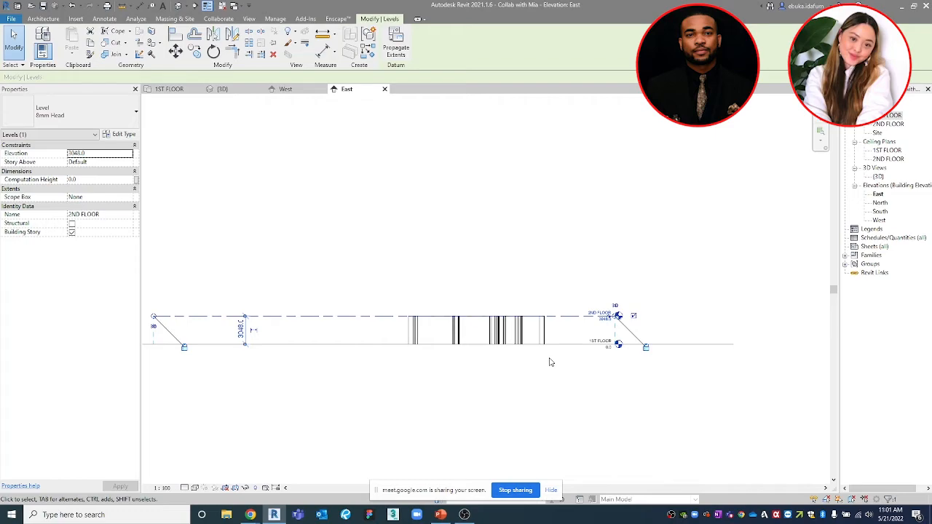
left_click(499, 228)
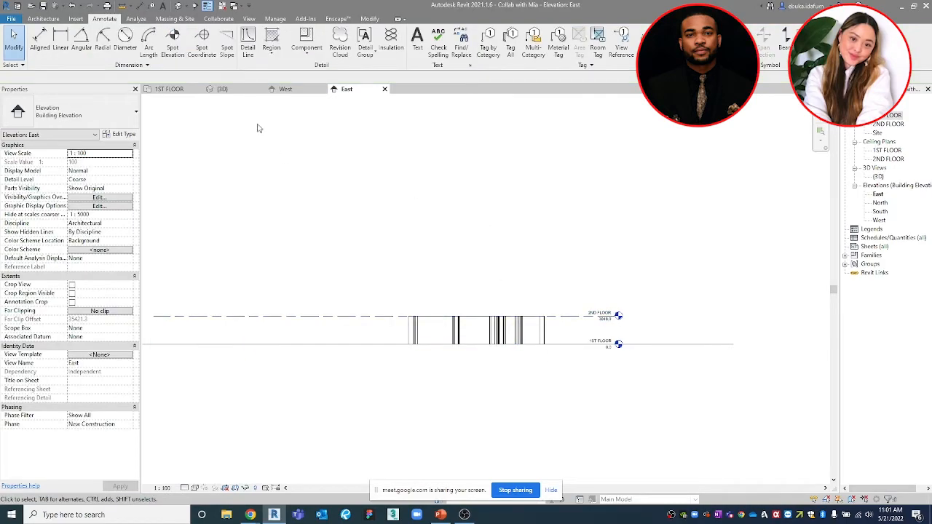
Return to the 1ST FLOOR plan and examine the Exterior wall 715 segment and its join at the building's lower-left corner
left_click(175, 89)
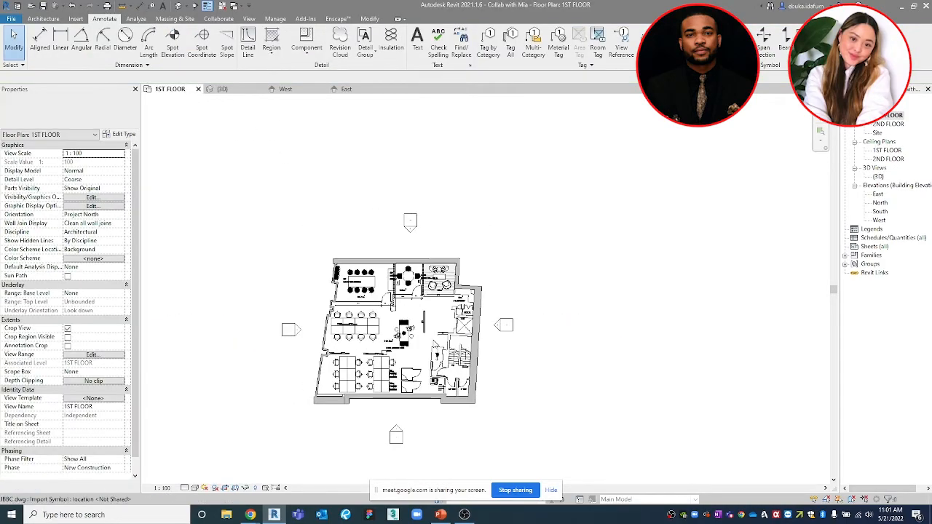
scroll(342, 401, "up", 5)
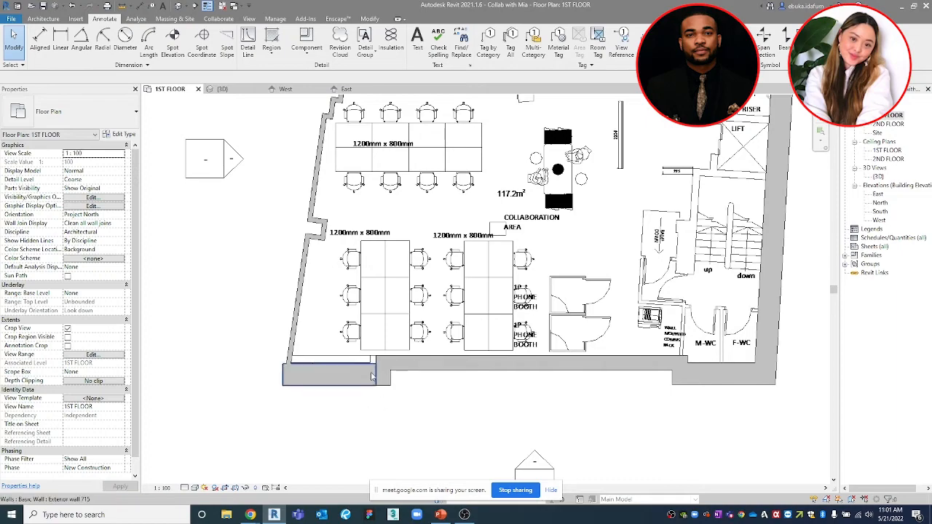
scroll(375, 390, "up", 3)
scroll(376, 390, "up", 3)
left_click(381, 382)
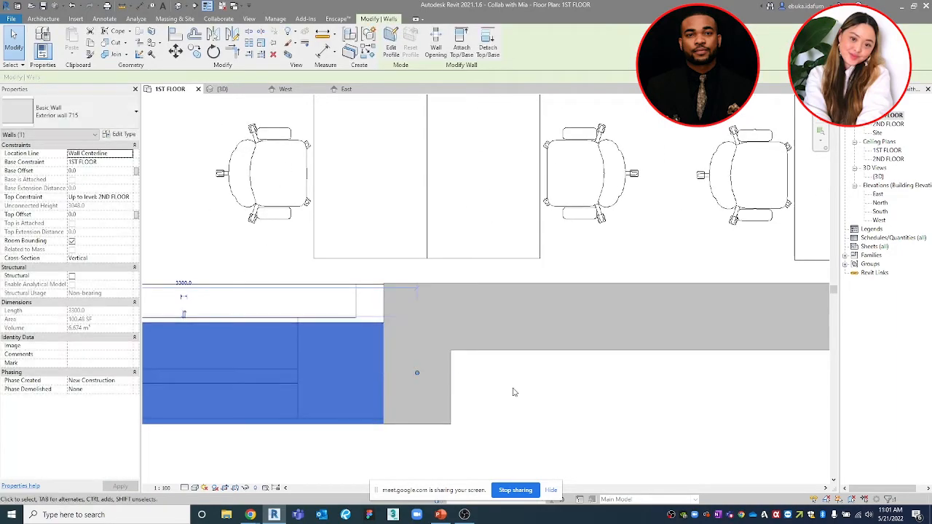
left_click(512, 386)
scroll(510, 385, "down", 4)
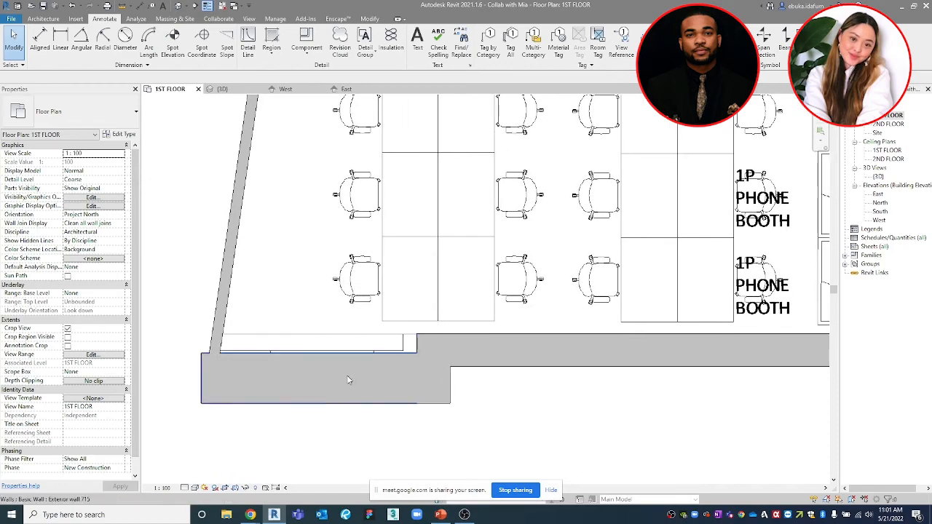
left_click(294, 363)
scroll(299, 364, "down", 2)
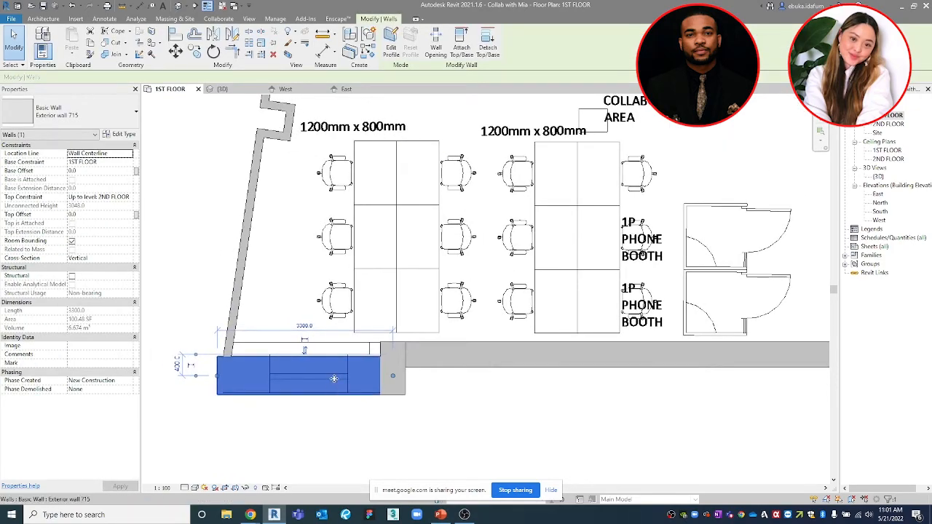
left_click(427, 395)
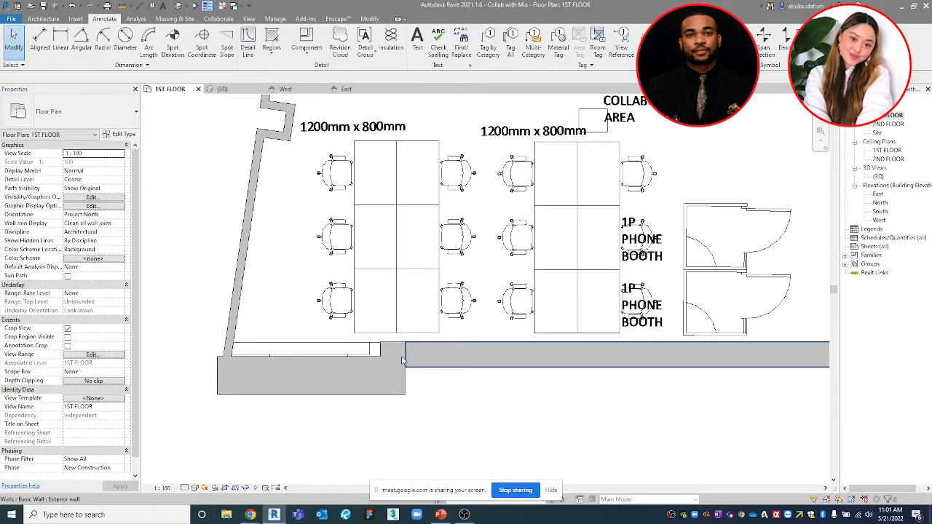
Switch the 1ST FLOOR plan's visual style to Wireframe
left_click(195, 487)
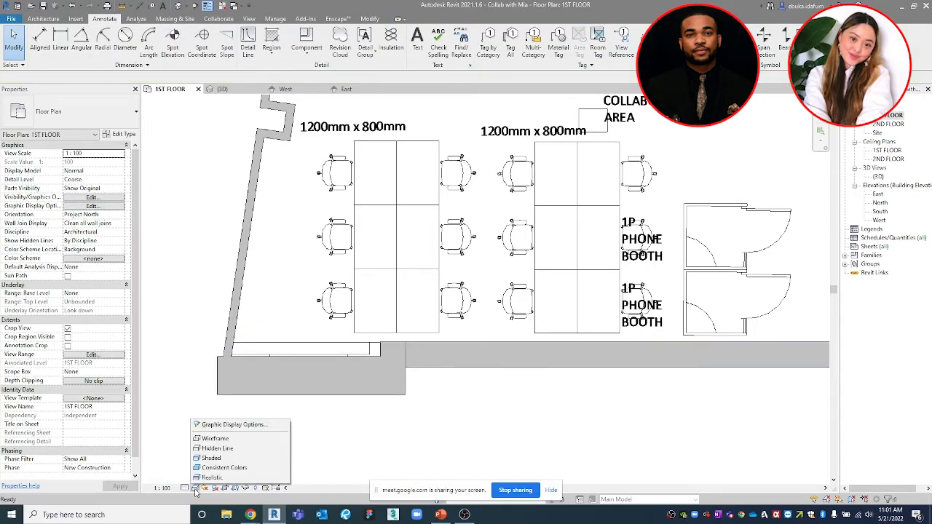
left_click(216, 448)
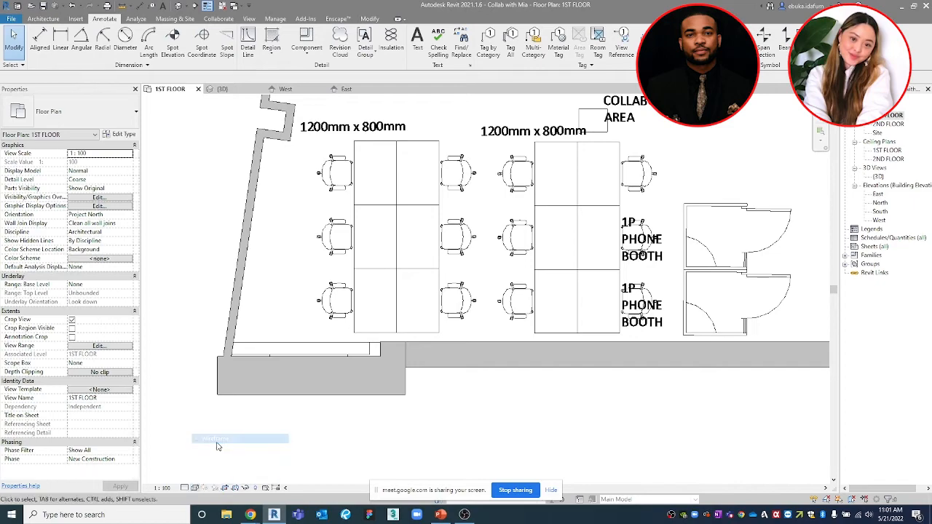
left_click(193, 488)
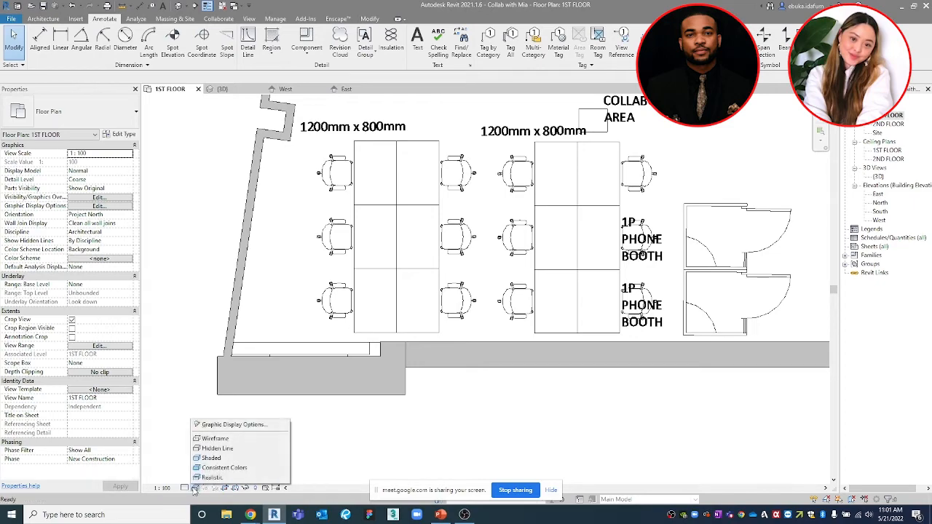
left_click(212, 449)
Set the 1ST FLOOR plan's detail level to Fine, and reopen the detail level choices
left_click(185, 487)
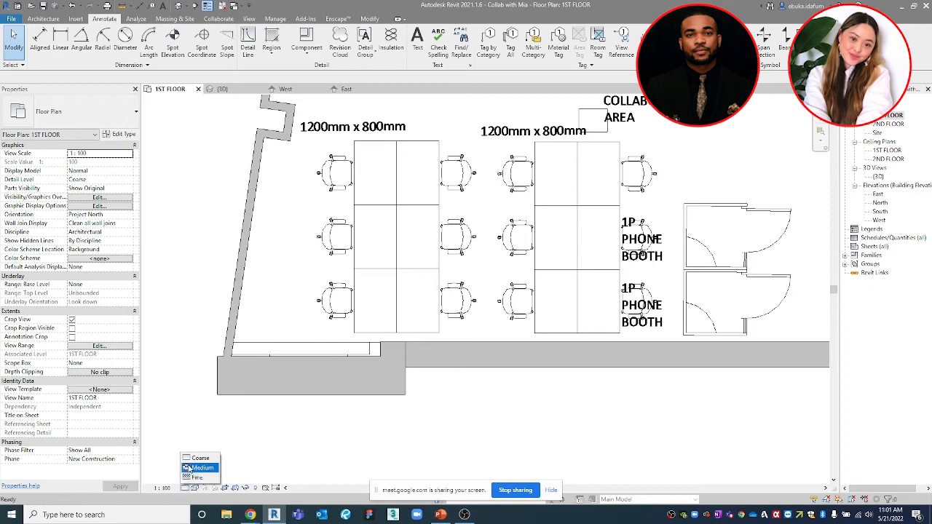
left_click(195, 477)
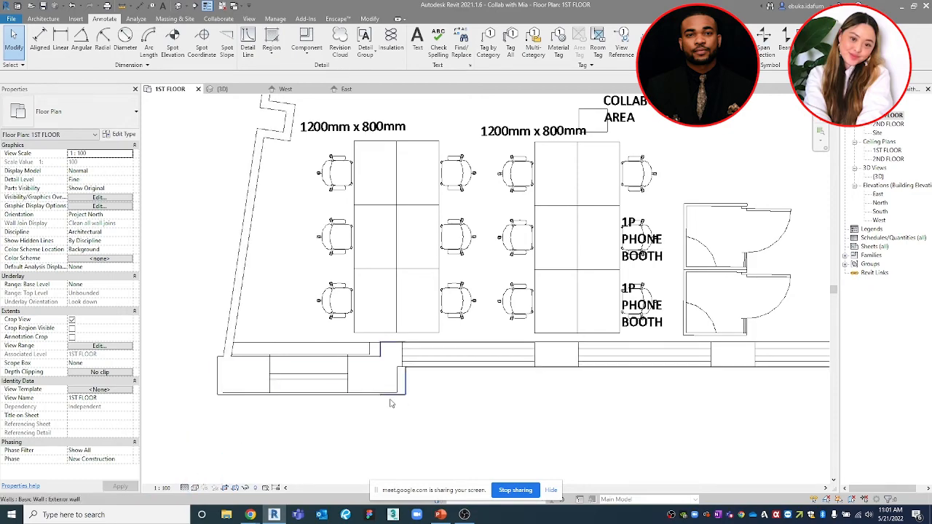
left_click(186, 488)
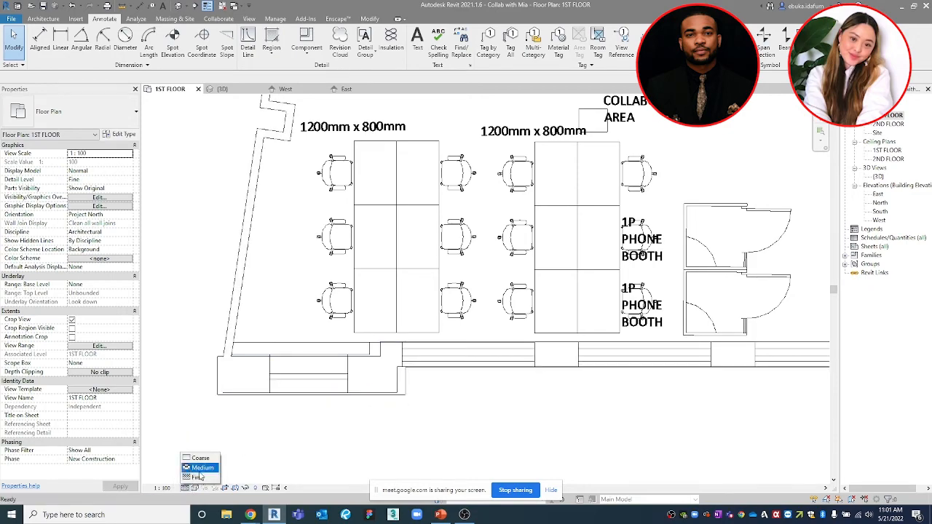
Preview the floor plan at Coarse detail level and set it back to Medium
left_click(200, 459)
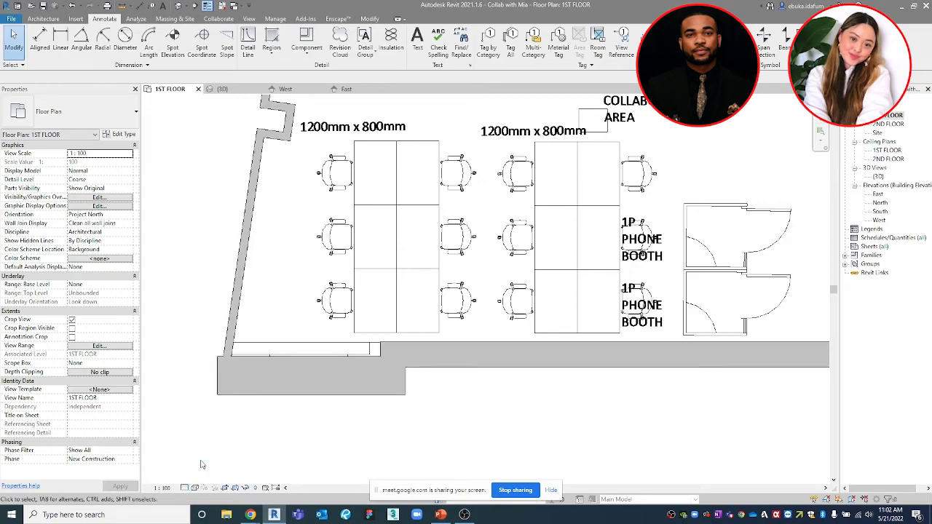
left_click(185, 487)
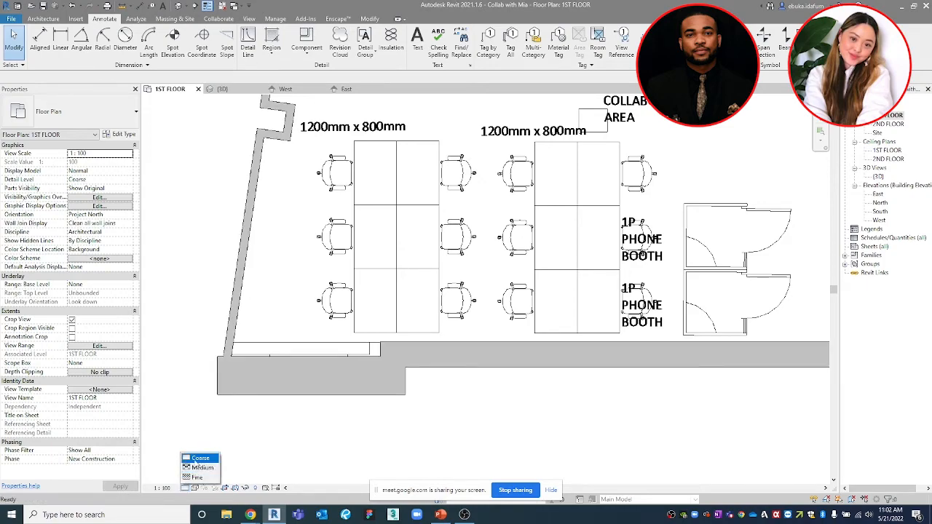
left_click(203, 467)
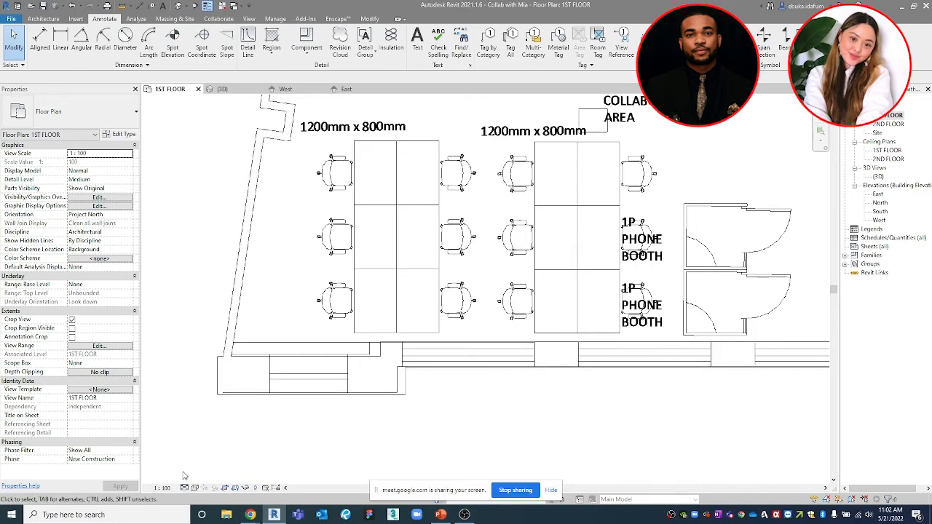
Move the short exterior wall at the southwest jog so its outer face meets the imported drawing's line
scroll(427, 389, "up", 3)
left_click(405, 377)
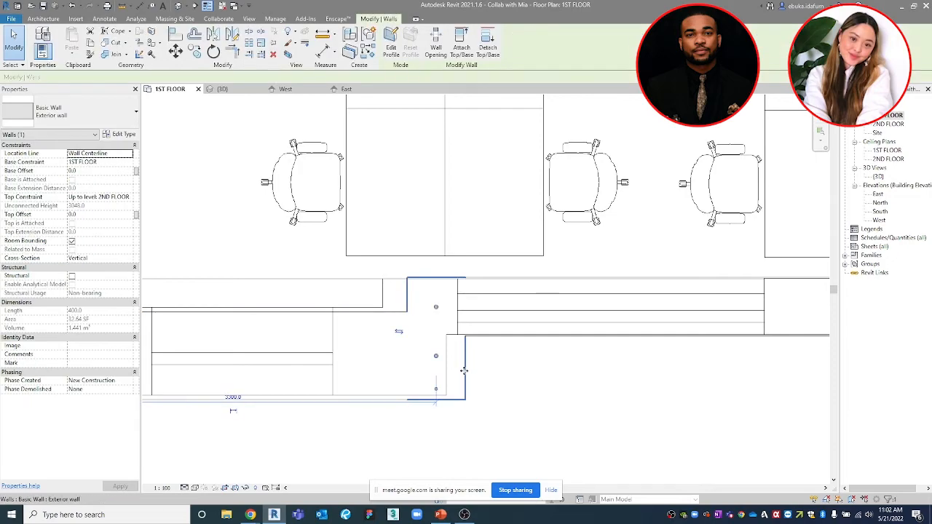
scroll(463, 370, "up", 2)
scroll(464, 370, "up", 3)
left_click_drag(464, 368, 410, 366)
scroll(428, 366, "down", 3)
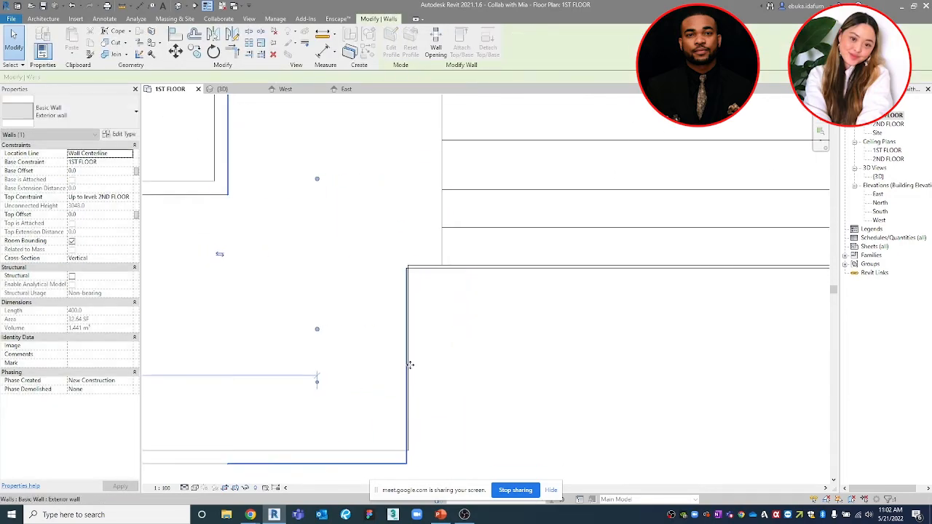
Shift the same short exterior wall slightly so its inner face matches the imported drawing's line
scroll(337, 370, "down", 1)
middle_click_drag(337, 370, 377, 395)
scroll(393, 345, "up", 4)
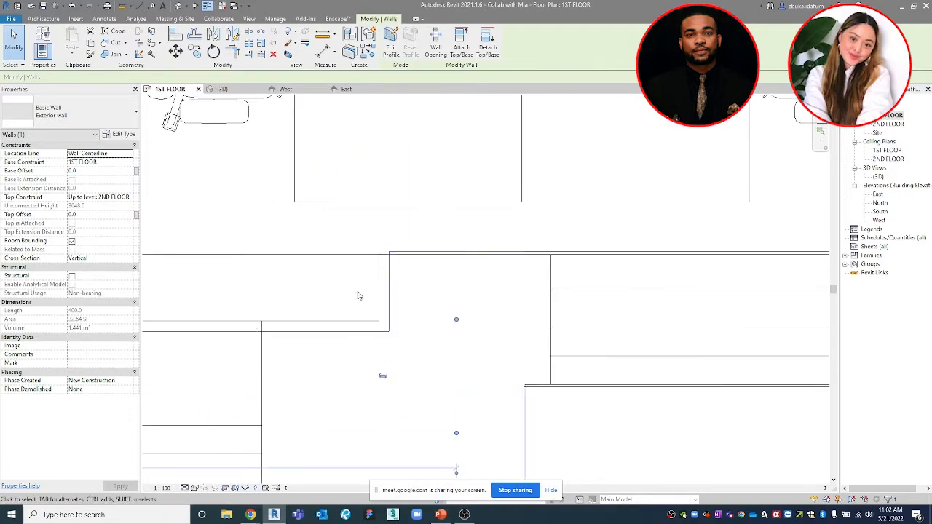
left_click(357, 296)
left_click(391, 281)
scroll(391, 280, "up", 4)
mouse_move(390, 280)
left_mouse_down()
mouse_move(368, 284)
mouse_move(404, 283)
mouse_move(384, 286)
left_mouse_up()
scroll(417, 294, "down", 2)
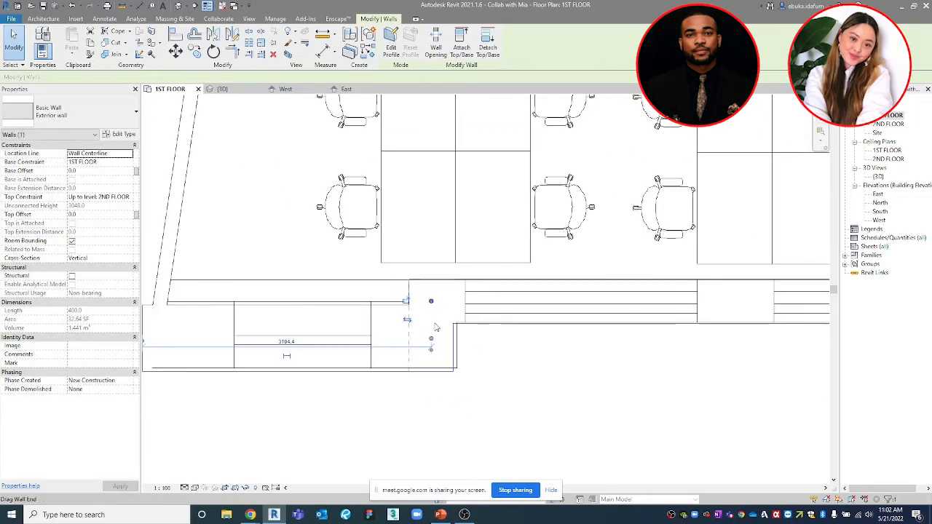
left_click(469, 370)
scroll(451, 360, "up", 4)
left_click(451, 369)
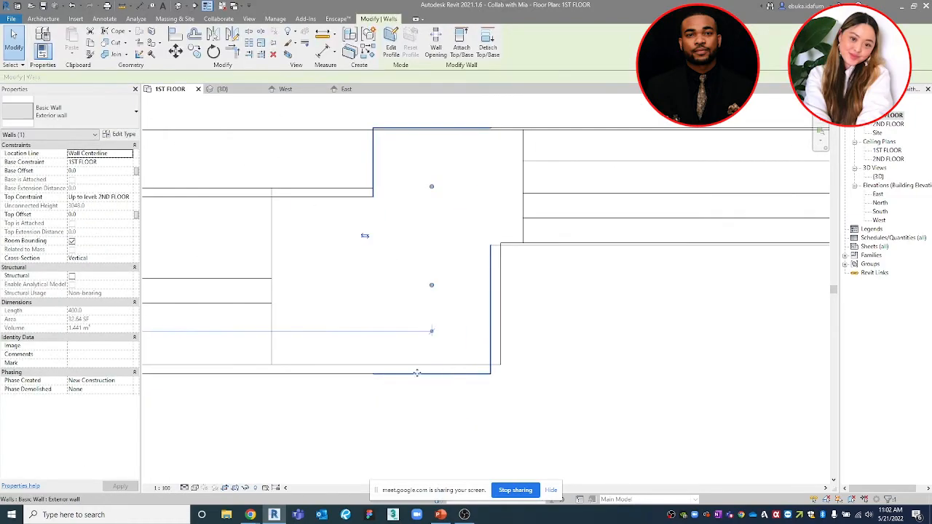
left_click(550, 408)
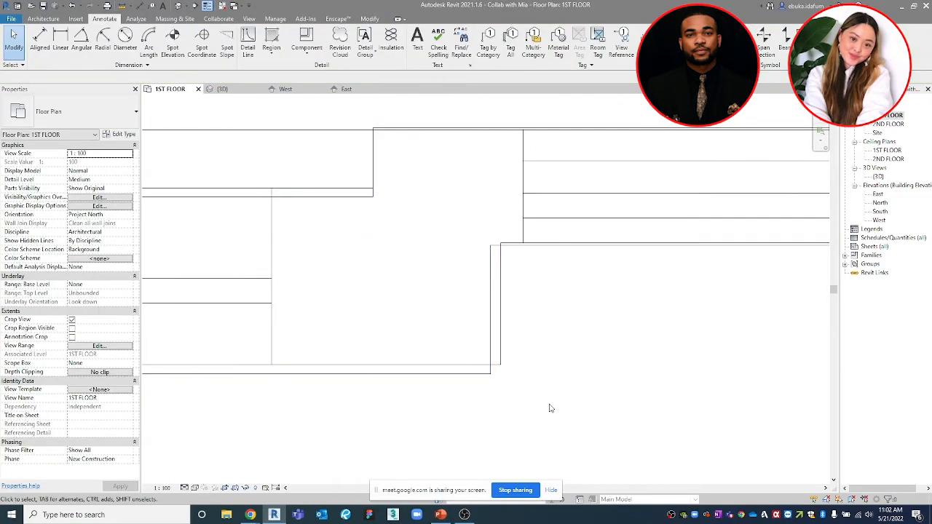
key("a")
key("l")
left_click(454, 366)
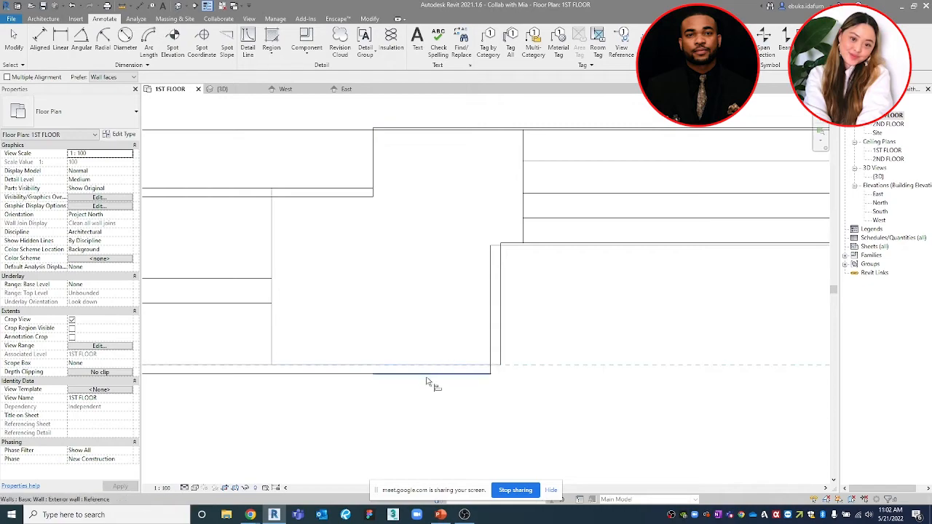
scroll(385, 395, "down", 3)
key("Escape")
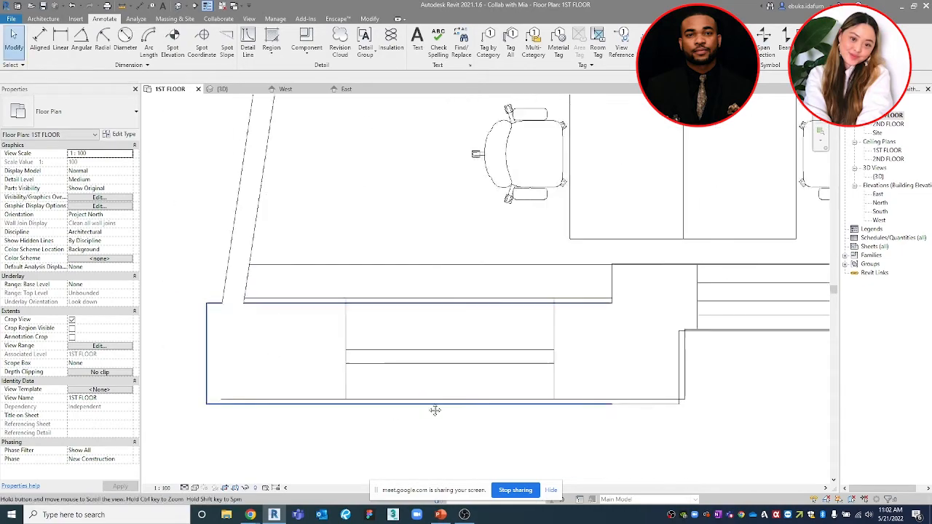
Align the southwest exterior wall's outer face to the imported drawing's outer line
scroll(342, 399, "up", 1)
left_click(328, 406)
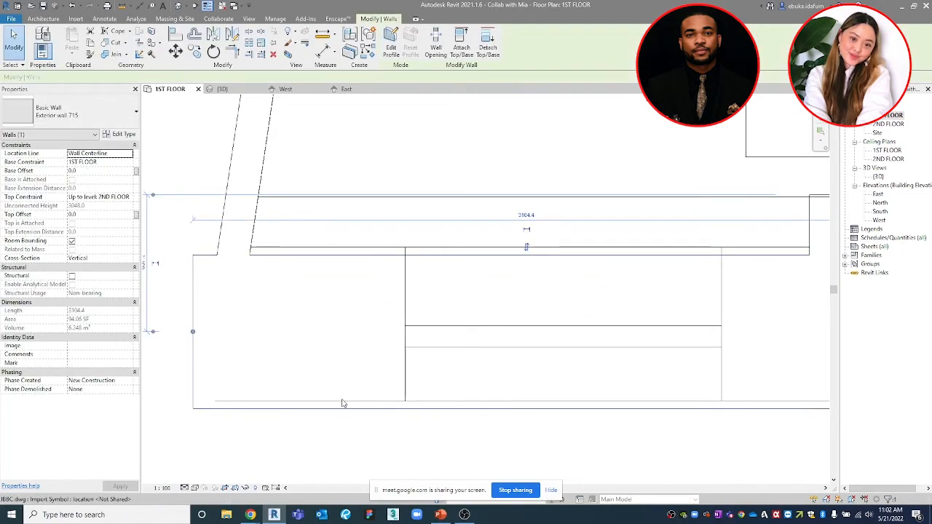
key("a")
key("l")
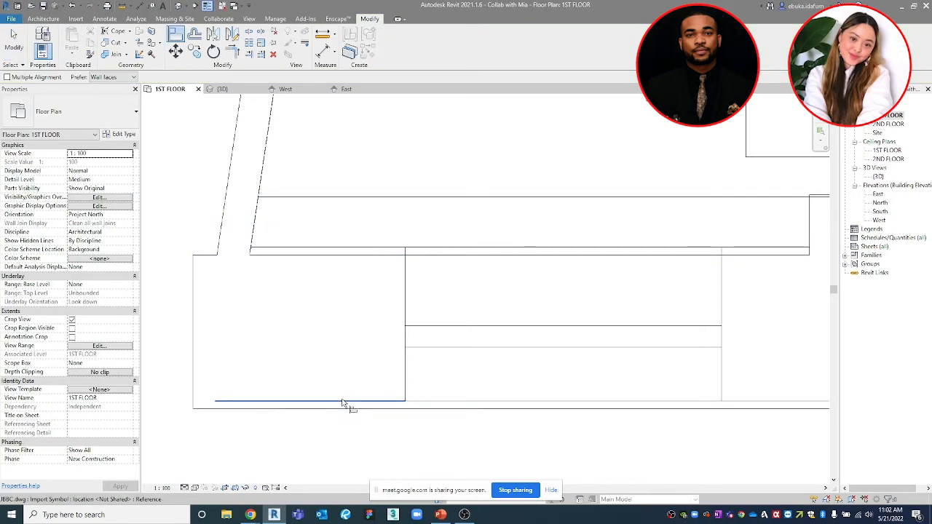
left_click(428, 408)
left_click(387, 408)
scroll(388, 409, "down", 2)
middle_click_drag(581, 413, 477, 385)
scroll(530, 360, "up", 1)
key("Escape")
key("Escape")
Examine how the south, north and east exterior walls match the imported floor plan
scroll(531, 361, "down", 2)
middle_click_drag(470, 314, 453, 318)
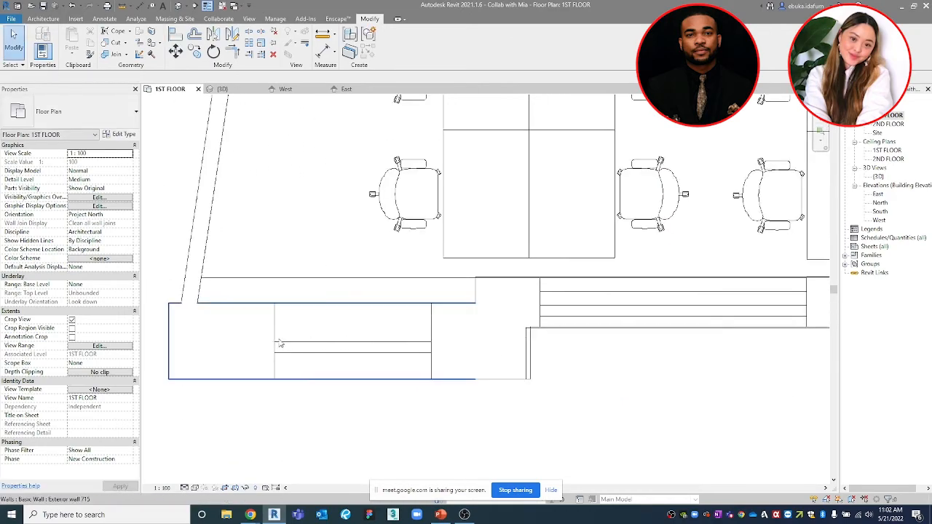
scroll(437, 352, "up", 1)
scroll(437, 353, "down", 3)
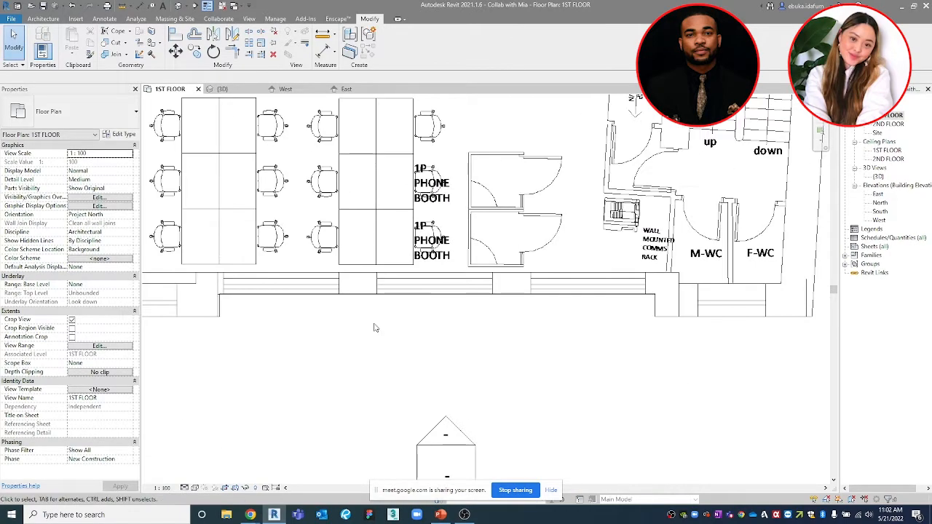
scroll(300, 307, "up", 1)
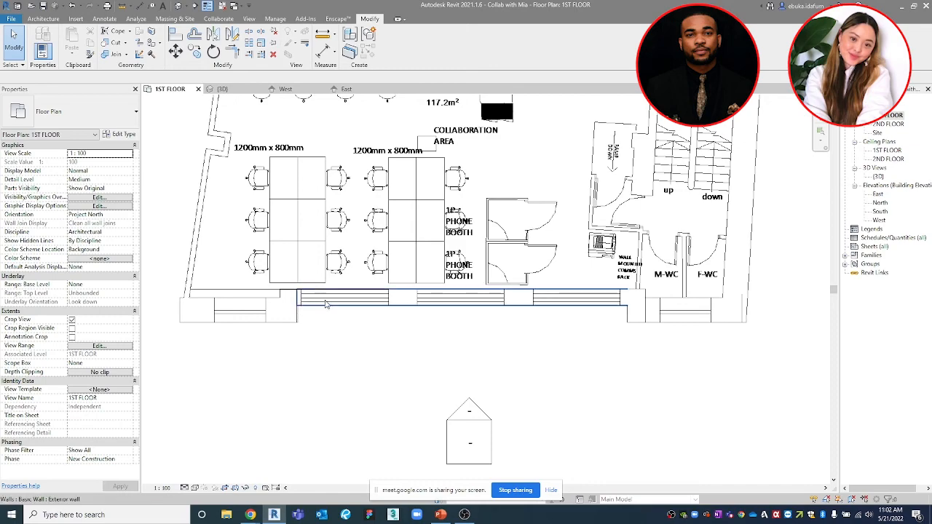
scroll(593, 300, "down", 4)
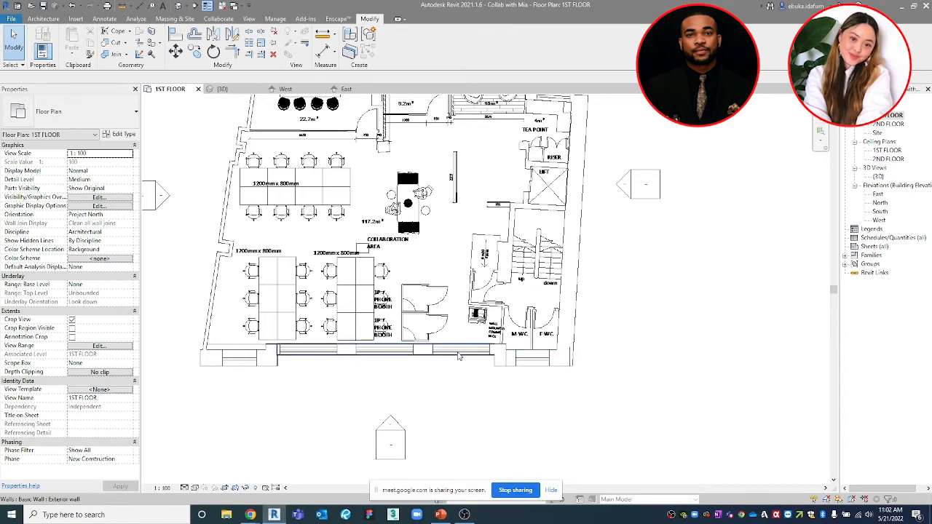
scroll(551, 375, "down", 1)
middle_click_drag(553, 375, 525, 454)
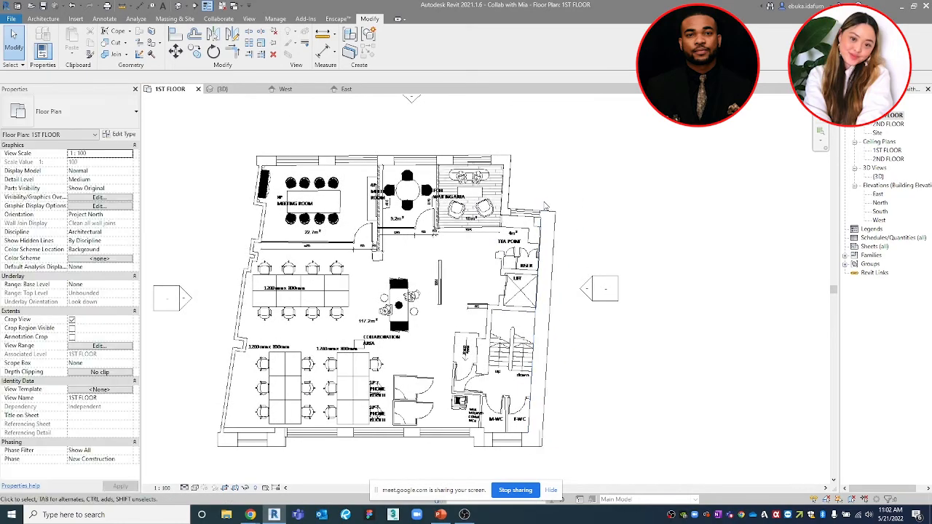
scroll(544, 204, "up", 3)
scroll(543, 245, "down", 1)
middle_click_drag(543, 245, 555, 214)
scroll(552, 246, "down", 1)
left_click(583, 267)
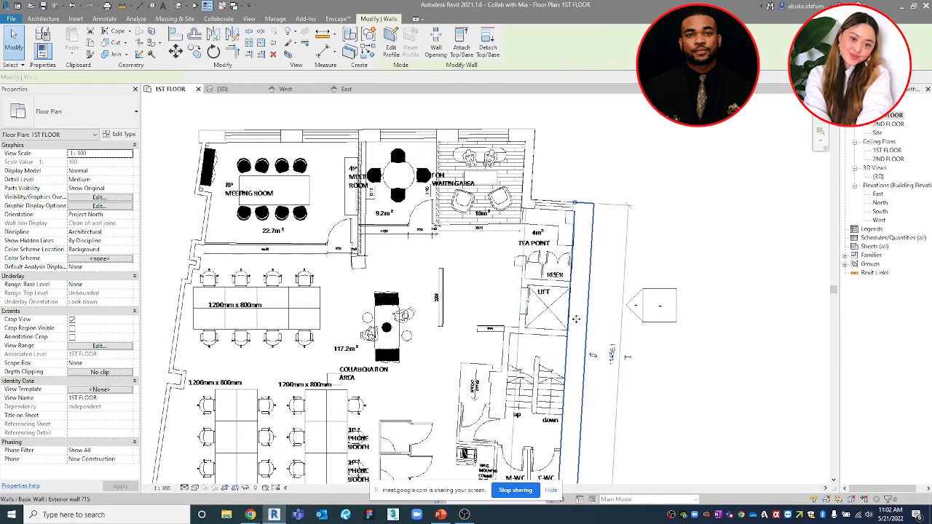
scroll(571, 342, "down", 2)
middle_click_drag(571, 343, 571, 303)
left_click(613, 366)
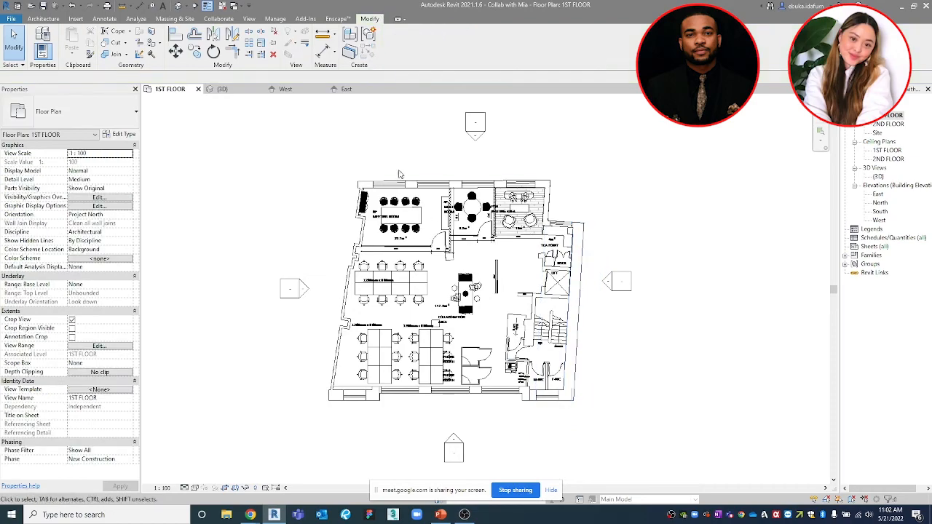
middle_click_drag(337, 145, 318, 203)
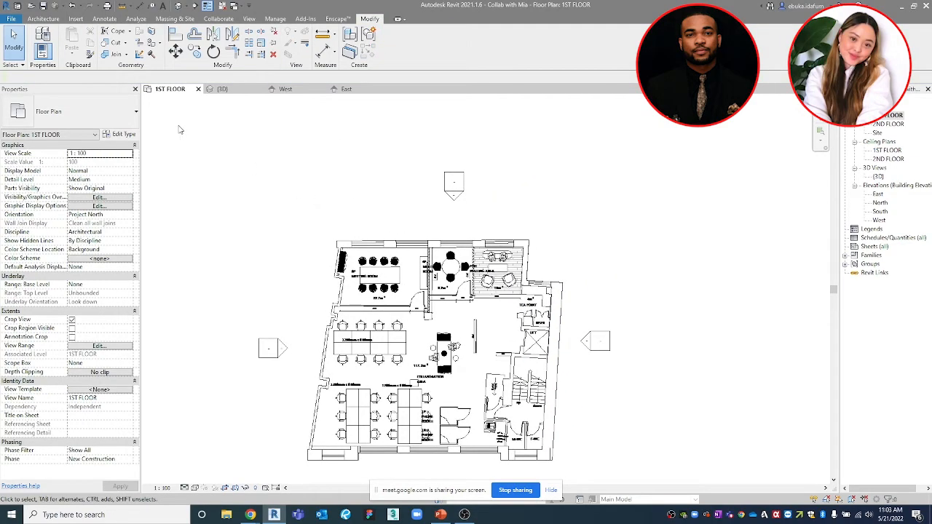
Start placing a window with the M_Fixed 0915 x 1830mm type
left_click(42, 19)
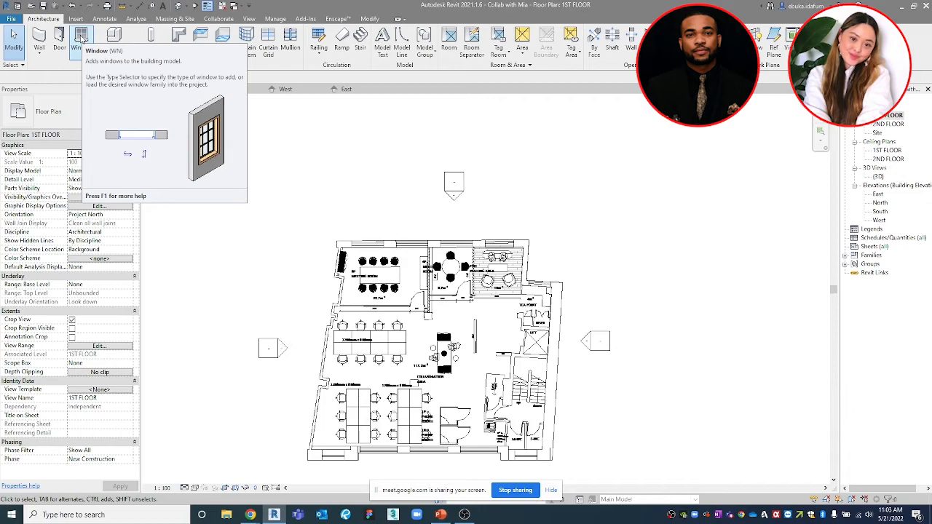
left_click(80, 37)
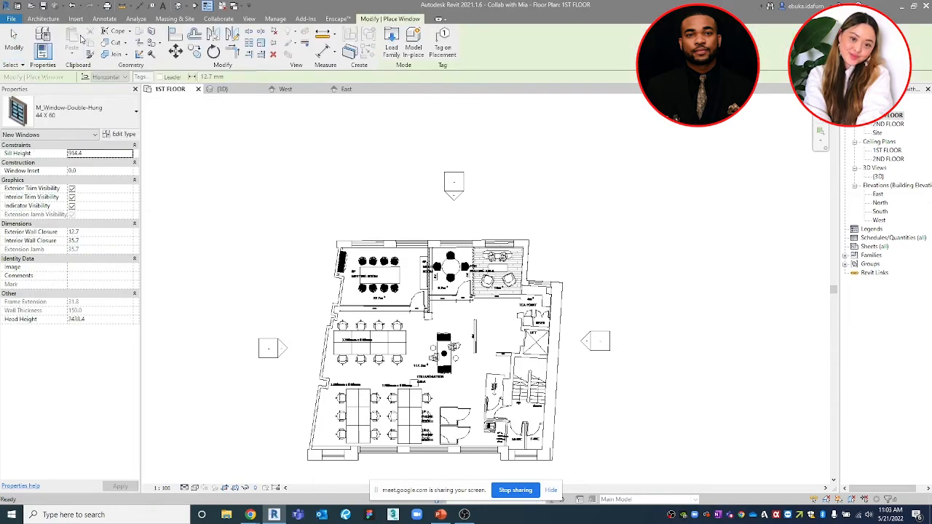
left_click(104, 119)
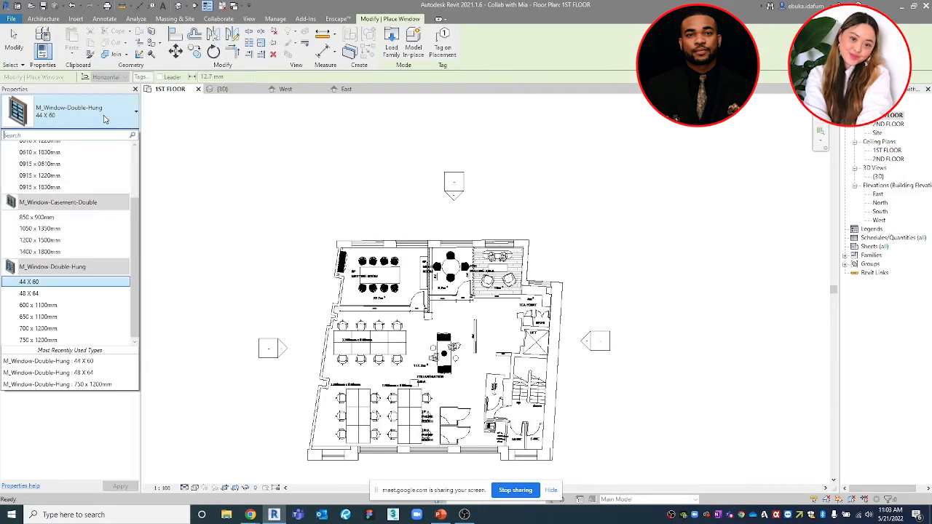
scroll(81, 313, "up", 3)
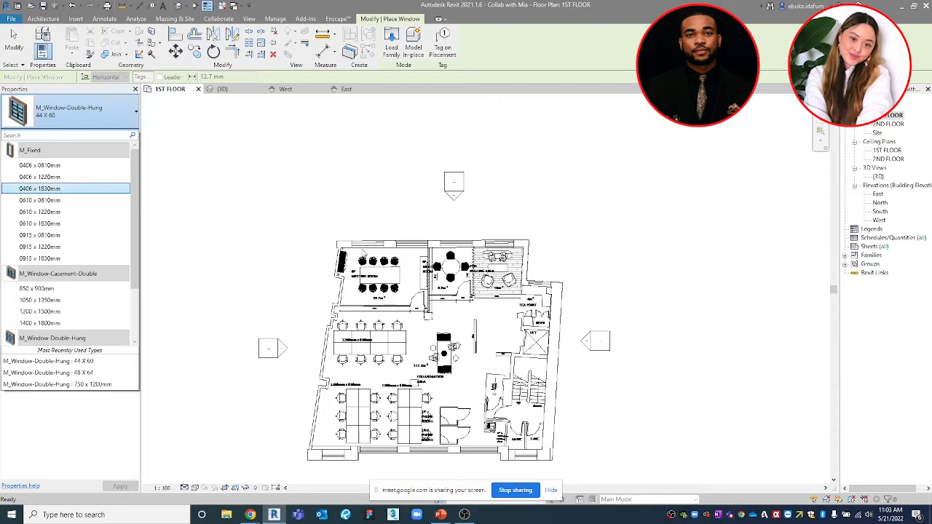
left_click(73, 260)
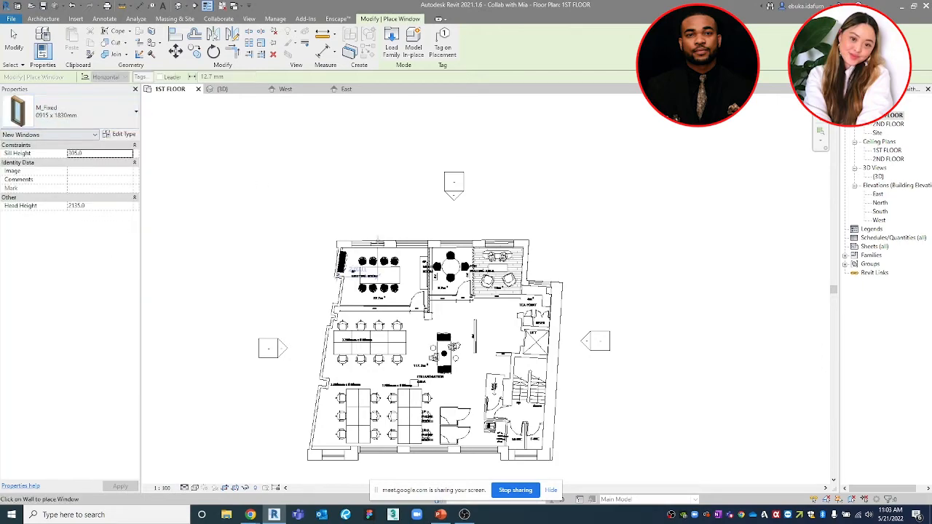
Place the fixed window in the north wall's first opening above the 8P meeting room, 1800 mm from the wall's west end
scroll(372, 241, "up", 2)
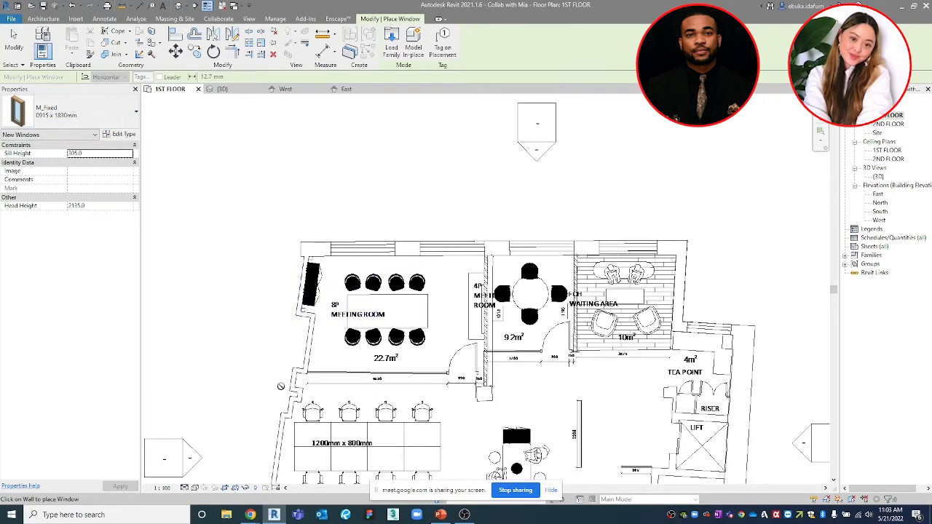
scroll(370, 223, "up", 2)
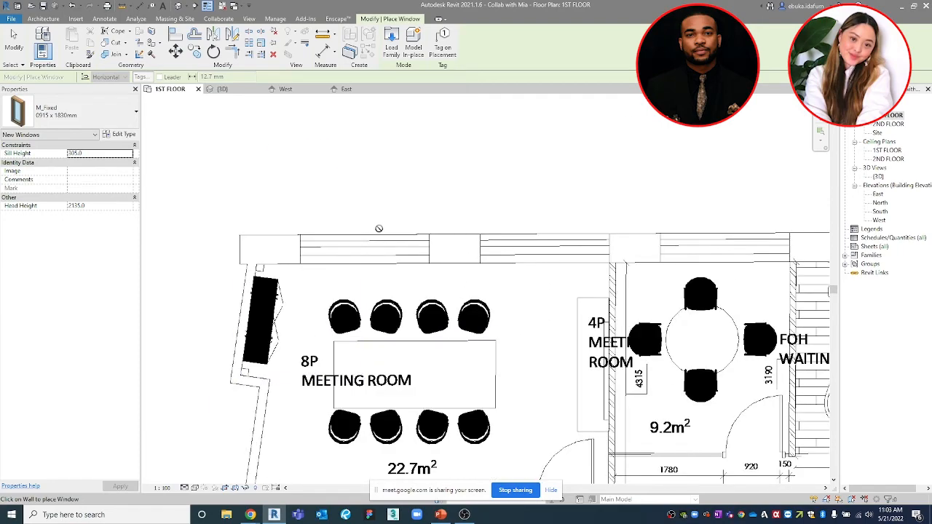
scroll(372, 260, "down", 1)
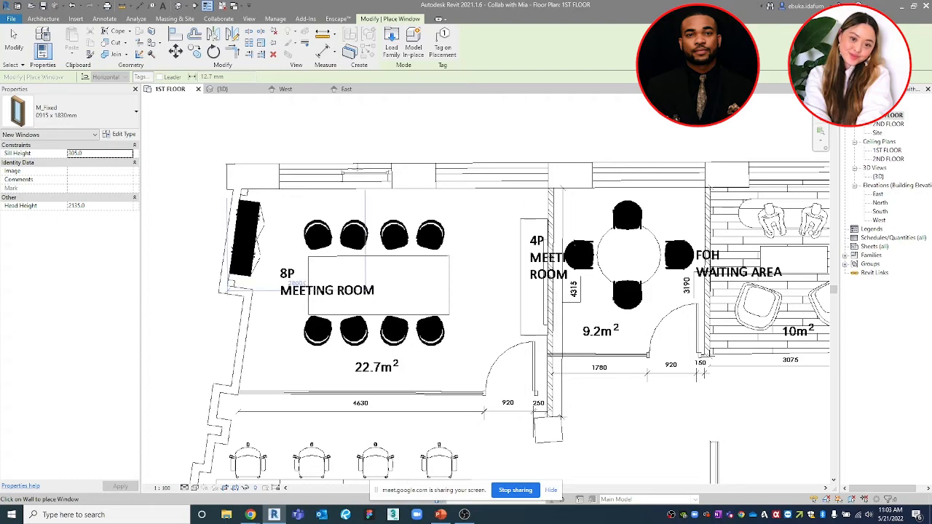
left_click(322, 176)
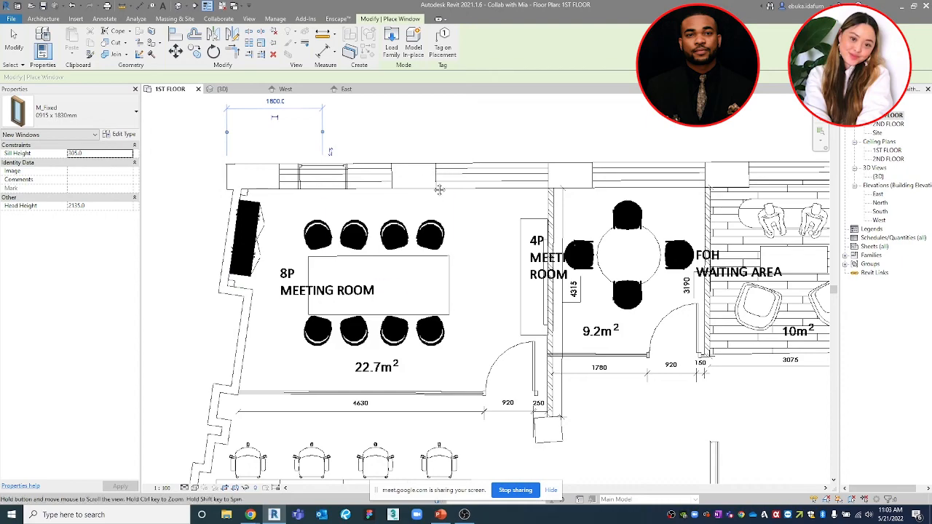
scroll(364, 179, "up", 4)
key("Escape")
key("Escape")
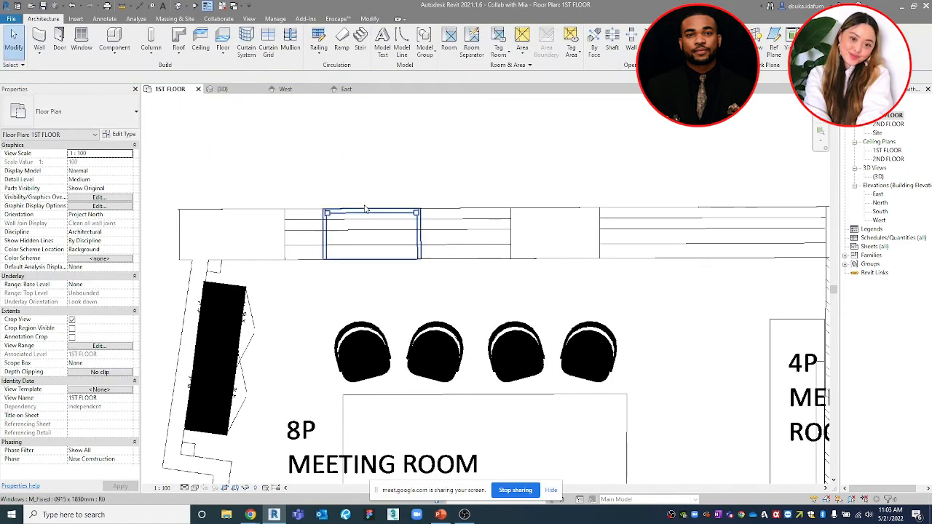
Measure the width of the north wall's first window opening in the imported drawing with a trial aligned dimension
left_click(389, 214)
middle_click_drag(388, 214, 441, 202)
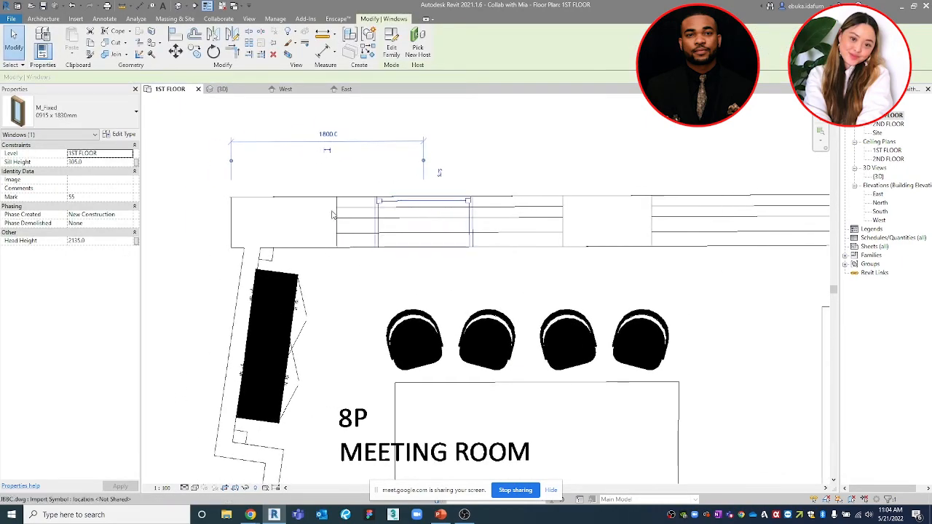
scroll(378, 227, "up", 1)
left_click(352, 167)
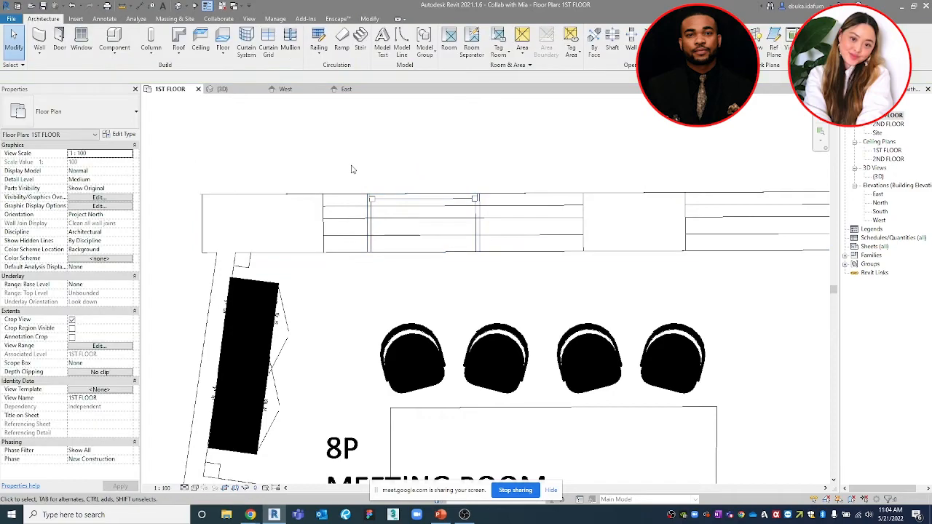
key("d")
key("i")
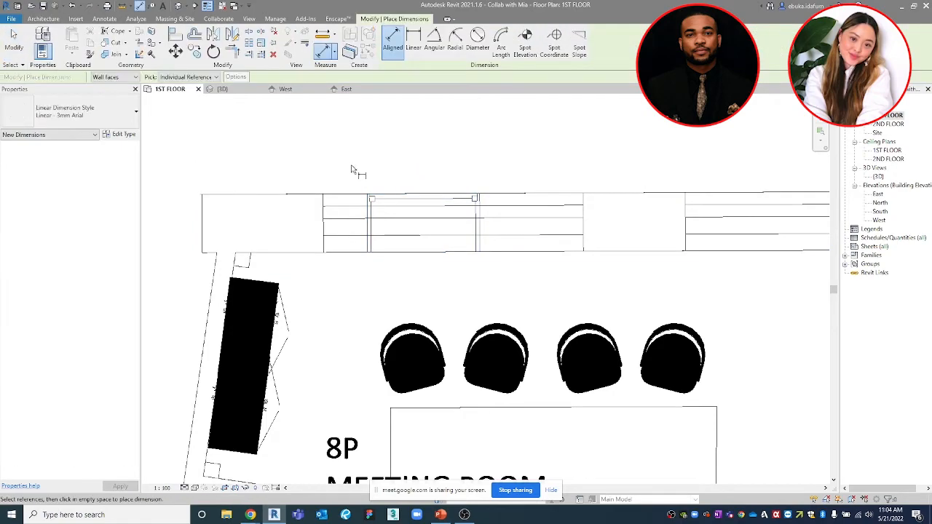
left_click(321, 215)
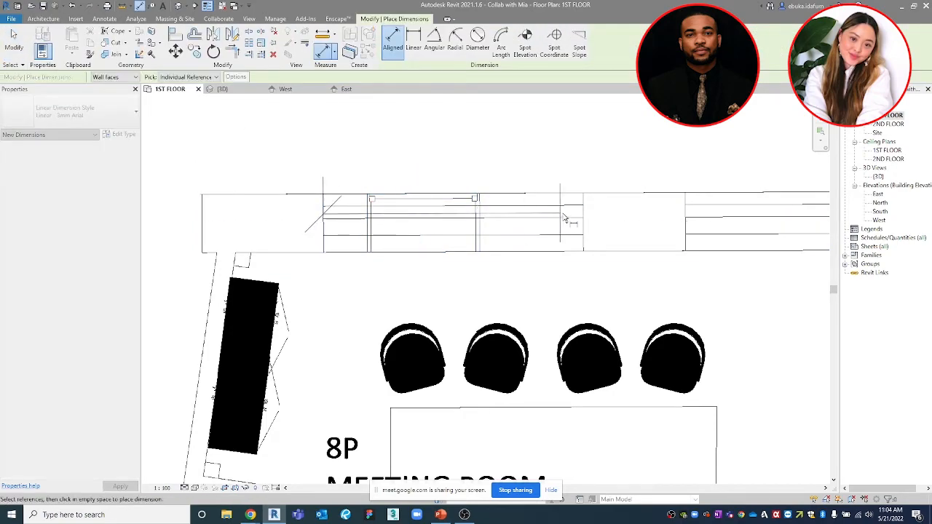
scroll(568, 160, "down", 2)
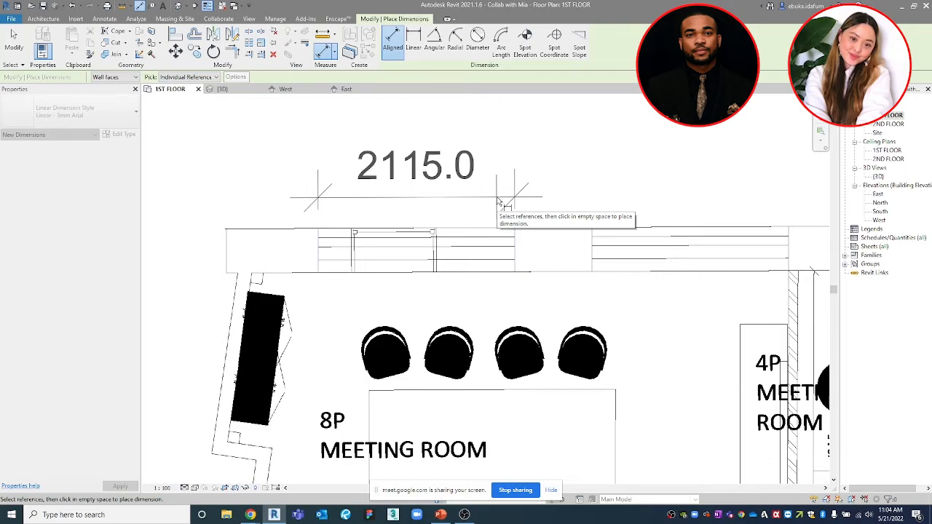
key("Escape")
scroll(477, 222, "up", 1)
middle_click_drag(473, 226, 528, 189)
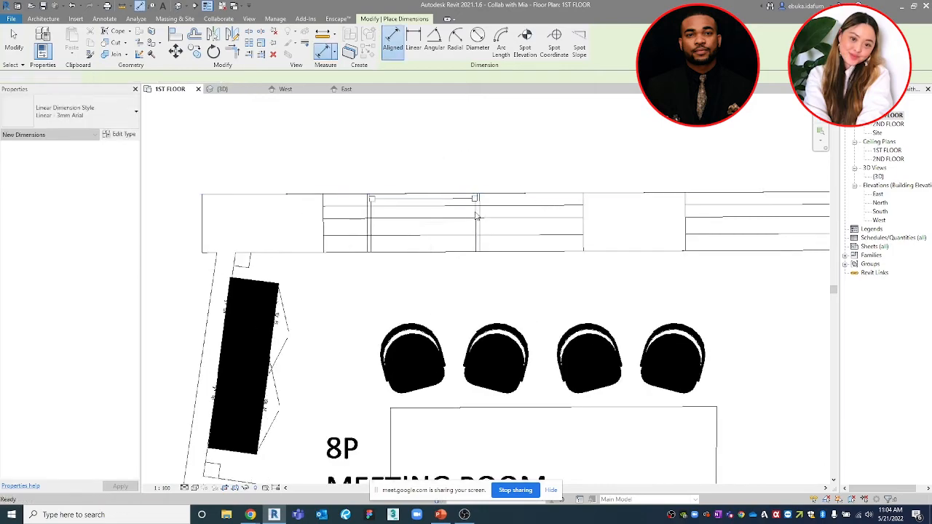
key("Escape")
Duplicate the placed fixed window's type under the name TYPE 1
left_click(477, 216)
left_click(121, 134)
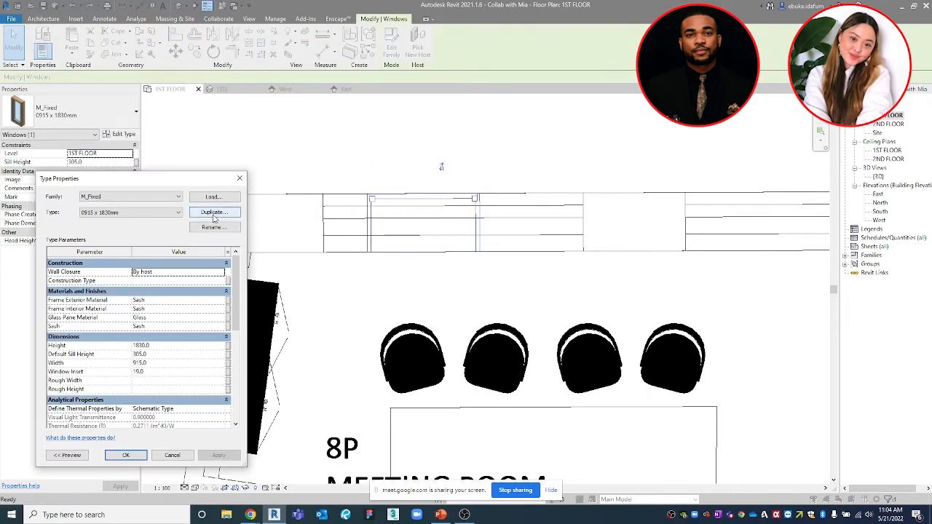
left_click(214, 212)
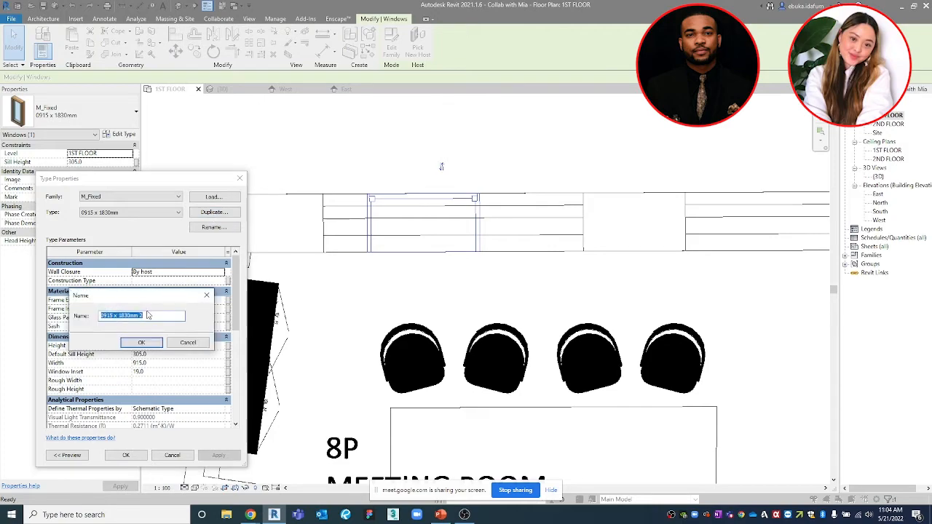
type("1")
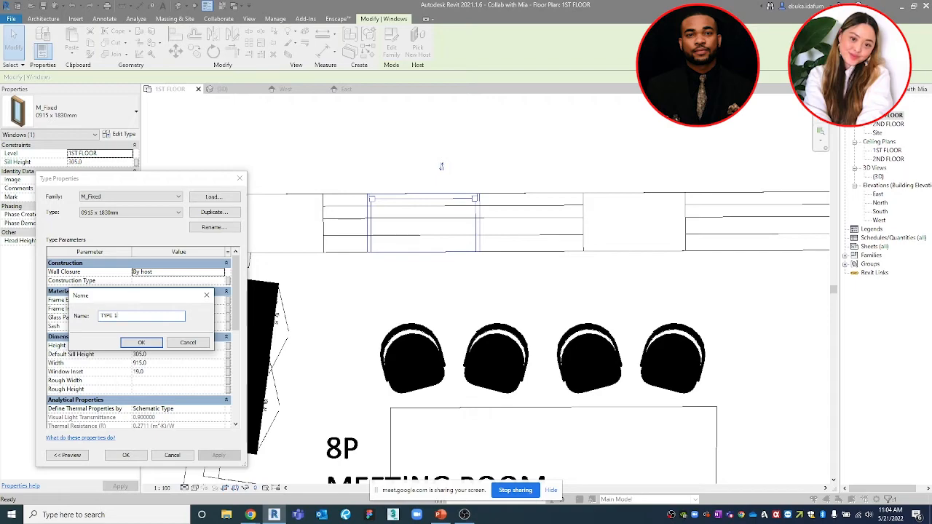
left_click(141, 342)
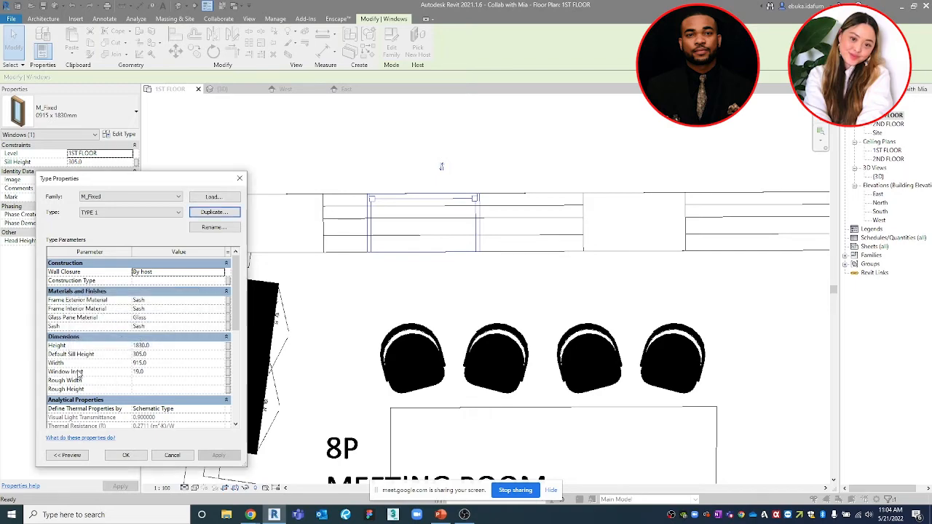
Set the TYPE 1 window's width to 2115 mm and apply the type change
left_click(145, 363)
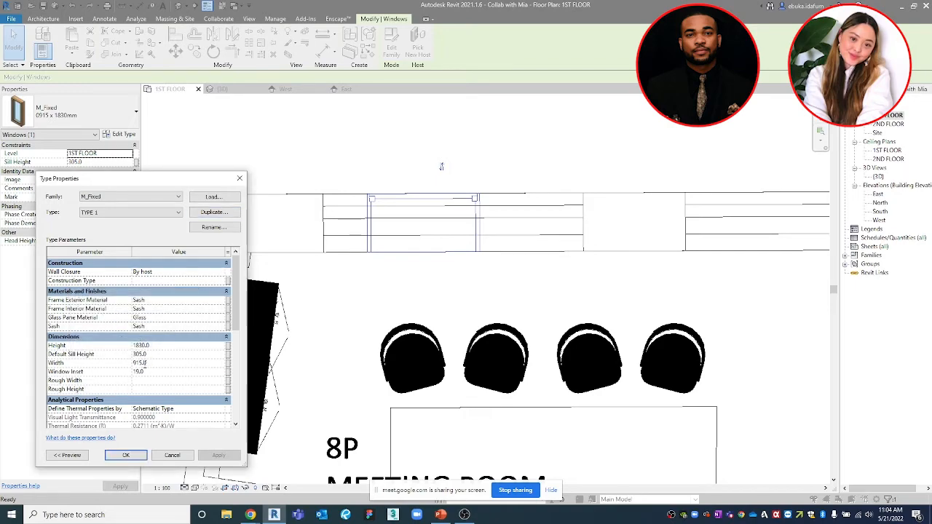
double_click(129, 363)
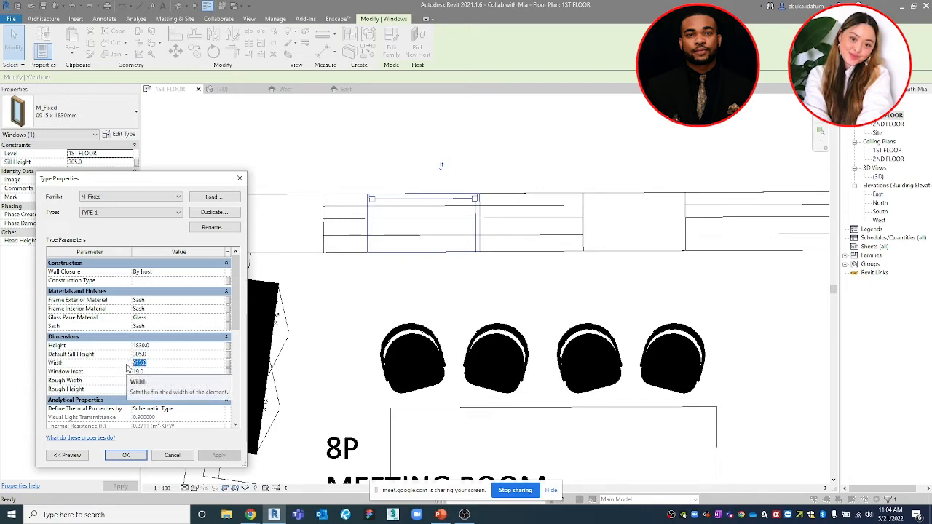
type("2115")
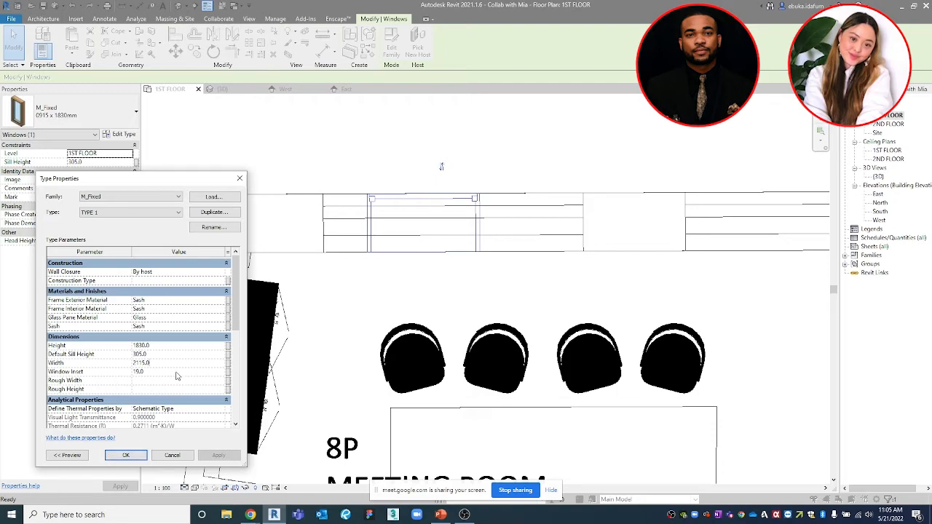
left_click(125, 455)
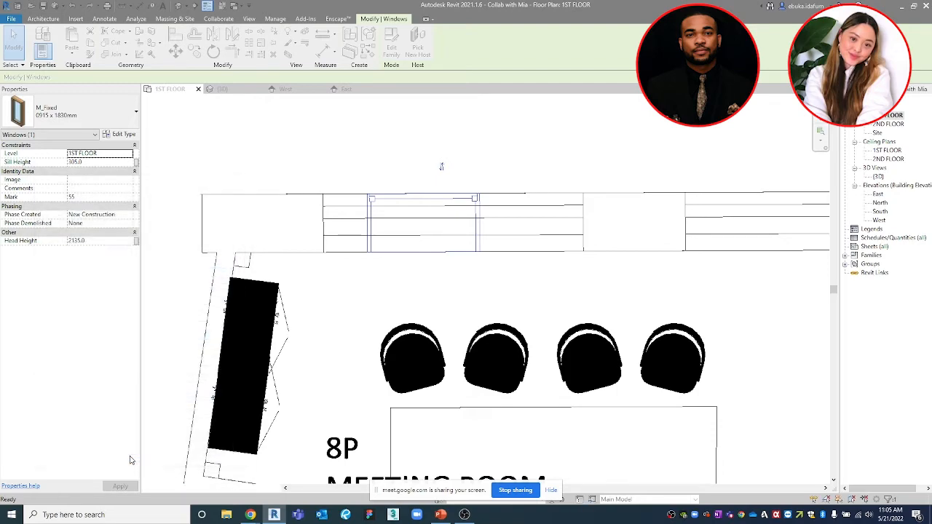
Align the window's east edge to the east side of the opening in the imported drawing
scroll(557, 210, "up", 1)
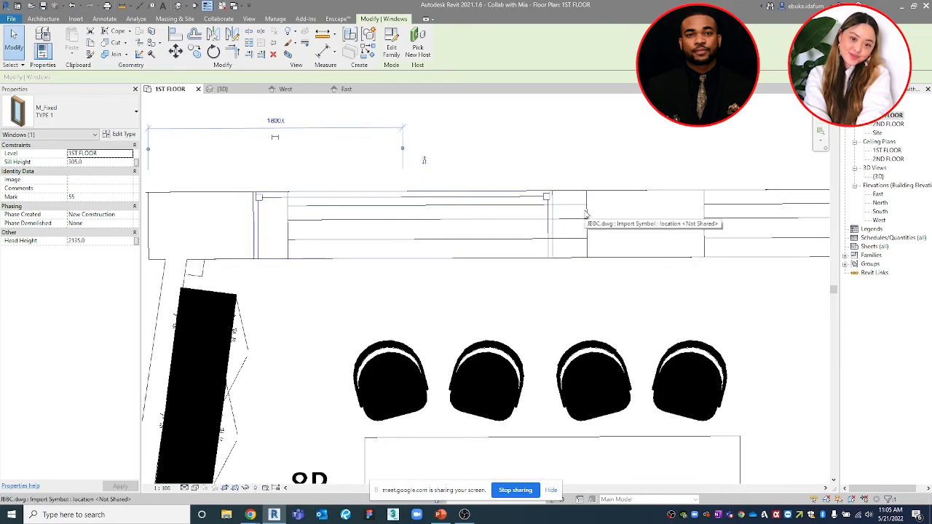
key("Escape")
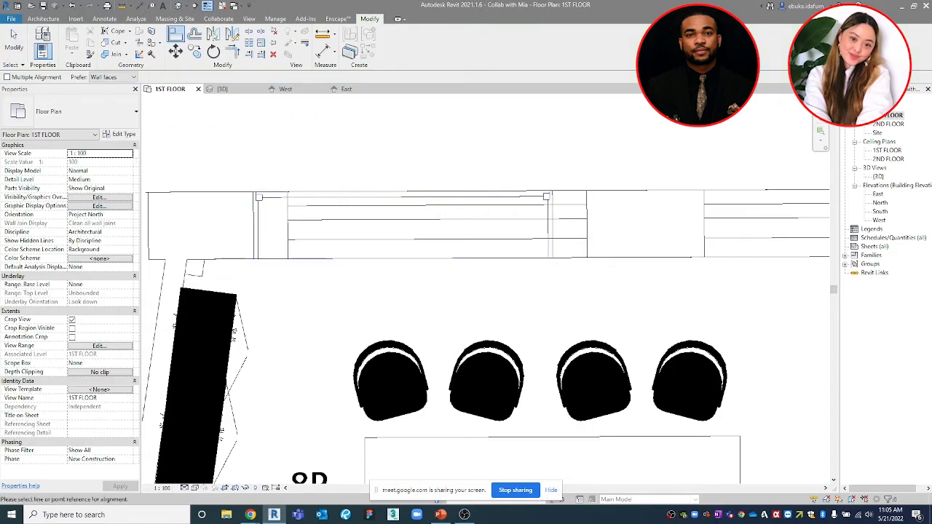
left_click(586, 216)
left_click(560, 216)
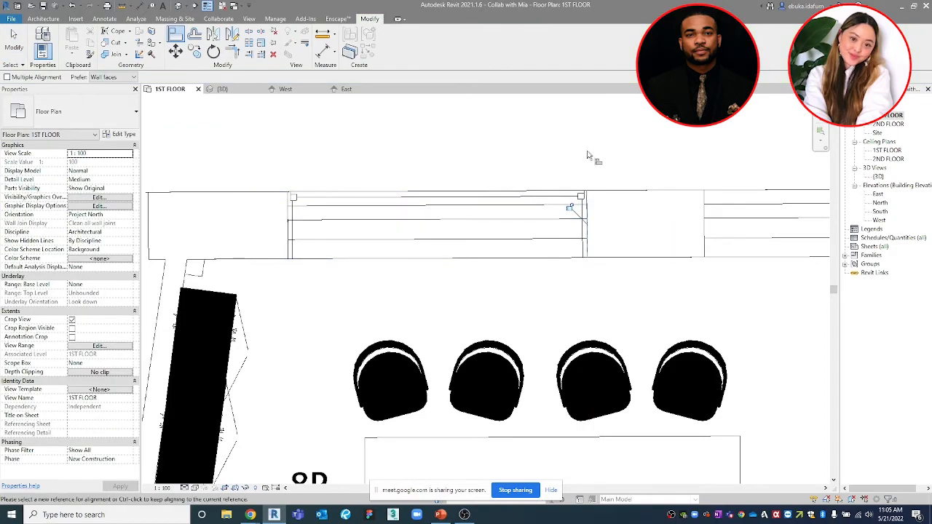
scroll(573, 169, "down", 1)
key("Escape")
key("Escape")
Review the TYPE 1 window's type parameters, from its dimensions down to the identity data
left_click(464, 214)
scroll(462, 213, "down", 1)
middle_click_drag(460, 211, 437, 230)
scroll(435, 231, "up", 2)
left_click(398, 194)
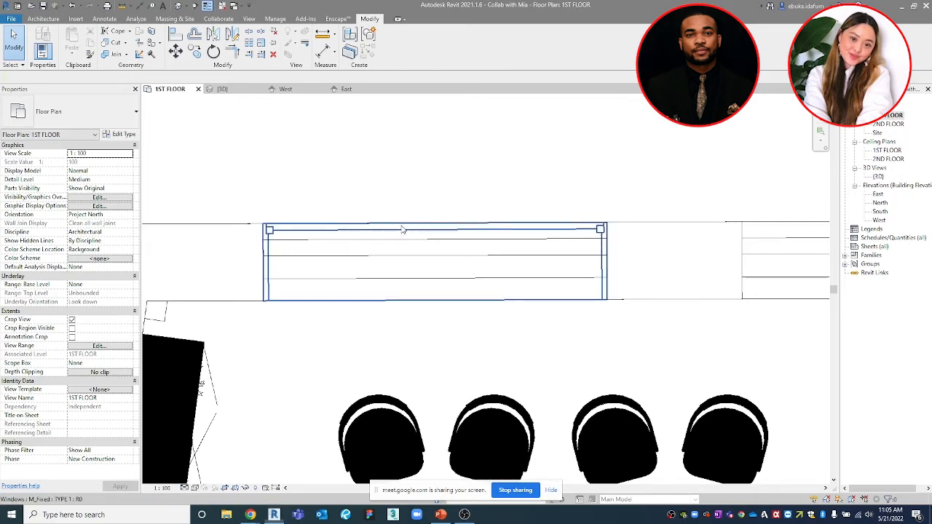
left_click(403, 230)
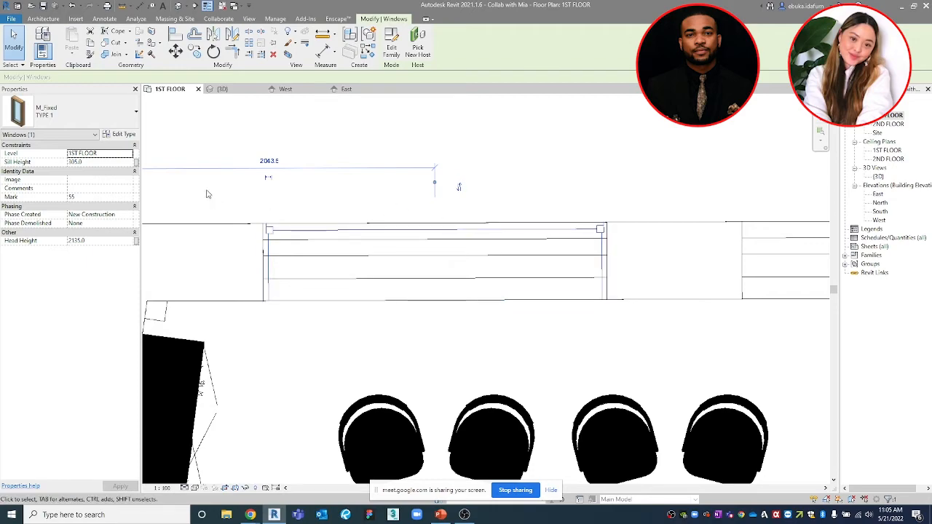
left_click(120, 135)
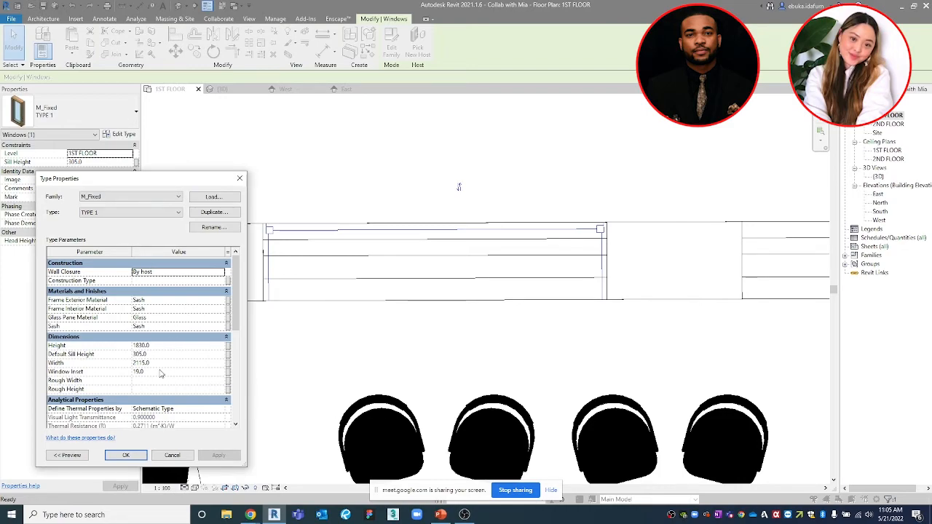
scroll(162, 371, "down", 3)
scroll(181, 371, "down", 6)
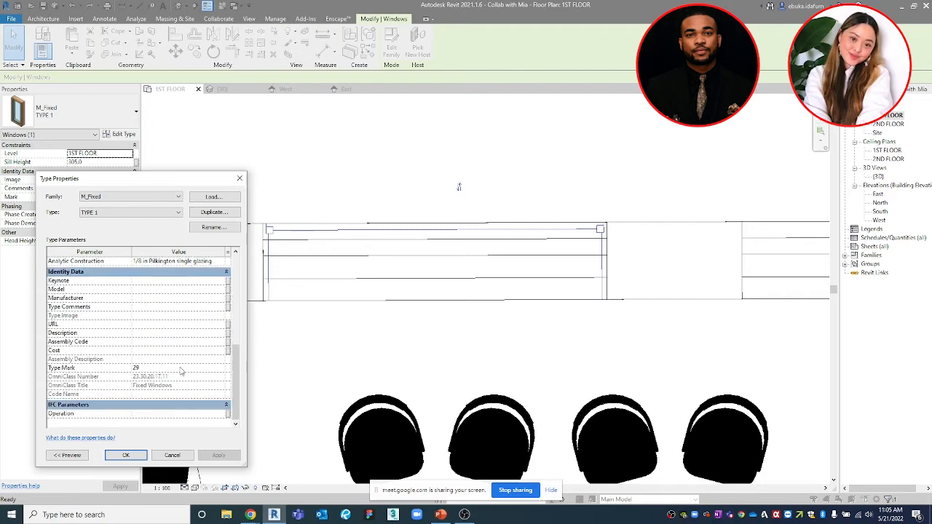
scroll(186, 371, "up", 9)
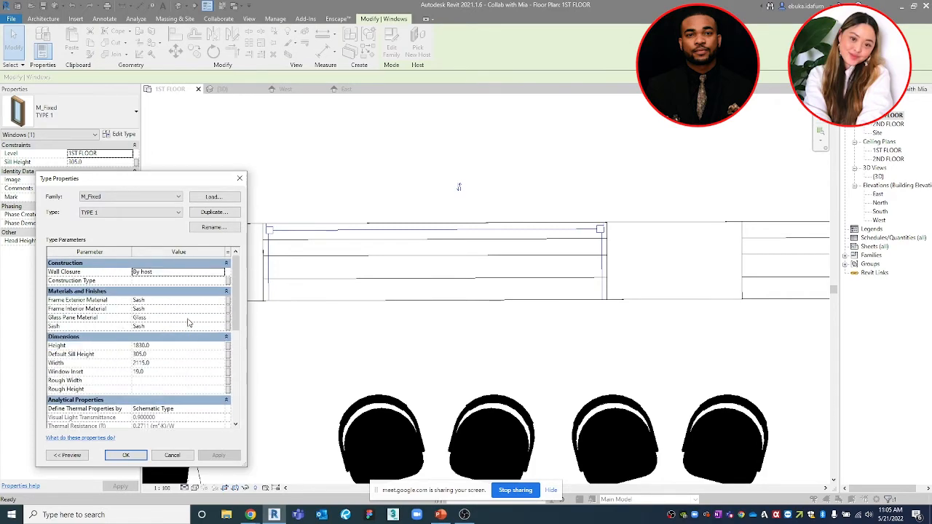
left_click(241, 180)
left_click(332, 184)
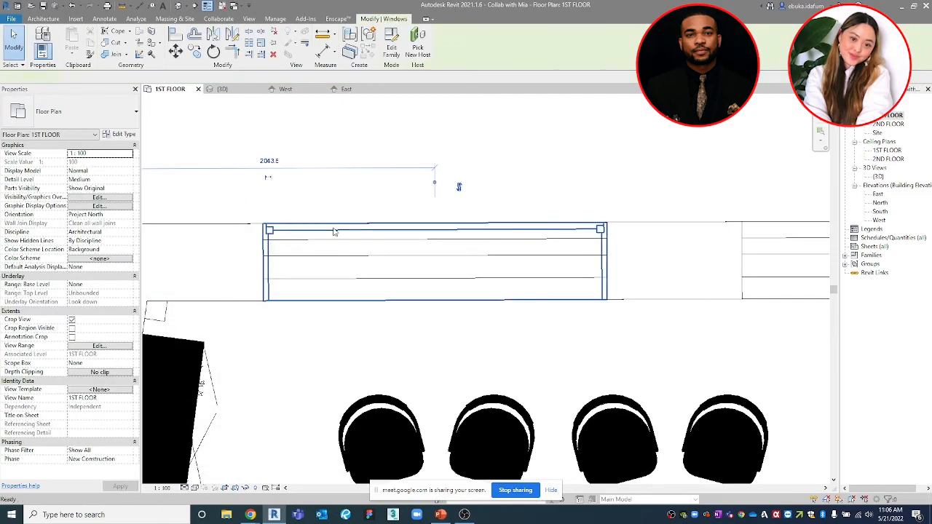
Open the M_Fixed window family for editing and examine its frame in the 3D view
double_click(334, 231)
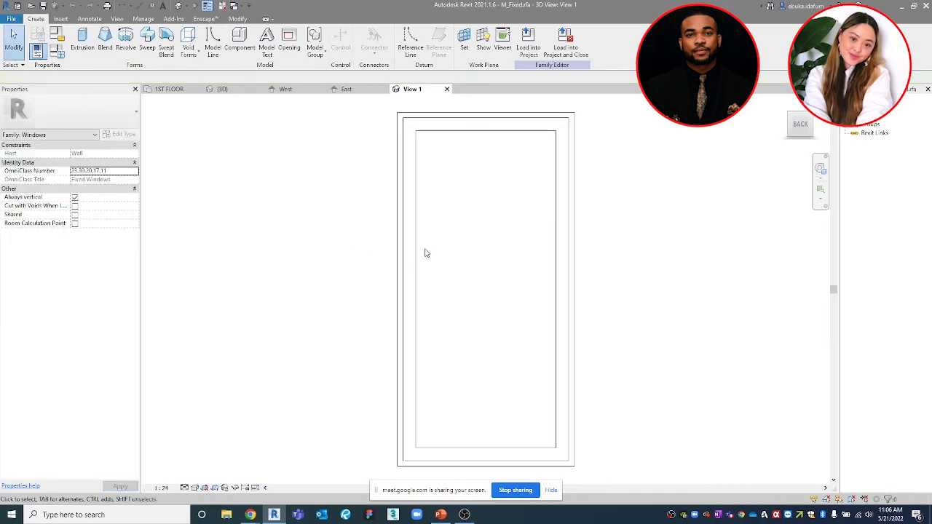
left_click(401, 232)
scroll(401, 231, "down", 1)
middle_click_drag(418, 228, 356, 241)
left_click(519, 238)
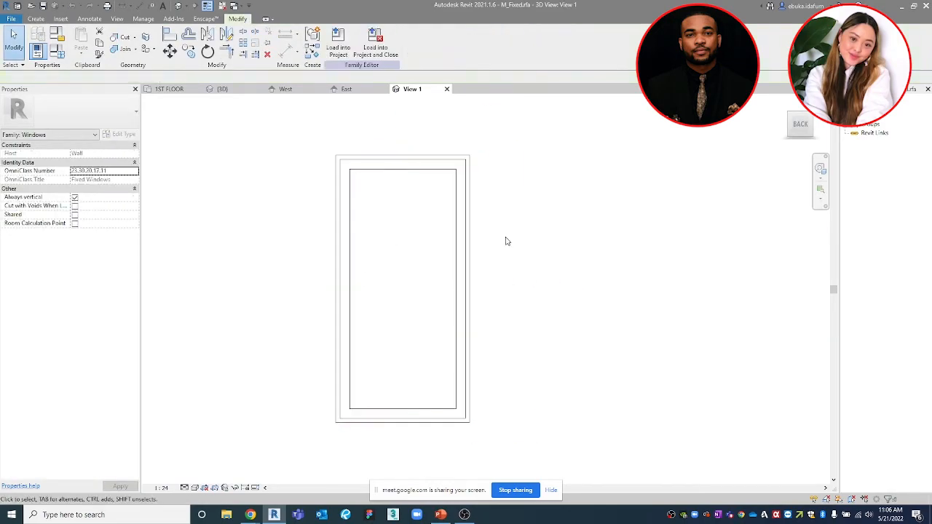
scroll(463, 230, "down", 2)
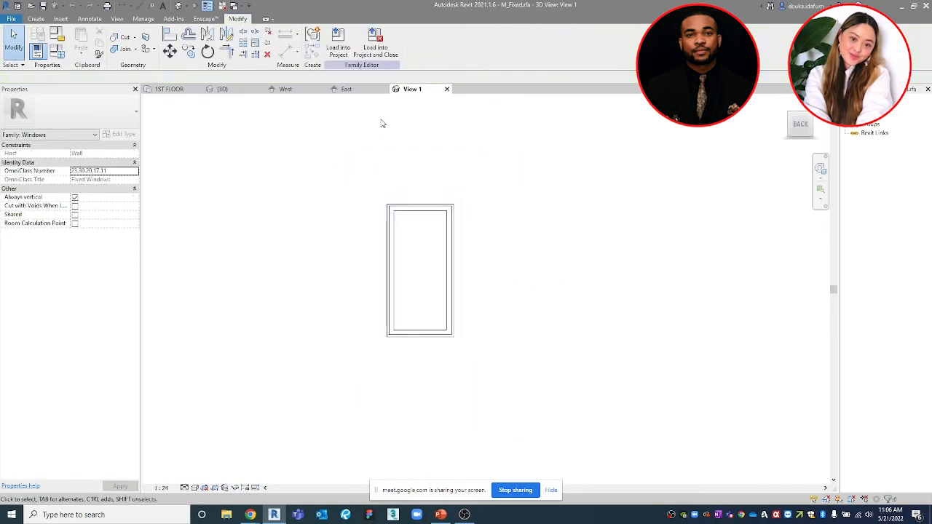
scroll(414, 233, "up", 1)
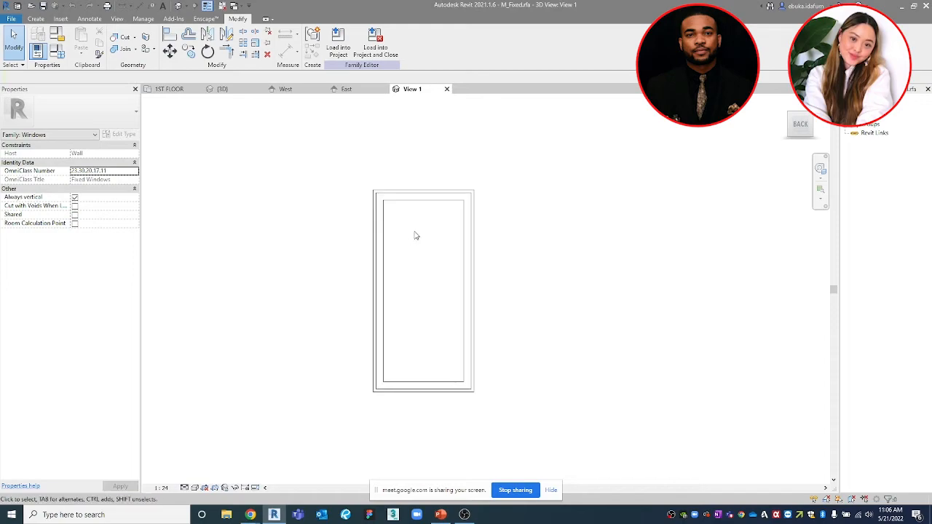
scroll(375, 204, "up", 2)
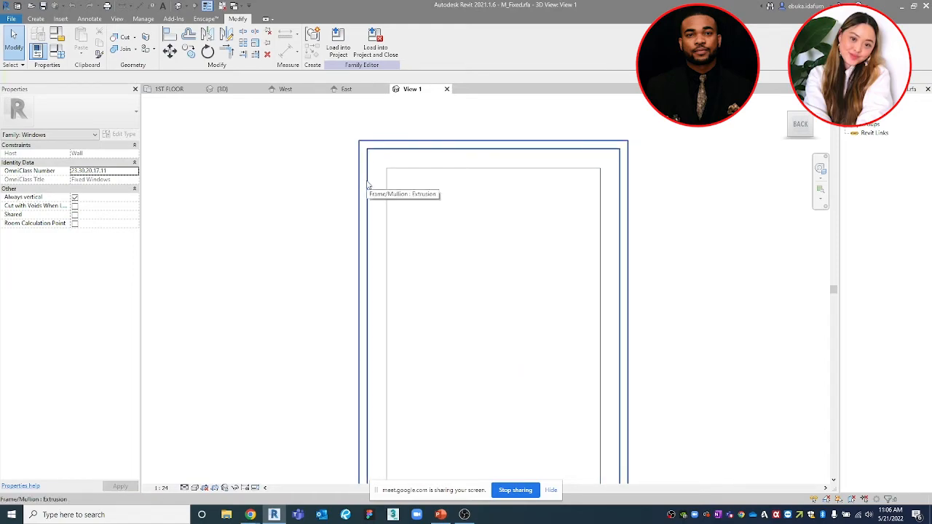
scroll(370, 188, "down", 2)
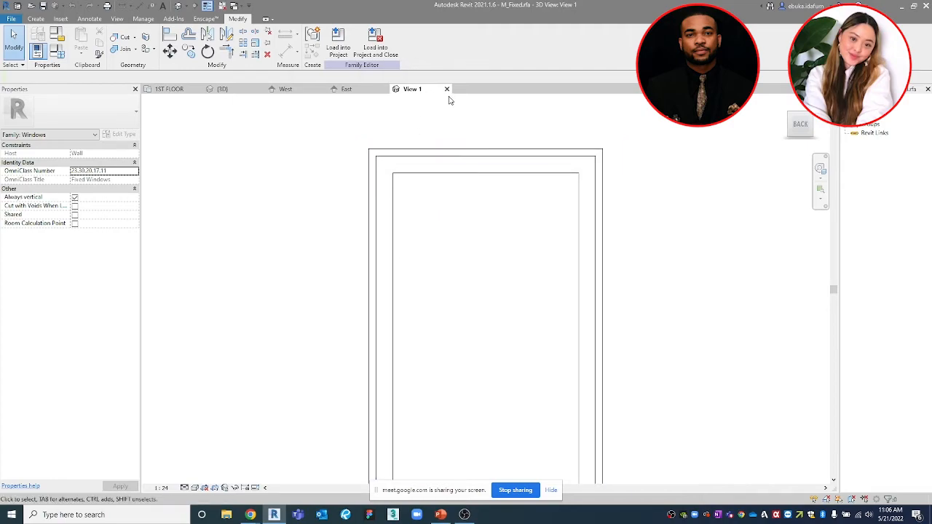
scroll(449, 199, "down", 3)
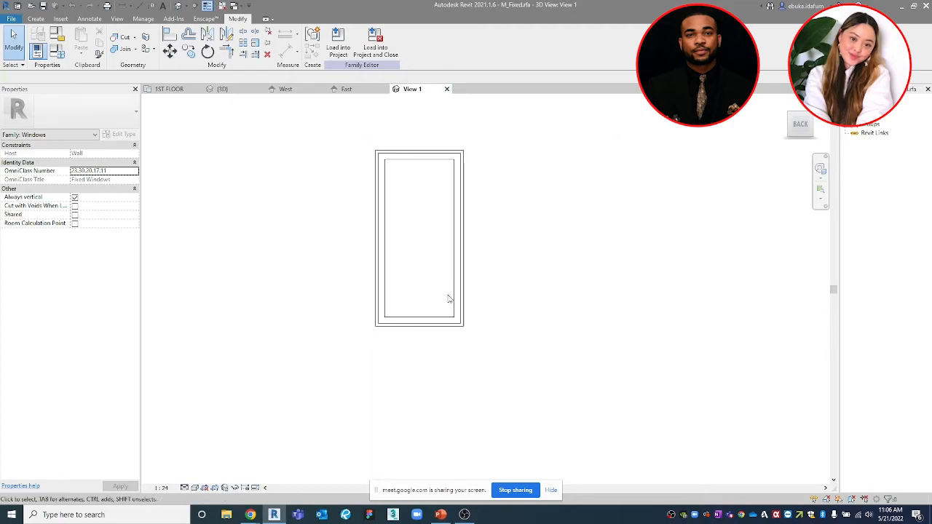
Open the window family's Floor Line plan and examine its frame and width dimensions
left_click(844, 97)
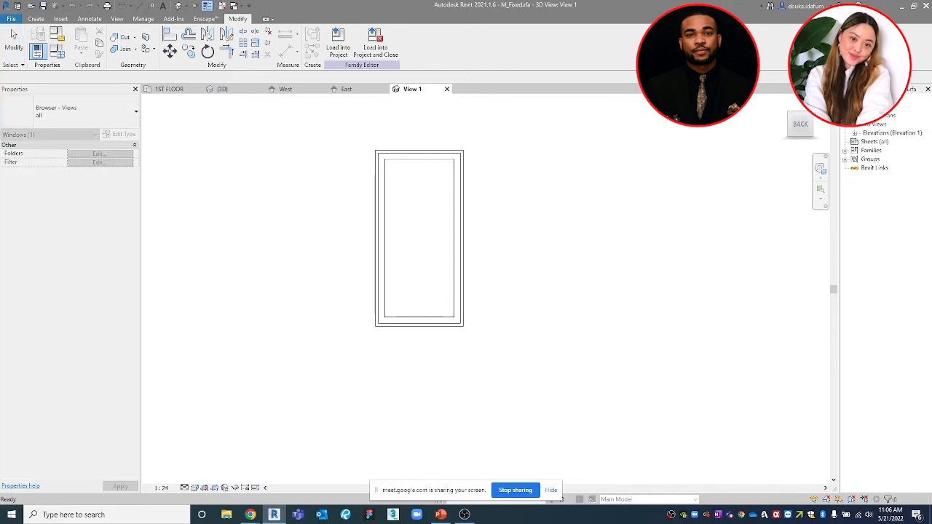
left_click(854, 106)
double_click(884, 115)
scroll(494, 268, "up", 4)
scroll(342, 321, "down", 3)
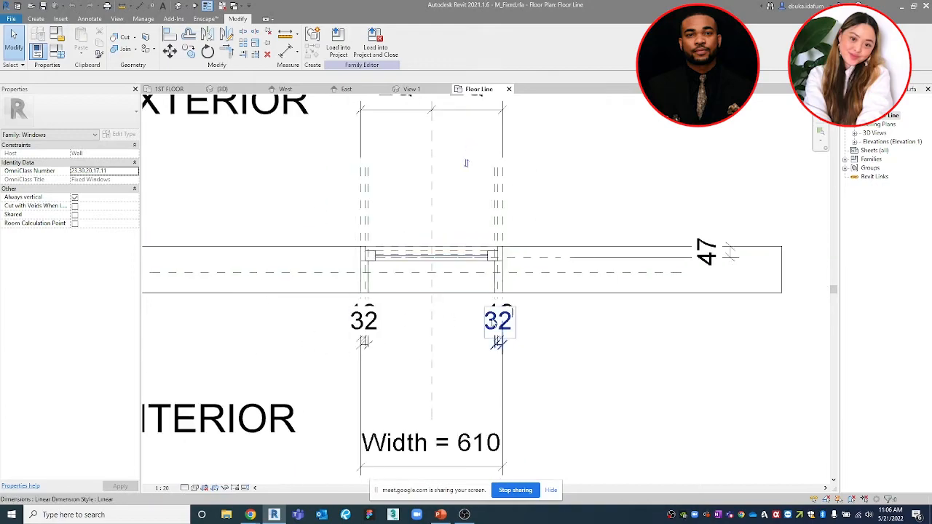
scroll(495, 320, "down", 2)
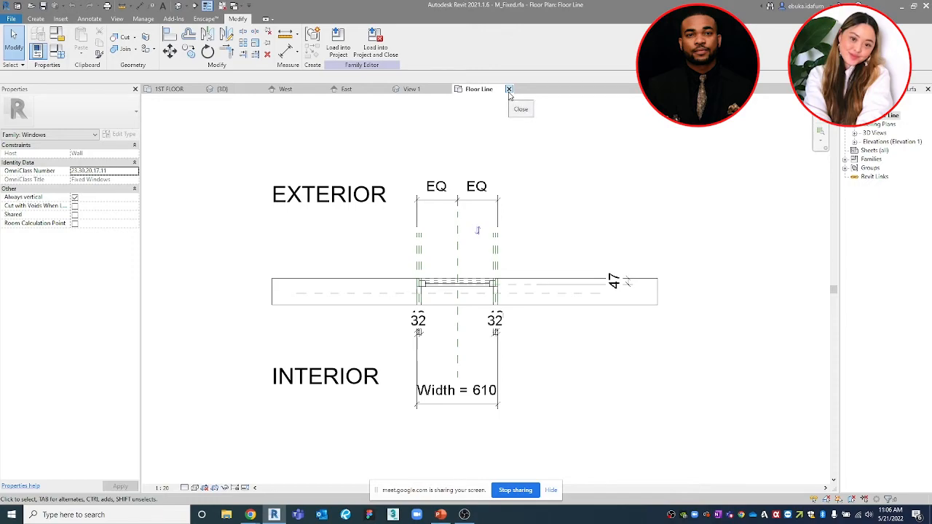
Close the M_Fixed family's open views and return to the 1ST FLOOR plan
left_click(508, 89)
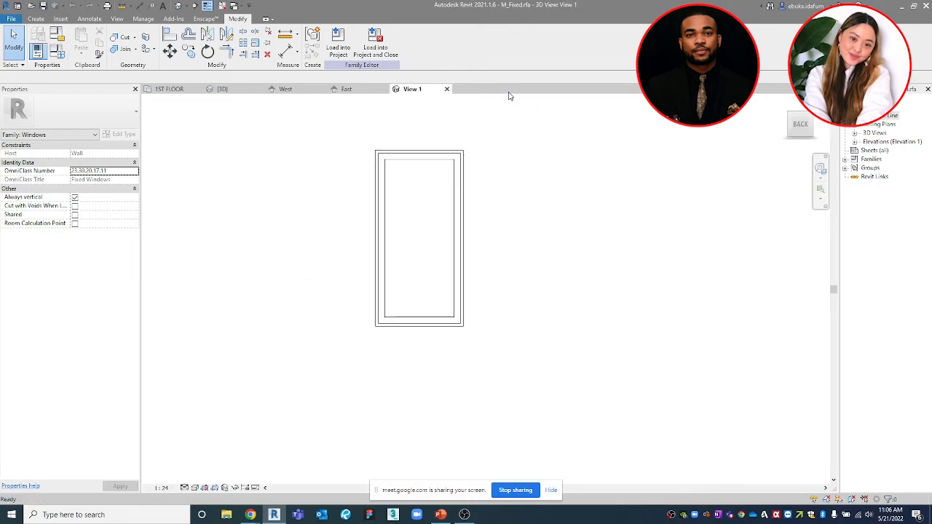
left_click(447, 89)
left_click(486, 257)
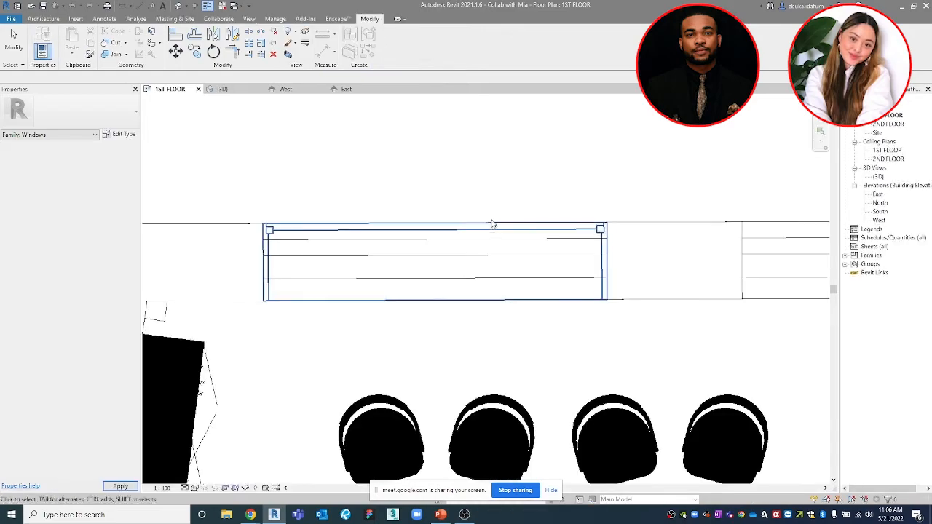
Copy the TYPE 1 window along the north exterior wall from the 8P meeting room's first opening to its second opening
scroll(464, 237, "down", 5)
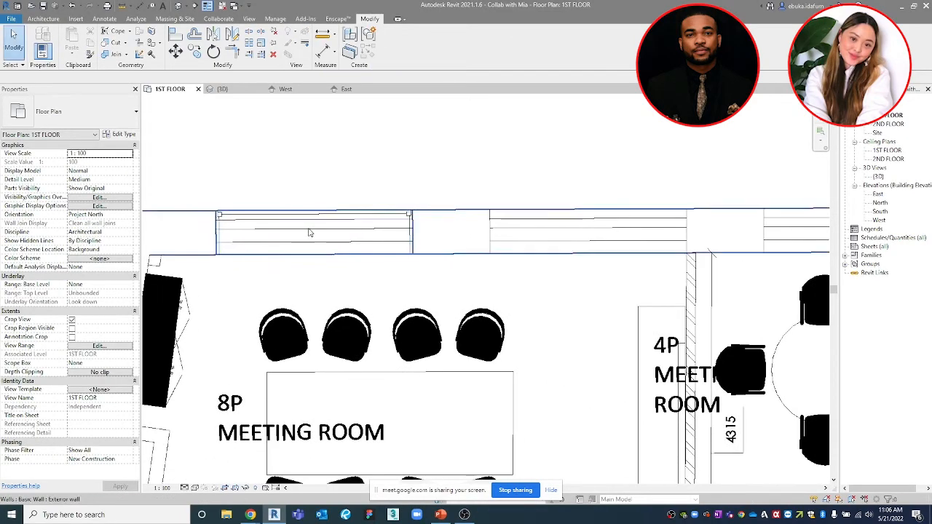
scroll(371, 226, "up", 3)
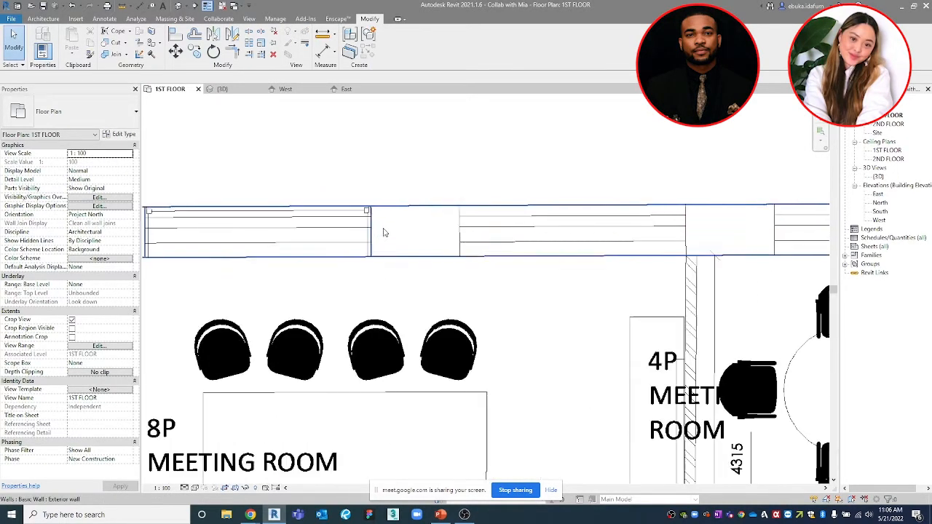
left_click(358, 221)
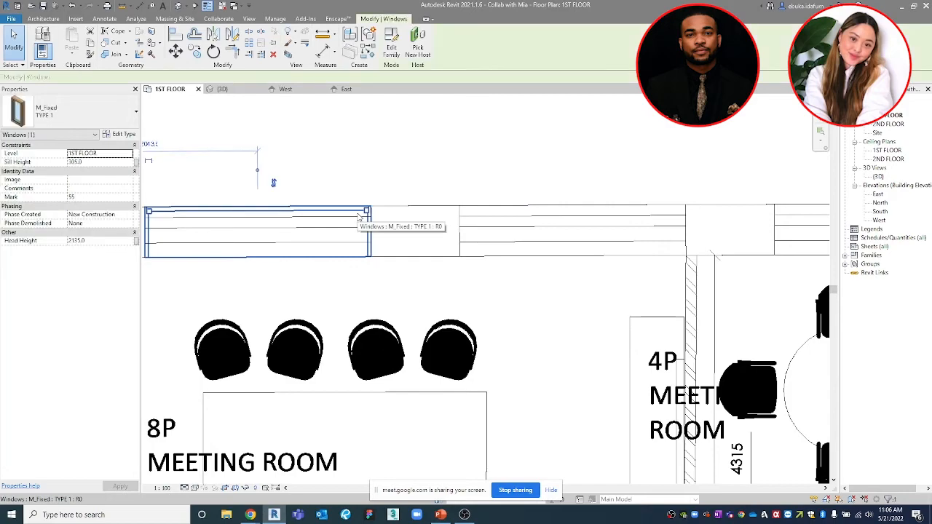
key("c")
key("o")
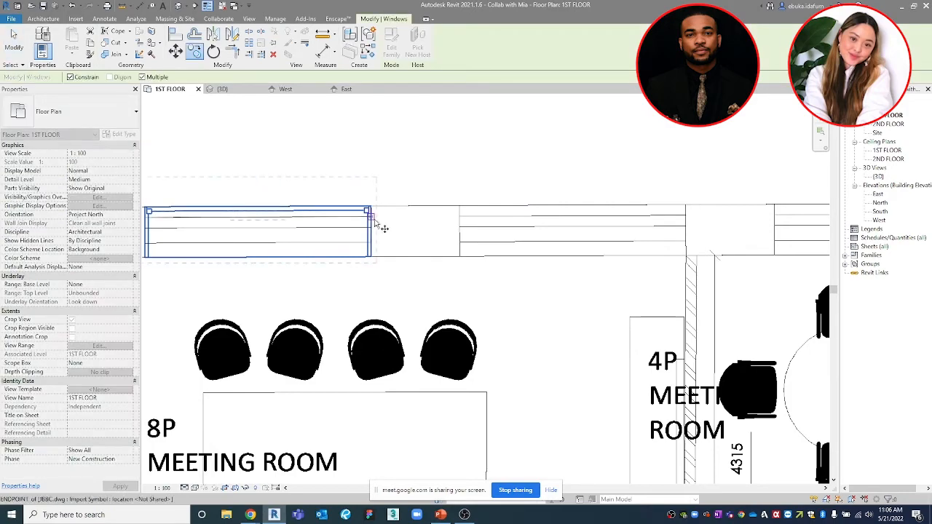
scroll(385, 201, "up", 2)
scroll(385, 225, "up", 1)
scroll(381, 214, "down", 4)
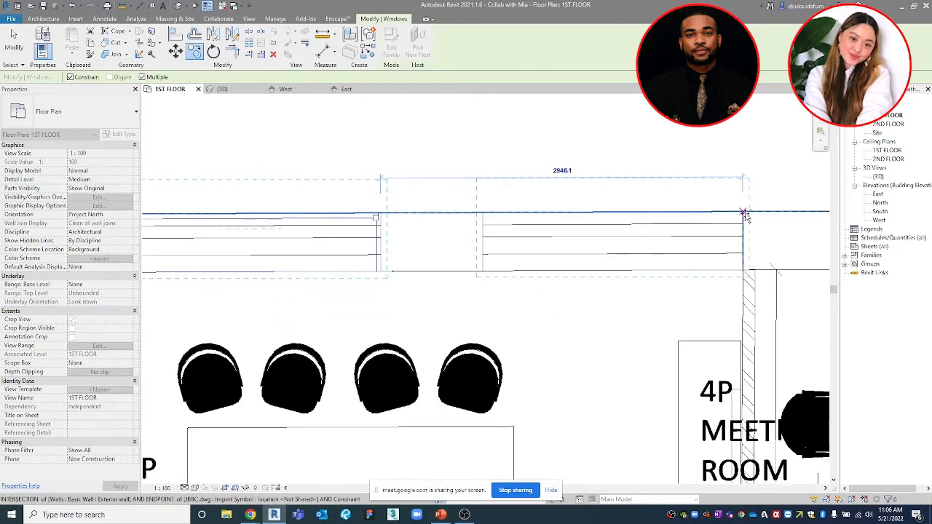
left_click(743, 213)
scroll(743, 213, "down", 4)
middle_click_drag(743, 213, 503, 236)
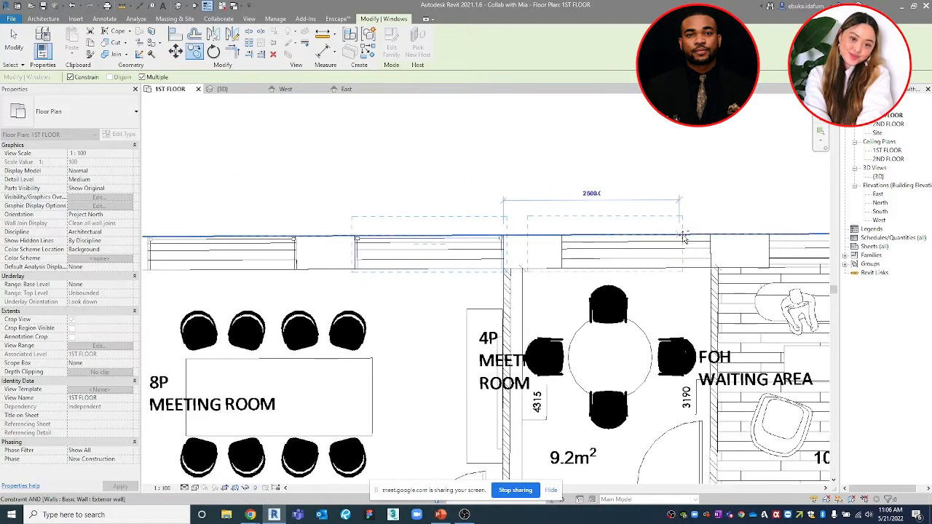
Place two more copies of the TYPE 1 window at the 4P meeting room and FOH waiting area openings
left_click(710, 236)
middle_click_drag(414, 238, 309, 246)
scroll(308, 246, "up", 1)
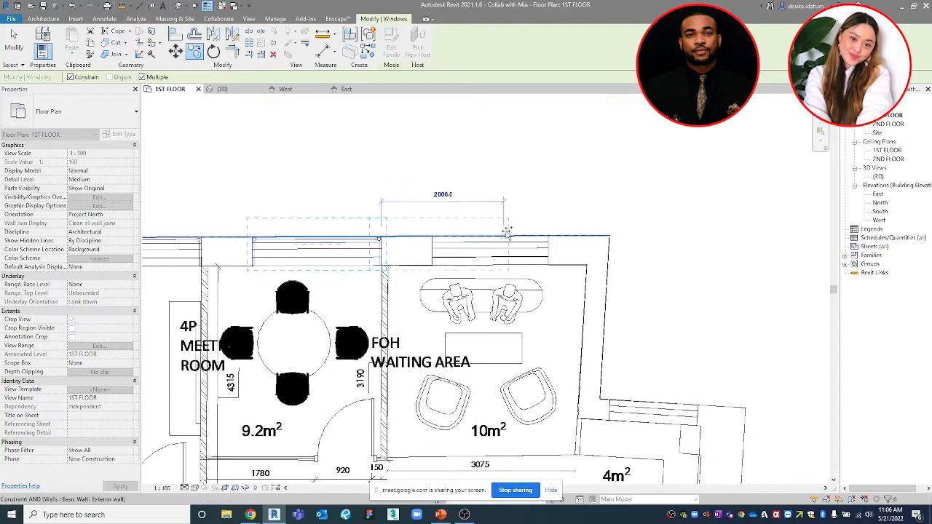
scroll(505, 231, "up", 4)
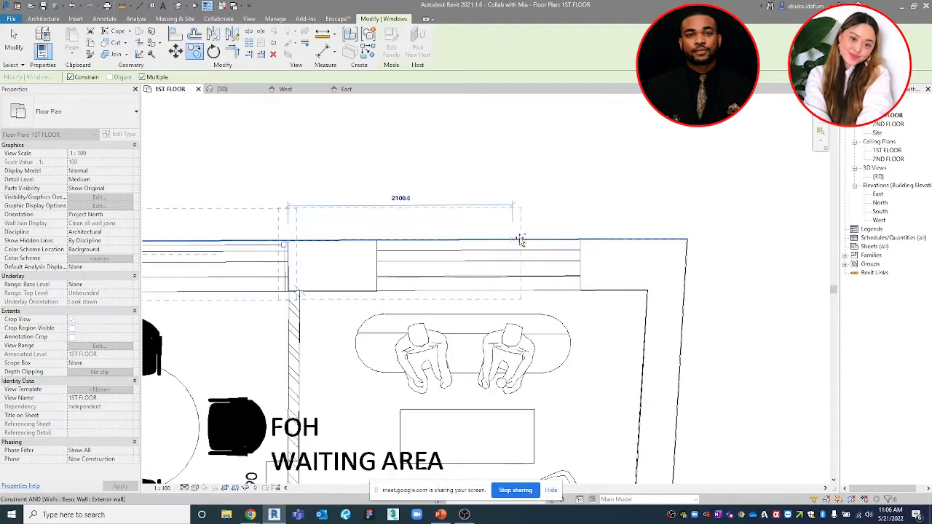
left_click(579, 239)
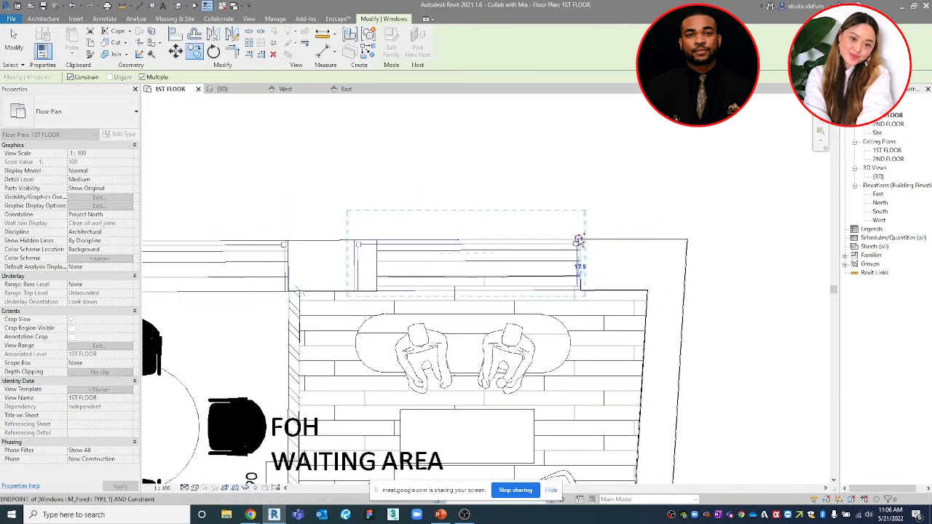
left_click(390, 249)
middle_click_drag(490, 249, 436, 231)
scroll(464, 220, "up", 2)
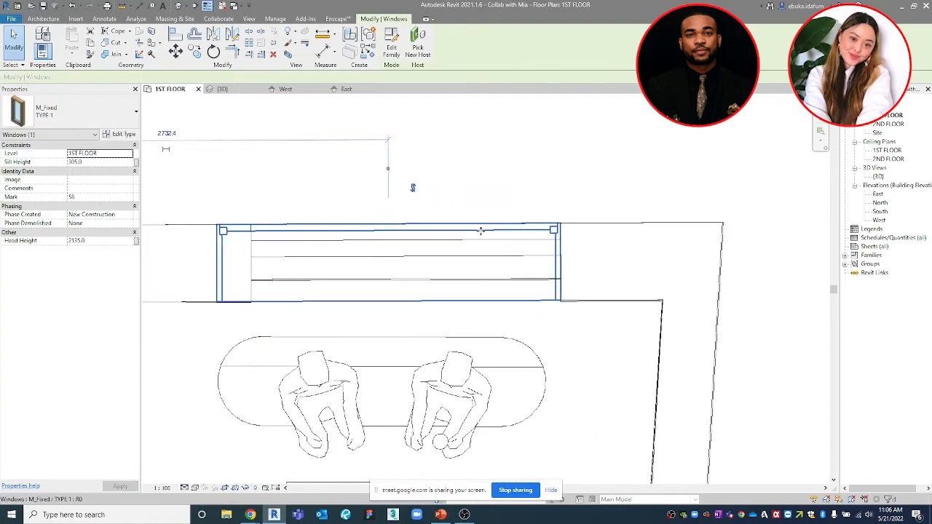
Open the North elevation from its marker in the floor plan and bring the row of four windows into view
scroll(501, 214, "down", 2)
middle_click_drag(520, 157, 560, 189)
left_click(560, 189)
scroll(560, 189, "down", 4)
scroll(561, 189, "down", 1)
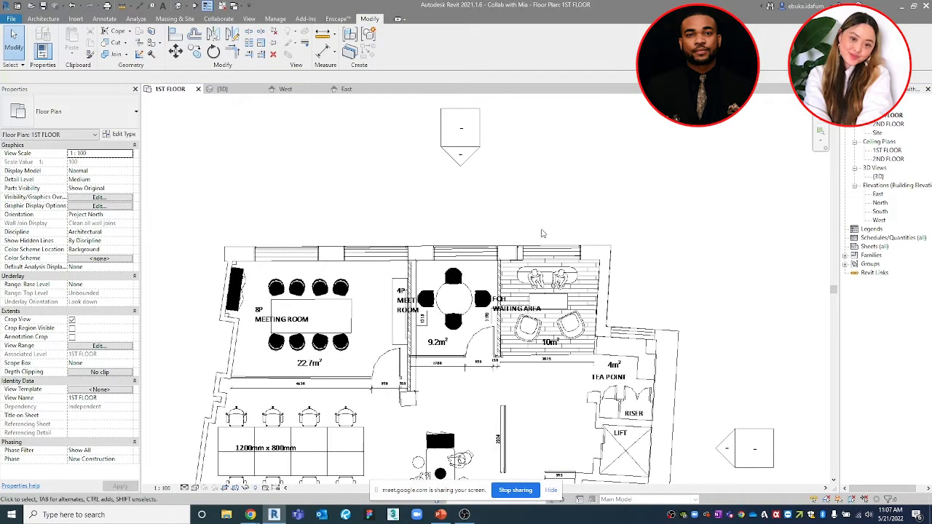
double_click(459, 165)
scroll(663, 290, "up", 8)
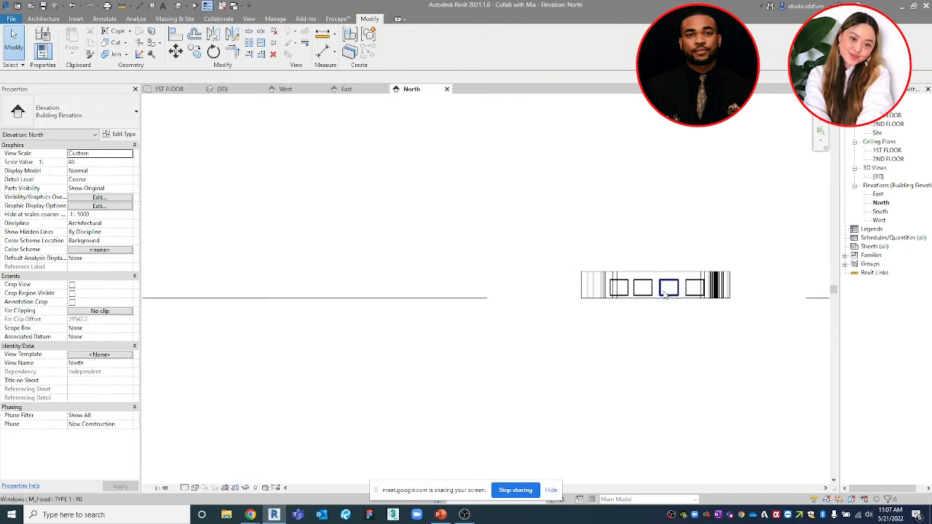
middle_click_drag(575, 275, 407, 294)
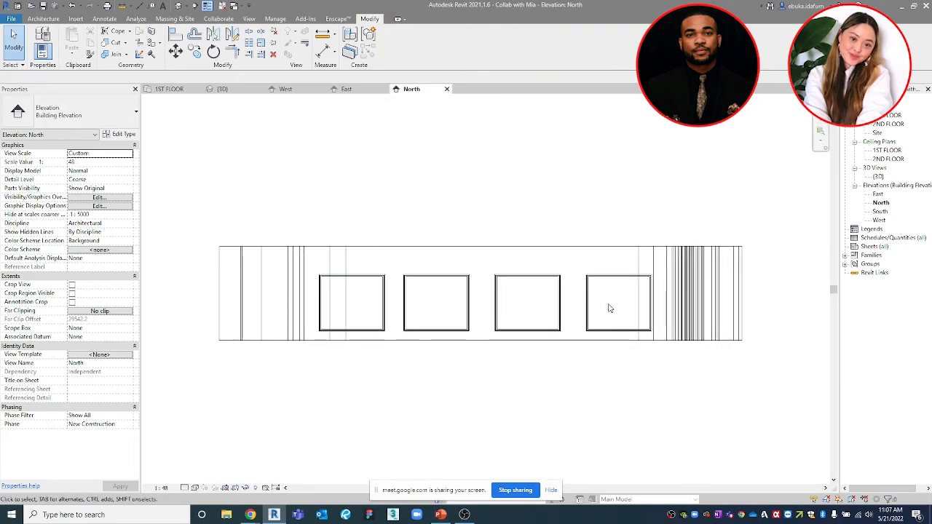
middle_click_drag(603, 282, 512, 297)
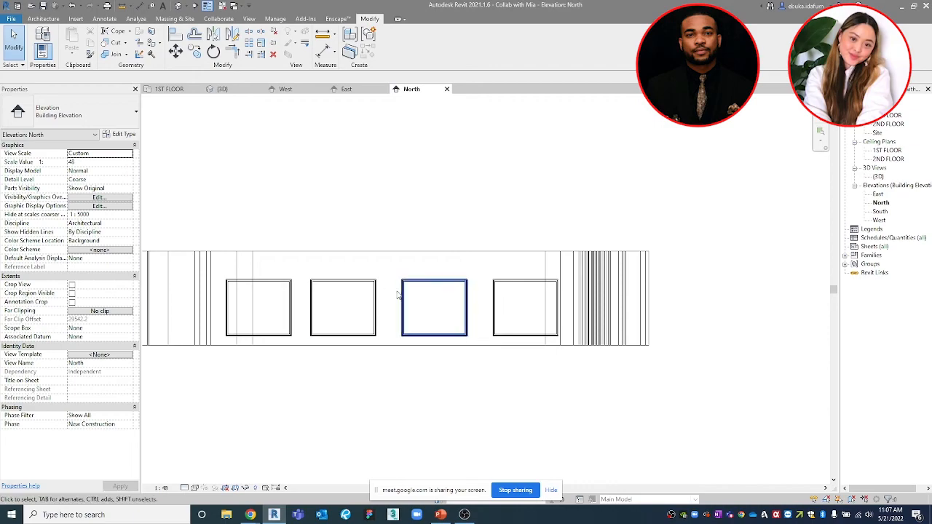
Inspect a TYPE 1 window's spacing and its sill and head clearances in the North elevation
left_click(534, 291)
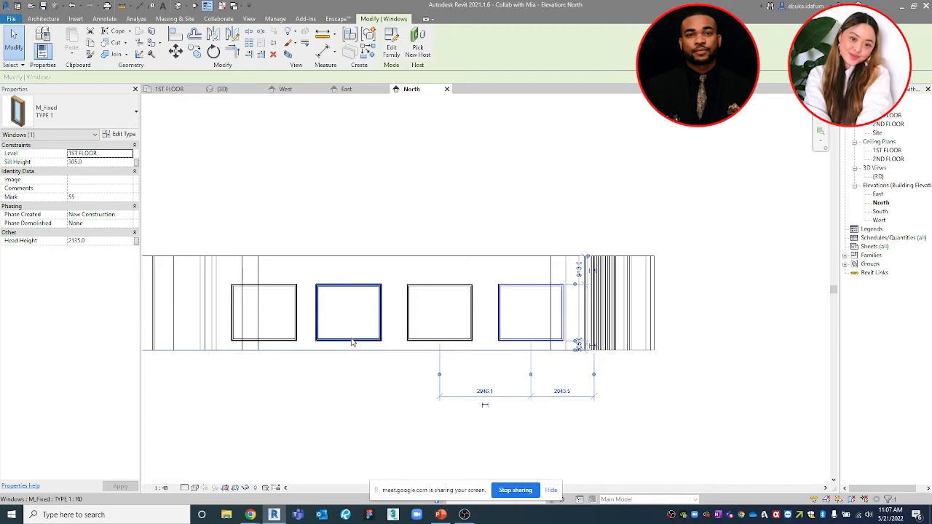
scroll(409, 206, "down", 1)
middle_click_drag(411, 205, 409, 219)
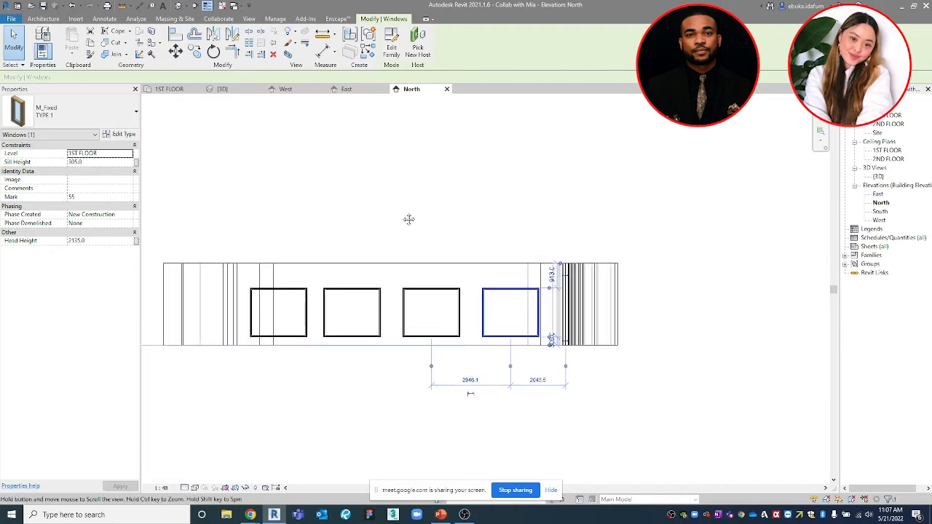
scroll(409, 219, "down", 1)
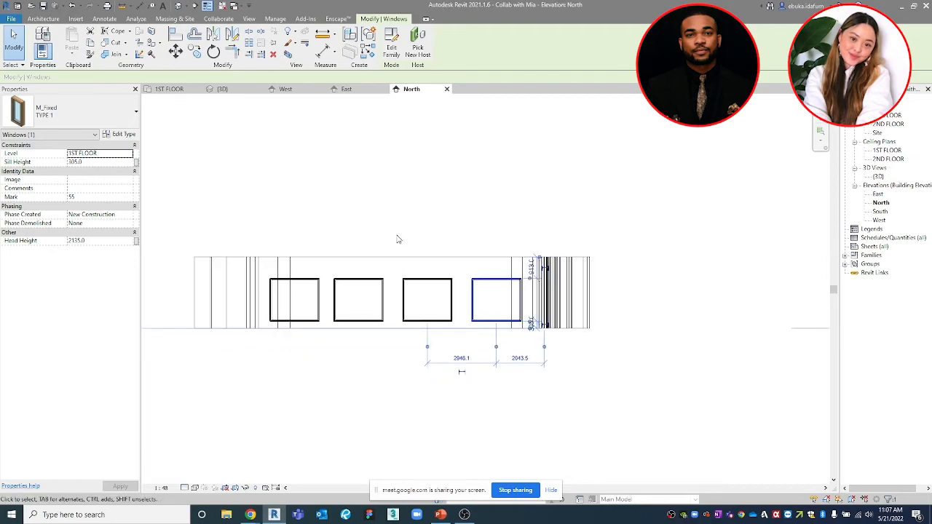
scroll(529, 192, "down", 1)
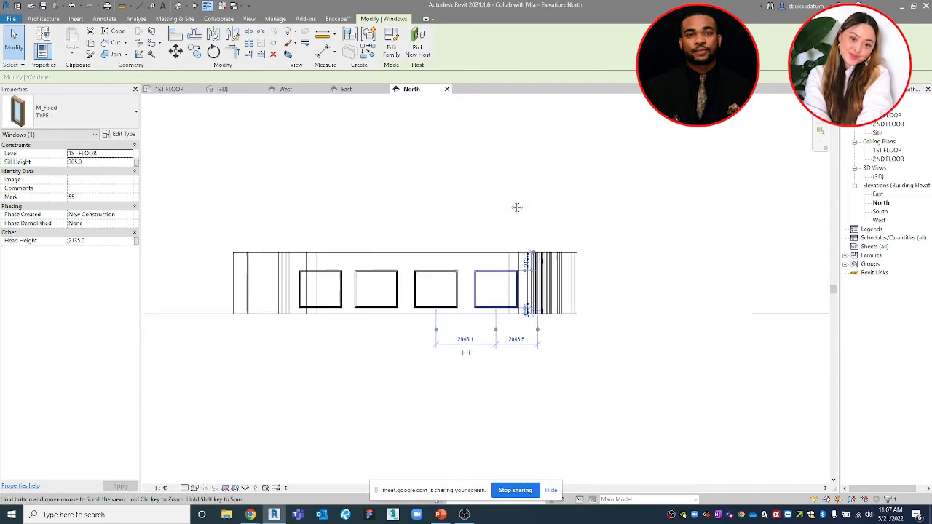
scroll(476, 243, "down", 2)
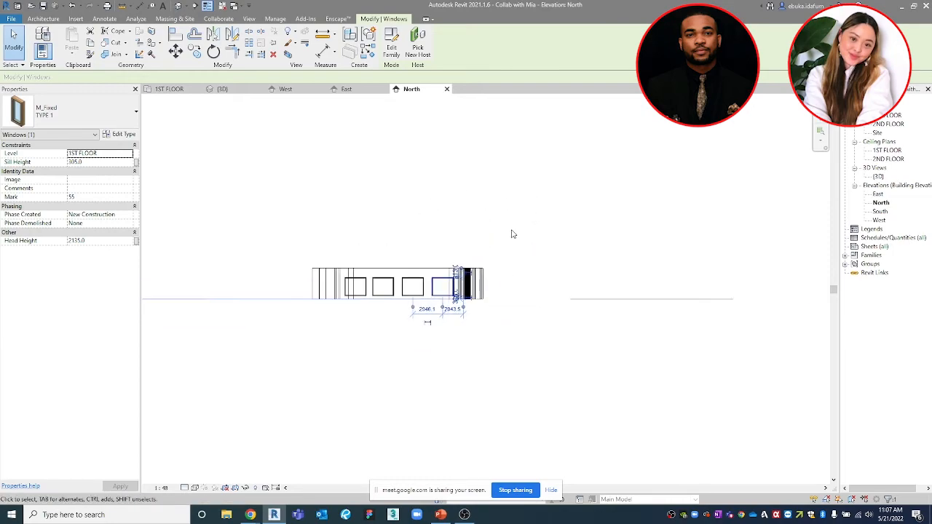
left_click(426, 133)
scroll(474, 248, "down", 3)
Switch to the East elevation and set the project's length units to feet and fractional inches
left_click(346, 89)
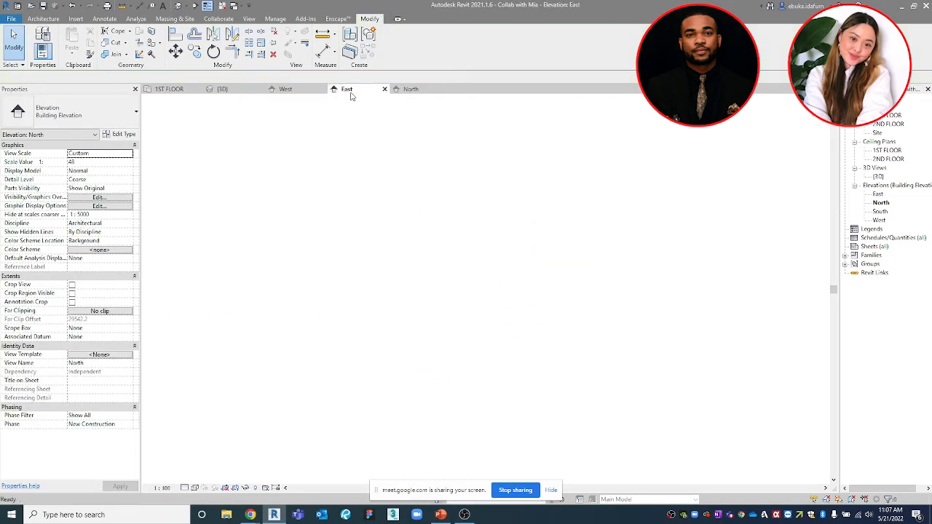
scroll(576, 311, "up", 4)
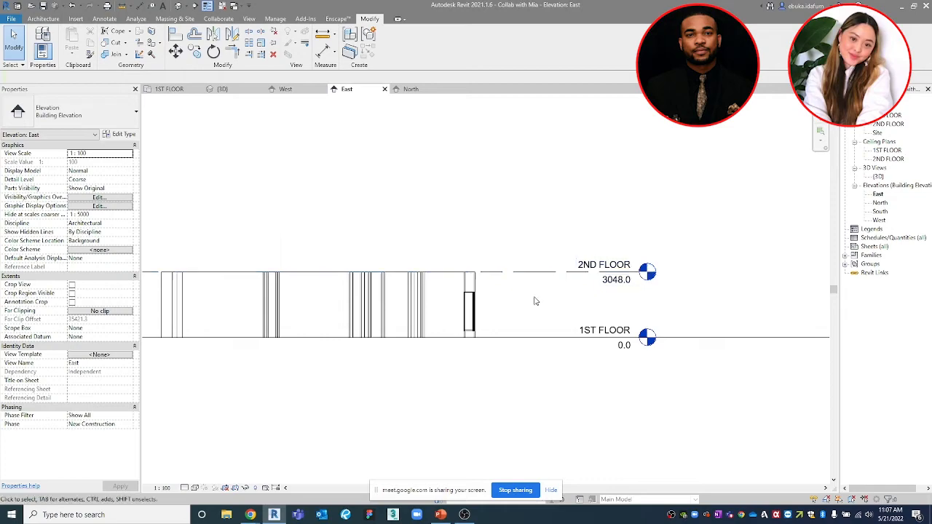
key("u")
key("n")
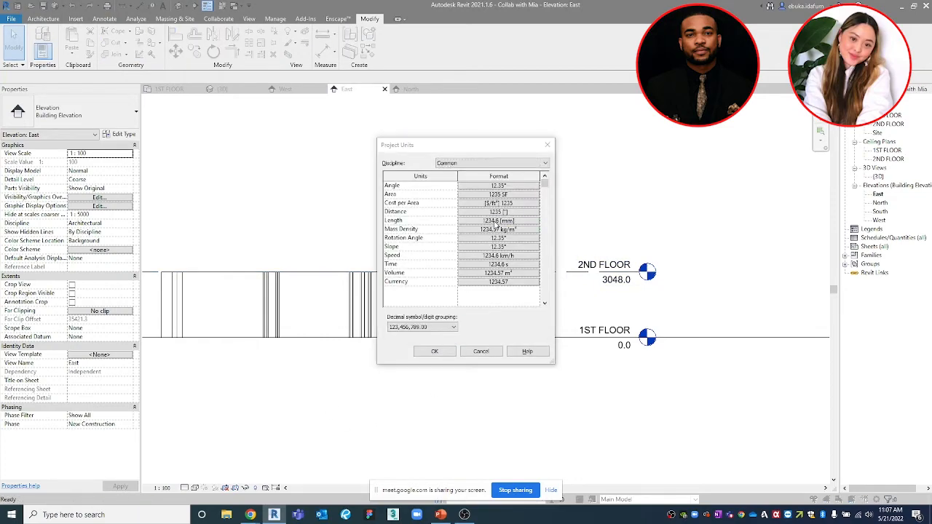
left_click(498, 220)
left_click(492, 203)
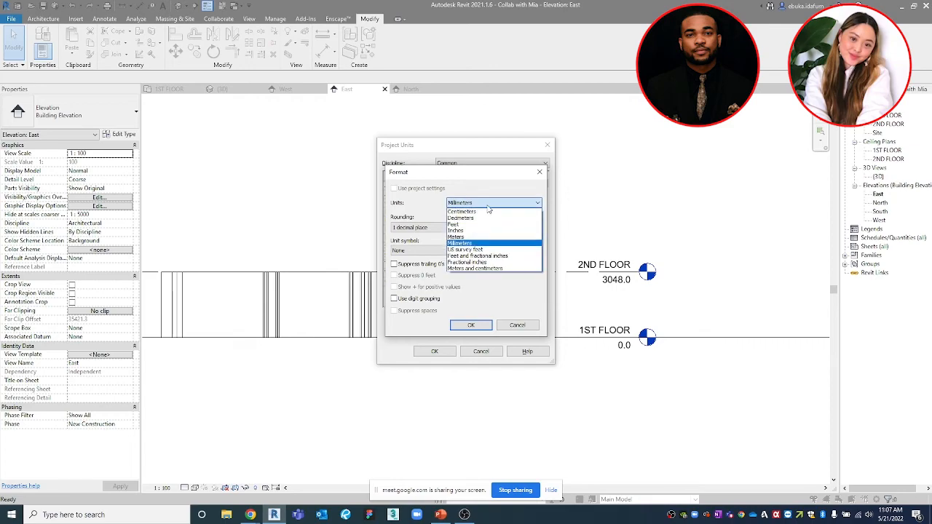
left_click(501, 256)
left_click(465, 325)
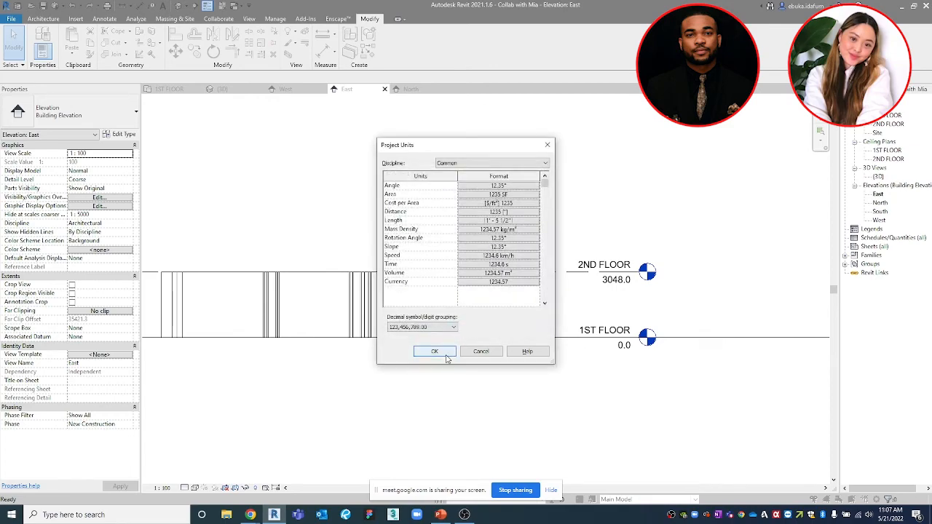
left_click(434, 351)
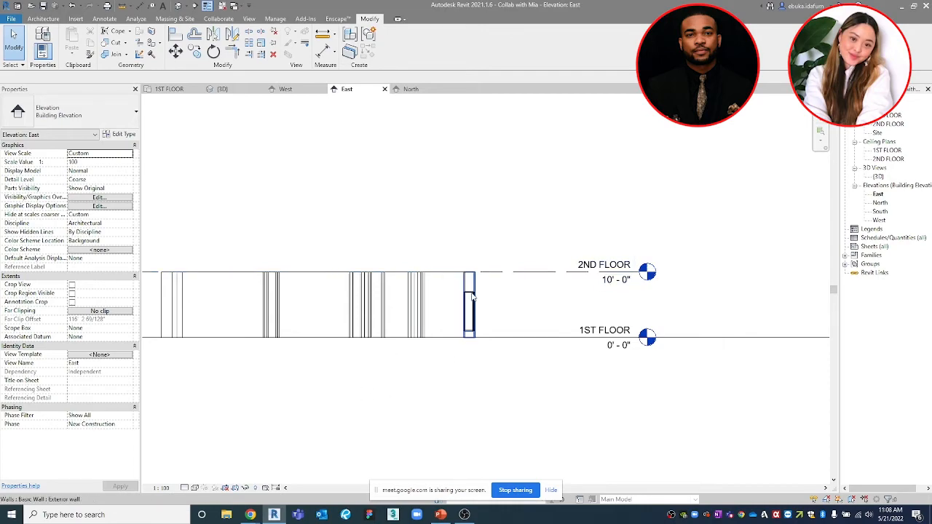
Examine the walls against the floor levels in the East elevation and select the 2ND FLOOR level
middle_click_drag(522, 306, 617, 311)
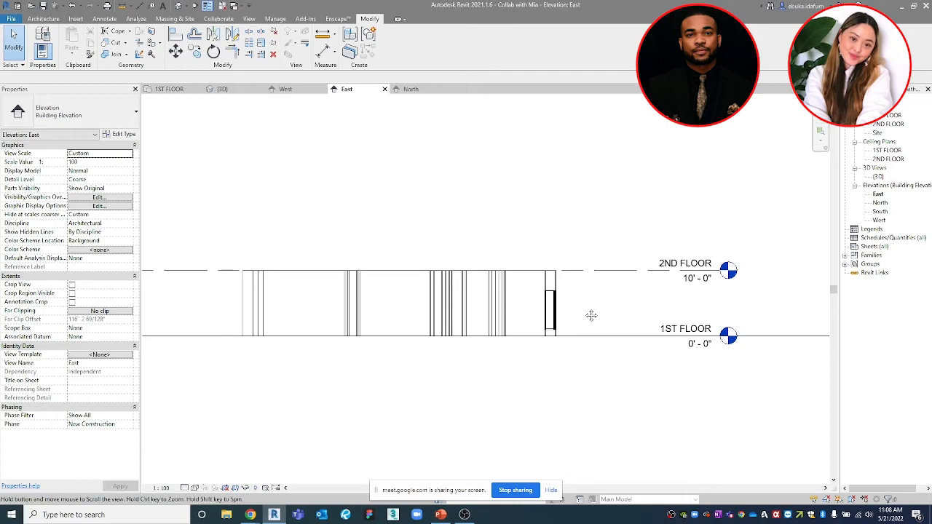
middle_click_drag(585, 312, 590, 323)
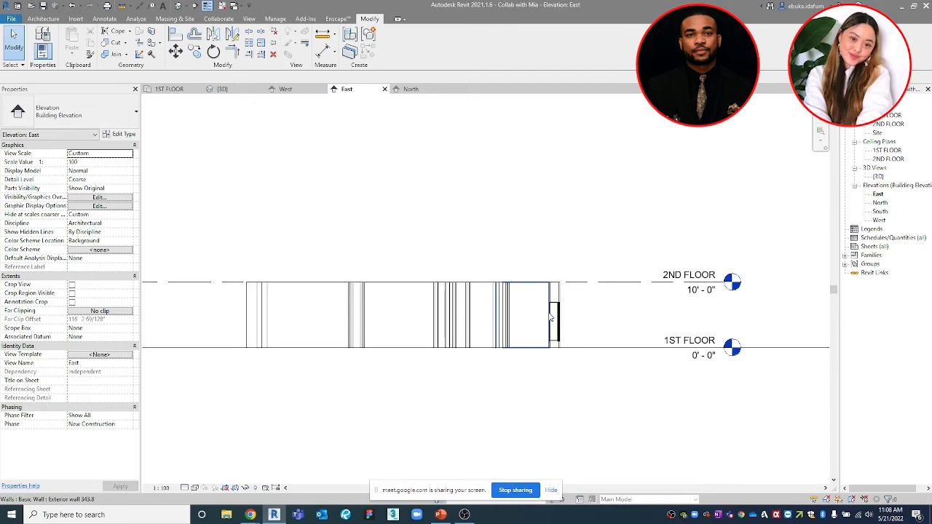
scroll(617, 319, "down", 2)
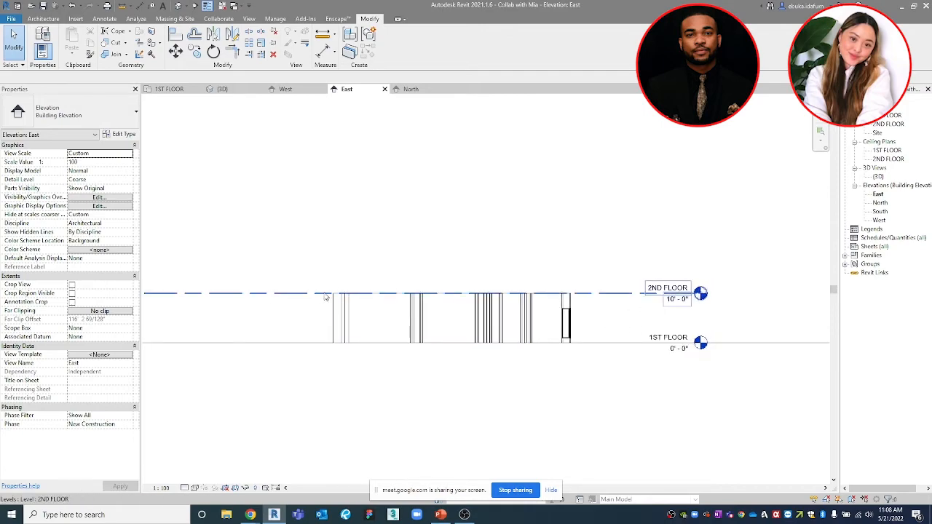
left_click(302, 294)
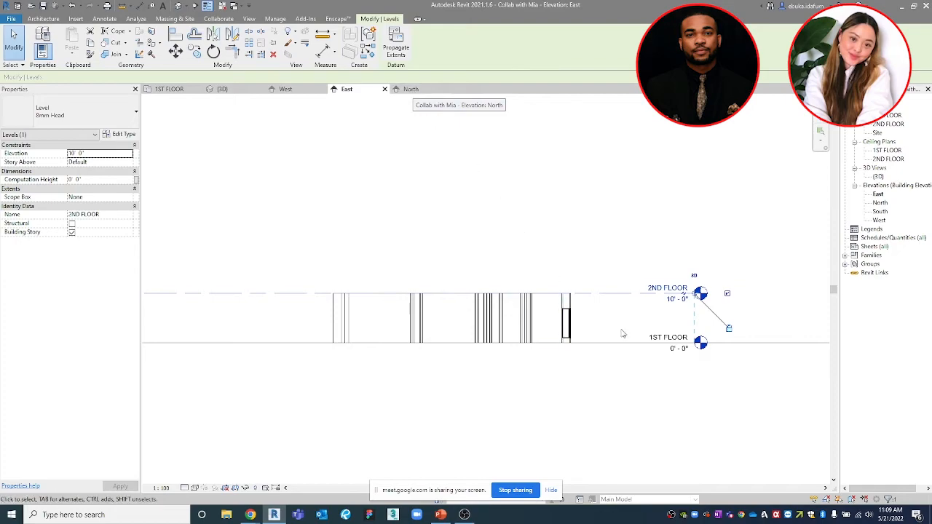
Return to the North elevation and locate the 2ND FLOOR level line and its level head
left_click(425, 92)
scroll(514, 272, "up", 4)
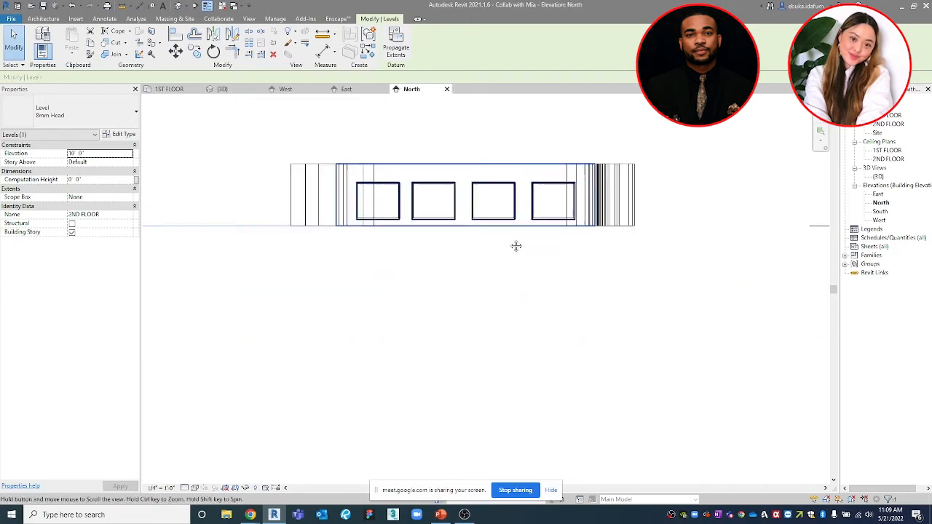
scroll(550, 279, "down", 4)
scroll(550, 278, "down", 1)
middle_click_drag(550, 279, 603, 312)
scroll(320, 314, "up", 2)
left_click(321, 330)
scroll(306, 273, "up", 2)
scroll(307, 275, "up", 1)
left_click(306, 274)
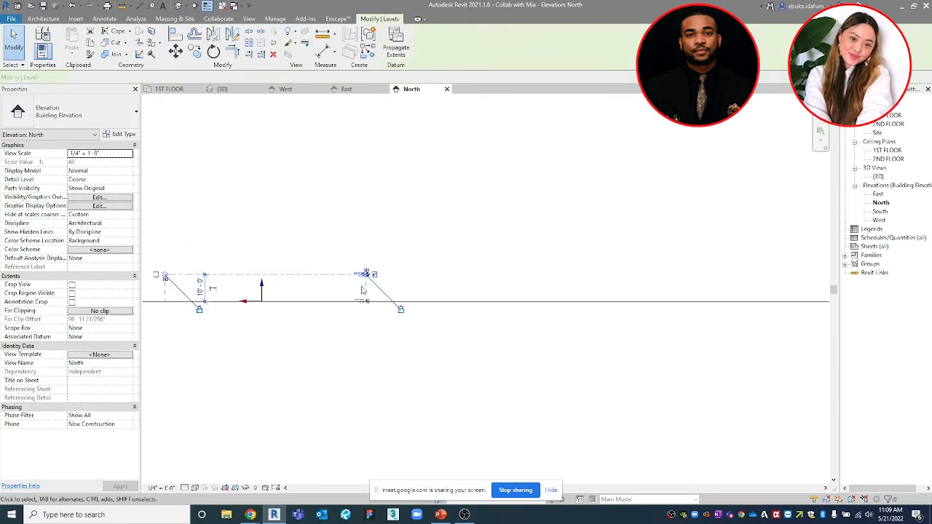
scroll(369, 284, "up", 6)
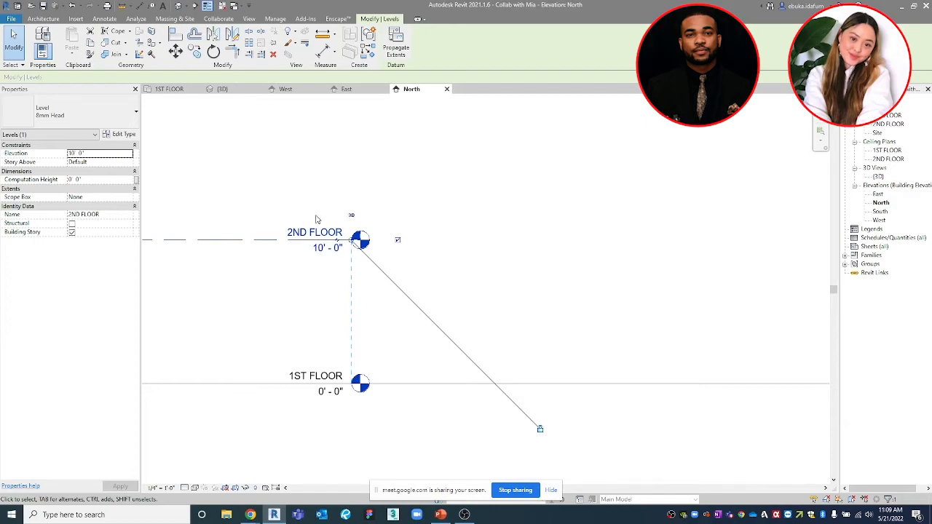
Extend the head end of the 2ND FLOOR level line past the far side of the building in the North elevation
left_click(265, 285)
left_click(257, 244)
left_click_drag(351, 240, 757, 241)
scroll(509, 257, "down", 8)
left_click(483, 202)
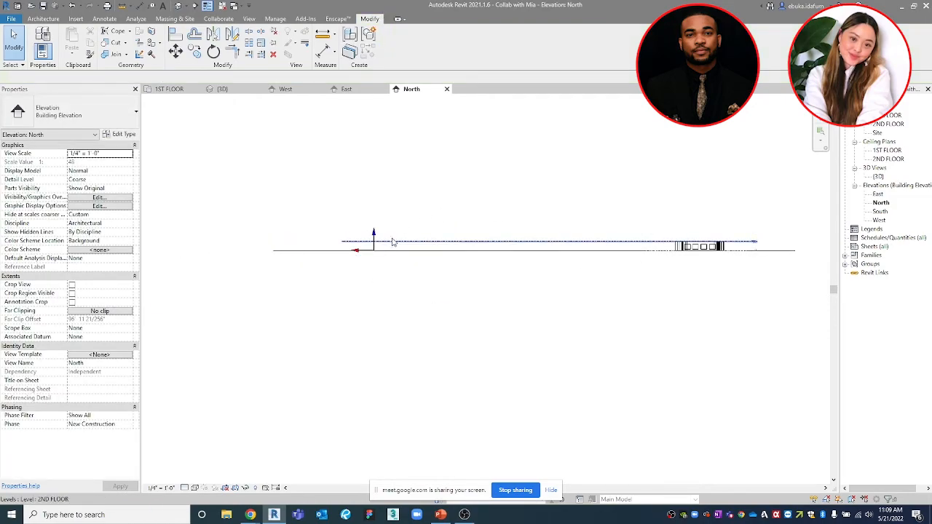
Shorten the opposite end of the 2ND FLOOR level line so that it ends just beyond the building's near side
scroll(347, 248, "up", 3)
left_click(347, 244)
scroll(320, 259, "up", 3)
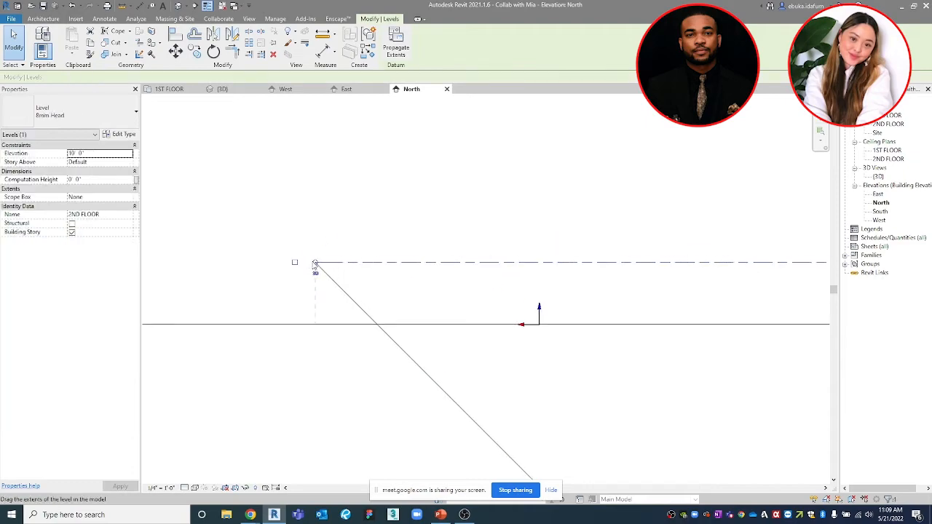
left_click_drag(316, 263, 570, 255)
scroll(356, 249, "down", 6)
scroll(336, 253, "down", 2)
scroll(568, 253, "up", 5)
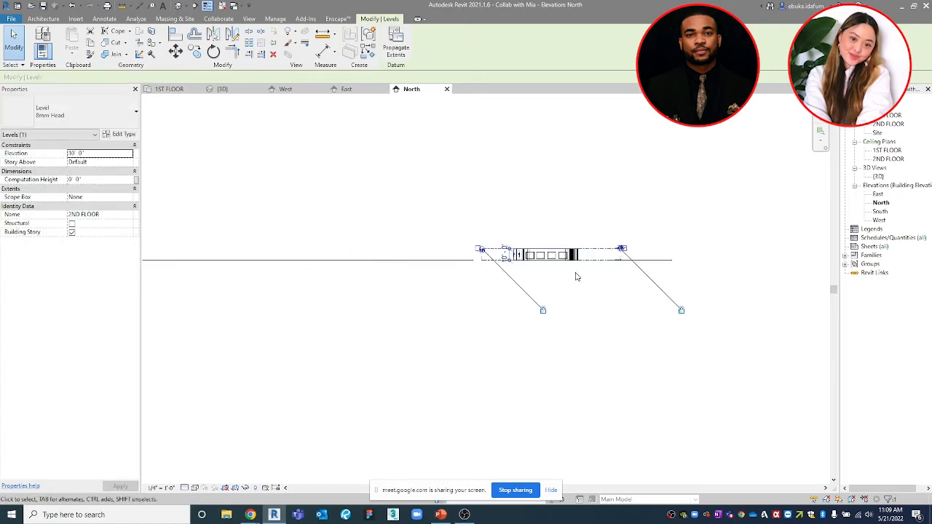
Deselect the level and switch the North elevation's visual style to Hidden Line
scroll(569, 253, "up", 3)
left_click(450, 313)
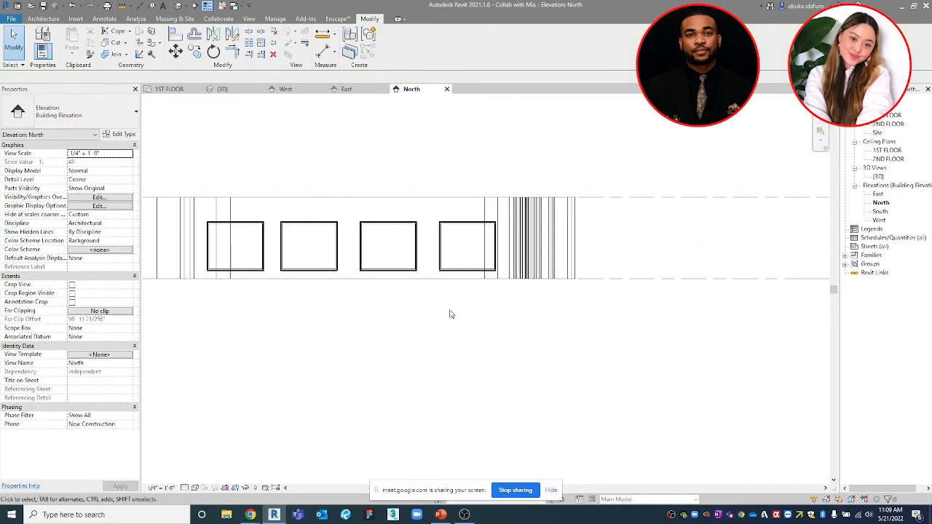
left_click(196, 490)
left_click(213, 449)
scroll(510, 296, "up", 2)
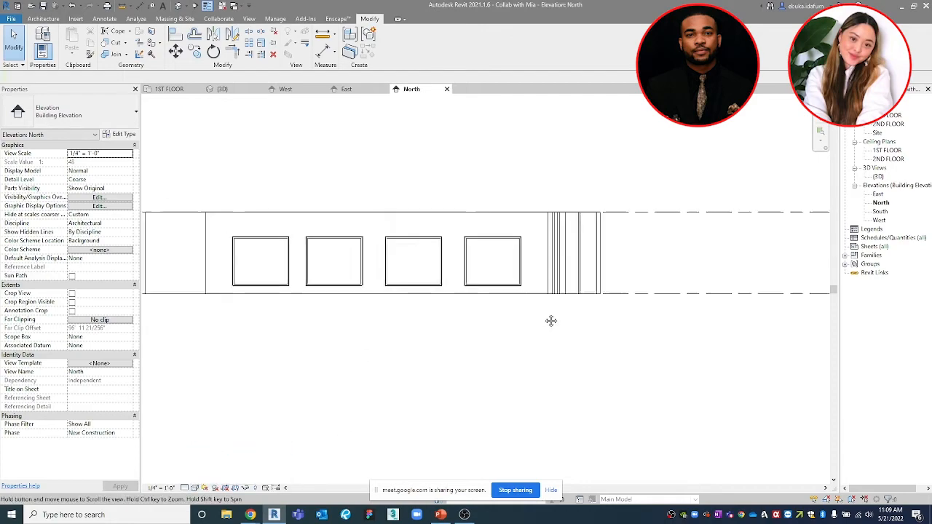
middle_click_drag(483, 338, 574, 366)
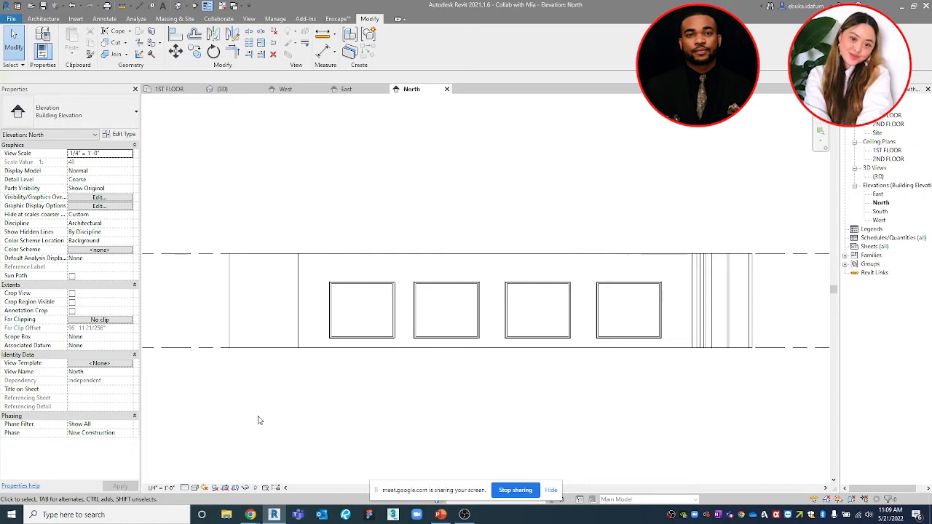
Save the project, leaving the reminder intervals as they are
scroll(362, 376, "down", 2)
scroll(362, 376, "down", 1)
scroll(306, 368, "up", 3)
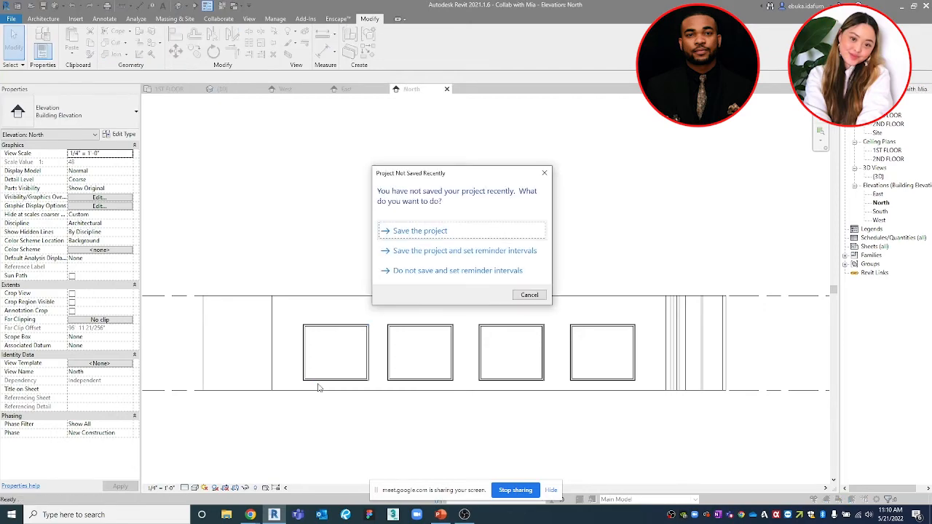
left_click(491, 229)
Try a detail line along the bottom edges of the four windows in the North elevation, and delete it
key("d")
key("l")
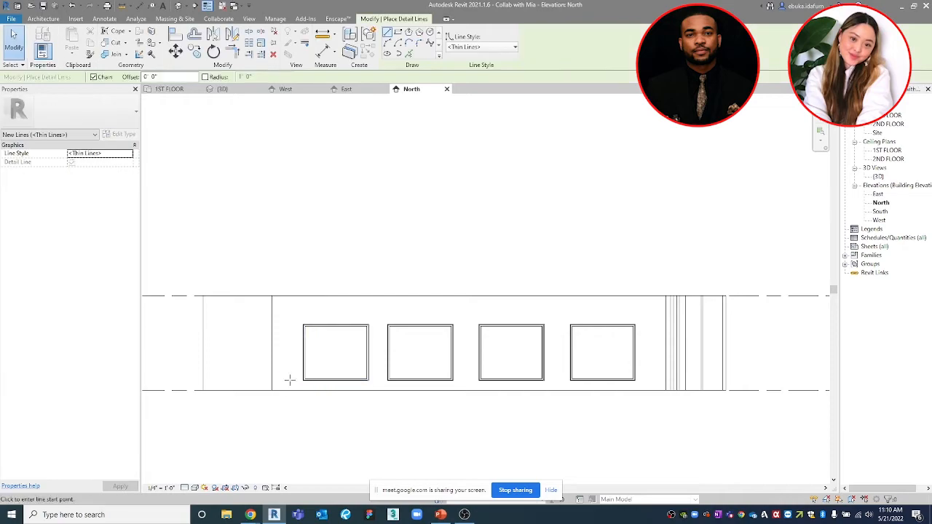
left_click(271, 379)
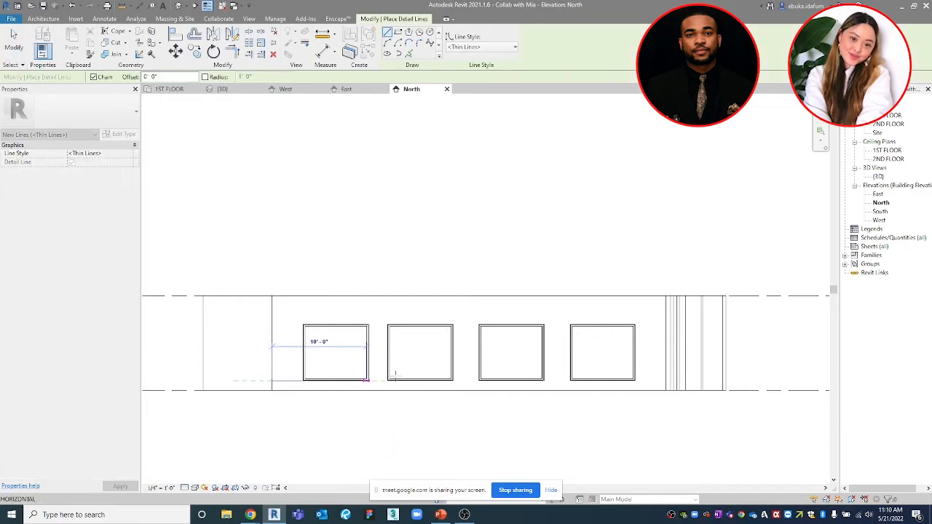
left_click(664, 380)
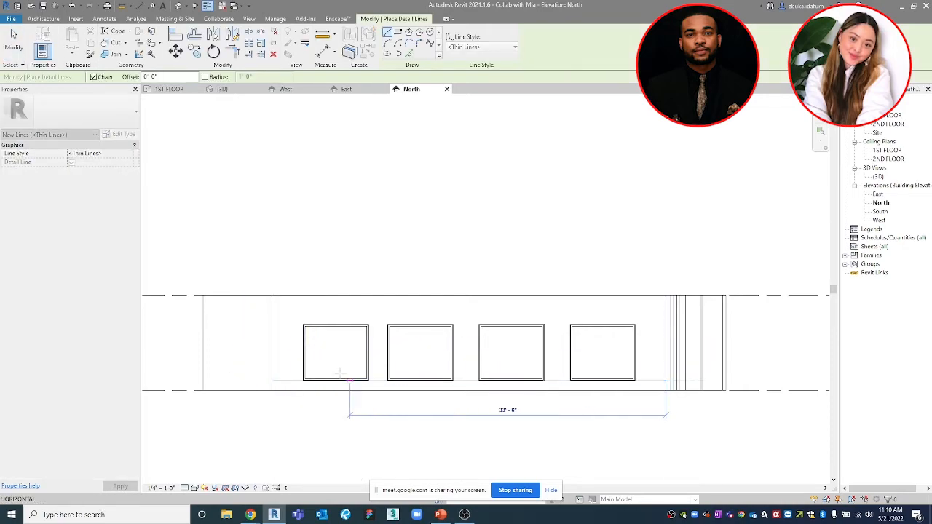
scroll(269, 379, "up", 3)
key("Escape")
key("Escape")
left_click(313, 383)
key("Delete")
Draw a 3'-0" vertical detail line up from the 1ST FLOOR level beside the first window, and a short horizontal line from its upper end
key("d")
key("l")
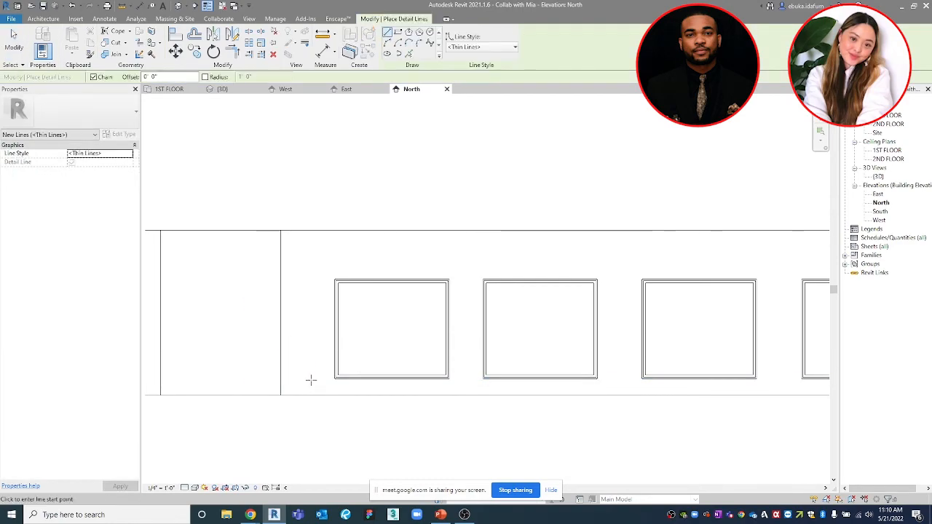
scroll(304, 393, "up", 4)
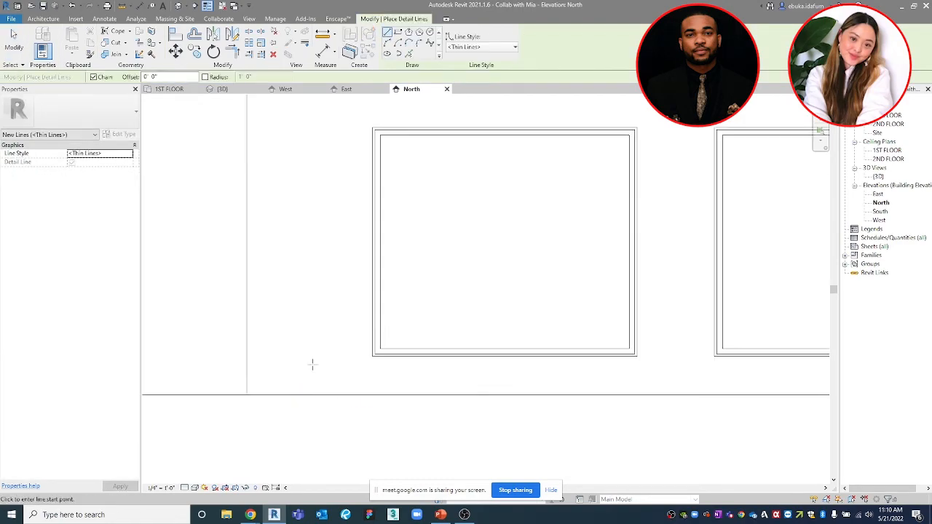
left_click(293, 394)
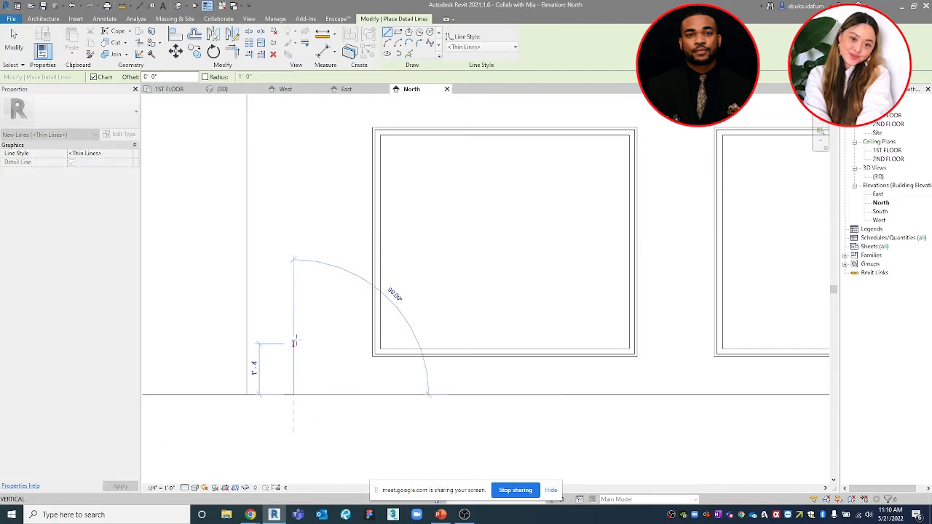
scroll(294, 320, "down", 2)
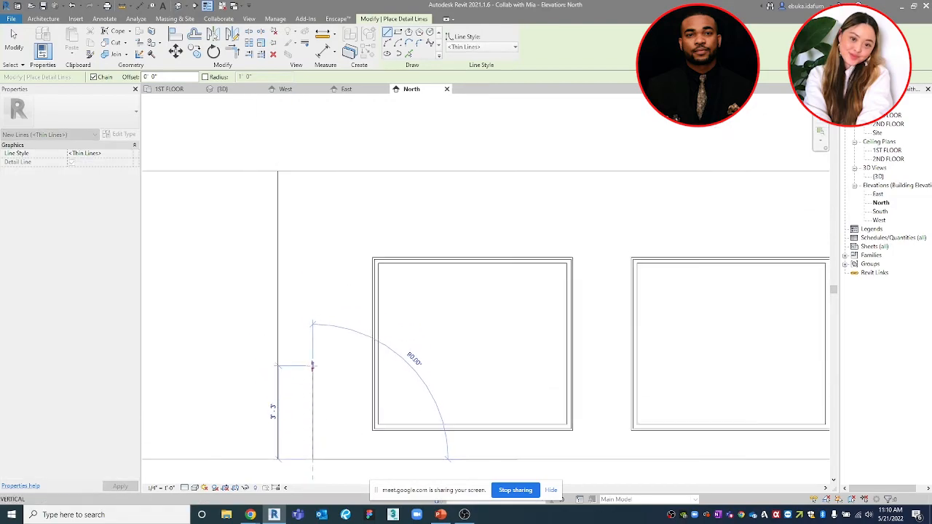
left_click(312, 373)
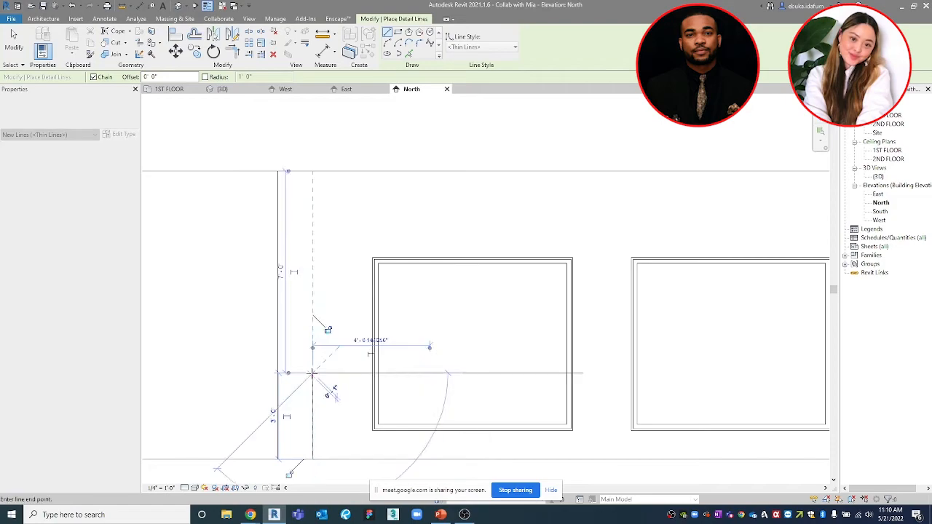
left_click(351, 372)
key("Escape")
key("Escape")
Stretch the short horizontal detail line across all four windows and past the building's far end, about 51 feet long
left_click(328, 374)
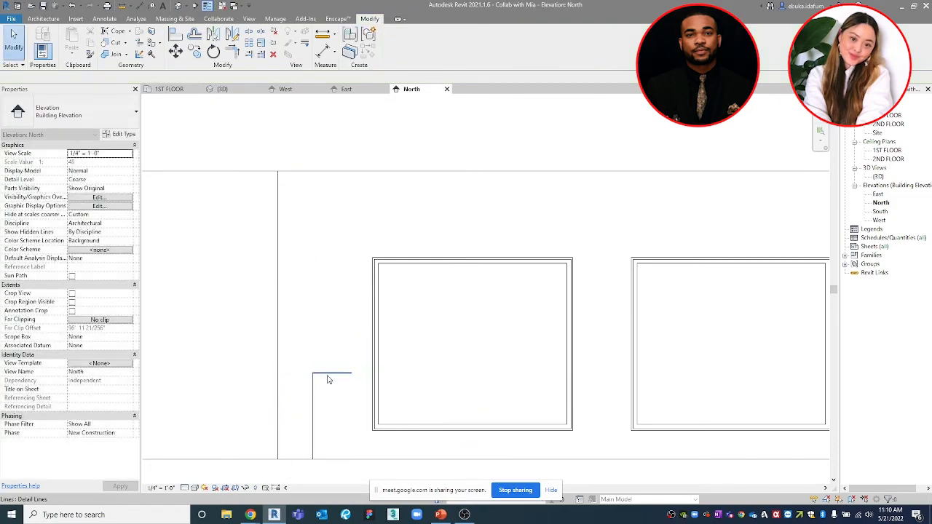
scroll(349, 372, "down", 2)
left_click_drag(345, 371, 396, 344)
scroll(396, 343, "down", 2)
middle_click_drag(396, 343, 245, 368)
left_click_drag(245, 368, 673, 372)
middle_click_drag(520, 387, 667, 358)
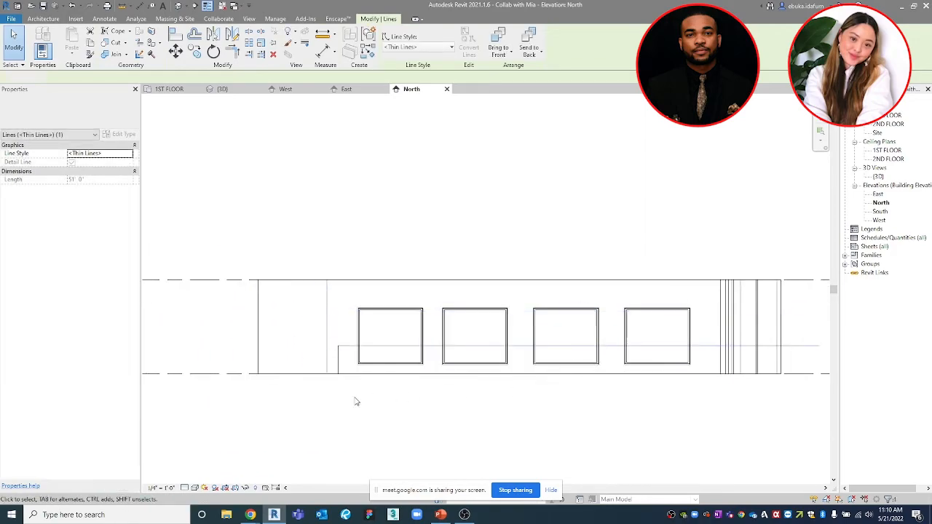
Delete the 3'-0" vertical detail line, keeping the long horizontal reference line
scroll(332, 357, "up", 4)
left_click(333, 357)
left_click(352, 359)
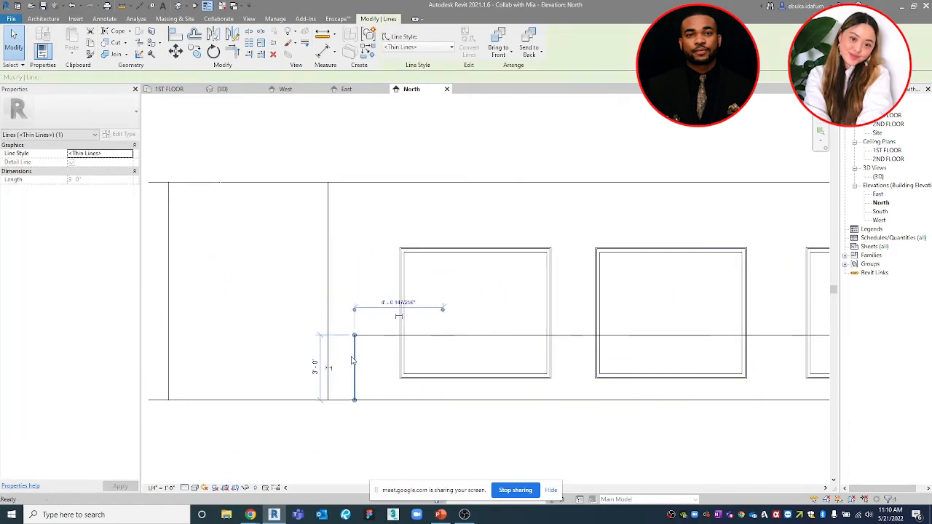
key("Delete")
Try to move the first window up onto the horizontal reference line, and undo the move
key("d")
key("l")
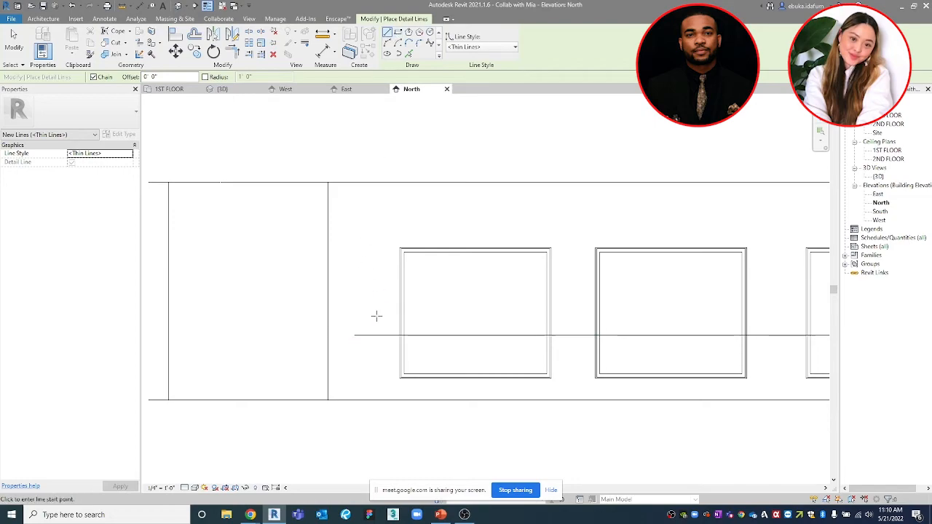
mouse_move(390, 287)
middle_mouse_down()
mouse_move(364, 283)
mouse_move(364, 302)
mouse_move(373, 292)
middle_mouse_up()
key("Escape")
left_click(376, 282)
scroll(389, 339, "up", 3)
left_click_drag(389, 339, 402, 295)
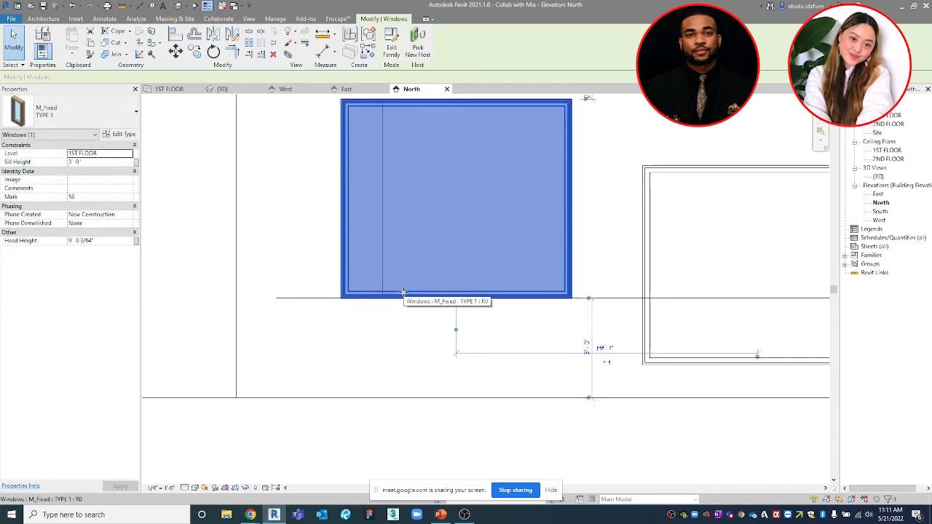
key("ctrl+z")
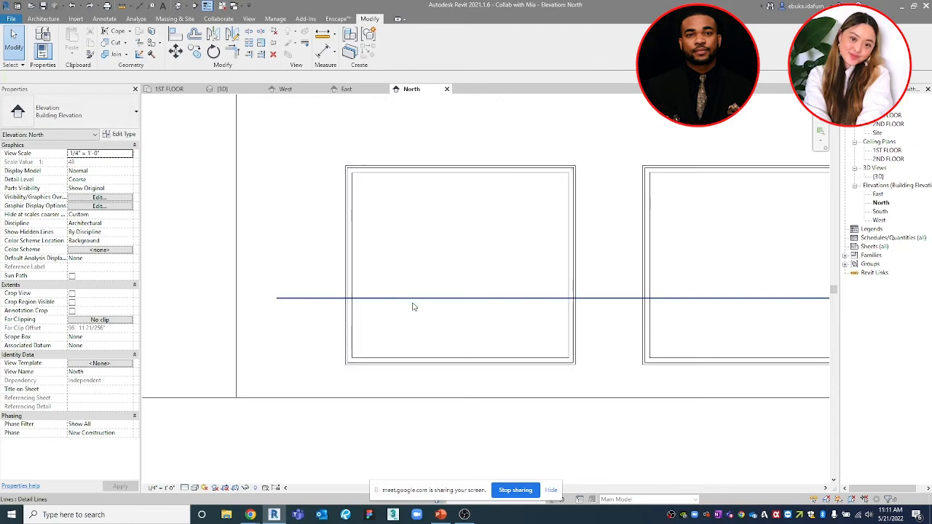
Set the sill height of the first window beside the reference line's start to 3' 0"
left_click(512, 374)
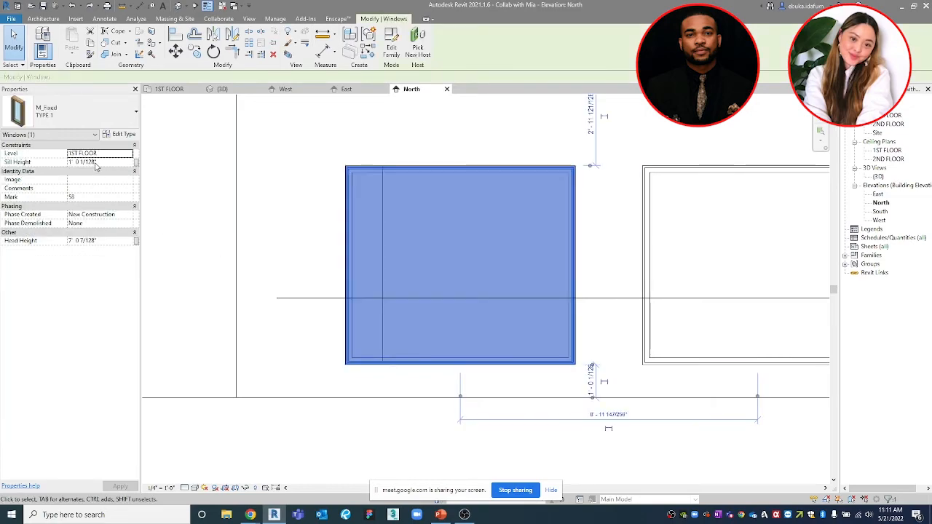
left_click(96, 162)
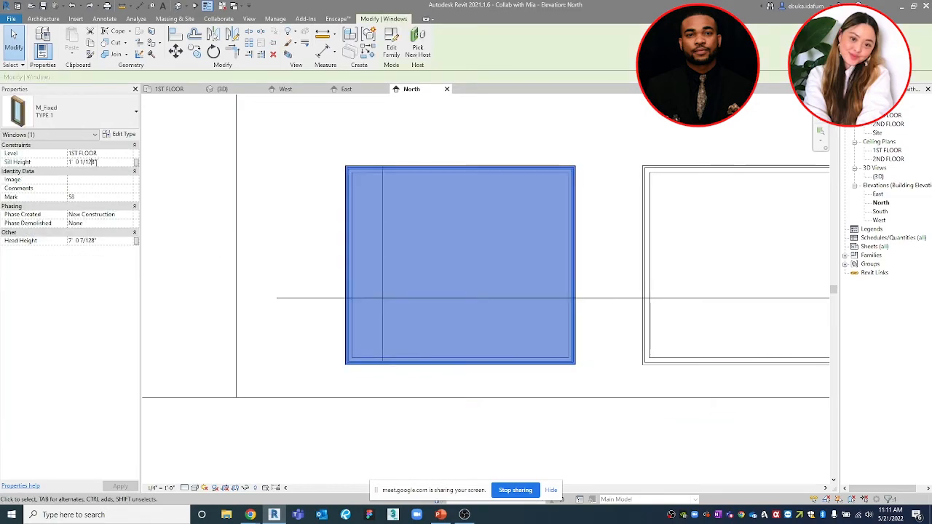
left_click_drag(72, 162, 81, 162)
type("3")
key("BackSpace")
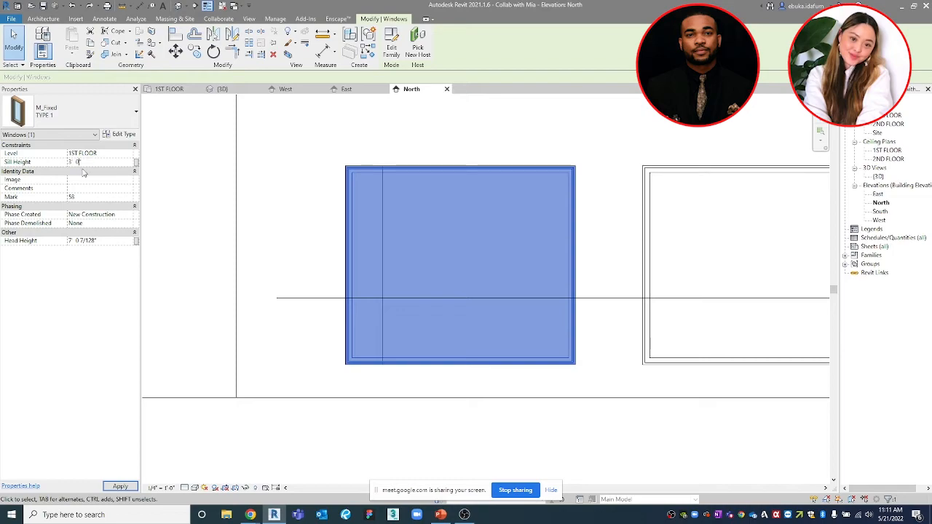
key("Return")
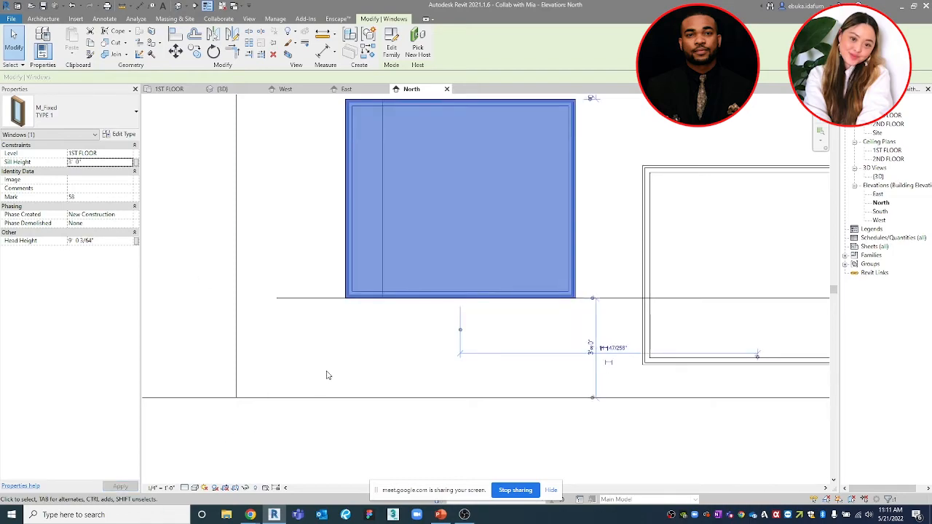
left_click(339, 343)
Select the other three windows in the North elevation together and set their sill height to 3' 0"
scroll(331, 353, "down", 3)
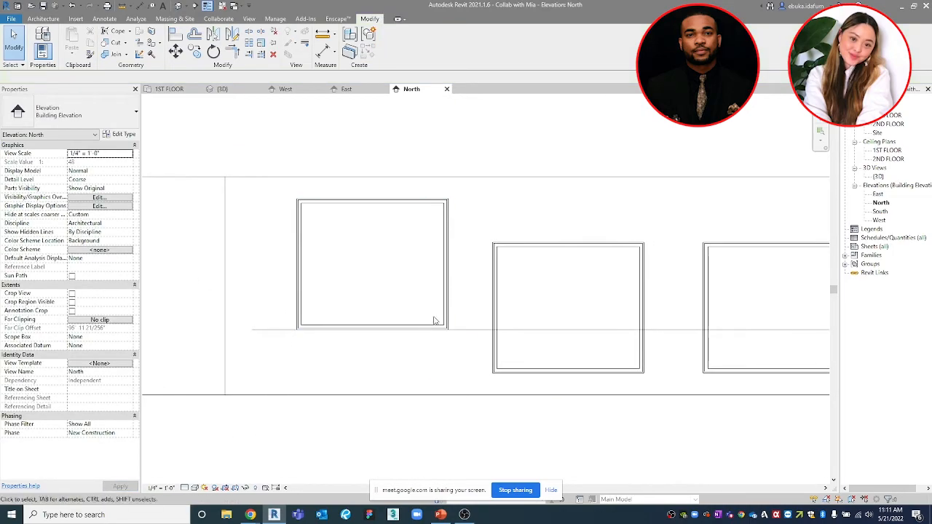
left_click(495, 313)
scroll(495, 311, "down", 1)
middle_click_drag(624, 282, 498, 293)
left_click(586, 280, "ctrl")
scroll(586, 279, "down", 1)
left_click(619, 293, "ctrl")
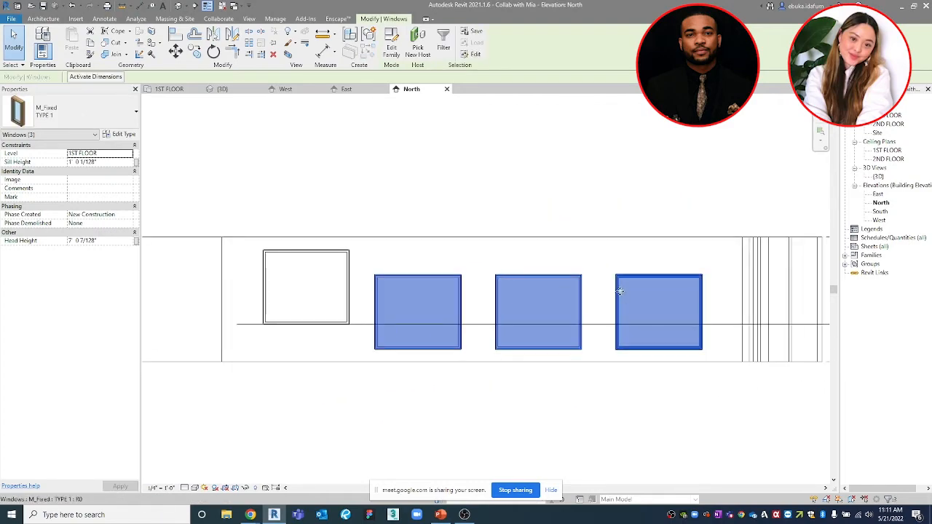
left_click(69, 162)
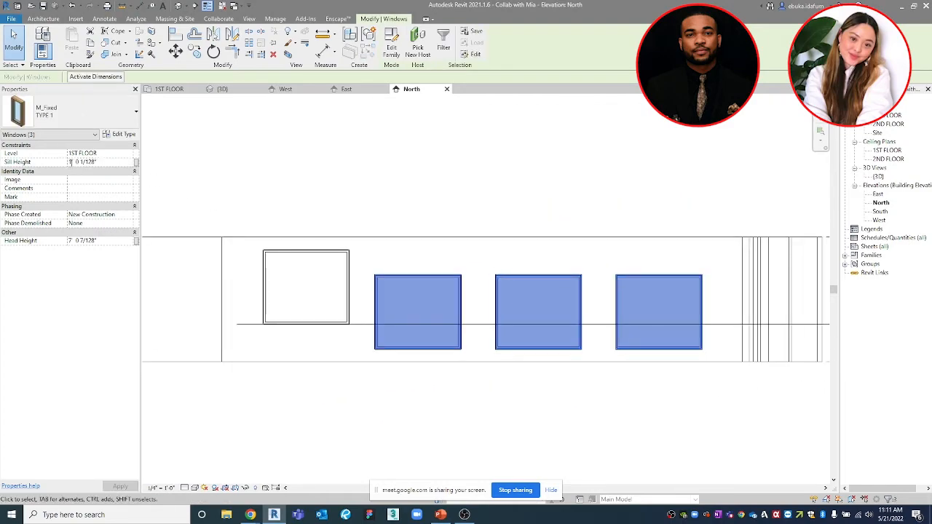
type("3")
left_click_drag(95, 161, 76, 163)
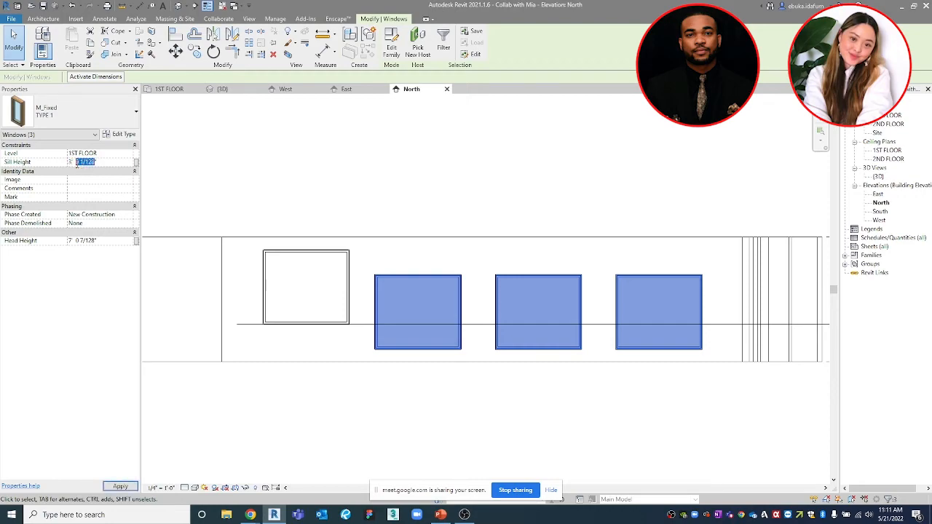
type("6")
left_click(458, 386)
Examine the four windows against the reference line and the 1ST FLOOR and 2ND FLOOR levels
scroll(482, 374, "down", 2)
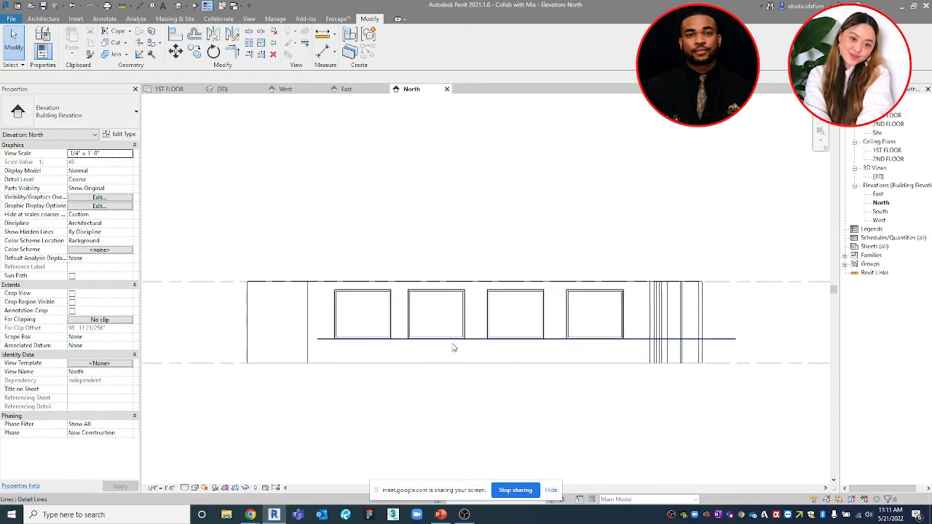
scroll(495, 348, "down", 2)
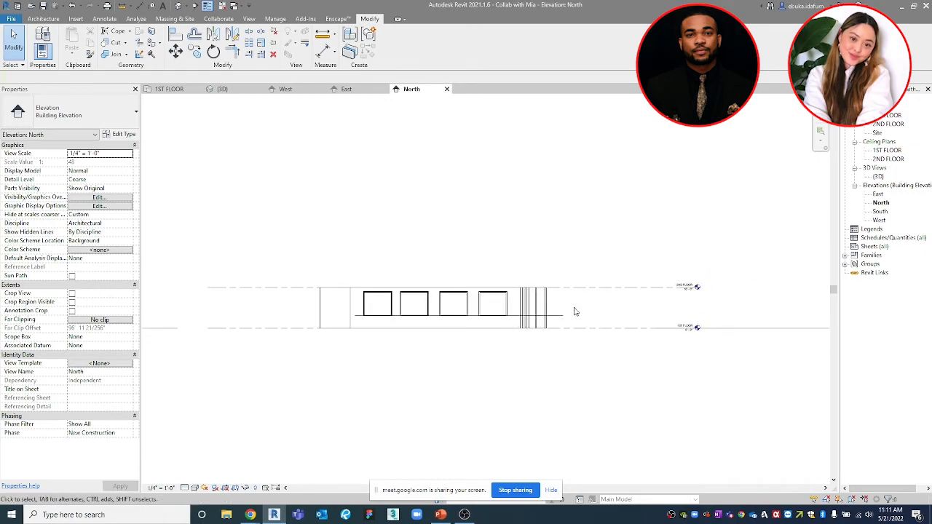
scroll(603, 303, "up", 2)
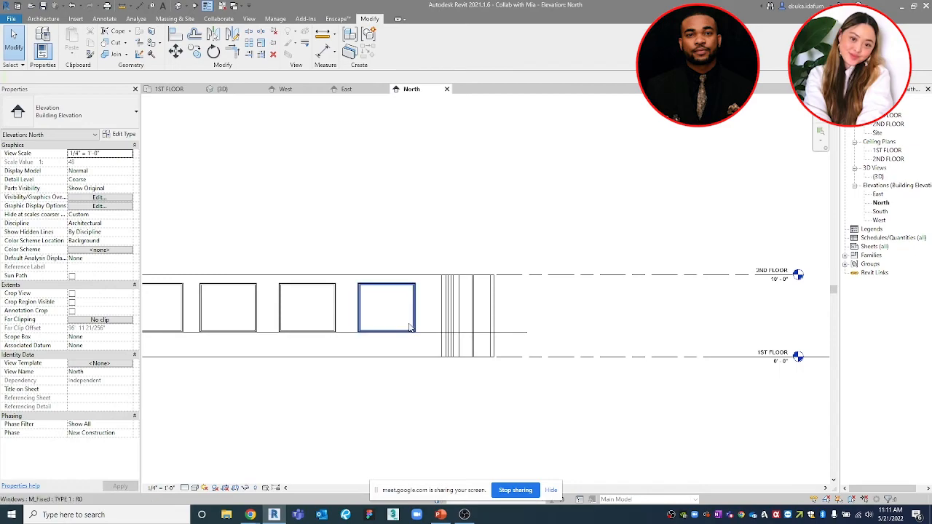
scroll(408, 325, "down", 1)
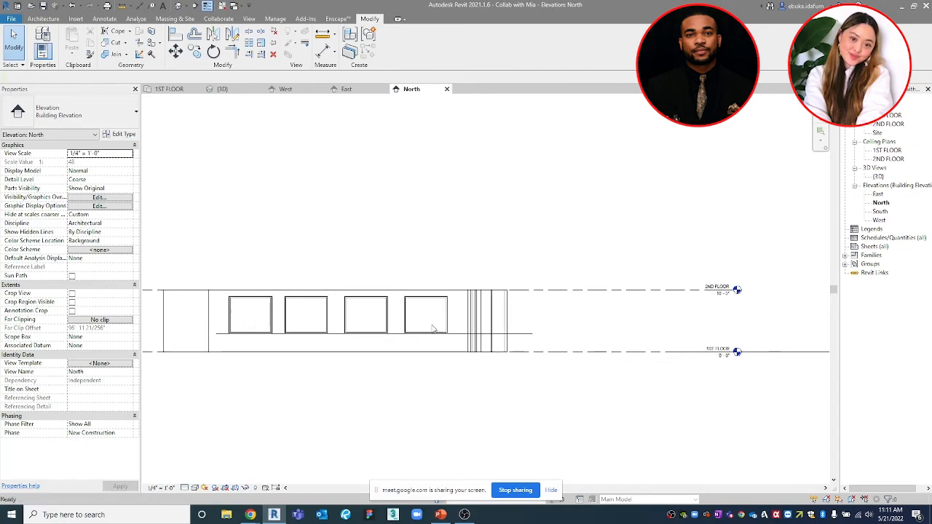
scroll(422, 327, "down", 1)
scroll(424, 297, "up", 2)
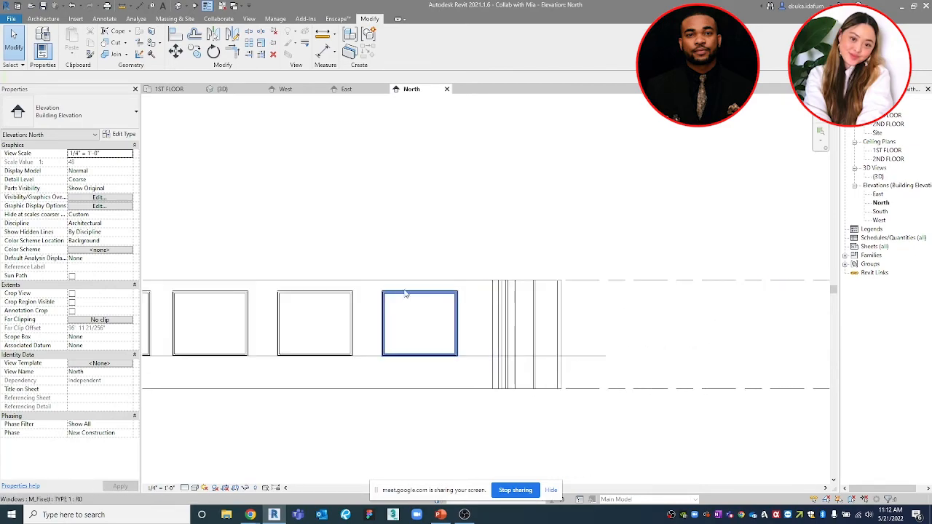
middle_click_drag(429, 298, 406, 270)
scroll(486, 297, "down", 2)
scroll(589, 321, "down", 1)
middle_click_drag(589, 321, 460, 306)
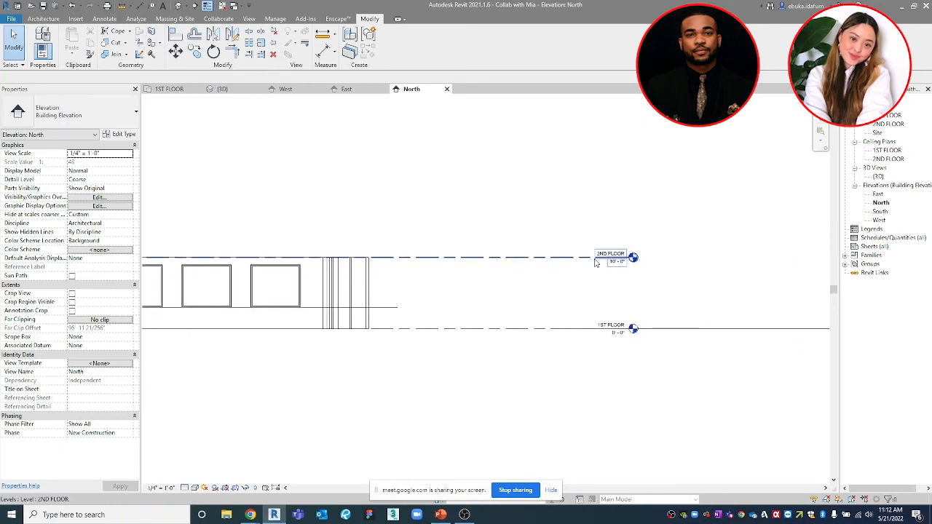
Delete the long horizontal reference line running beneath the four windows
middle_click_drag(488, 310, 665, 250)
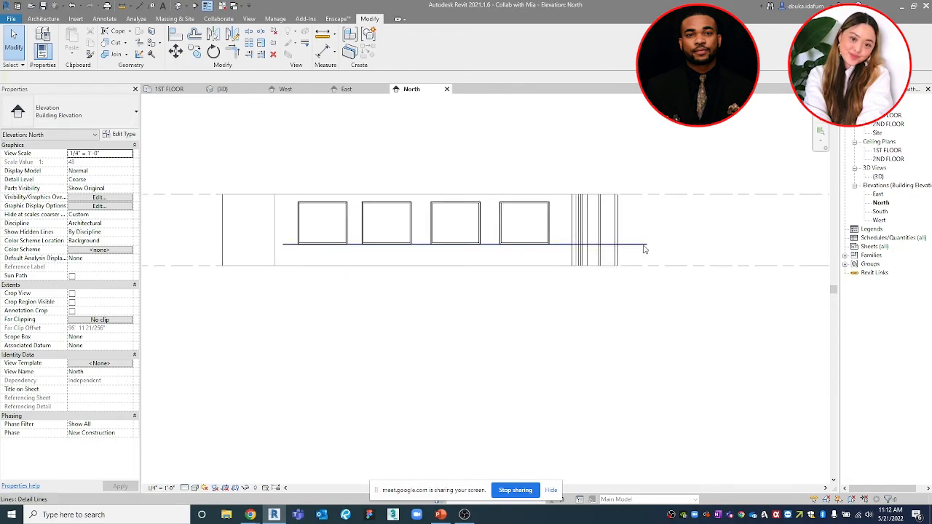
left_click(644, 247)
key("Delete")
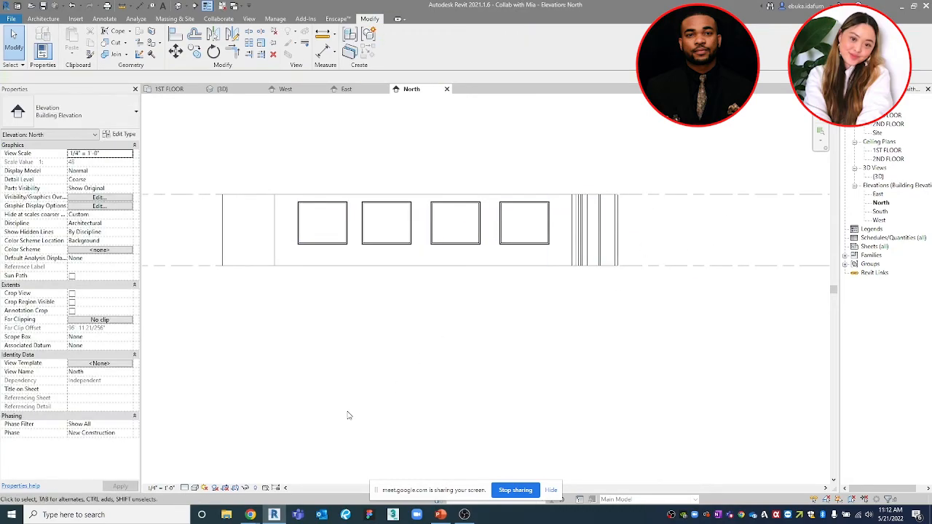
Set the North elevation's visual style to Shaded and inspect the four windows
left_click(195, 488)
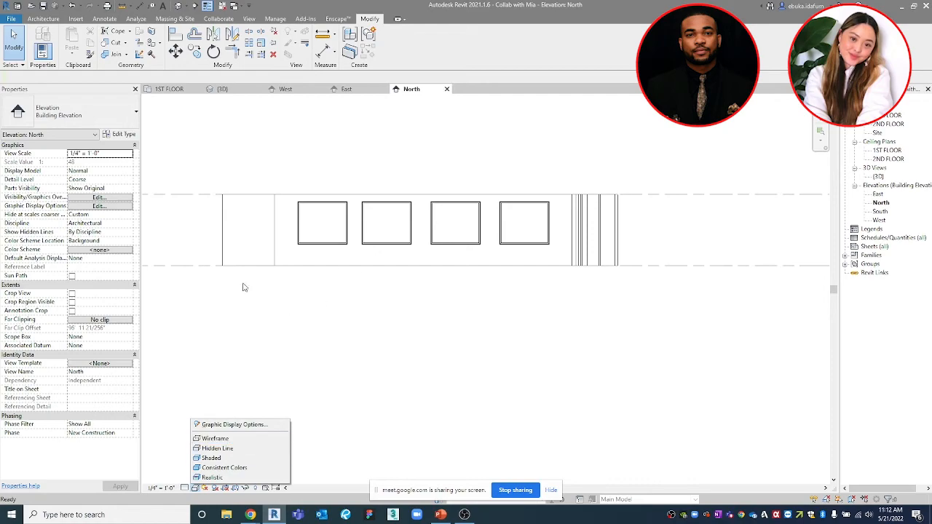
left_click(212, 458)
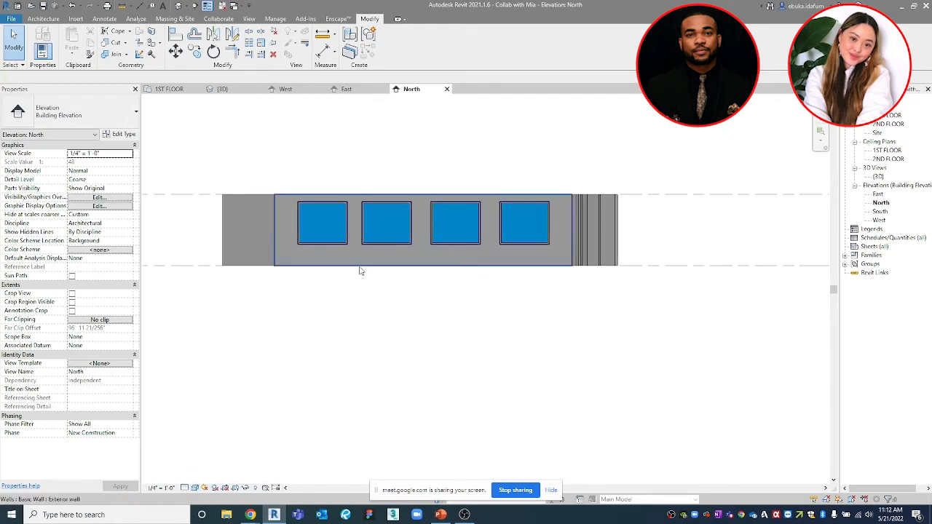
scroll(358, 268, "up", 3)
scroll(343, 232, "down", 4)
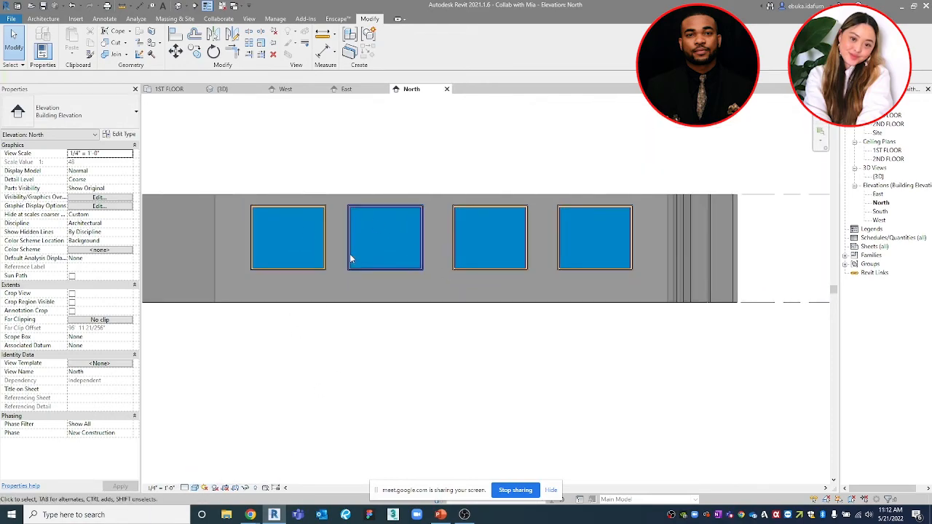
Switch the North elevation to Consistent Colors, then to Realistic, and inspect the window frame's wood material up close
left_click(195, 488)
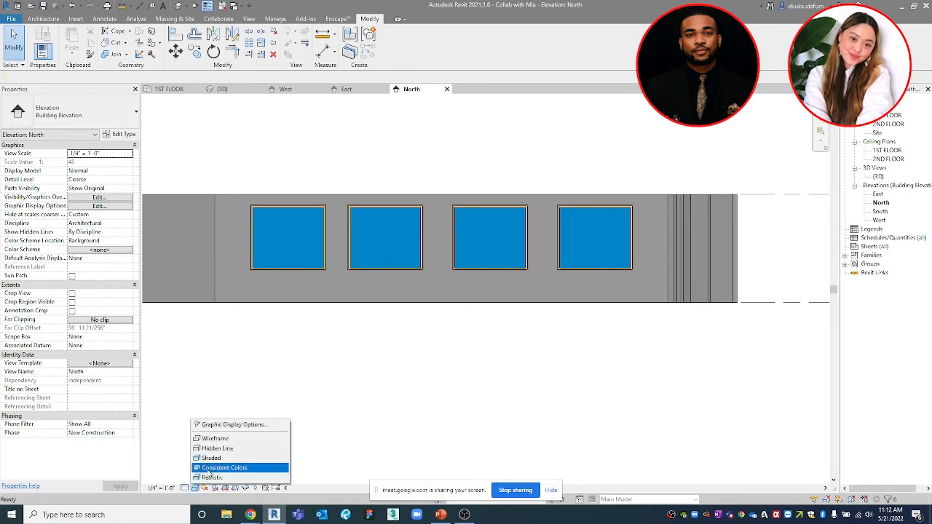
left_click(218, 469)
left_click(195, 489)
left_click(212, 479)
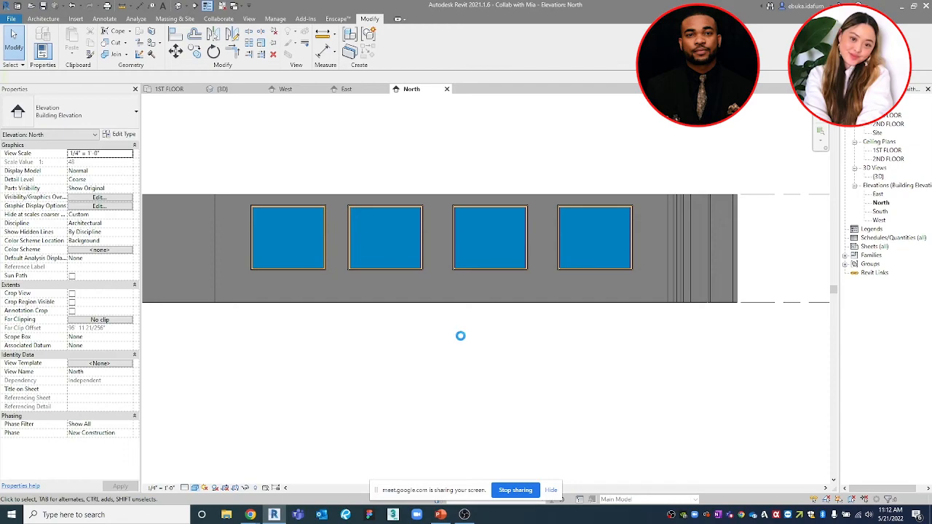
scroll(346, 245, "up", 8)
scroll(419, 233, "up", 5)
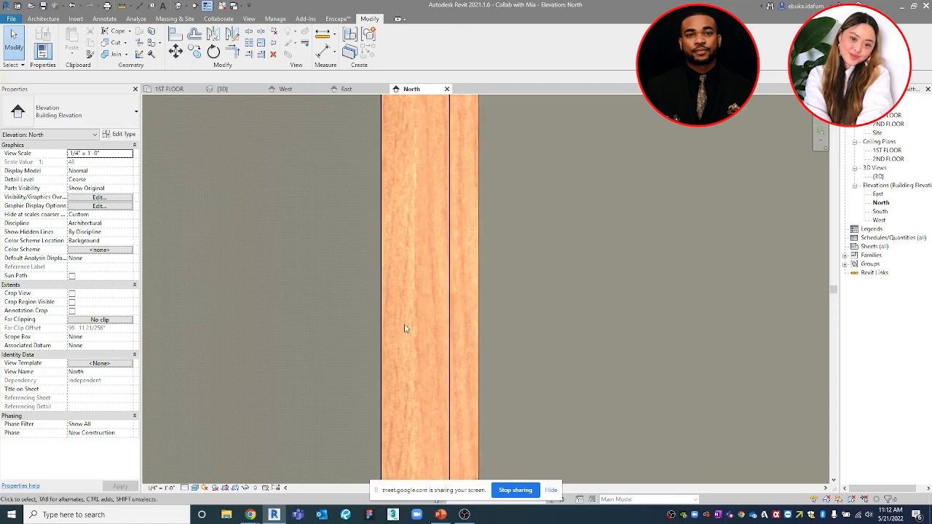
scroll(426, 323, "down", 6)
scroll(472, 322, "down", 5)
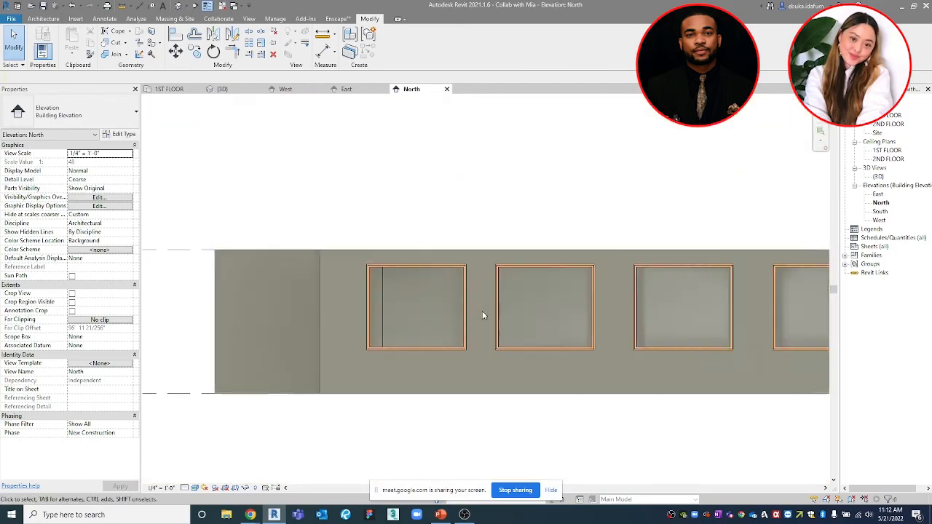
Change the North elevation's visual style from Realistic to Hidden Line
left_click(196, 488)
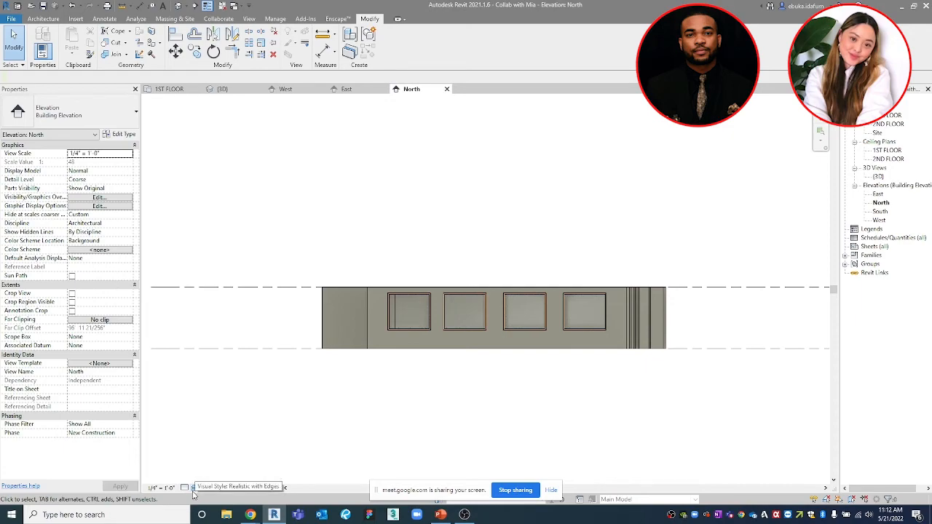
left_click(192, 492)
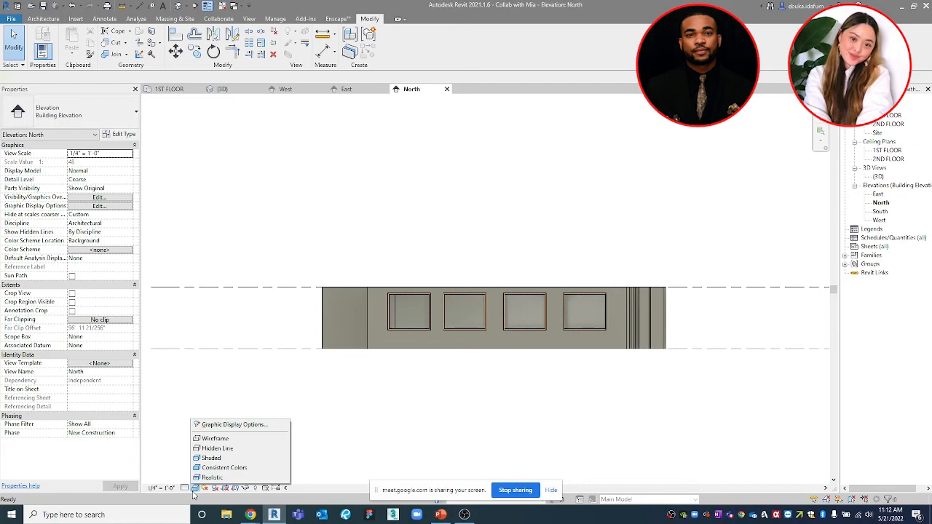
left_click(221, 448)
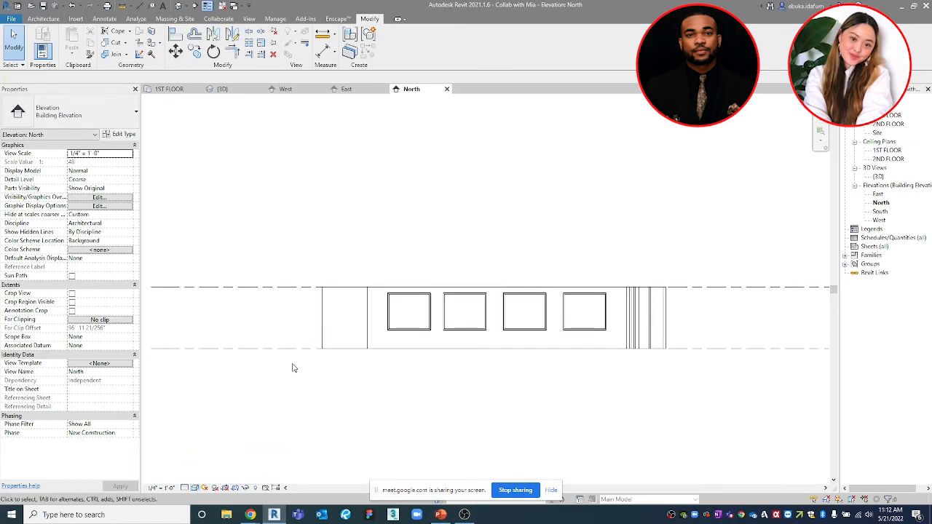
Display the North elevation as Shaded and examine the lower corner of a window frame up close
left_click(196, 488)
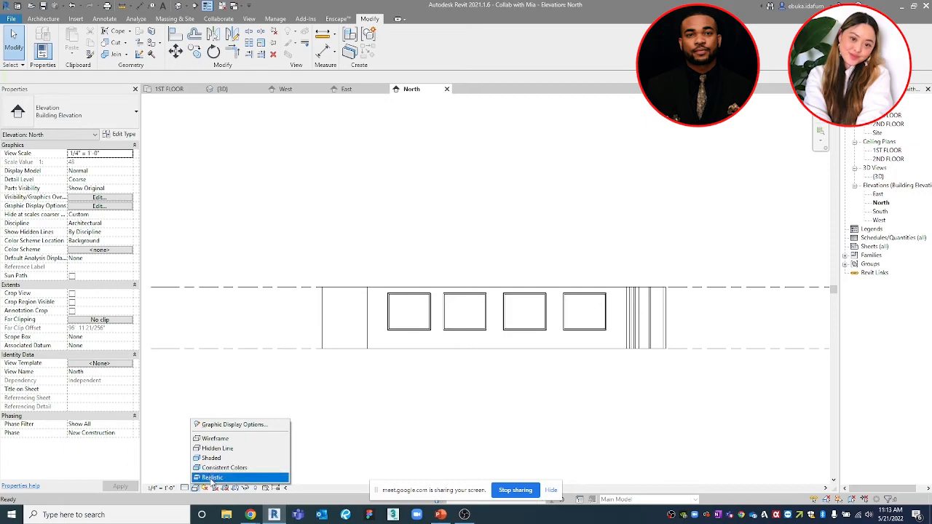
left_click(221, 458)
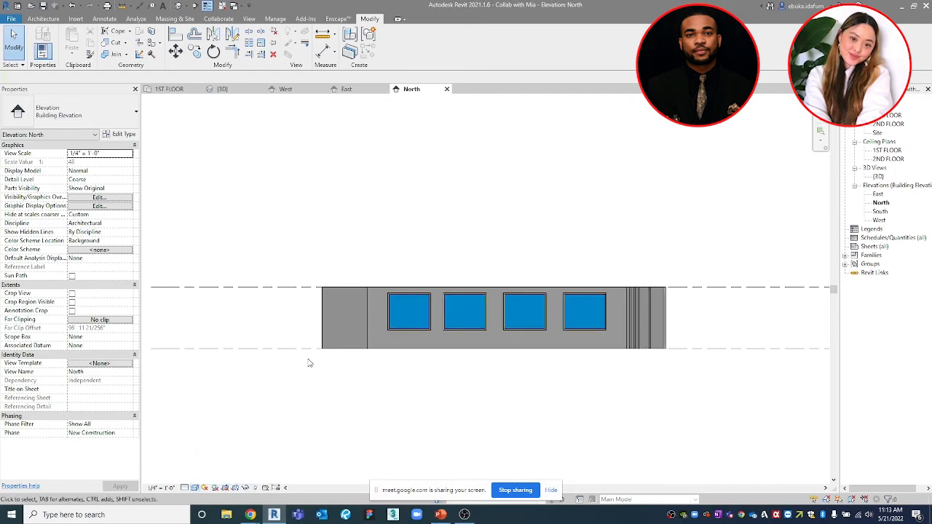
scroll(377, 328, "up", 1)
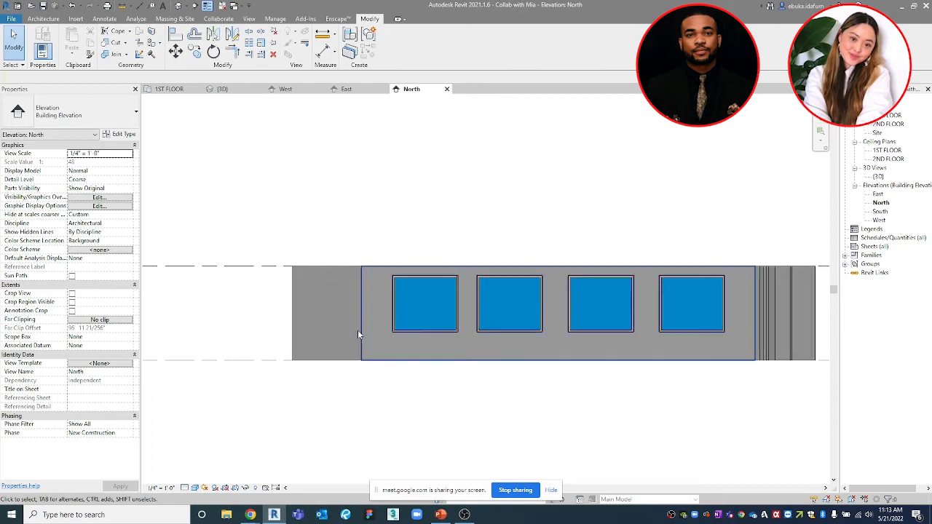
scroll(364, 343, "up", 2)
scroll(410, 305, "up", 3)
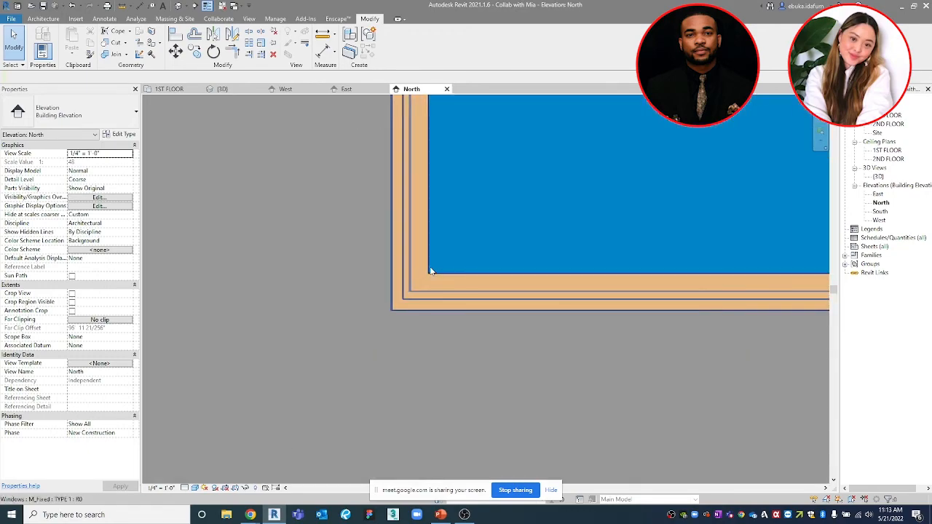
scroll(414, 367, "down", 2)
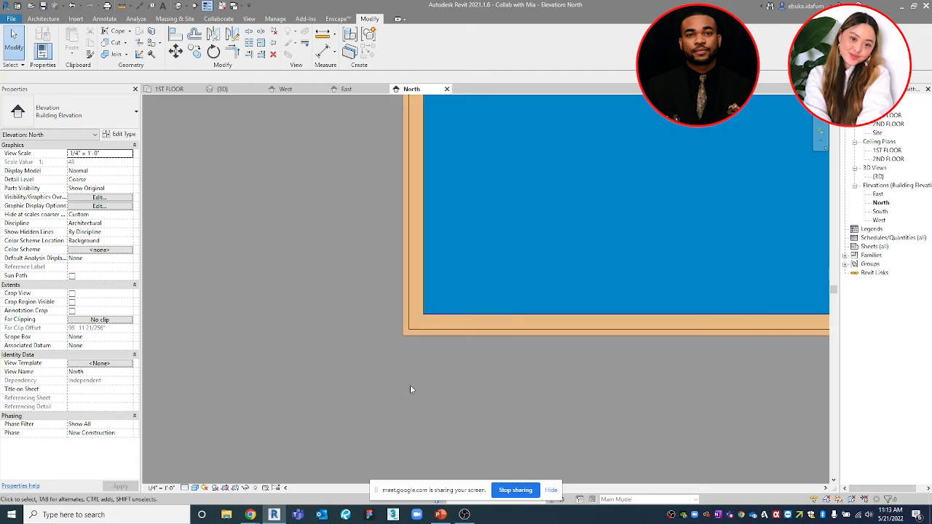
middle_click_drag(414, 391, 447, 312)
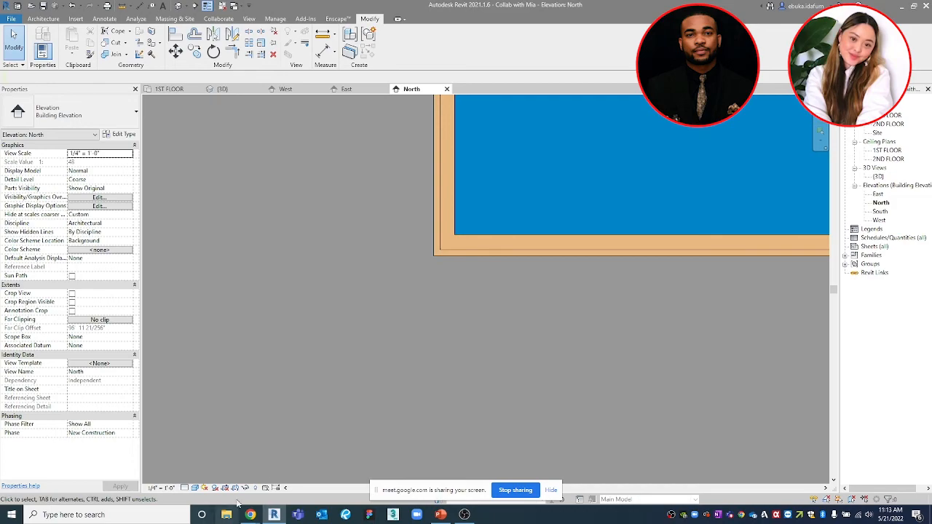
Return the North elevation to the Hidden Line visual style
left_click(195, 488)
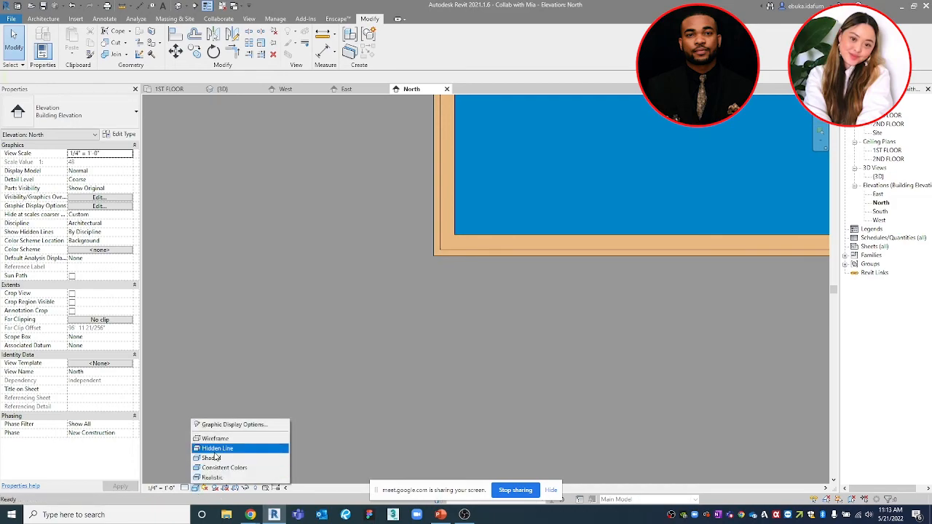
left_click(216, 449)
scroll(374, 357, "down", 5)
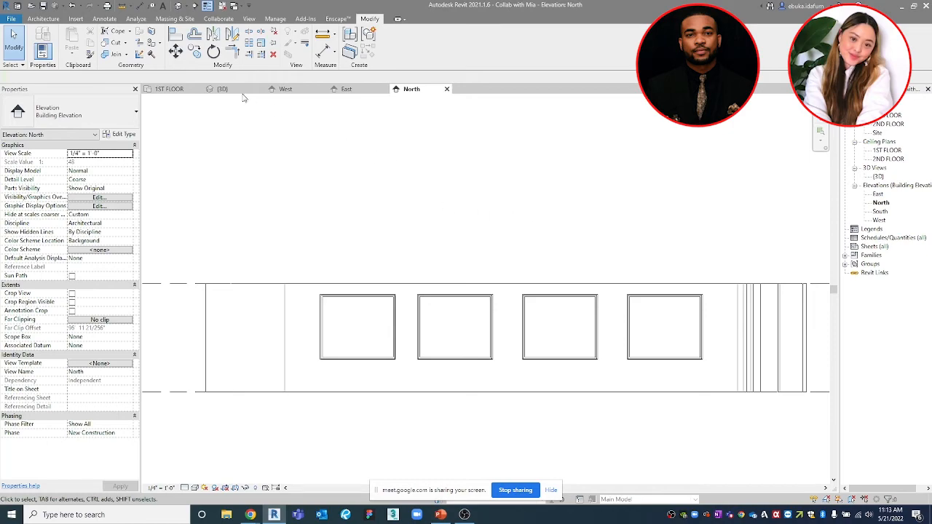
Open the 1ST FLOOR plan and set its visual style to Hidden Line
left_click(169, 89)
scroll(386, 480, "down", 2)
middle_click_drag(393, 335, 396, 320)
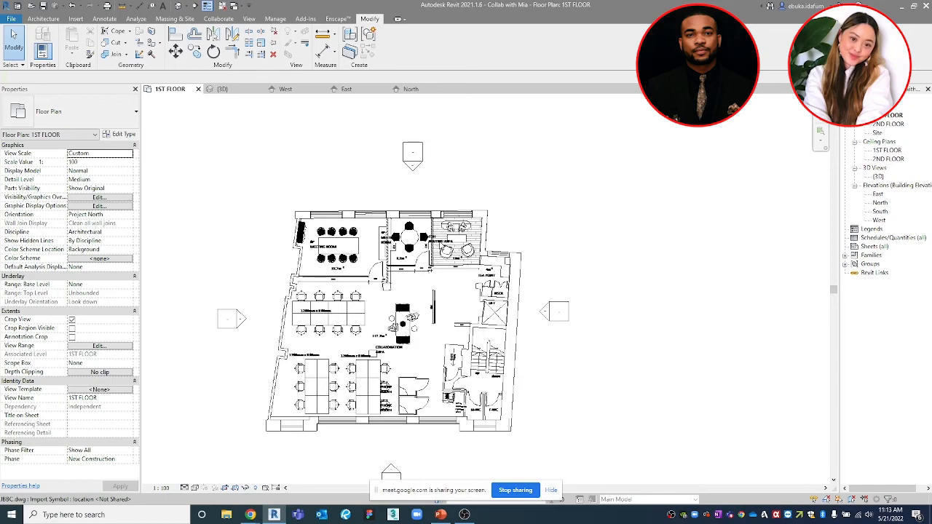
left_click(195, 487)
left_click(218, 446)
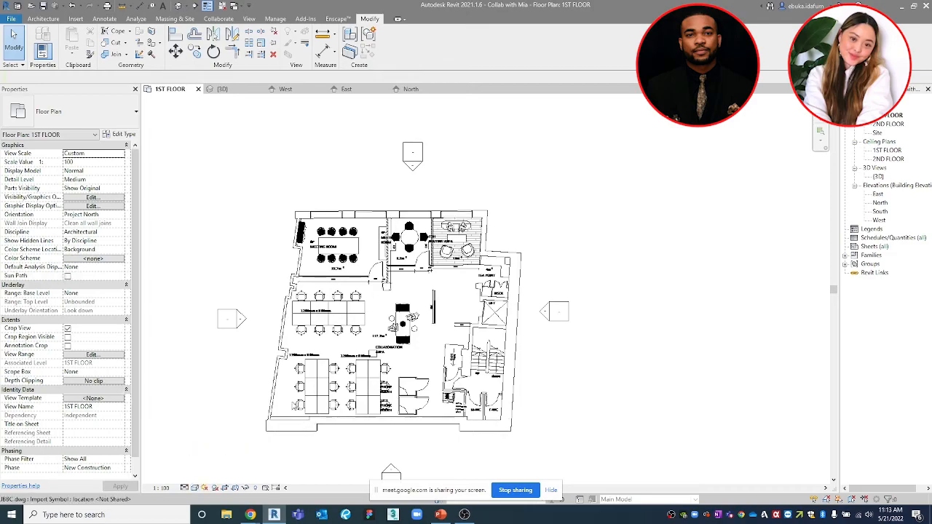
Flip the facing of the first window above the 8P meeting room so its frame sits on the room side
scroll(307, 378, "up", 5)
scroll(307, 379, "down", 3)
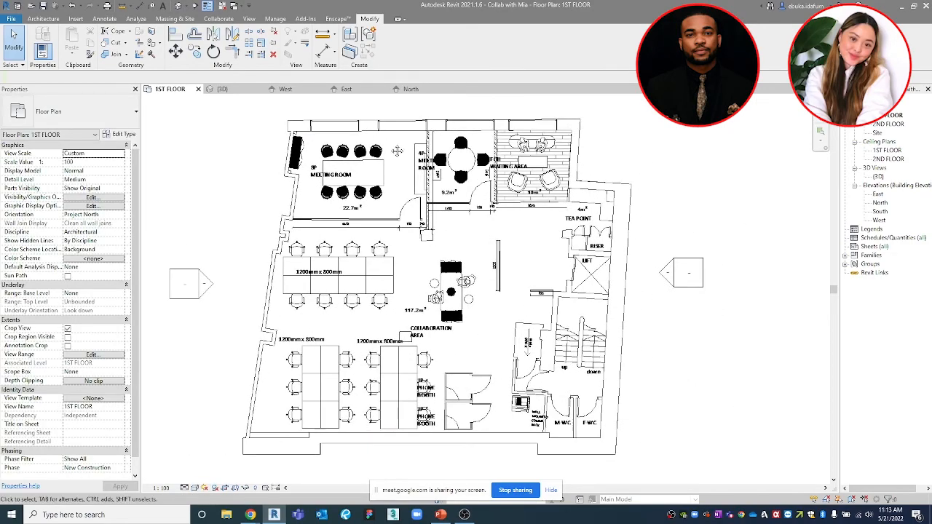
middle_click_drag(389, 142, 404, 270)
scroll(349, 255, "up", 5)
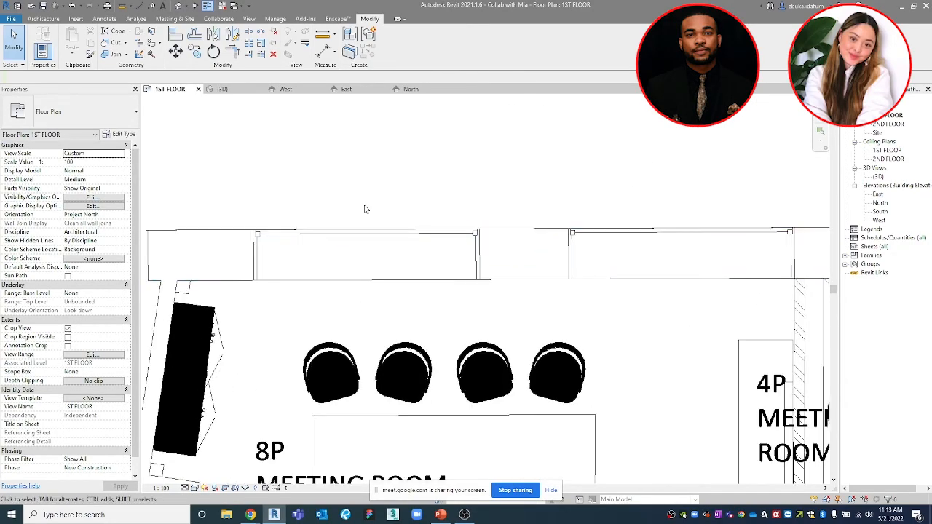
left_click(349, 242)
scroll(350, 235, "up", 2)
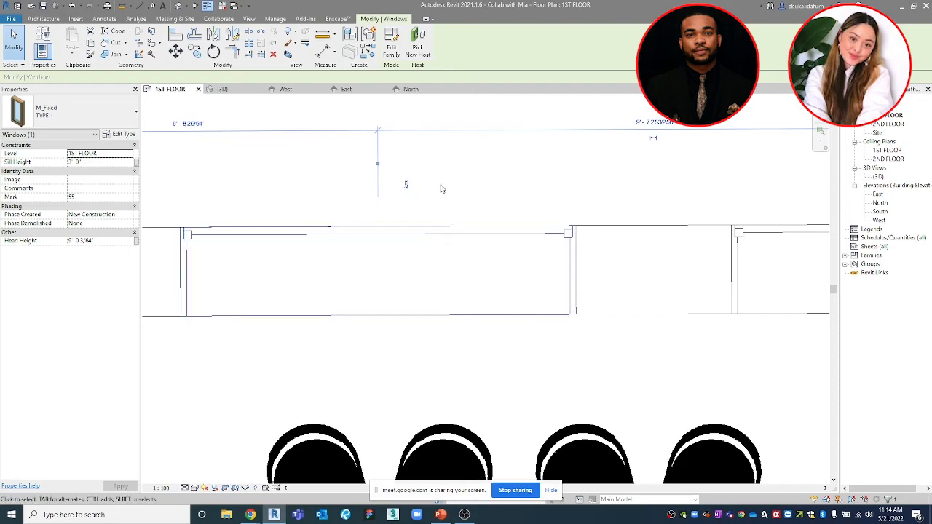
left_click(406, 185)
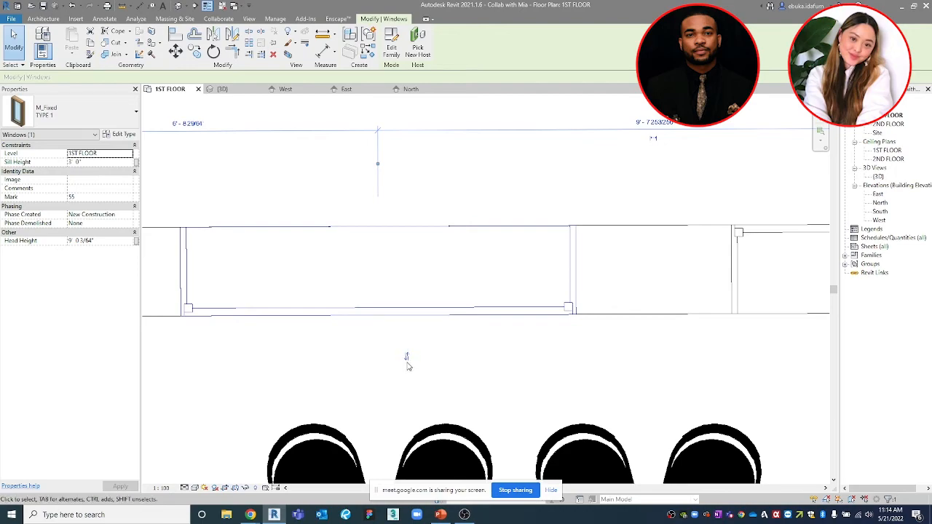
scroll(406, 366, "down", 2)
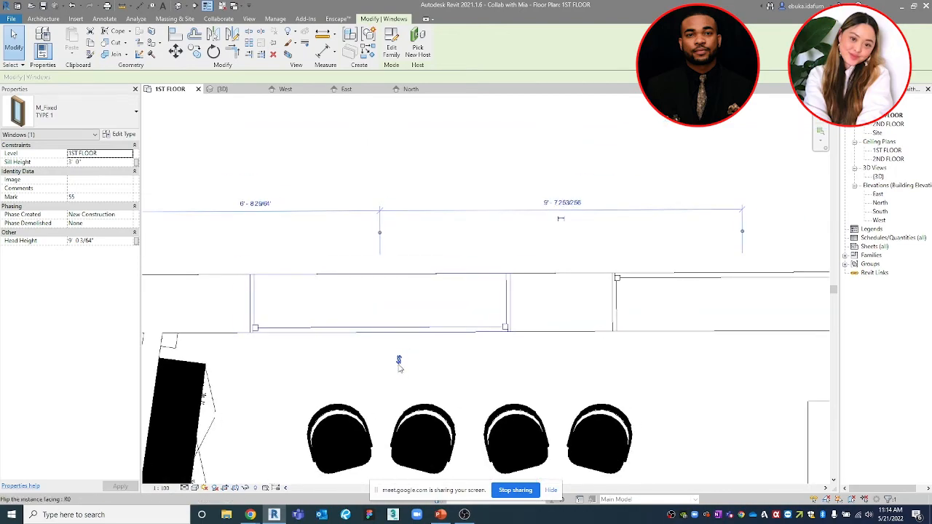
left_click(429, 353)
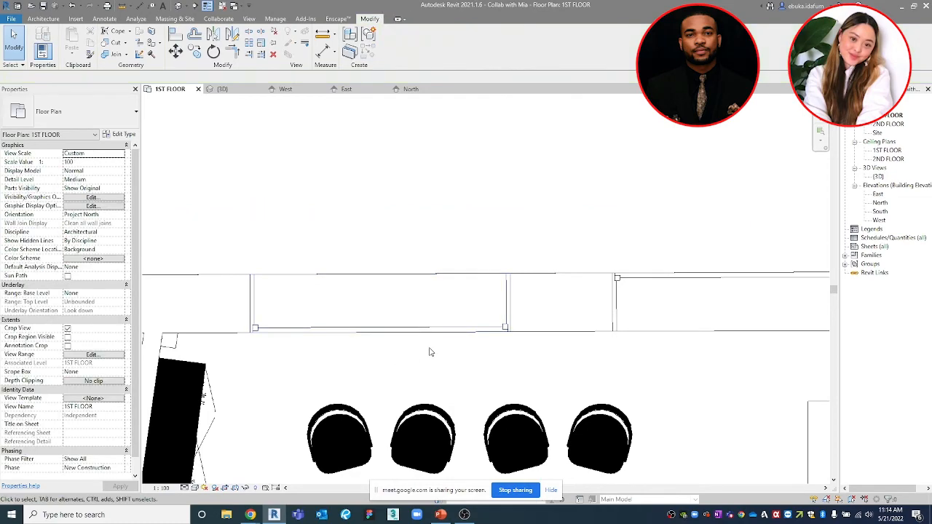
Flip the same meeting room window's facing back so its frame sits on the exterior side
left_click(403, 334)
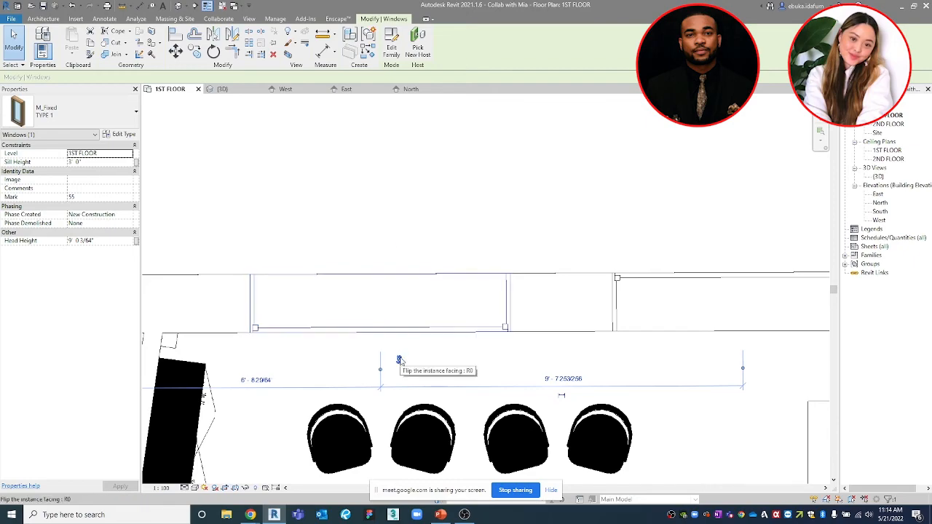
left_click(461, 217)
scroll(422, 236, "down", 3)
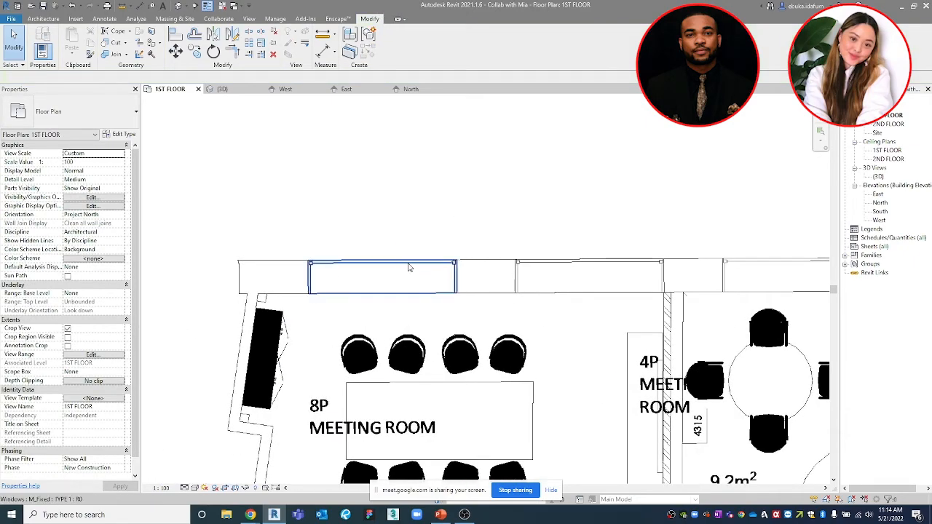
Align the end face of the short exterior wall at the plan's lower-left corner with the imported plan's outline
scroll(441, 259, "down", 4)
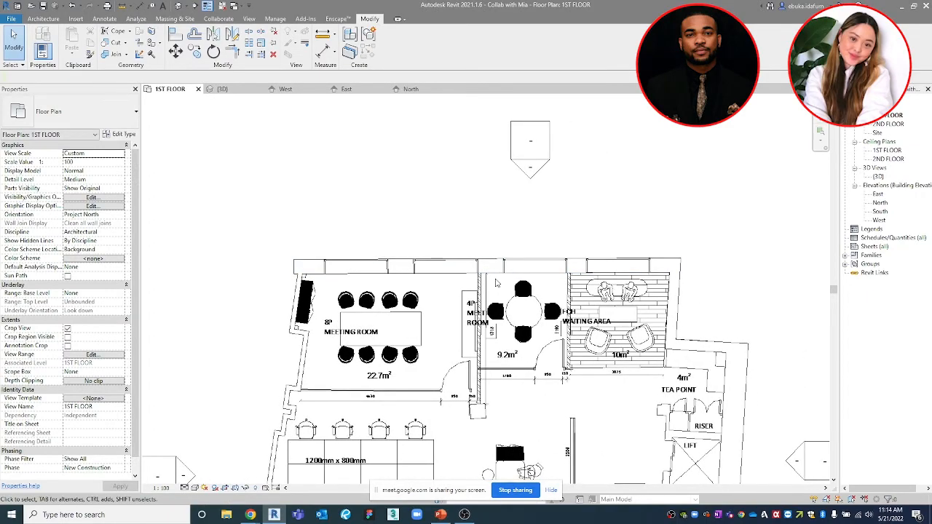
middle_click_drag(580, 268, 523, 190)
middle_click_drag(576, 323, 580, 298)
scroll(466, 147, "down", 1)
scroll(468, 145, "down", 2)
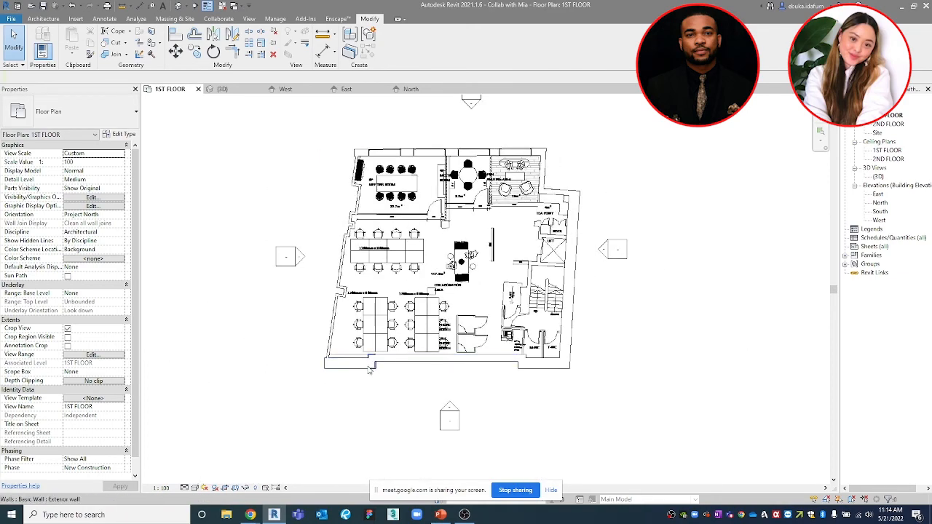
scroll(369, 369, "up", 6)
left_click(432, 345)
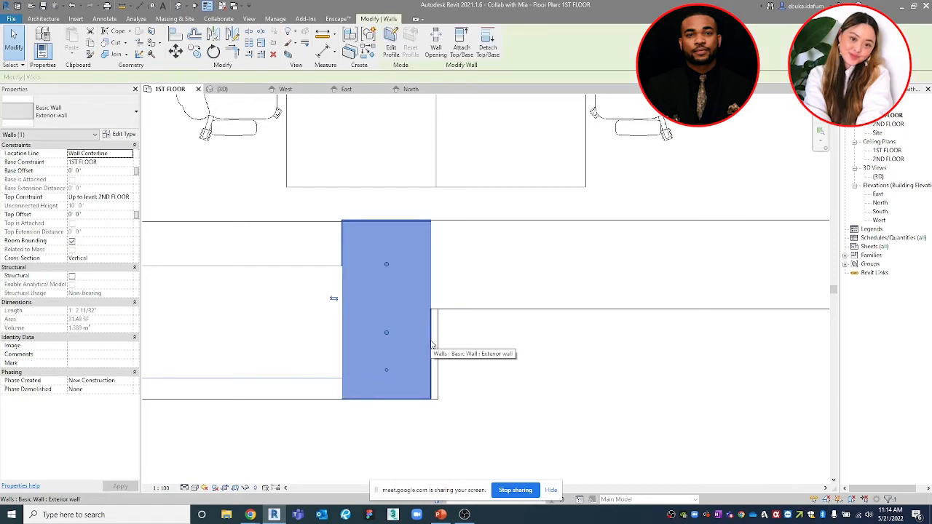
key("Delete")
scroll(430, 346, "up", 2)
left_click(422, 362)
left_click(411, 357)
scroll(412, 357, "down", 4)
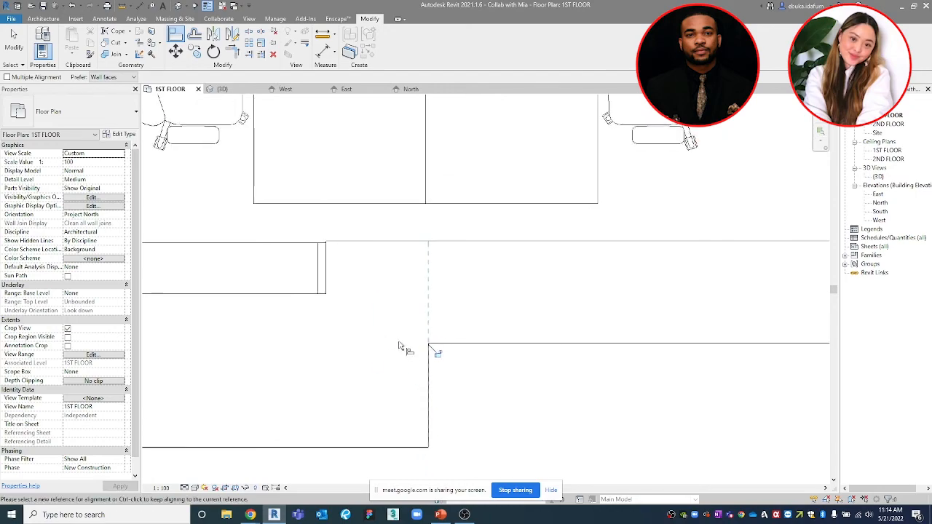
key("Escape")
key("Escape")
Measure across the short corner wall from its aligned end face with an aligned dimension, without placing it
key("d")
key("i")
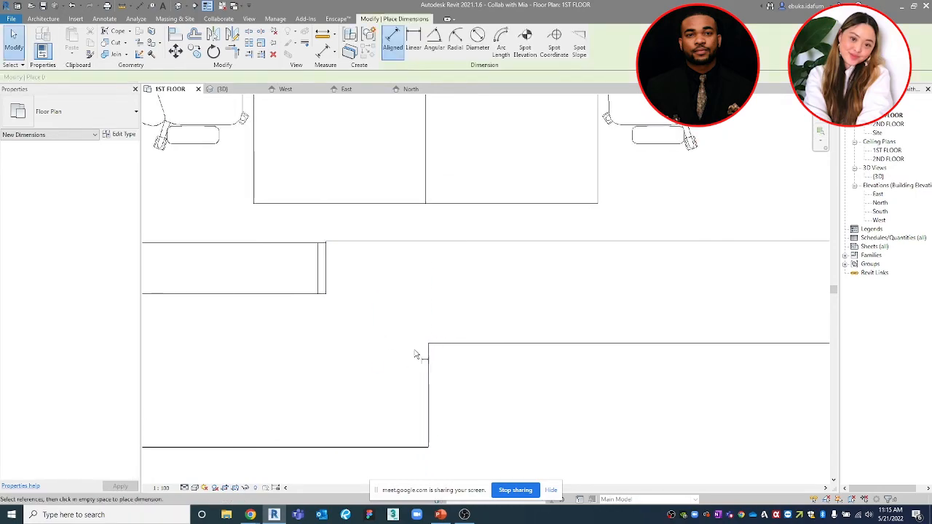
left_click(428, 373)
left_click(339, 275)
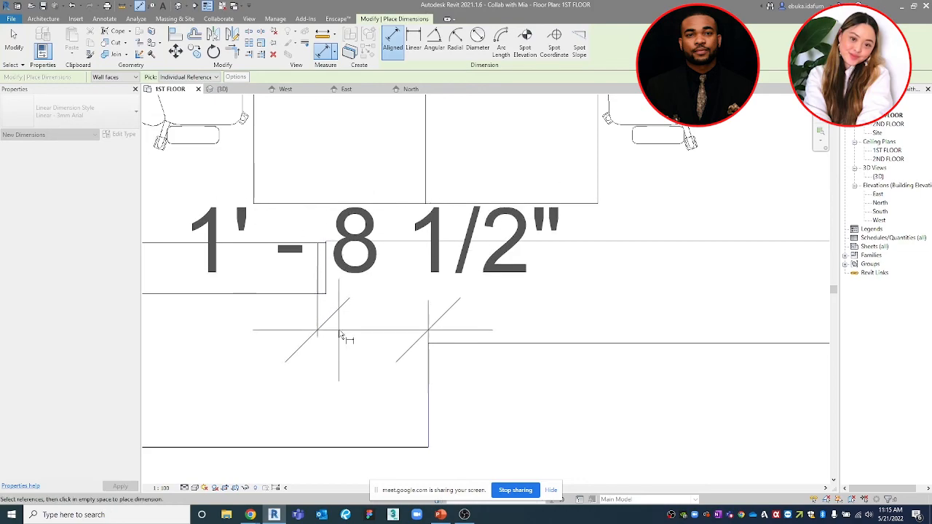
key("Escape")
key("Escape")
Set the project's length units to millimetres, rounded to 1 decimal place
key("u")
key("n")
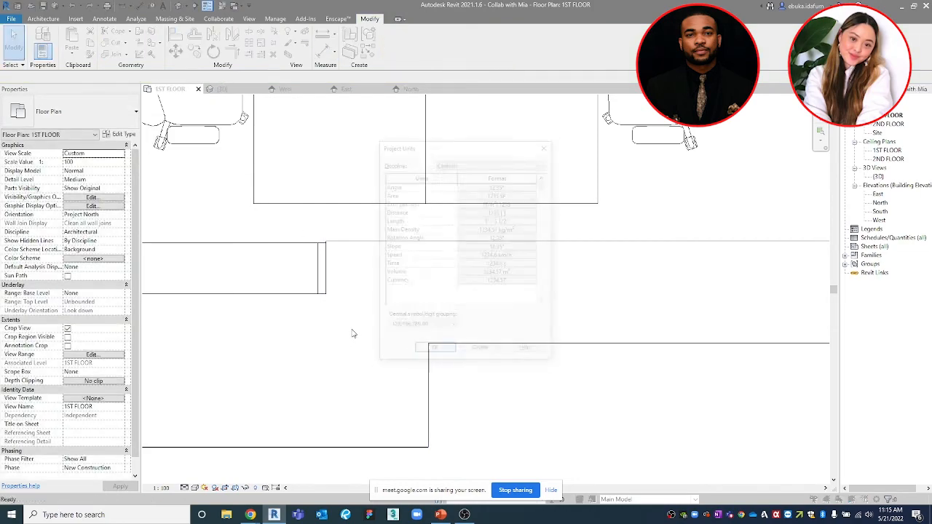
left_click(487, 220)
left_click(496, 203)
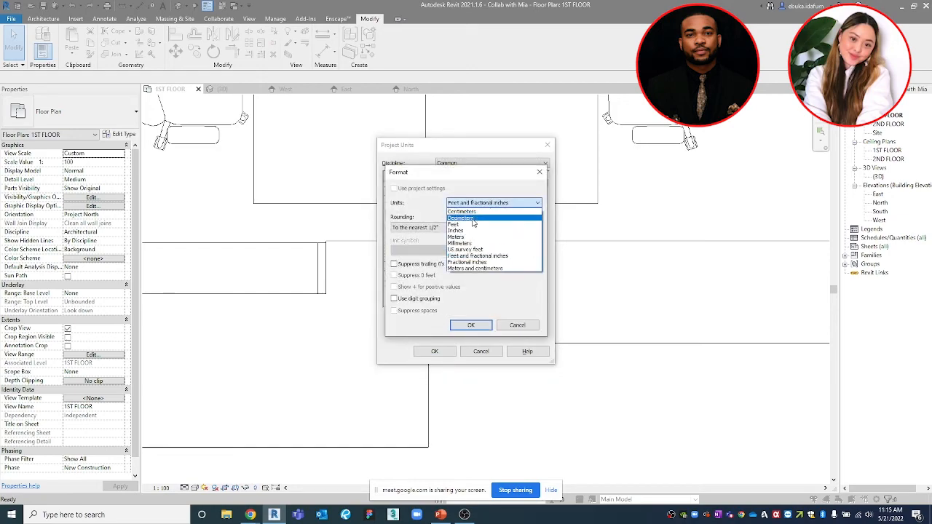
left_click(469, 244)
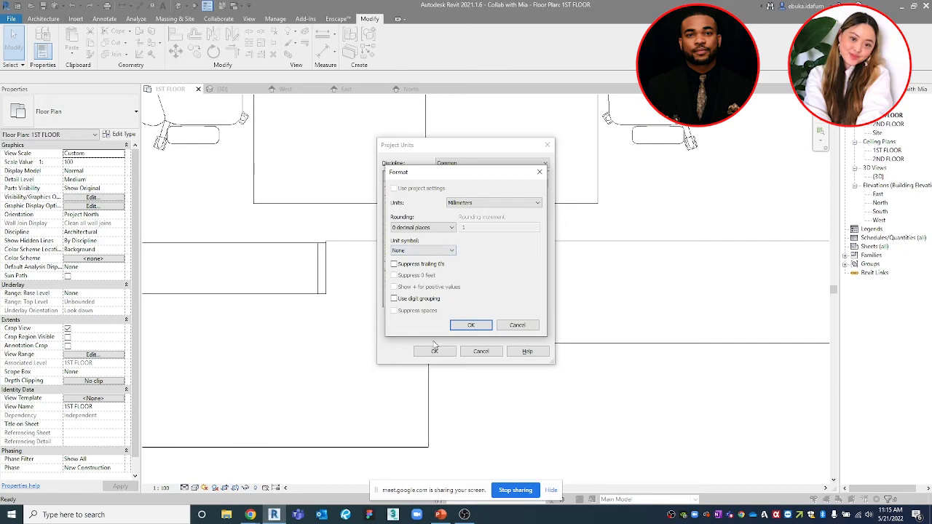
left_click(429, 227)
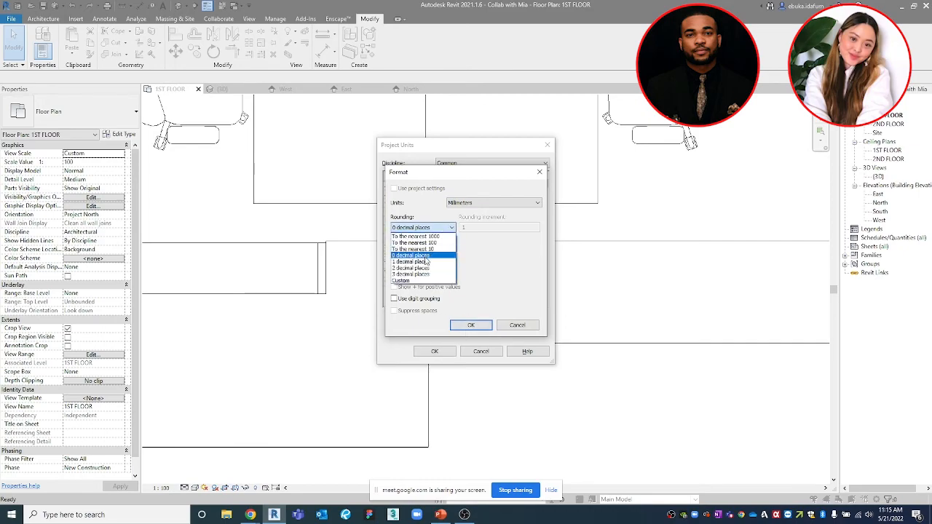
left_click(428, 260)
left_click(470, 325)
left_click(435, 351)
Measure from the short corner wall's outer face towards the imported plan's line with an aligned dimension, without placing it
key("d")
key("i")
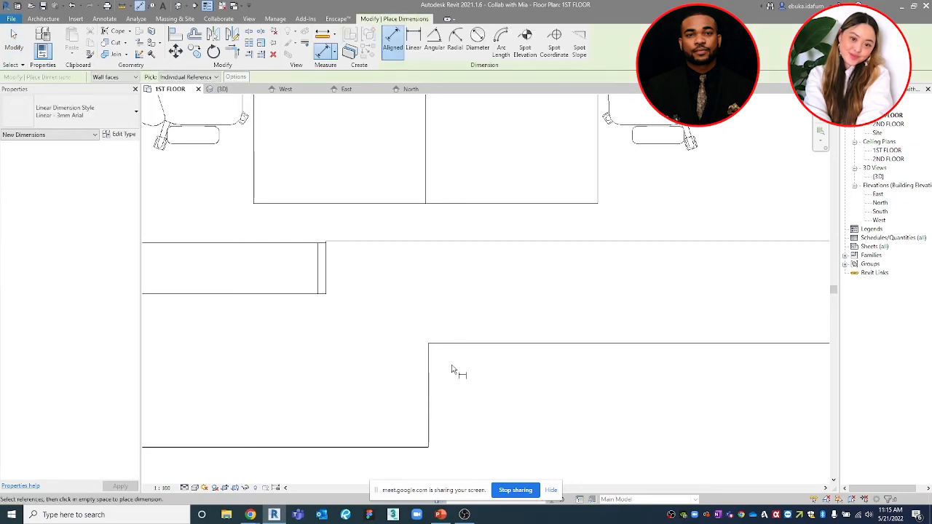
left_click(408, 359)
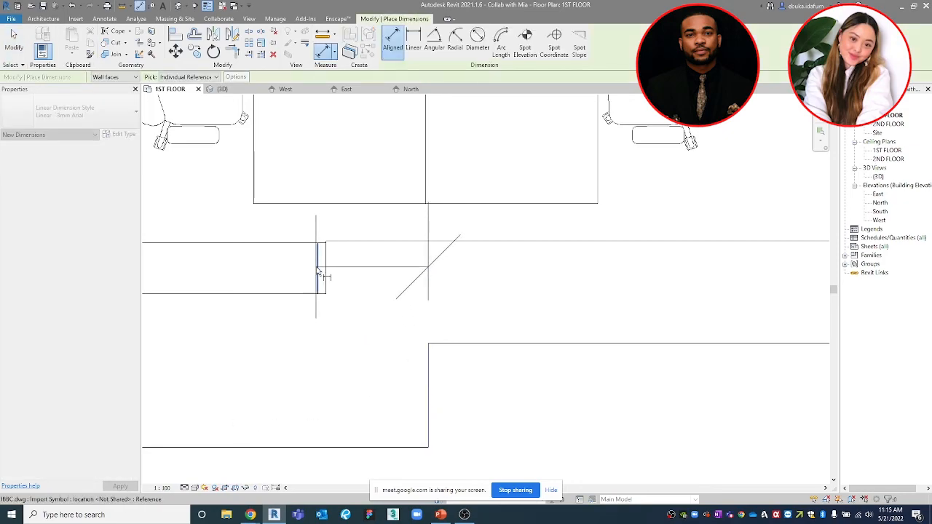
key("Escape")
key("Escape")
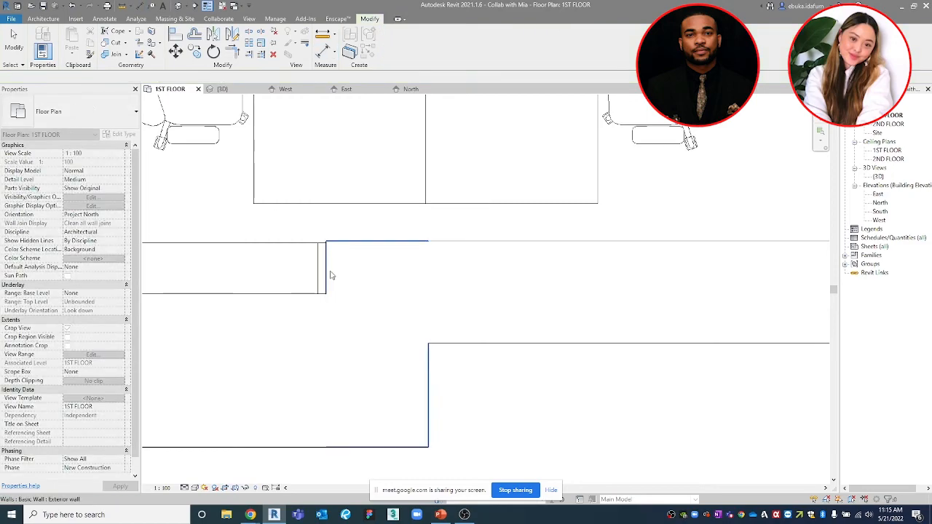
Change the short corner wall's type from Exterior wall to Exterior 514.8
left_click(329, 271)
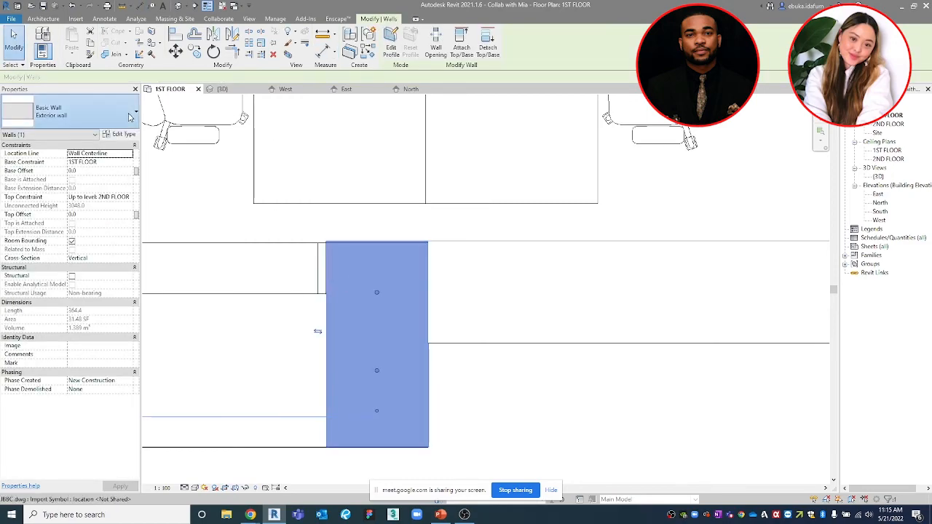
left_click(73, 112)
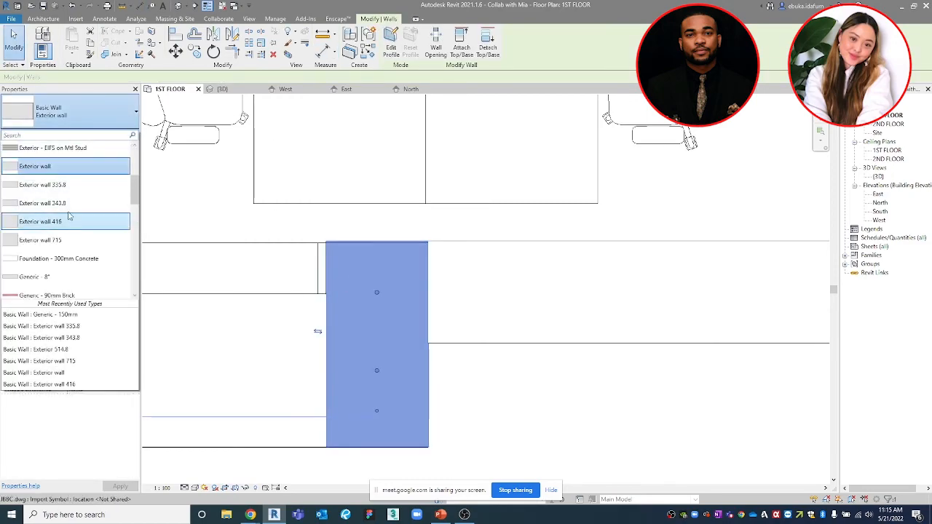
scroll(78, 209, "down", 1)
scroll(78, 208, "down", 1)
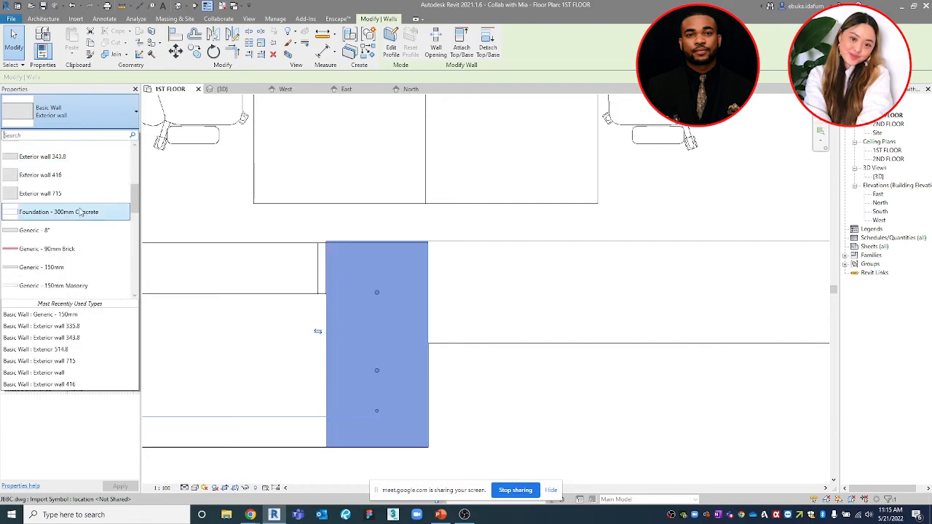
scroll(78, 208, "up", 5)
scroll(78, 208, "up", 2)
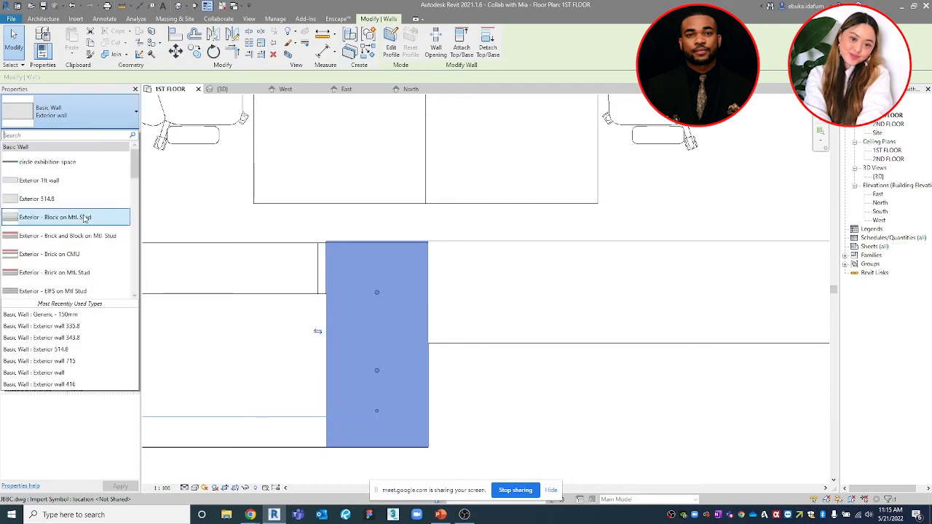
left_click(79, 199)
key("Delete")
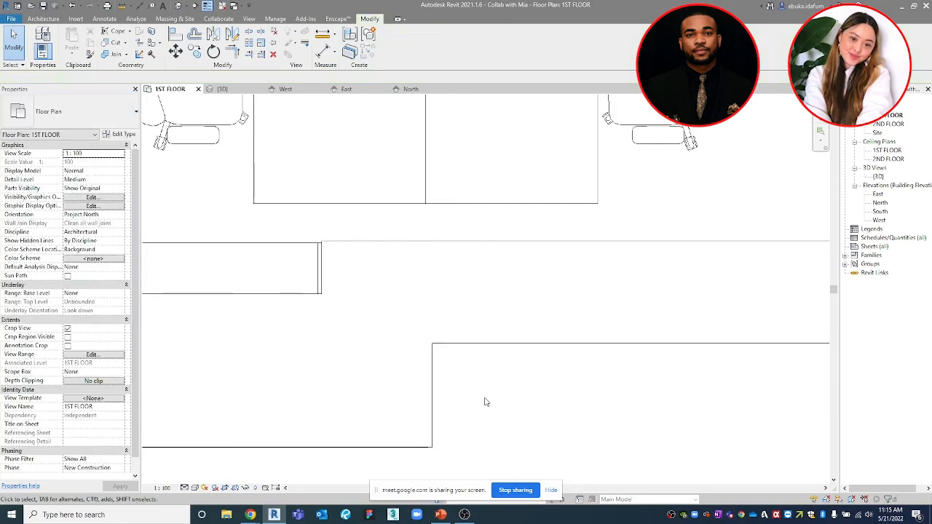
Align the inner face of the short Exterior 514.8 corner wall with the imported plan's outline
left_click(435, 376)
key("a")
key("l")
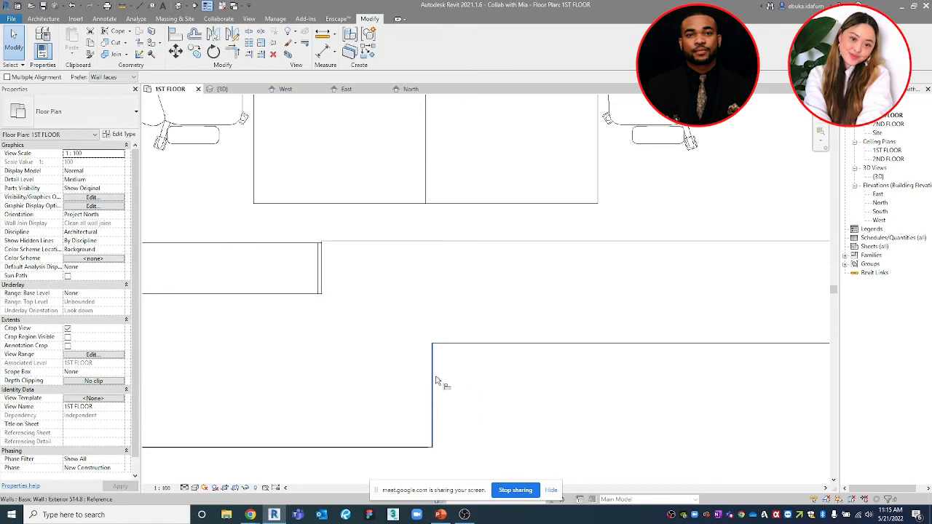
scroll(322, 258, "up", 3)
left_click(297, 281)
left_click(311, 277)
scroll(341, 270, "down", 3)
scroll(396, 278, "down", 6)
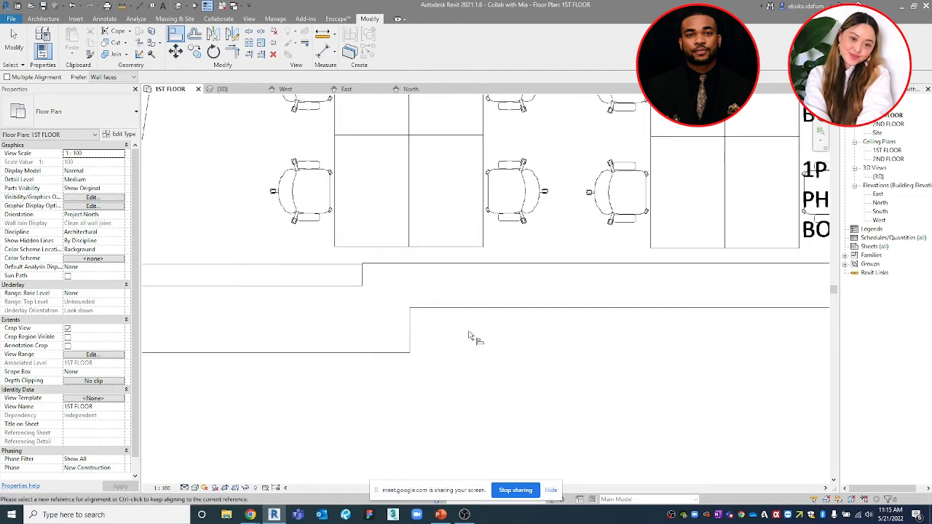
key("Escape")
Shorten the long exterior wall below the desks so its end meets the short corner wall's outer face
scroll(350, 360, "up", 4)
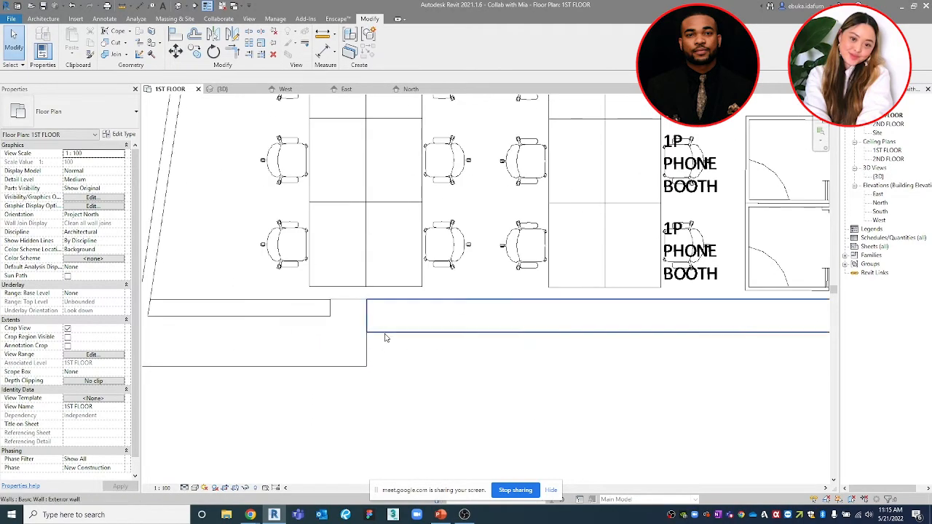
left_click(377, 327)
scroll(320, 326, "up", 2)
left_click_drag(313, 313, 354, 312)
left_click(389, 387)
scroll(389, 387, "down", 3)
scroll(389, 387, "down", 4)
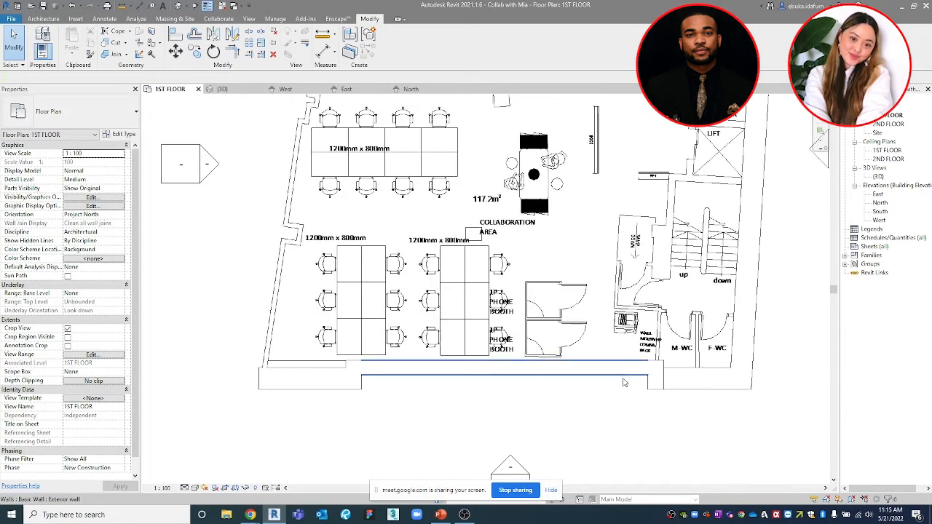
Shorten the Exterior wall 715 segment below the WCs so its end meets the adjoining short wall's face
scroll(670, 372, "up", 4)
left_click(674, 366)
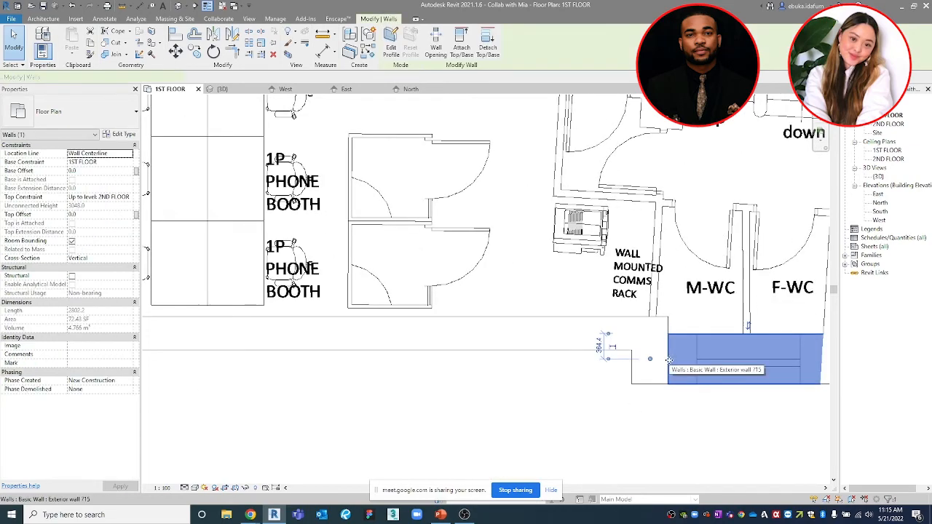
left_click_drag(650, 359, 669, 355)
left_click(594, 415)
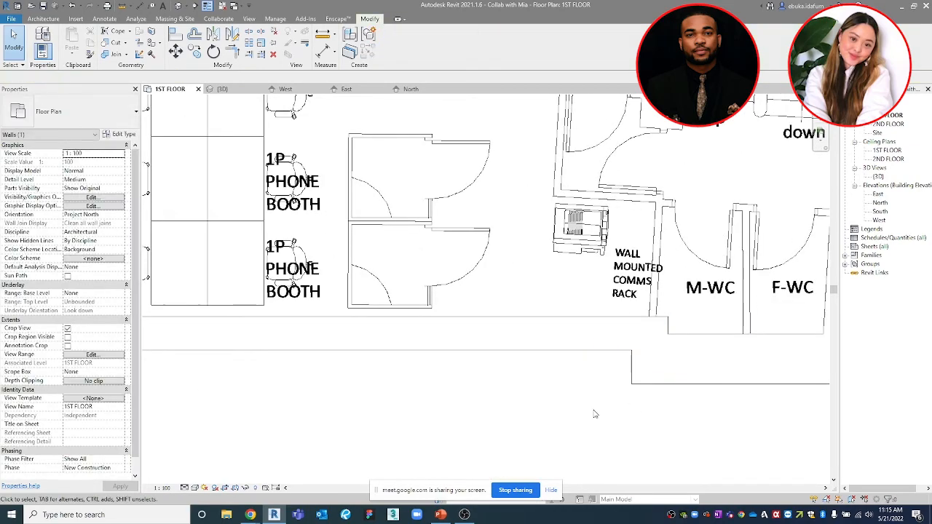
scroll(544, 408, "down", 3)
scroll(544, 405, "up", 5)
scroll(370, 401, "up", 4)
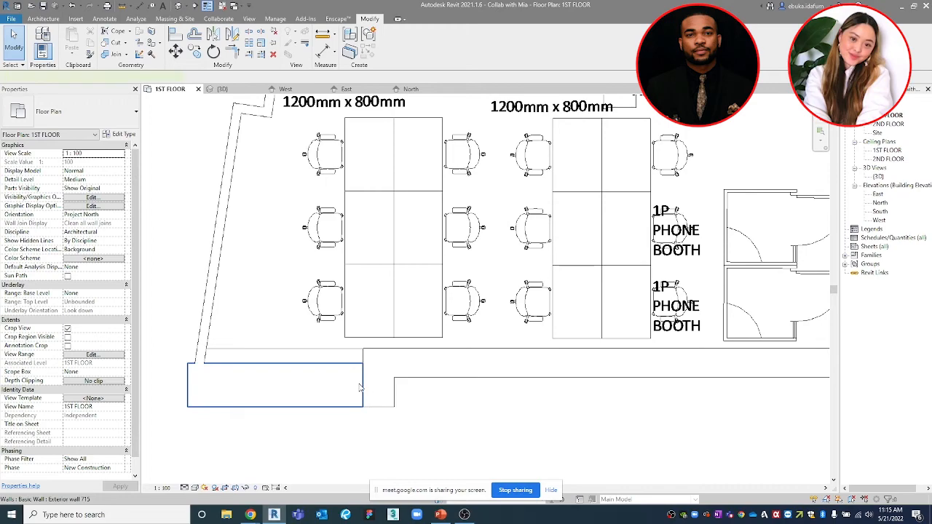
left_click(368, 389)
left_click(369, 385)
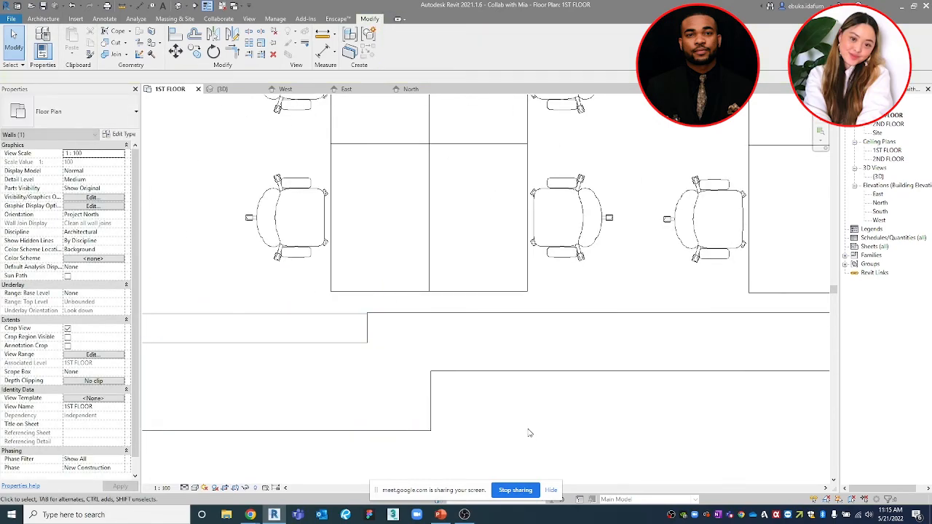
Set the first-floor plan's visual style to Wireframe
scroll(497, 371, "down", 3)
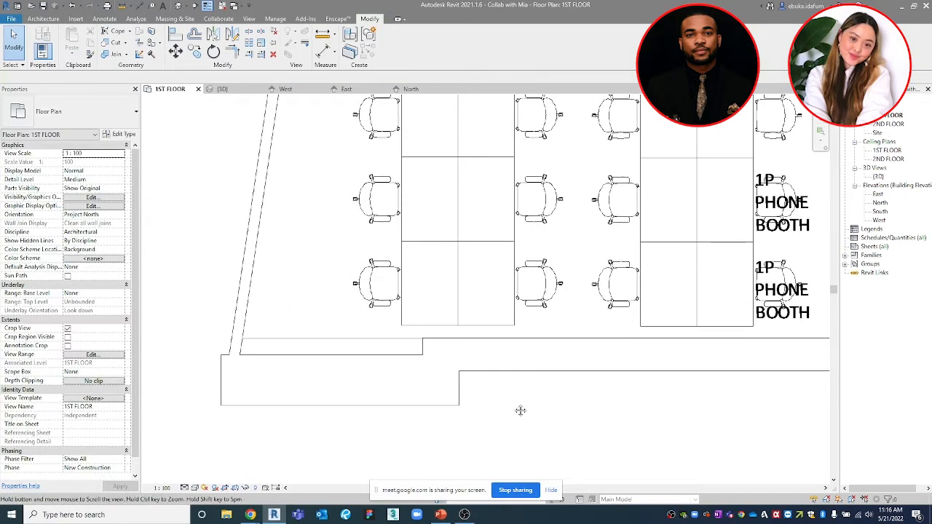
left_click(194, 487)
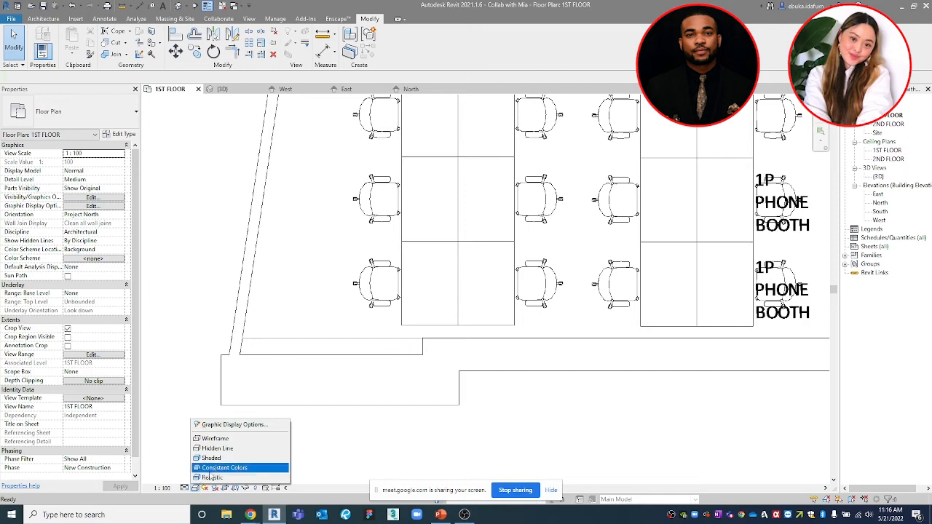
left_click(228, 439)
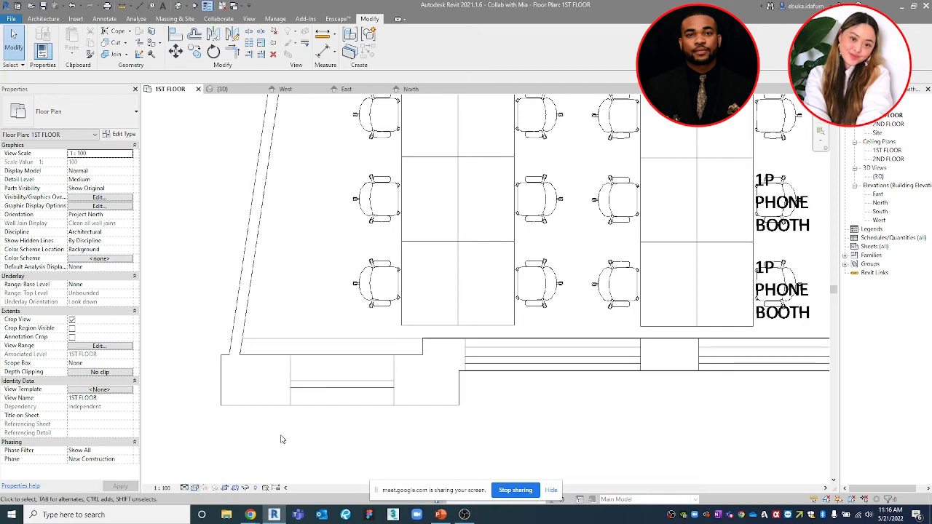
Examine the windows along the exterior wall below the desks and phone booths against the imported plan
scroll(438, 408, "down", 2)
scroll(468, 398, "down", 1)
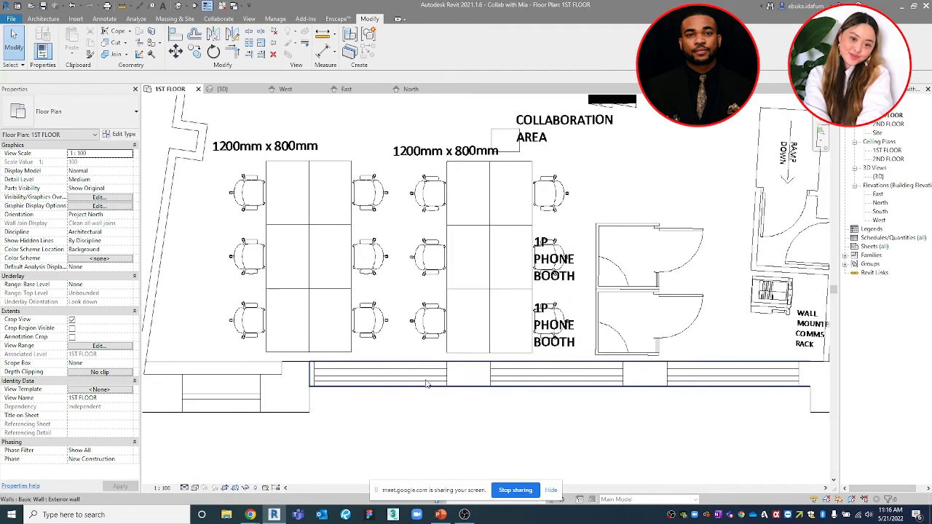
scroll(570, 374, "down", 1)
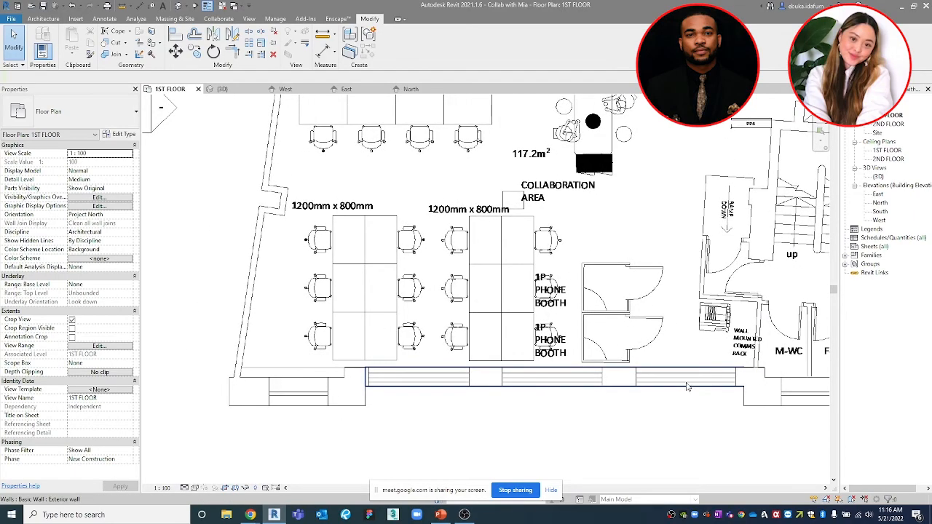
scroll(510, 349, "down", 2)
scroll(441, 200, "up", 1)
scroll(441, 200, "up", 3)
scroll(451, 210, "down", 4)
scroll(449, 412, "up", 3)
scroll(449, 412, "up", 2)
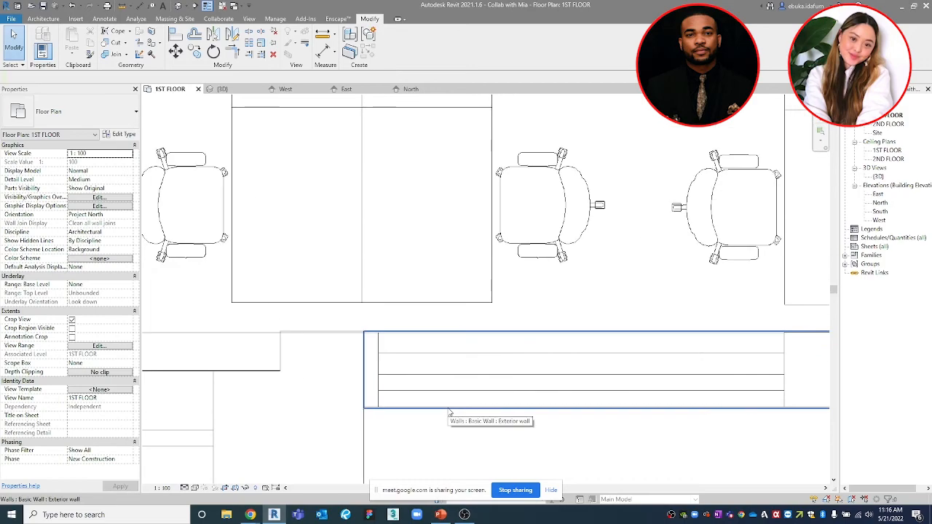
Place an aligned dimension below the long exterior wall, from its corner end face to the far side of the first window
key("d")
key("i")
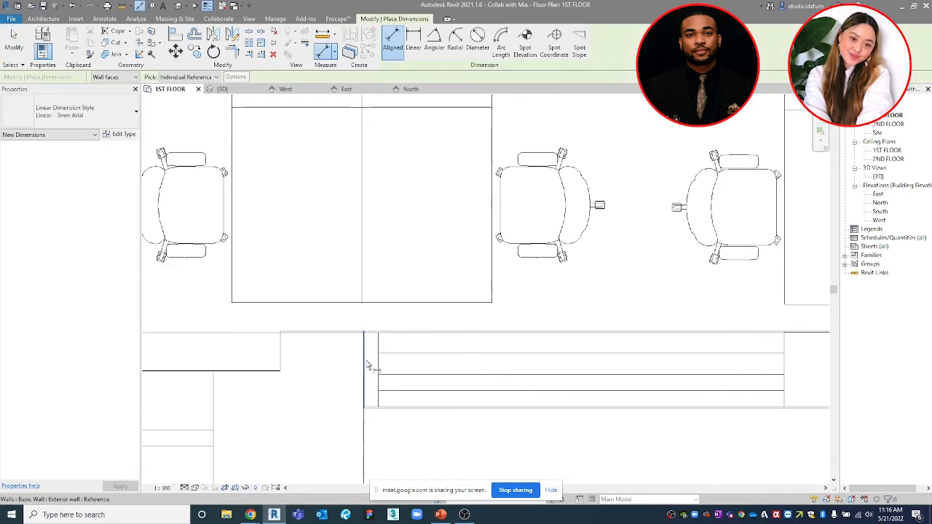
scroll(367, 372, "down", 6)
scroll(473, 381, "up", 3)
left_click(525, 385)
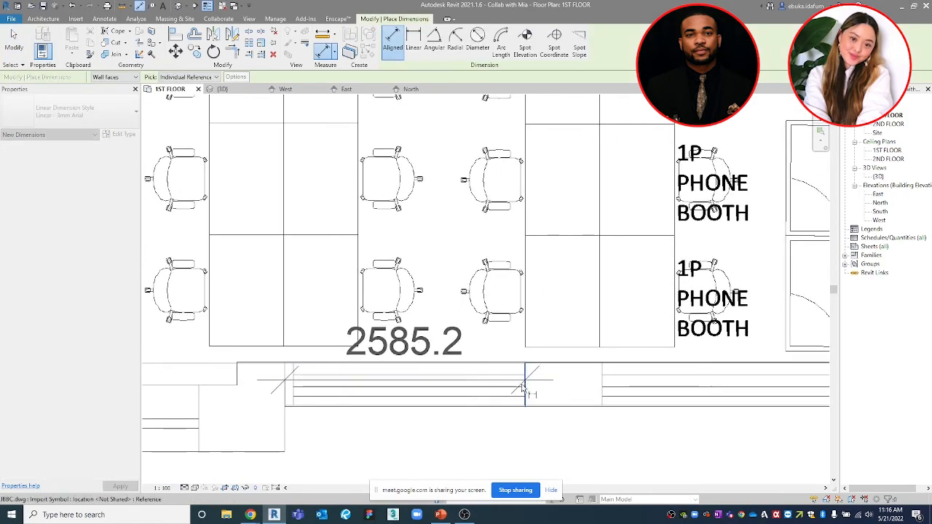
scroll(517, 389, "down", 4)
scroll(501, 431, "up", 1)
middle_click_drag(501, 431, 475, 372)
left_click(473, 419)
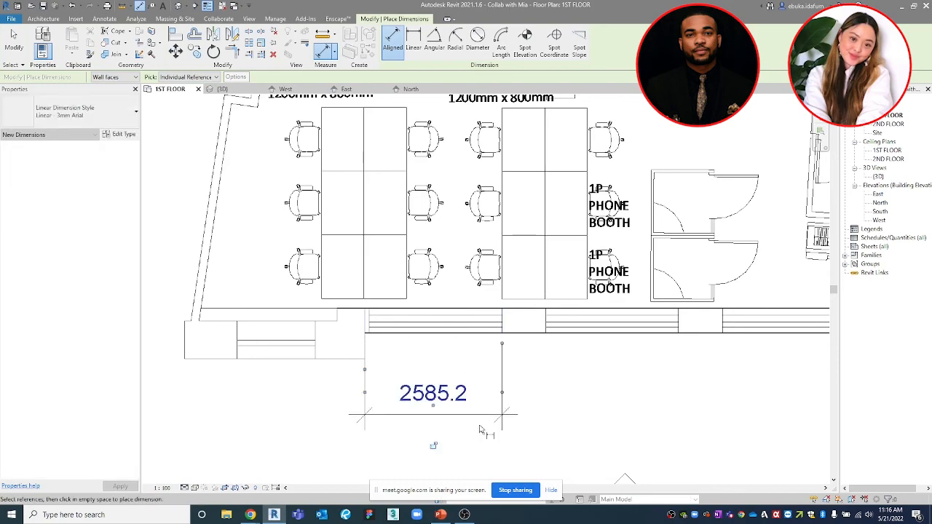
Place an aligned dimension across the width of the middle window in the long exterior wall
scroll(480, 427, "down", 1)
middle_click_drag(486, 433, 414, 416)
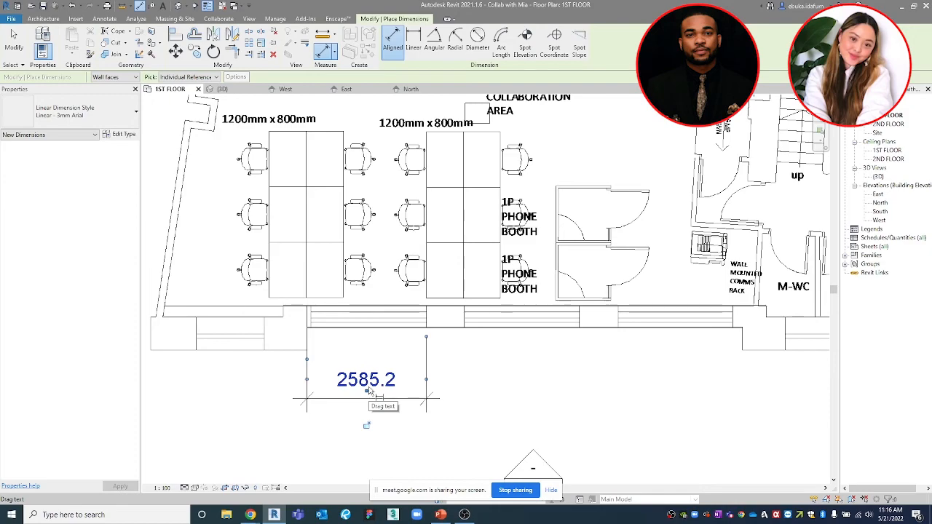
scroll(438, 318, "up", 4)
left_click(445, 319)
left_click(677, 325)
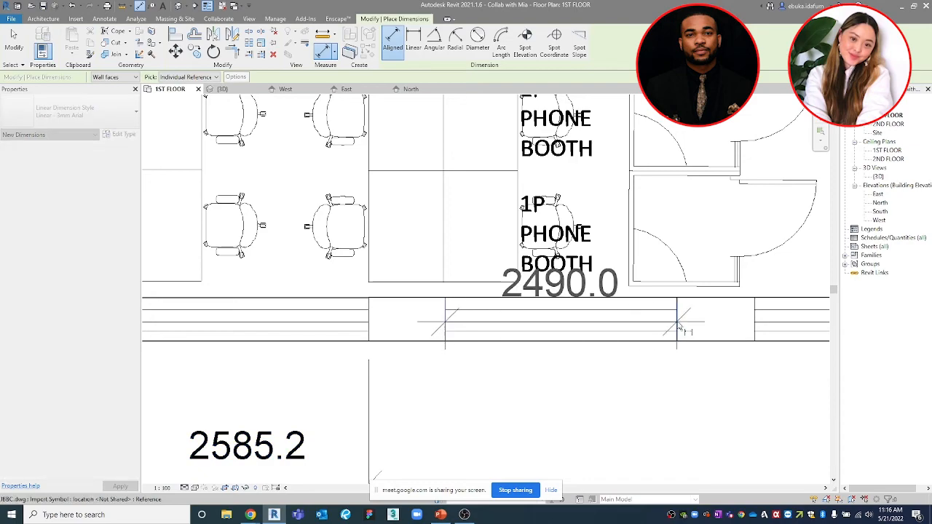
scroll(677, 324, "down", 4)
middle_click_drag(625, 401, 480, 379)
left_click(499, 385)
Place an aligned dimension across the third window's width, in line with the dimensions below the long exterior wall
scroll(561, 300, "up", 4)
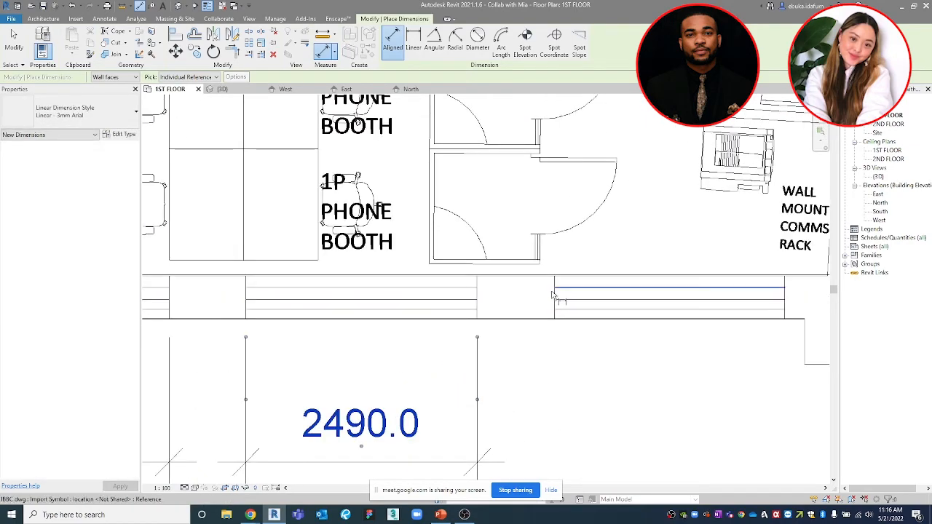
key("Escape")
scroll(556, 294, "down", 4)
scroll(666, 294, "up", 5)
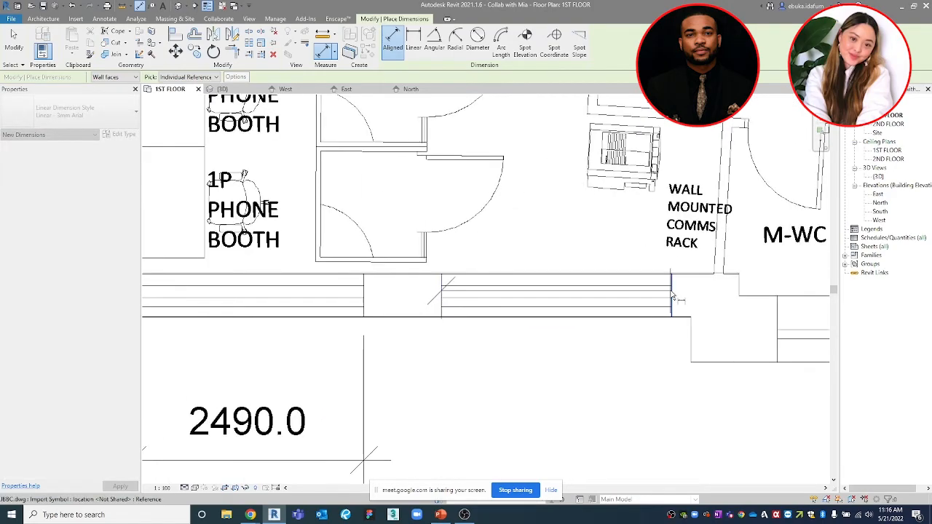
left_click(671, 294)
scroll(670, 293, "down", 7)
left_click(648, 357)
Place an aligned dimension across the window below the M-WC and F-WC, in line with the other dimensions
scroll(613, 367, "down", 2)
middle_click_drag(611, 368, 457, 371)
scroll(557, 337, "up", 6)
left_click(504, 302)
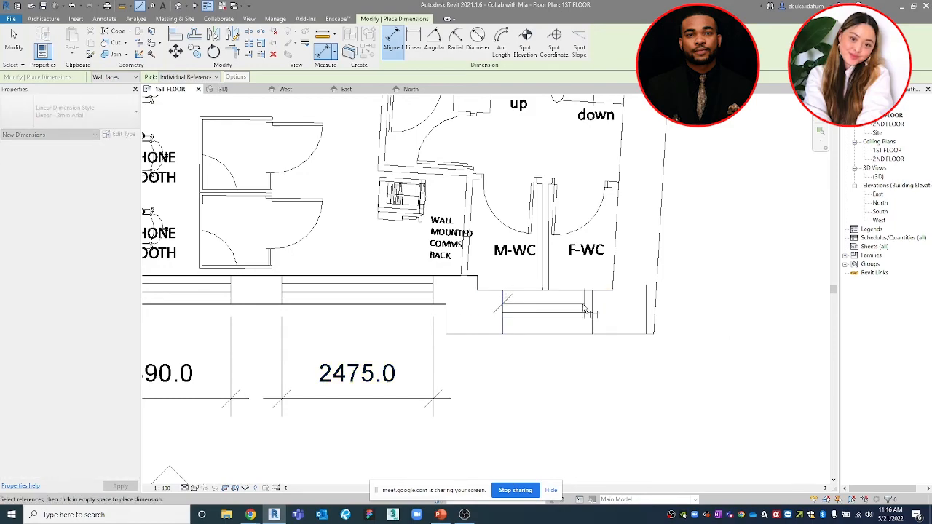
left_click(591, 307)
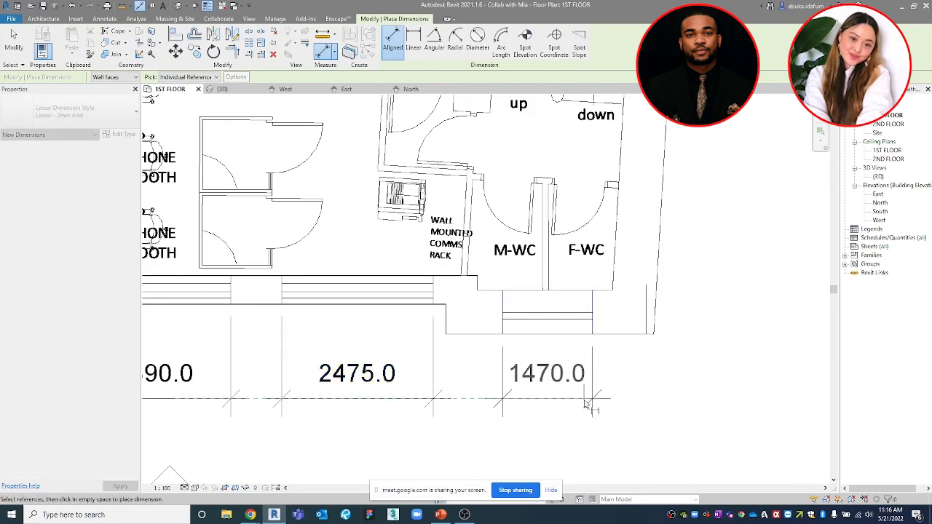
left_click(587, 405)
scroll(587, 404, "down", 4)
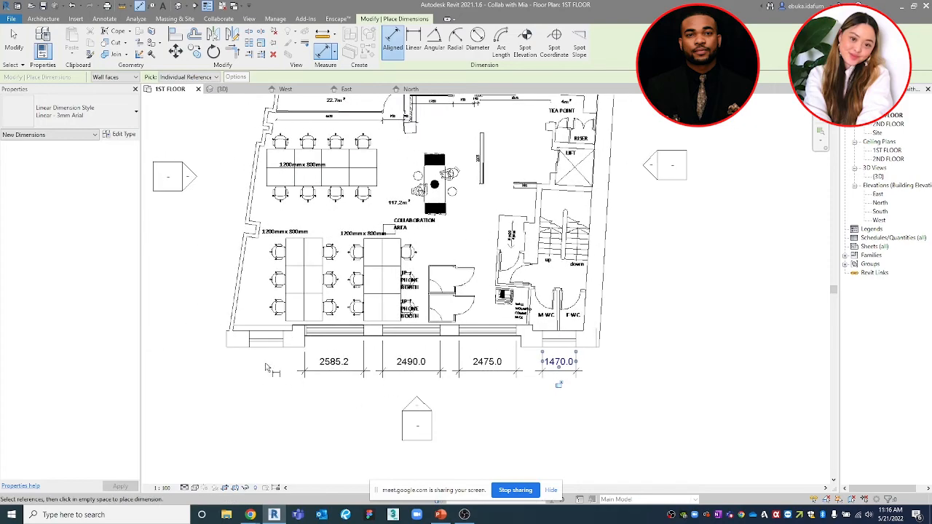
Place an aligned dimension across the corner window below the desks, in line with the existing window dimensions
scroll(271, 370, "up", 3)
left_click(223, 338)
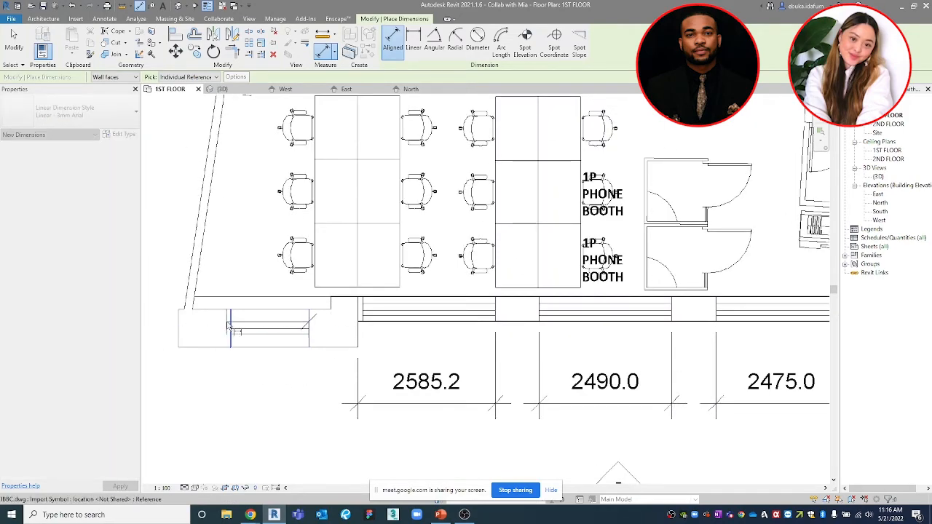
left_click(259, 407)
scroll(271, 421, "down", 2)
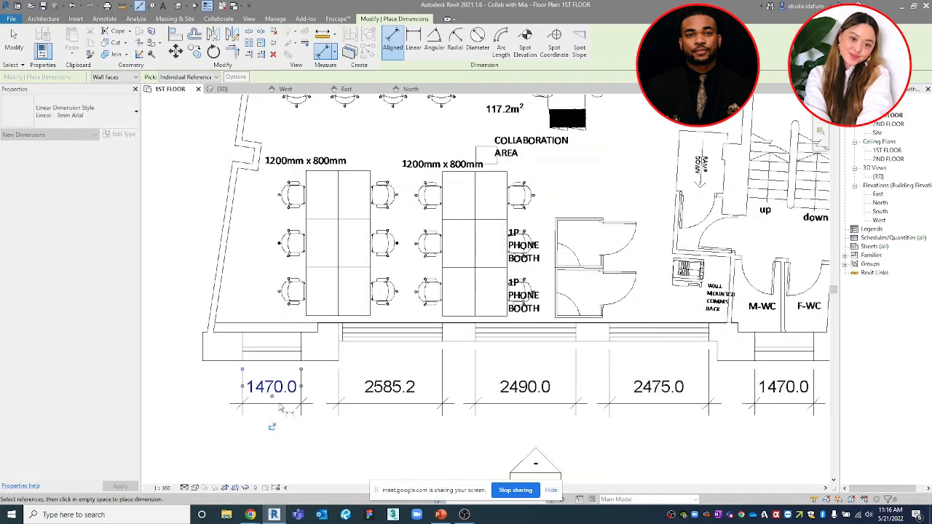
scroll(341, 398, "down", 1)
scroll(341, 399, "down", 1)
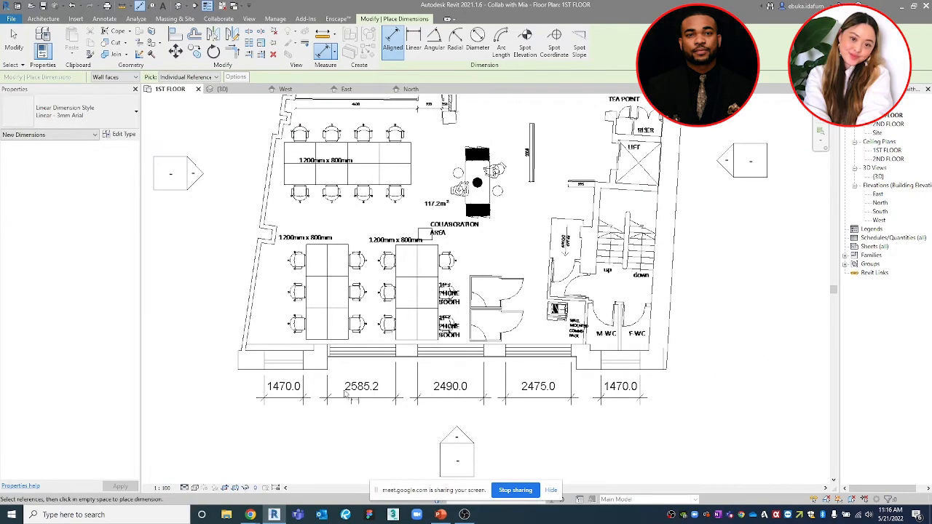
scroll(455, 405, "down", 1)
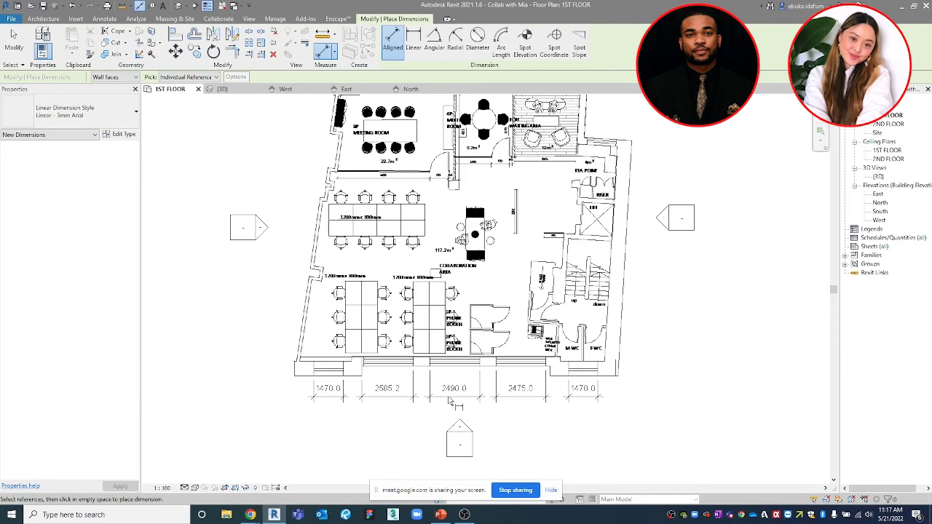
Finish dimensioning the plan and open the North elevation to show the meeting room wall's windows
scroll(495, 192, "down", 1)
middle_click_drag(494, 192, 467, 331)
scroll(367, 247, "up", 3)
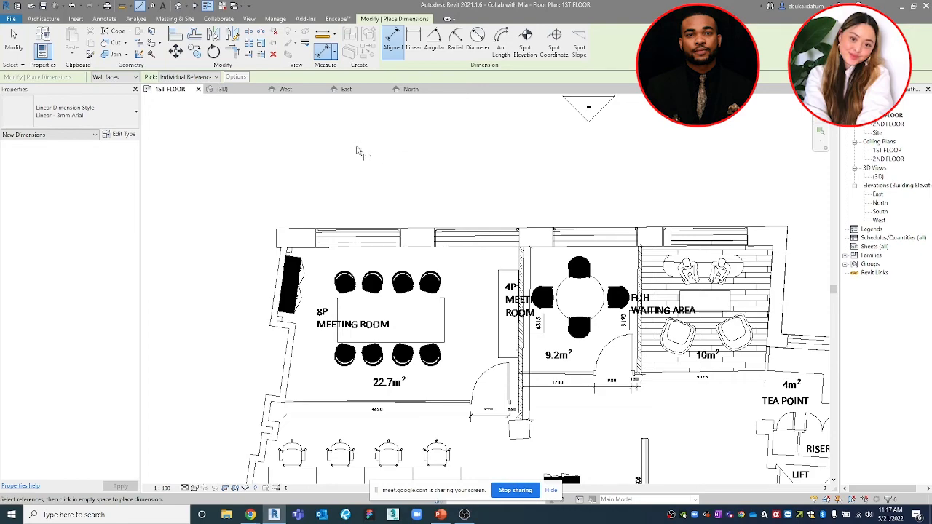
scroll(360, 168, "down", 3)
key("Escape")
scroll(359, 189, "up", 5)
key("Escape")
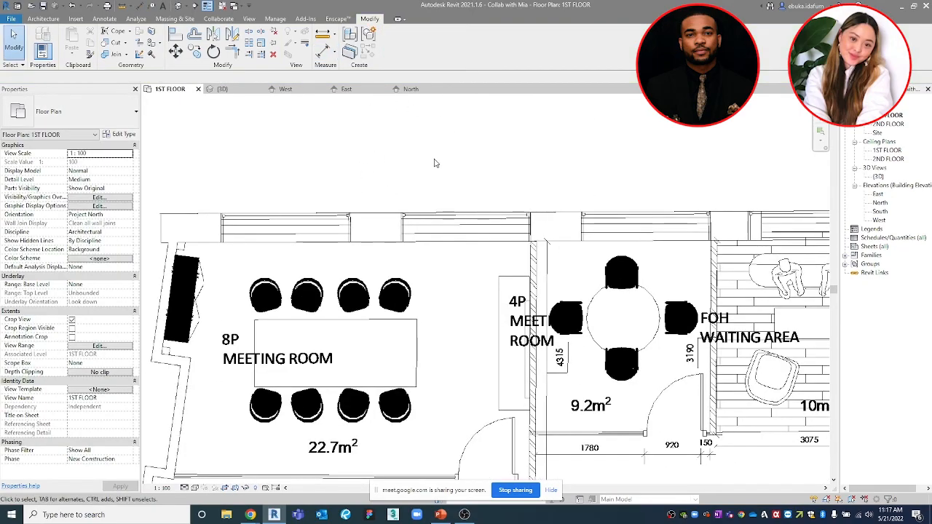
scroll(437, 162, "down", 4)
double_click(472, 184)
scroll(435, 233, "up", 3)
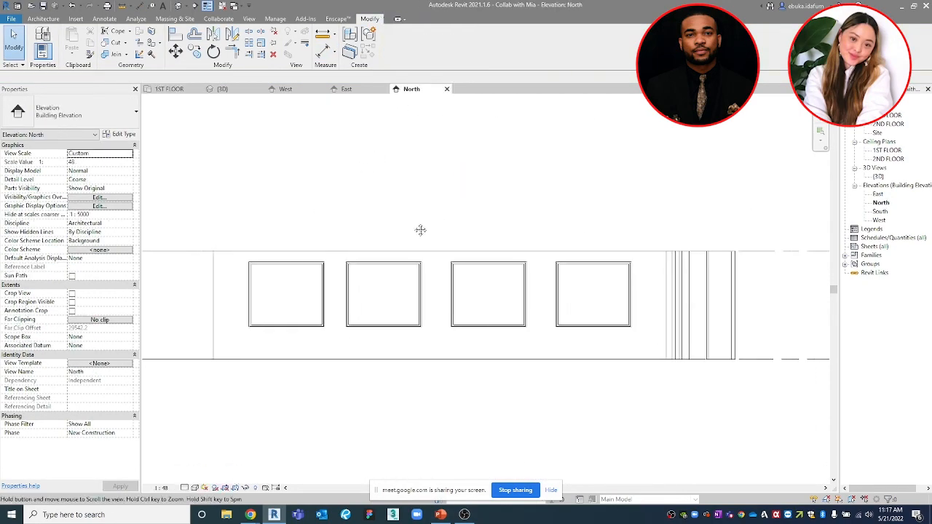
scroll(568, 308, "down", 1)
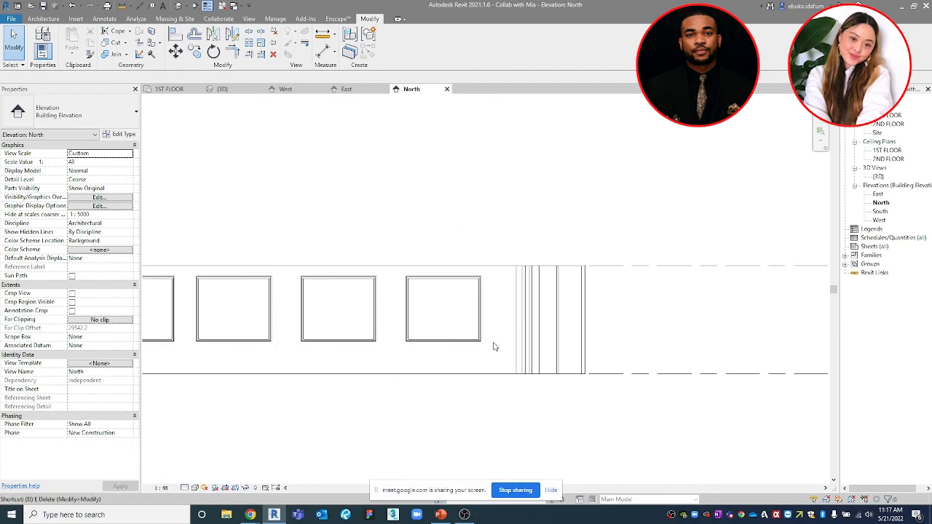
Place an aligned dimension for the height of the window nearest the stepped wall edges in the North elevation
key("d")
key("i")
scroll(481, 345, "up", 3)
left_click(490, 351)
left_click(500, 177)
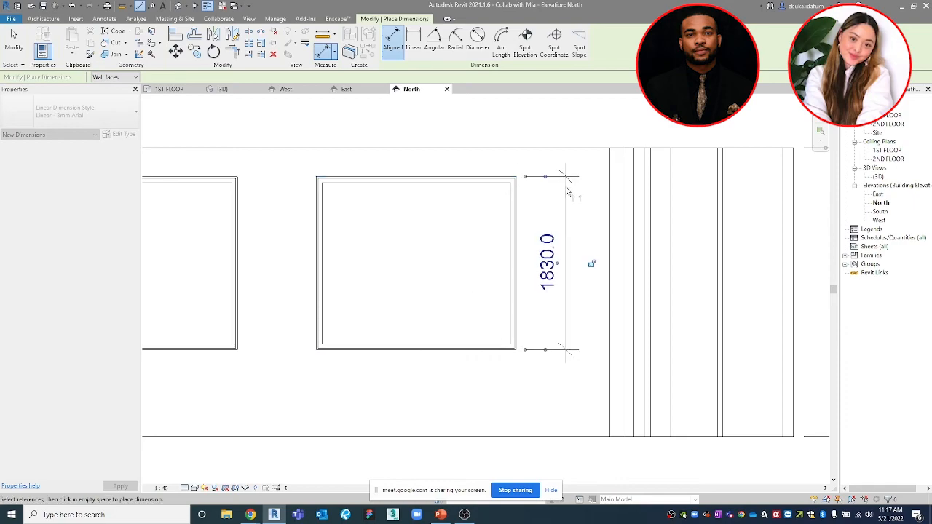
left_click(567, 192)
scroll(568, 195, "down", 4)
scroll(568, 196, "up", 1)
key("Escape")
key("Escape")
Try a height of 15000 mm for the TYPE 1 window type of the dimensioned window
left_click(495, 191)
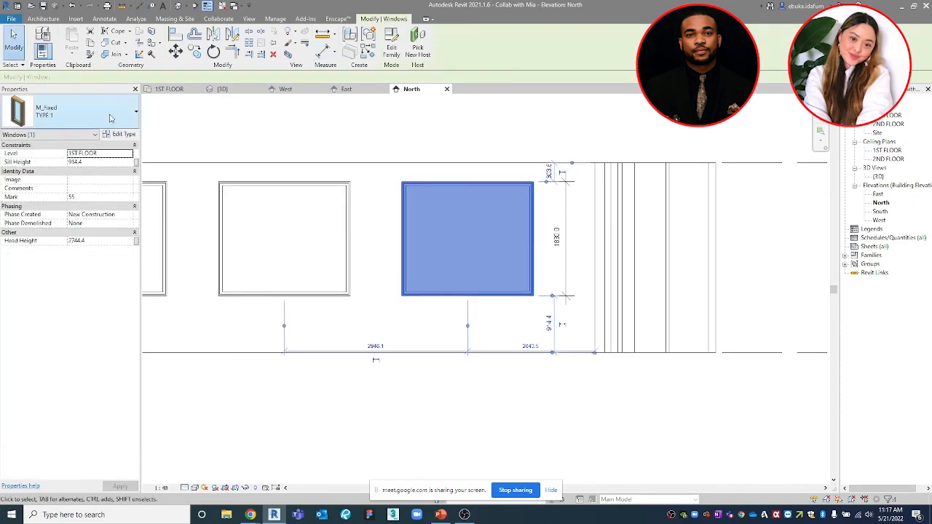
left_click(120, 134)
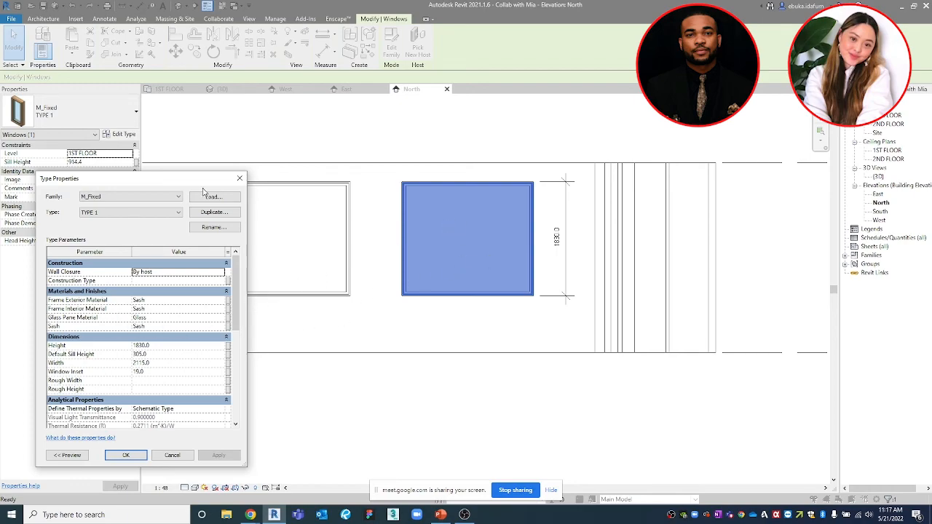
left_click_drag(208, 181, 182, 170)
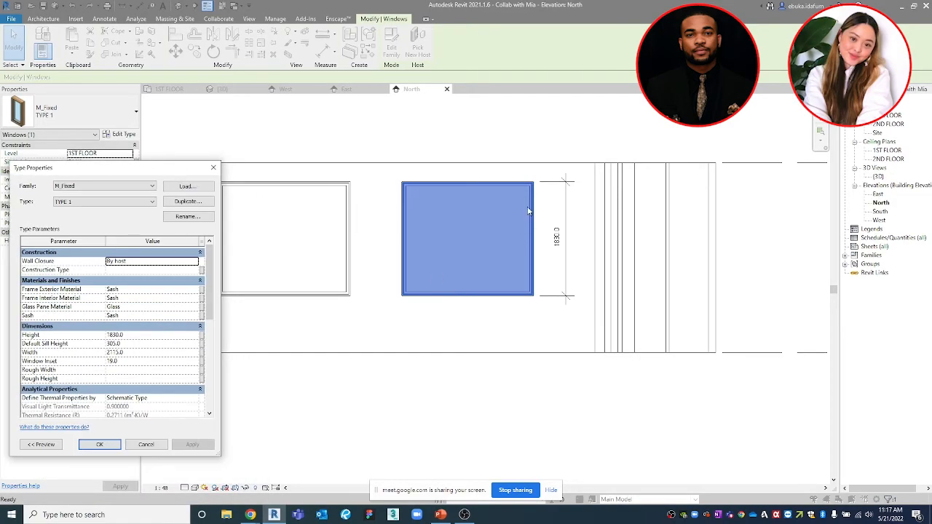
left_click(131, 334)
type("150")
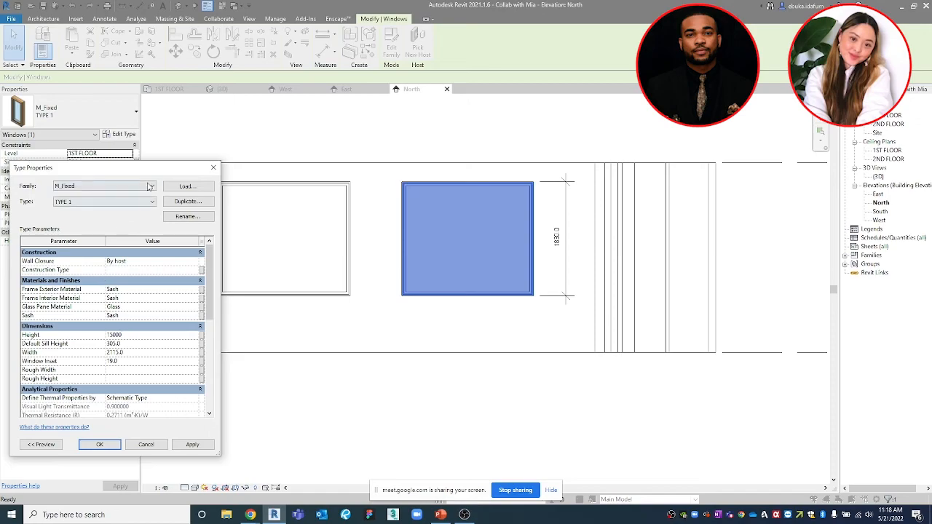
left_click_drag(158, 173, 780, 200)
left_click(816, 473)
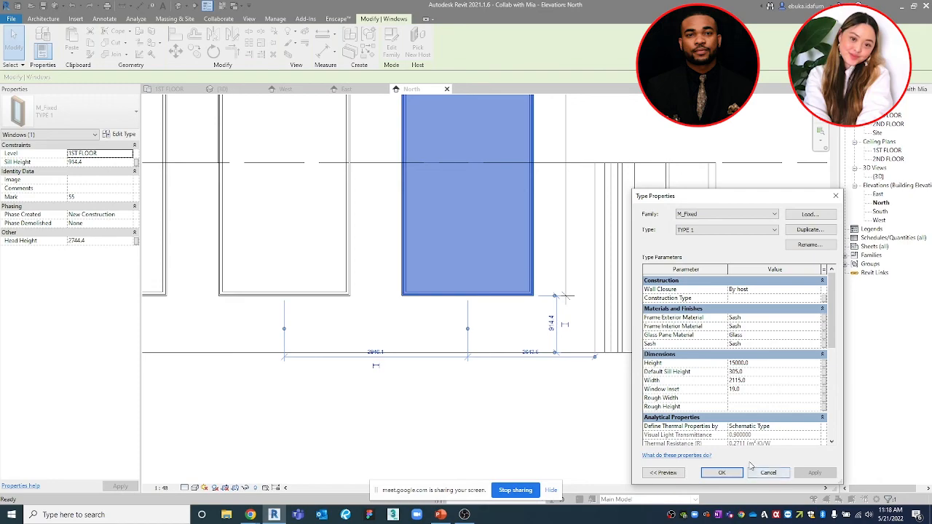
left_click(721, 472)
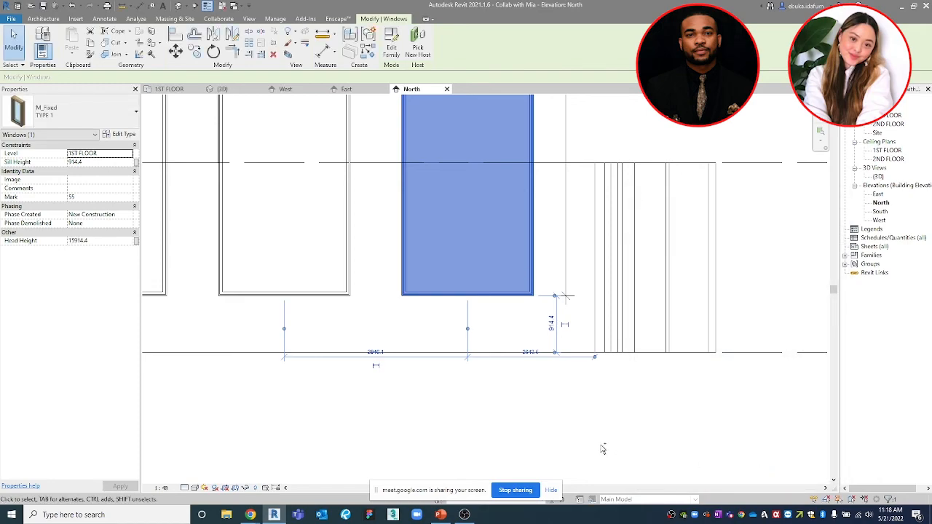
left_click(603, 447)
scroll(575, 458, "down", 2)
scroll(583, 393, "down", 2)
left_click(608, 340)
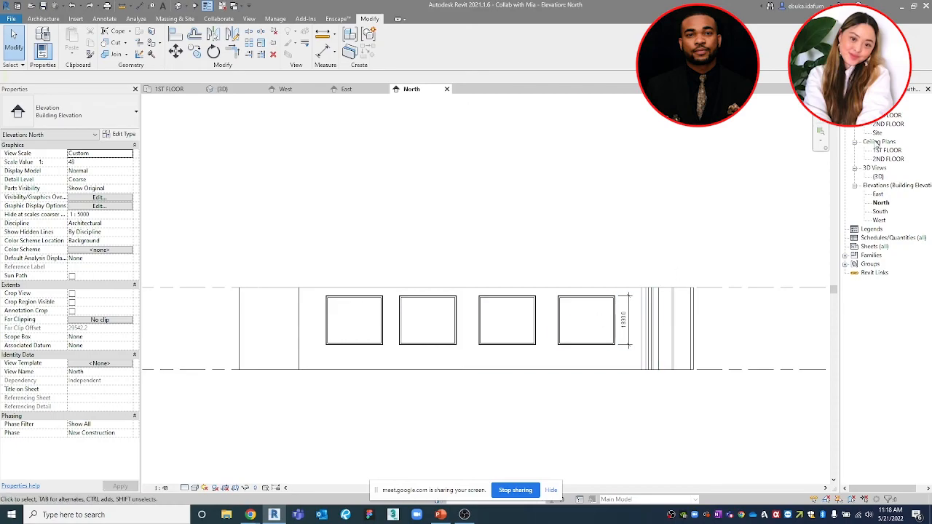
Return to the 1ST FLOOR plan and inspect the exterior wall corner beside the F-WC and the dimensioned windows
double_click(886, 117)
scroll(579, 408, "up", 6)
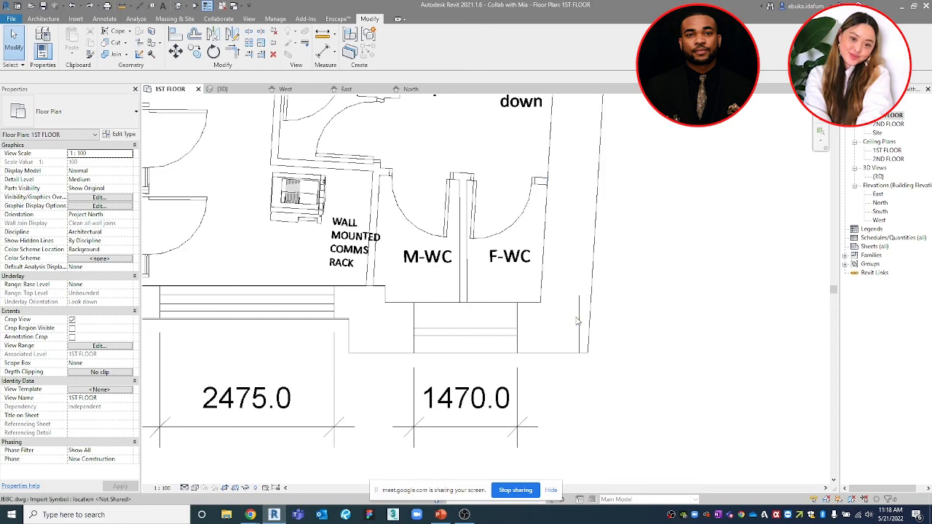
left_click(579, 318)
scroll(581, 314, "up", 4)
left_click(669, 293)
scroll(537, 284, "down", 6)
scroll(556, 295, "down", 3)
scroll(366, 336, "up", 2)
left_click(366, 332)
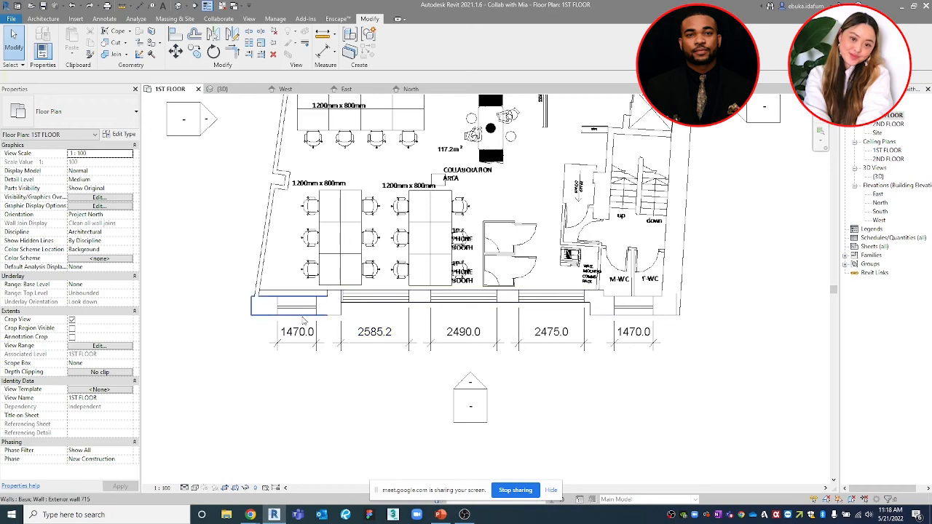
scroll(302, 321, "up", 3)
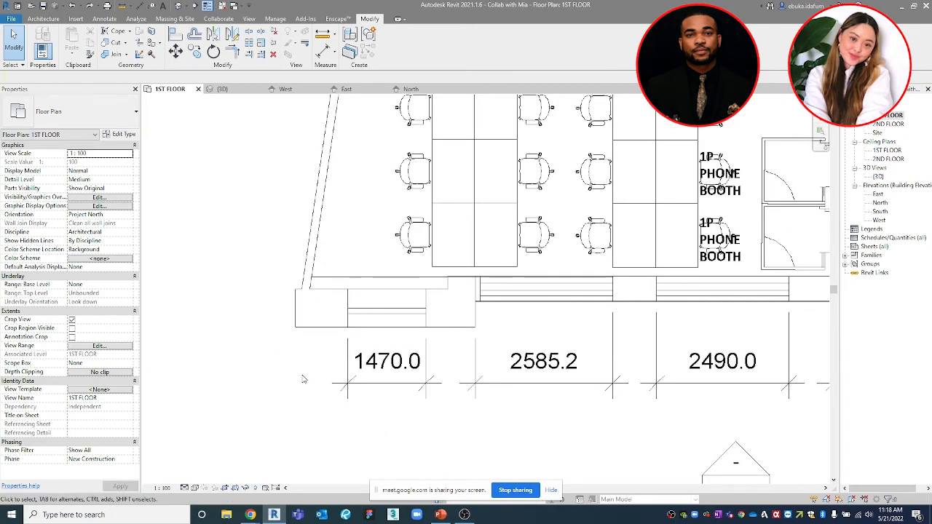
key("w")
key("n")
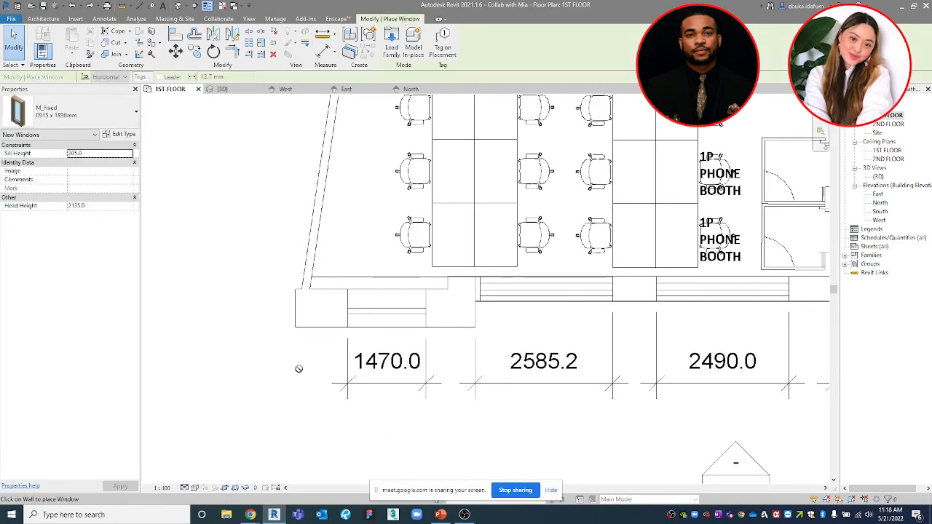
key("Escape")
scroll(357, 354, "down", 1)
middle_click_drag(357, 360, 329, 373)
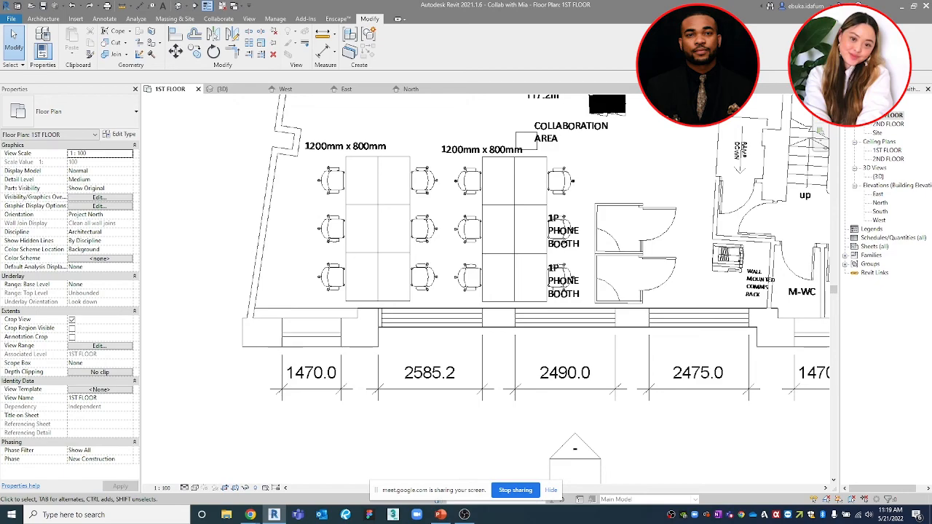
scroll(623, 358, "down", 5)
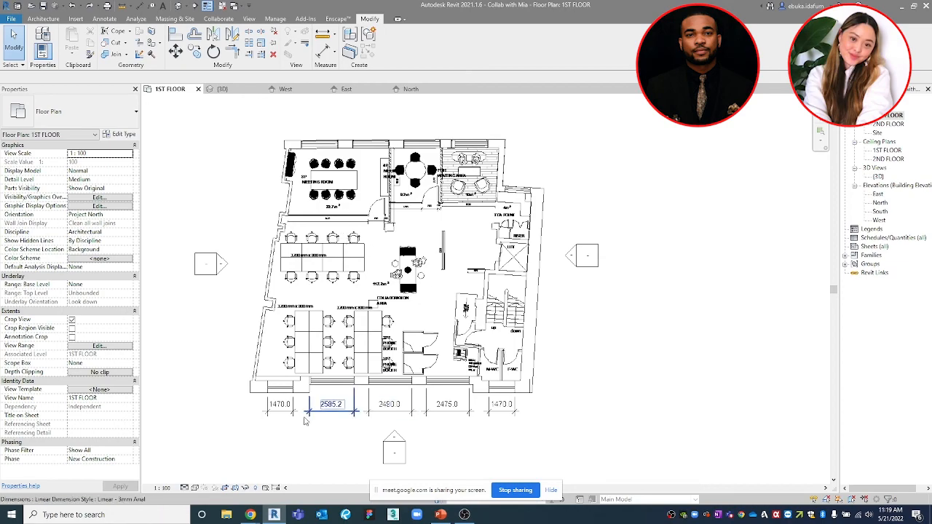
scroll(613, 316, "down", 4)
middle_click_drag(617, 322, 524, 329)
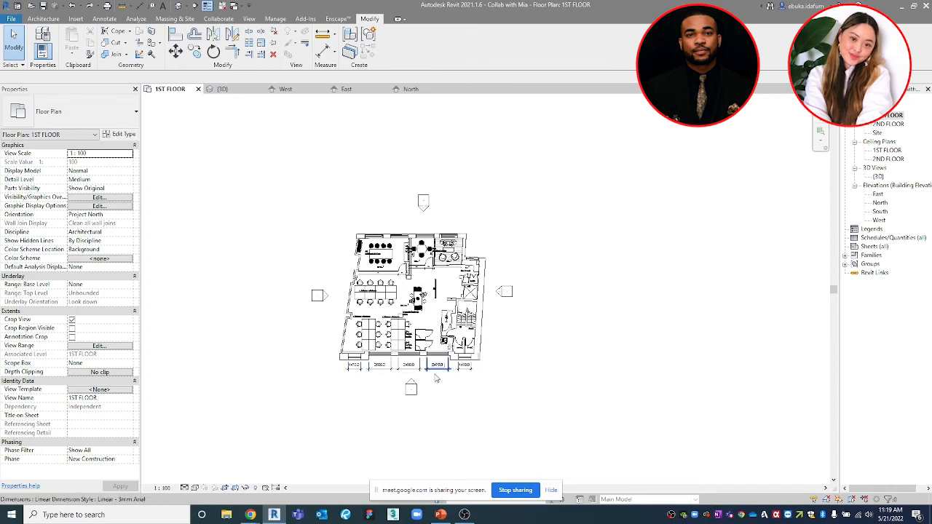
scroll(397, 390, "up", 2)
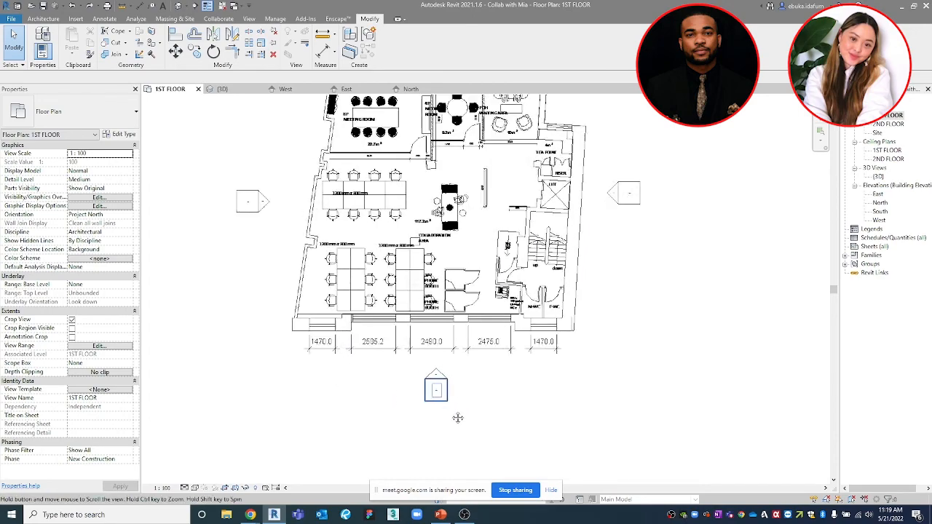
middle_click_drag(455, 404, 462, 460)
left_click_drag(611, 416, 524, 408)
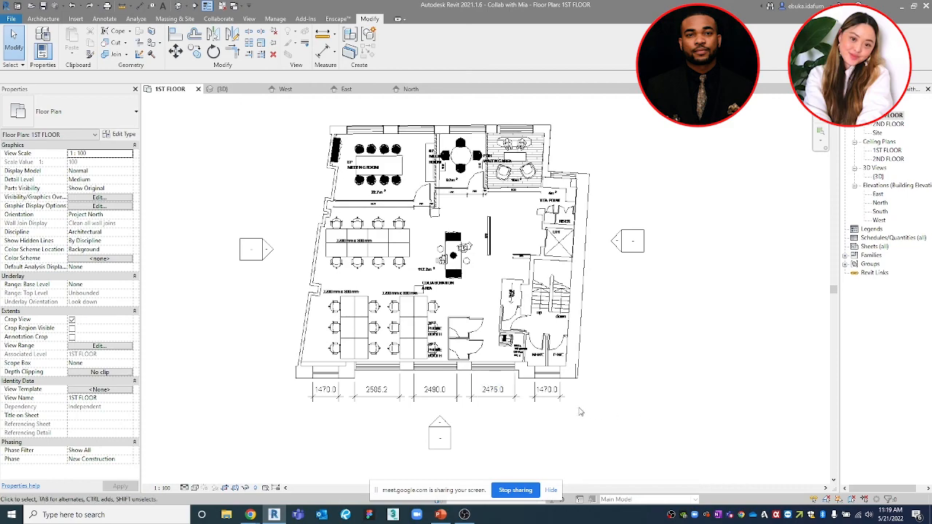
Set the 1ST FLOOR plan's visual style to Hidden Line and its detail level to Coarse
left_click(194, 488)
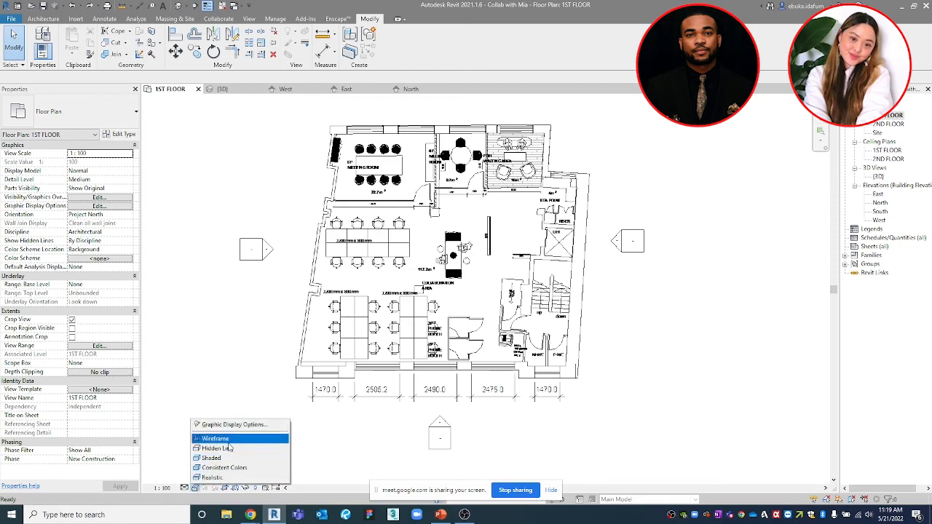
left_click(217, 448)
left_click(185, 488)
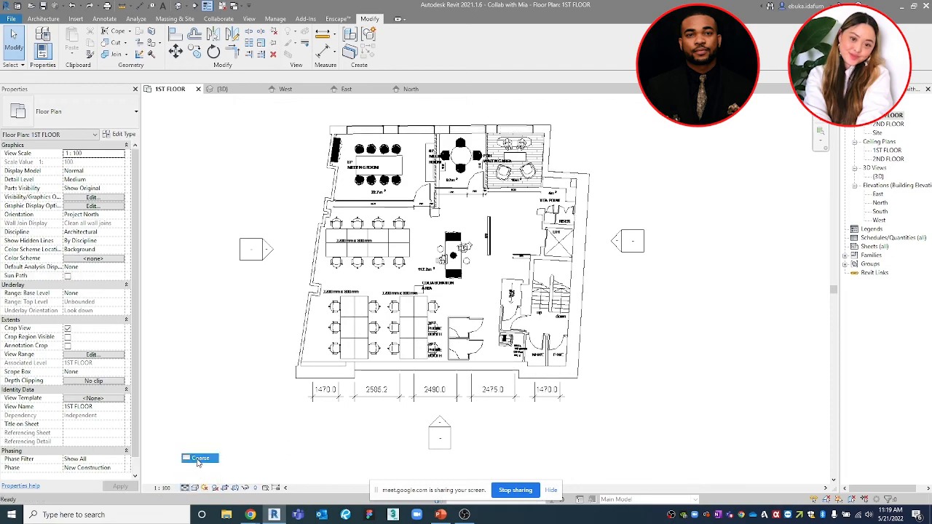
left_click(195, 458)
scroll(530, 412, "down", 3)
middle_click_drag(558, 397, 581, 364)
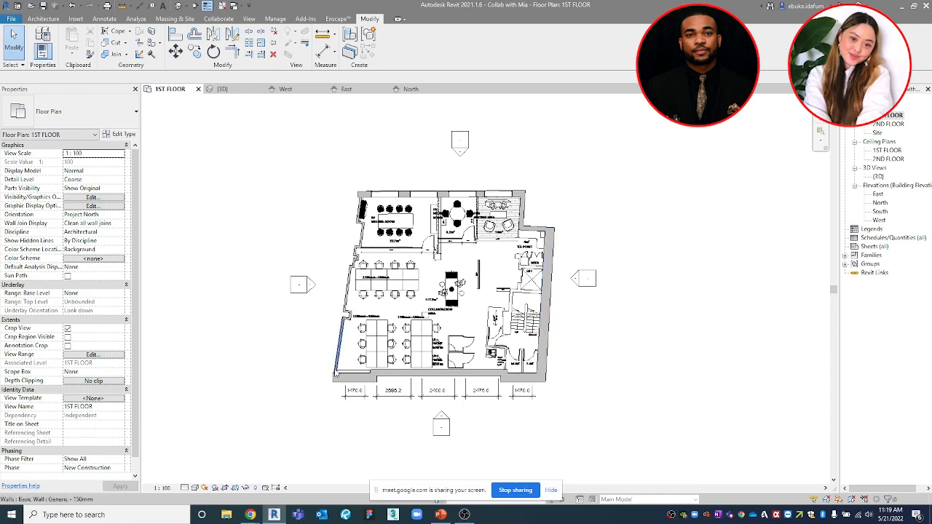
Examine the type and constraints of the thick exterior wall segment beside the desks, at the 1470.0 window dimension
scroll(337, 373, "up", 3)
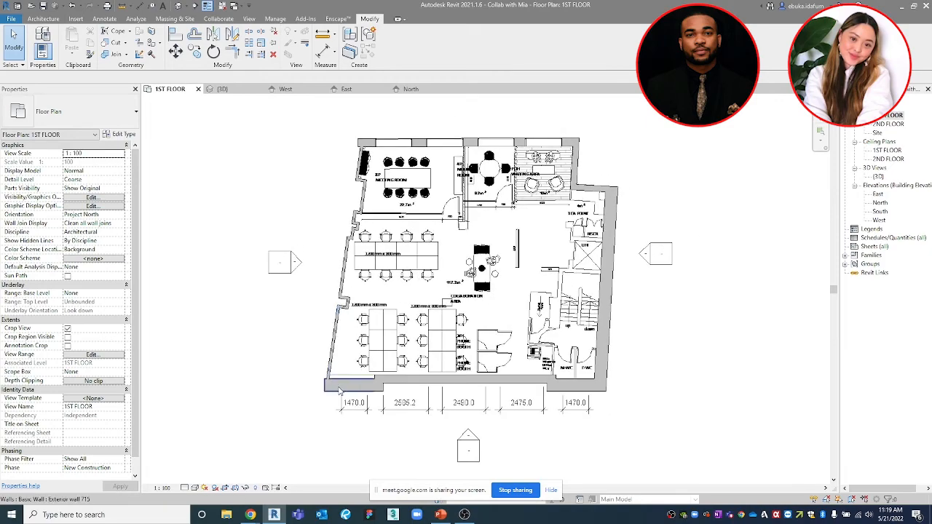
left_click(339, 387)
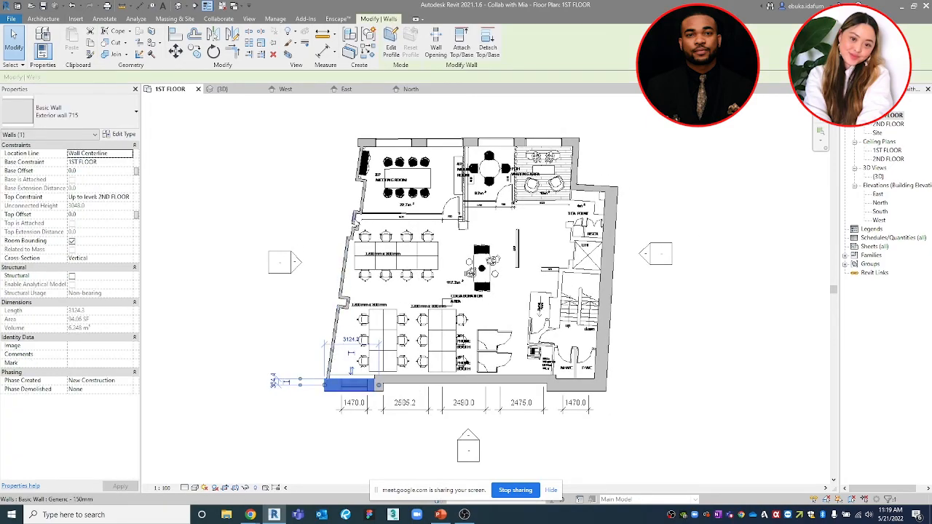
scroll(572, 149, "down", 2)
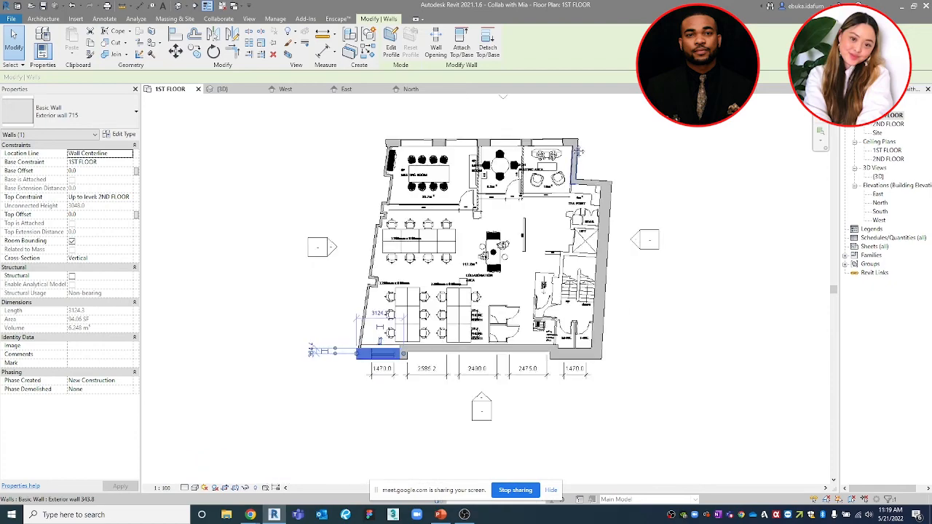
middle_click_drag(573, 149, 565, 164)
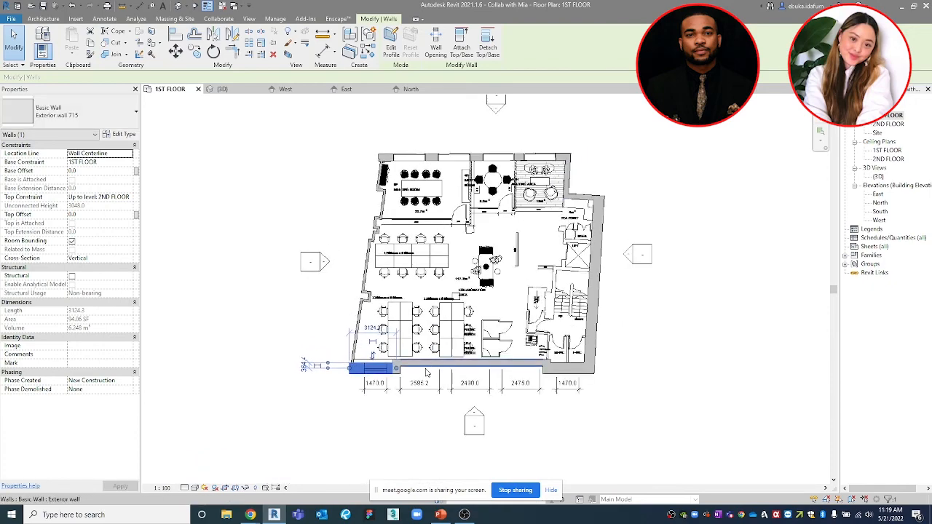
key("Escape")
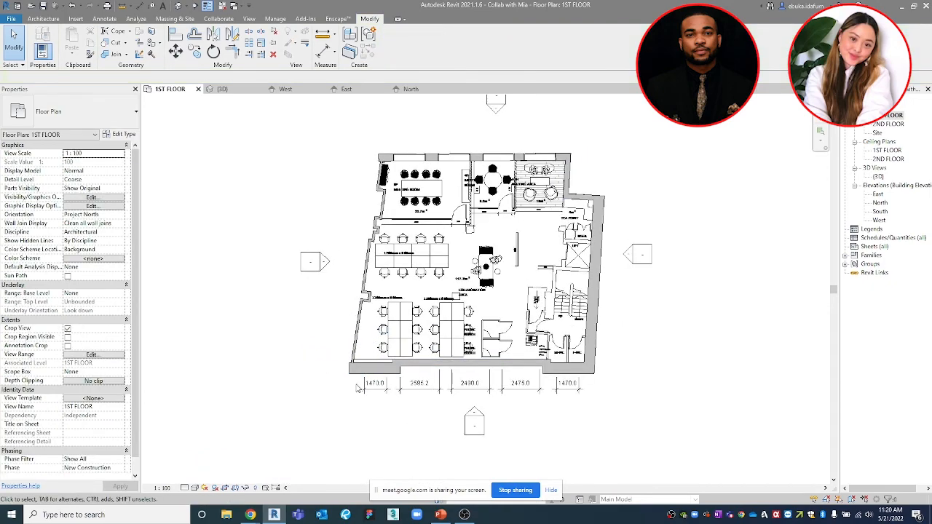
scroll(380, 364, "up", 3)
left_click(380, 364)
middle_click_drag(409, 356, 356, 370)
scroll(397, 354, "down", 1)
scroll(357, 242, "down", 1)
middle_click_drag(356, 242, 334, 316)
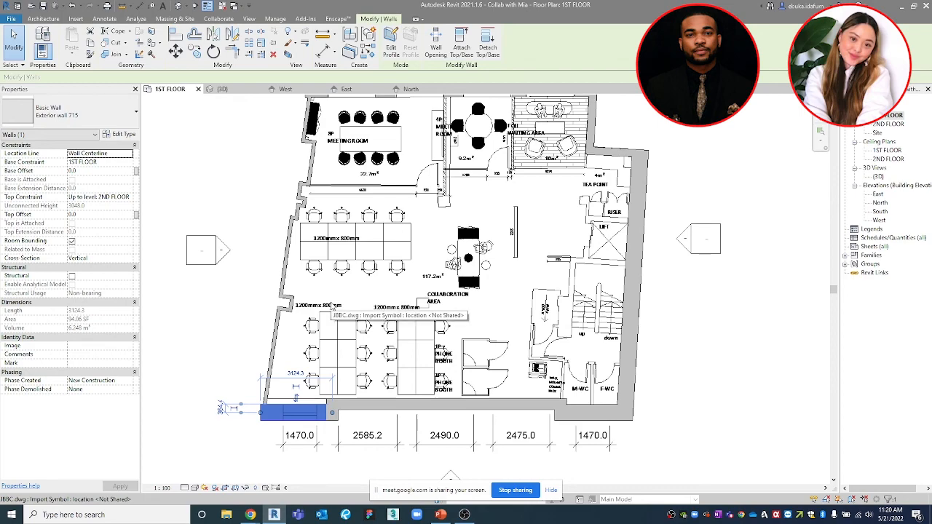
scroll(623, 306, "down", 2)
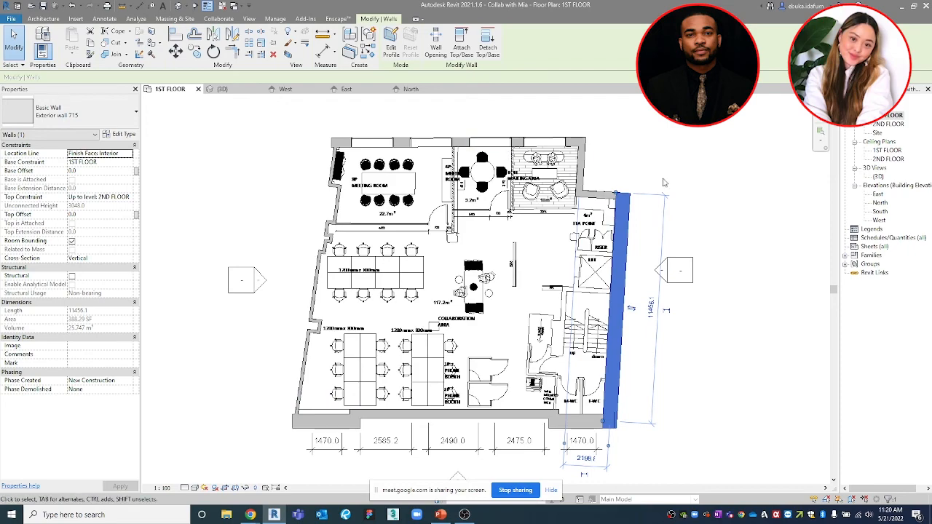
Examine the wall types of the long exterior wall beside the lift and stairs and the short one beside the waiting area
left_click(621, 208)
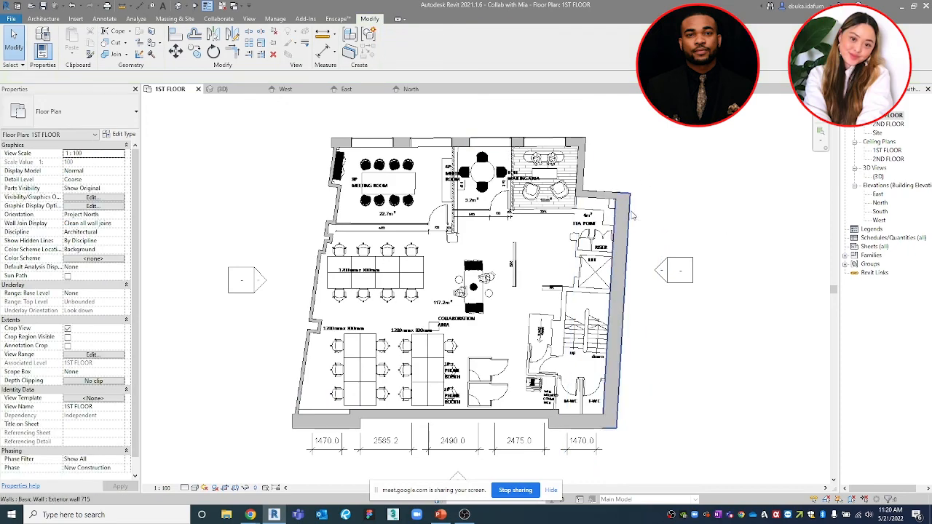
left_click(620, 218)
left_click(580, 169)
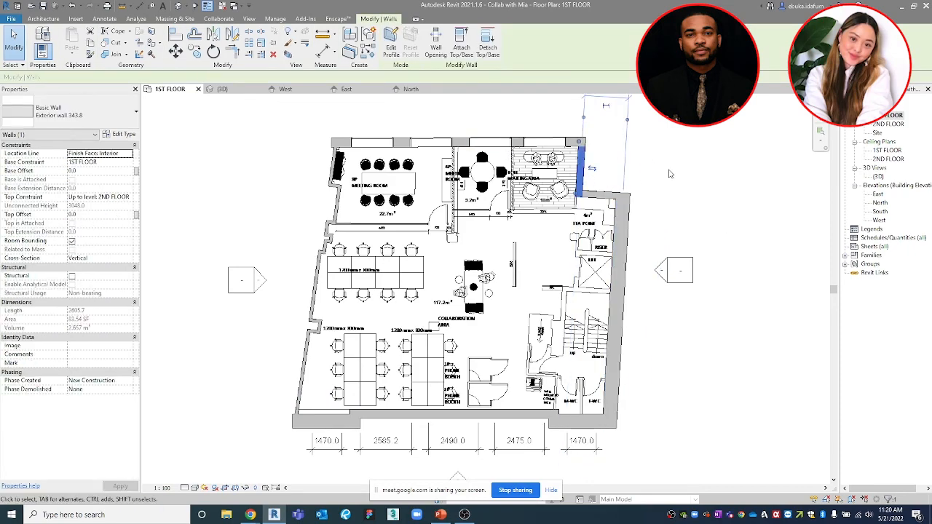
middle_click_drag(669, 169, 667, 169)
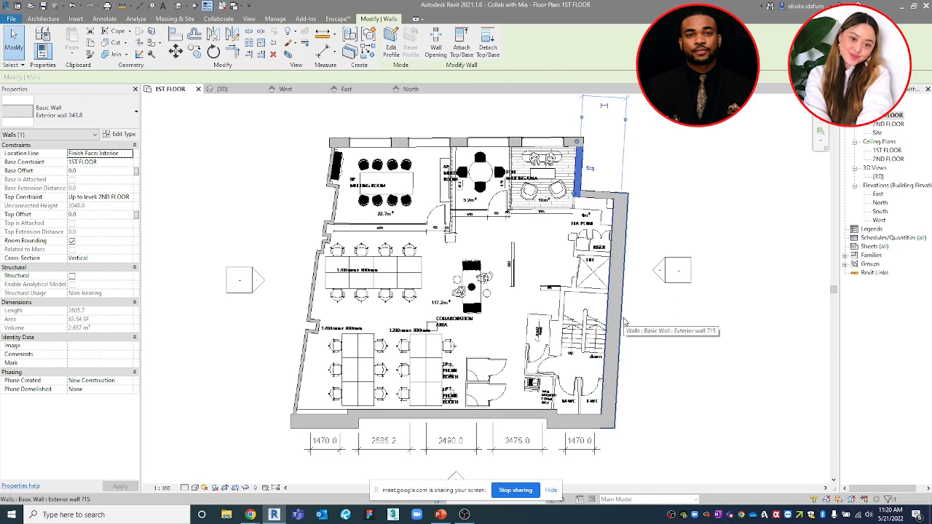
scroll(567, 329, "down", 1)
middle_click_drag(653, 315, 601, 335)
left_click(631, 357)
Try the Concrete drafting pattern as the coarse scale fill pattern of the Exterior wall 715 type
scroll(312, 433, "up", 5)
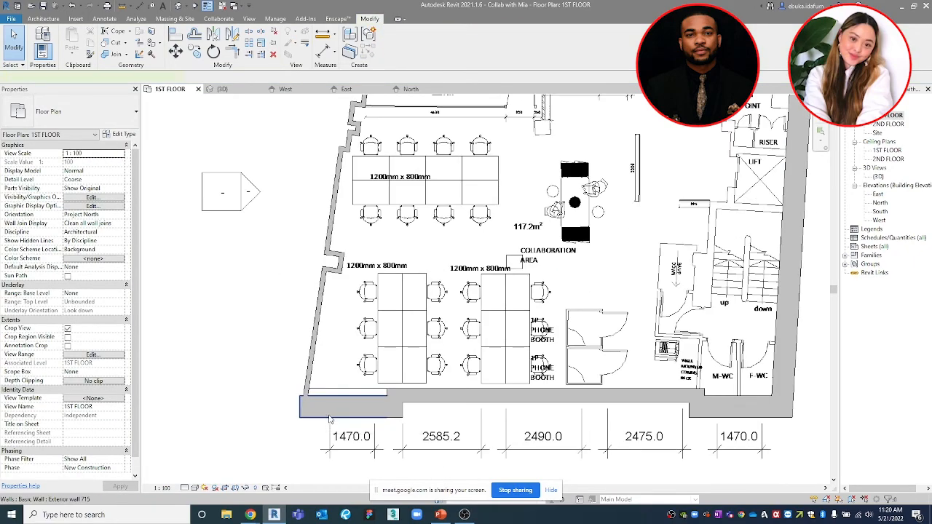
left_click(330, 418)
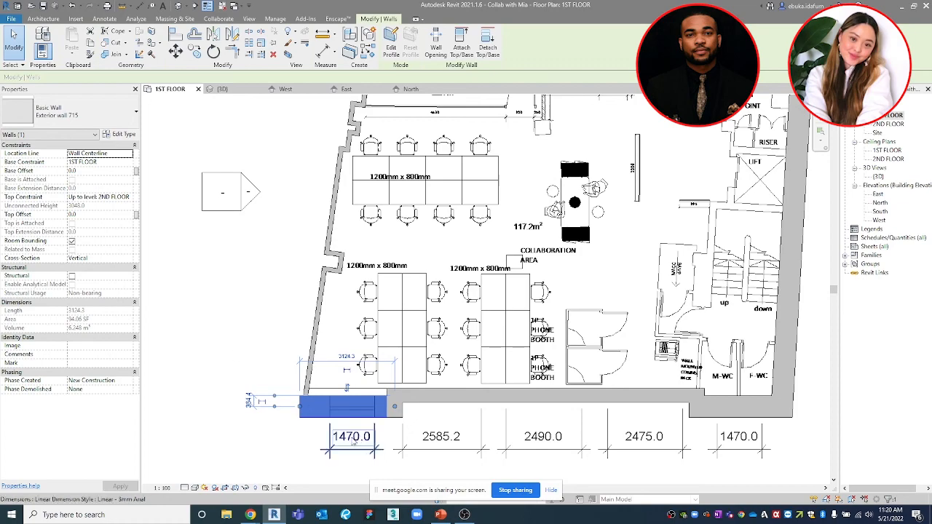
left_click(122, 134)
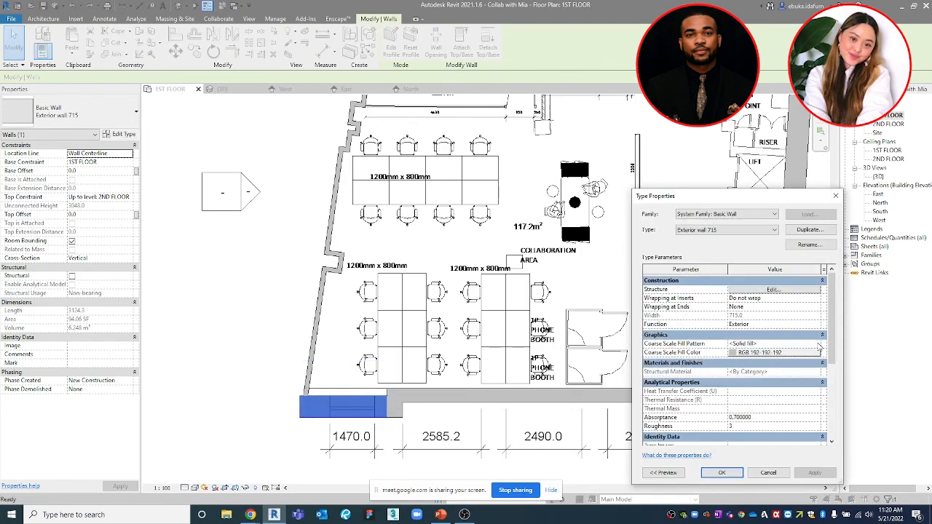
left_click(818, 345)
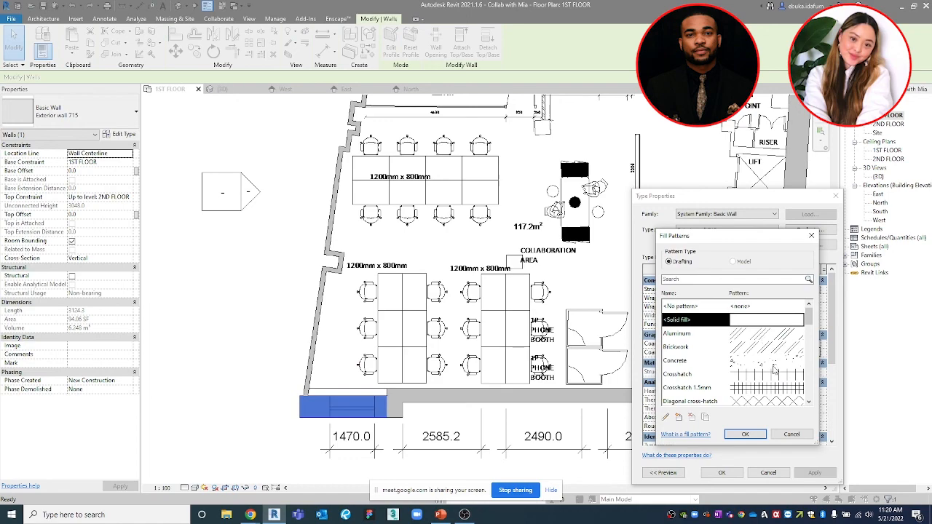
left_click(773, 362)
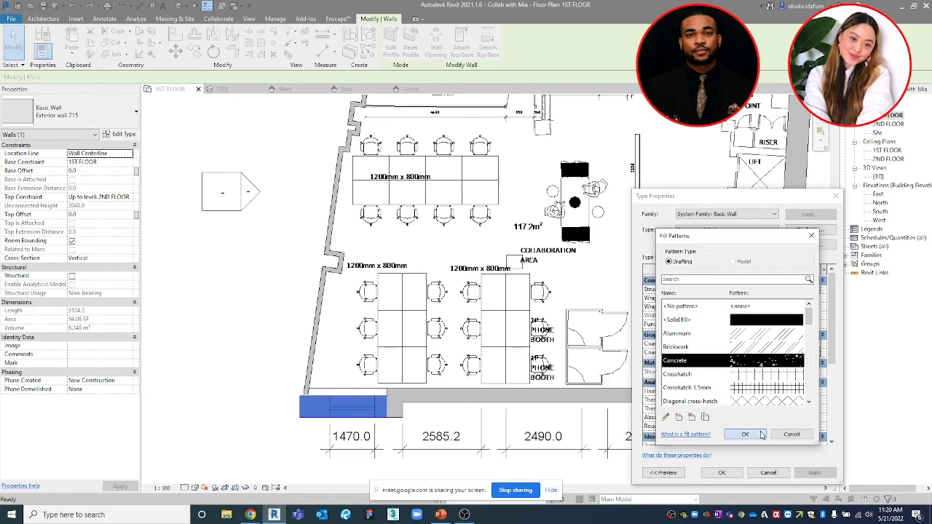
left_click(744, 434)
left_click(721, 473)
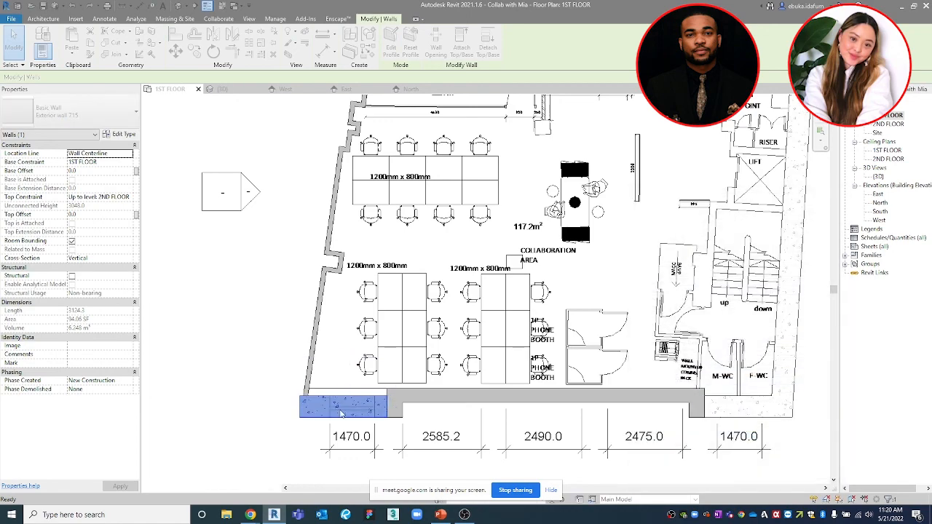
scroll(320, 422, "up", 3)
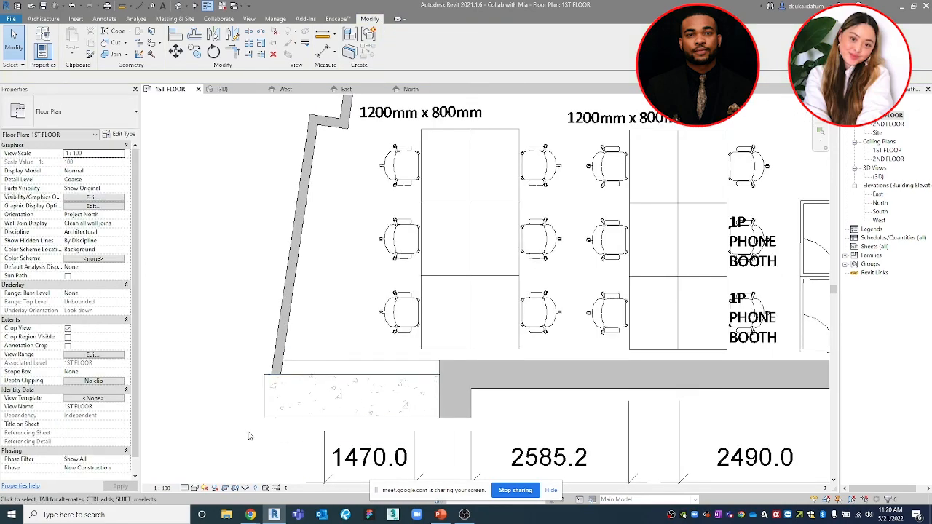
scroll(224, 431, "down", 3)
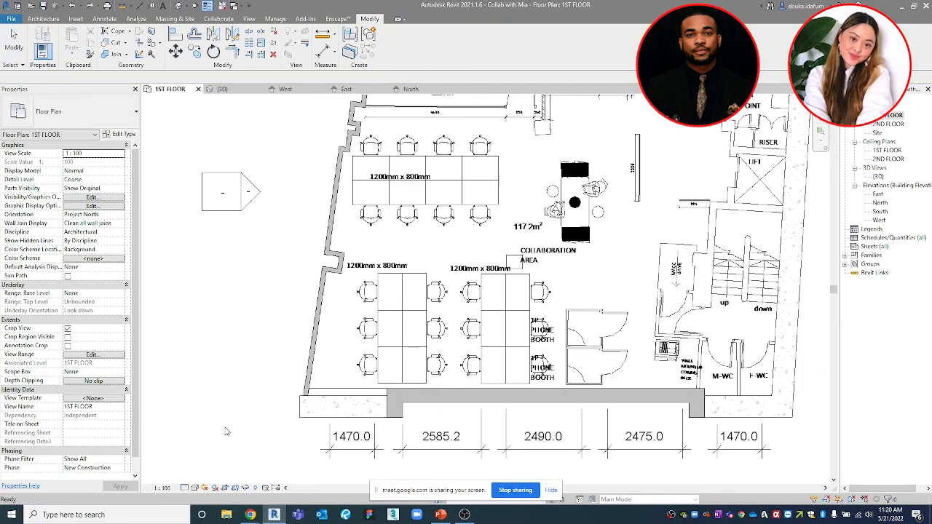
scroll(285, 422, "down", 2)
middle_click_drag(351, 428, 327, 434)
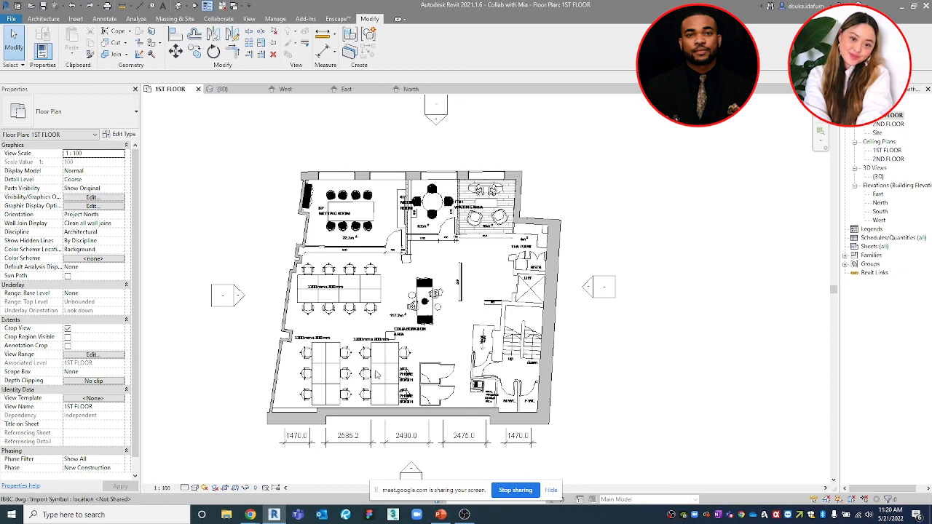
Open the East elevation and start placing a new level above the 2ND FLOOR level
double_click(582, 297)
scroll(566, 304, "down", 1)
middle_click_drag(567, 306, 546, 320)
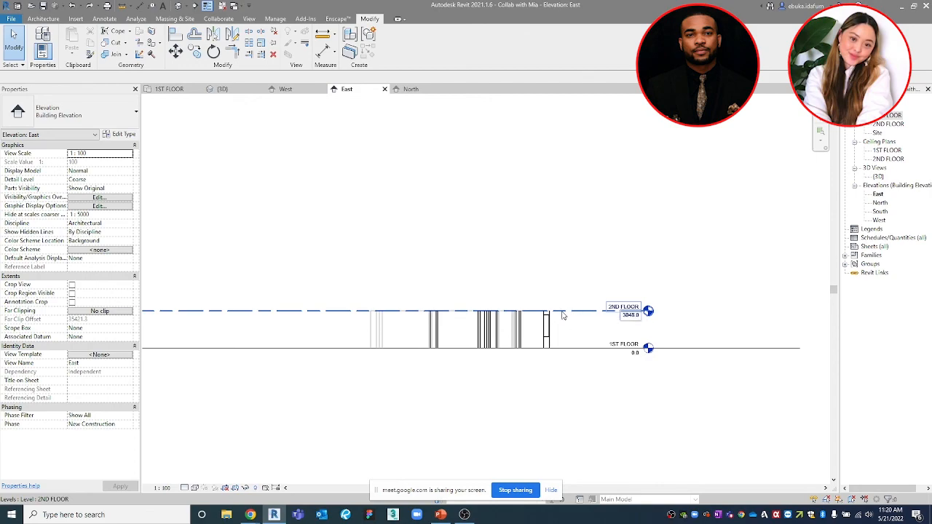
key("l")
key("l")
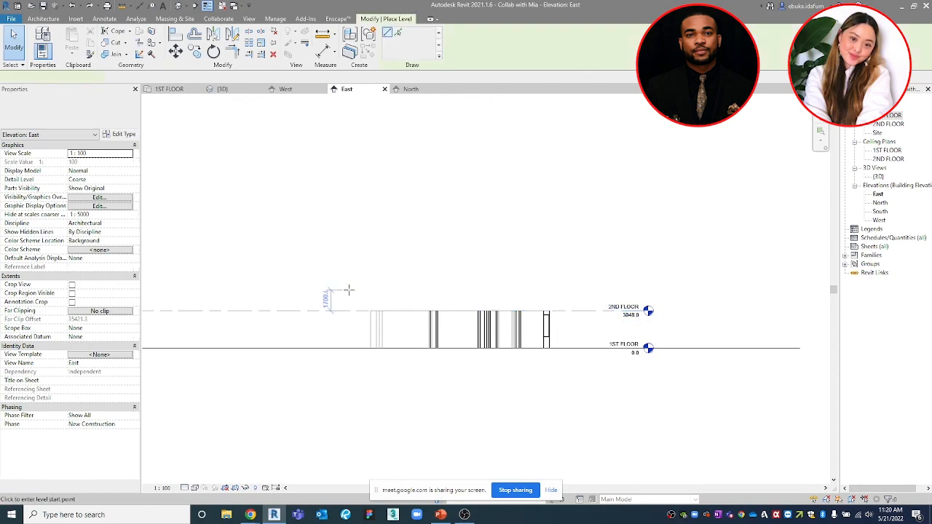
key("Escape")
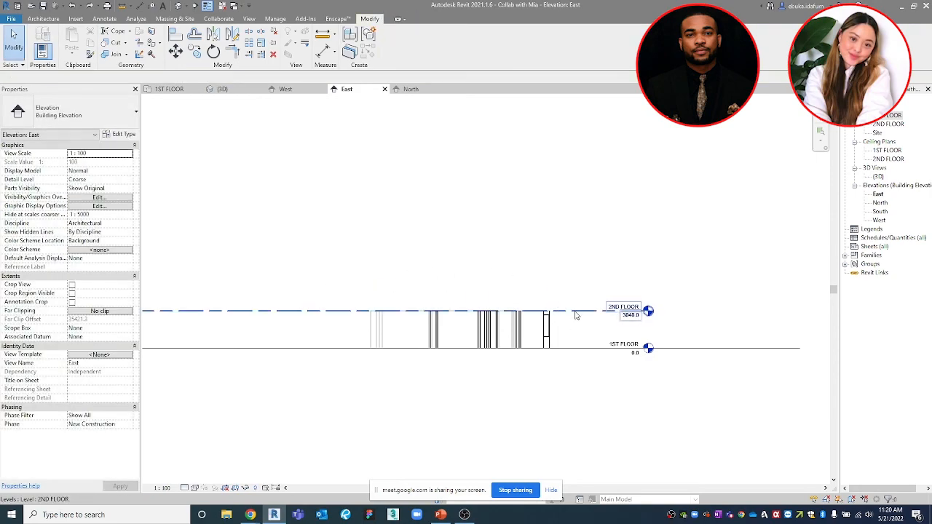
Try copying the 2ND FLOOR level about 7900 mm upward in the East elevation, and delete the copied level
left_click(575, 311)
key("o")
left_click(575, 311)
left_click(563, 214)
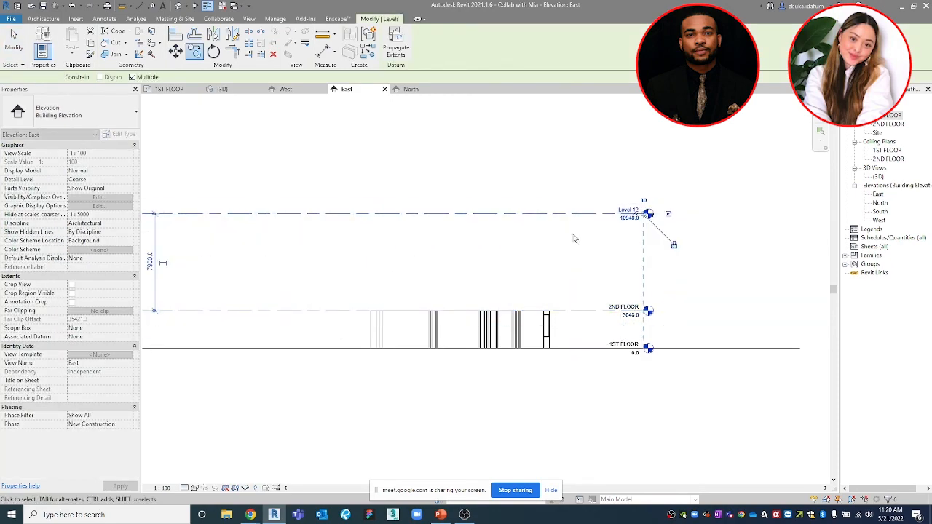
key("Escape")
left_click(580, 215)
key("Delete")
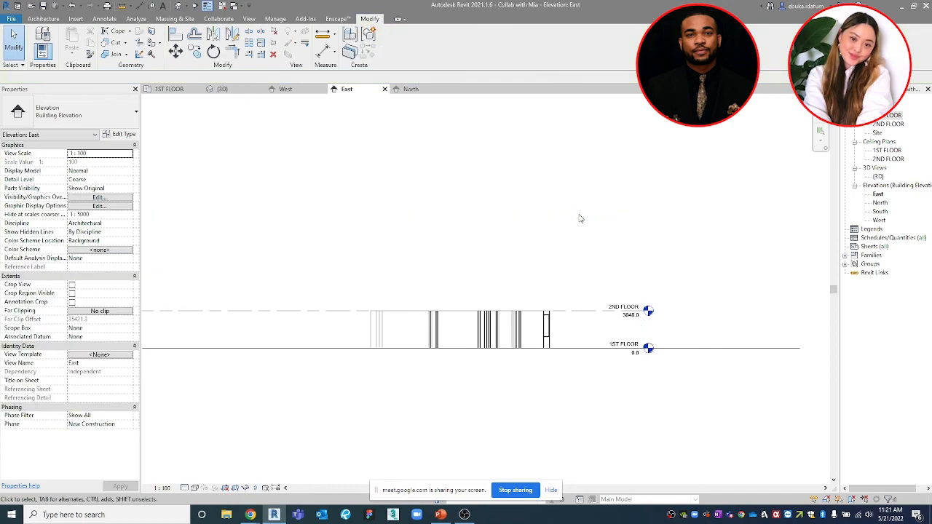
Return to the 1ST FLOOR plan and review the exterior wall outline and the dimensioned windows
left_click(169, 89)
scroll(373, 200, "down", 2)
mouse_move(503, 302)
middle_mouse_down()
mouse_move(500, 294)
mouse_move(512, 303)
middle_mouse_up()
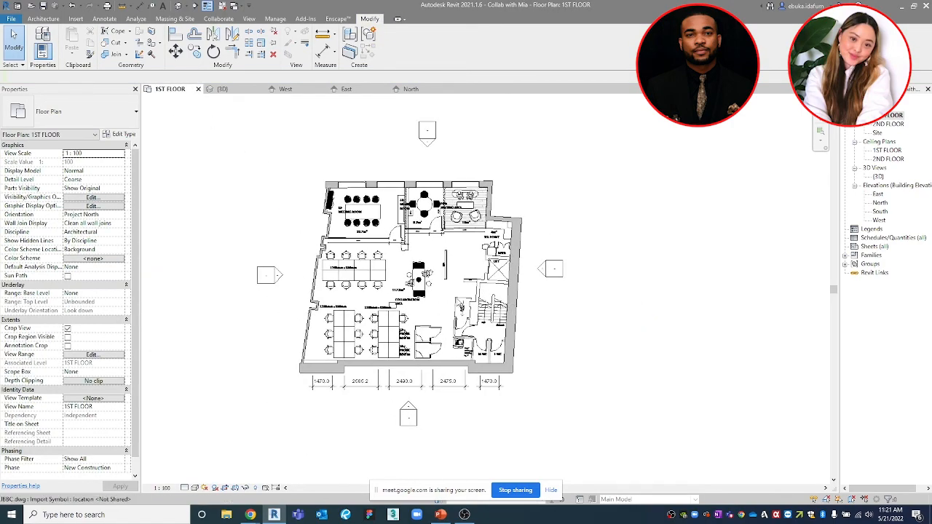
middle_click_drag(463, 326, 510, 306)
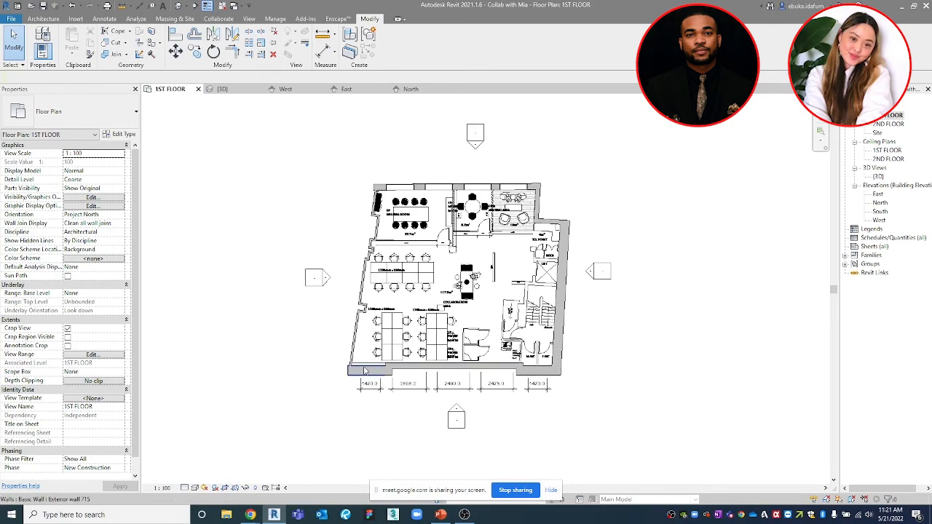
scroll(360, 371, "up", 5)
scroll(426, 348, "down", 3)
middle_click_drag(490, 353, 444, 391)
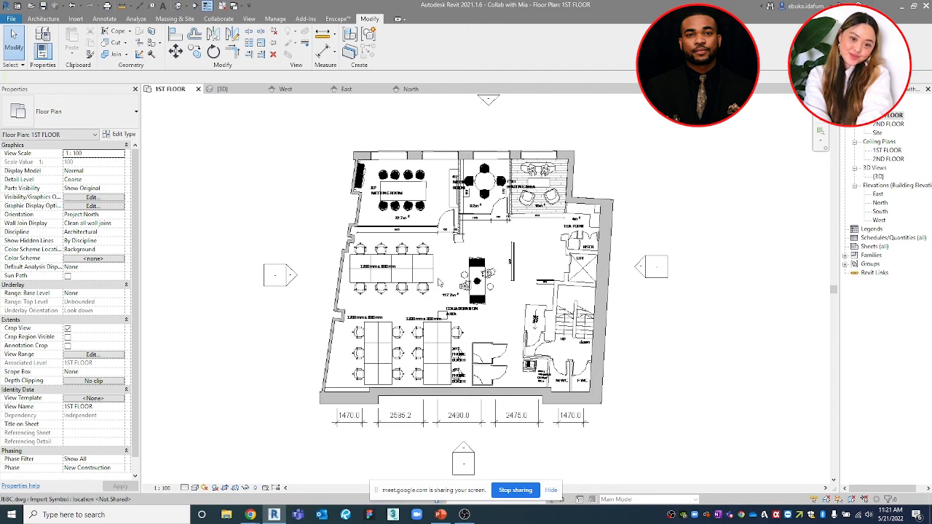
middle_click_drag(502, 278, 486, 284)
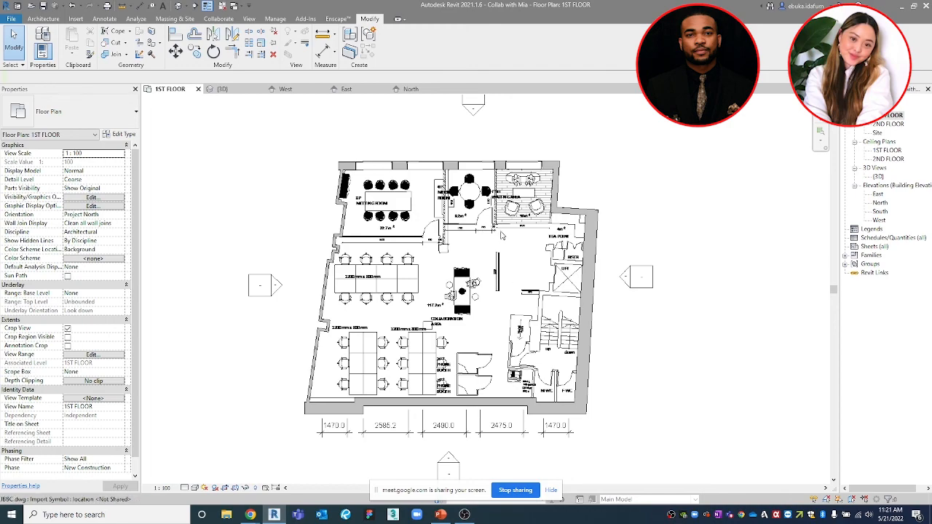
mouse_move(492, 272)
middle_mouse_down()
mouse_move(501, 251)
mouse_move(507, 258)
mouse_move(482, 276)
middle_mouse_up()
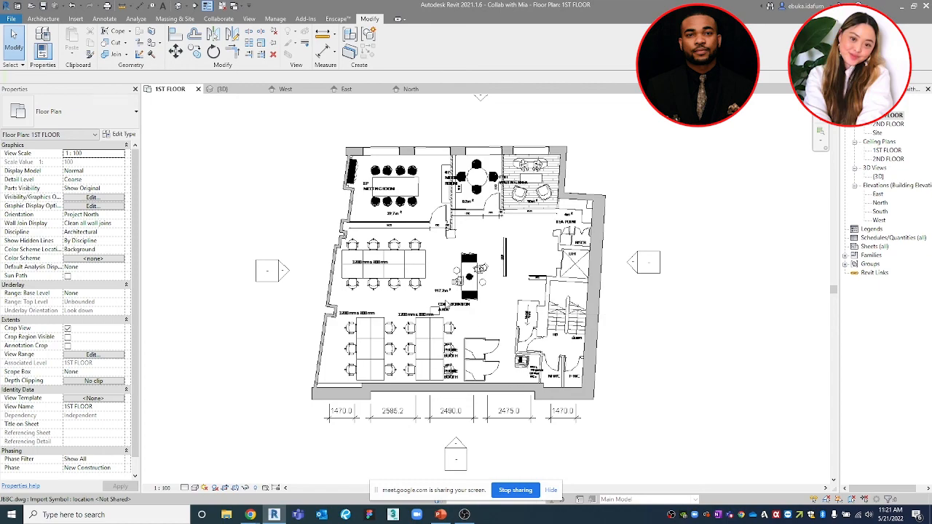
scroll(504, 337, "down", 3)
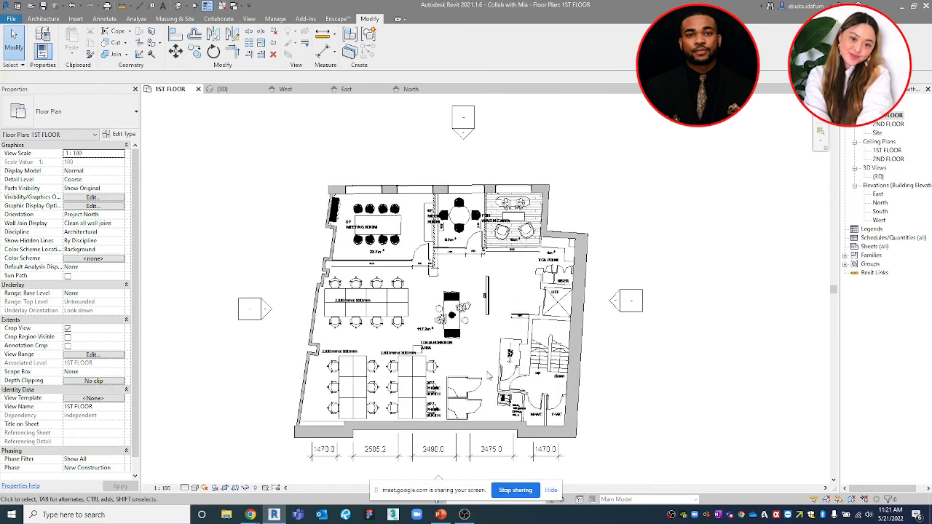
middle_click_drag(497, 370, 498, 359)
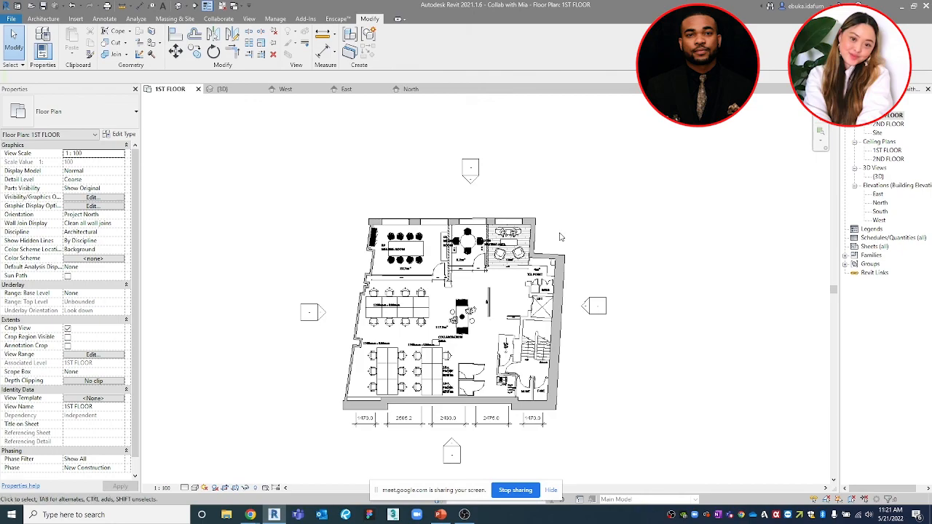
Open the default 3D view and inspect the modelled exterior walls and windows around the imported floor plan
left_click(178, 7)
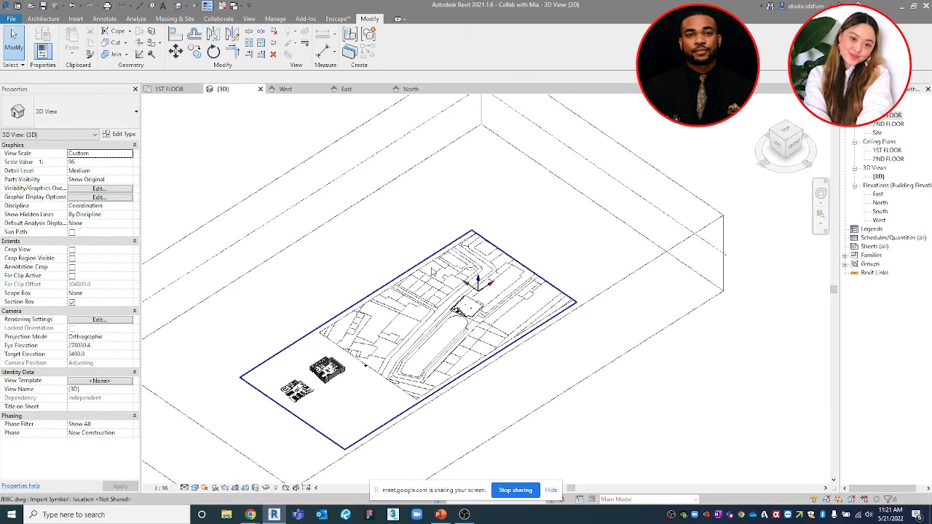
scroll(307, 378, "up", 5)
middle_click_drag(307, 378, 350, 342, "shift")
scroll(389, 280, "up", 3)
scroll(390, 280, "up", 4)
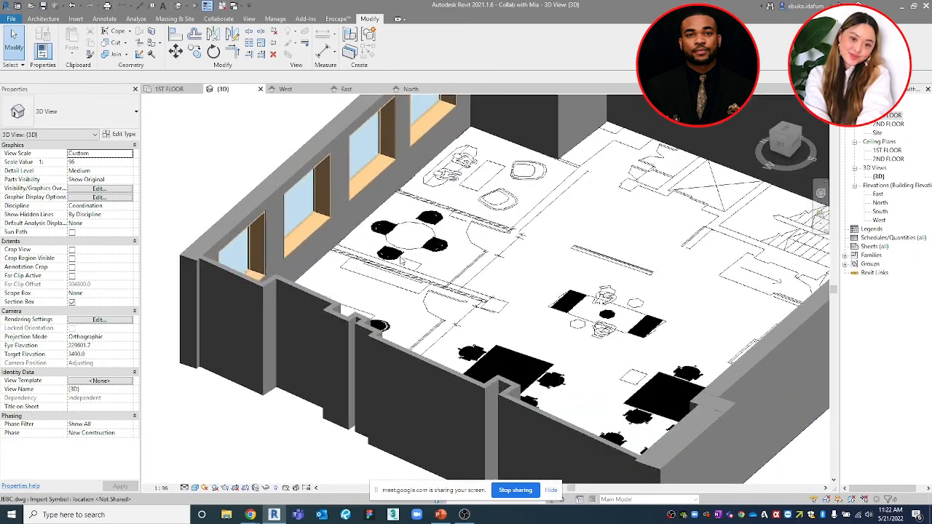
scroll(371, 285, "down", 3)
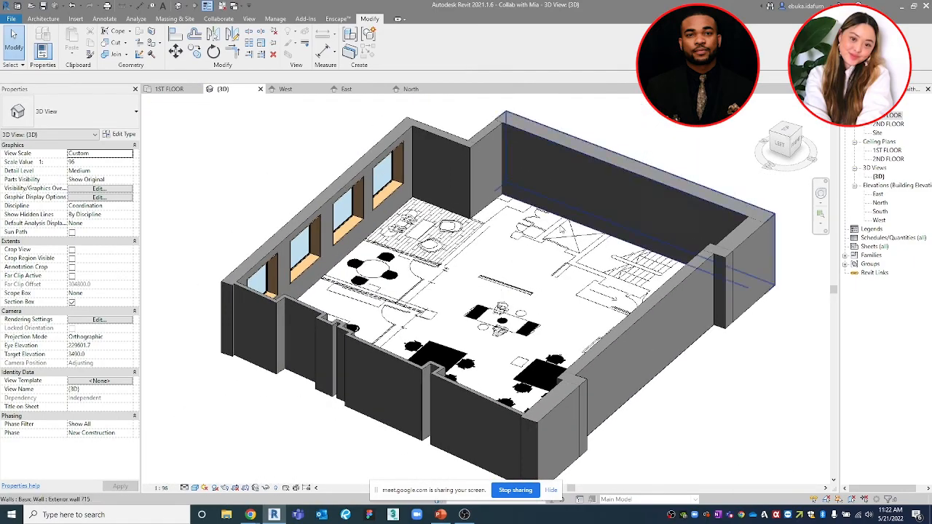
scroll(393, 291, "down", 2)
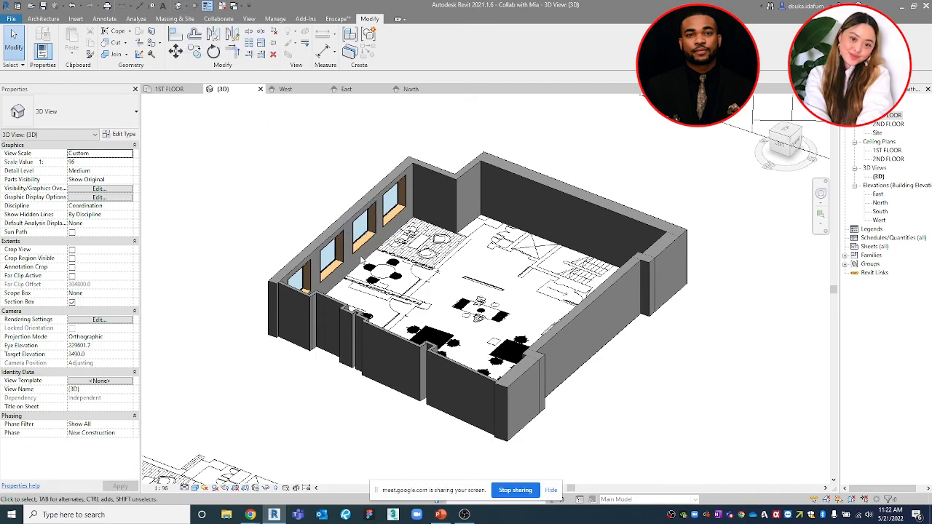
Hide the imported JBBC.dwg drawing element in the 3D view so only the modelled building is displayed
scroll(350, 254, "up", 4)
scroll(352, 255, "down", 5)
middle_click_drag(351, 255, 375, 240, "shift")
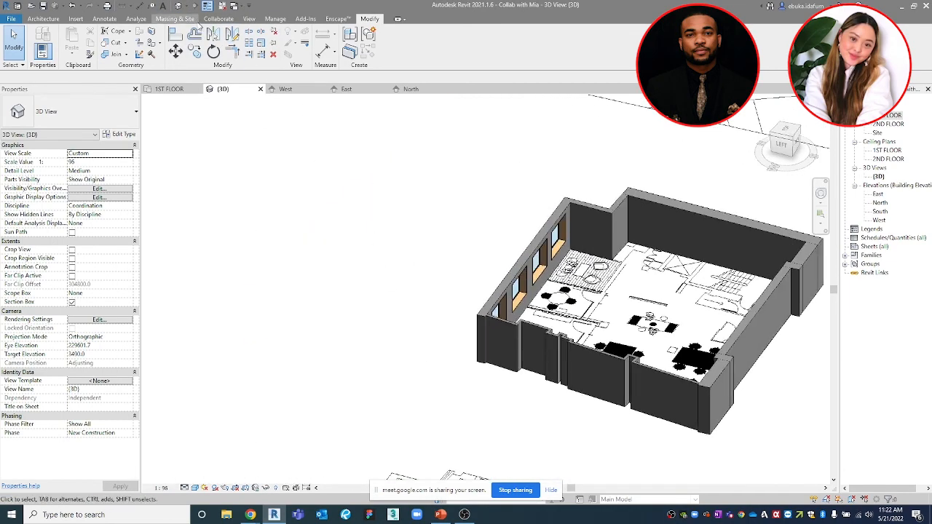
middle_click_drag(314, 126, 488, 236, "shift")
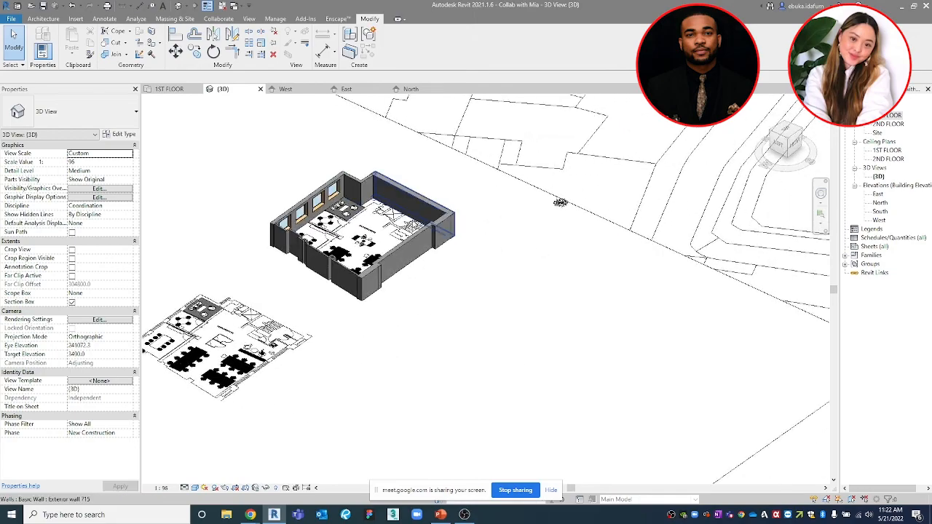
left_click(265, 331)
scroll(266, 327, "down", 5)
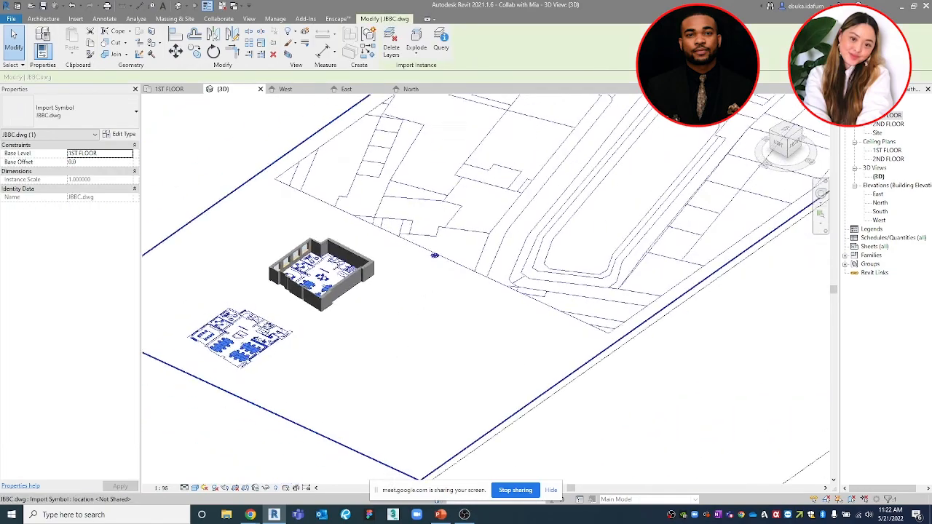
scroll(267, 325, "up", 6)
scroll(267, 325, "down", 7)
scroll(266, 328, "down", 3)
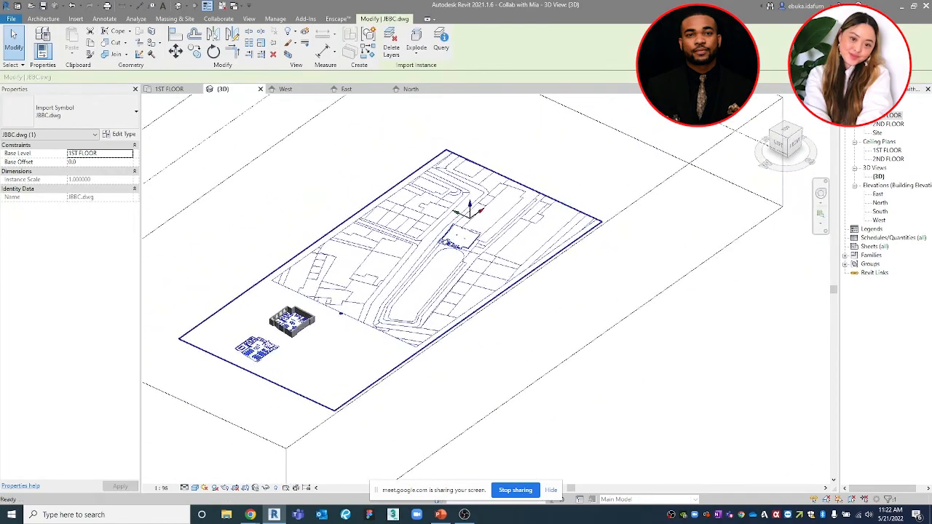
scroll(266, 327, "up", 5)
scroll(479, 228, "down", 3)
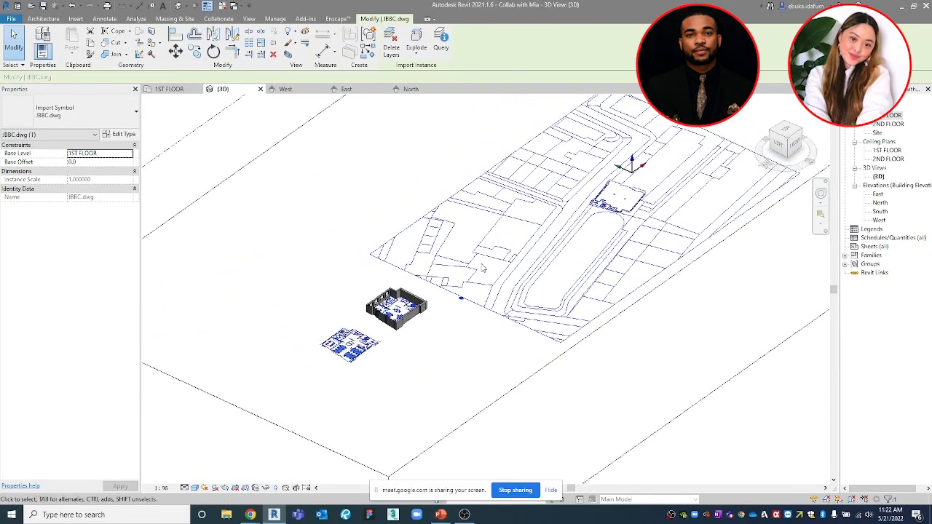
scroll(362, 346, "up", 4)
scroll(362, 347, "up", 1)
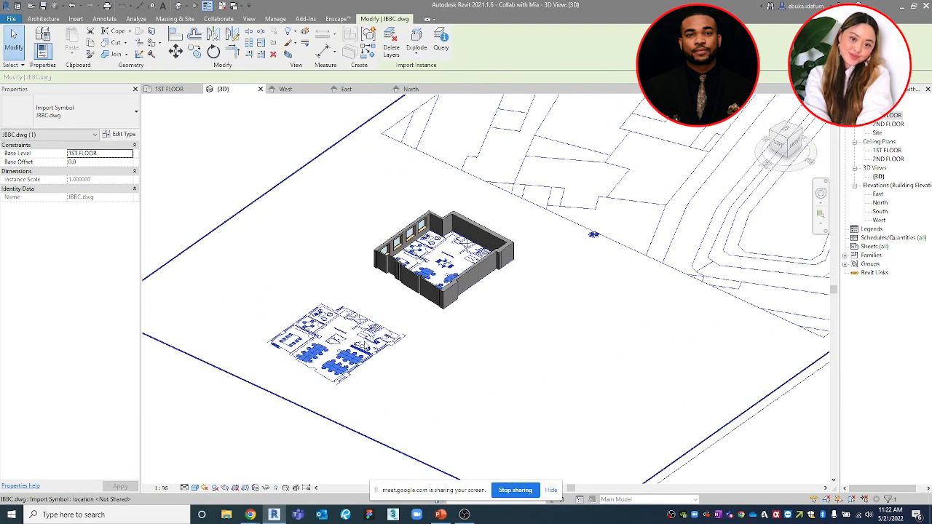
right_click(363, 349)
mouse_move(455, 148)
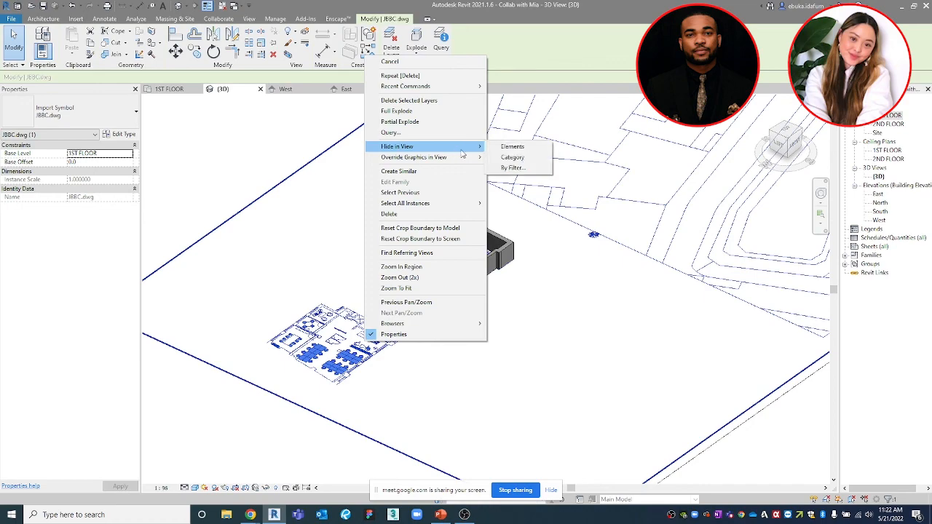
left_click(510, 147)
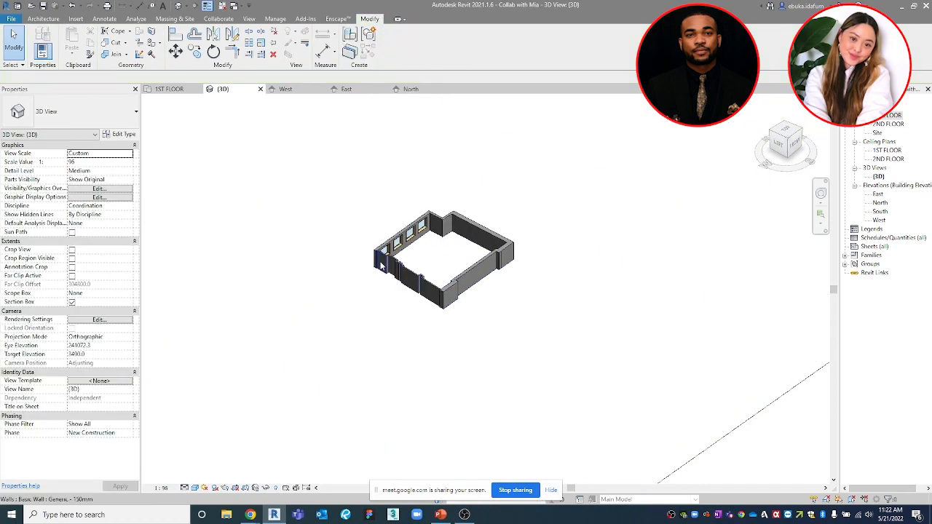
Inspect the exterior walls and the row of four windows from the window side of the 3D model
middle_click_drag(432, 248, 426, 276, "shift")
scroll(508, 294, "down", 3)
middle_click_drag(508, 294, 564, 345)
scroll(490, 286, "down", 3)
scroll(562, 335, "up", 6)
scroll(417, 266, "up", 3)
mouse_move(446, 334)
middle_mouse_down("shift")
mouse_move(459, 334)
mouse_move(393, 325)
mouse_move(443, 339)
middle_mouse_up("shift")
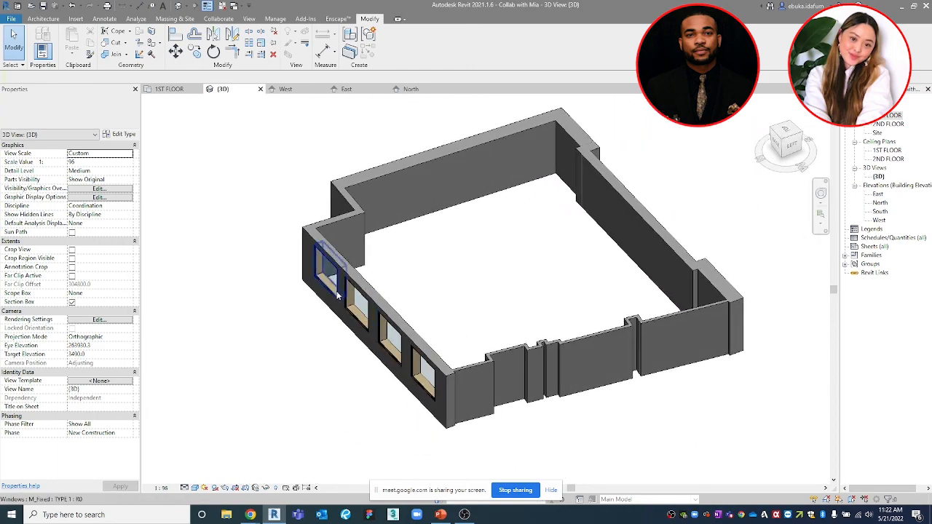
scroll(334, 273, "up", 4)
scroll(283, 302, "down", 6)
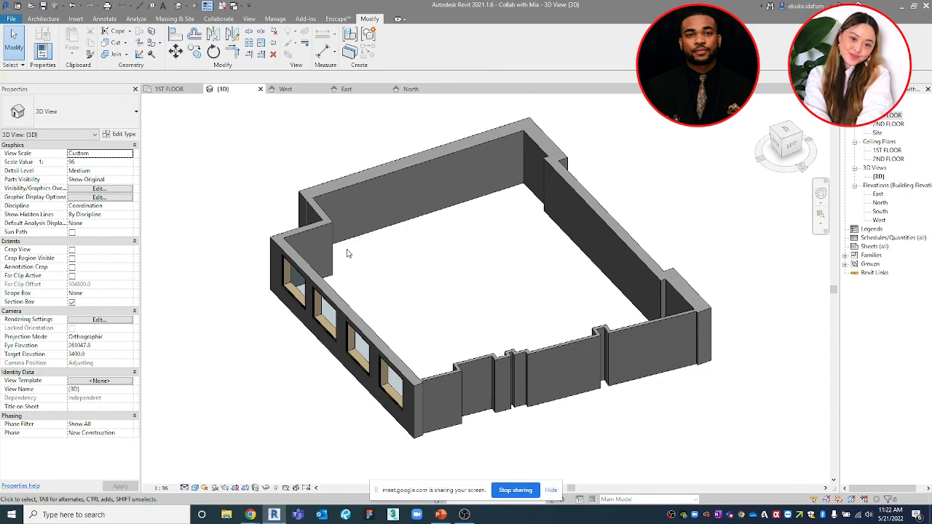
Check the properties of the short Generic - 150mm wall next to the window wall, and review the whole wall enclosure
scroll(546, 364, "up", 6)
scroll(509, 350, "down", 4)
scroll(380, 356, "up", 4)
left_click(380, 356)
scroll(386, 349, "down", 5)
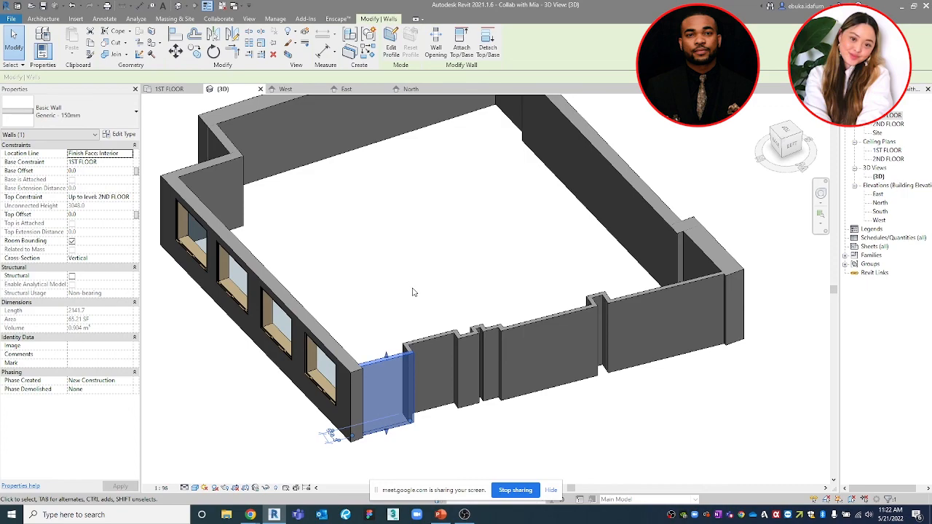
scroll(432, 188, "down", 3)
middle_click_drag(432, 188, 430, 278)
left_click(455, 239)
scroll(438, 241, "down", 2)
scroll(429, 279, "up", 1)
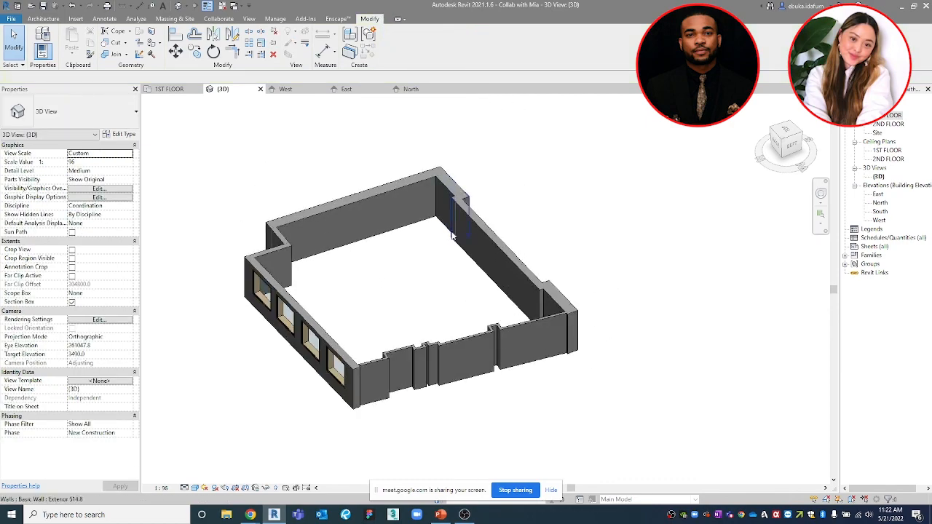
middle_click_drag(460, 211, 449, 236)
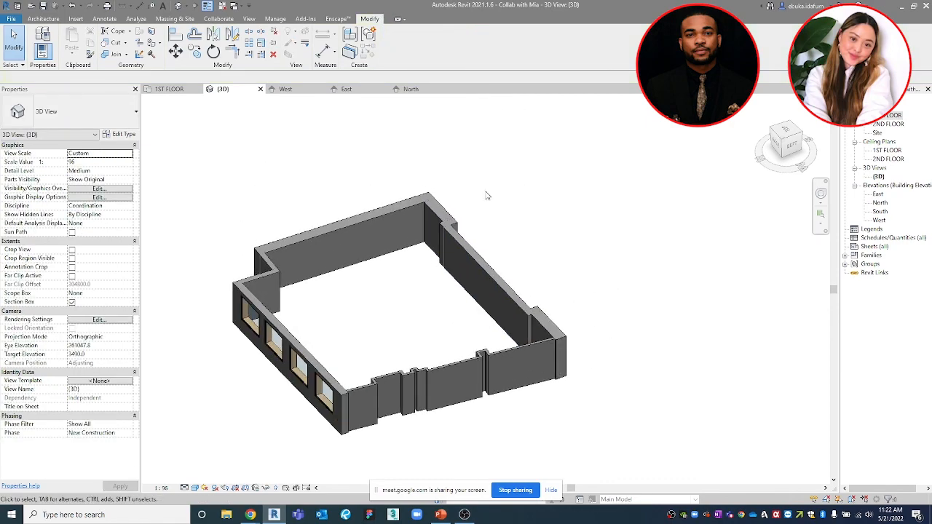
Return to the 1ST FLOOR plan and view the complete floor layout with its dimensions
left_click(167, 89)
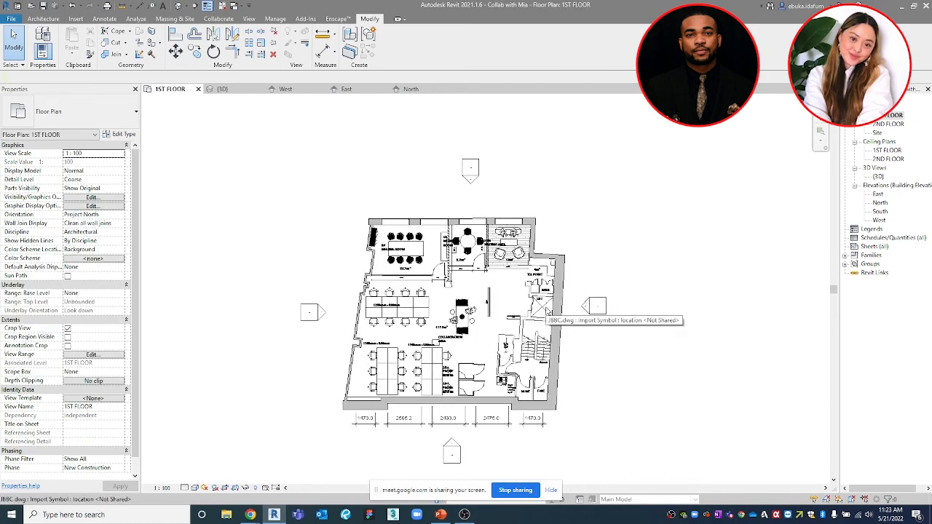
middle_click_drag(620, 398, 613, 356)
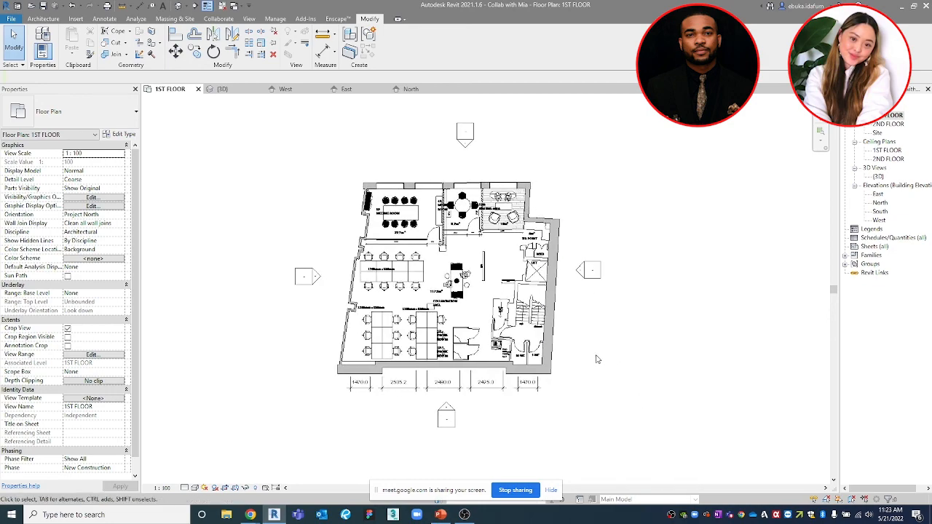